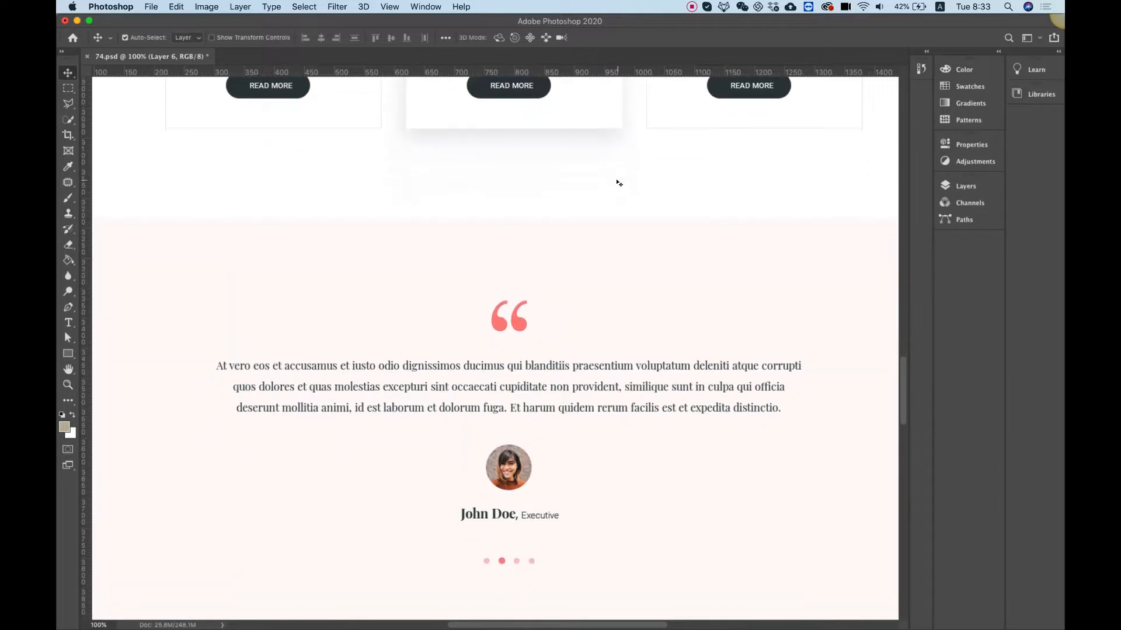
Look over the landing page design from the testimonial, team and contact sections back up to the hero banner.
scroll(617, 183, down, 10)
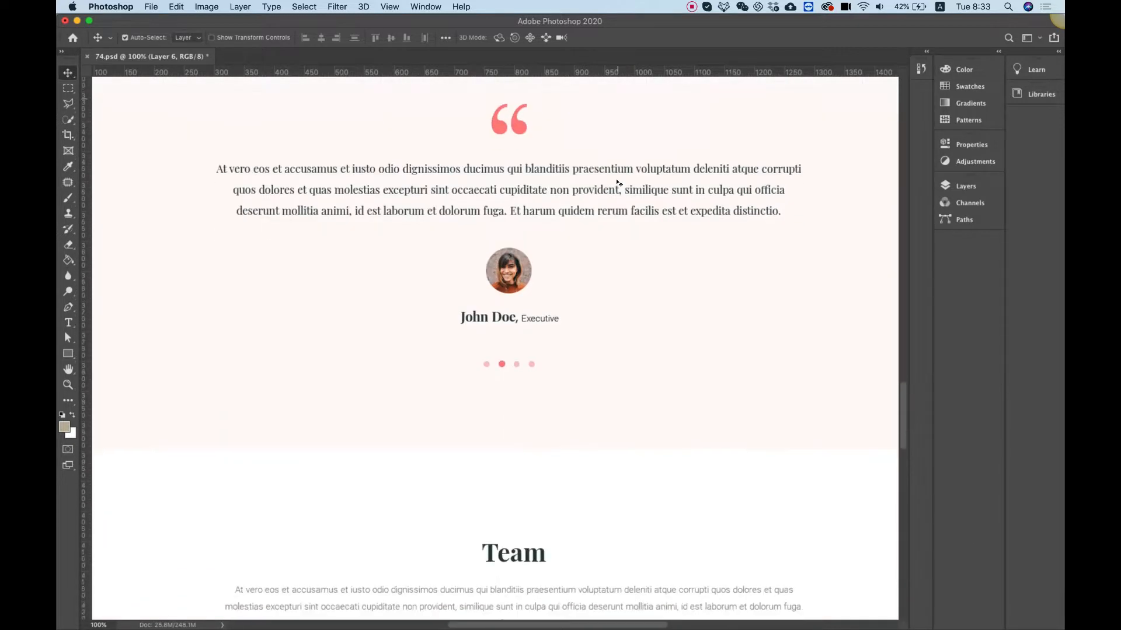
scroll(619, 183, down, 12)
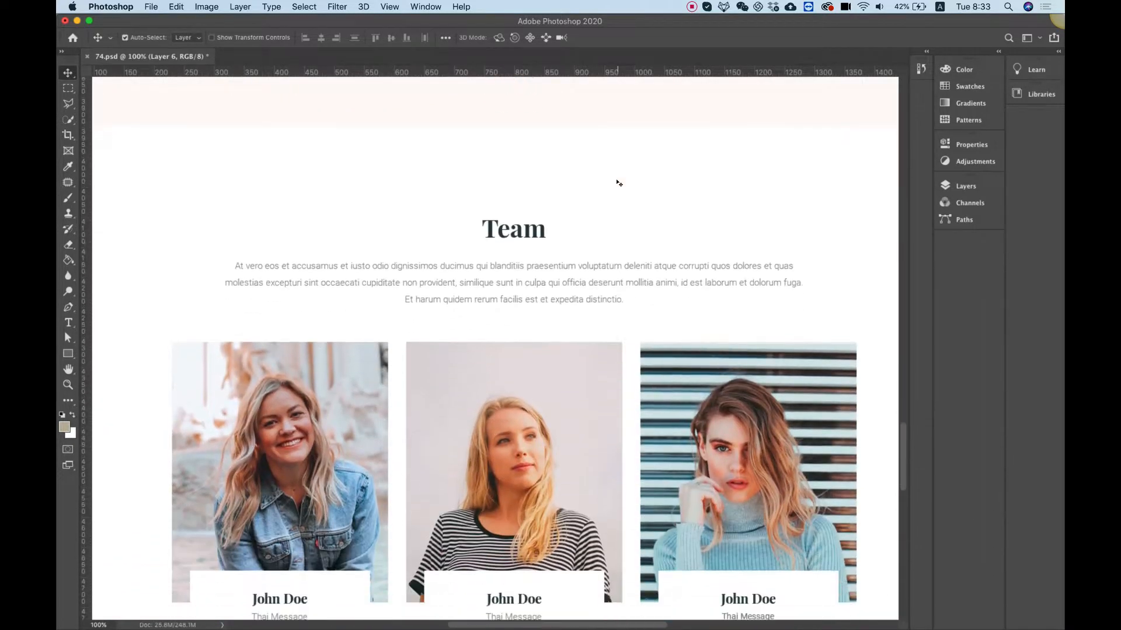
scroll(618, 183, down, 5)
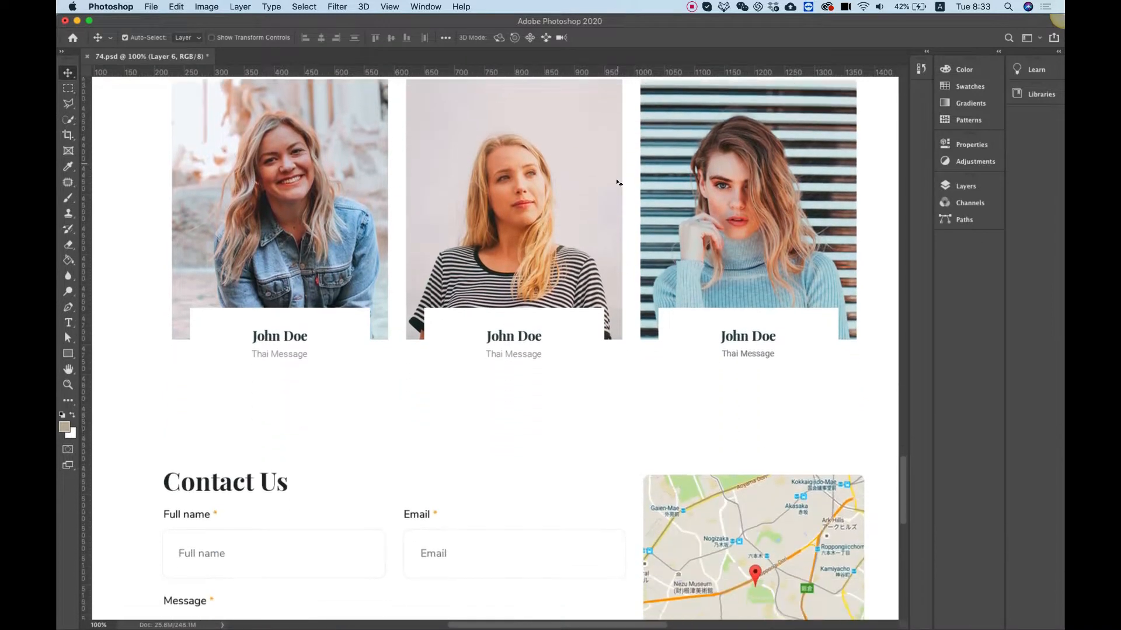
scroll(619, 183, up, 20)
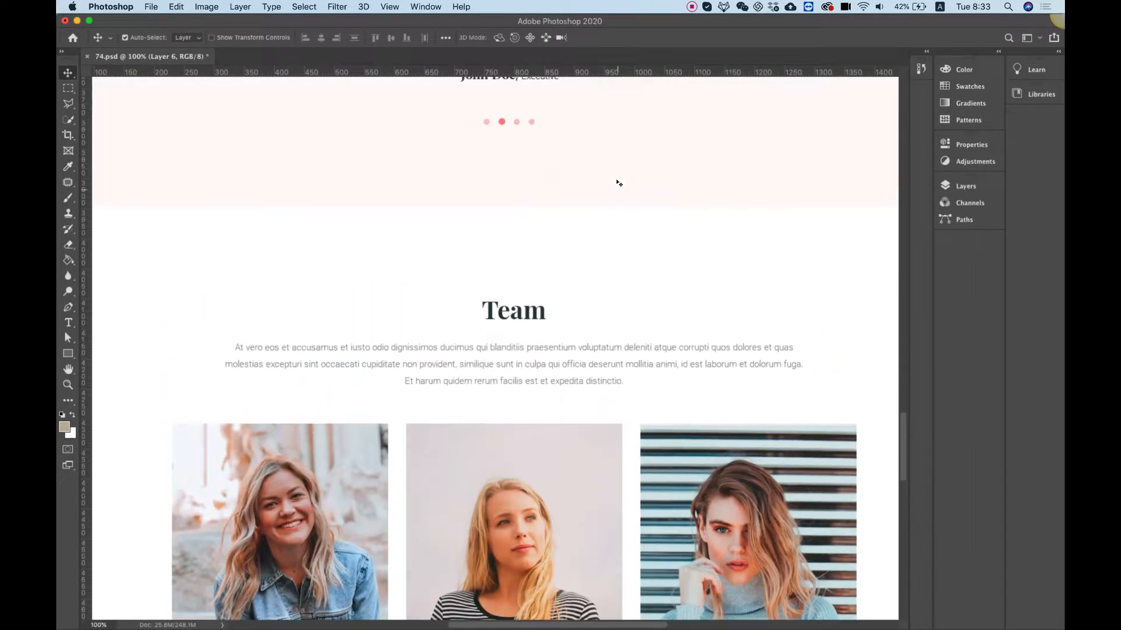
scroll(619, 183, up, 9)
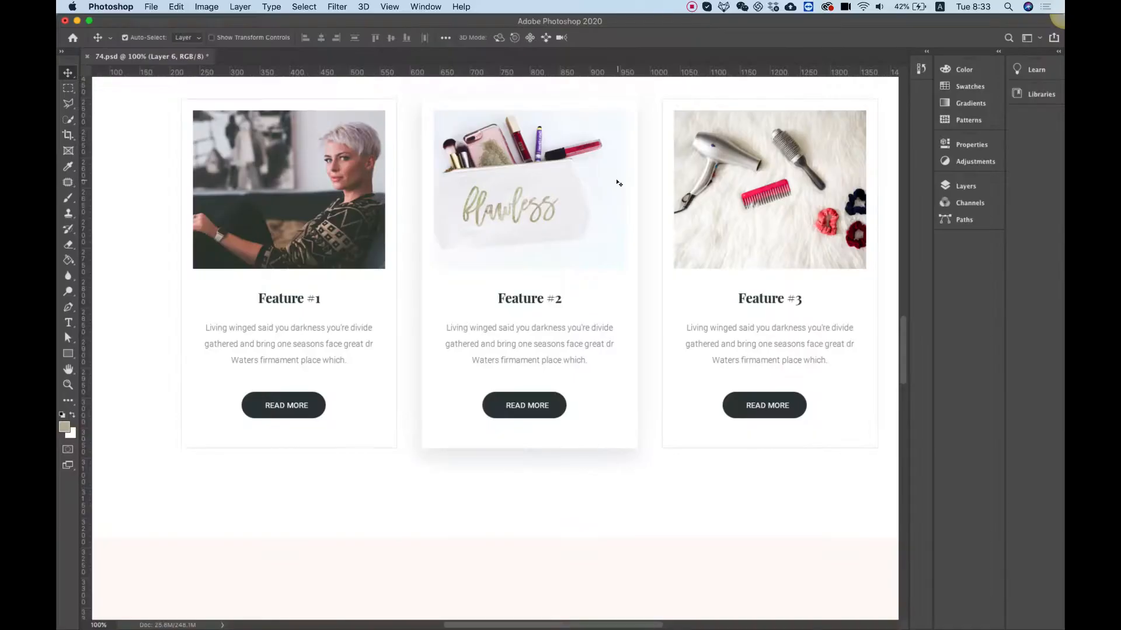
scroll(617, 183, up, 10)
scroll(617, 183, up, 15)
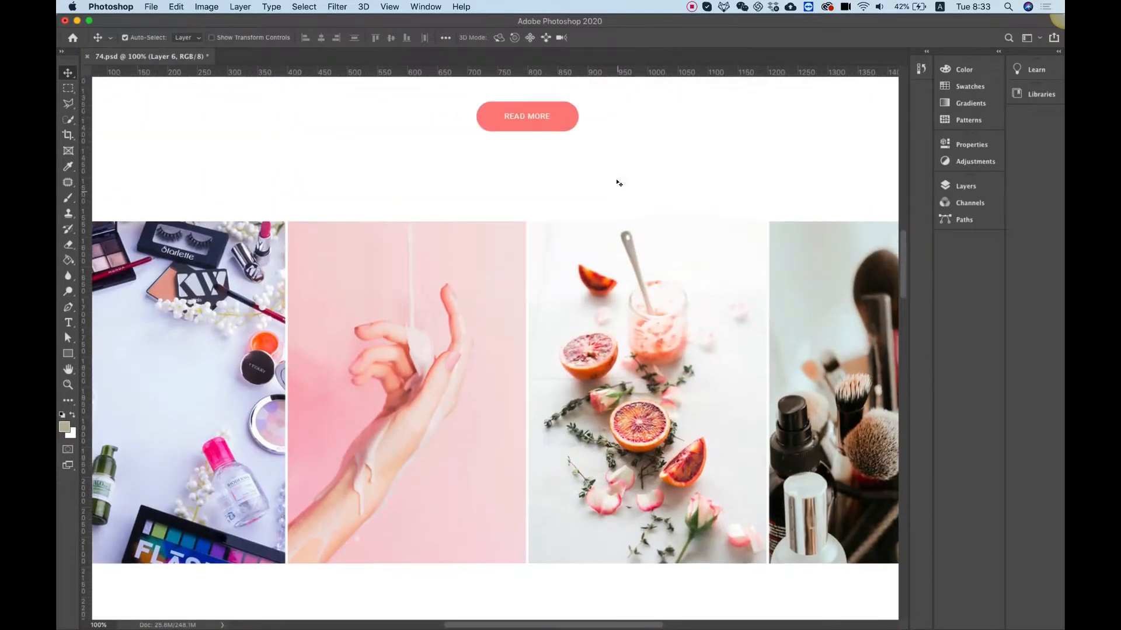
scroll(619, 182, up, 10)
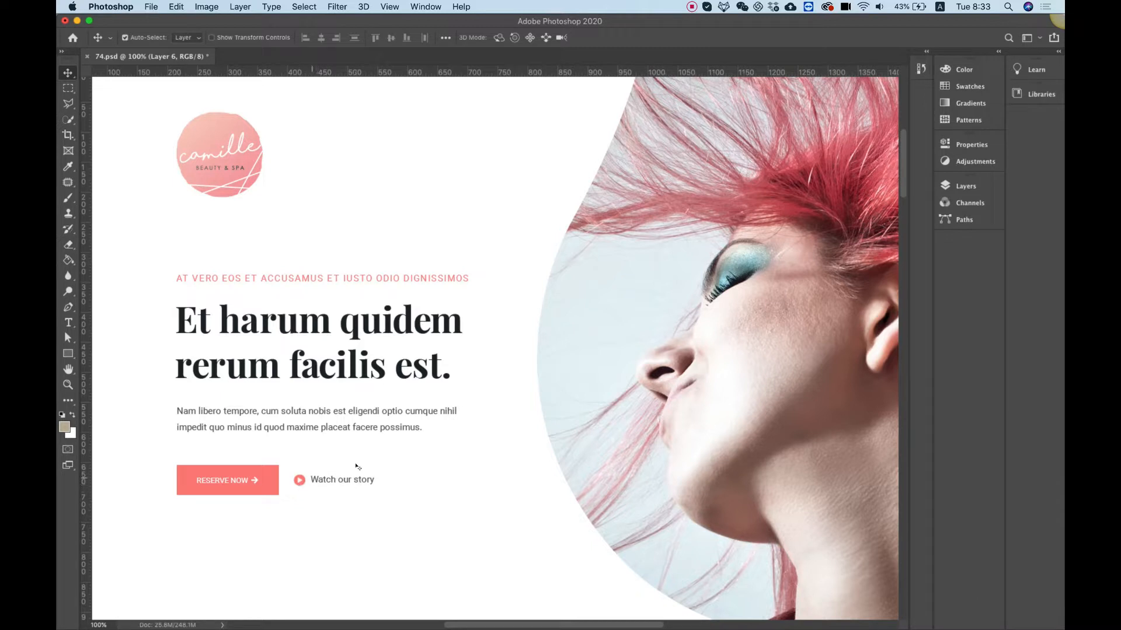
Examine every section of the page in order, from the hero through gallery, features, testimonial and team to the contact form and footer.
scroll(381, 439, down, 10)
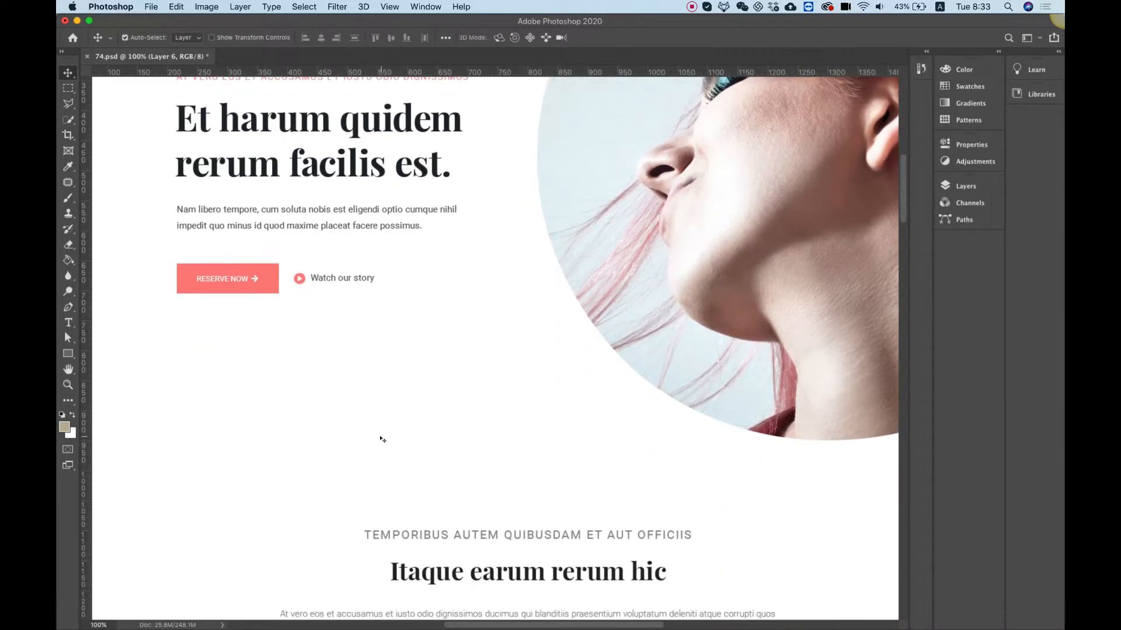
scroll(381, 439, down, 8)
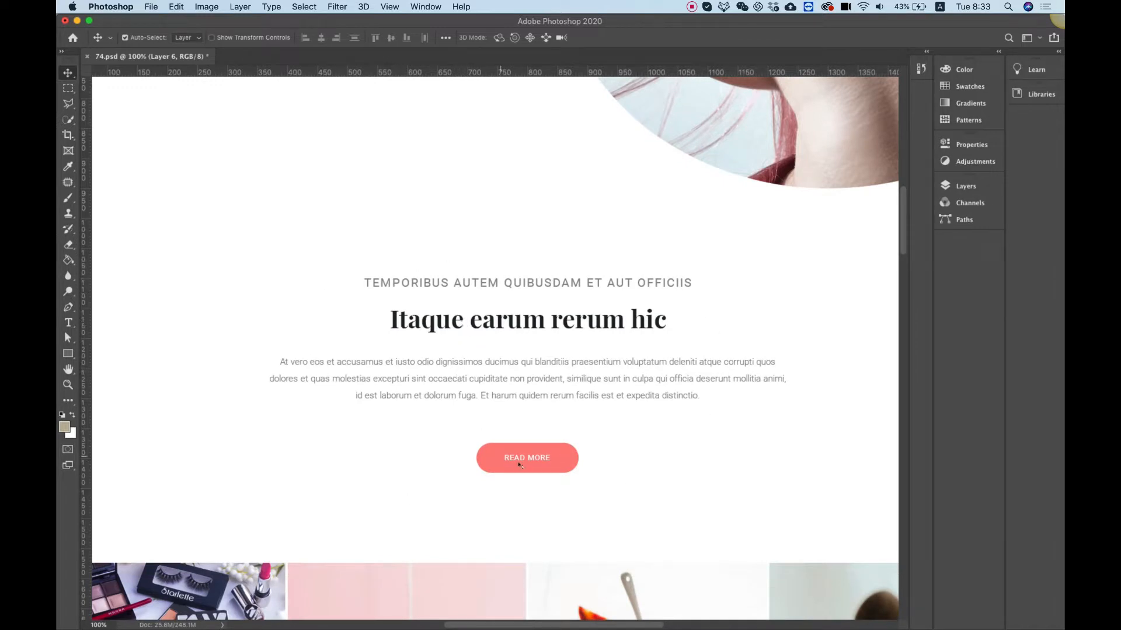
scroll(548, 464, down, 8)
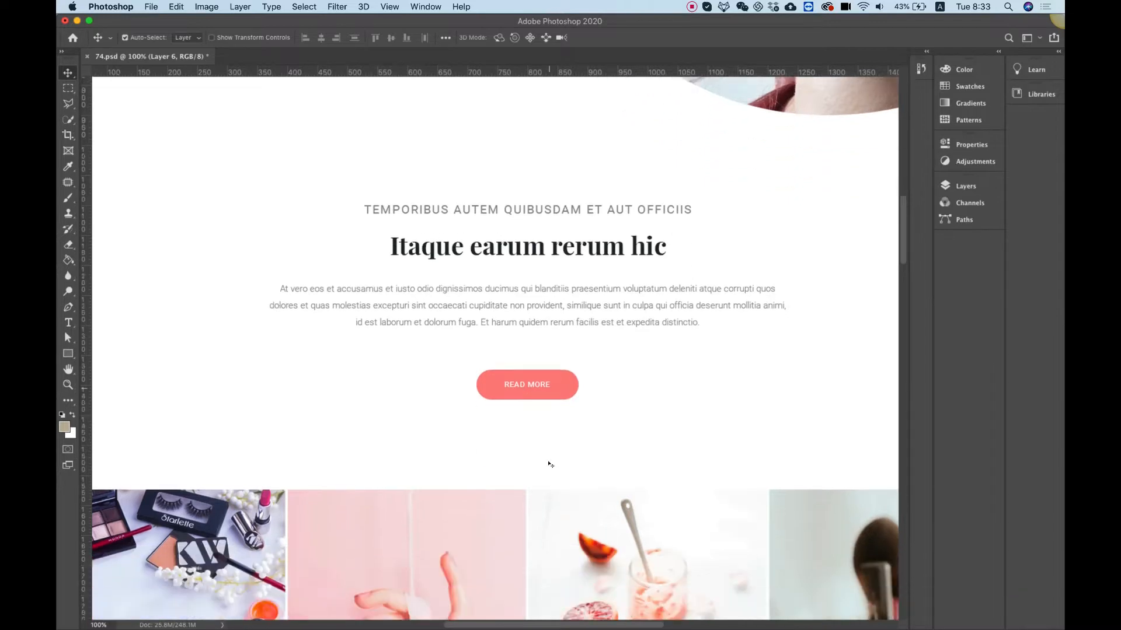
scroll(549, 464, down, 8)
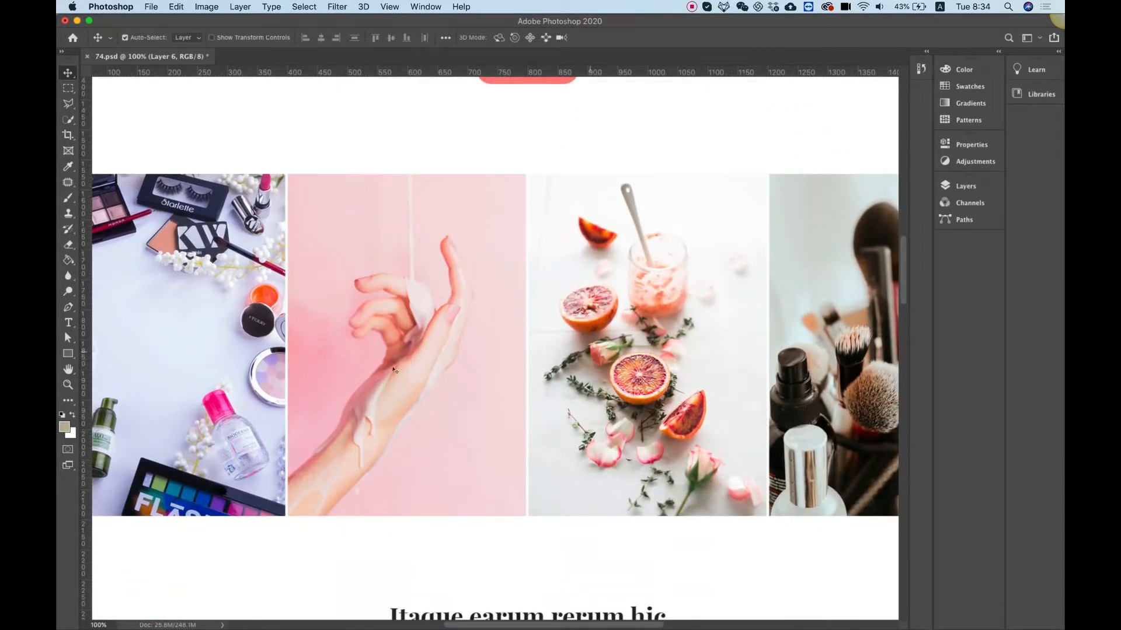
scroll(709, 383, down, 15)
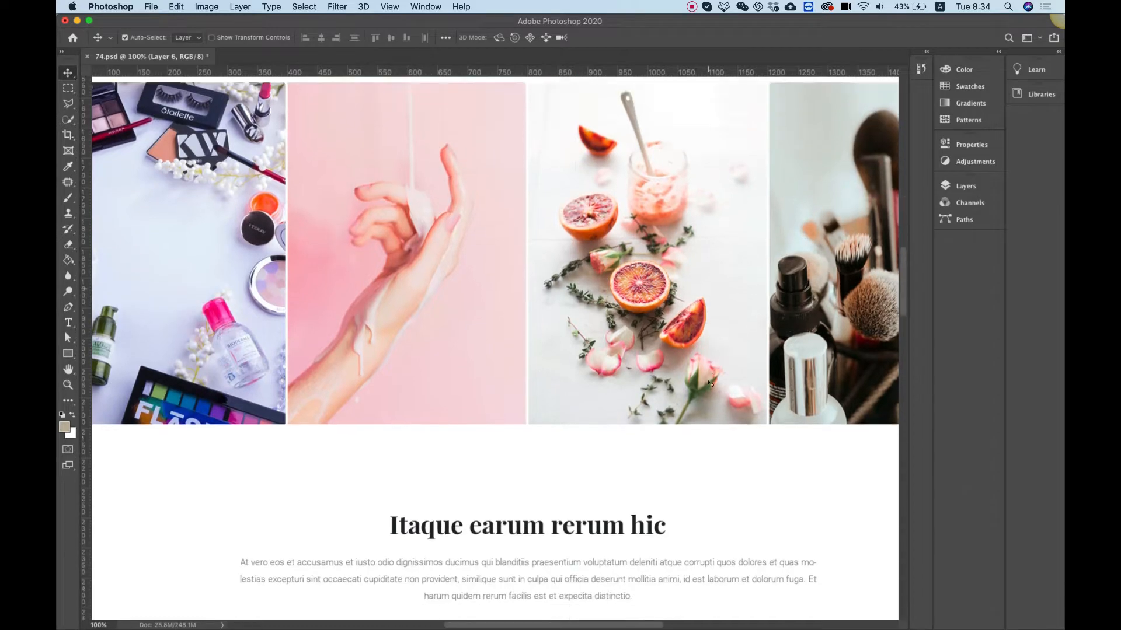
scroll(709, 383, down, 3)
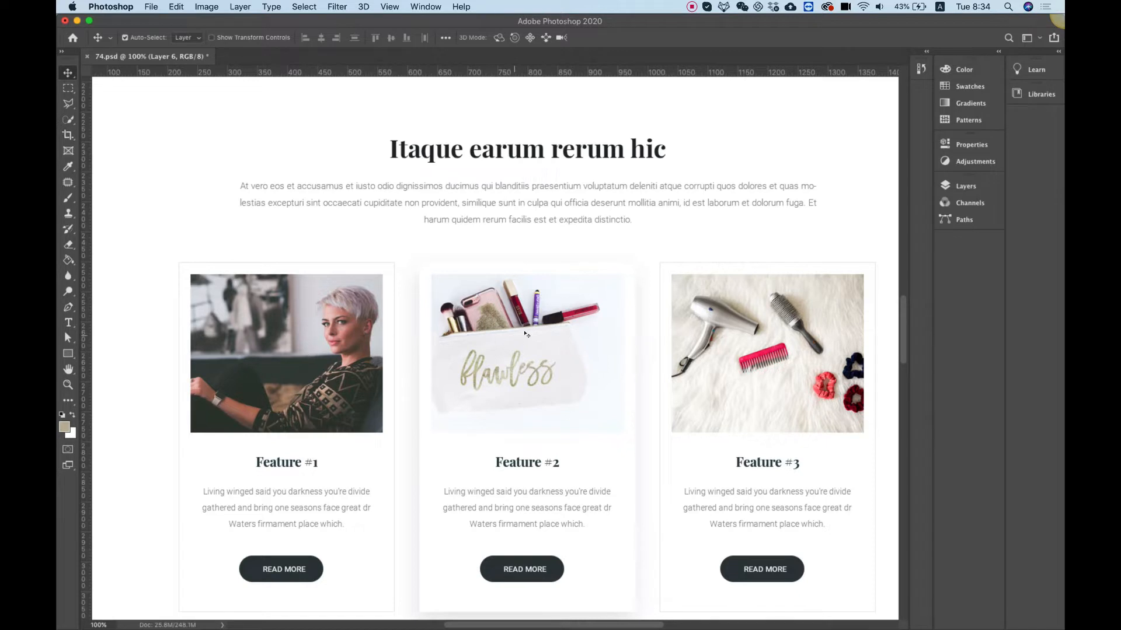
scroll(525, 333, down, 10)
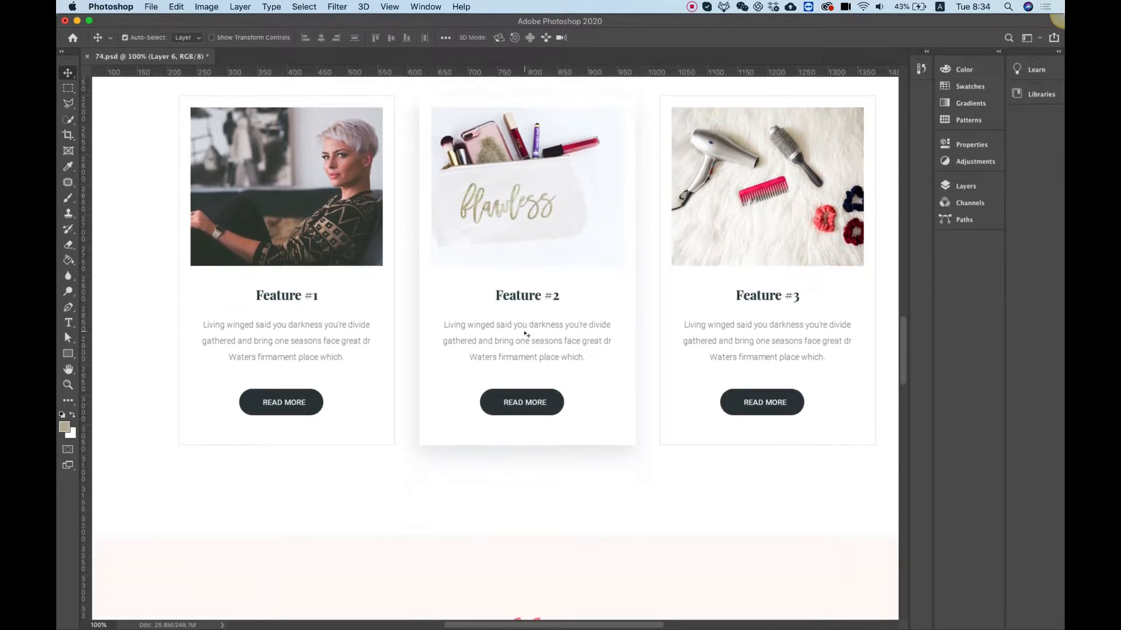
scroll(525, 334, down, 13)
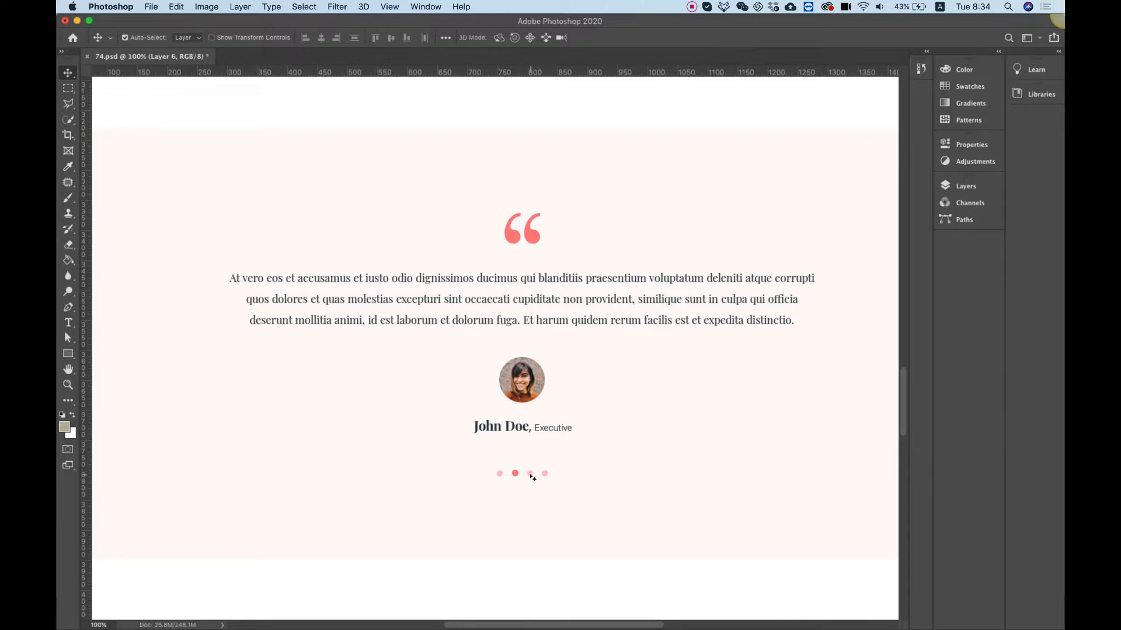
scroll(539, 310, down, 10)
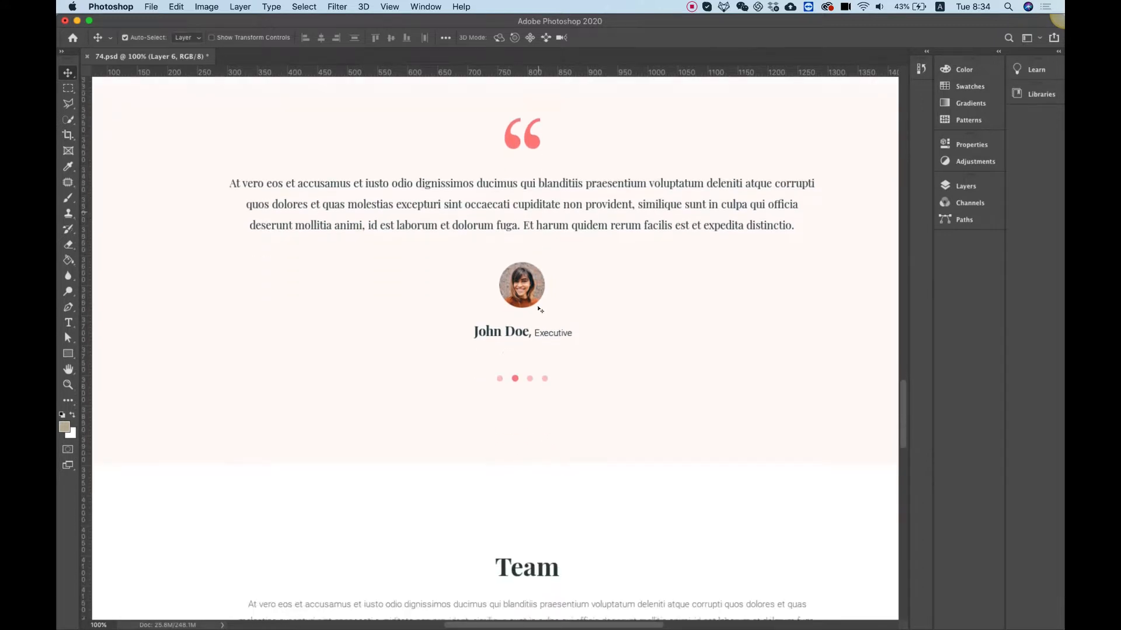
scroll(540, 309, down, 3)
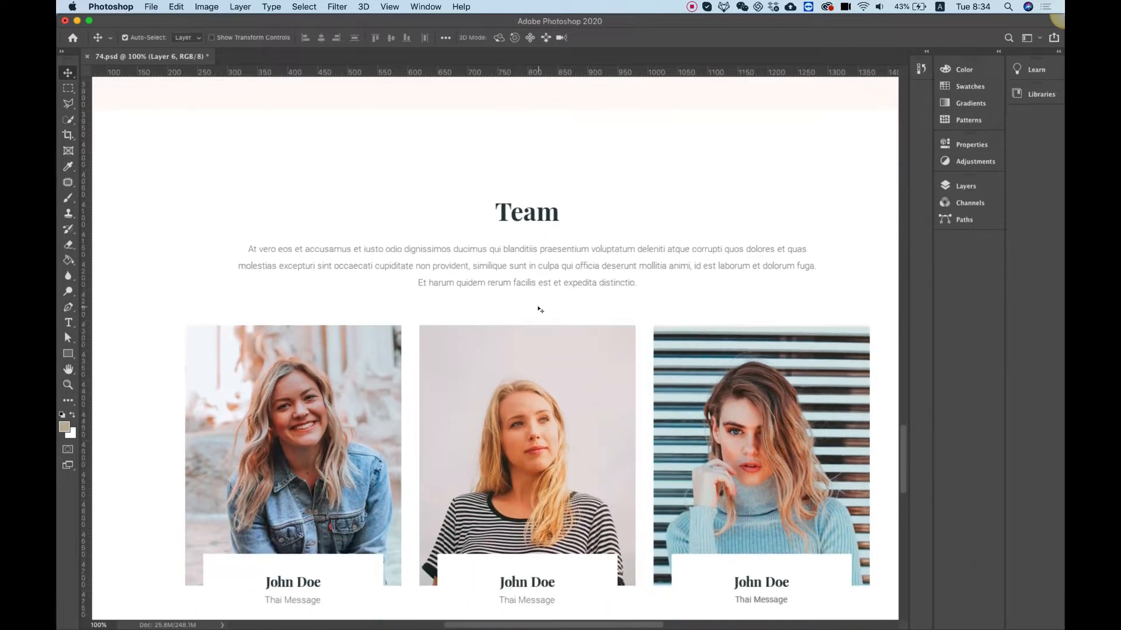
scroll(540, 309, down, 6)
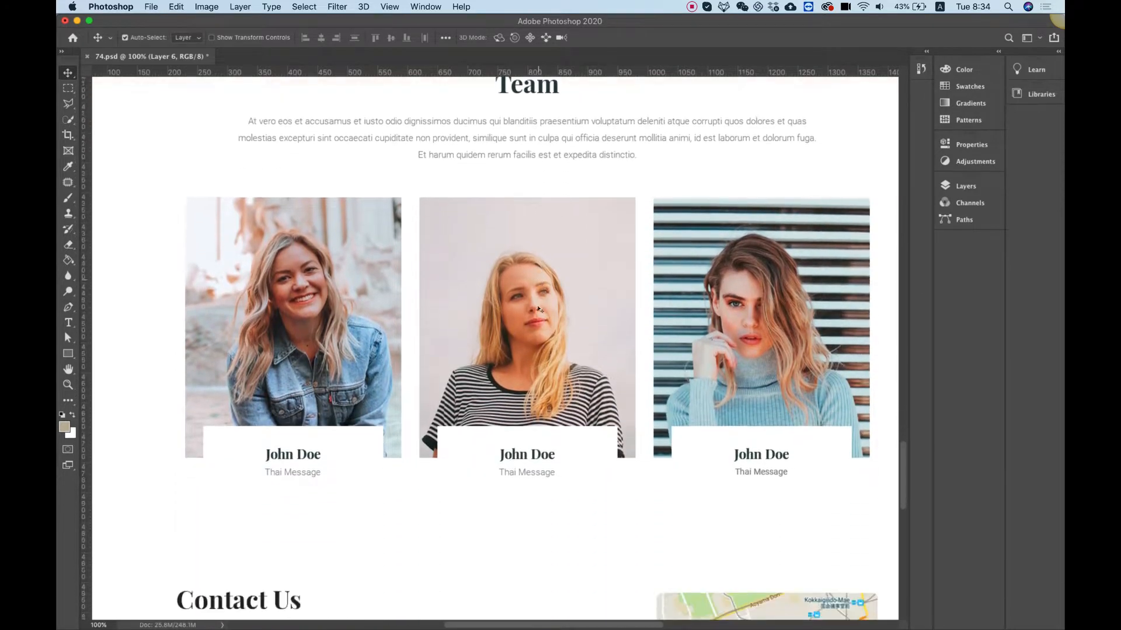
scroll(540, 310, down, 6)
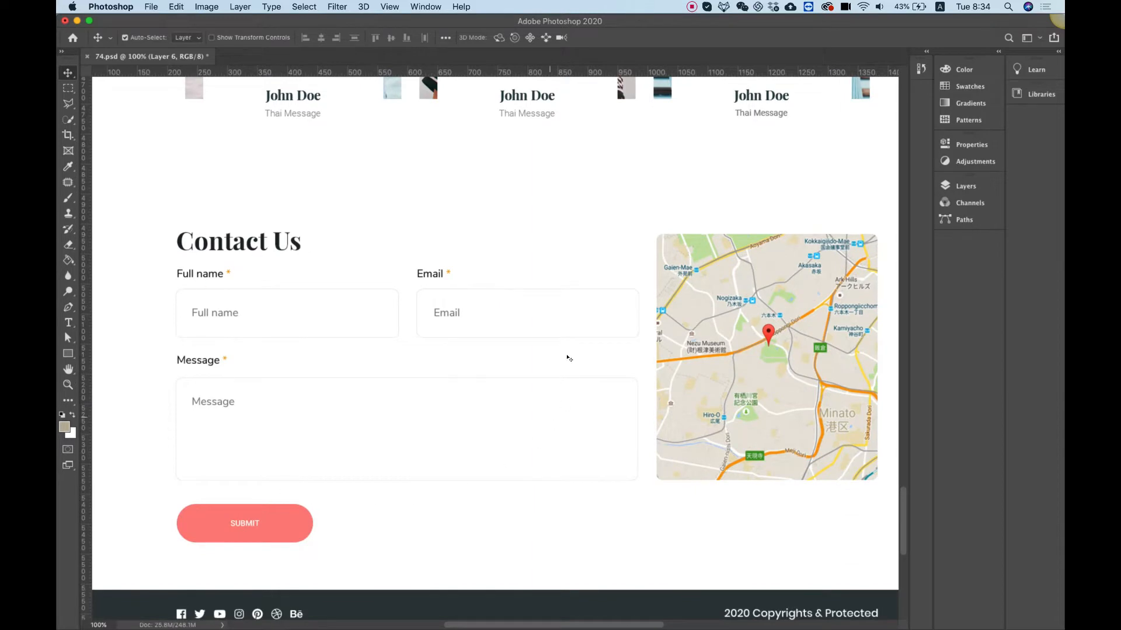
scroll(743, 330, down, 1)
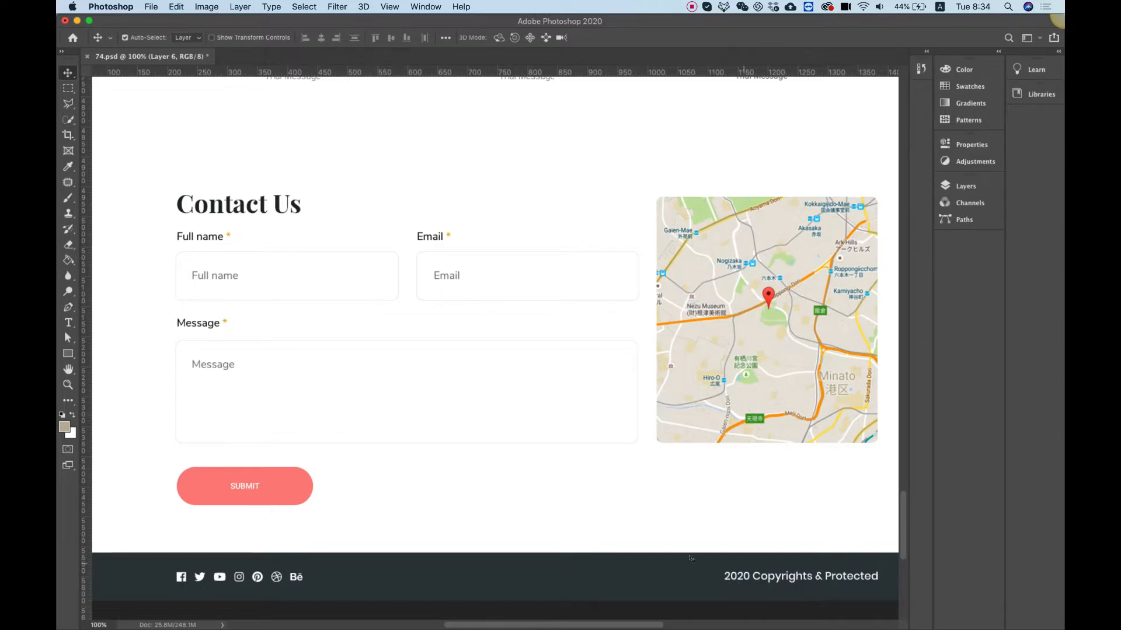
Auto-select the round camille logo in the page header and display its layer in the layer list.
scroll(684, 382, up, 10)
scroll(684, 383, up, 10)
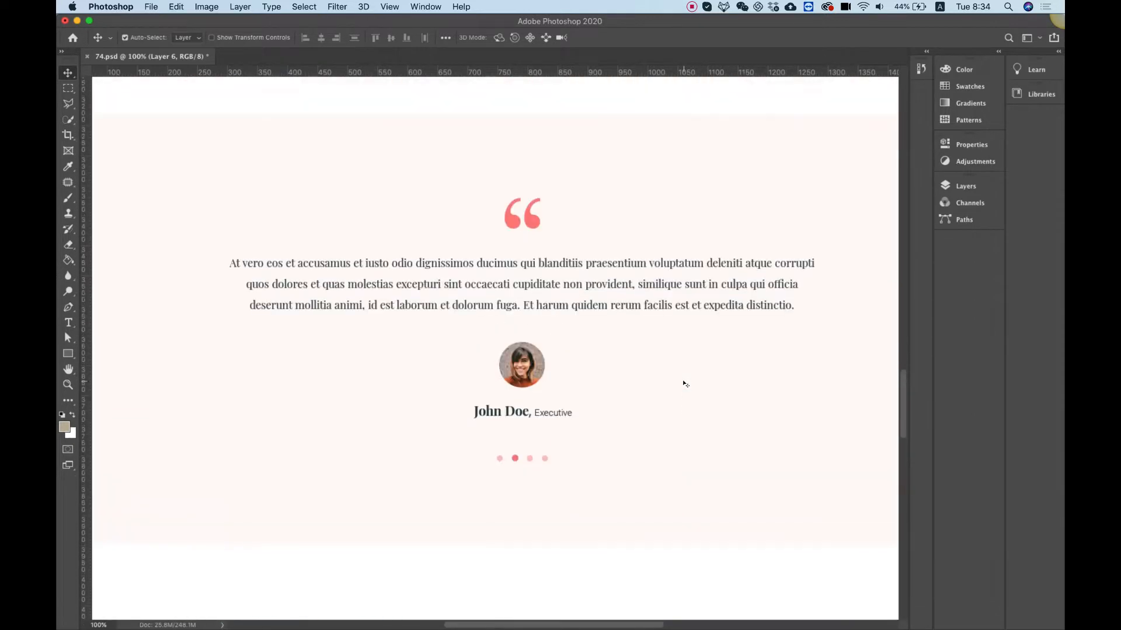
scroll(684, 384, up, 10)
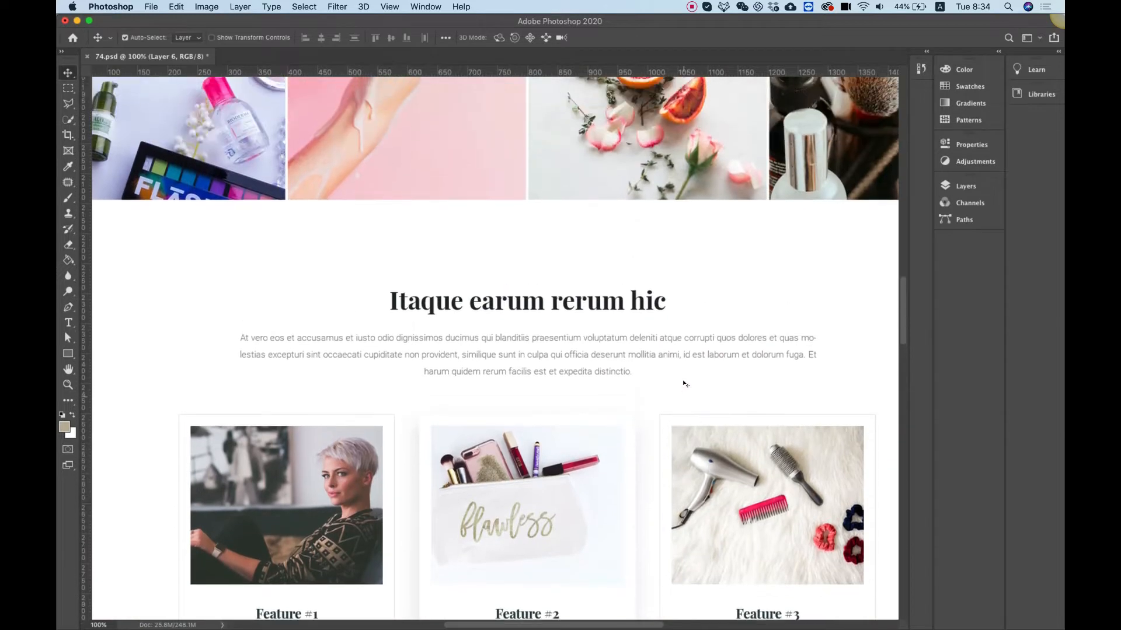
scroll(684, 384, up, 10)
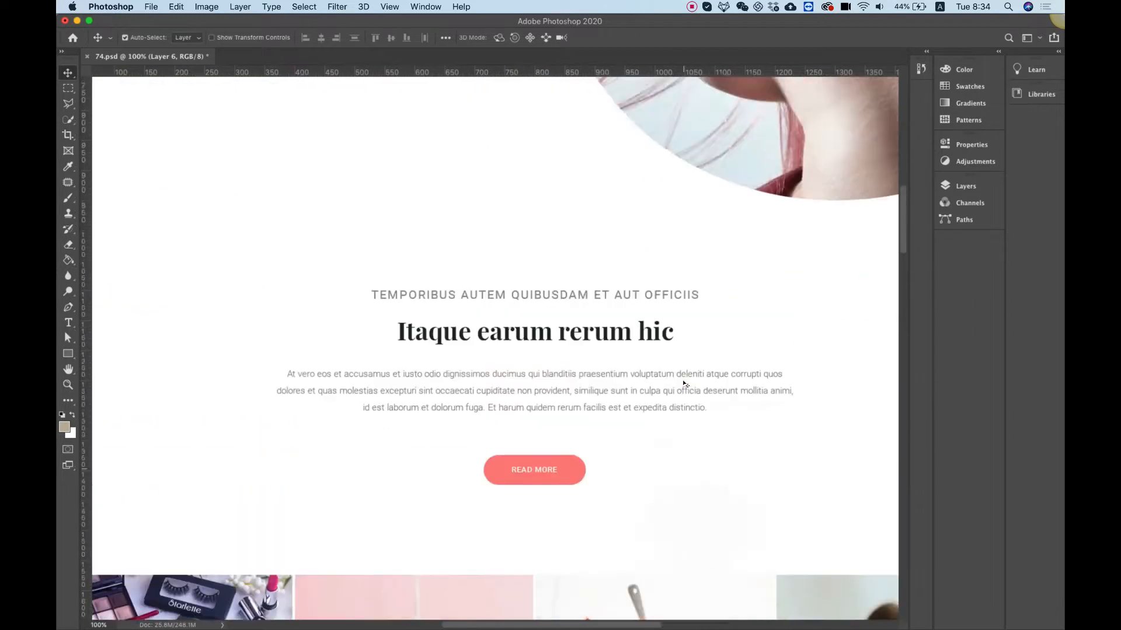
scroll(684, 384, up, 3)
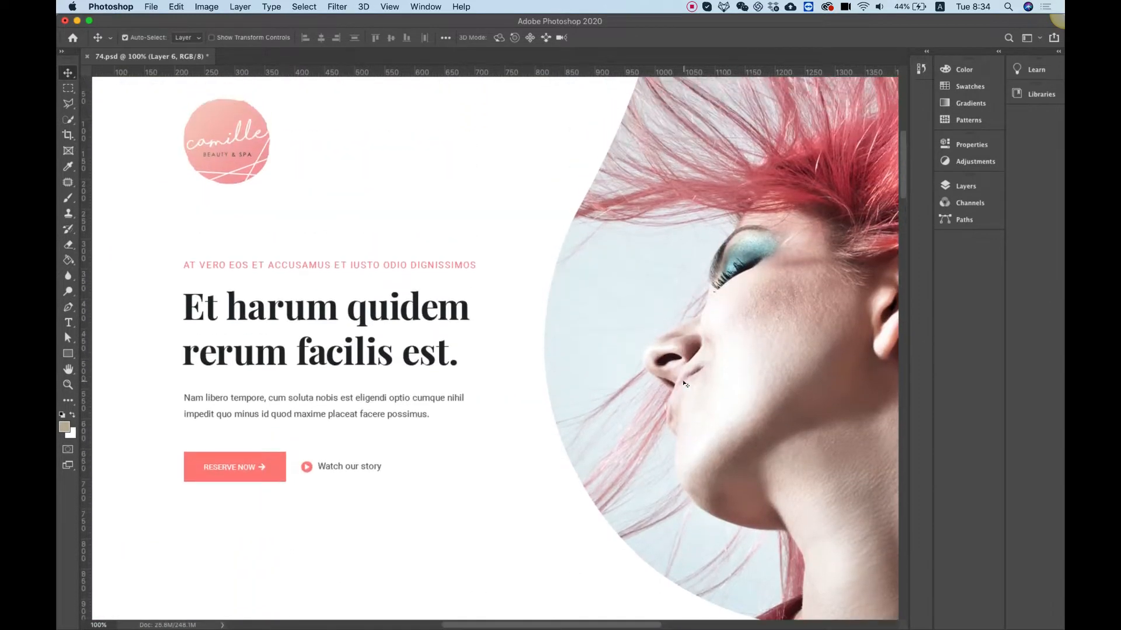
scroll(684, 383, up, 2)
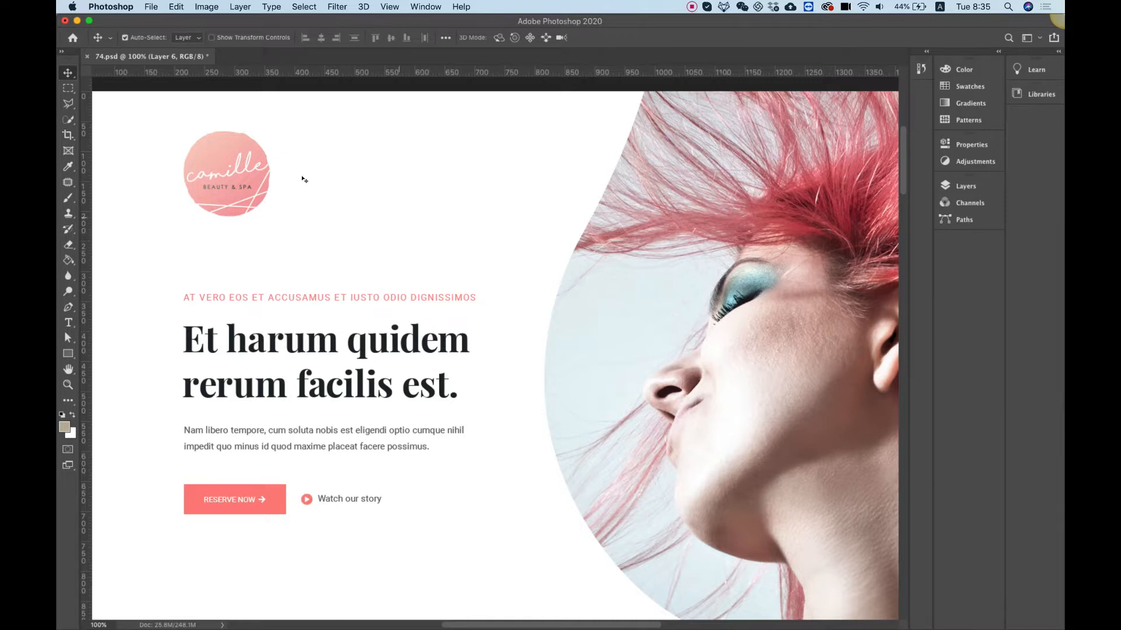
click(226, 163)
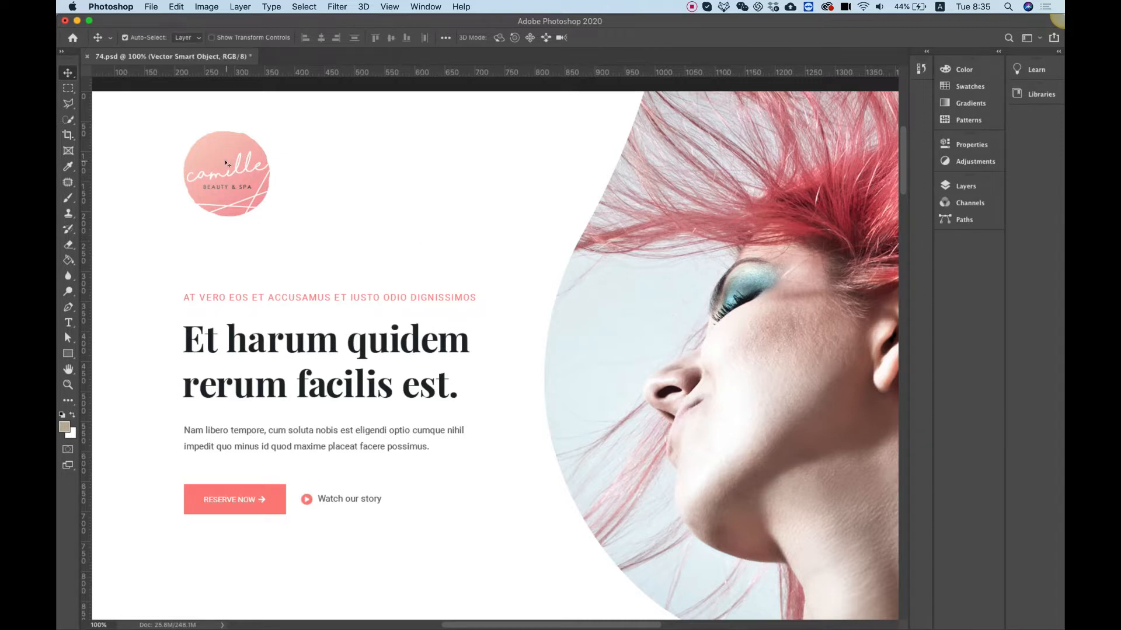
click(218, 159)
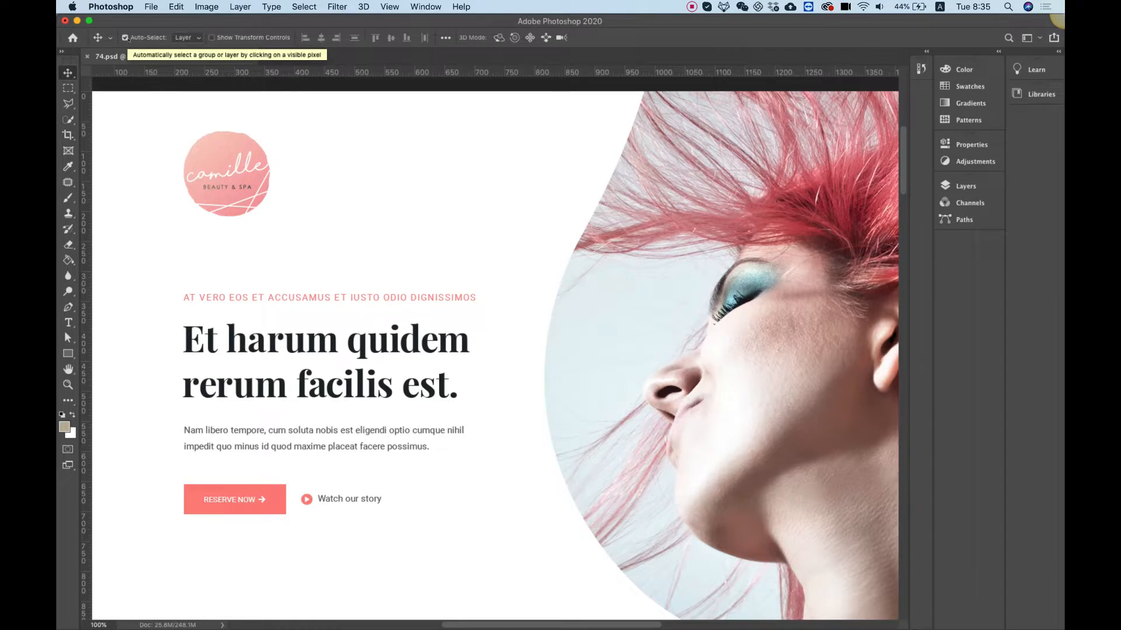
click(124, 38)
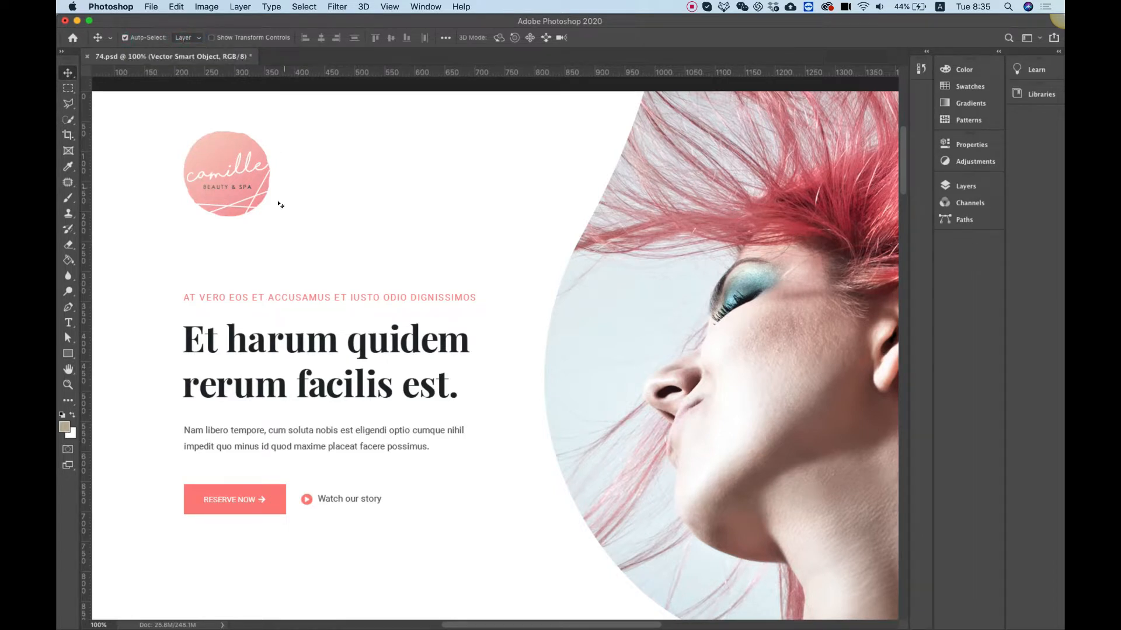
click(964, 185)
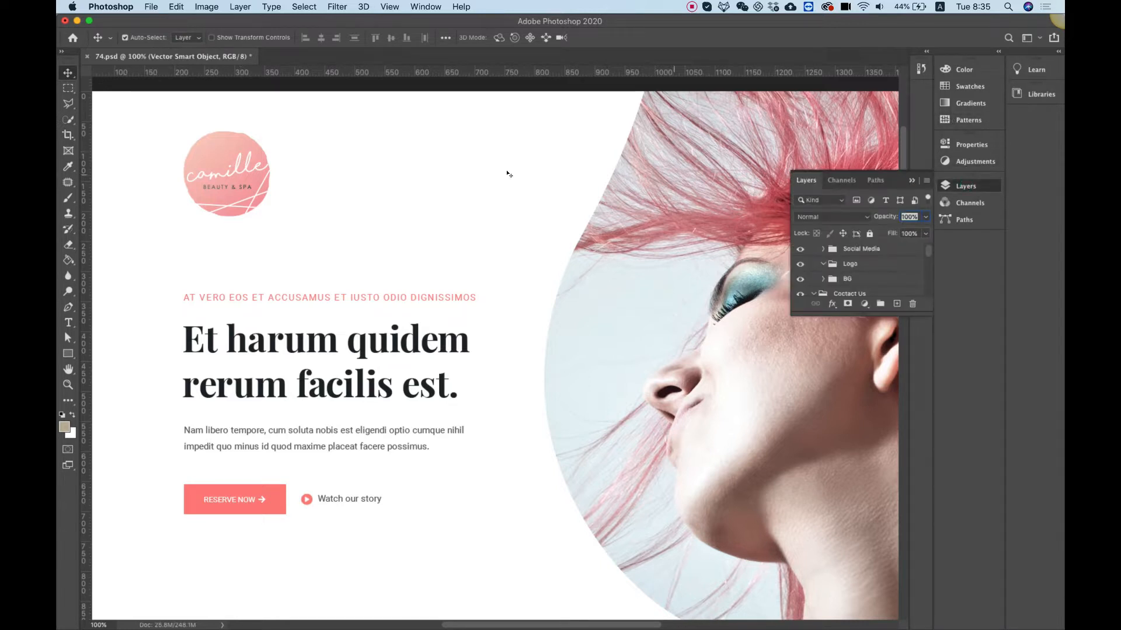
click(214, 156)
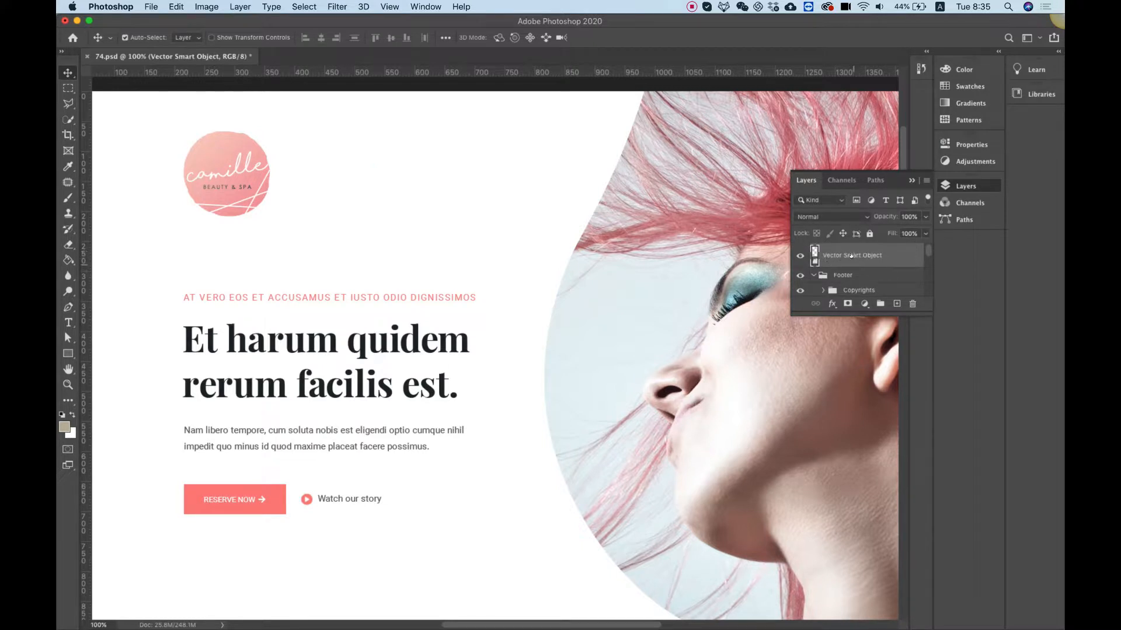
Start a quick PNG export of the logo layer and create a folder named beauty on the Desktop as its destination.
right_click(845, 258)
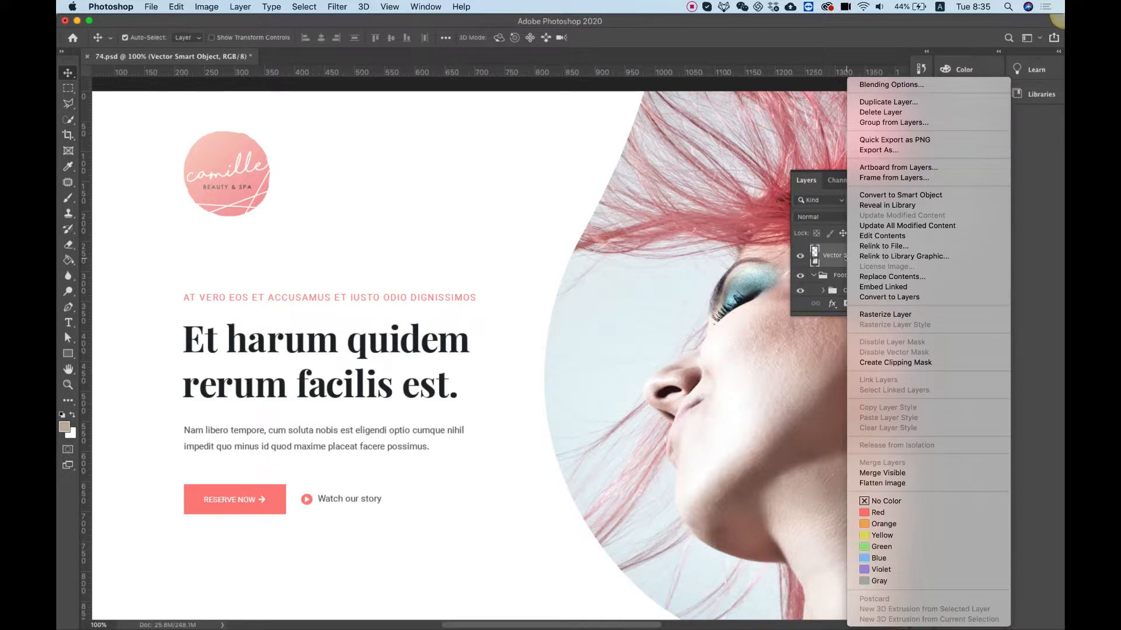
click(914, 141)
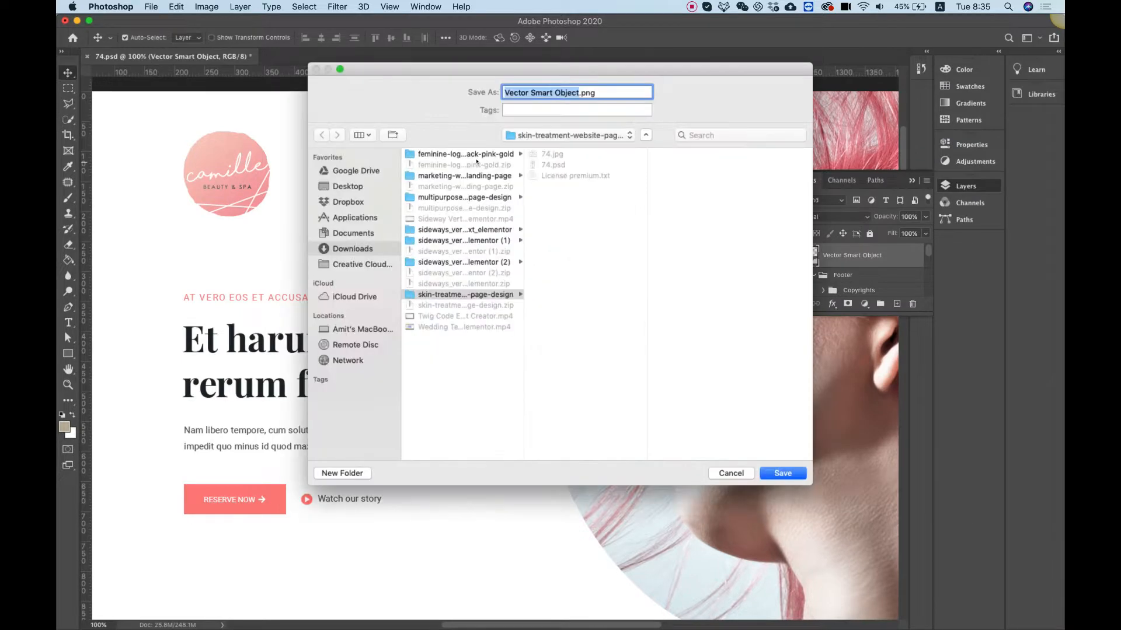
click(347, 186)
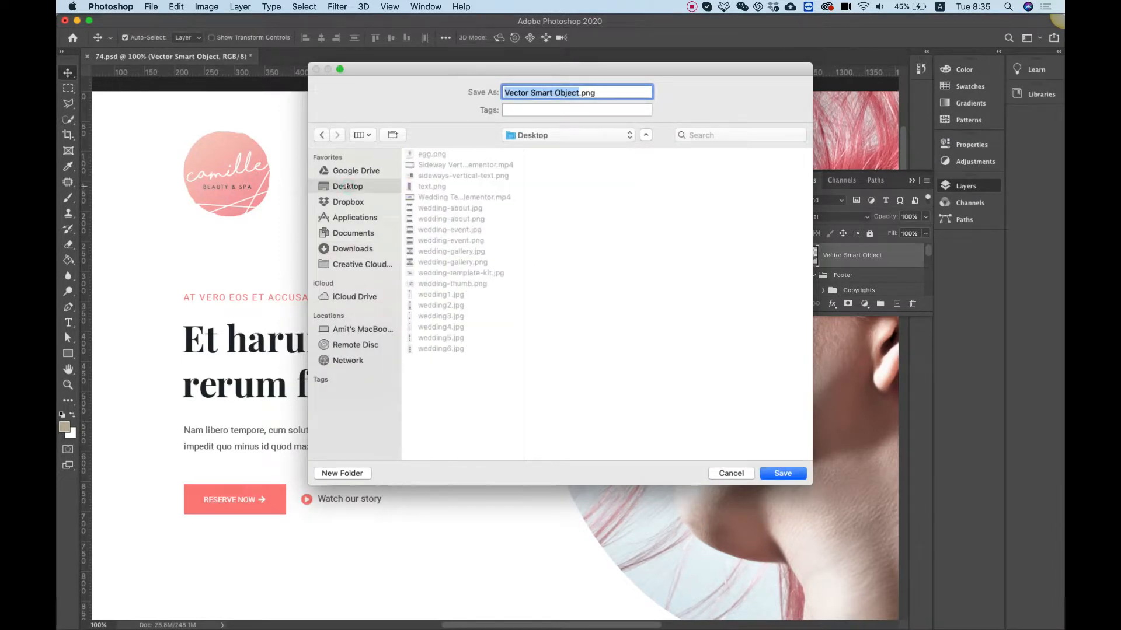
click(361, 472)
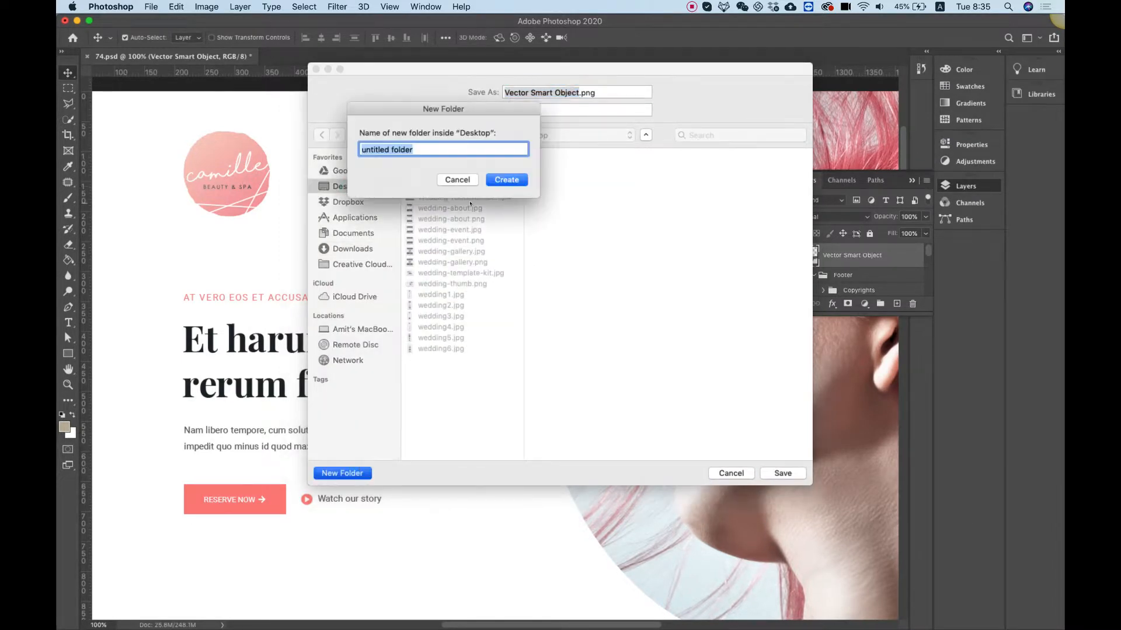
text(beauty)
key(Return)
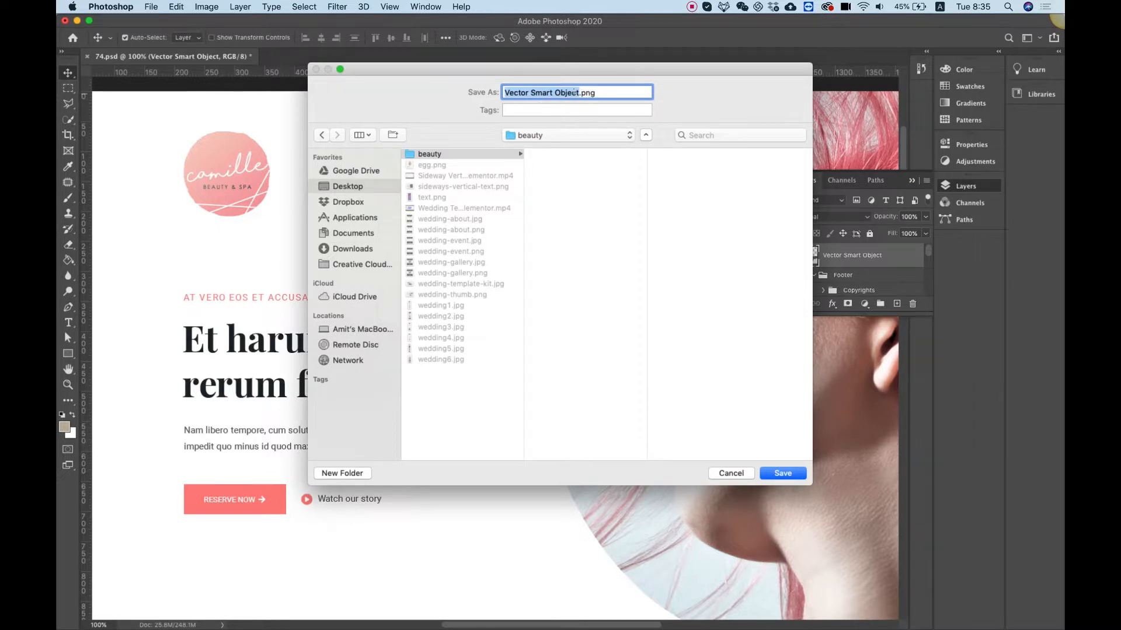
Save the exported logo into the beauty folder as logo-b.png.
text(logo-b)
key(Return)
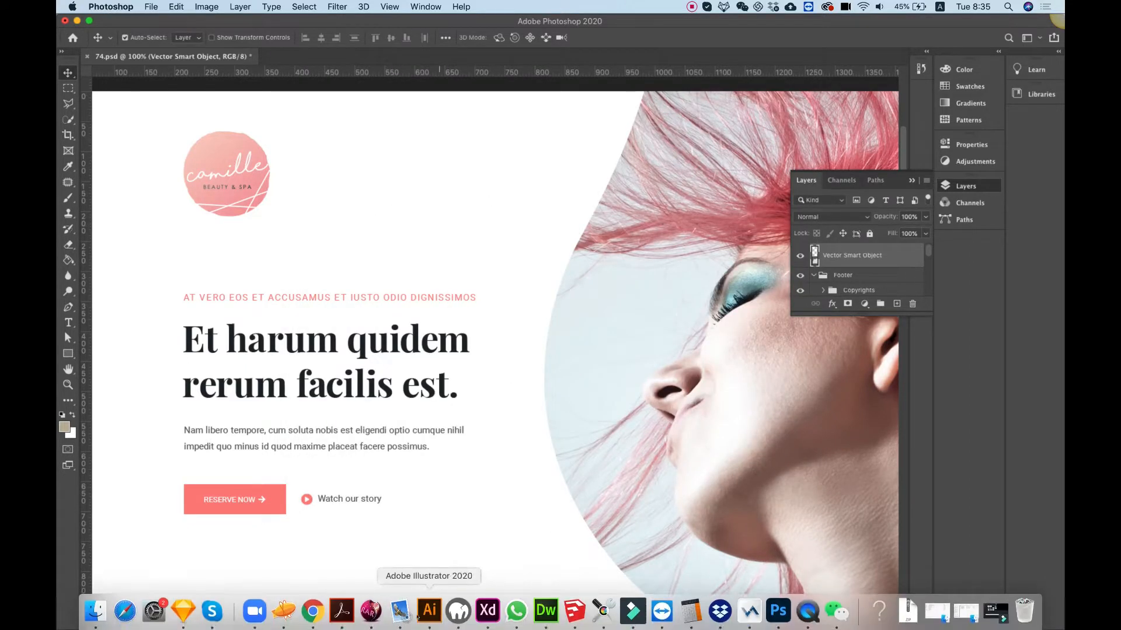
Switch to the Elementor page in Chrome, add a two-equal-column section and place an Image widget in its first column.
click(313, 611)
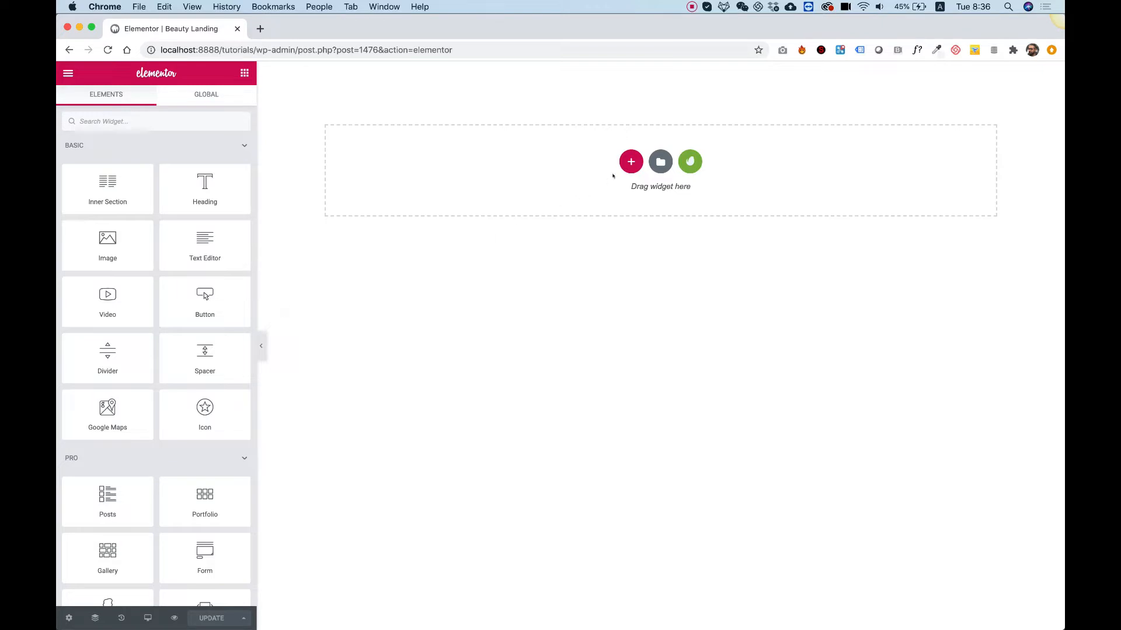
click(631, 163)
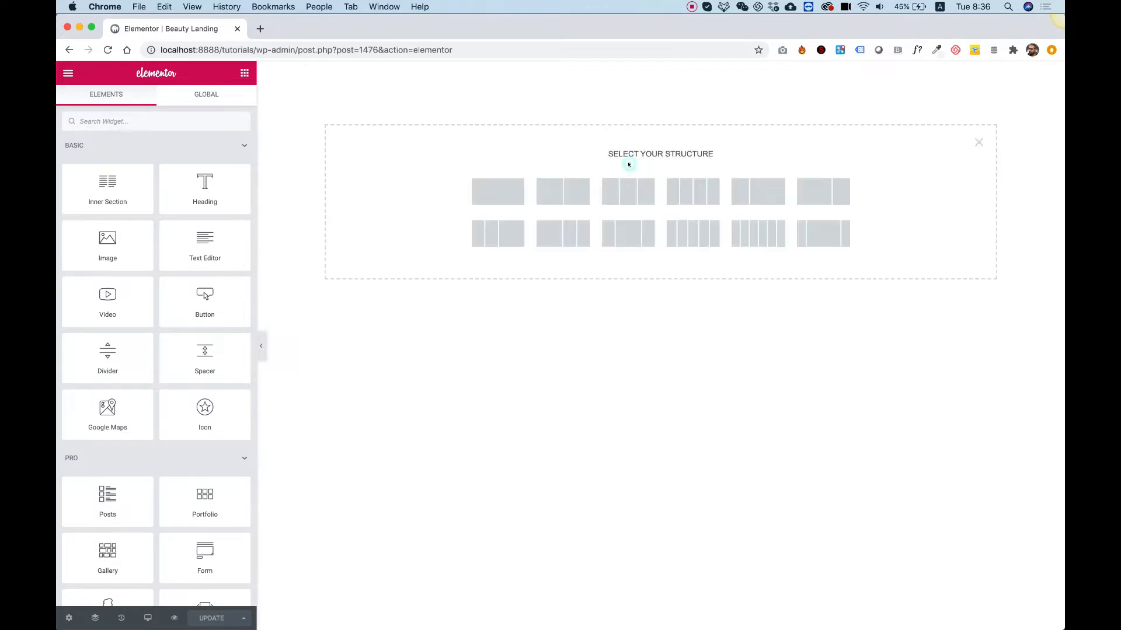
click(570, 195)
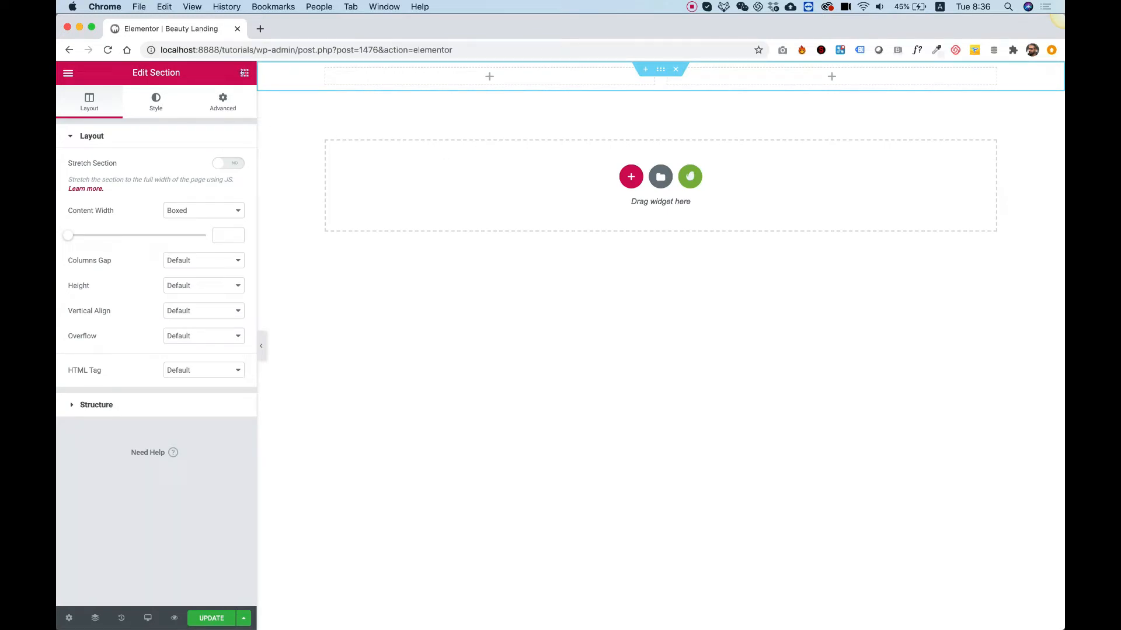
click(244, 72)
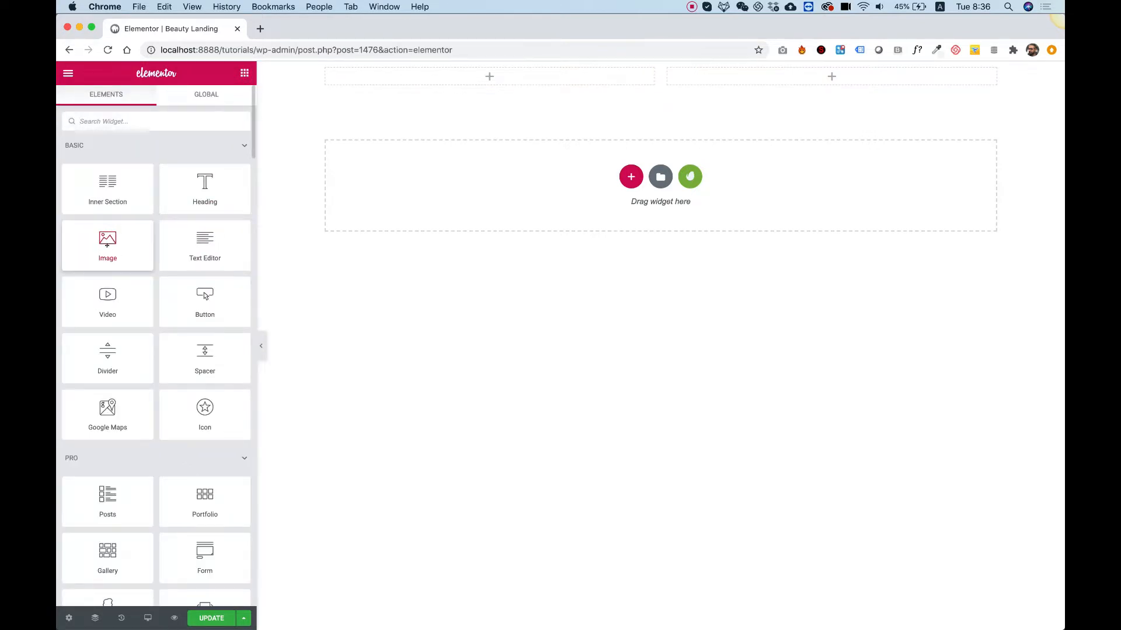
drag(97, 240, 400, 71)
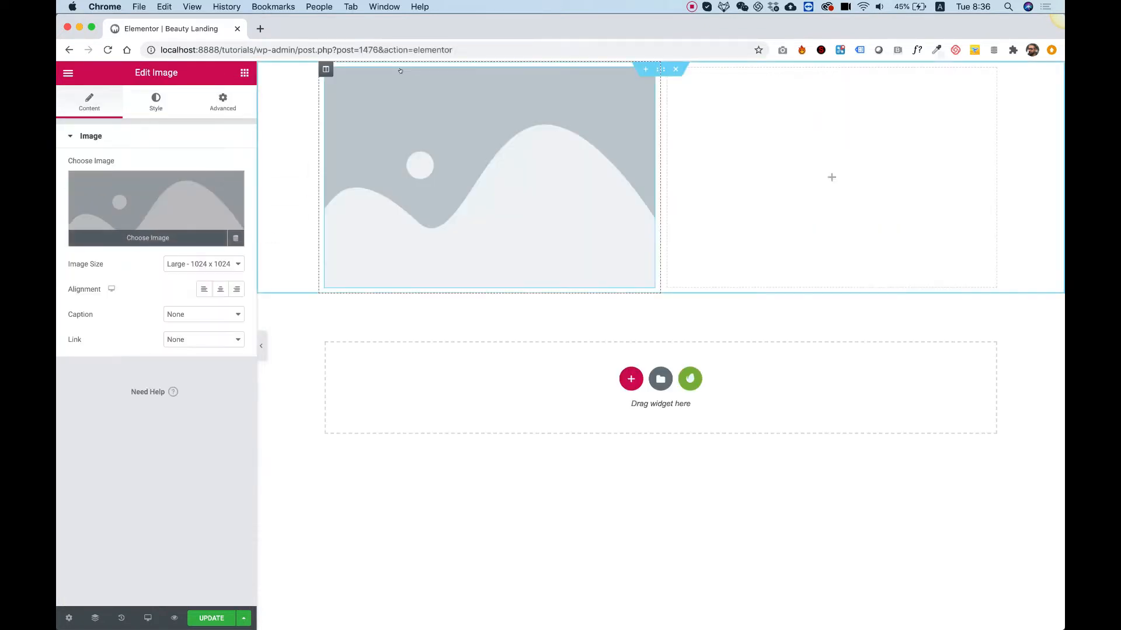
Upload logo-b.png from the Desktop's beauty folder into the Image widget and align the logo to the left.
click(134, 193)
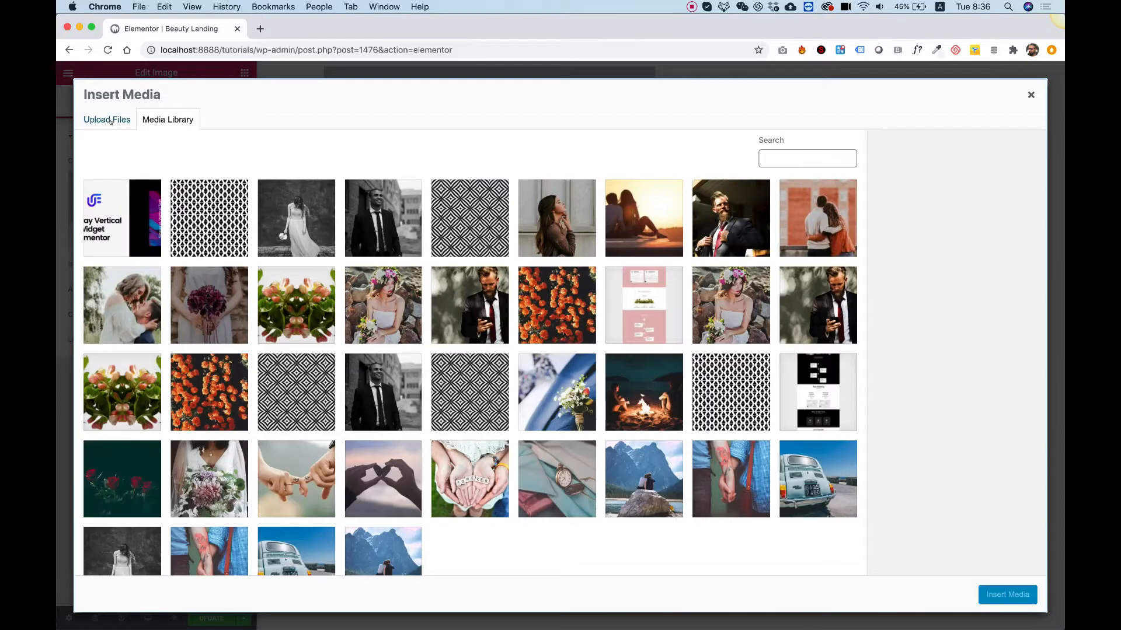
click(108, 120)
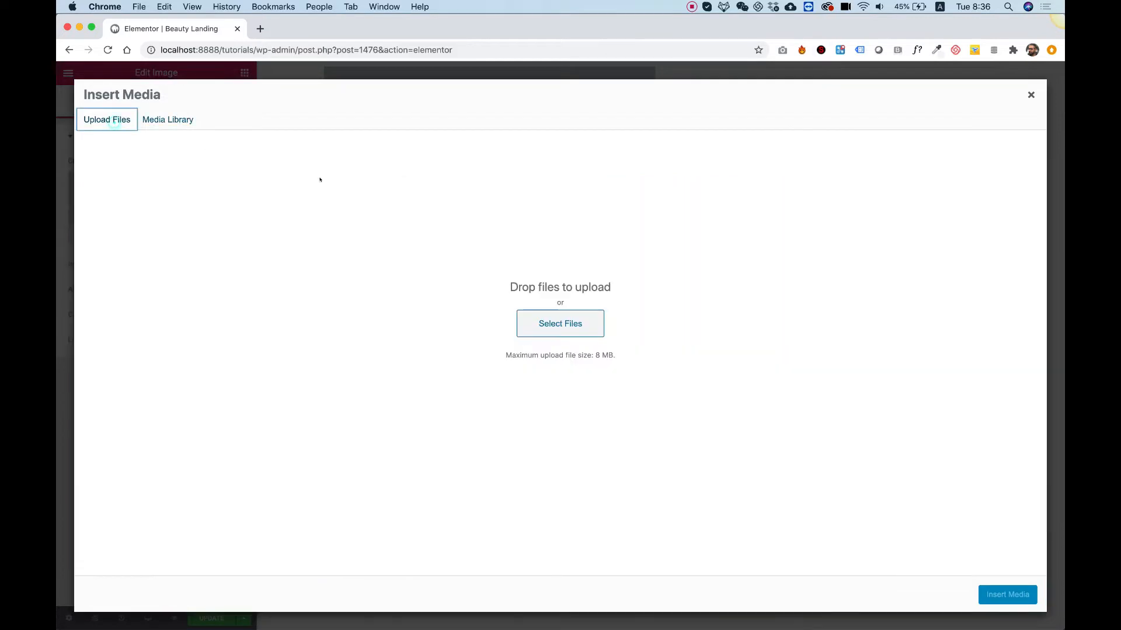
click(563, 311)
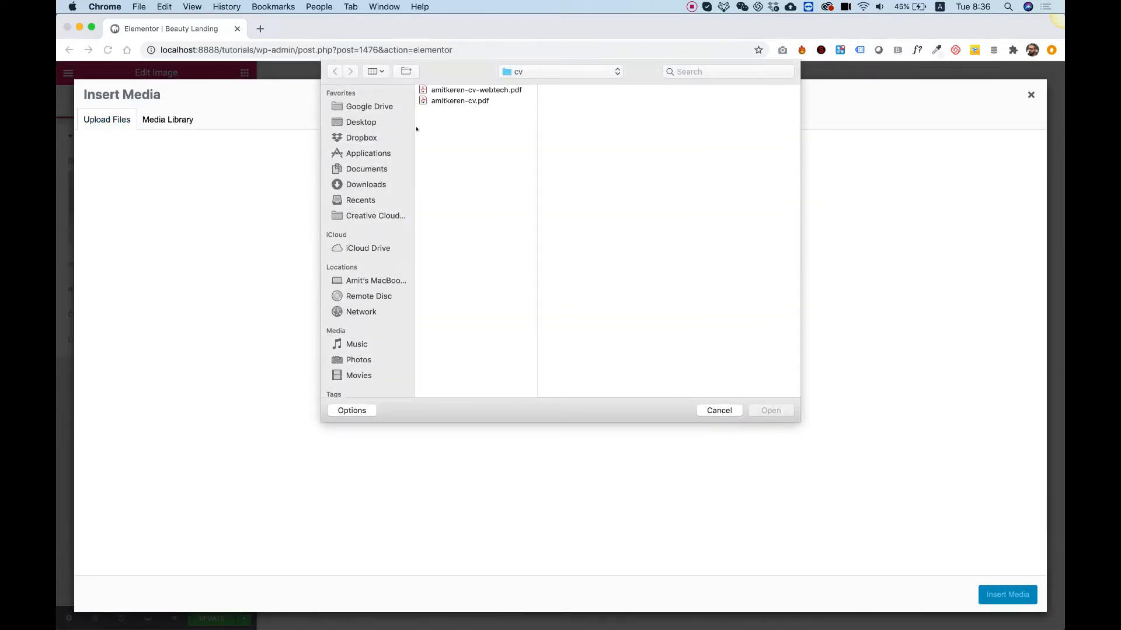
click(362, 122)
click(441, 91)
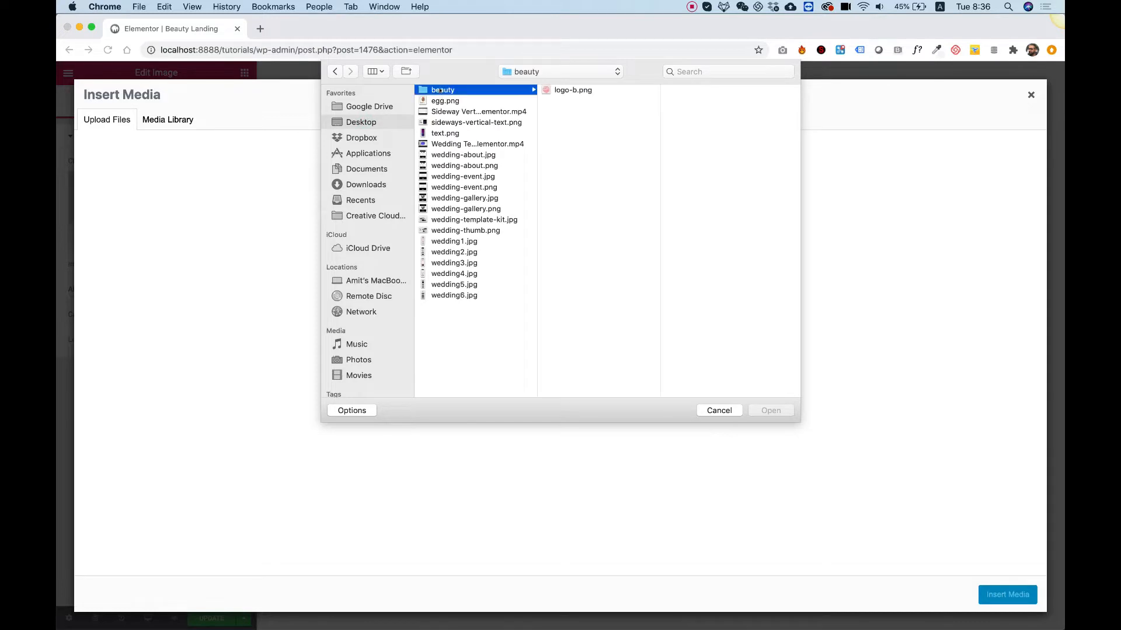
click(568, 92)
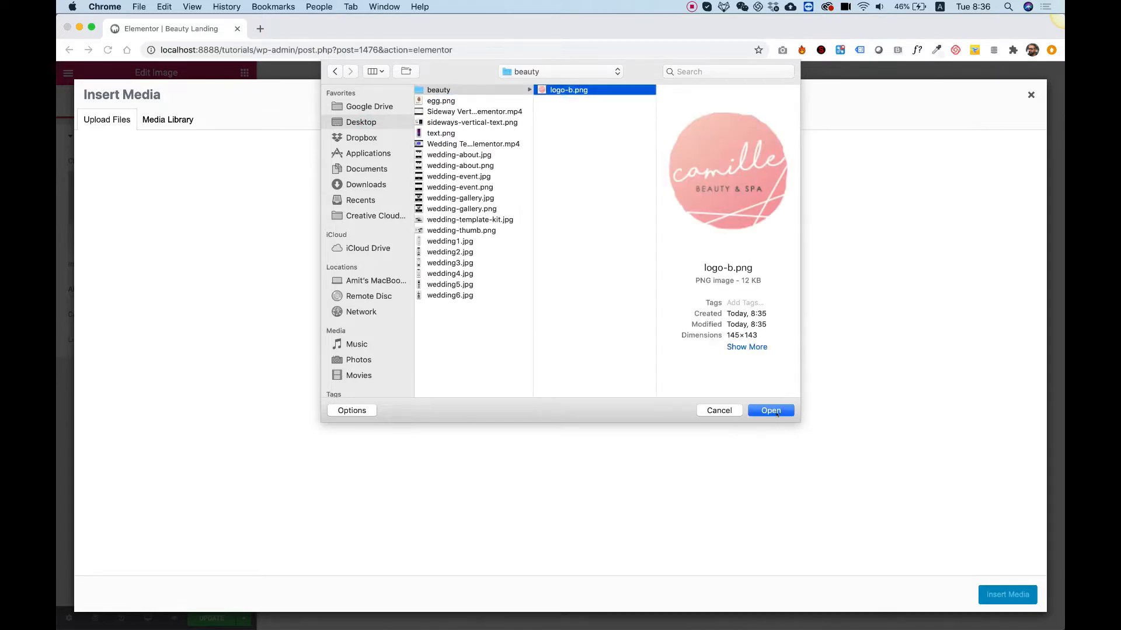
click(772, 412)
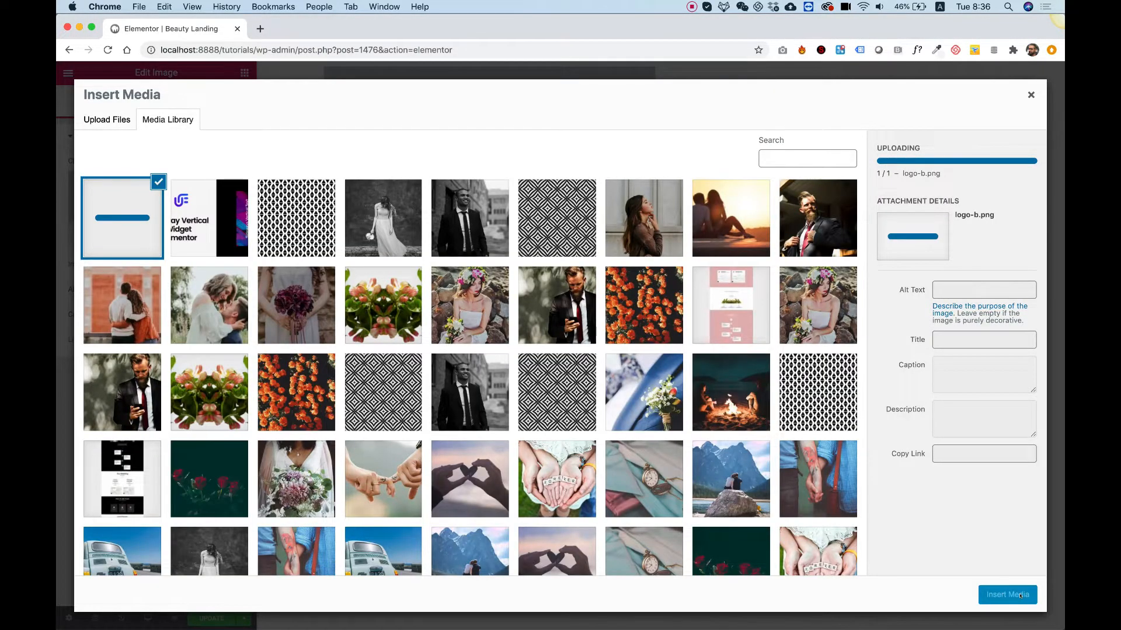
click(1020, 595)
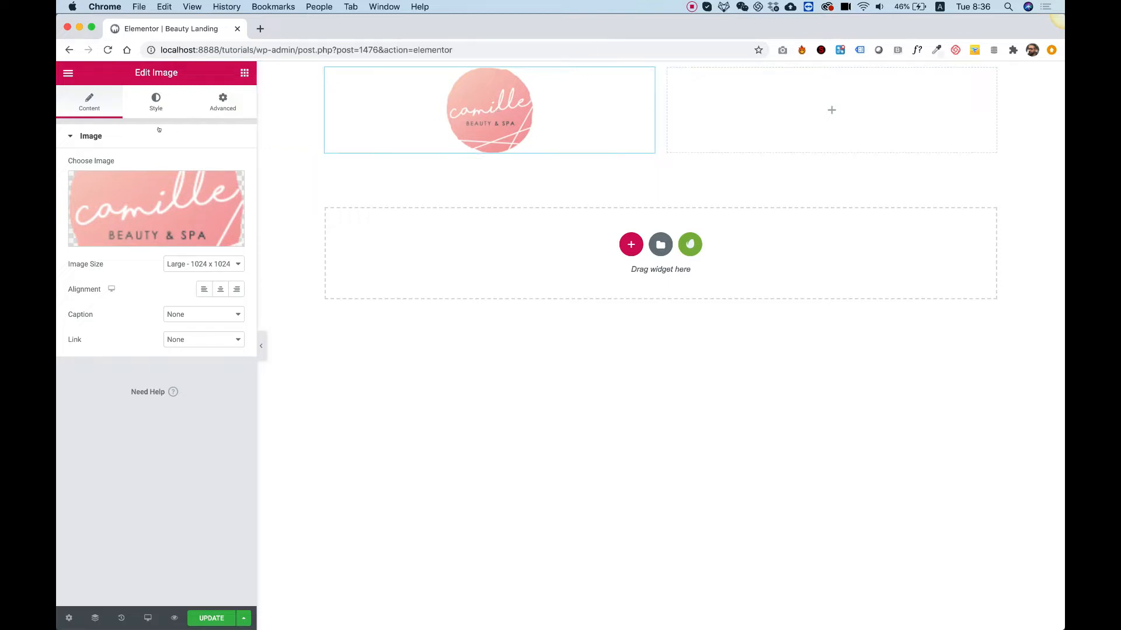
click(198, 291)
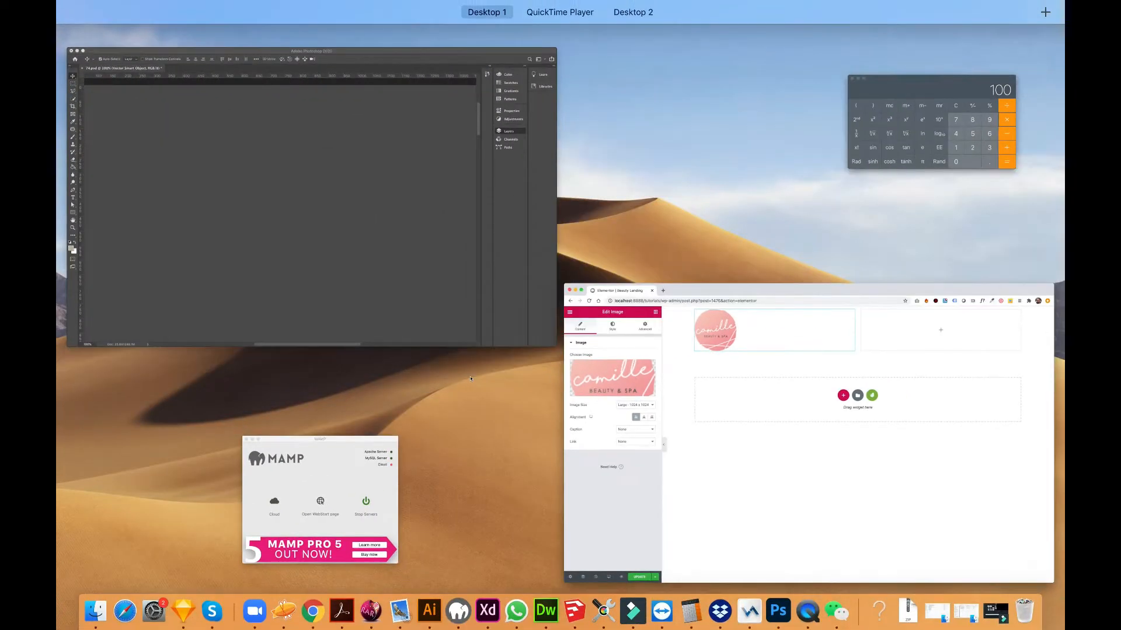
Switch to Photoshop and copy the text of the small pink line above the hero headline.
click(367, 205)
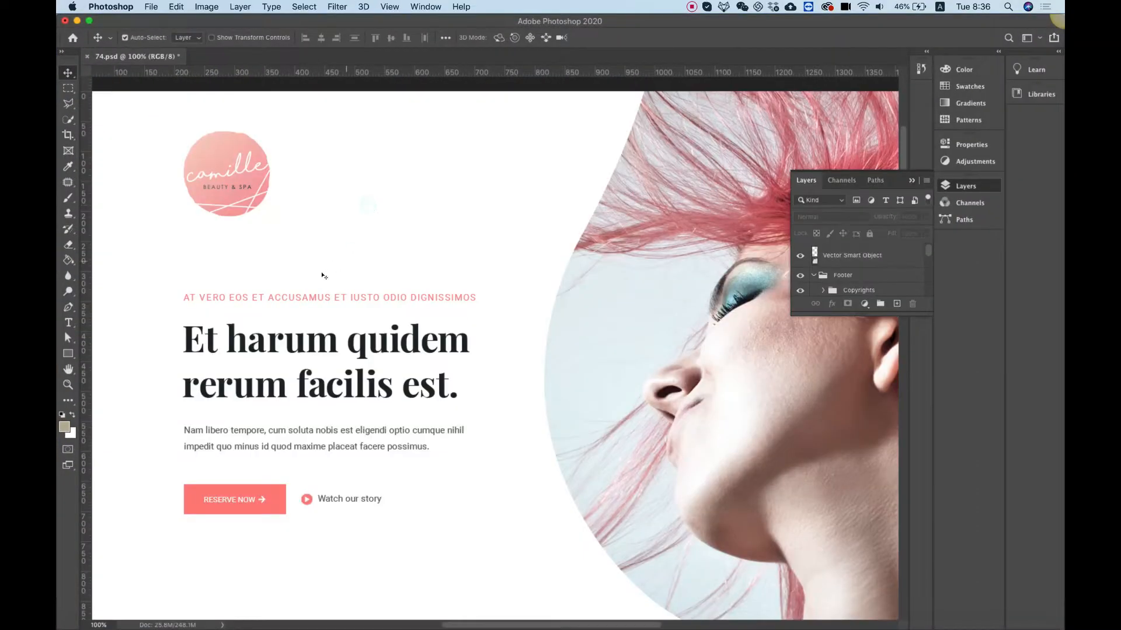
click(285, 301)
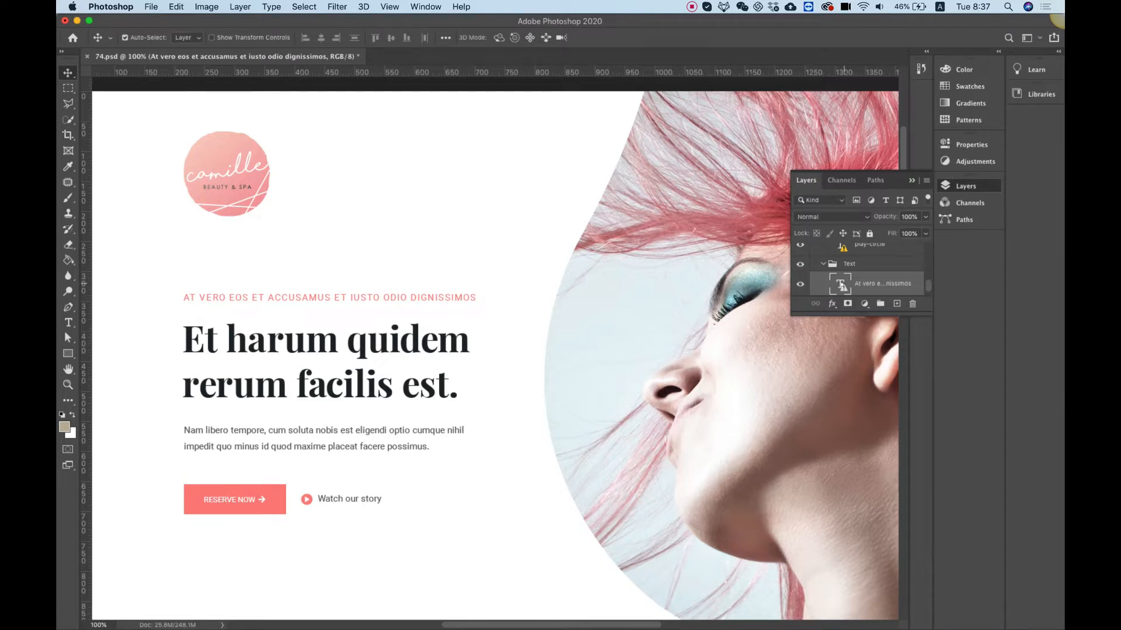
double_click(837, 284)
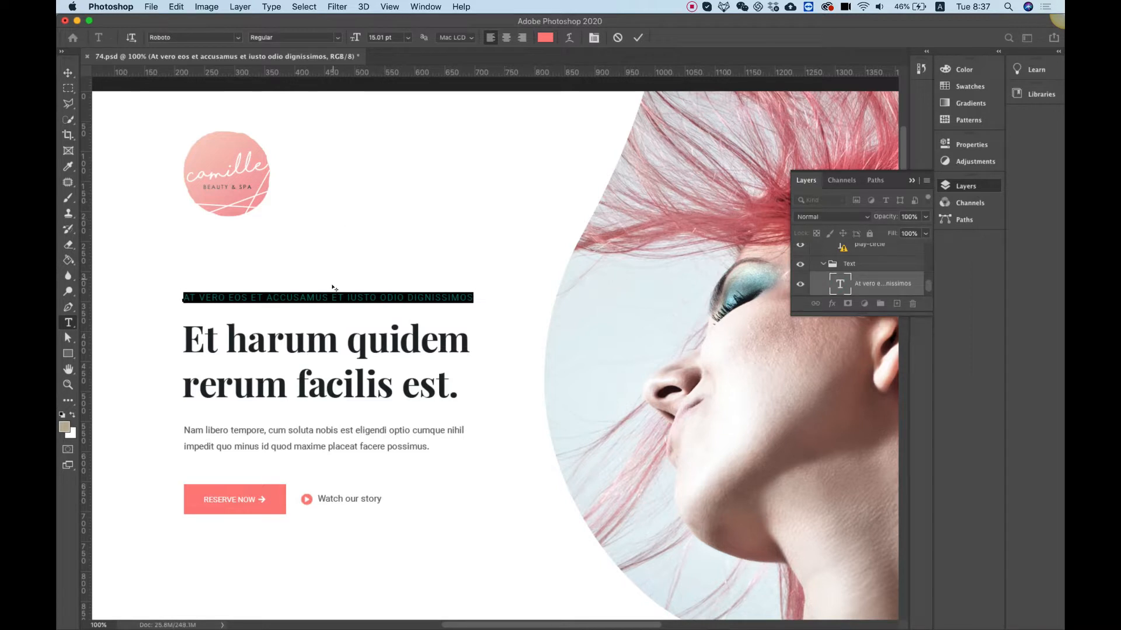
right_click(334, 290)
click(372, 325)
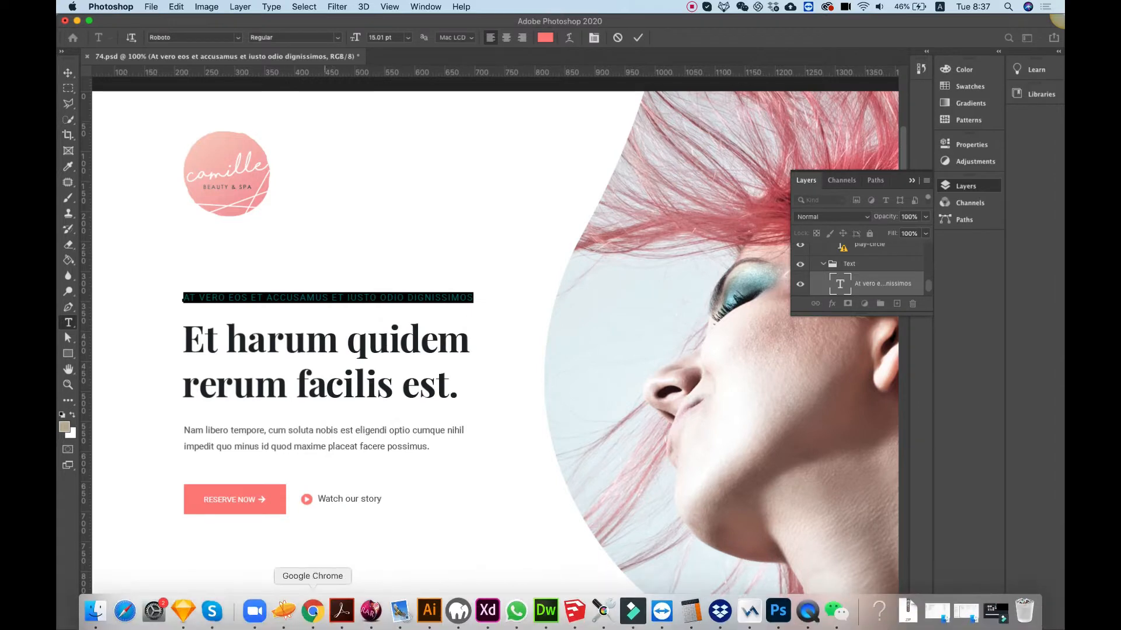
Back in Chrome, add a Heading widget below the logo with the copied title "At vero eos et accusamus et iusto odio dignissimos".
click(312, 610)
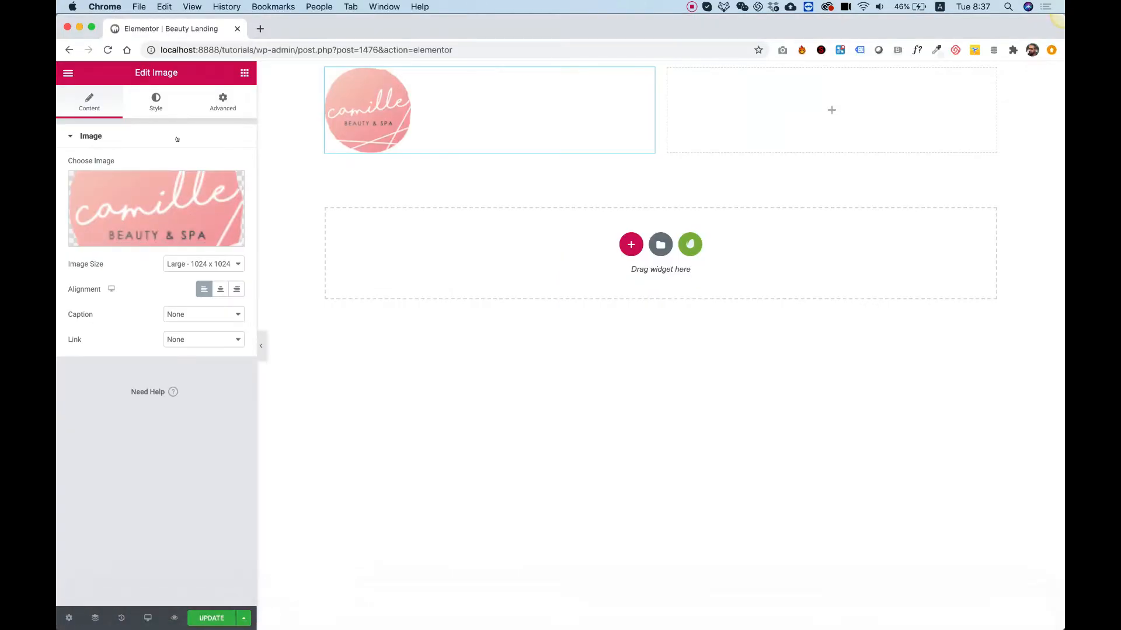
click(244, 73)
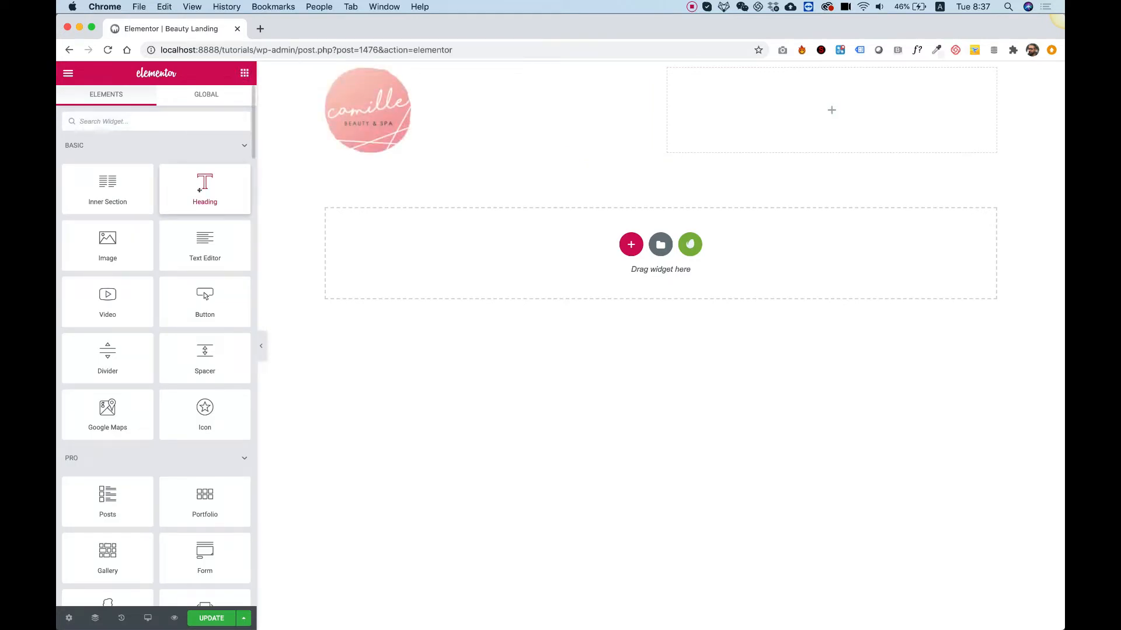
drag(199, 189, 399, 125)
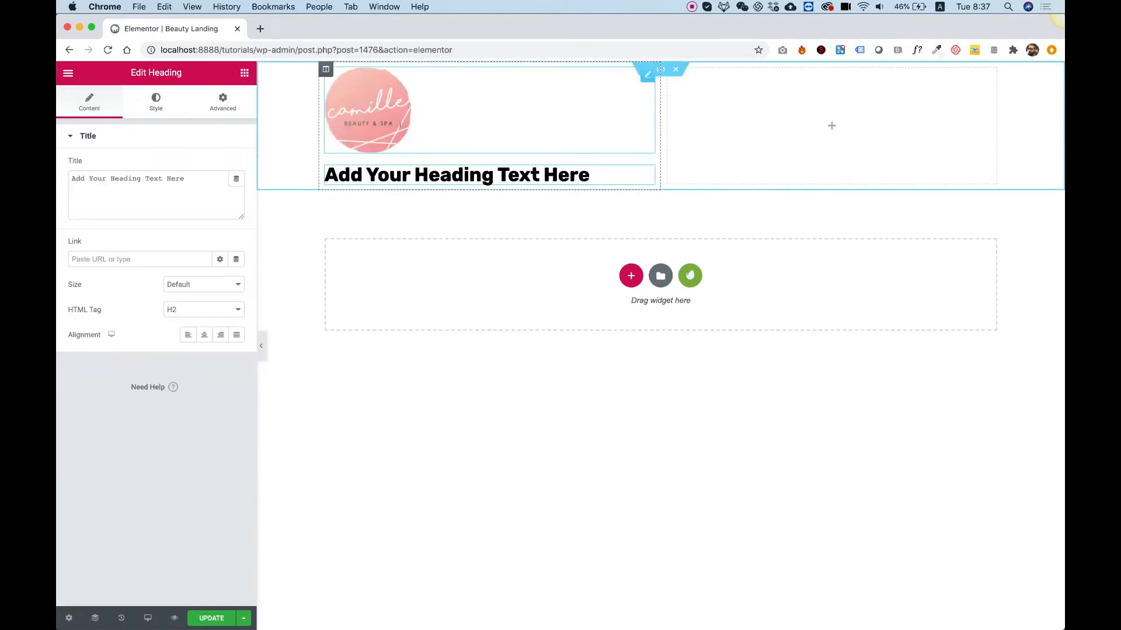
triple_click(159, 196)
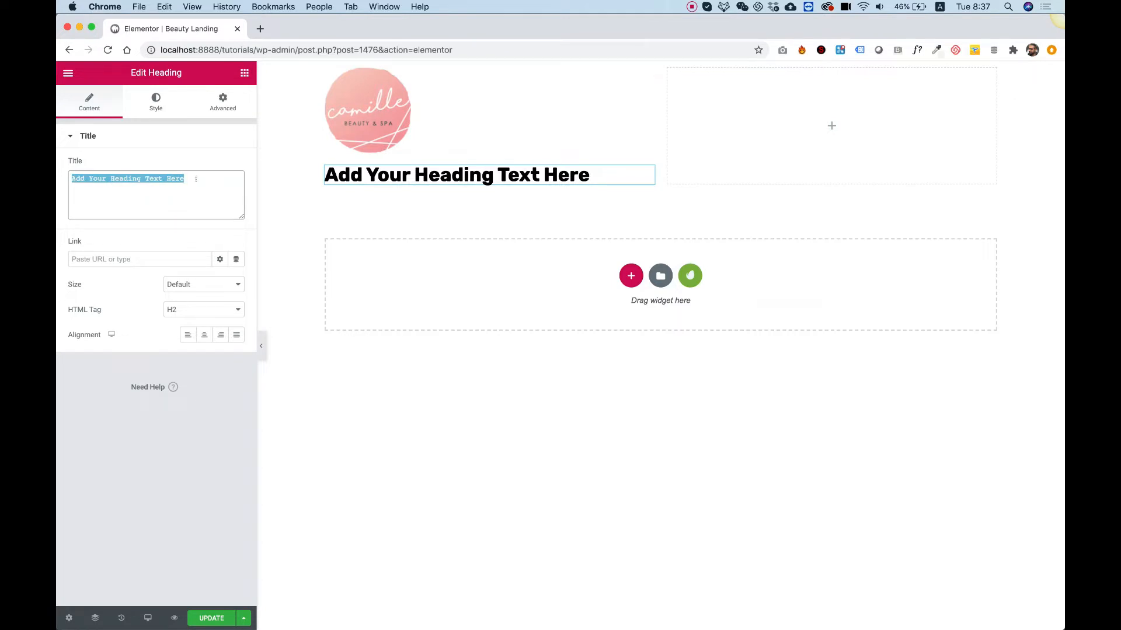
key(super+v)
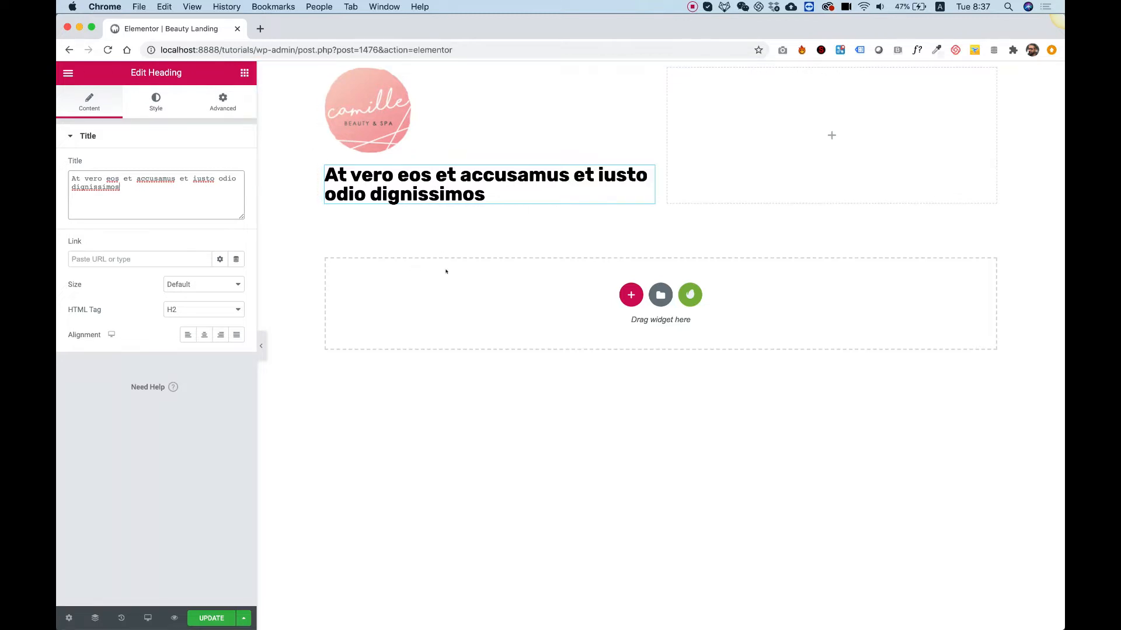
Switch to Photoshop and copy the text of the large hero headline "Et harum quidem rerum facilis est.".
key(ctrl+Up)
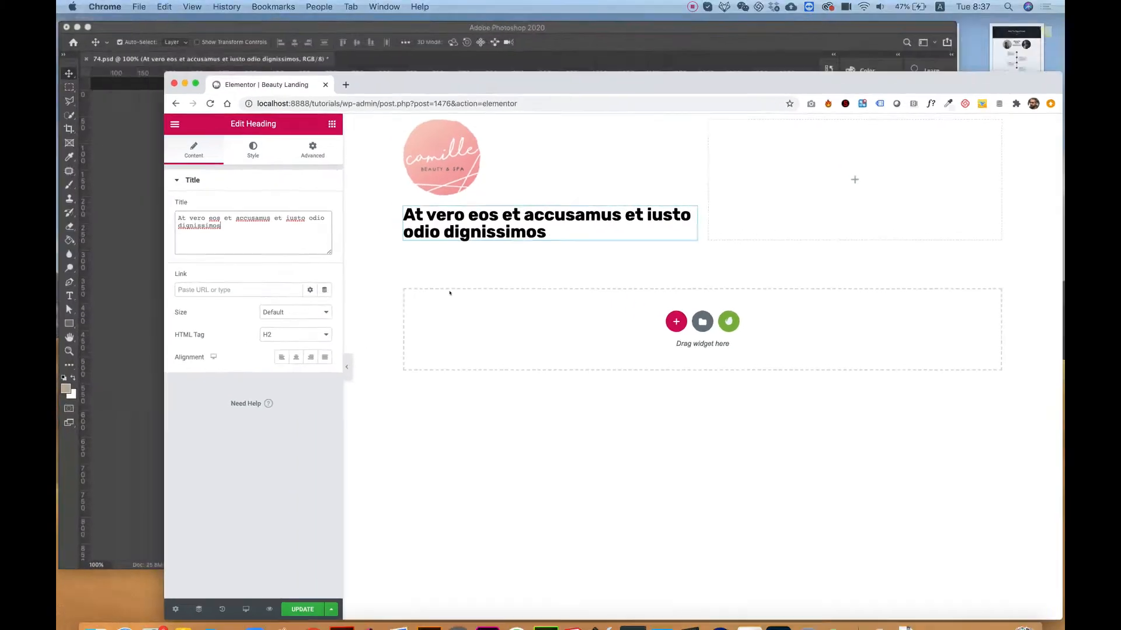
click(336, 169)
click(337, 169)
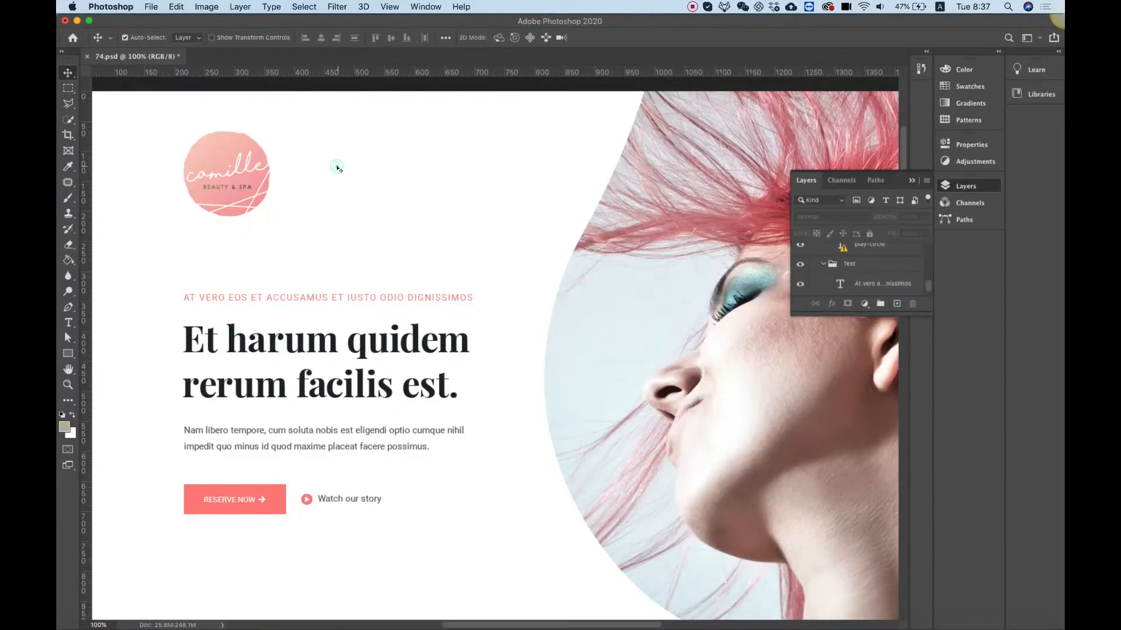
click(305, 338)
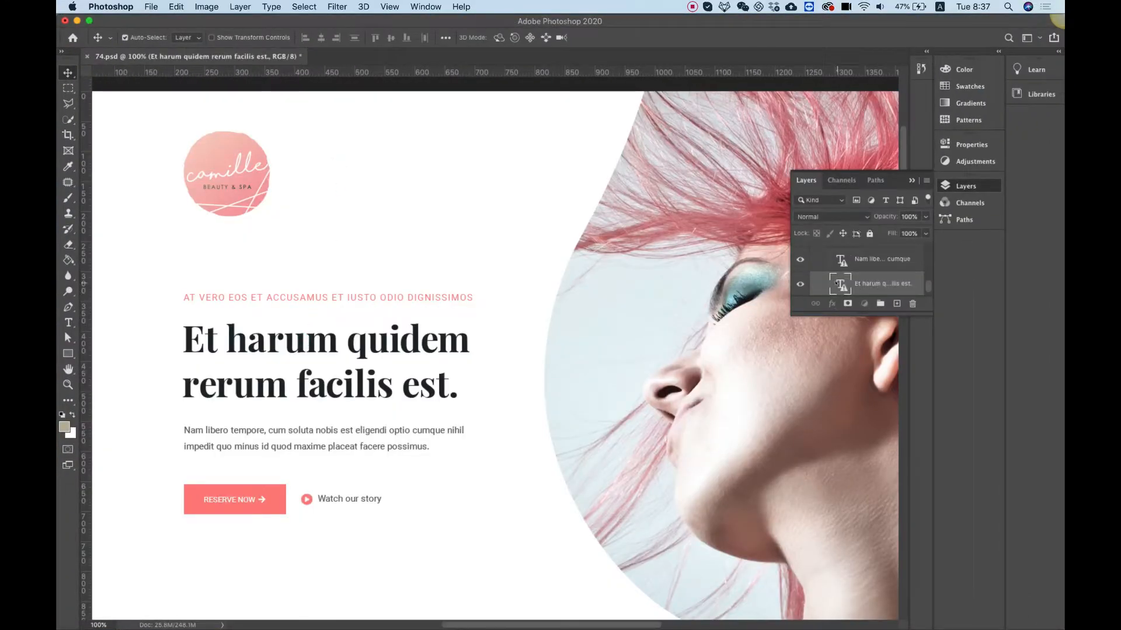
double_click(838, 287)
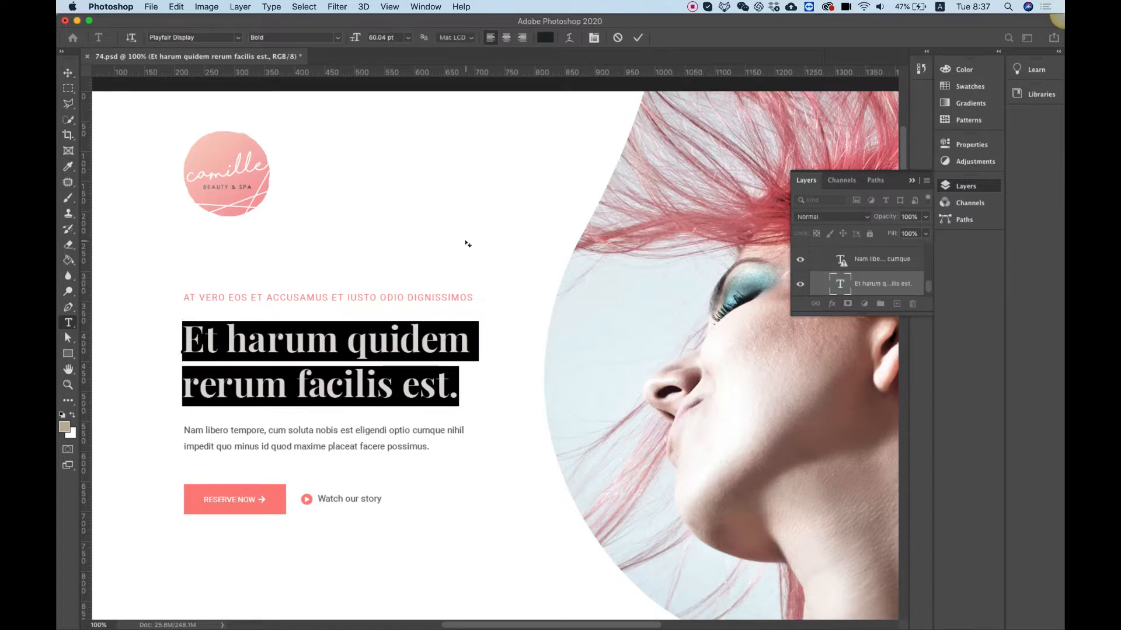
In Chrome, duplicate the heading below the logo and replace the copy's title with "Et harum quidem rerum facilis est.".
key(ctrl+Up)
click(399, 190)
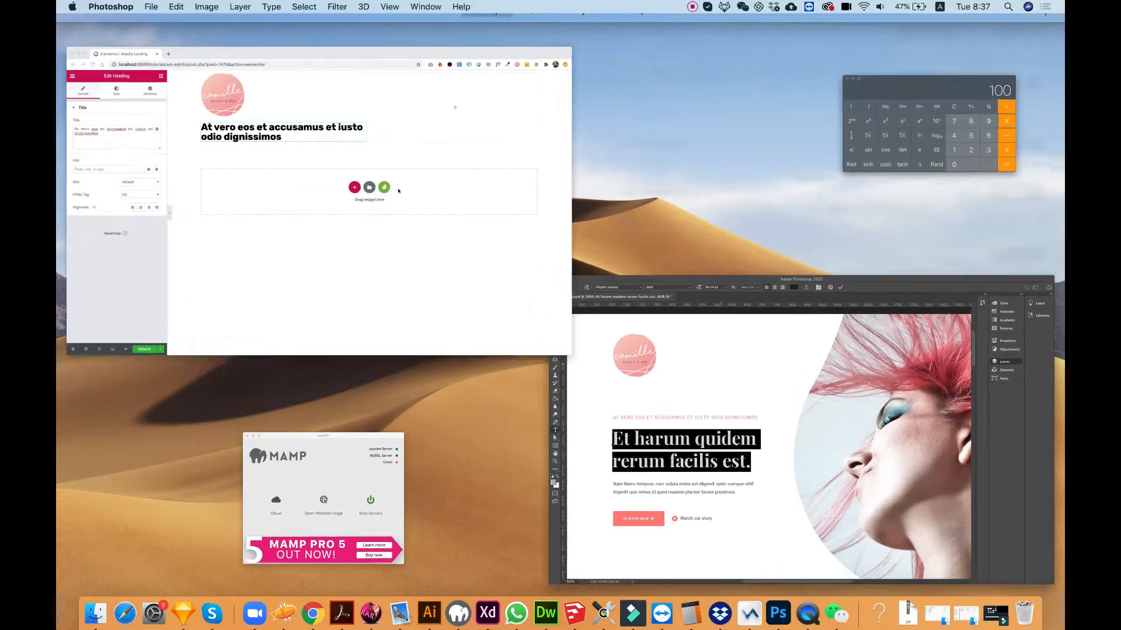
right_click(441, 196)
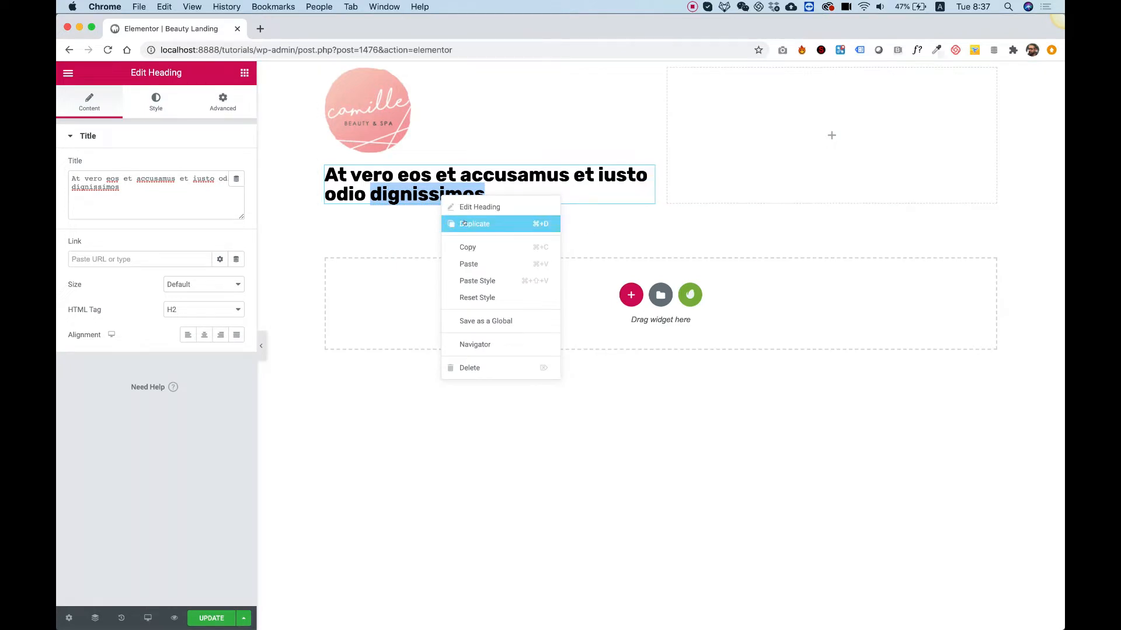
click(464, 223)
triple_click(91, 181)
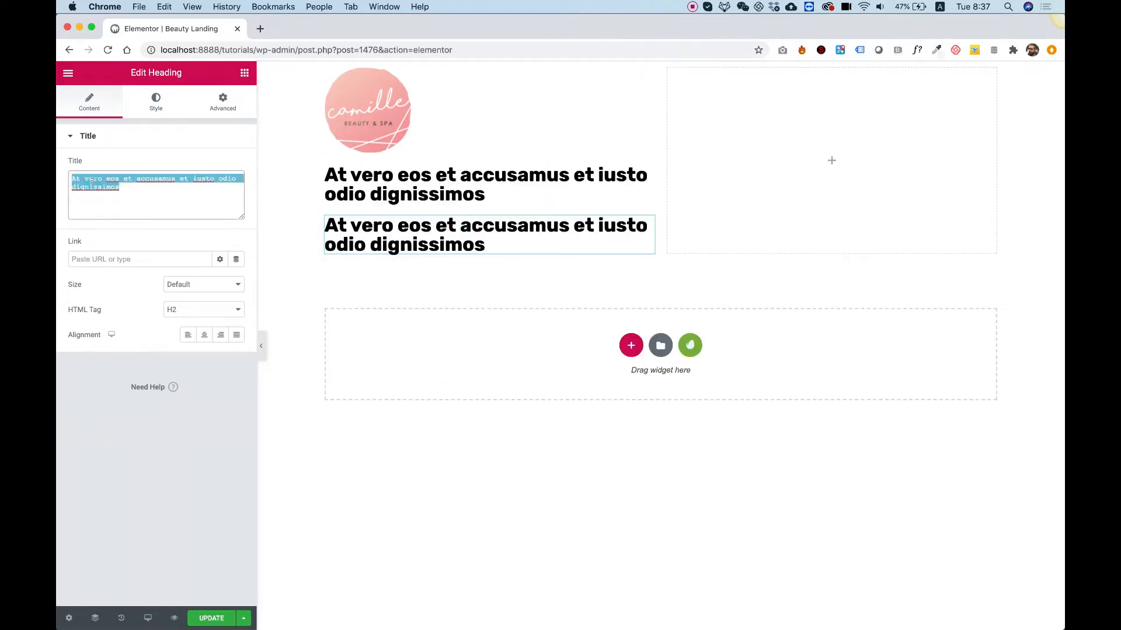
key(super+v)
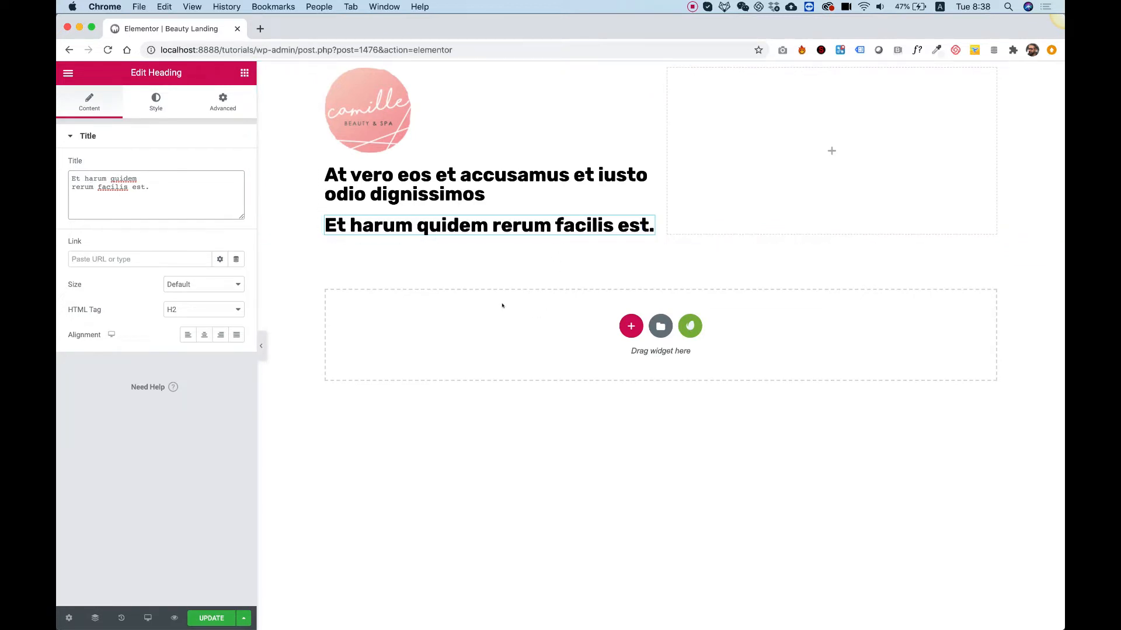
Switch to Photoshop and copy the text of the hero paragraph beginning "Nam libero tempore".
key(ctrl+Up)
click(438, 226)
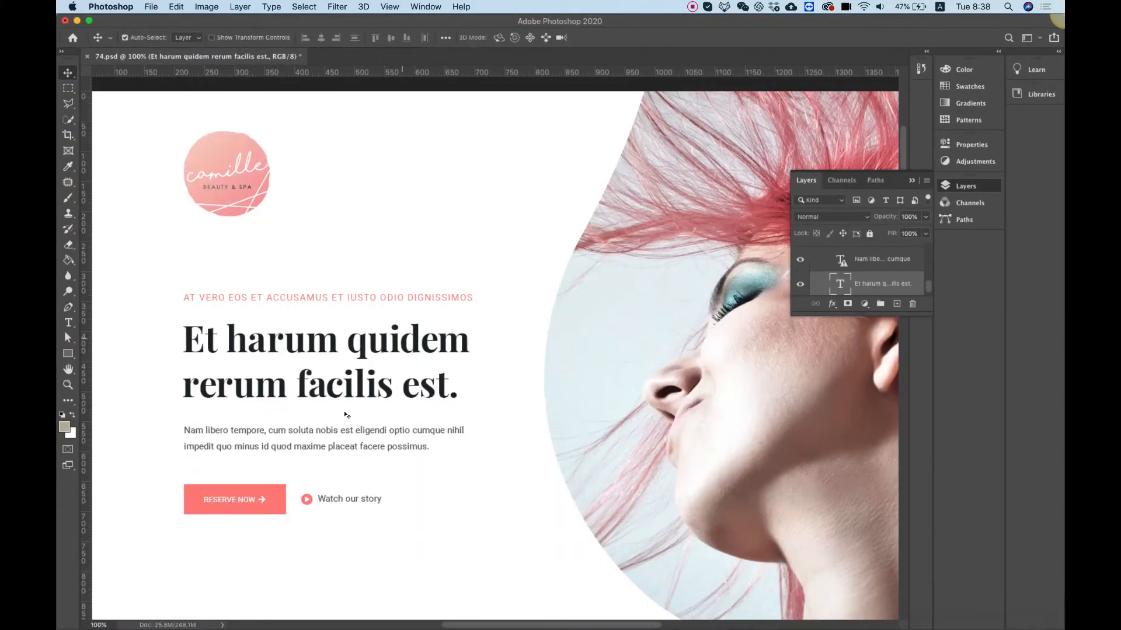
click(302, 431)
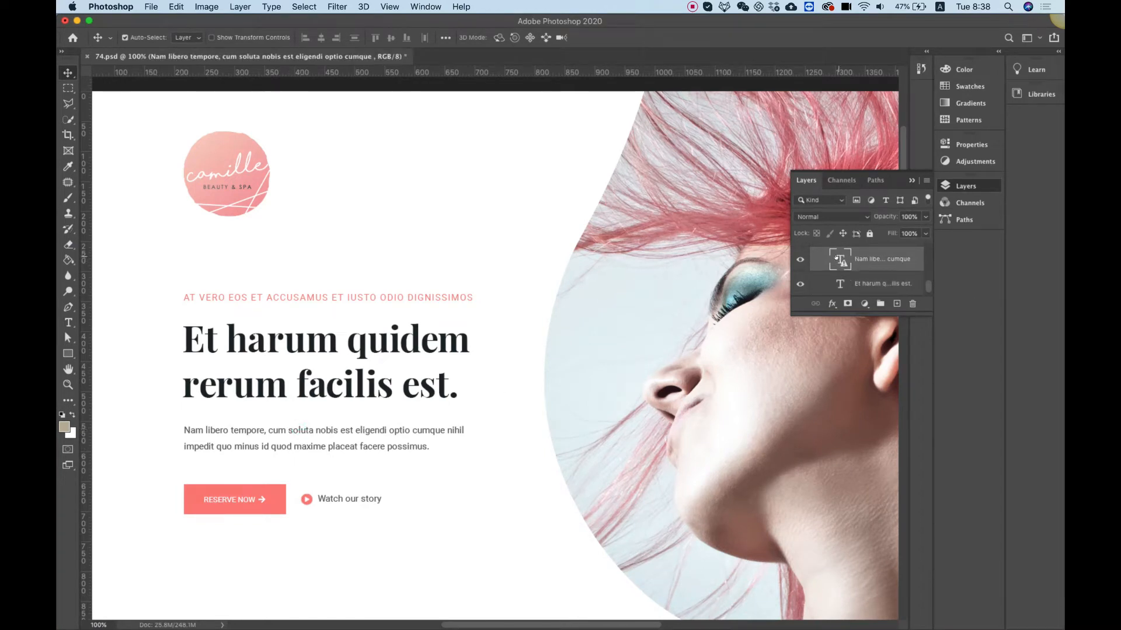
double_click(835, 257)
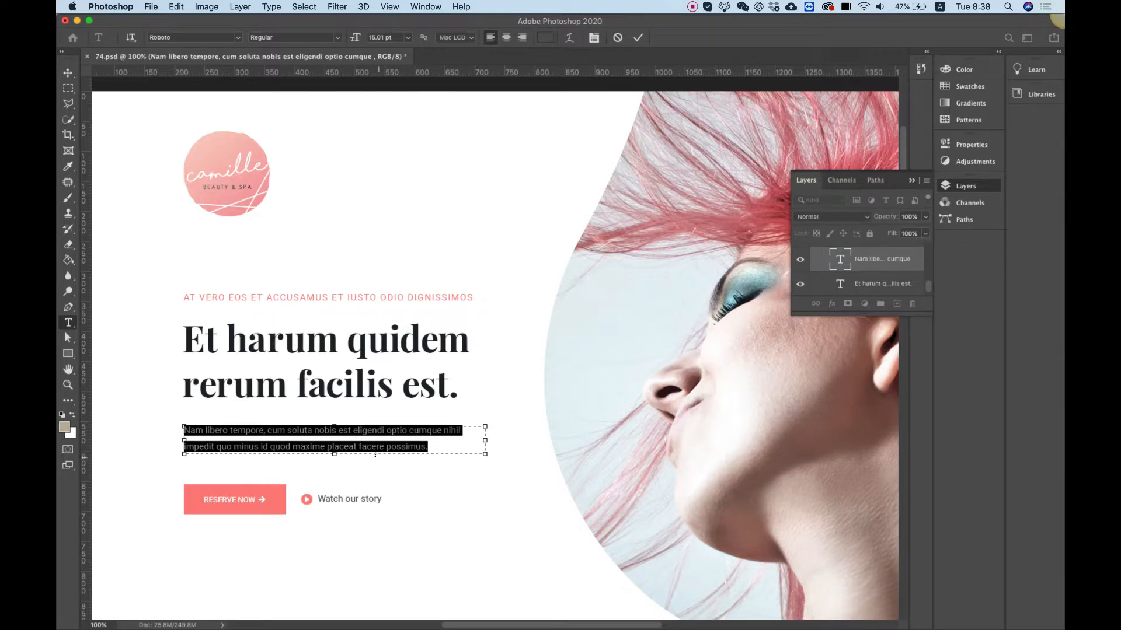
key(super+c)
Back in Chrome, add a Text Editor widget below the second heading and replace its placeholder text with the copied paragraph.
key(ctrl+Up)
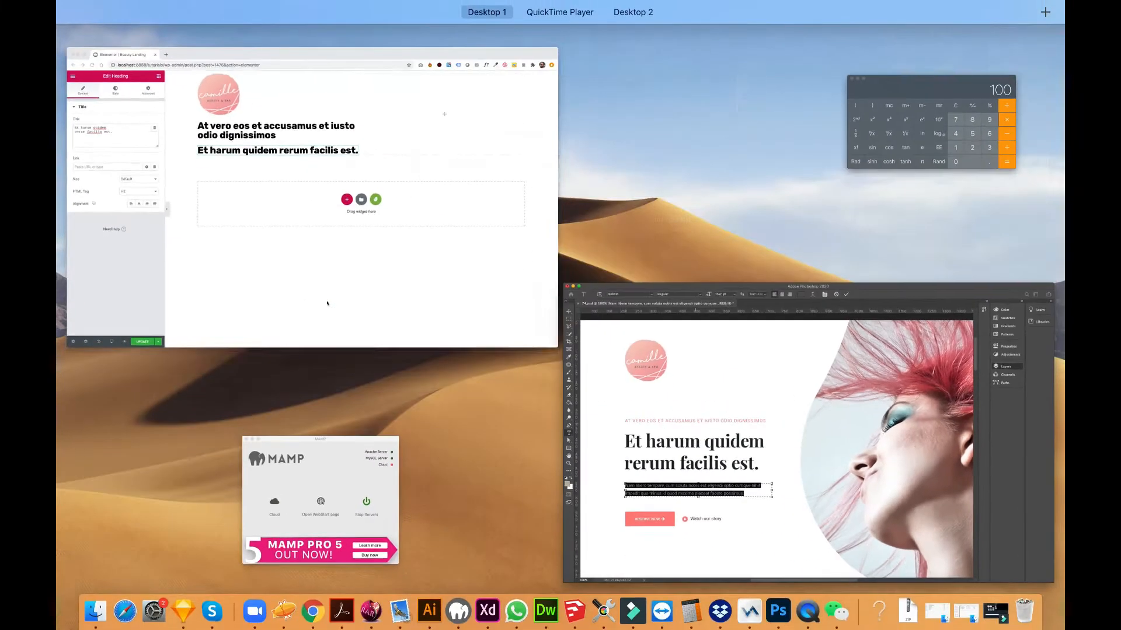
click(327, 304)
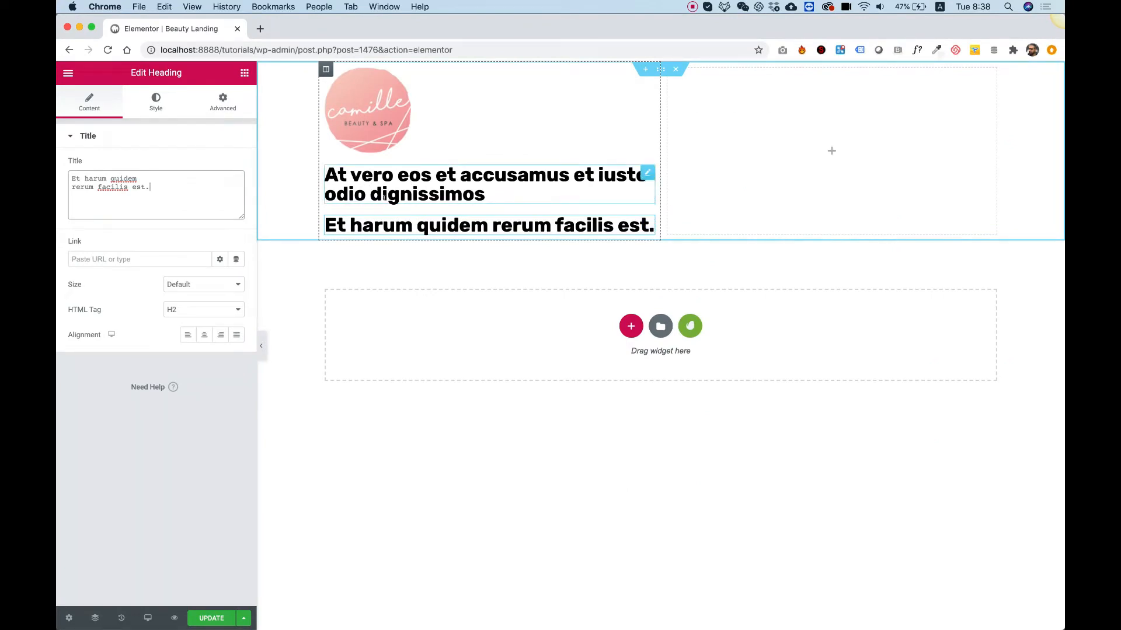
click(244, 72)
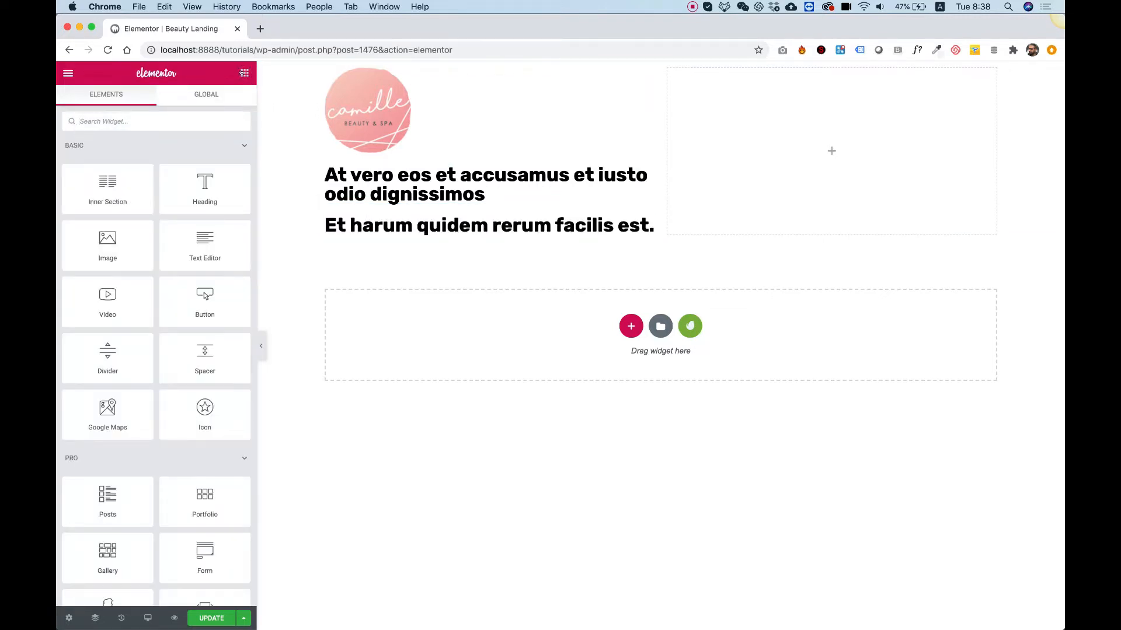
drag(204, 242, 375, 239)
click(160, 318)
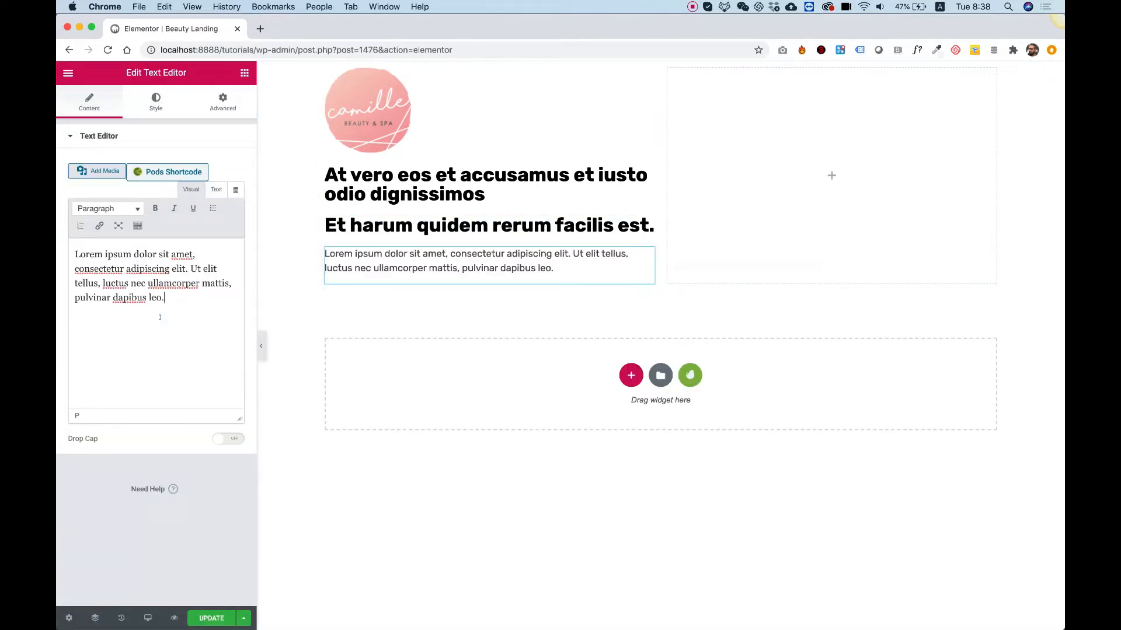
key(super+a)
key(super+v)
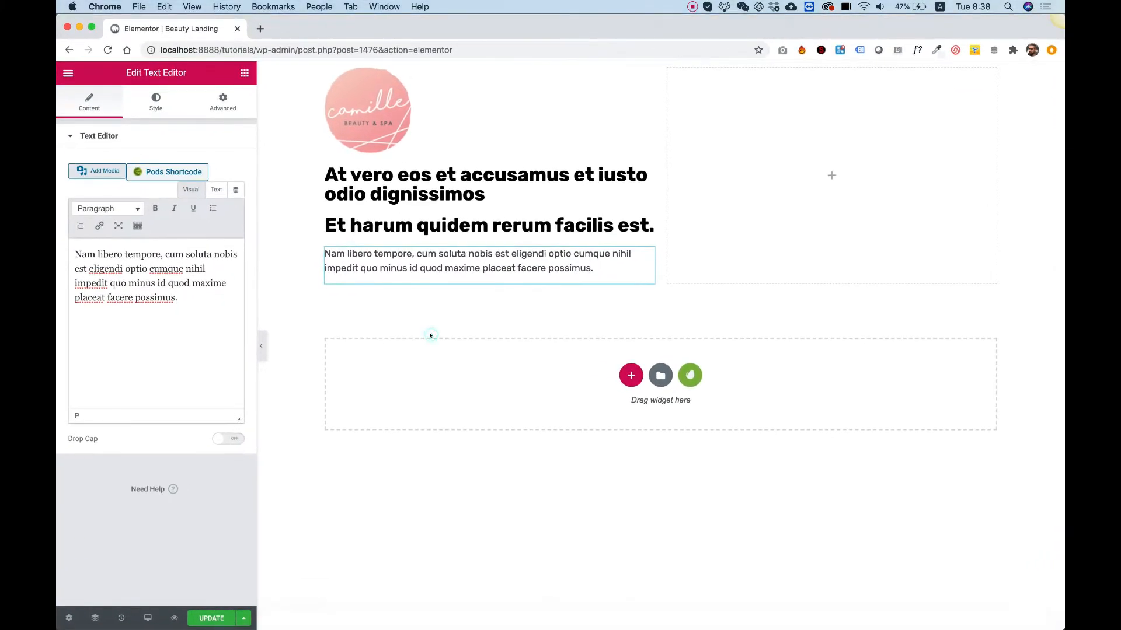
Check the hero buttons in the Photoshop design, and back in Chrome add a Button widget below the paragraph.
key(ctrl+Up)
click(363, 262)
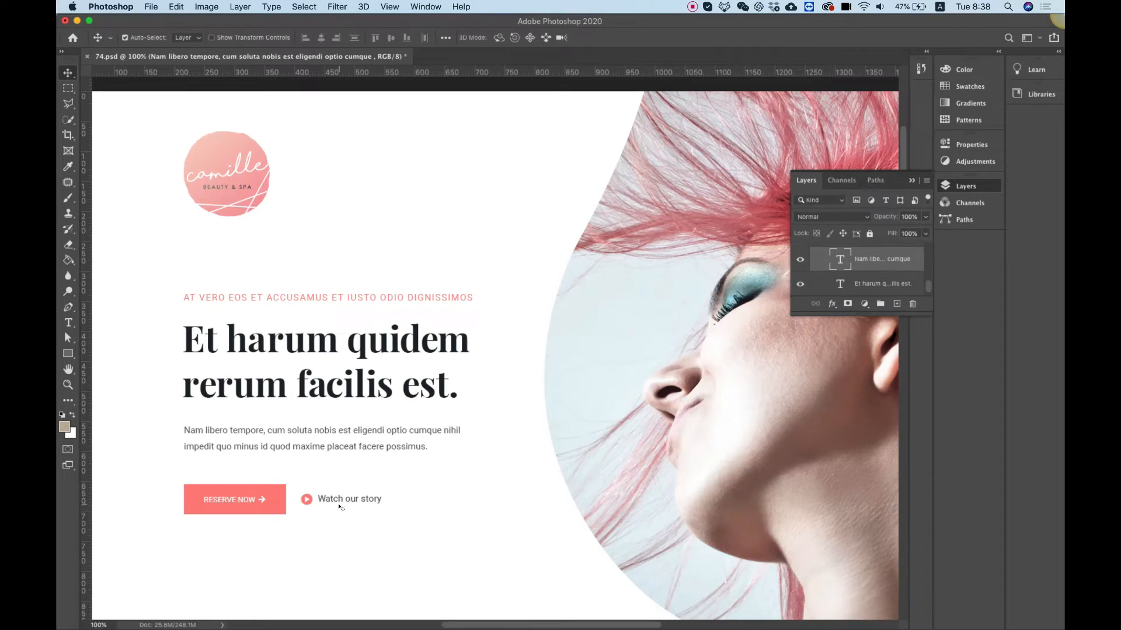
key(ctrl+Up)
click(465, 263)
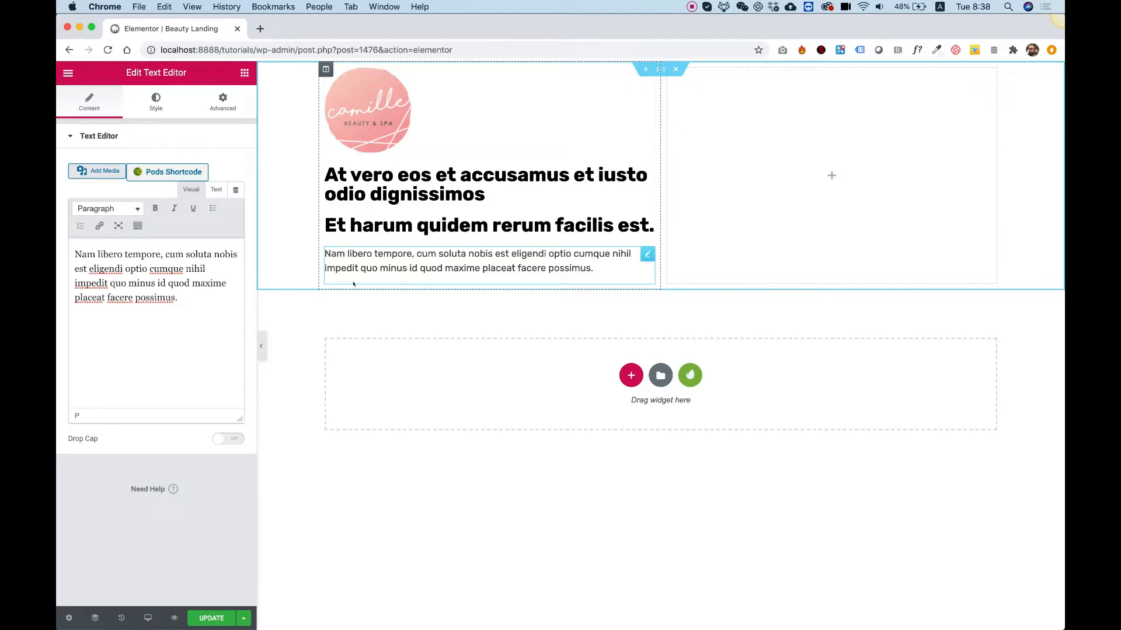
click(238, 72)
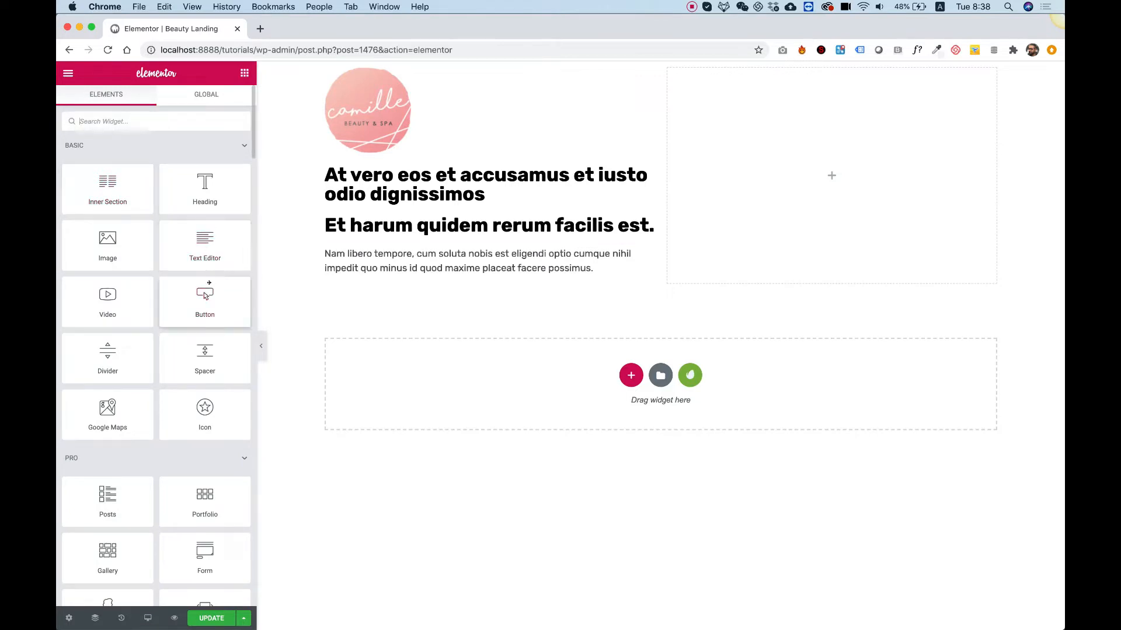
drag(195, 302, 386, 273)
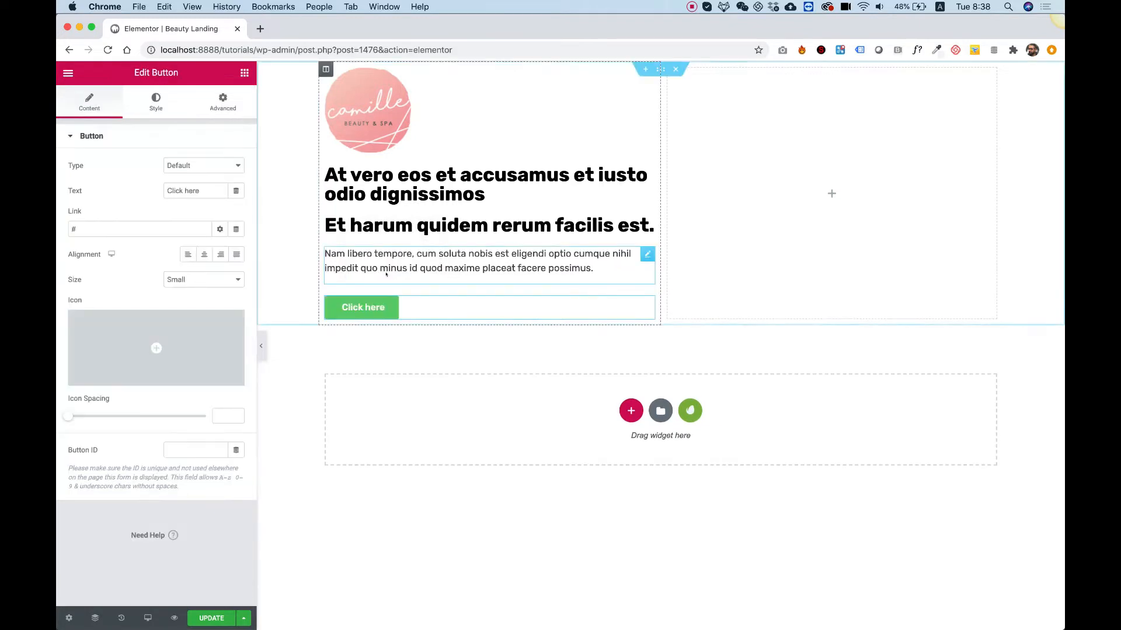
Switch to Photoshop and open the Reserve Now button's text layer for editing, replacing its missing FontAwesome5Free Solid font with the default.
mouse_move(458, 613)
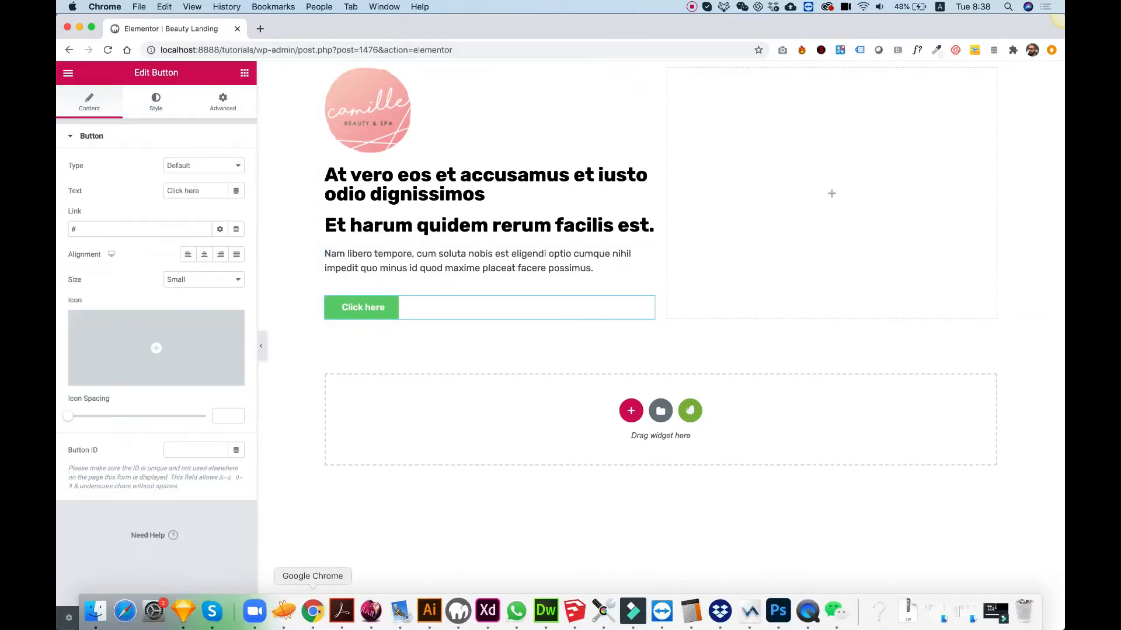
click(778, 611)
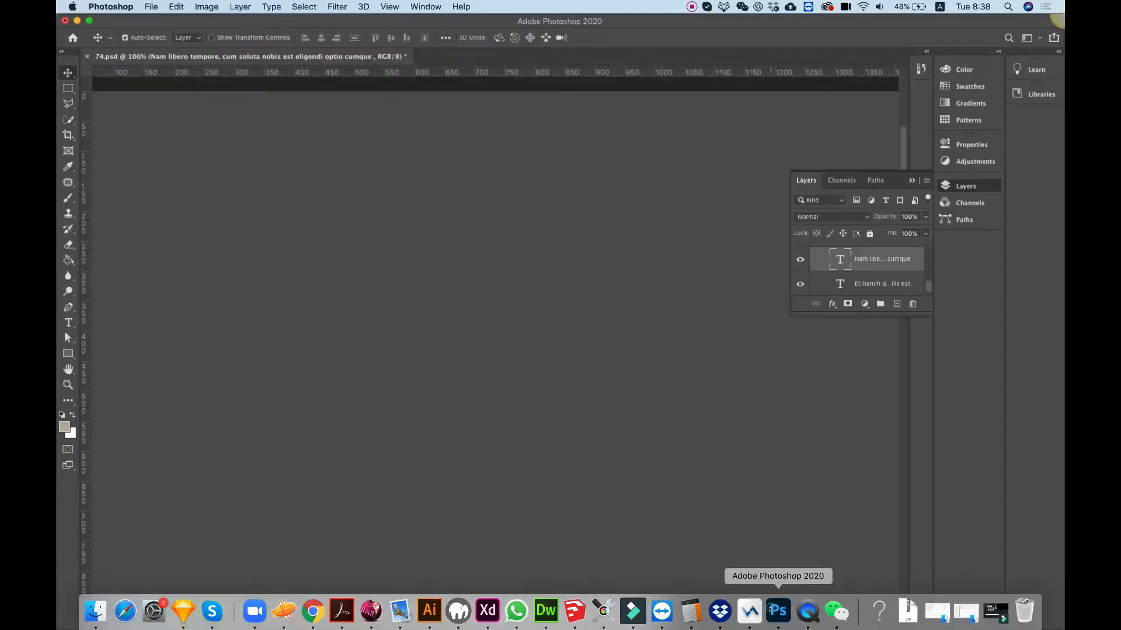
click(423, 358)
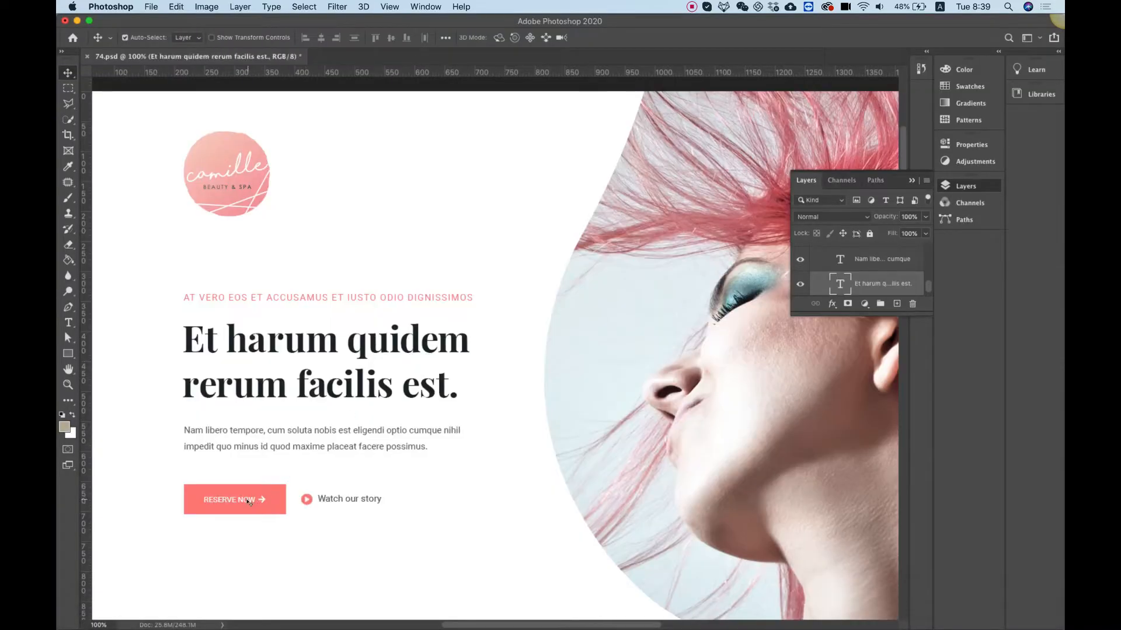
click(248, 501)
double_click(829, 289)
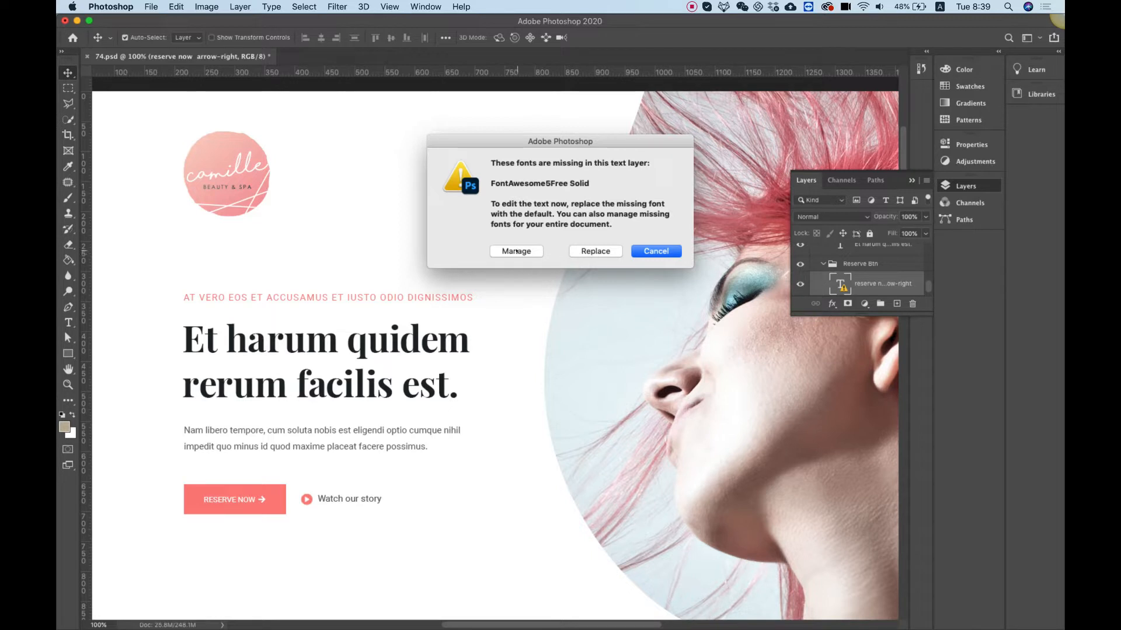
click(516, 251)
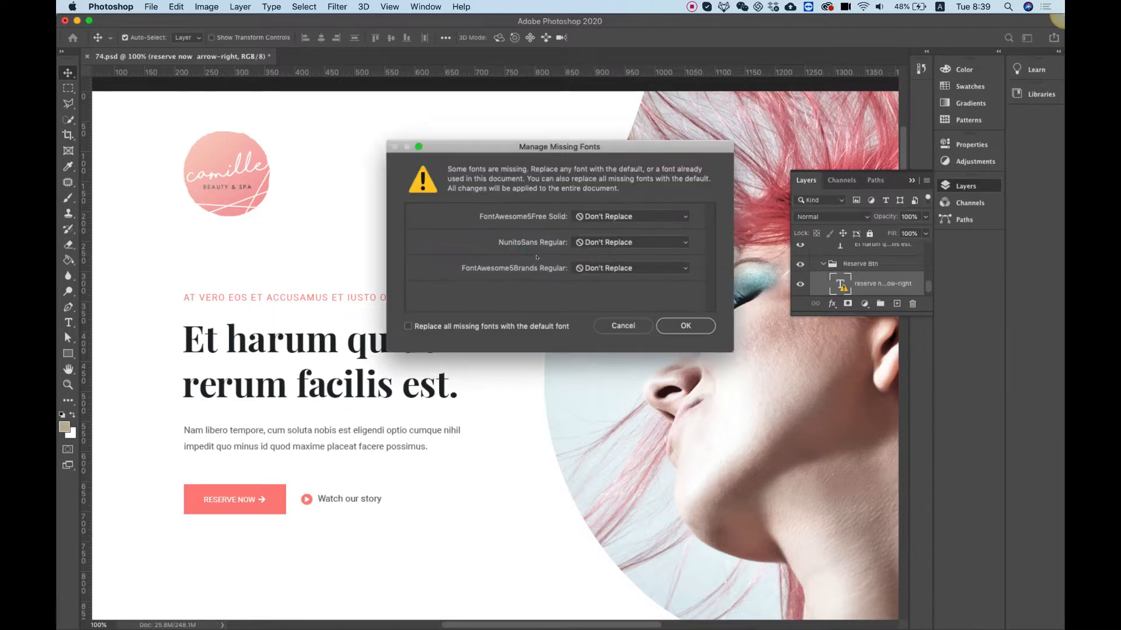
click(671, 330)
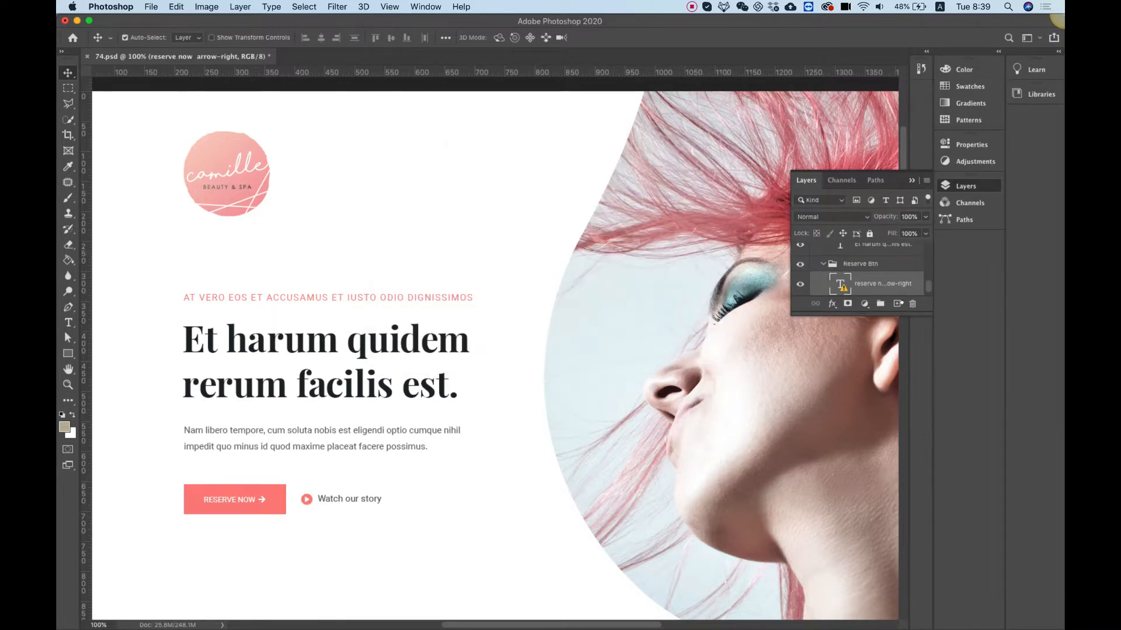
double_click(835, 284)
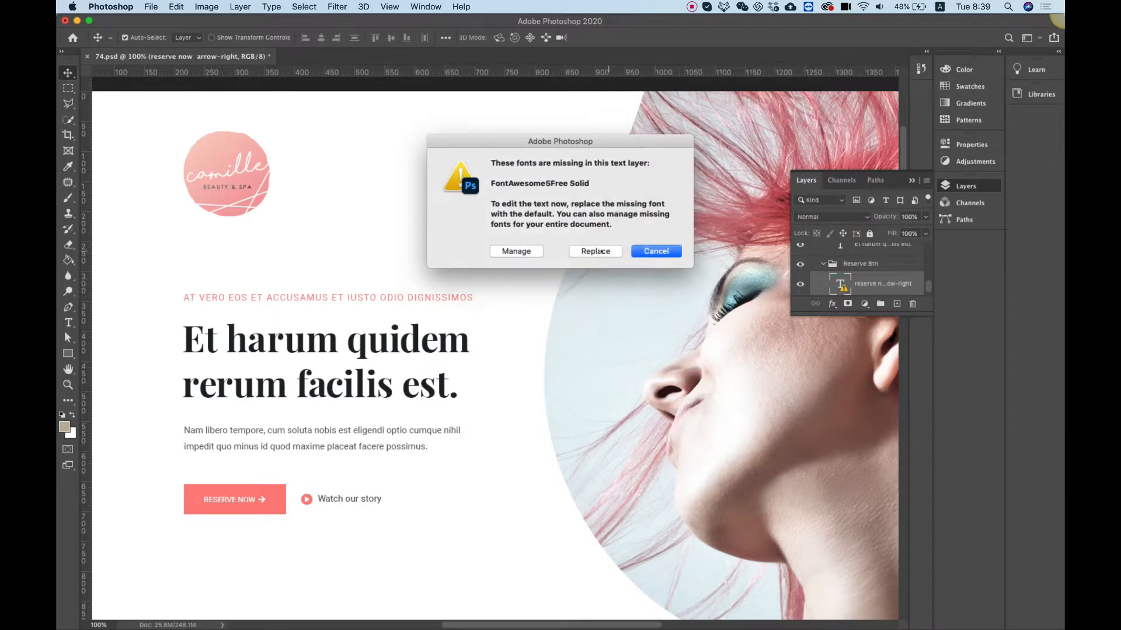
click(596, 250)
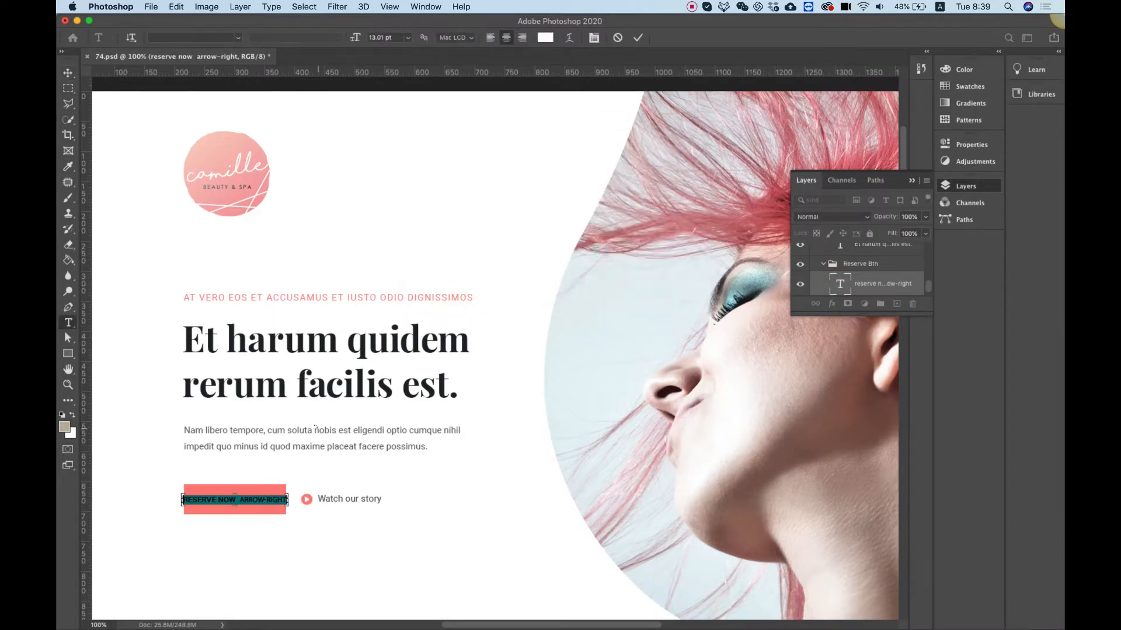
Delete the "arrow-right" wording from the button label and copy the remaining "reserve now" text.
click(236, 499)
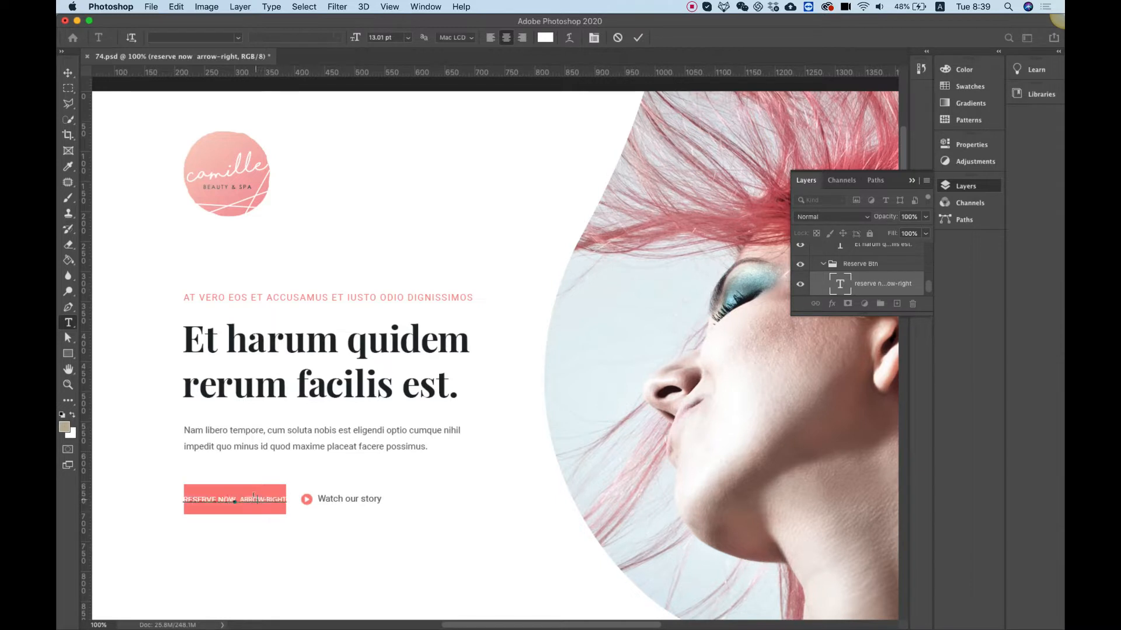
drag(244, 495, 310, 496)
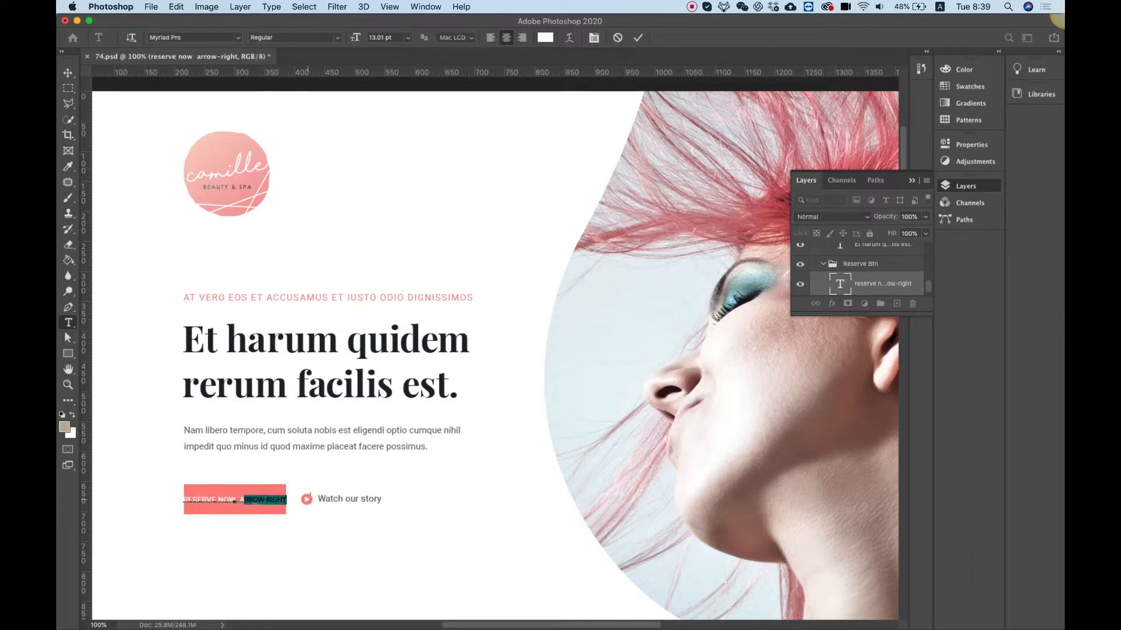
key(BackSpace)
key(BackSpace)
key(BackSpace)
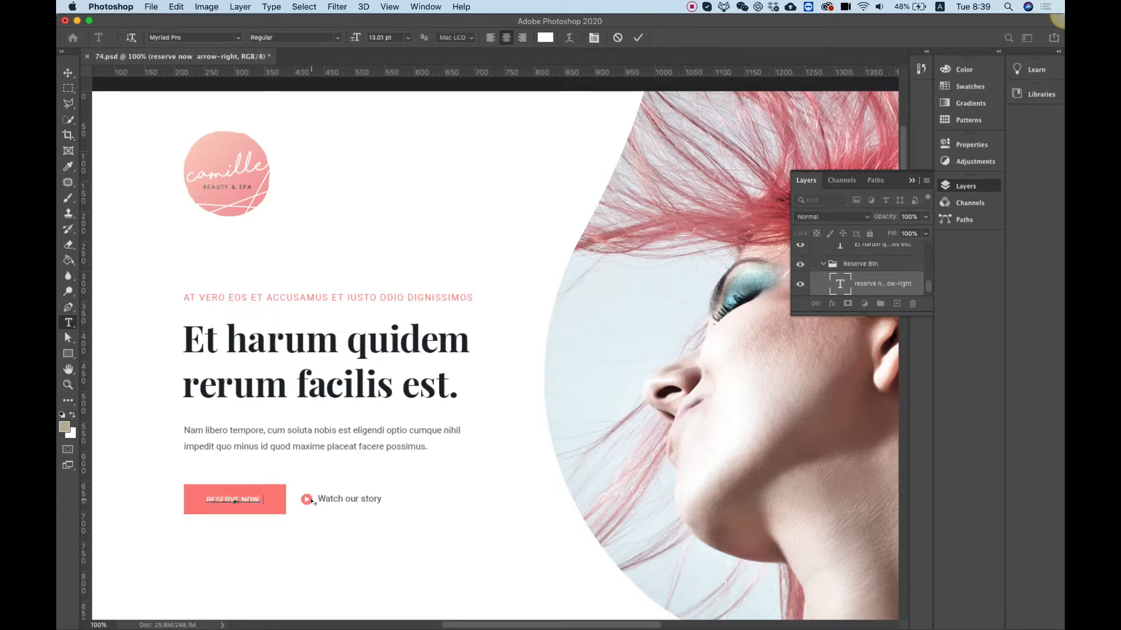
key(super+a)
Back in Chrome, set the new button's text to "Reserve Now" with both words capitalised.
key(ctrl+Up)
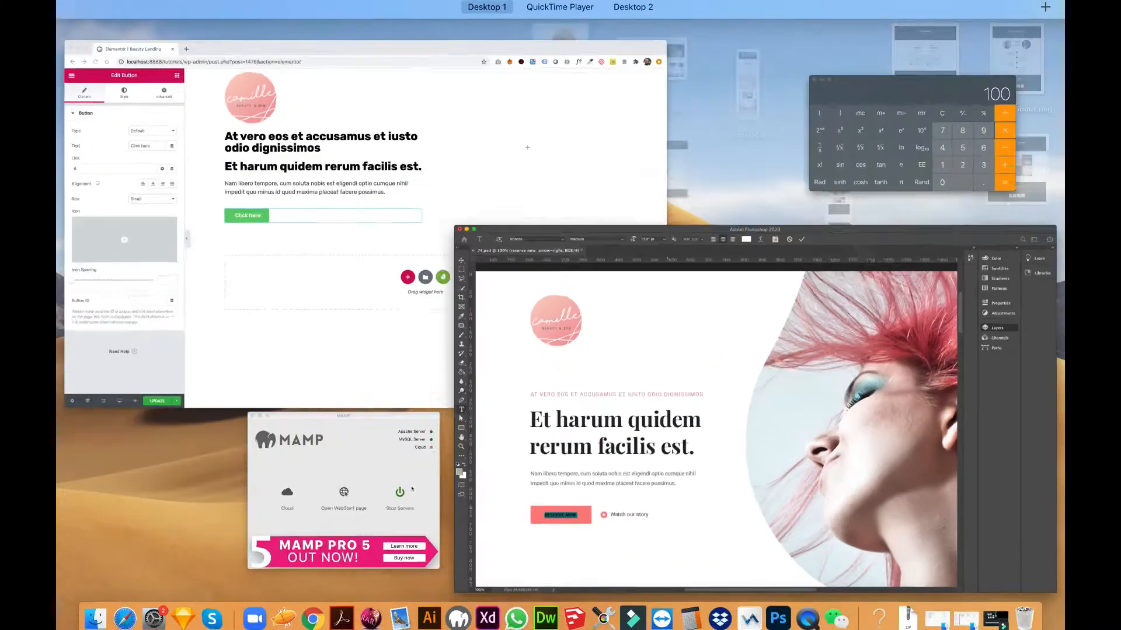
click(368, 301)
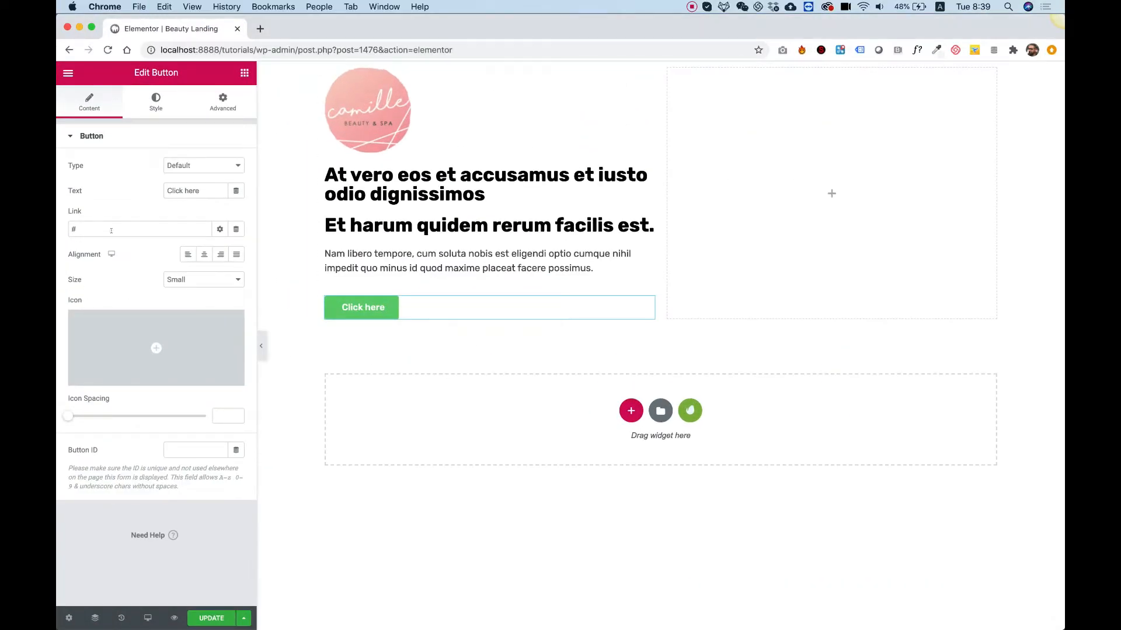
triple_click(188, 191)
text(reserve now )
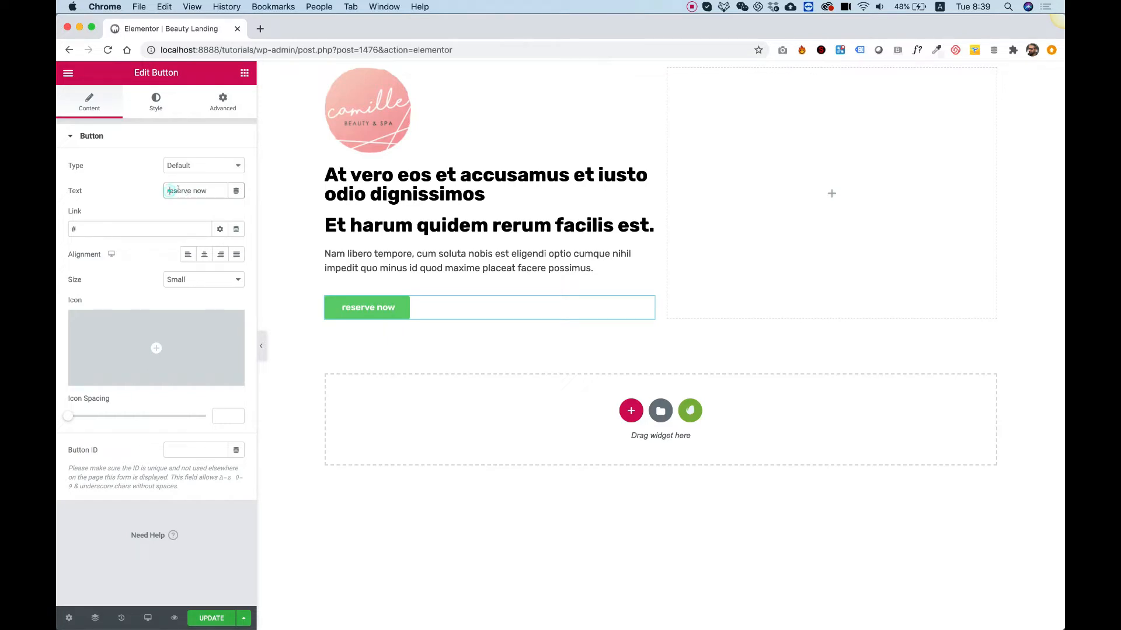
text(R)
key(Delete)
text(N)
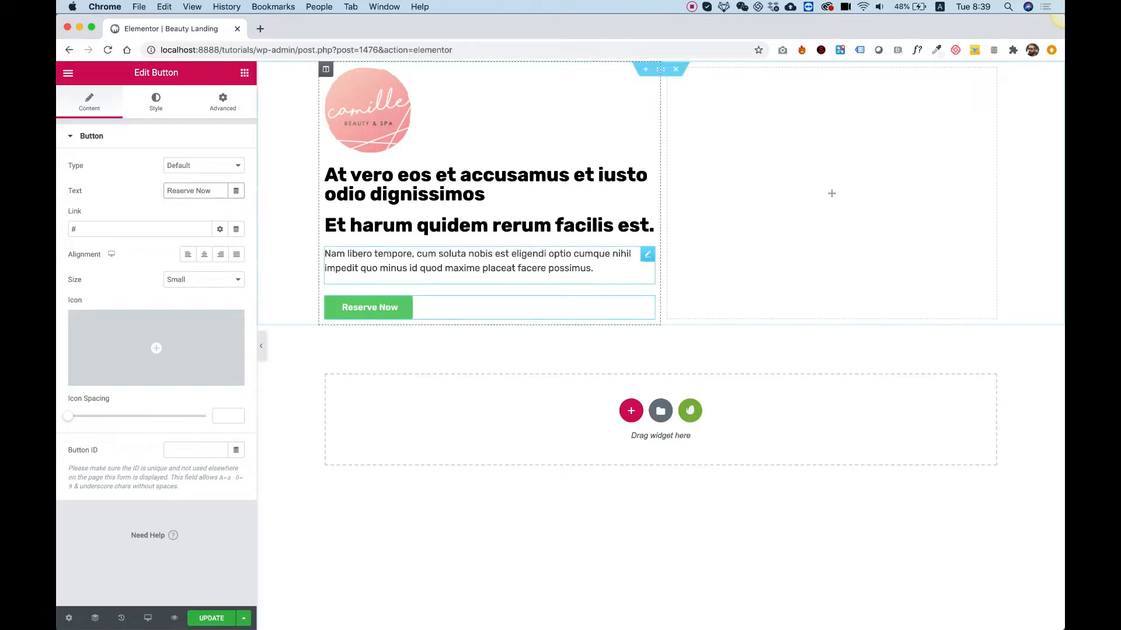
Duplicate the Reserve Now button, and in Photoshop copy the "Watch our story" text beside the pink button.
right_click(376, 307)
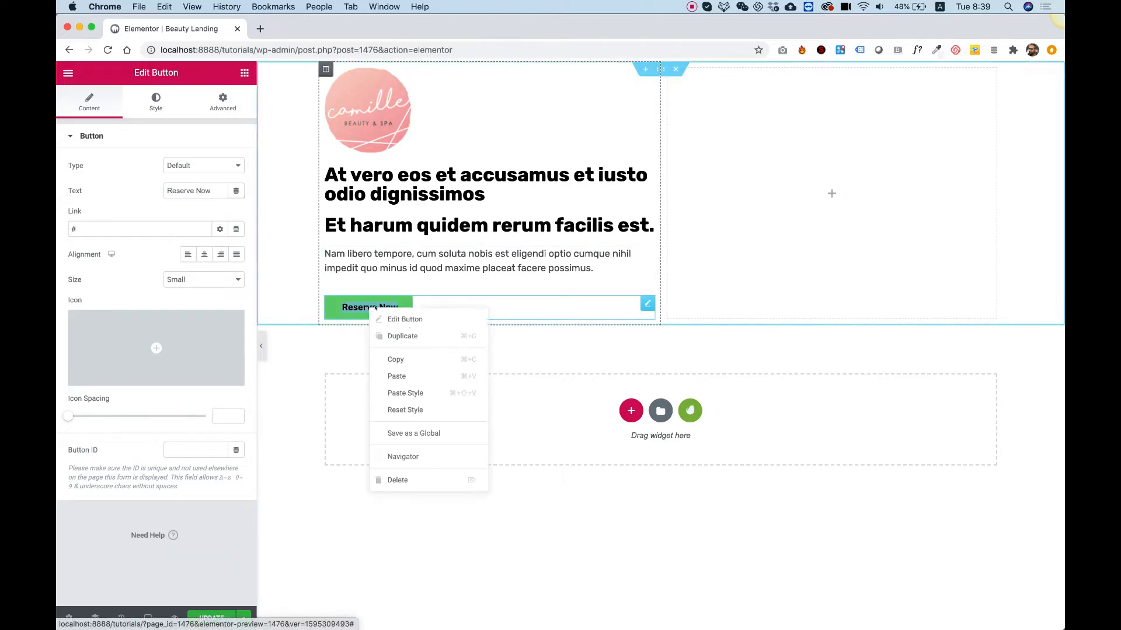
click(422, 336)
mouse_move(520, 627)
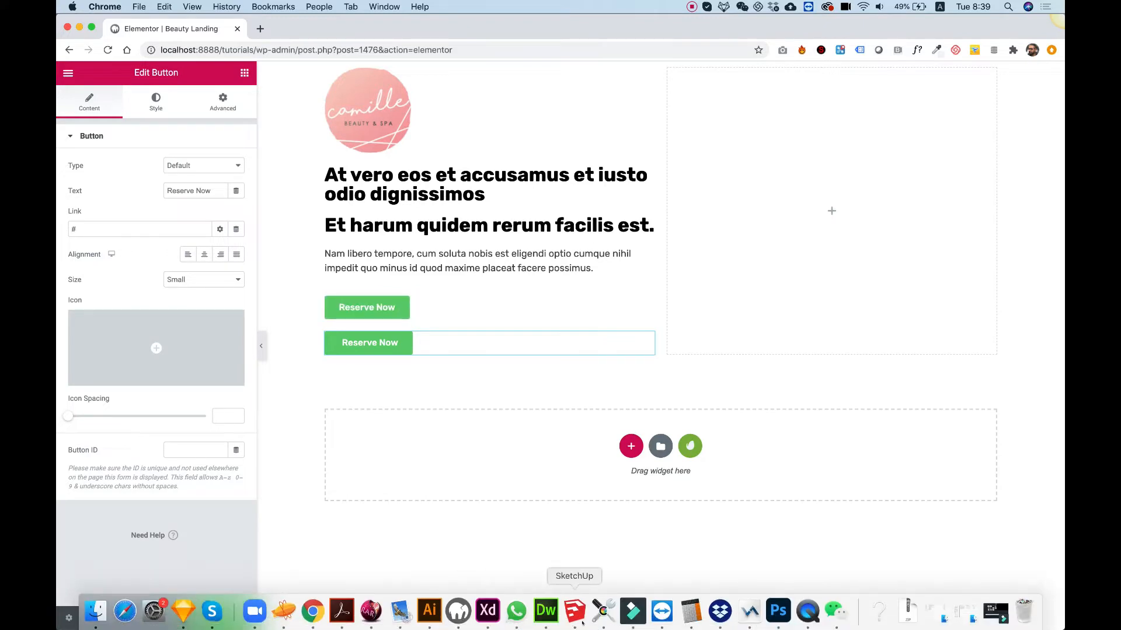
click(771, 619)
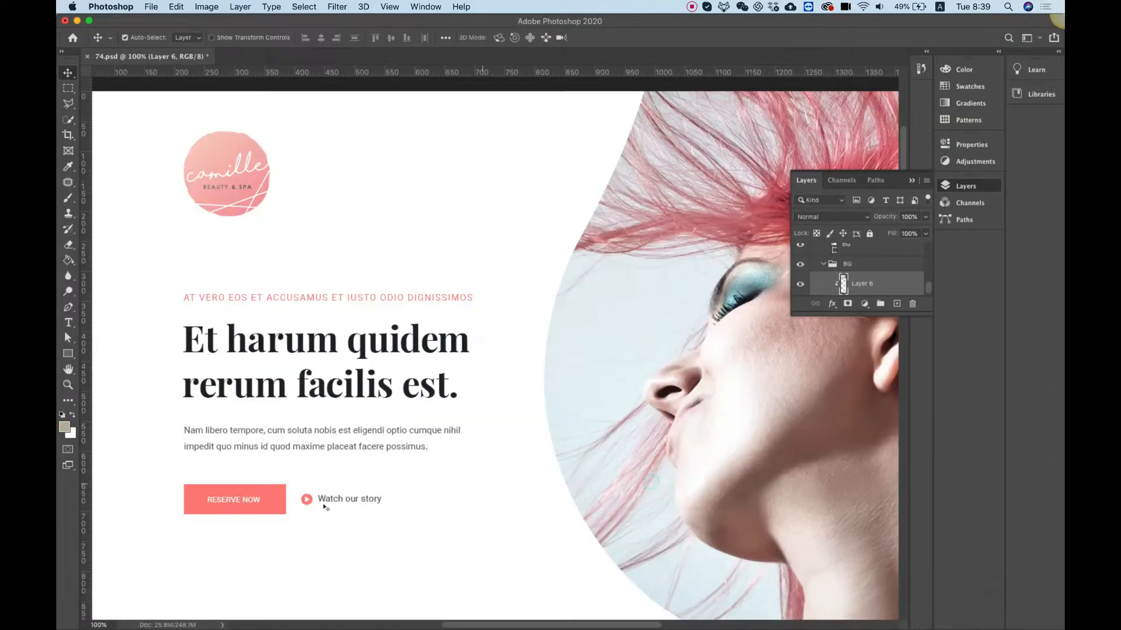
click(342, 497)
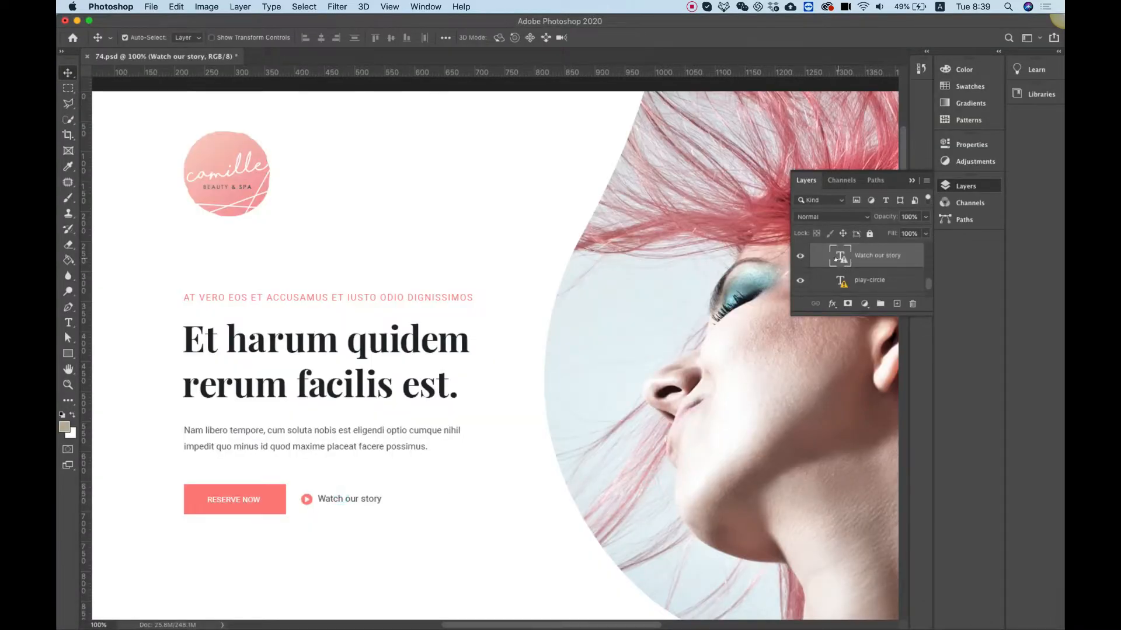
double_click(838, 257)
key(super+c)
Back in Chrome, replace the lower button's text with the copied "Watch our story".
mouse_move(516, 622)
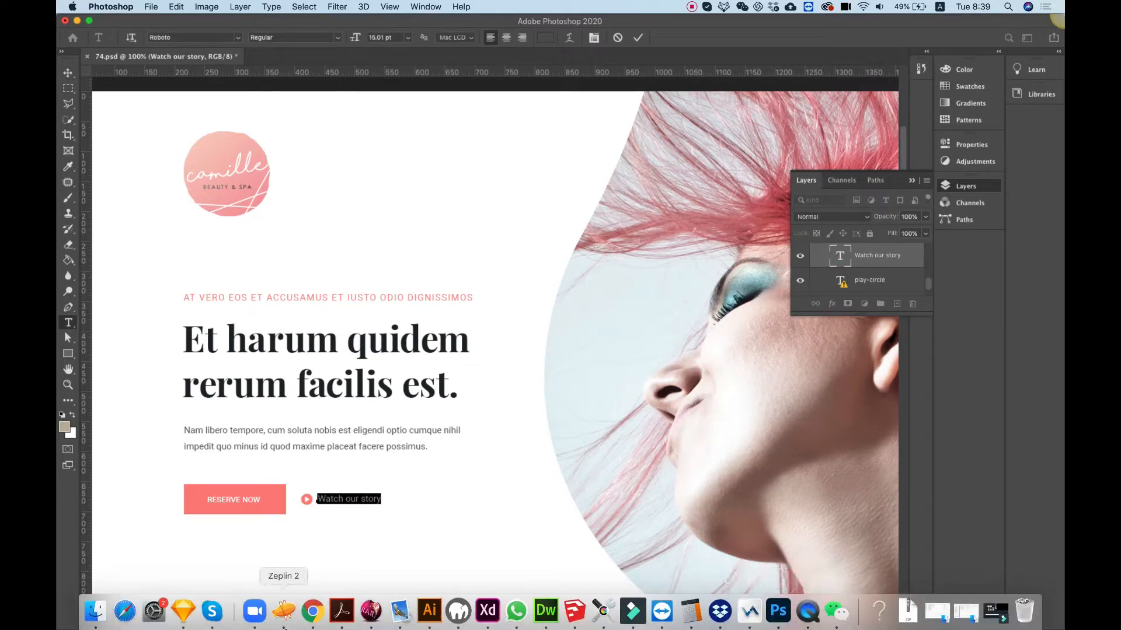
click(313, 611)
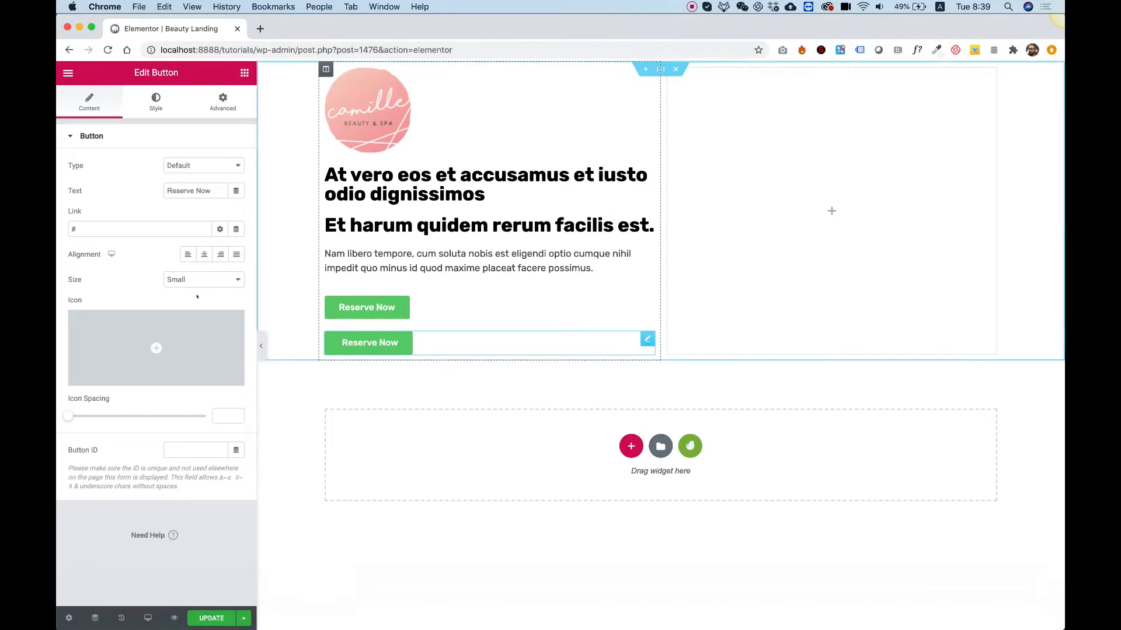
triple_click(196, 188)
key(super+v)
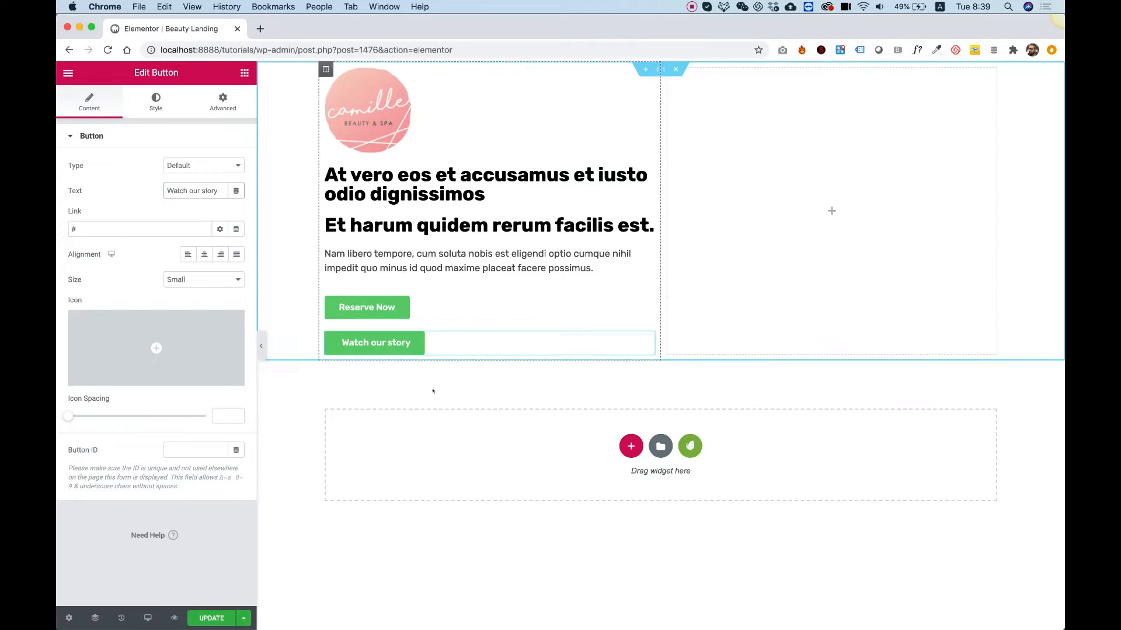
Switch to Photoshop and merge the woman's photo layer with the BG shape layer beneath it.
key(ctrl+Up)
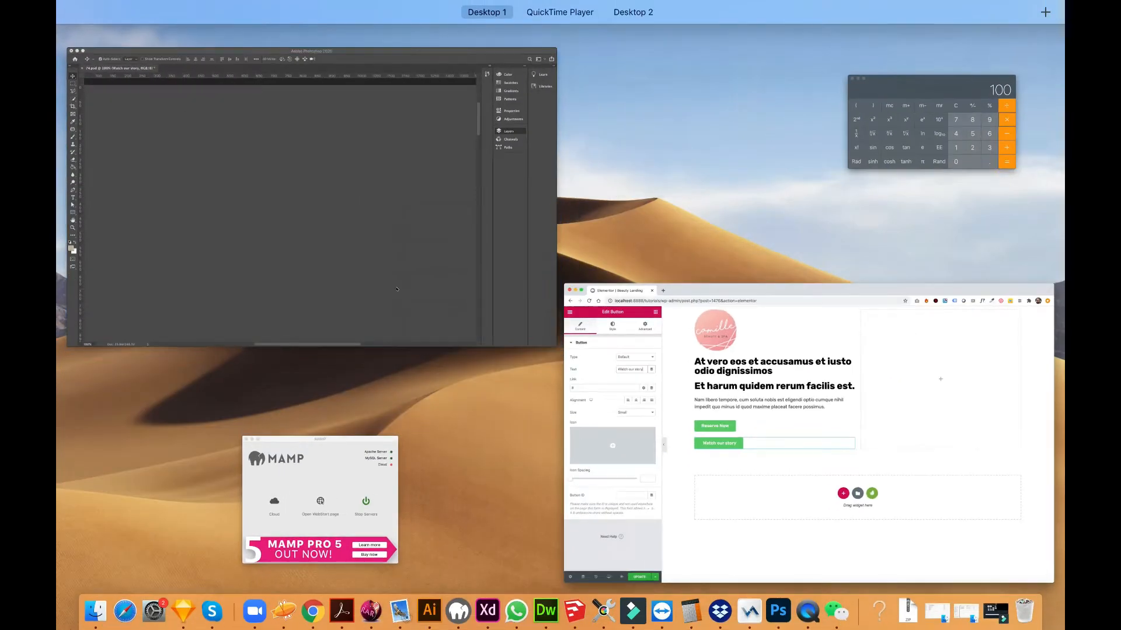
click(370, 267)
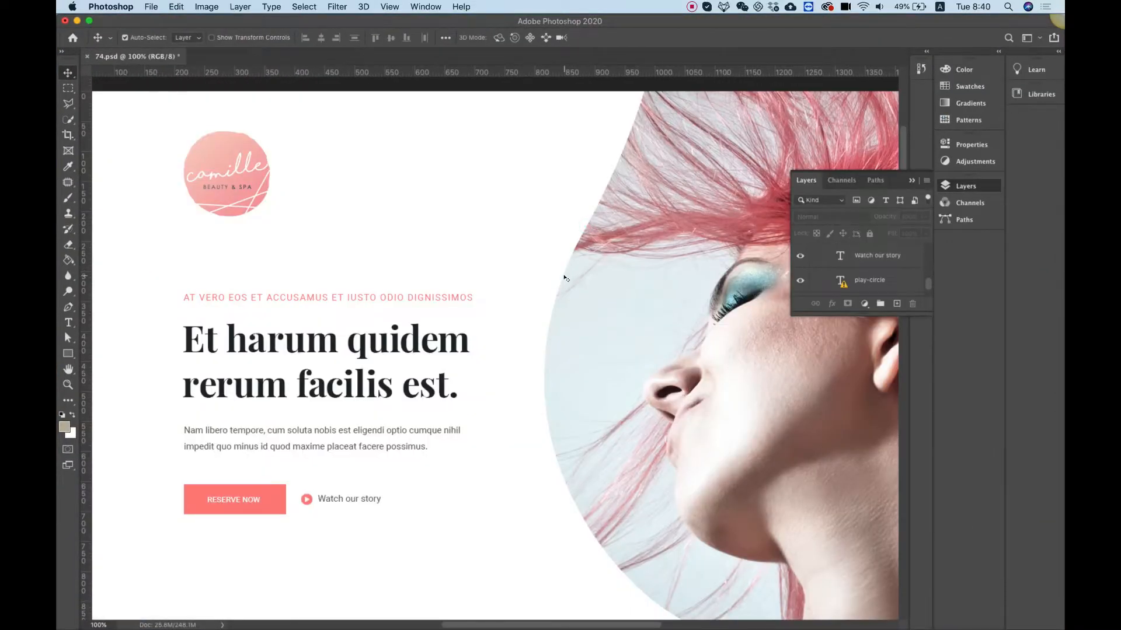
scroll(564, 277, right, 5)
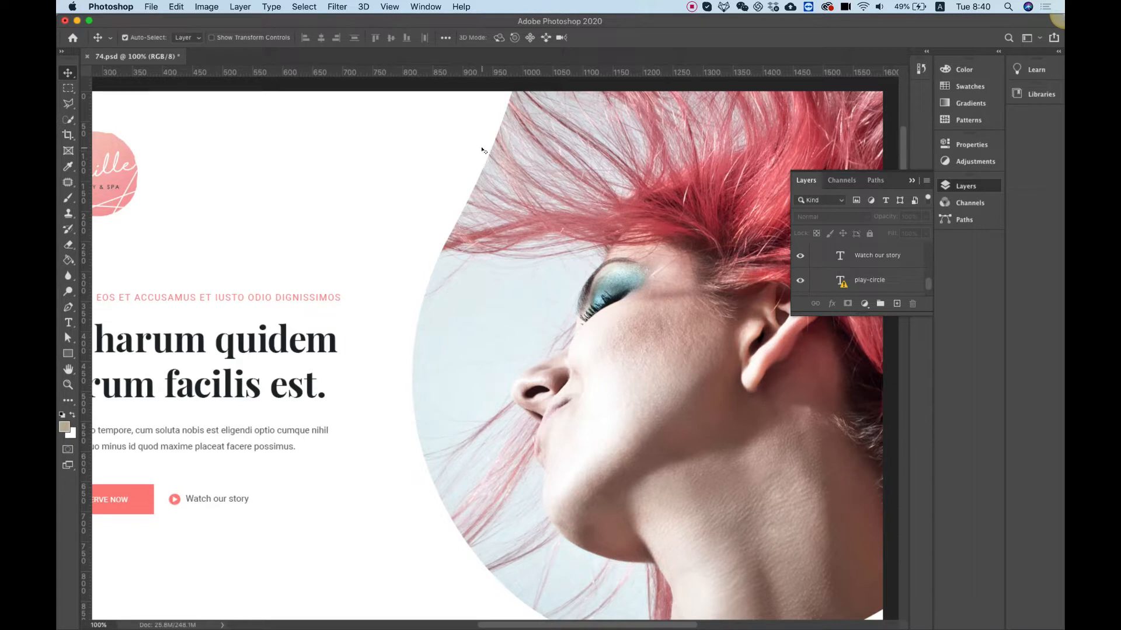
click(574, 173)
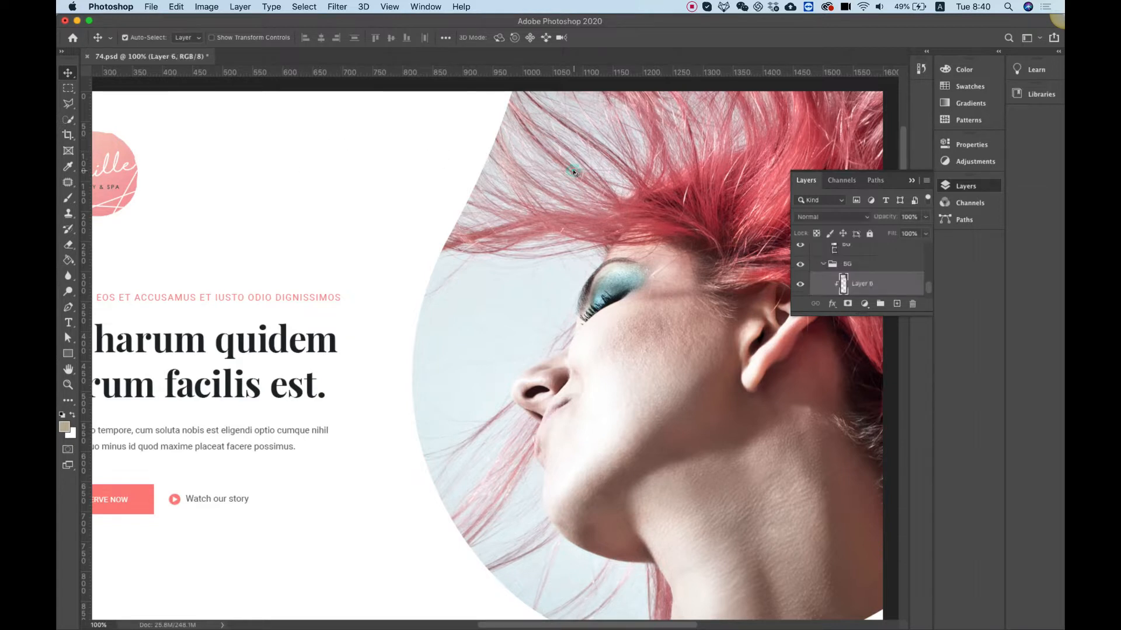
drag(922, 318, 919, 391)
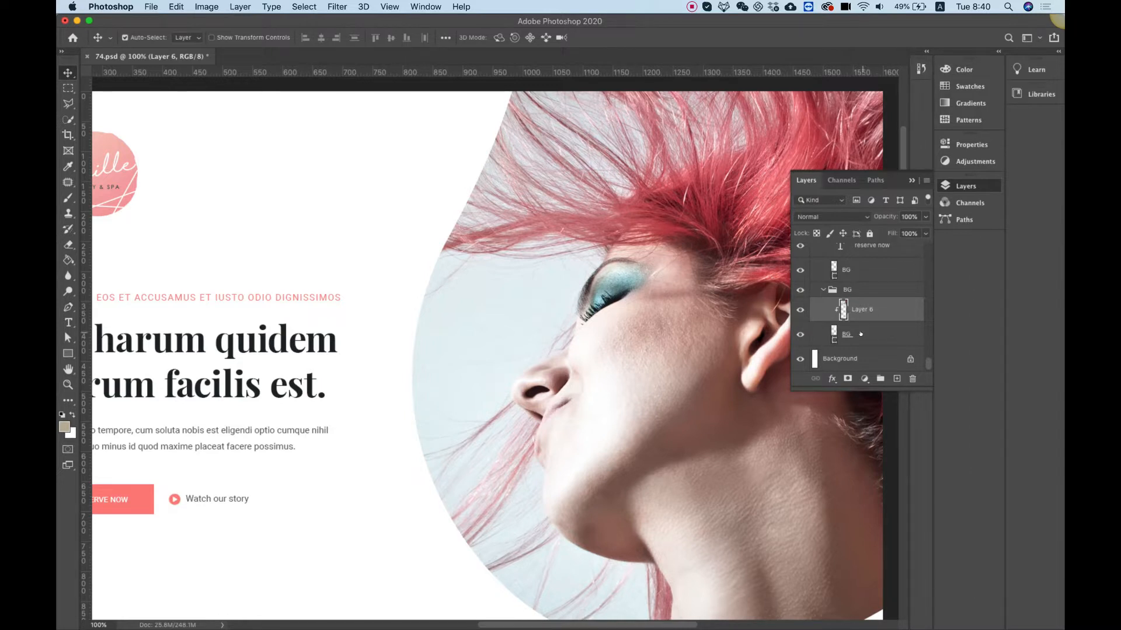
shift+click(860, 334)
right_click(864, 333)
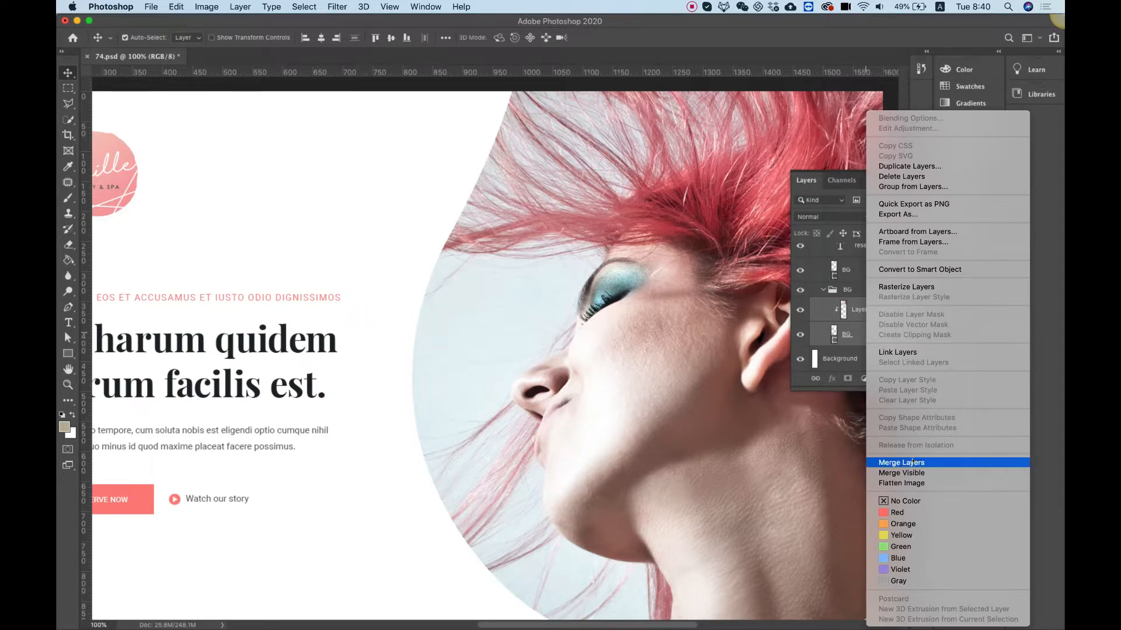
click(910, 462)
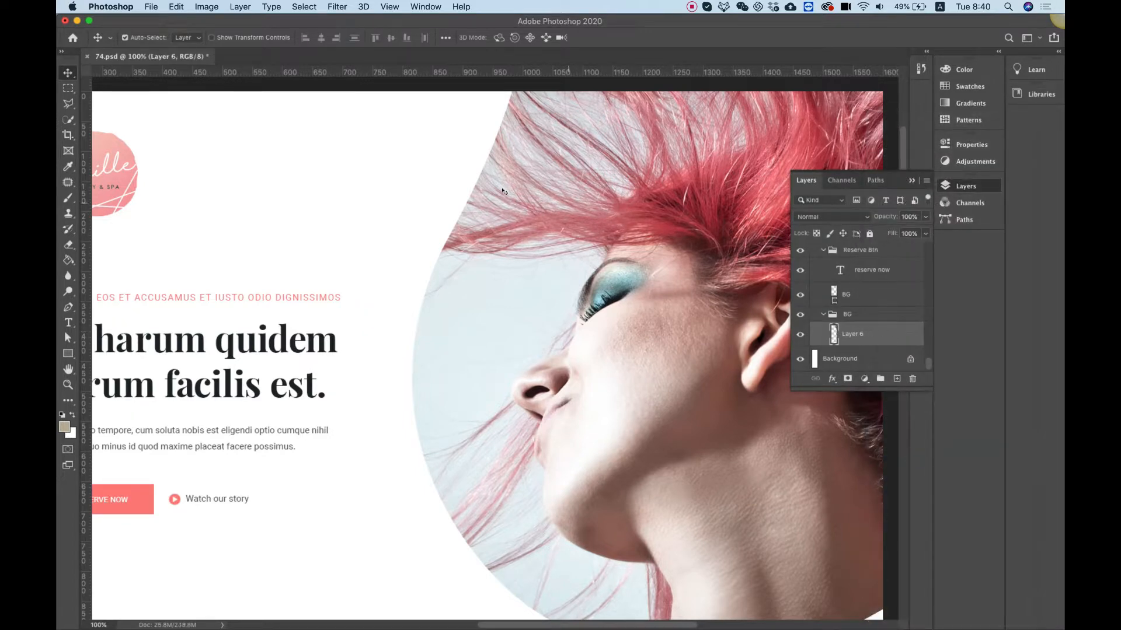
Export the merged hero image layer as a PNG named hero-b into the beauty folder.
right_click(865, 333)
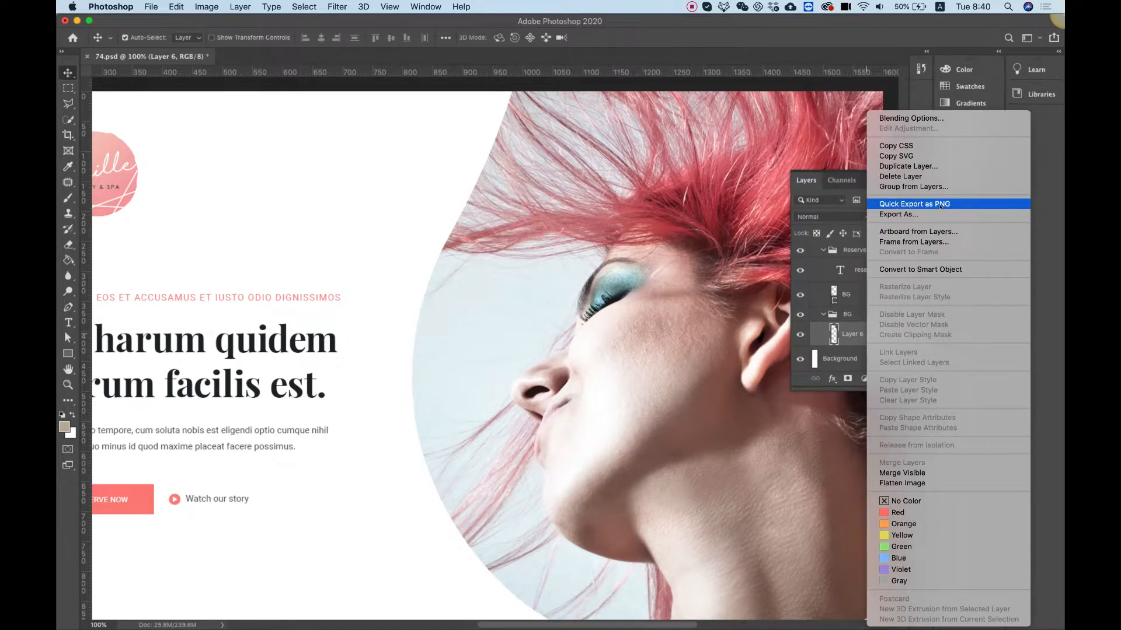
click(940, 204)
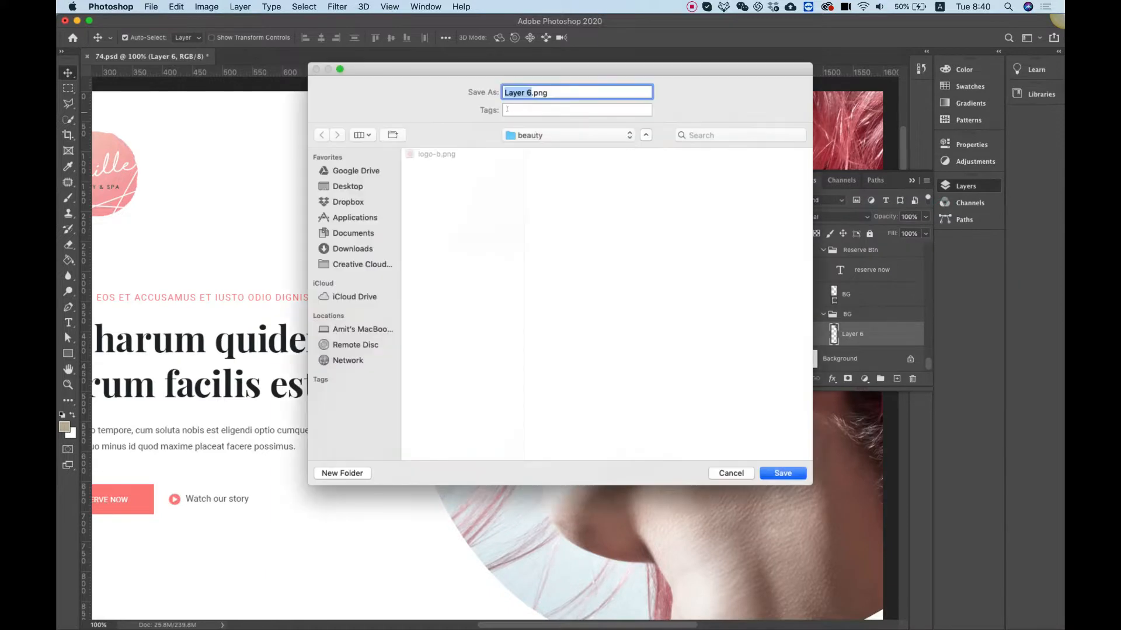
text(hero-b)
key(Return)
Back in Chrome, give the hero section's empty column a Classic background and open the media chooser for its image.
mouse_move(373, 619)
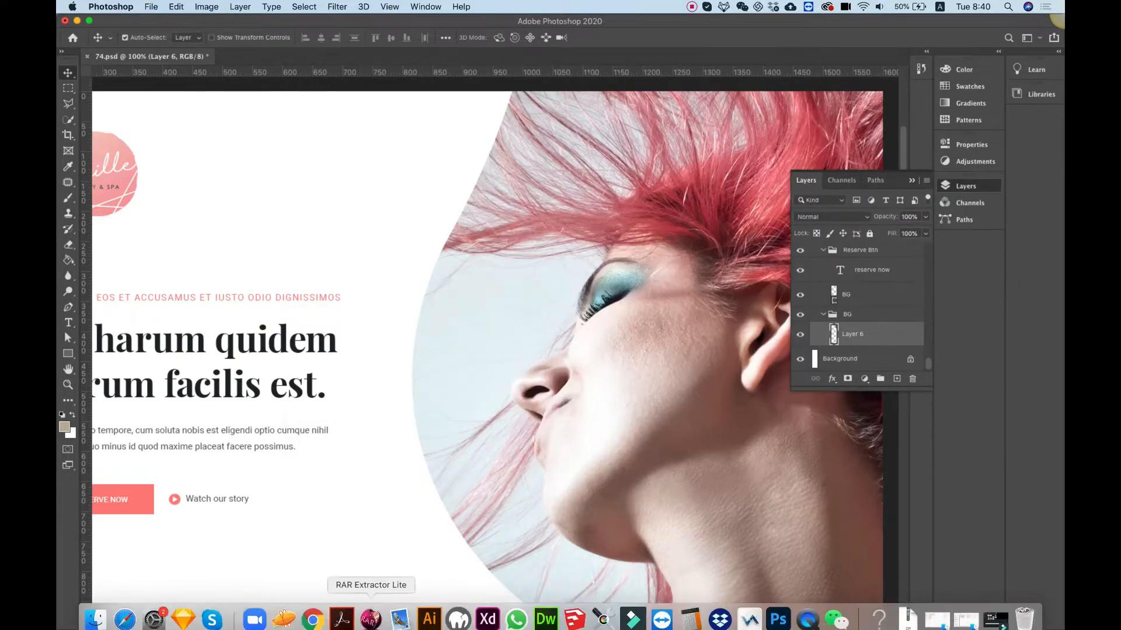
click(313, 611)
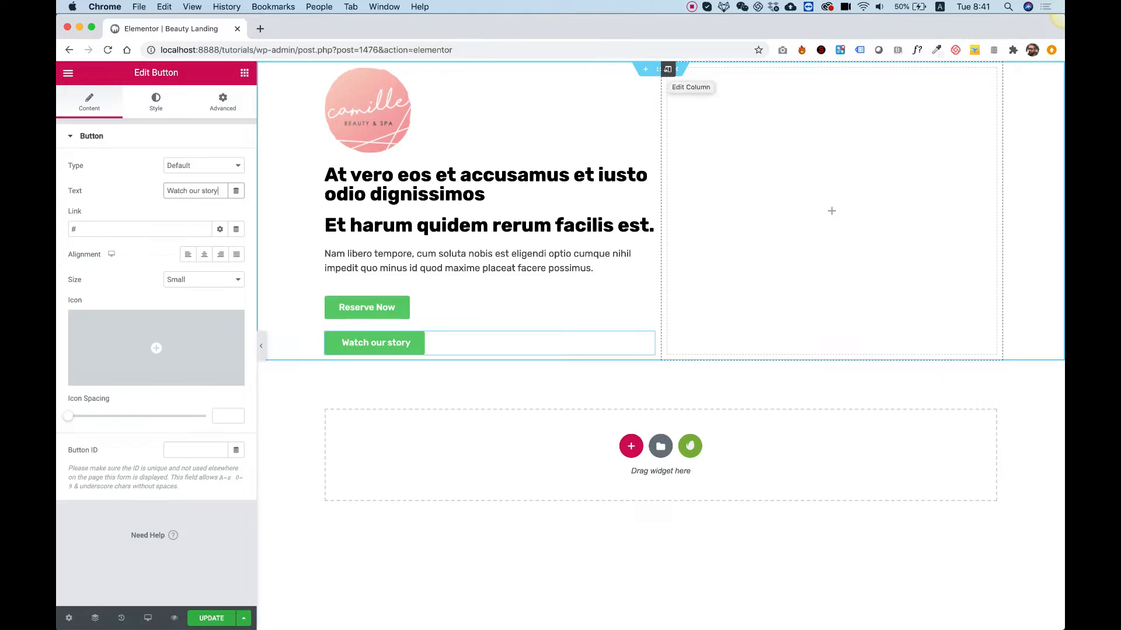
click(667, 70)
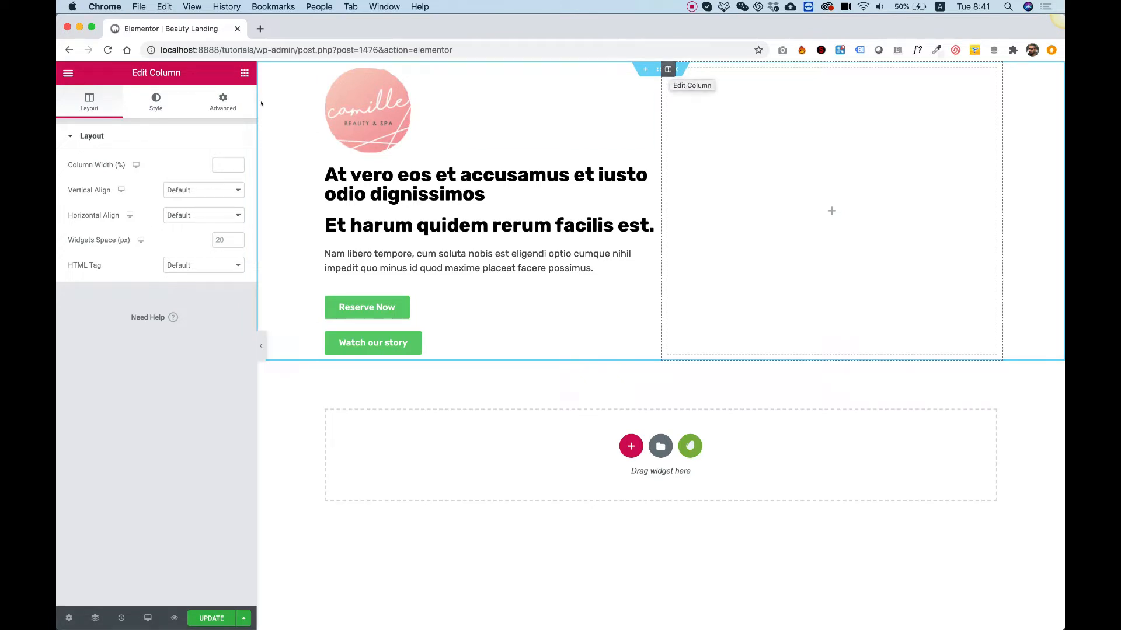
click(156, 97)
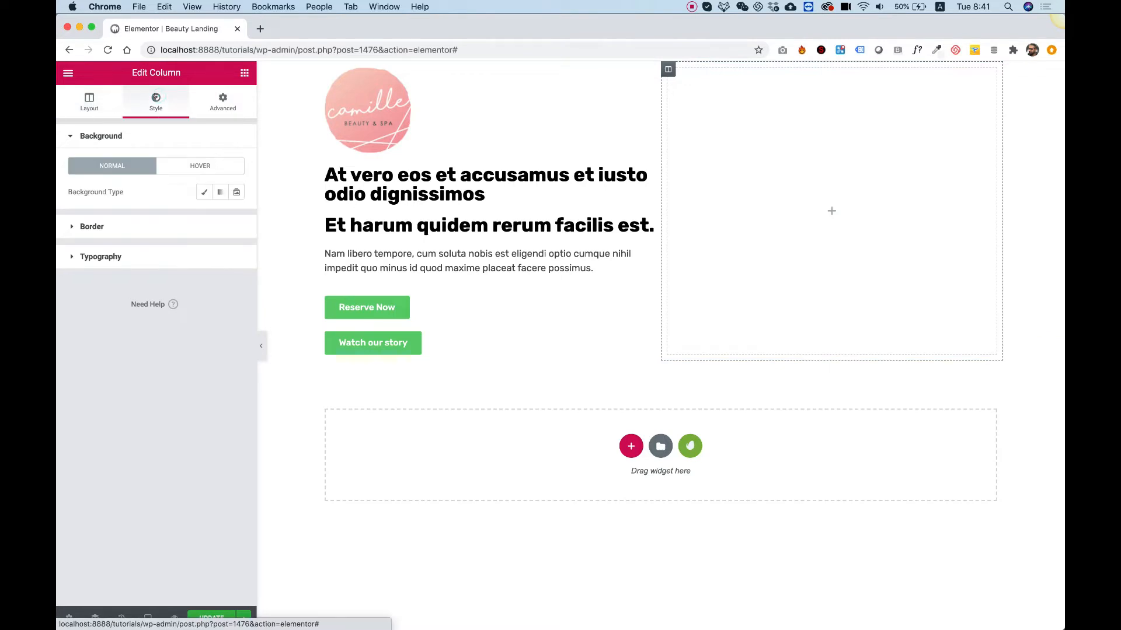
click(198, 192)
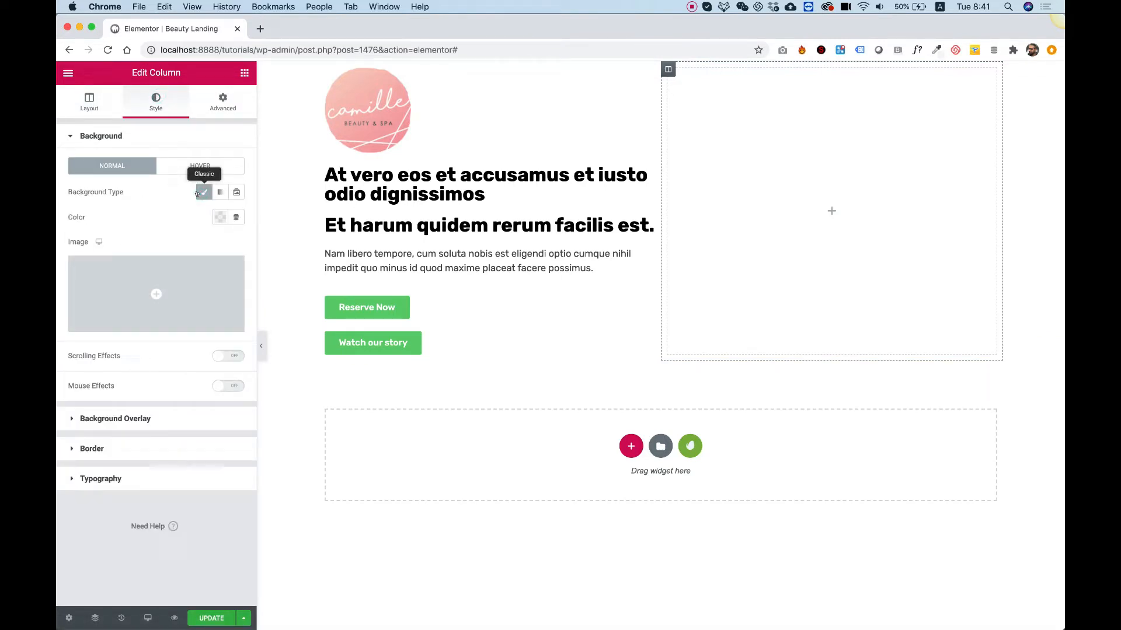
click(167, 294)
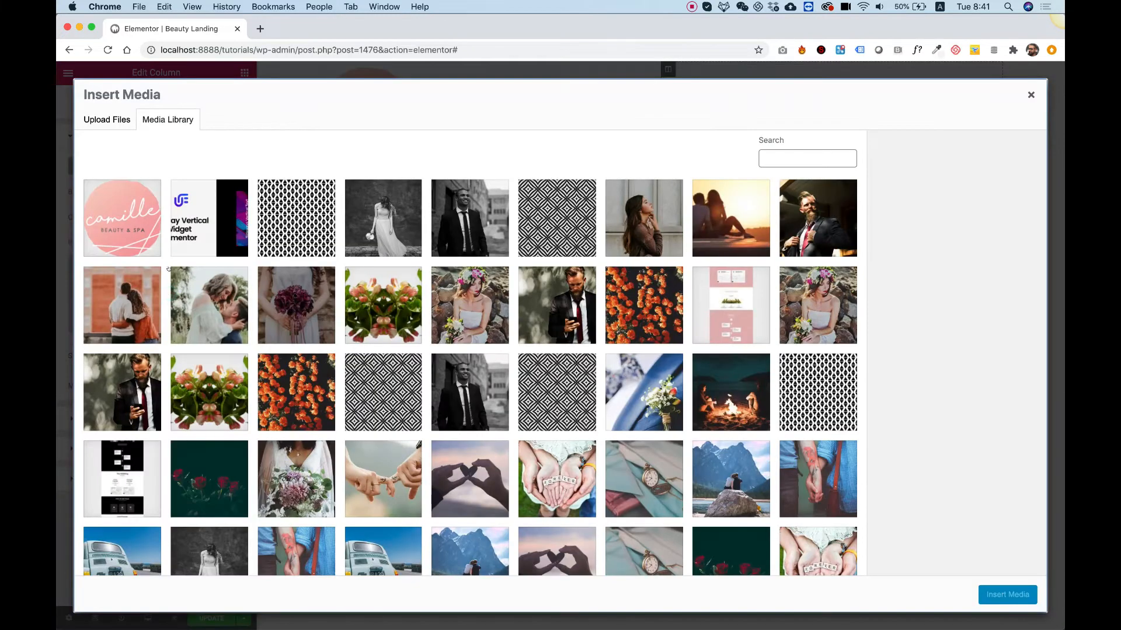
Upload hero-b.png from the beauty folder to the media library.
click(107, 122)
click(593, 324)
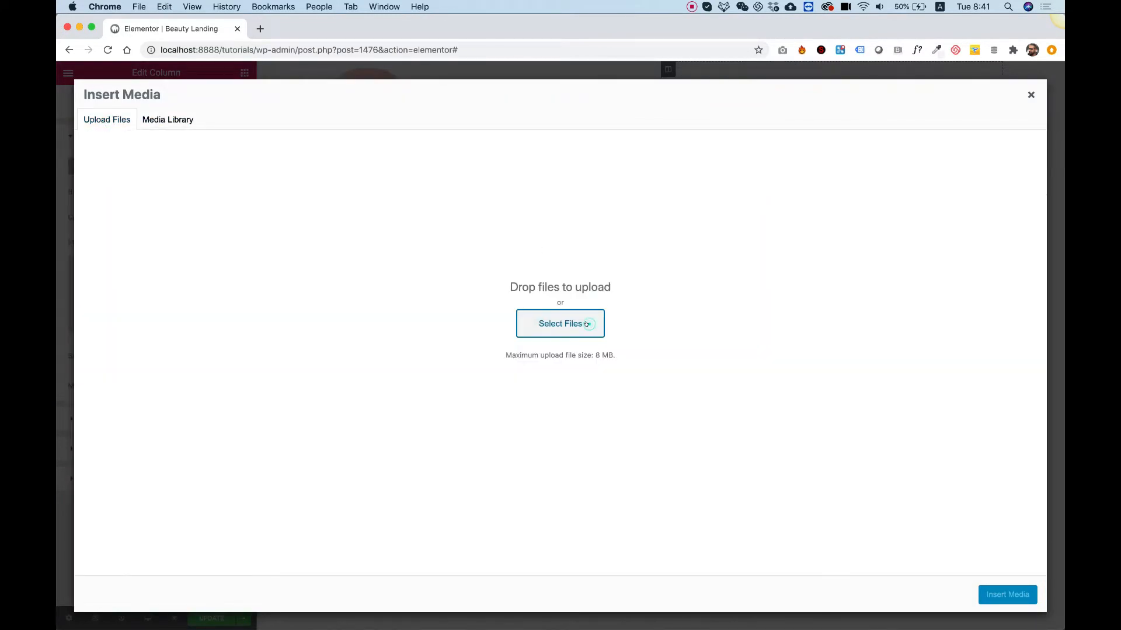
double_click(451, 90)
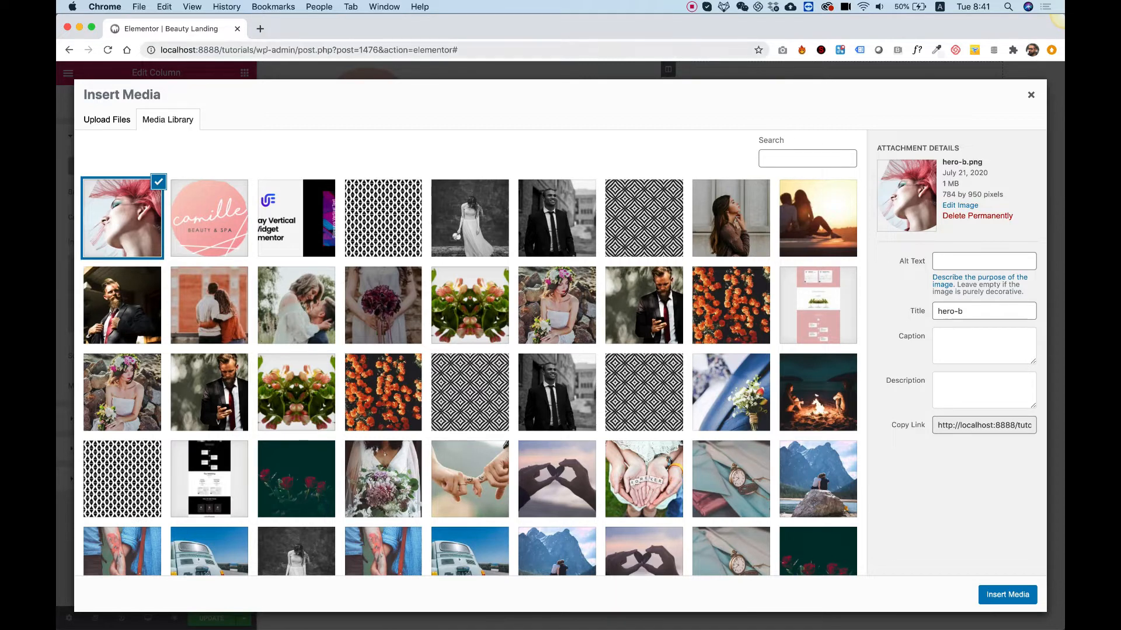
Open tinypng.com in a new browser tab and submit hero-b.png for compression.
click(261, 29)
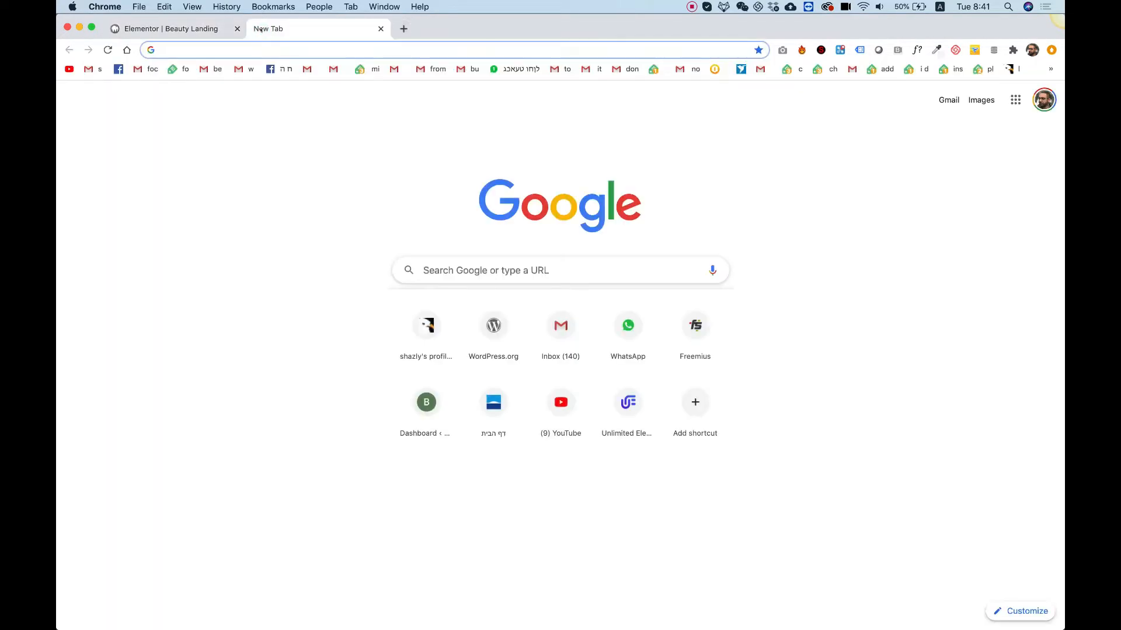
text(tinypng.co)
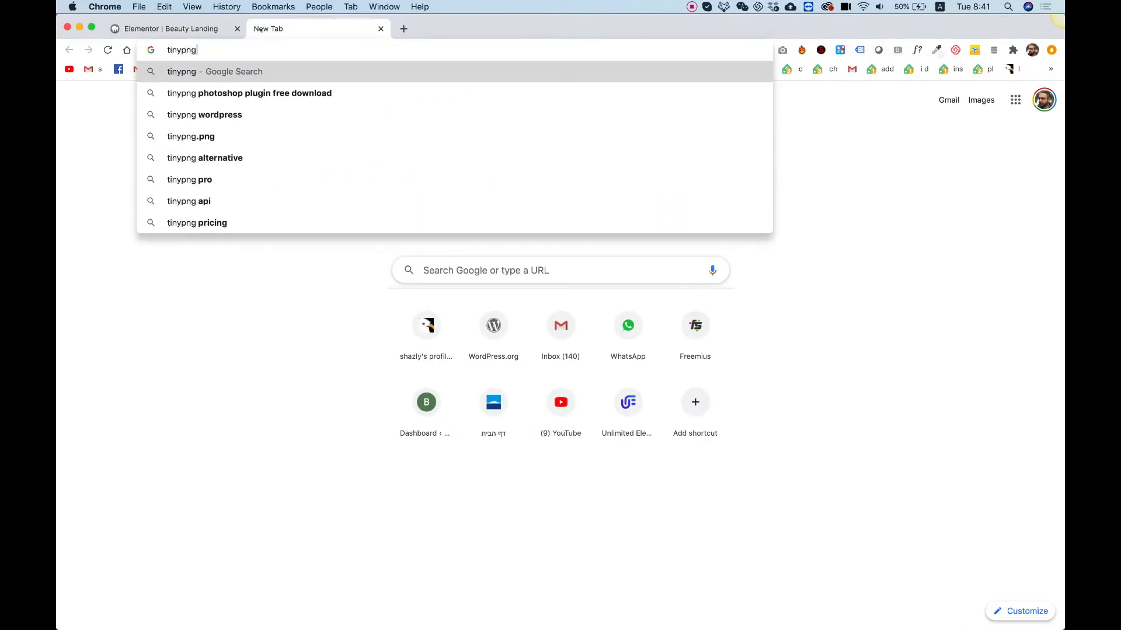
text(m)
key(Return)
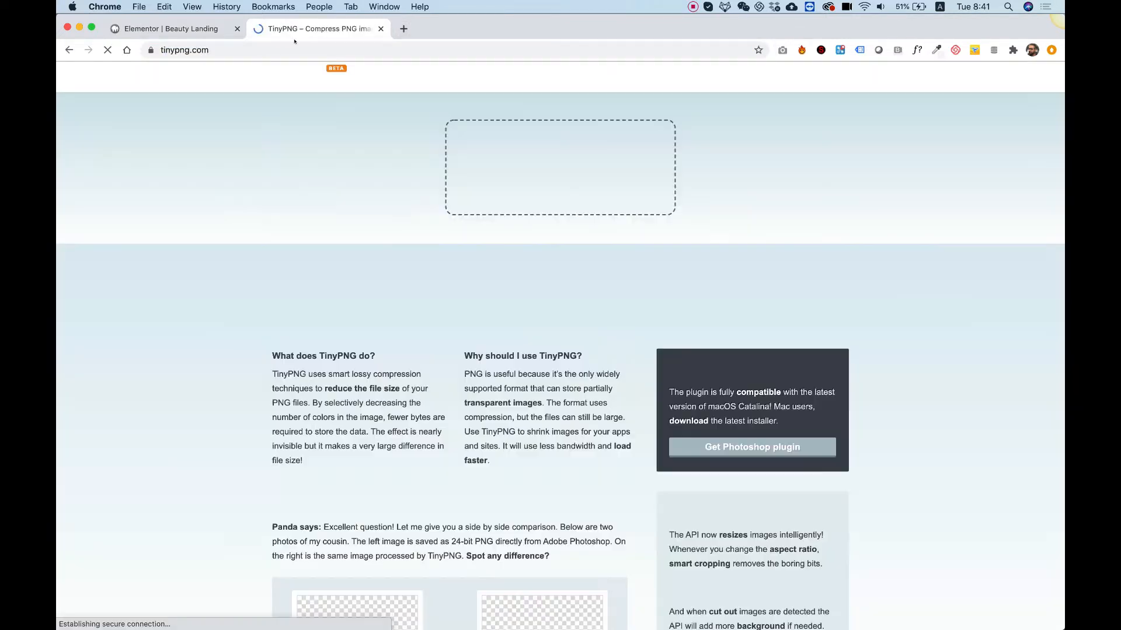
click(510, 143)
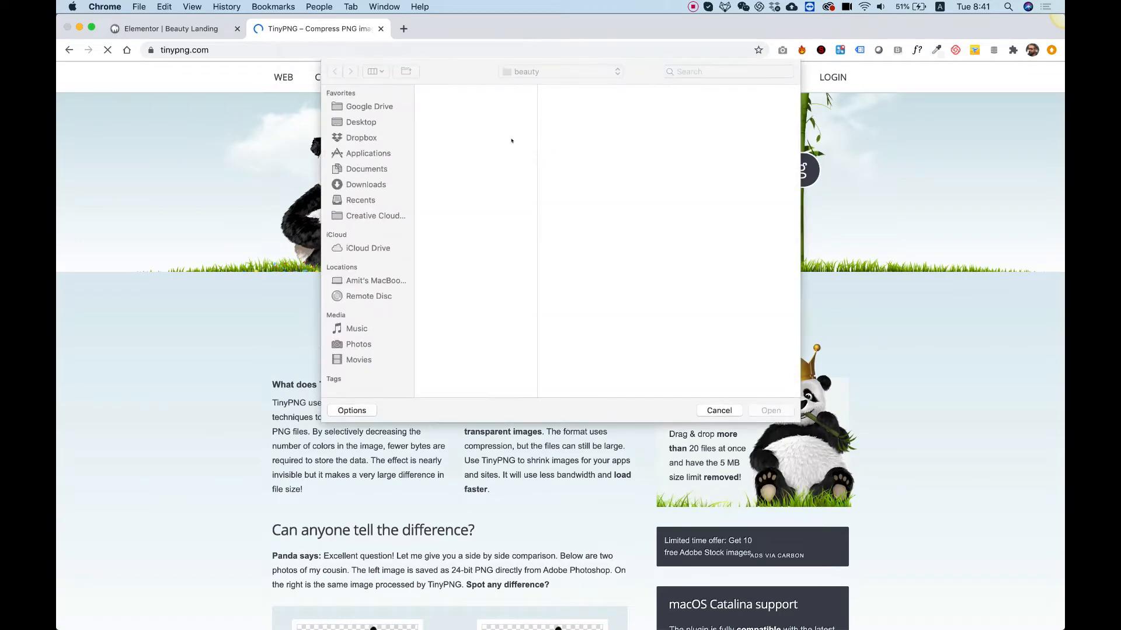
double_click(444, 92)
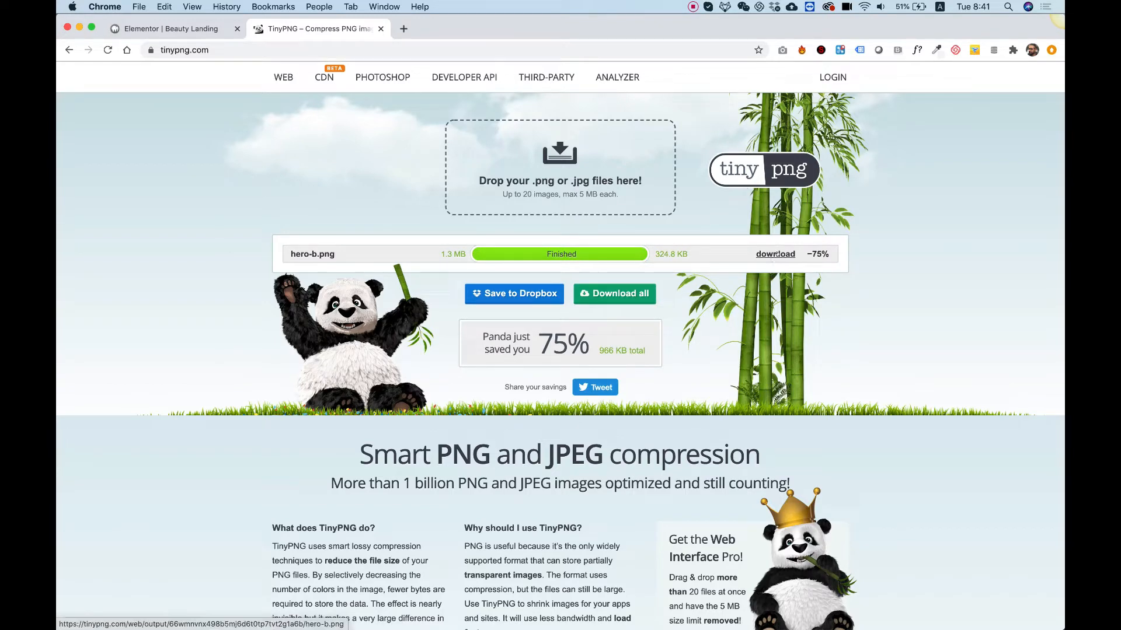
Download the compressed image into the beauty folder on the Desktop under the name hero-bb.
click(777, 254)
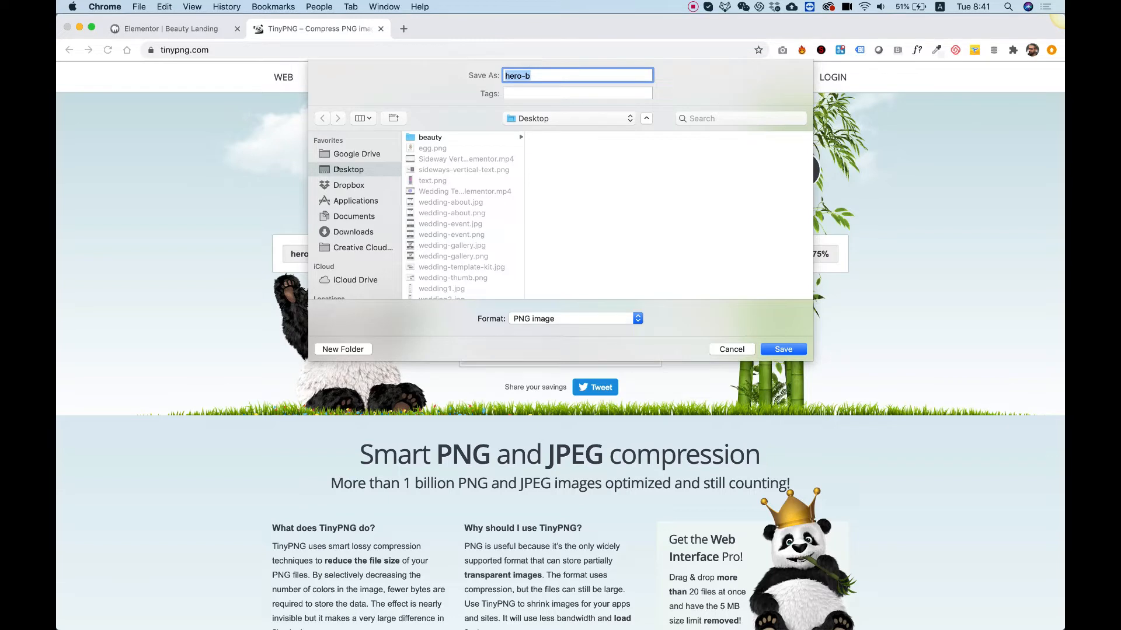
key(Right)
click(430, 137)
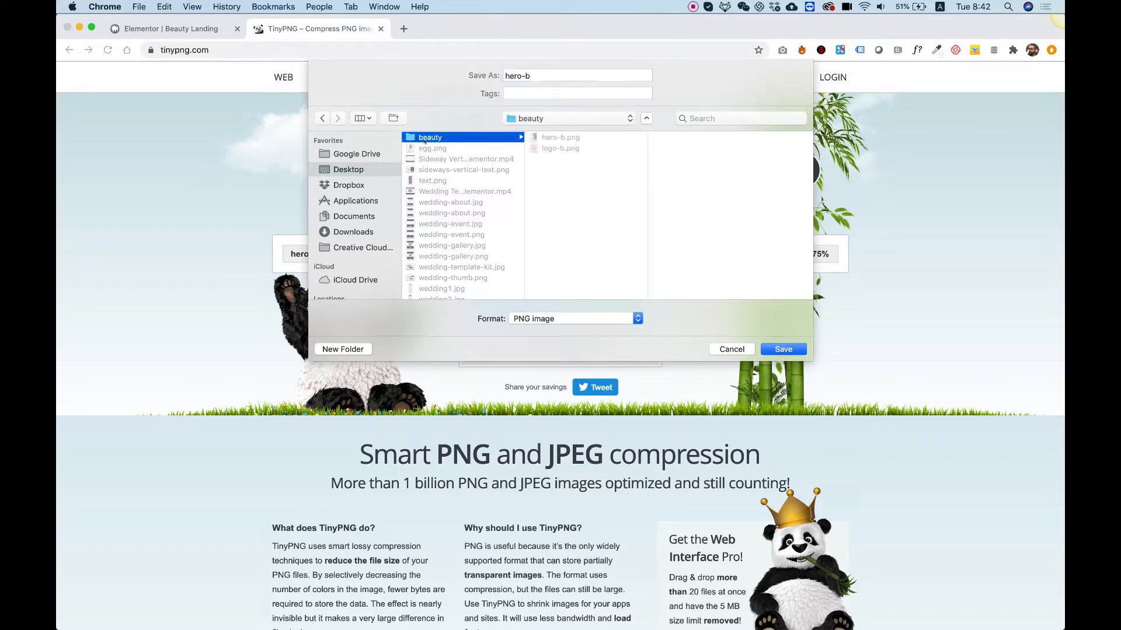
click(542, 76)
key(Return)
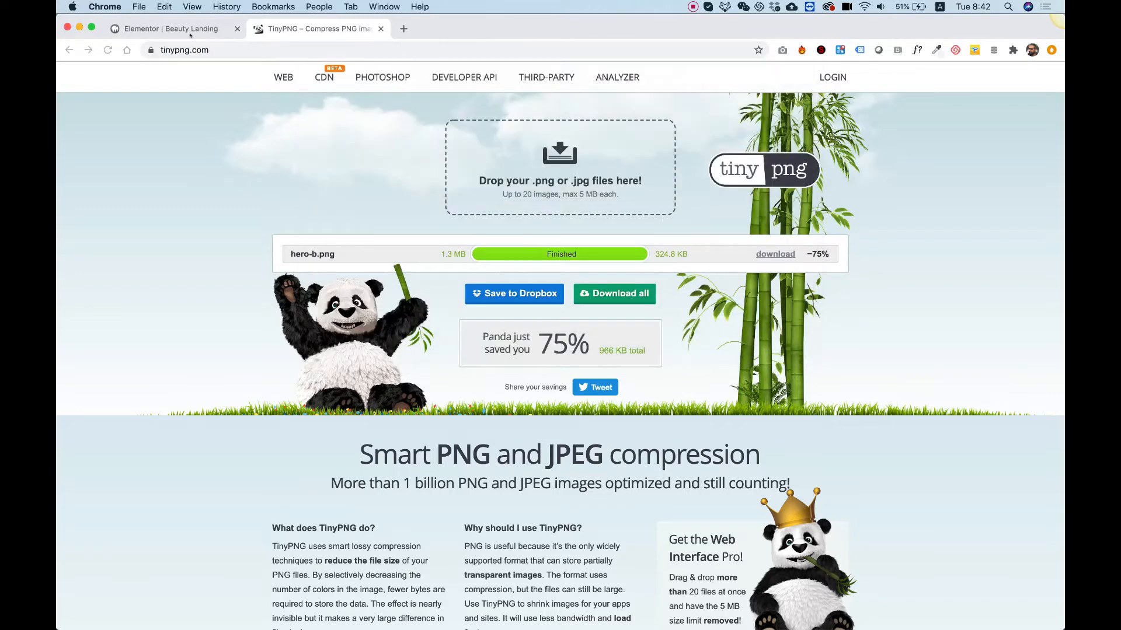
Return to the Elementor page, upload hero-bb.png and insert it as the column's background image.
click(169, 29)
click(118, 121)
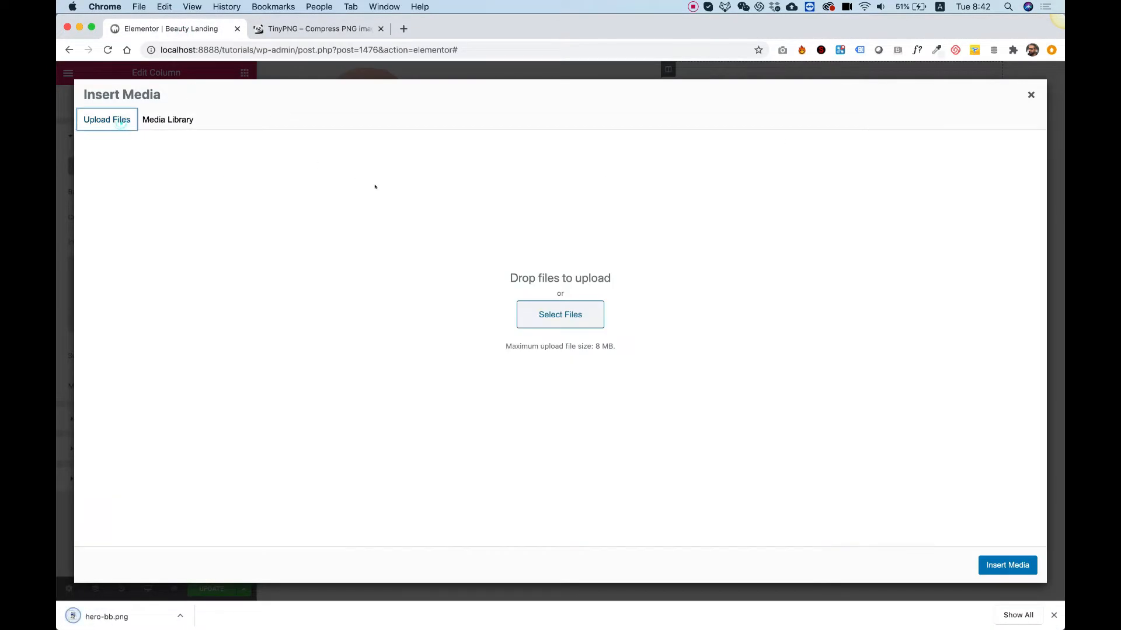
click(554, 313)
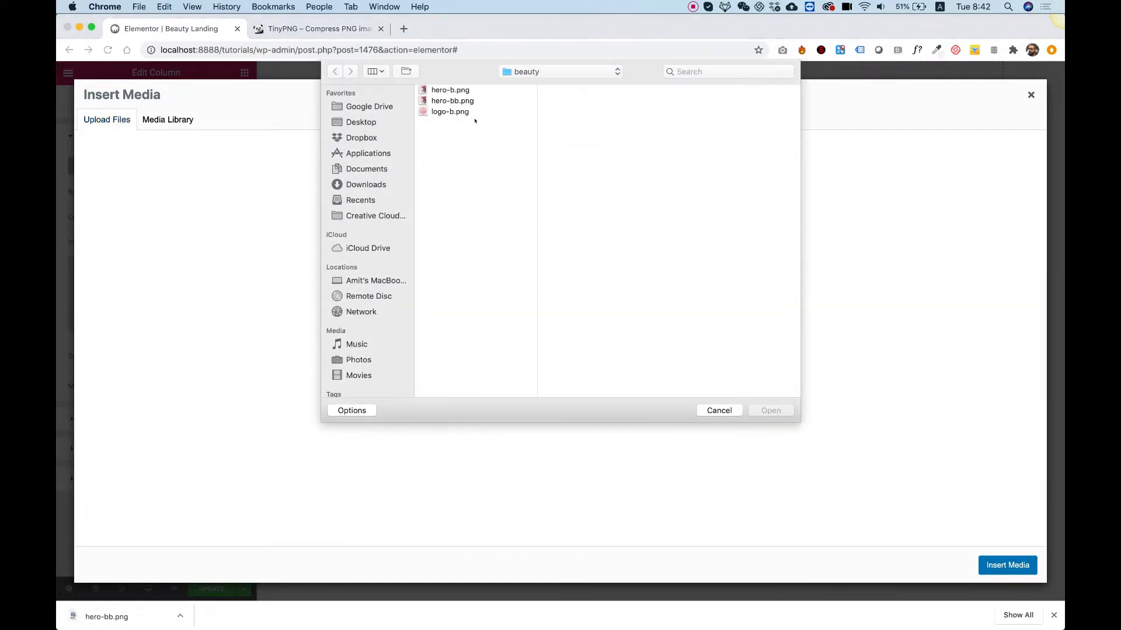
double_click(459, 101)
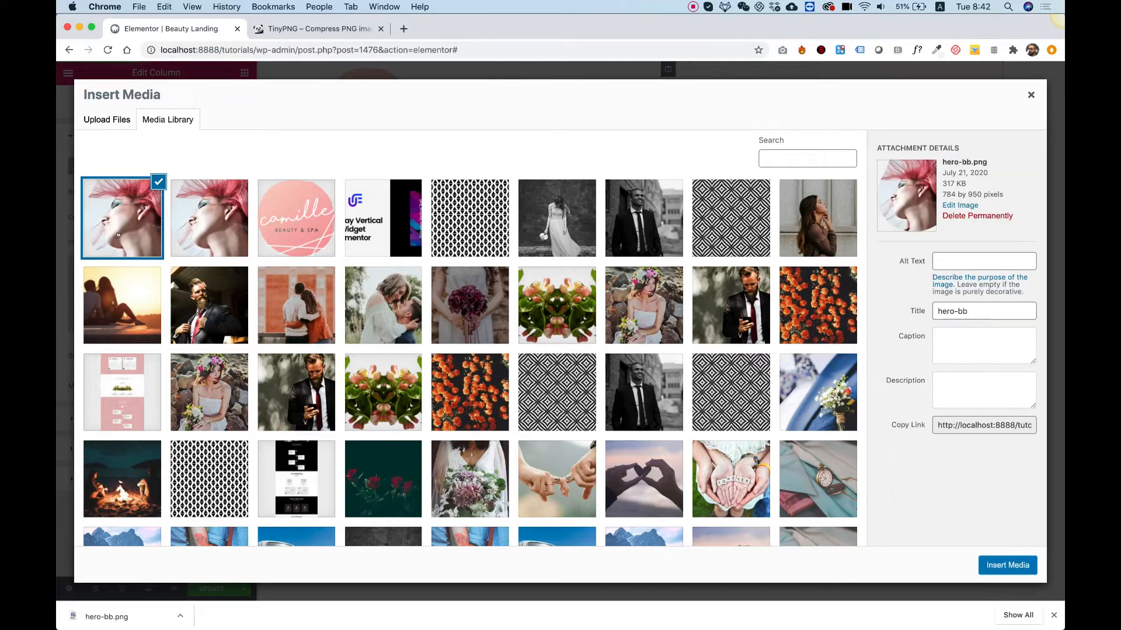
click(1021, 560)
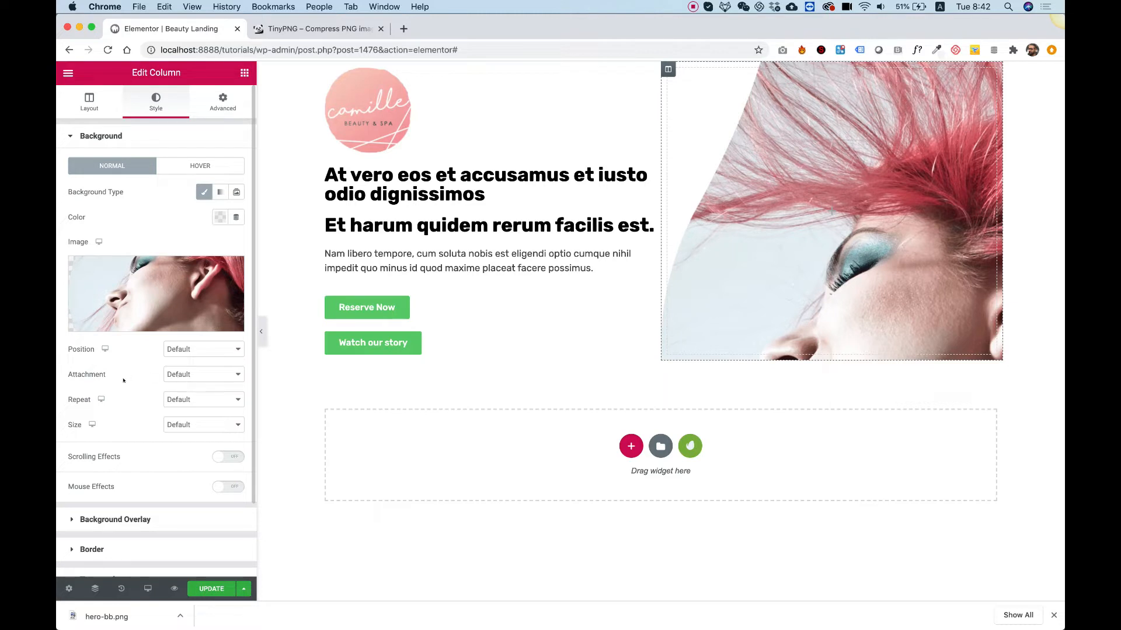
Set the column background's size to Contain, repeat to No-repeat and position to Center Right, and close the browser's download bar.
click(187, 424)
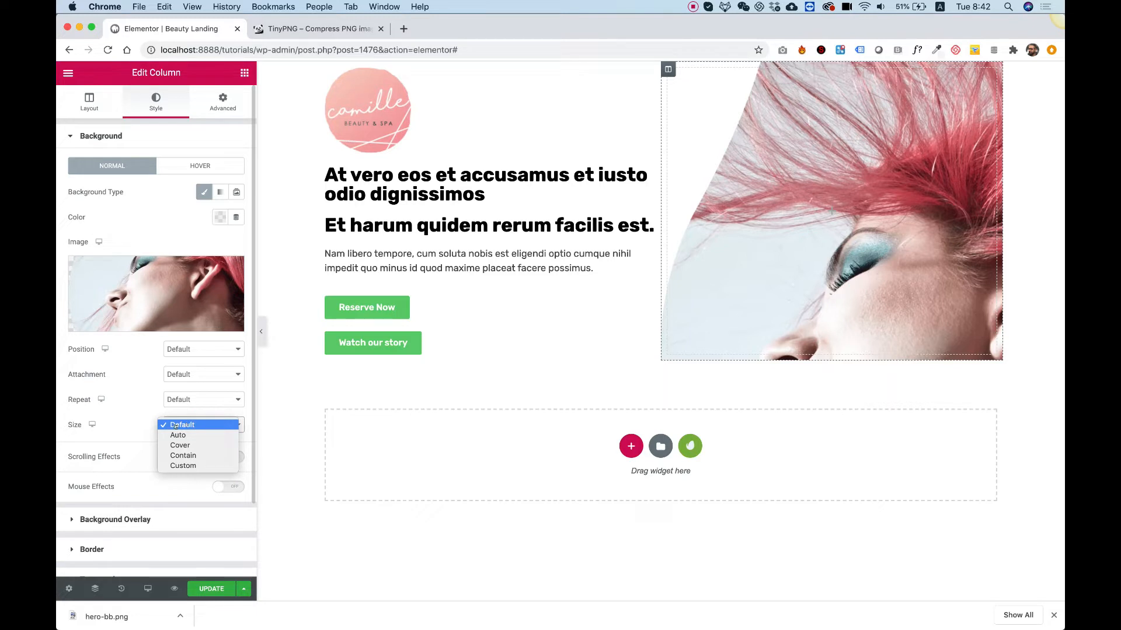
click(184, 454)
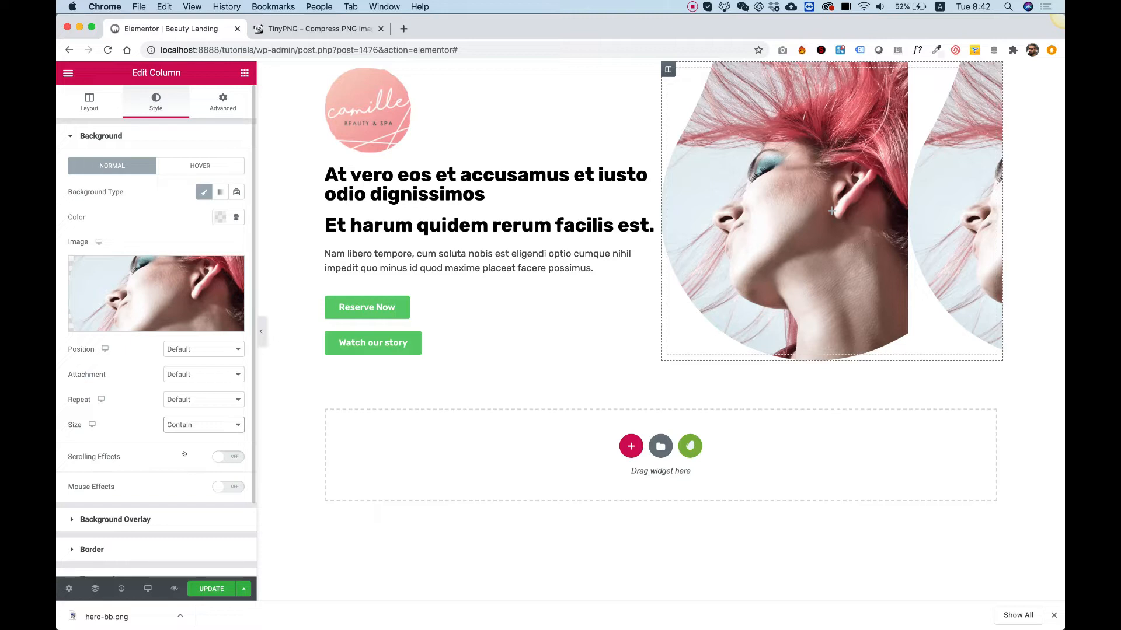
click(182, 399)
click(182, 407)
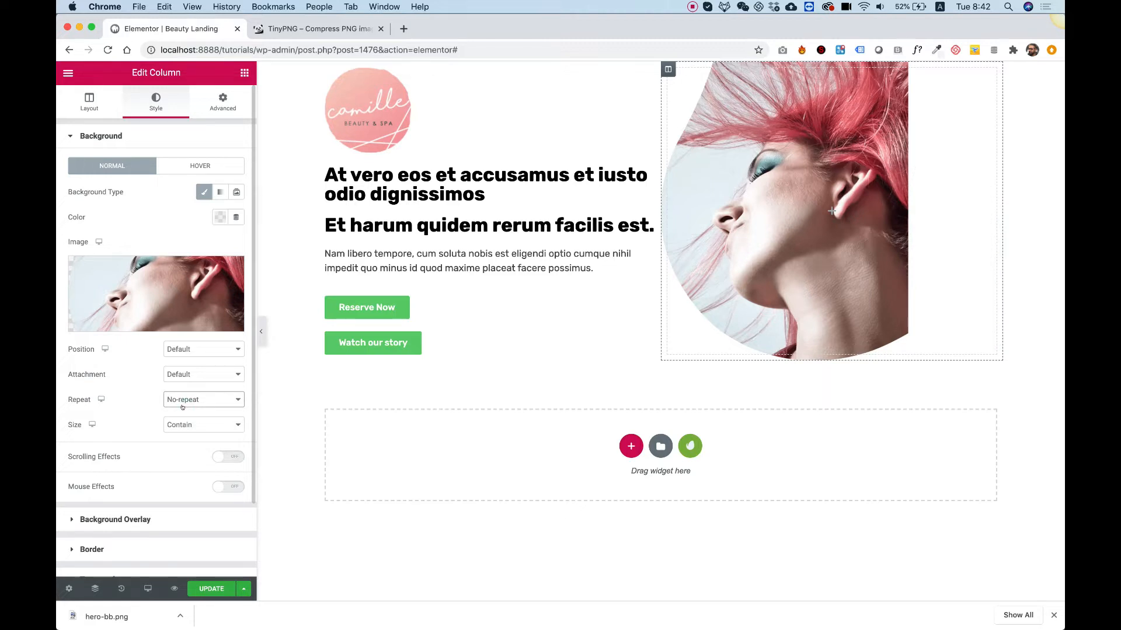
click(173, 350)
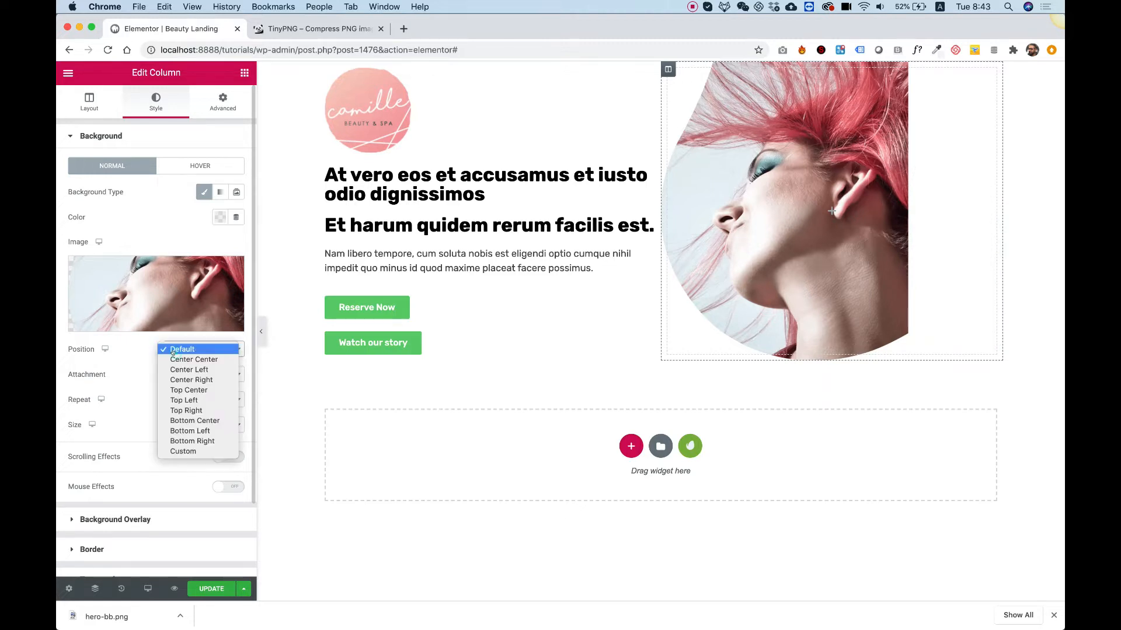
click(198, 380)
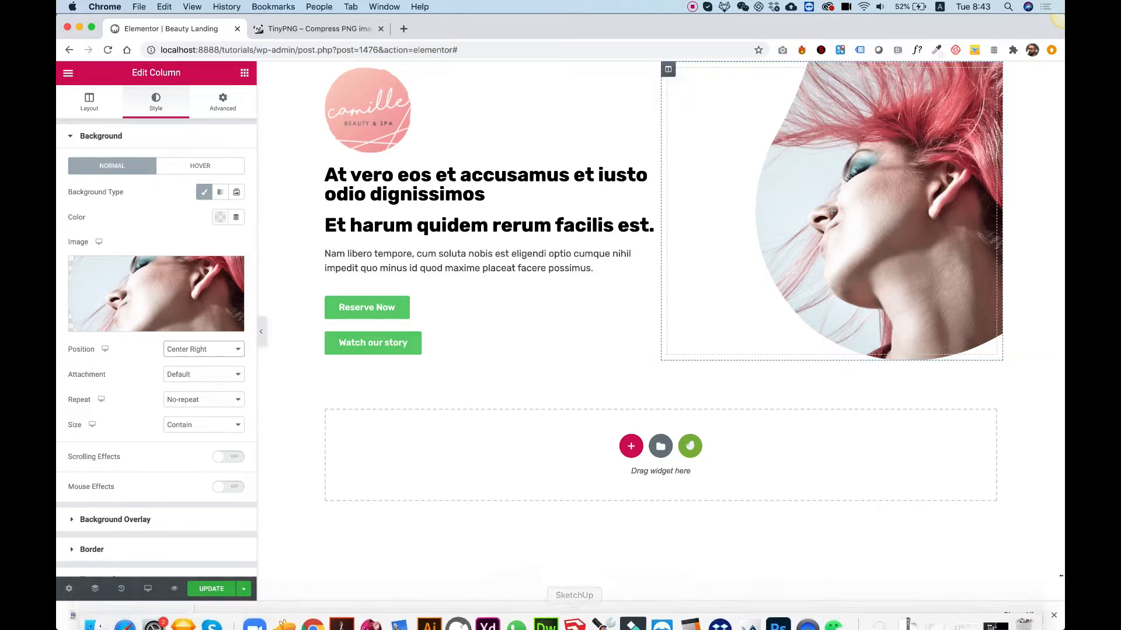
click(1054, 615)
mouse_move(709, 628)
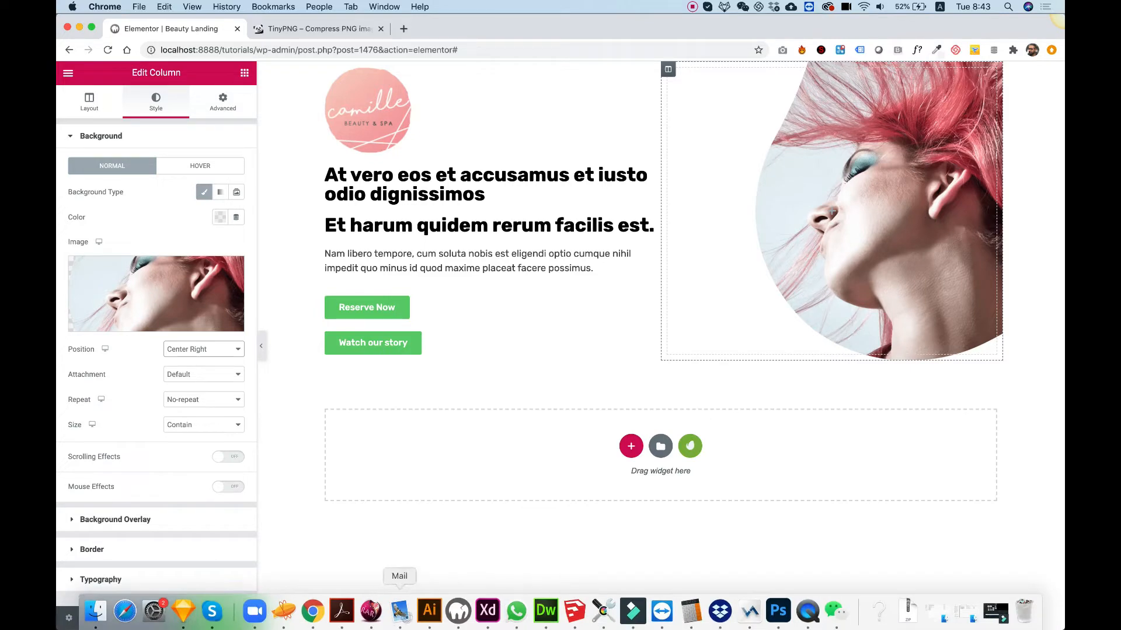
Switch to Photoshop, examine how the hero image meets the page's upper and outer edges in the design, and return to the Elementor page.
click(779, 611)
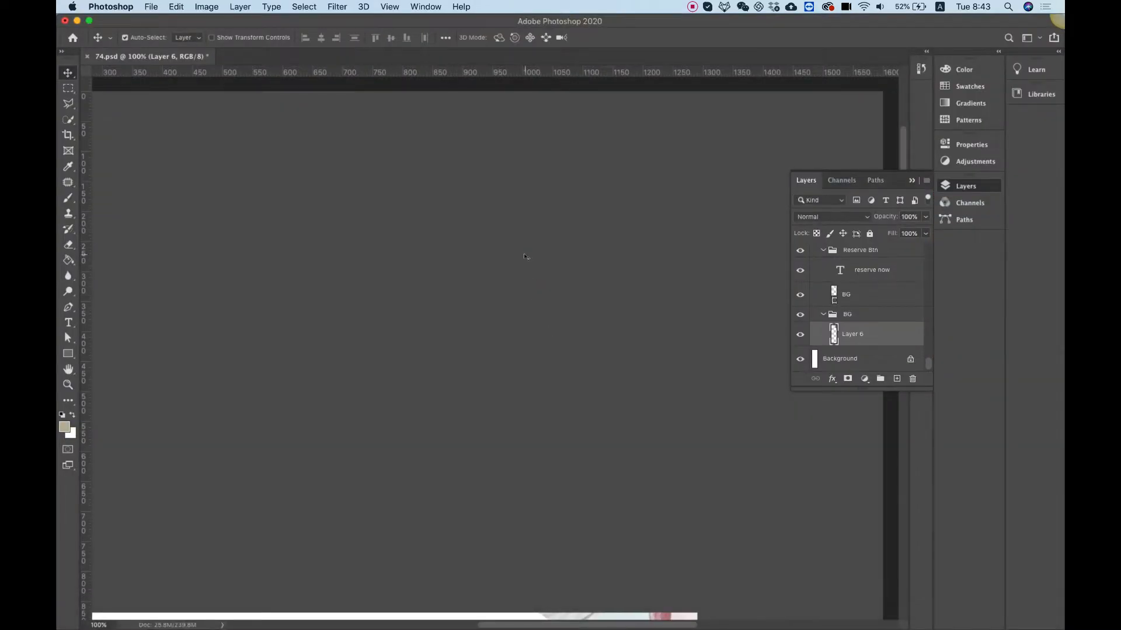
click(306, 258)
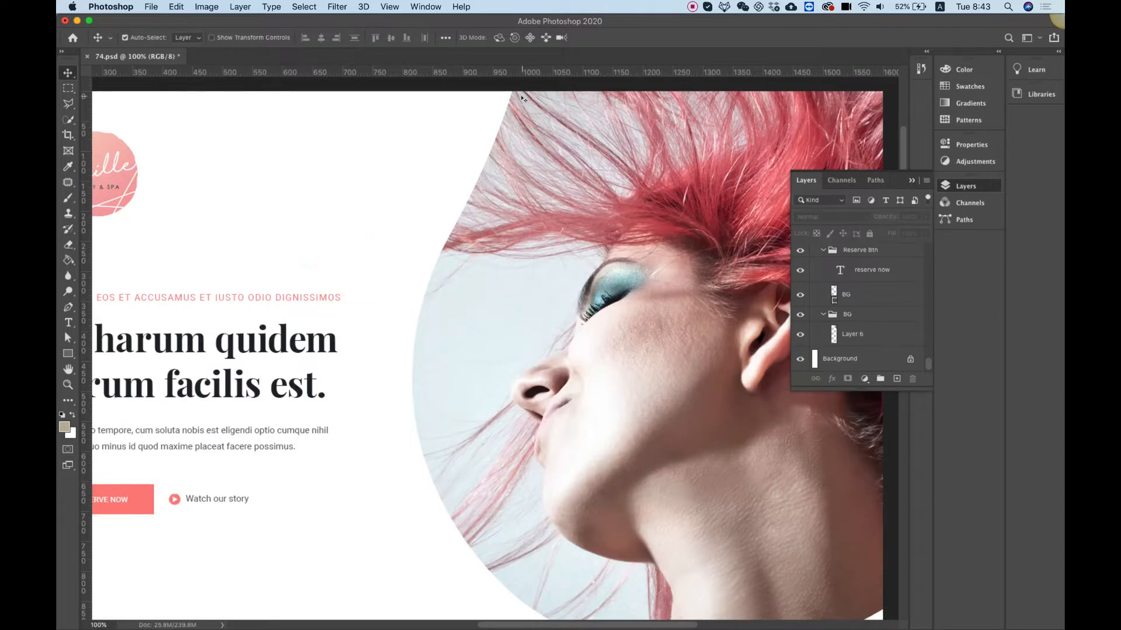
scroll(523, 98, down, 1)
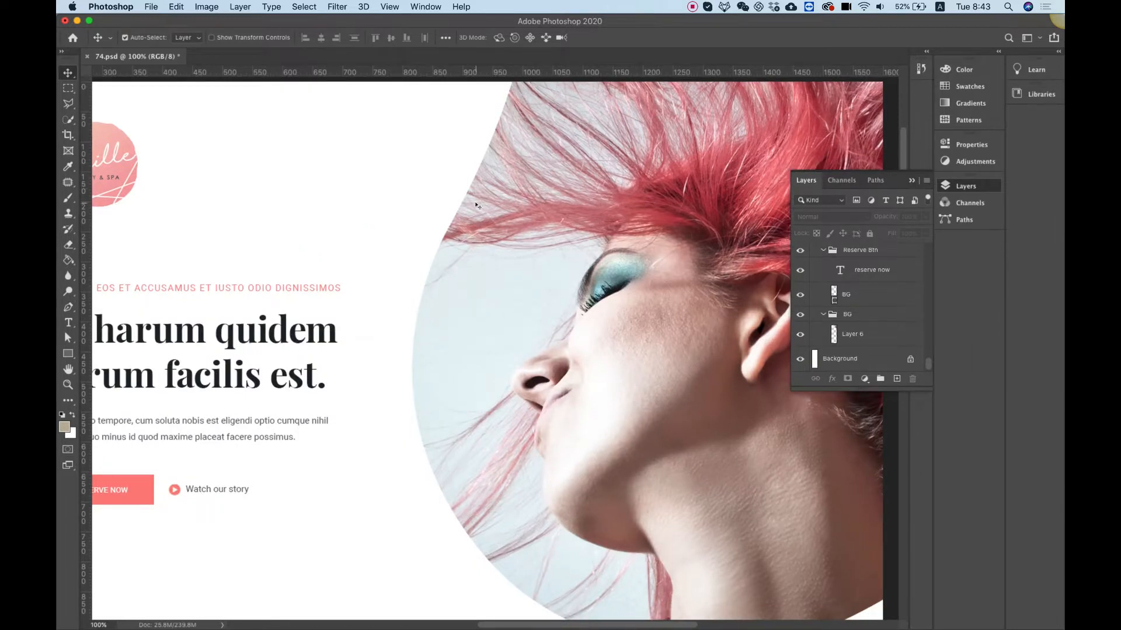
key(ctrl+Up)
key(ctrl+Up)
key(ctrl+Up)
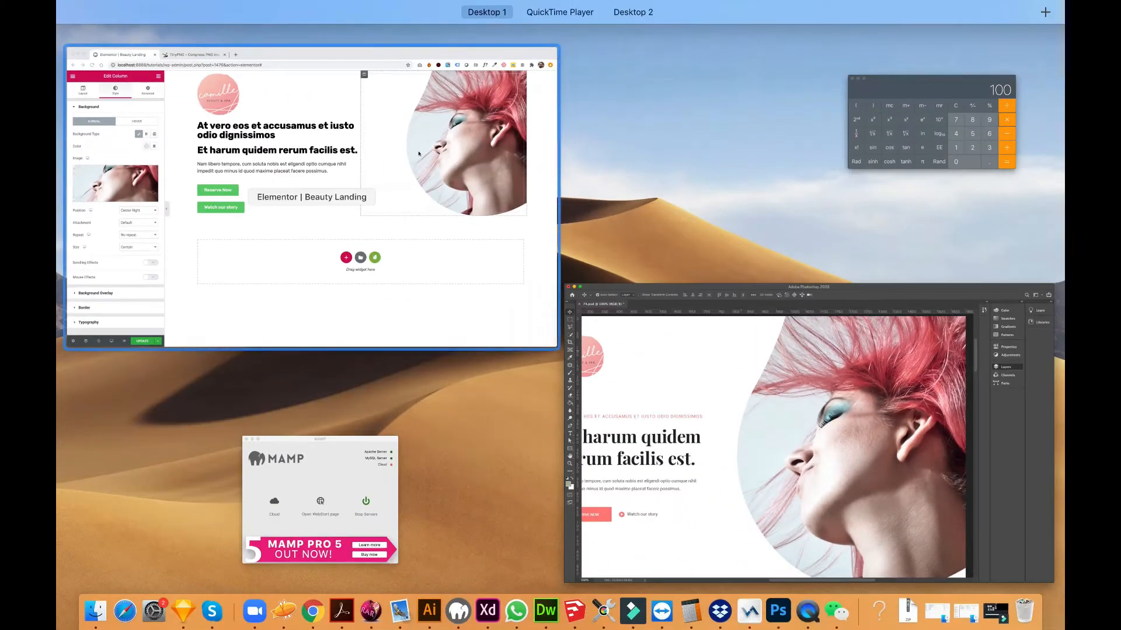
click(158, 123)
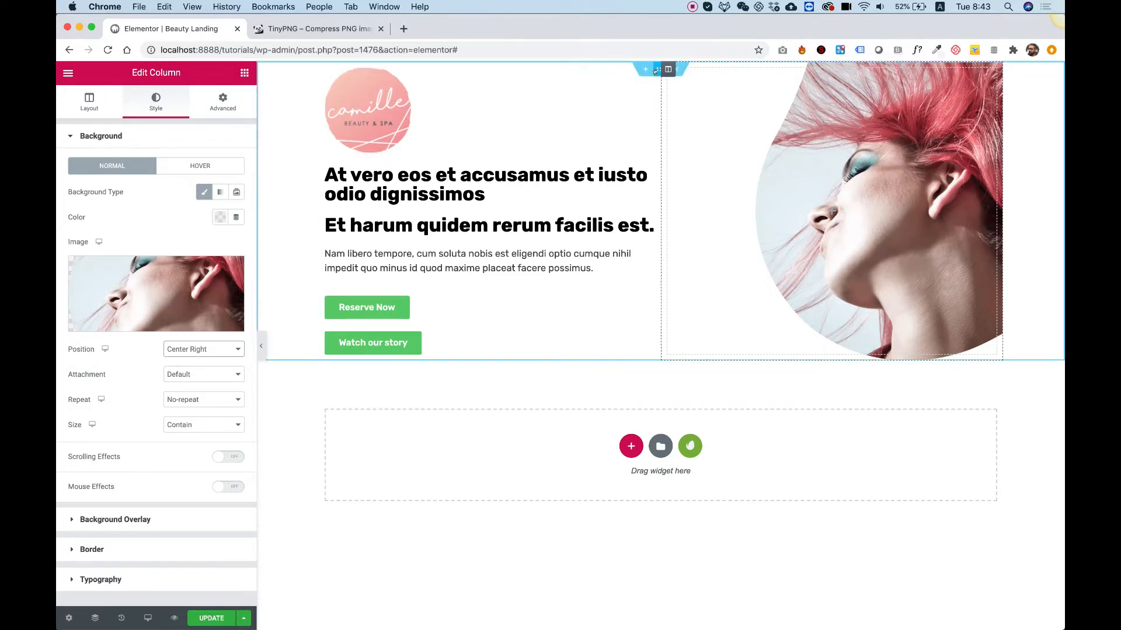
Set the hero section's content width to Full Width, its height to Fit To Screen and its column position to Stretch.
click(655, 70)
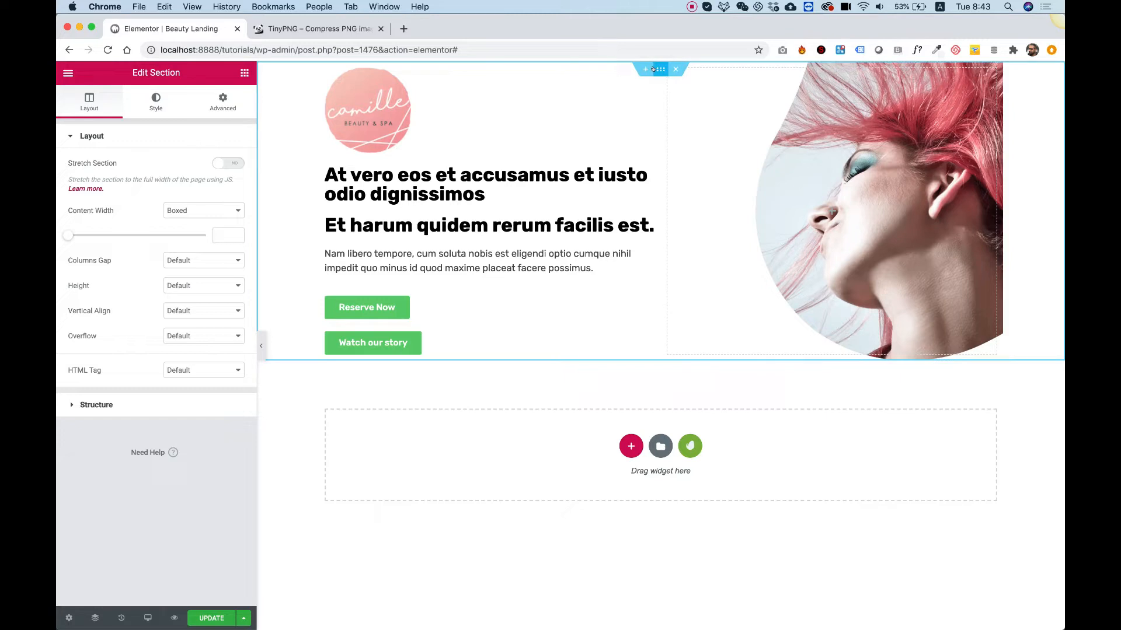
click(168, 211)
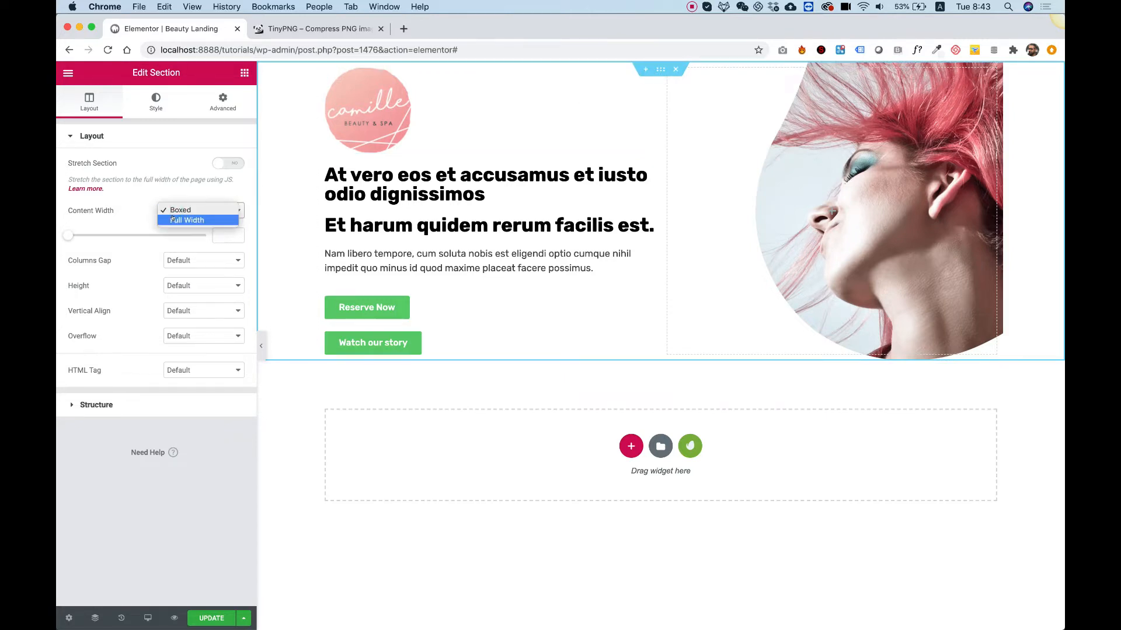
click(187, 220)
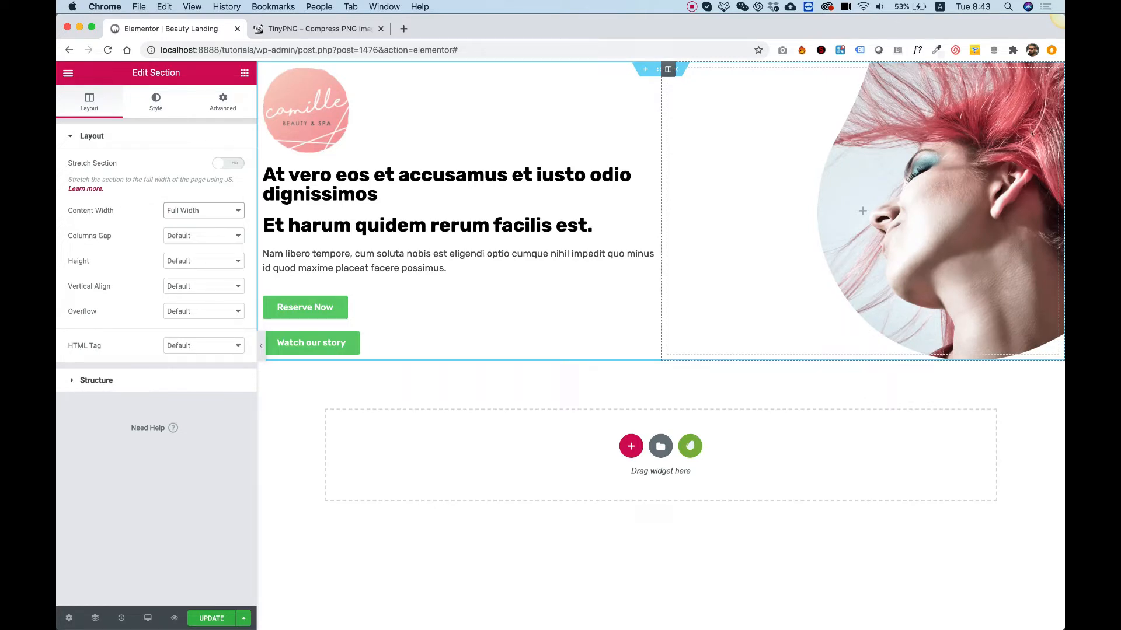
click(181, 260)
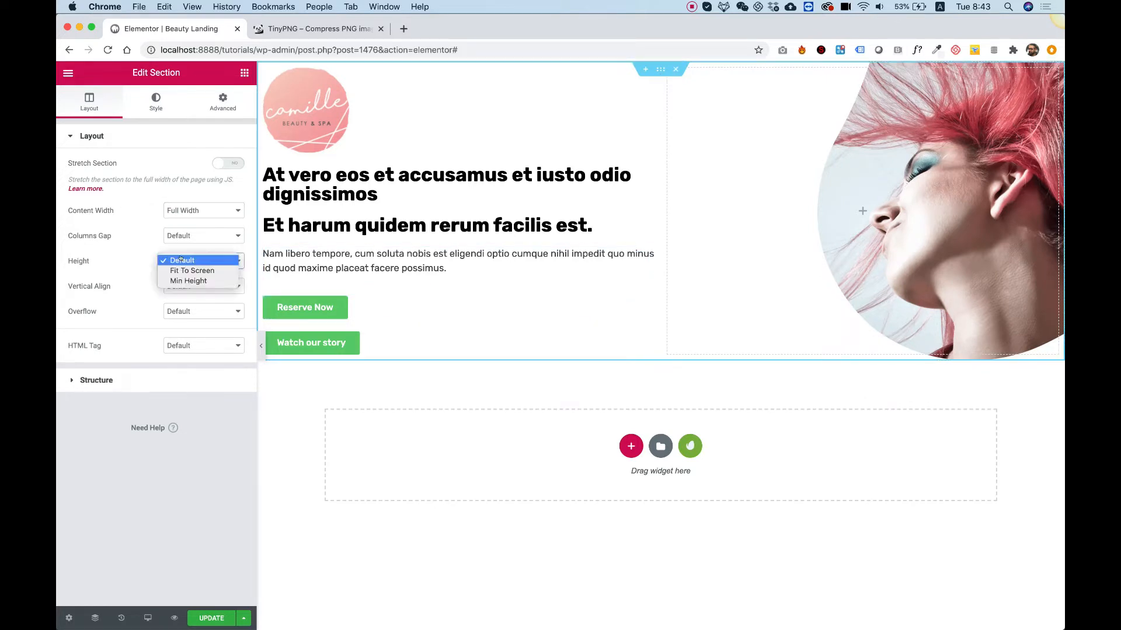
click(184, 271)
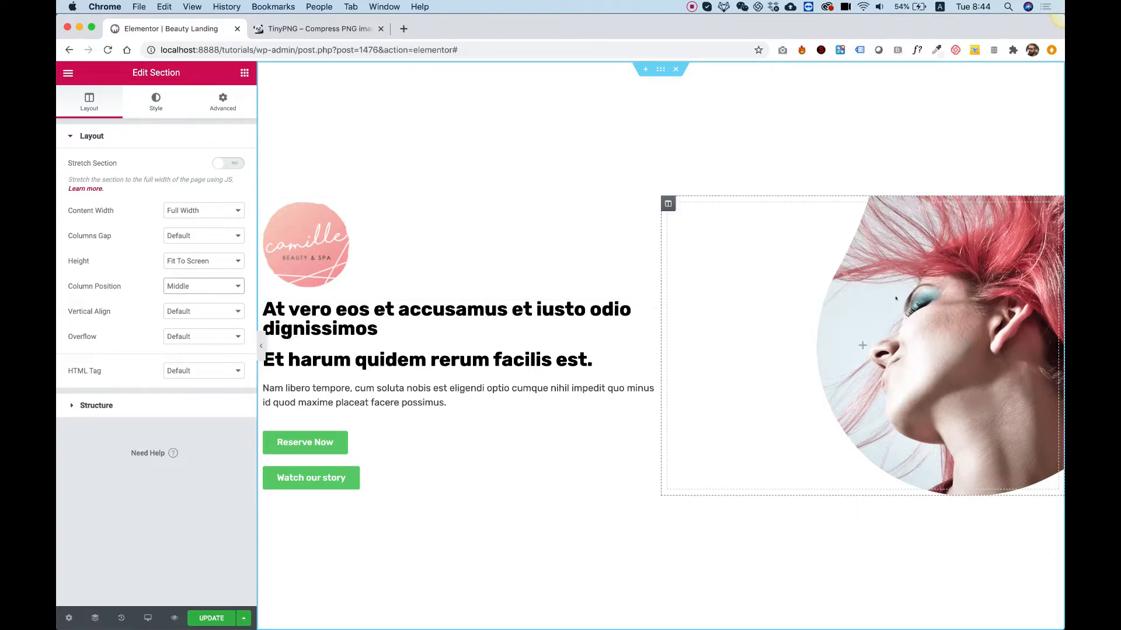
click(198, 286)
click(181, 265)
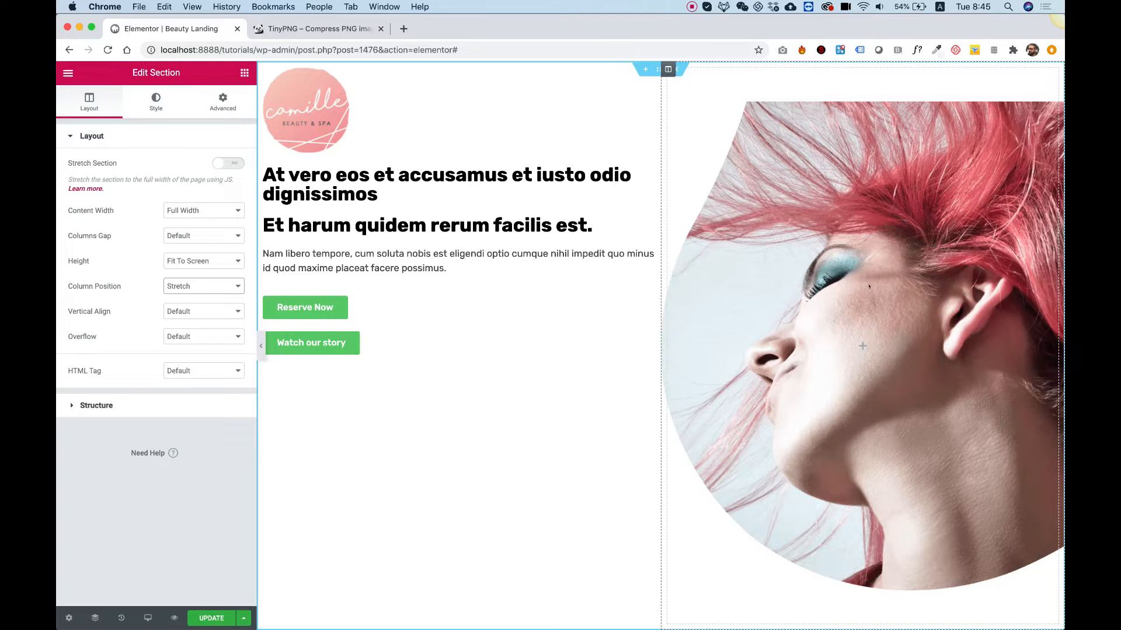
Set the background image position of the hero image column to Top Right.
click(667, 69)
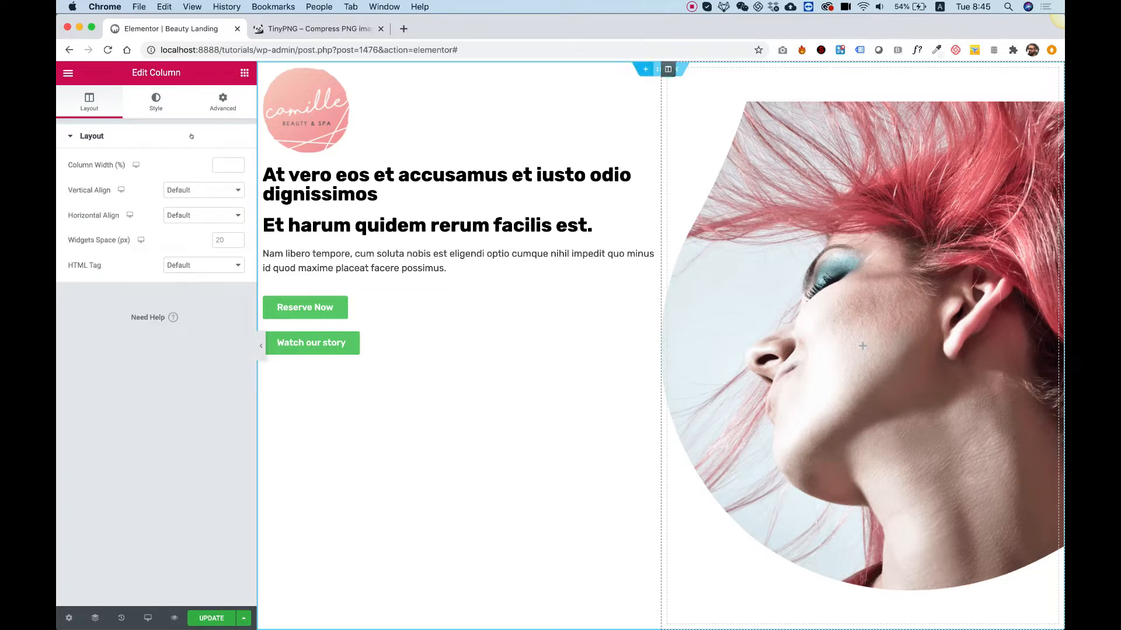
click(147, 105)
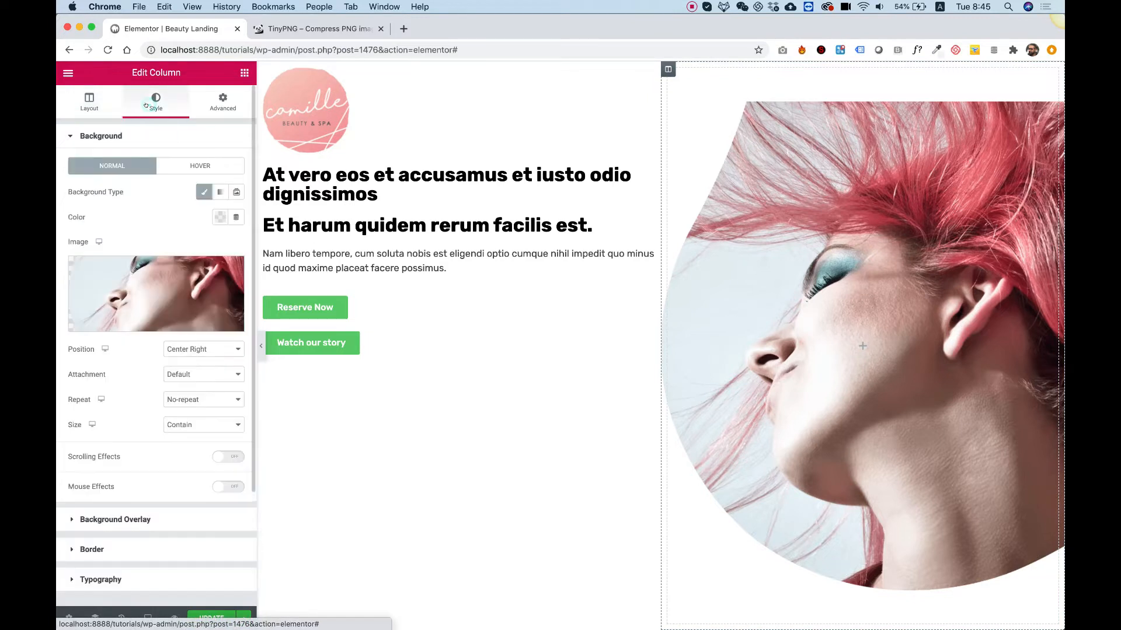
click(182, 350)
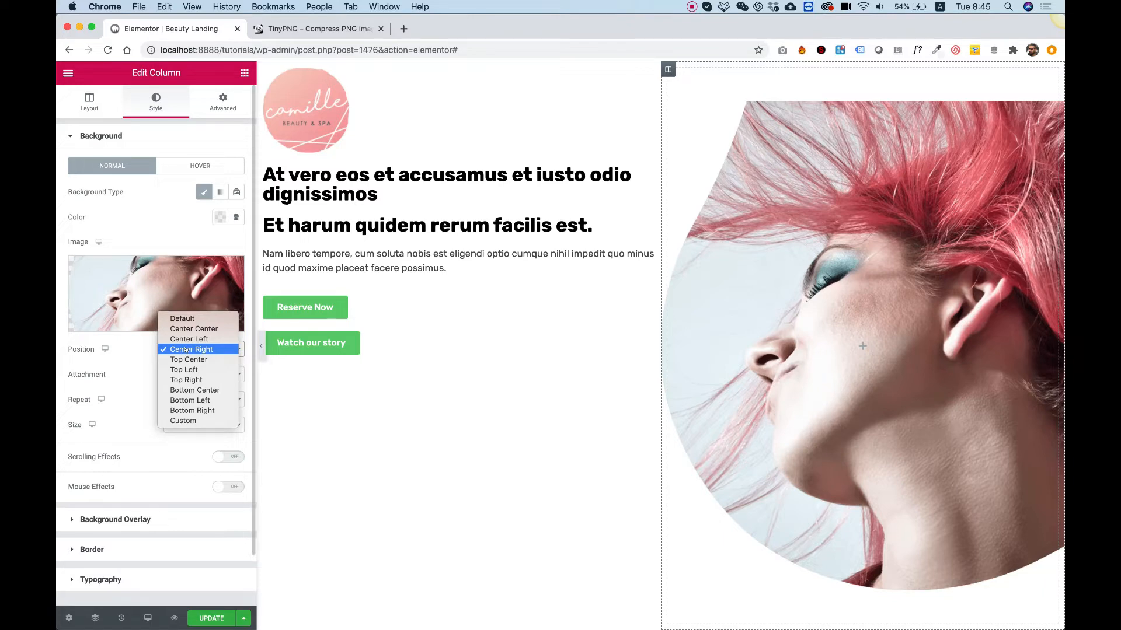
click(187, 380)
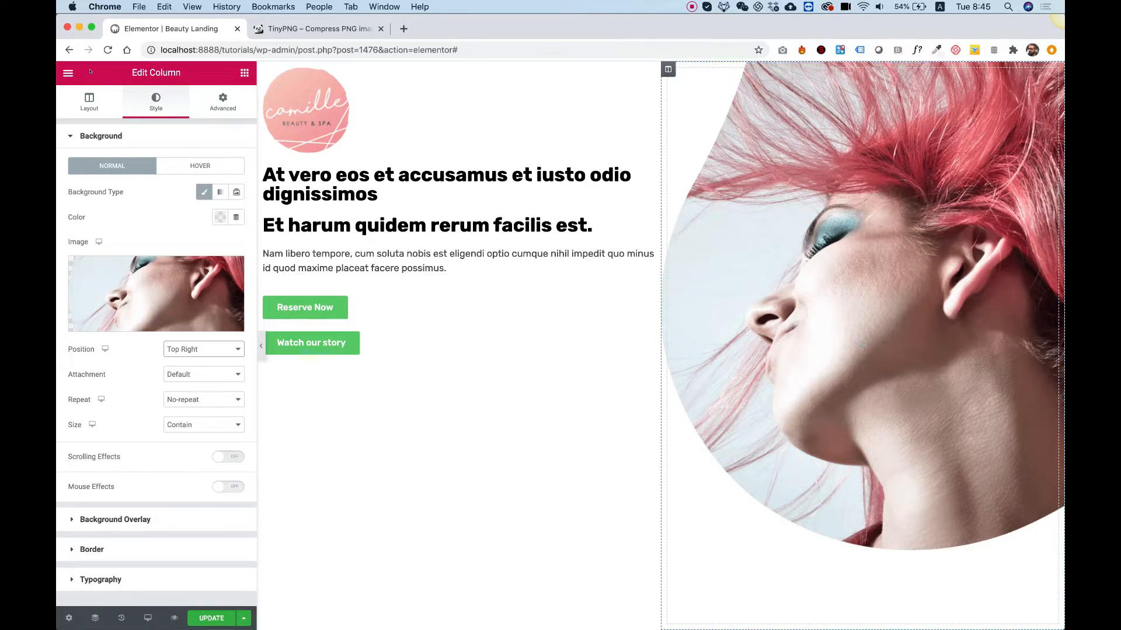
Set the hero image column's width to 60%.
click(667, 70)
click(217, 163)
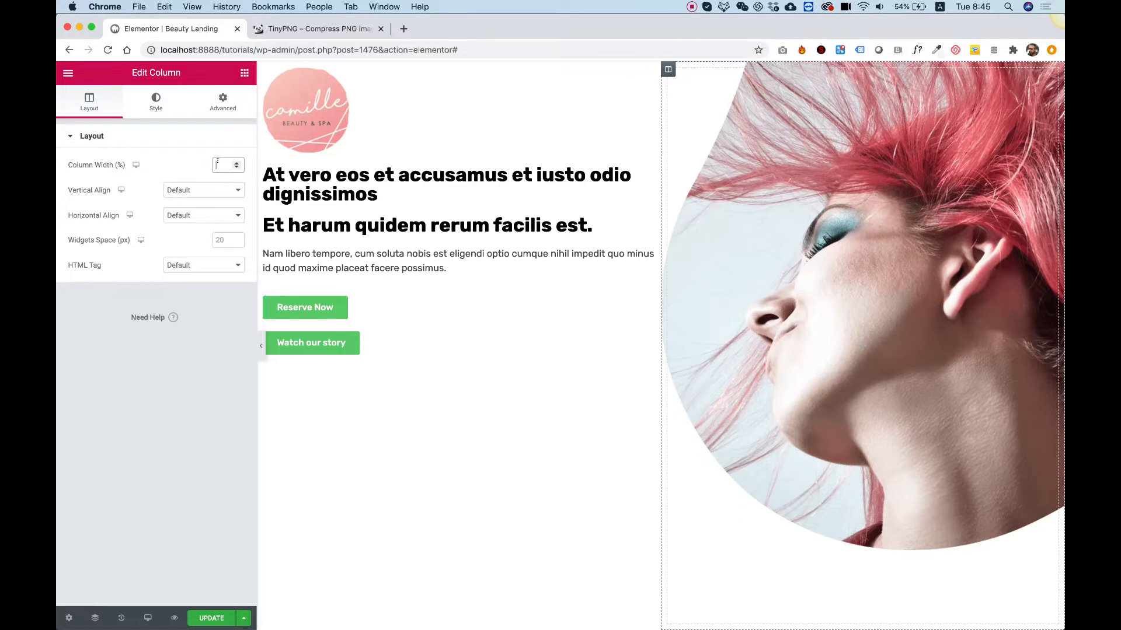
text(60)
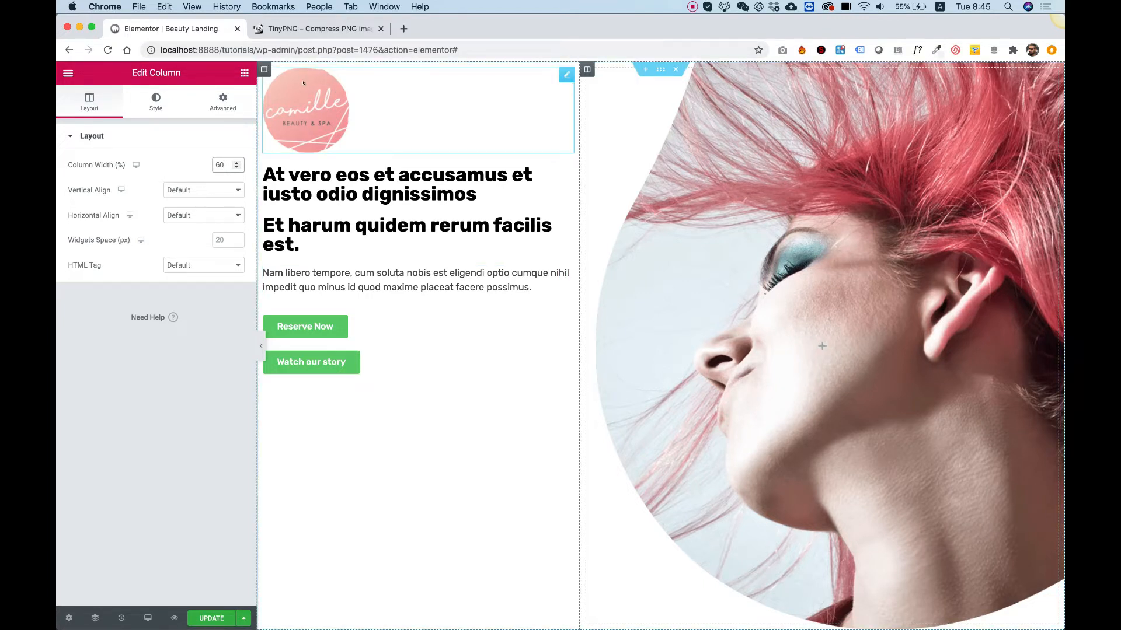
Set the vertical alignment of the column holding the logo, texts and buttons to Middle.
click(263, 69)
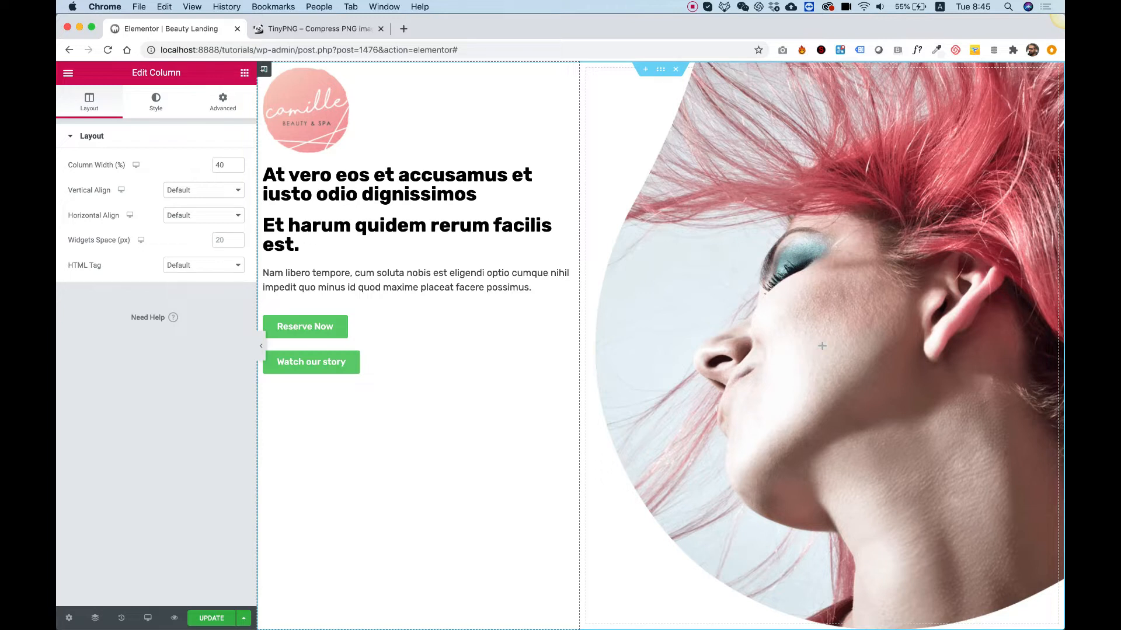
click(199, 190)
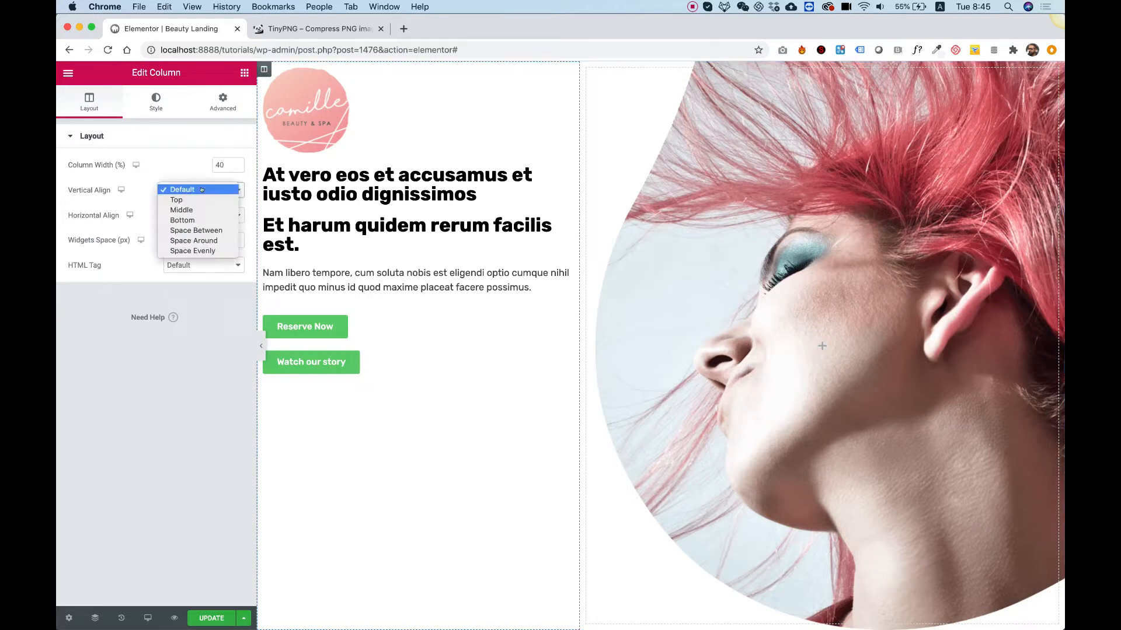
click(199, 210)
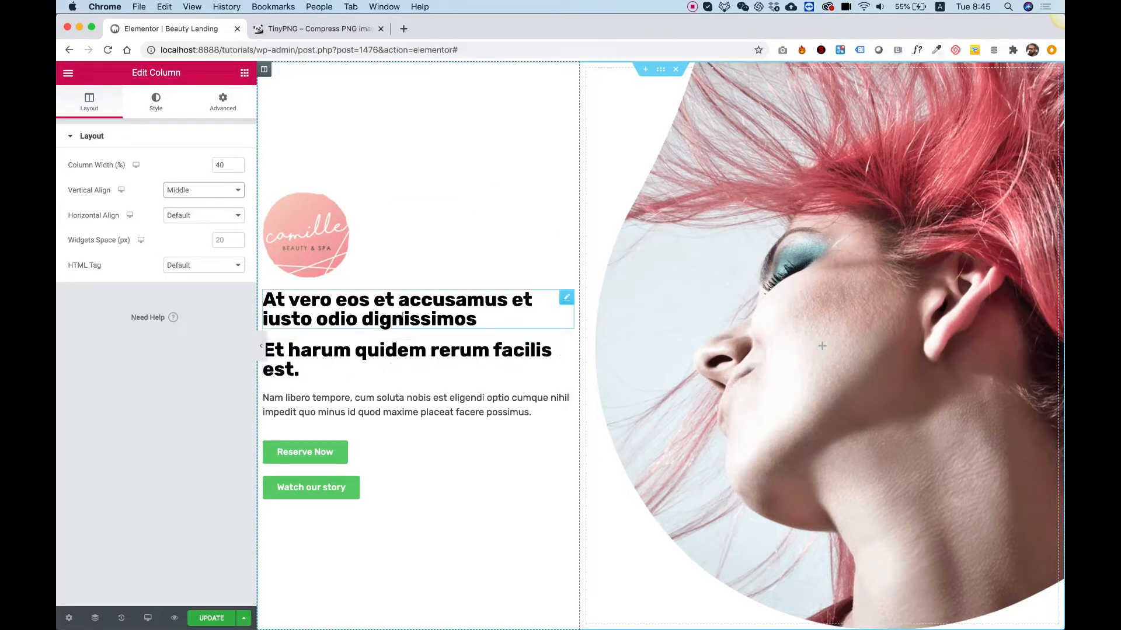
Switch to Photoshop and measure the vertical gap between the logo and the pink subtitle with a rectangular marquee, checking the ruler units.
mouse_move(516, 628)
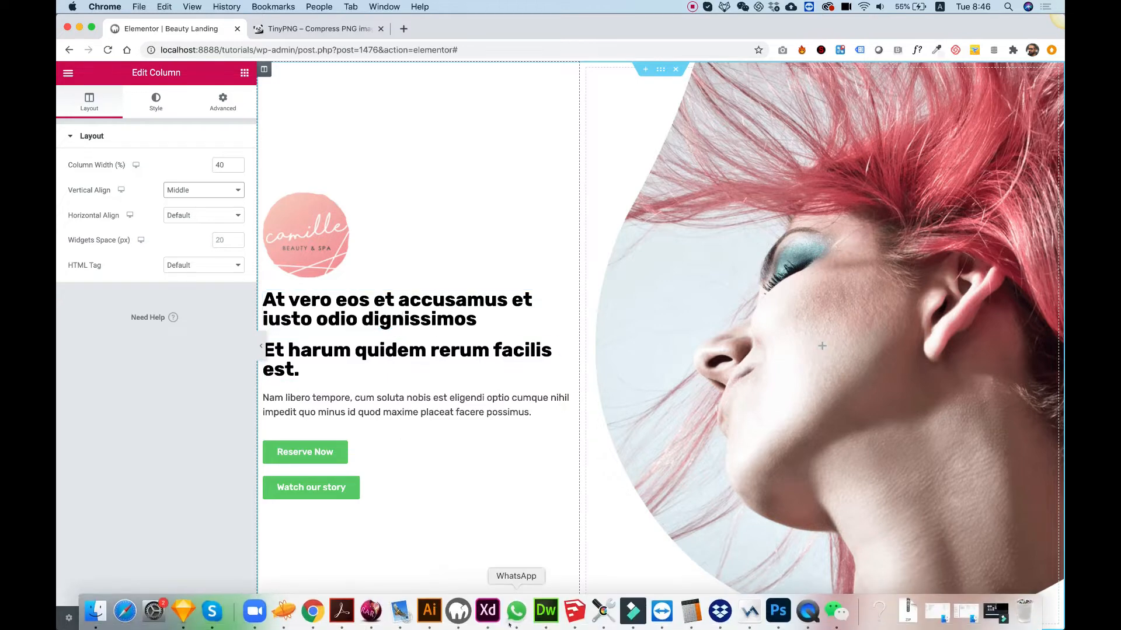
click(778, 611)
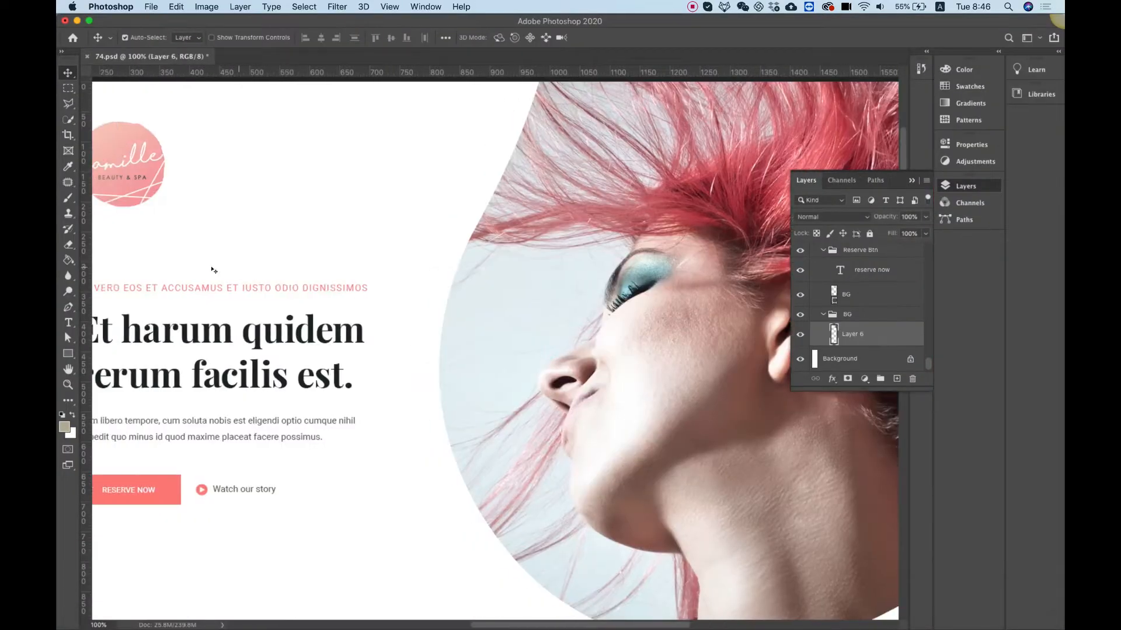
scroll(213, 269, left, 5)
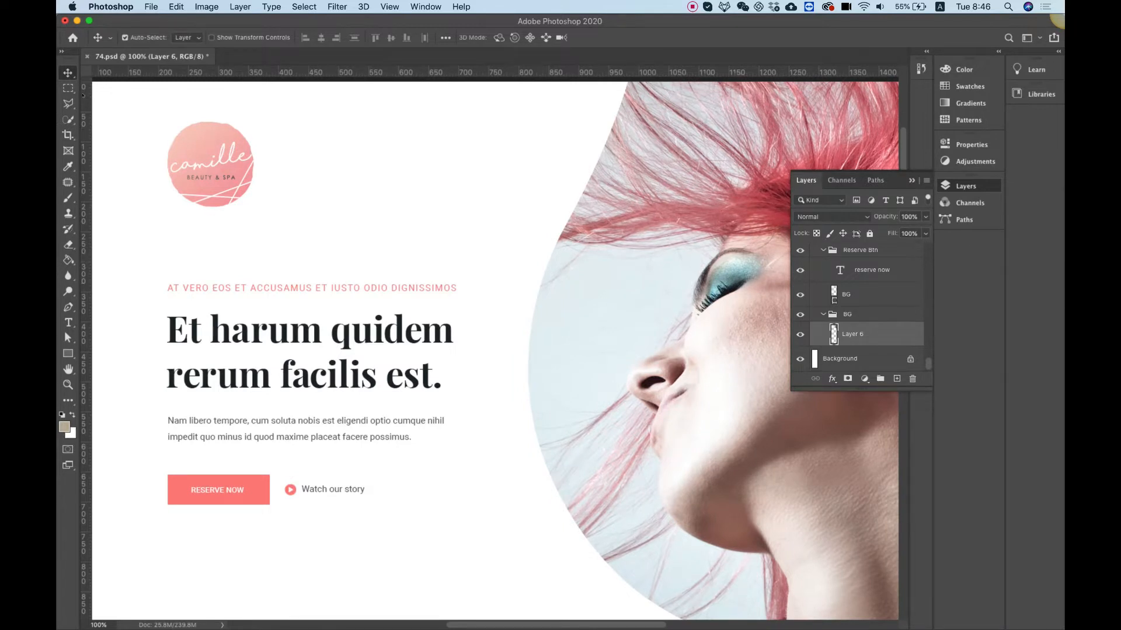
click(69, 88)
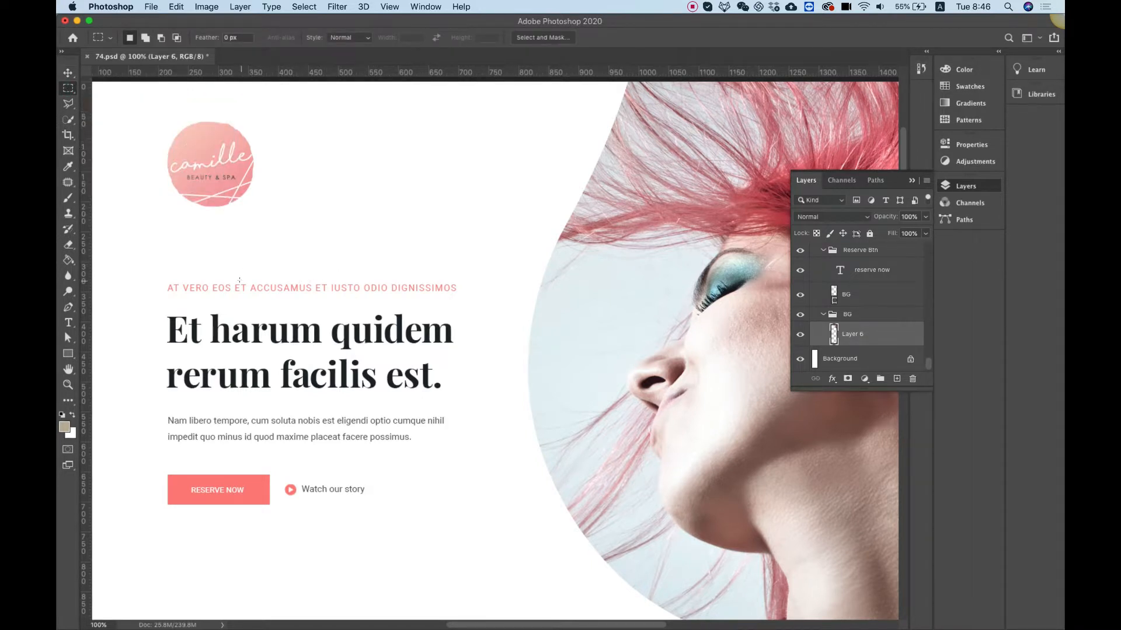
drag(244, 283, 169, 204)
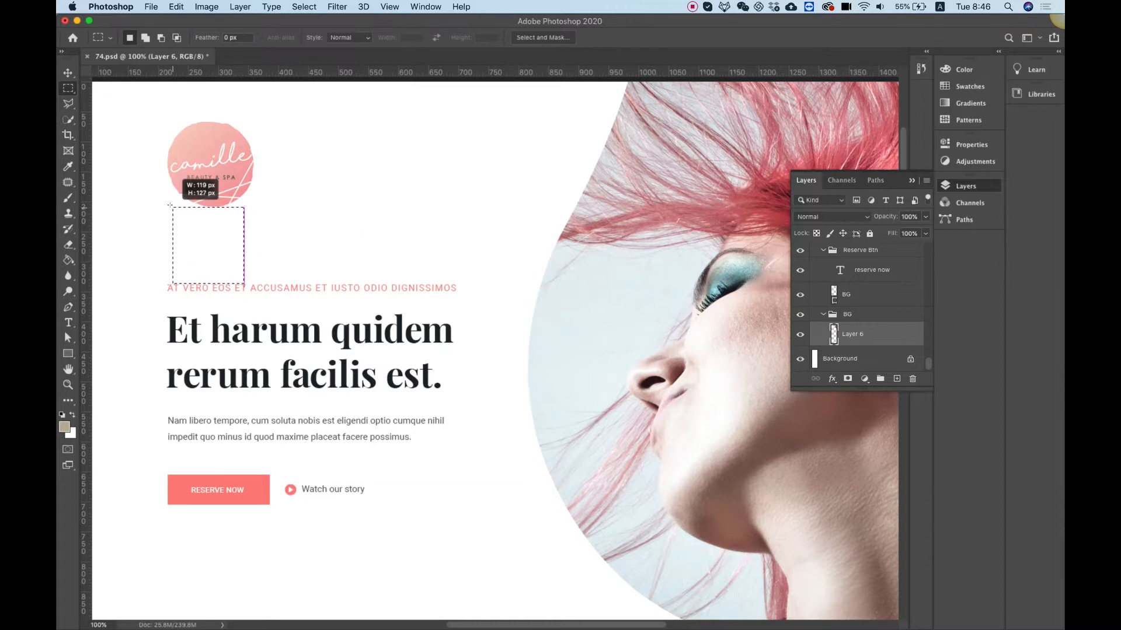
drag(169, 205, 171, 206)
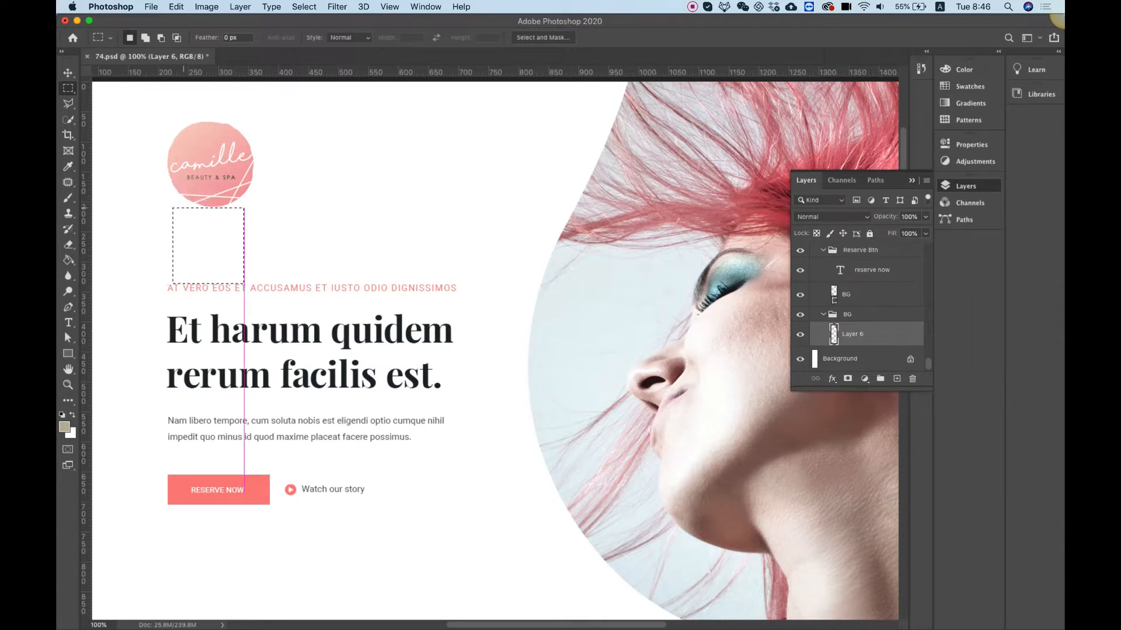
click(303, 198)
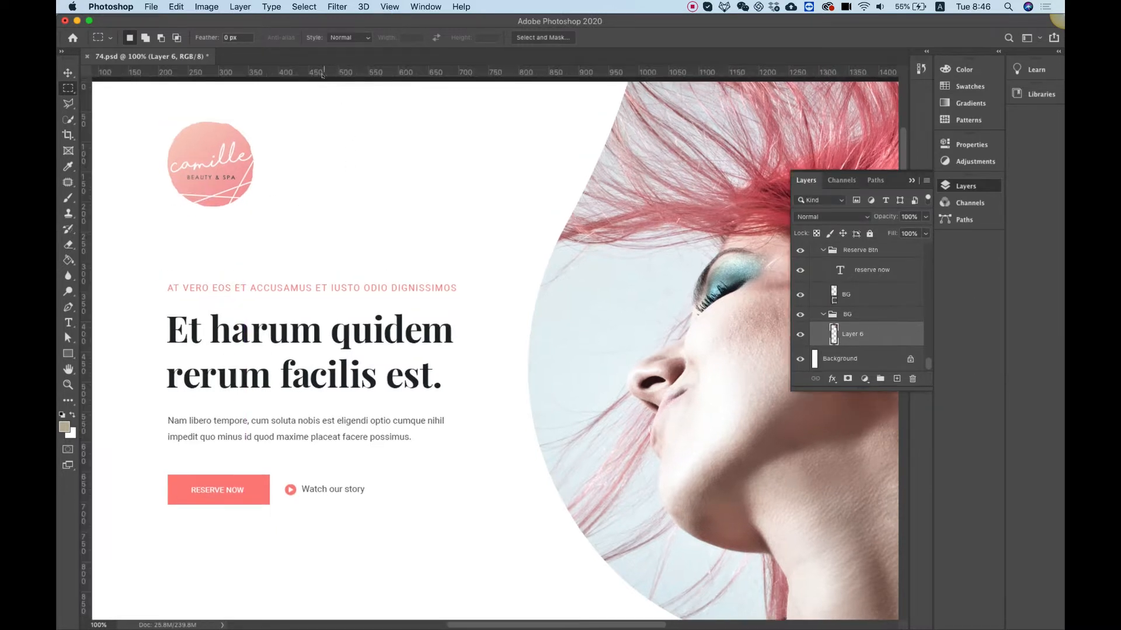
right_click(328, 72)
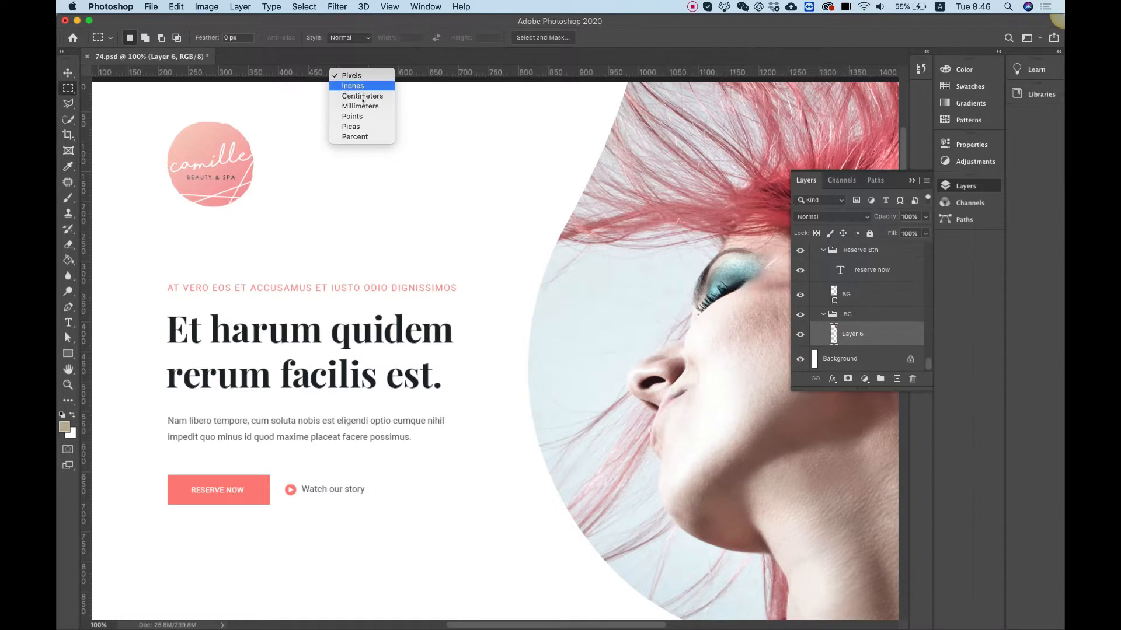
click(281, 154)
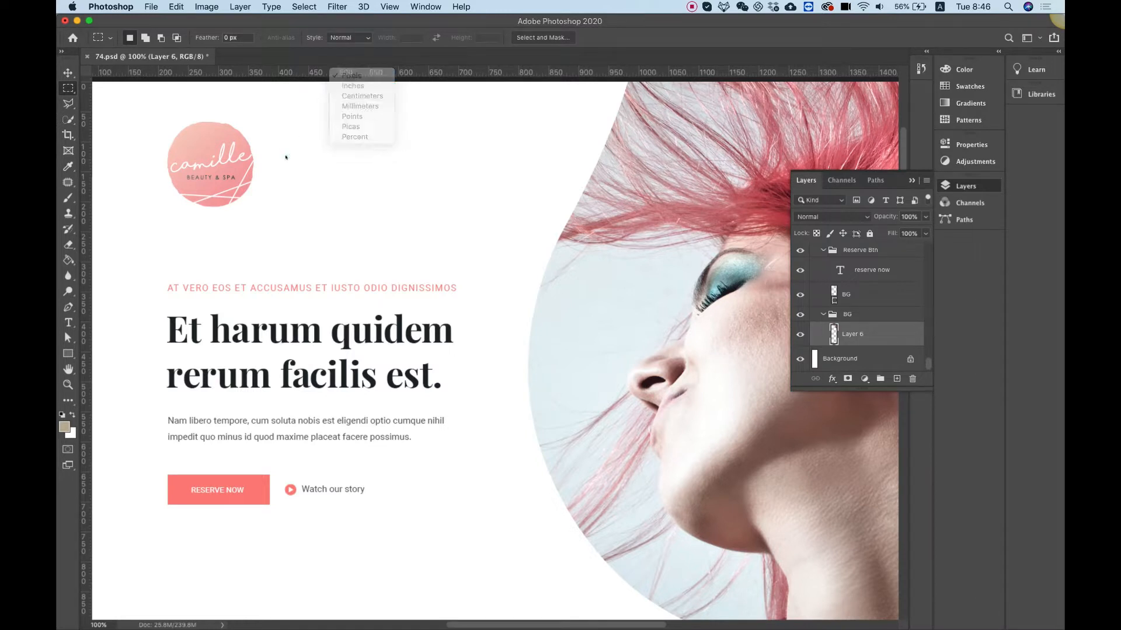
drag(243, 284, 172, 206)
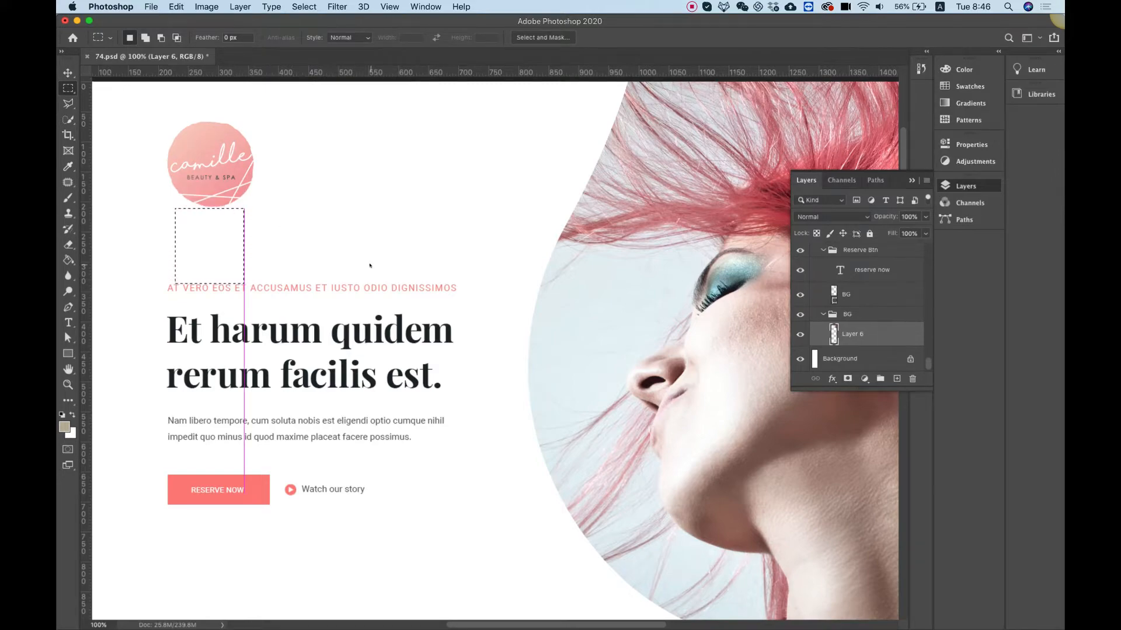
Return to the Elementor page, unlink the logo image's padding values and set its bottom padding to 126 px.
key(ctrl+Up)
click(357, 256)
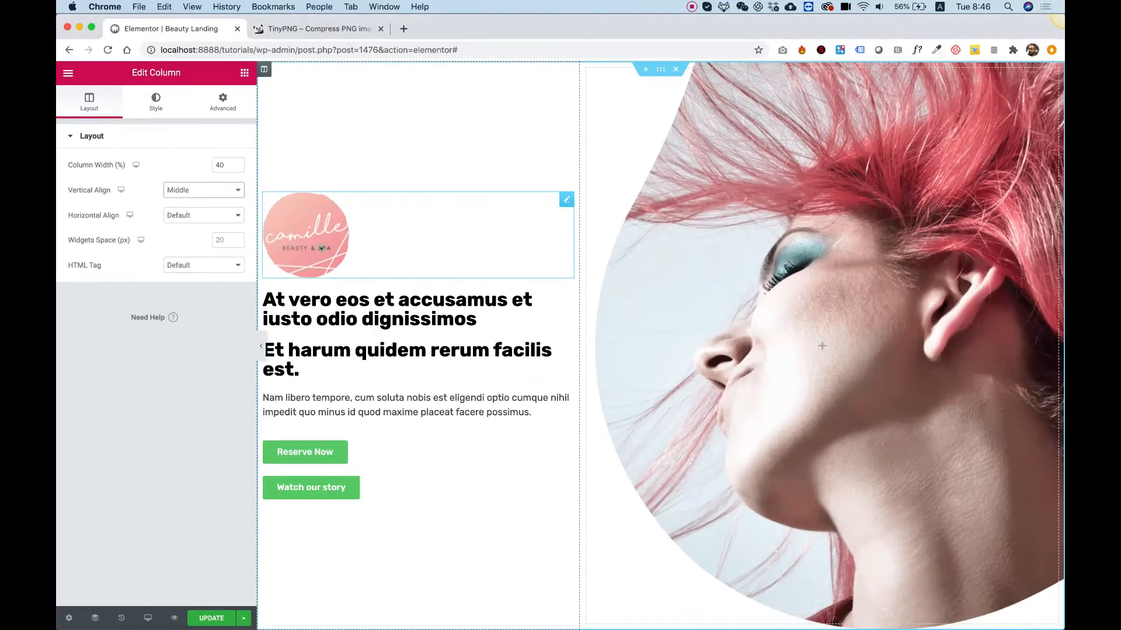
click(320, 248)
click(223, 102)
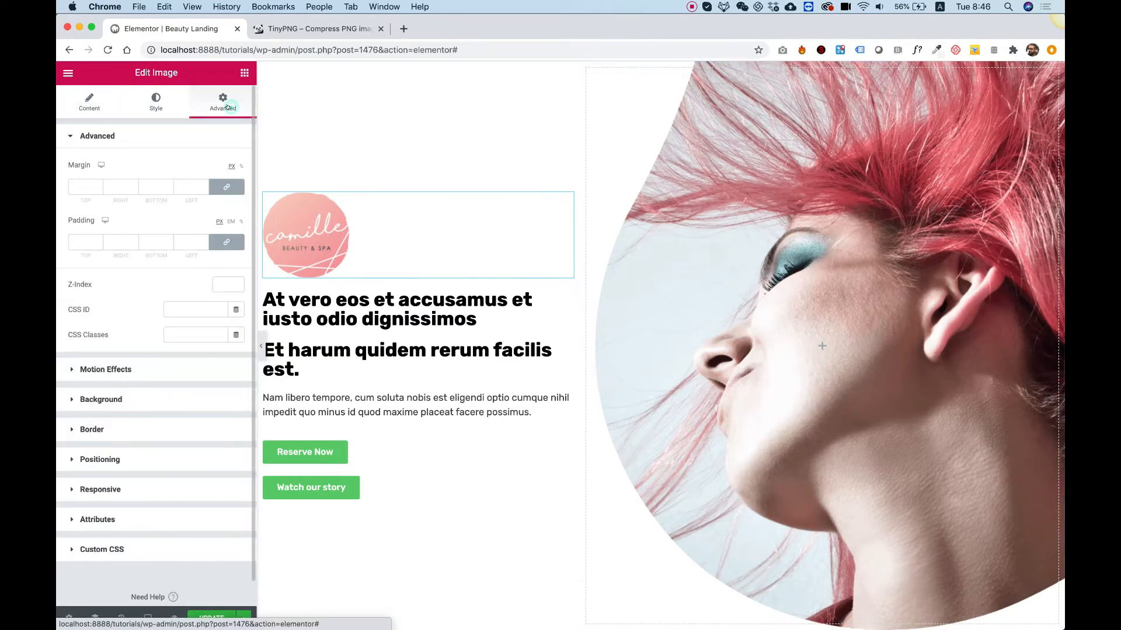
click(227, 242)
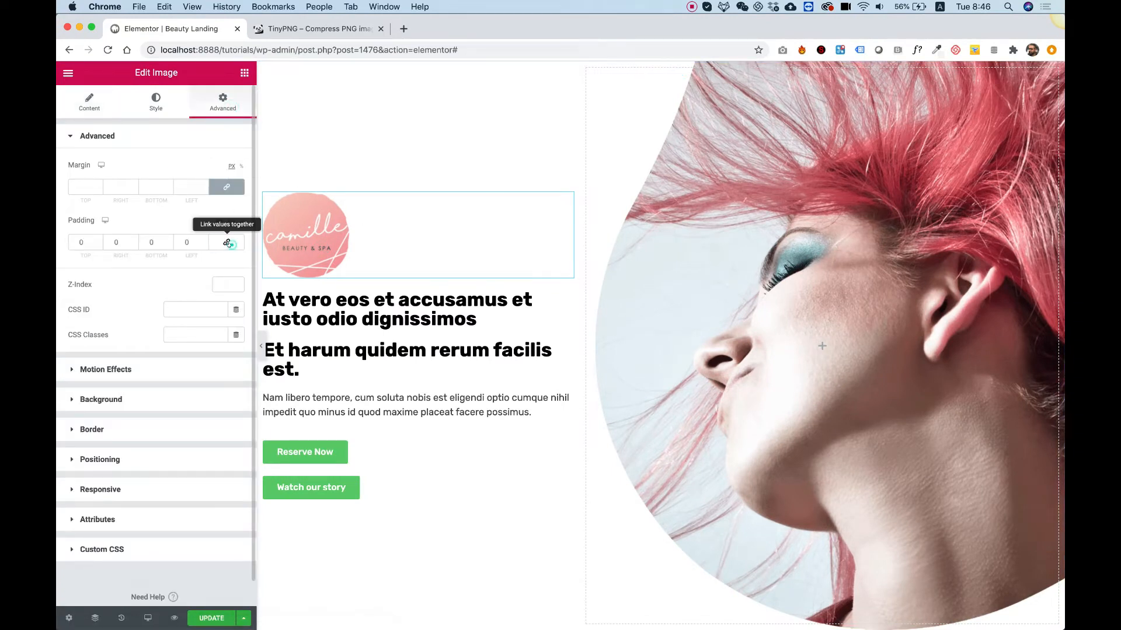
double_click(152, 242)
text(126)
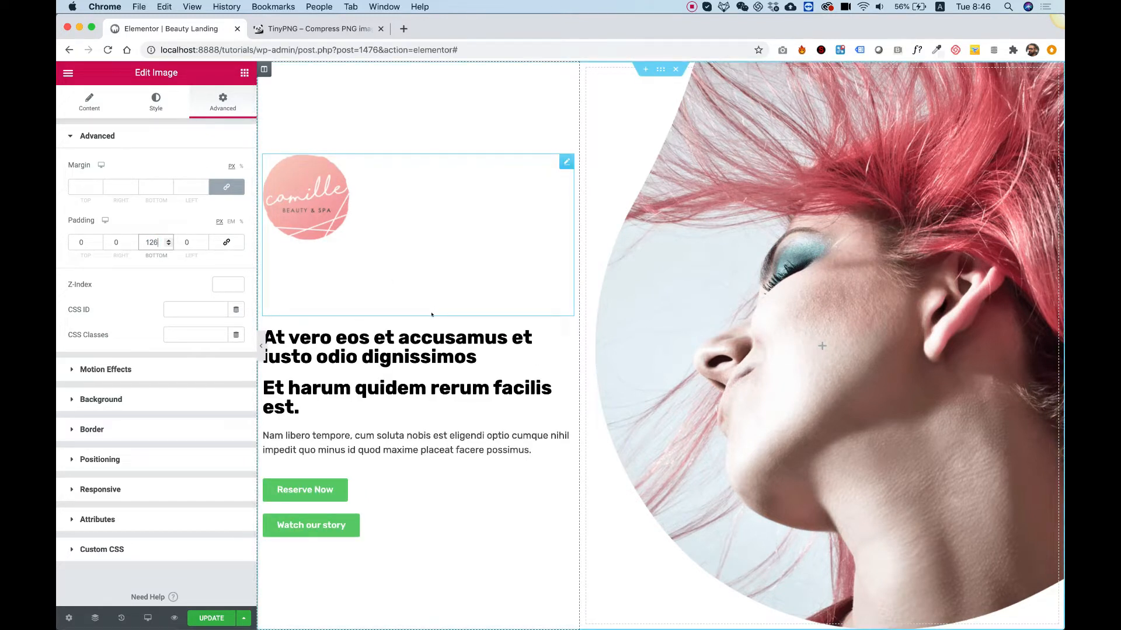
Set the HTML tag of the "At vero eos et accusamus" subtitle heading to H3.
click(380, 345)
mouse_move(392, 623)
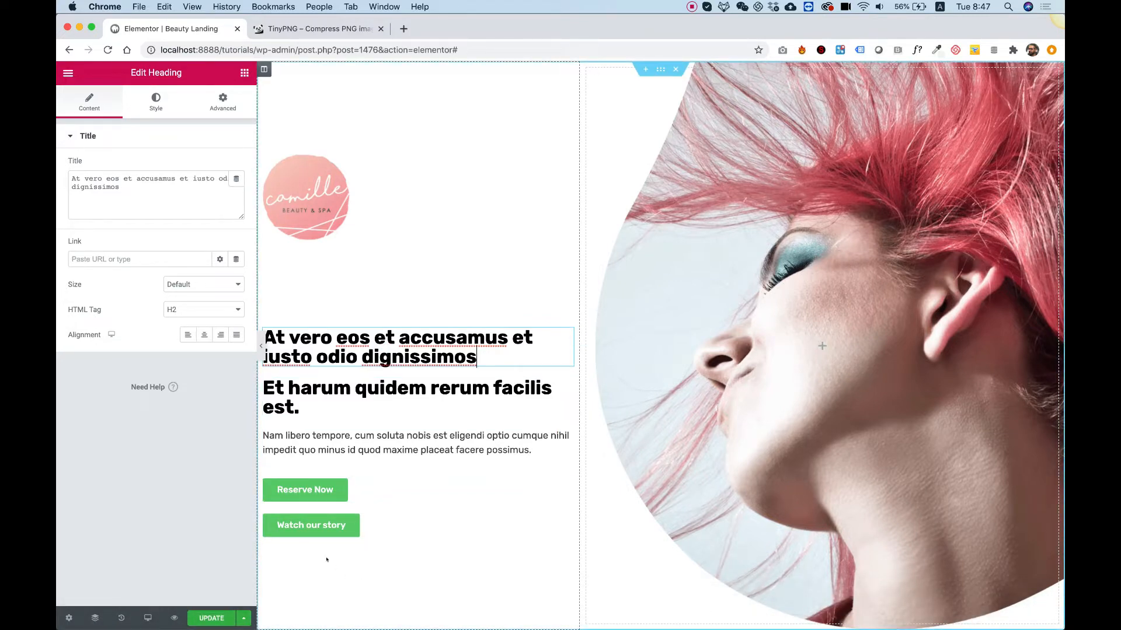
mouse_move(551, 629)
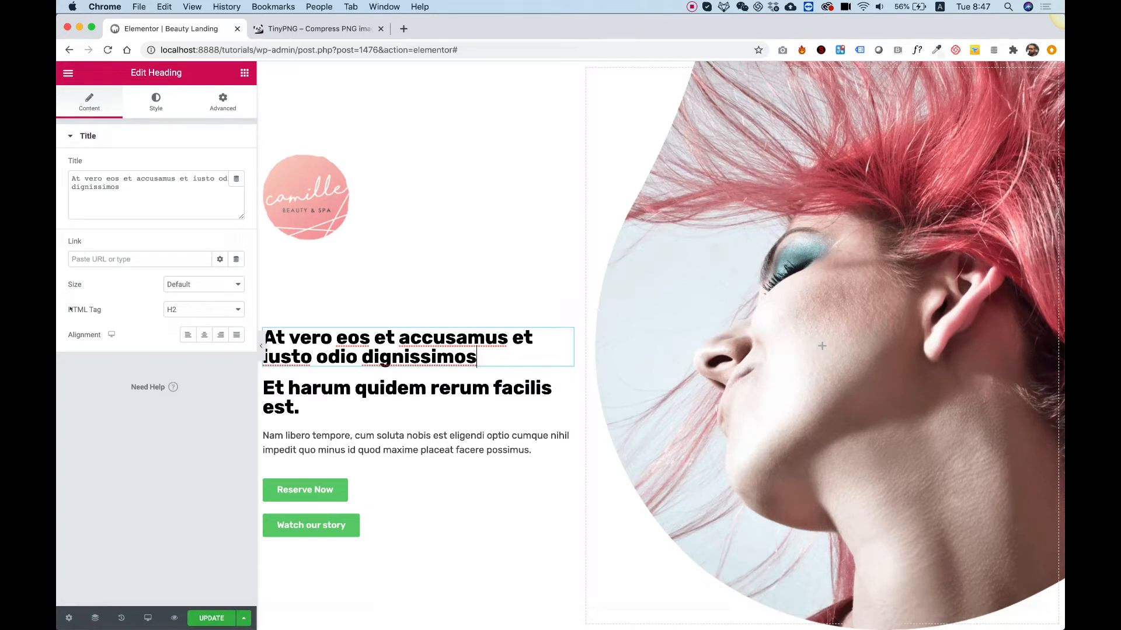
click(187, 309)
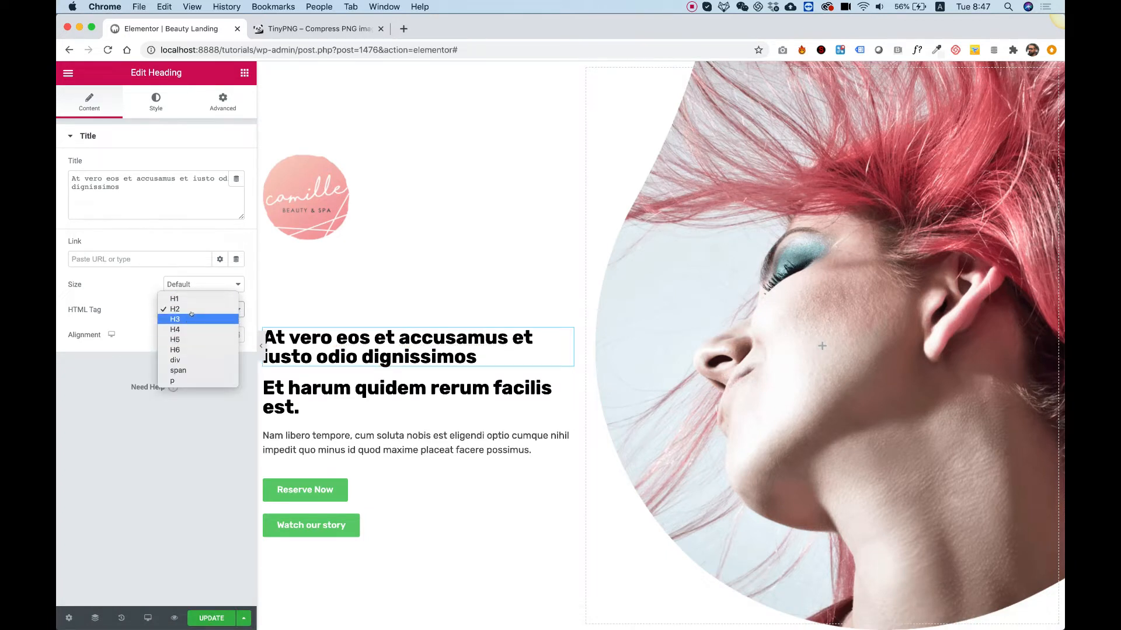
click(187, 330)
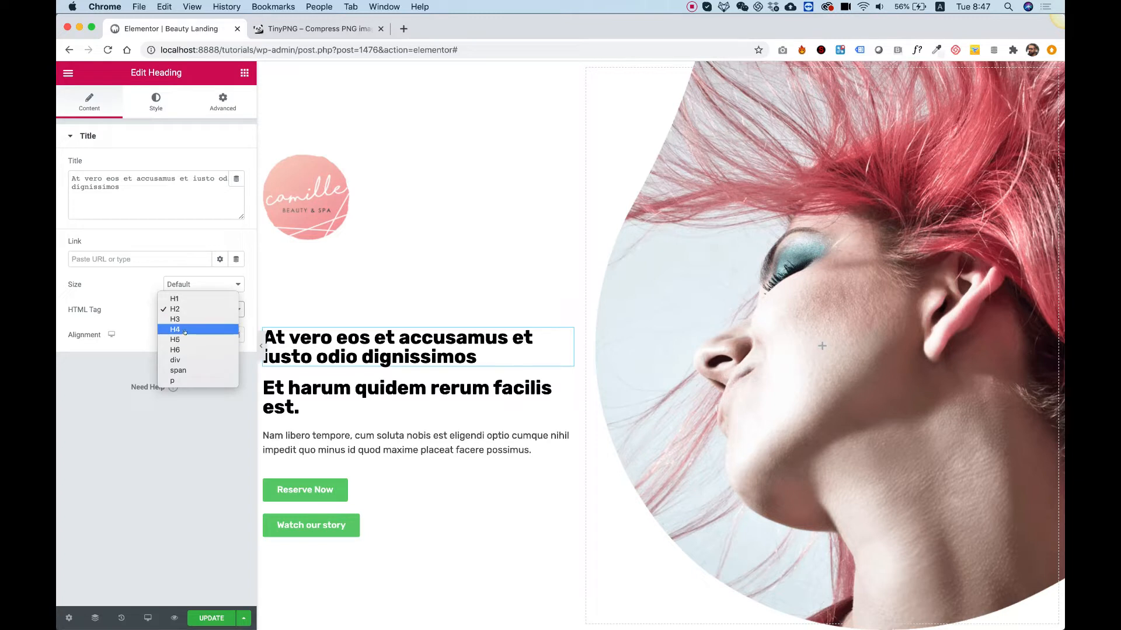
click(184, 316)
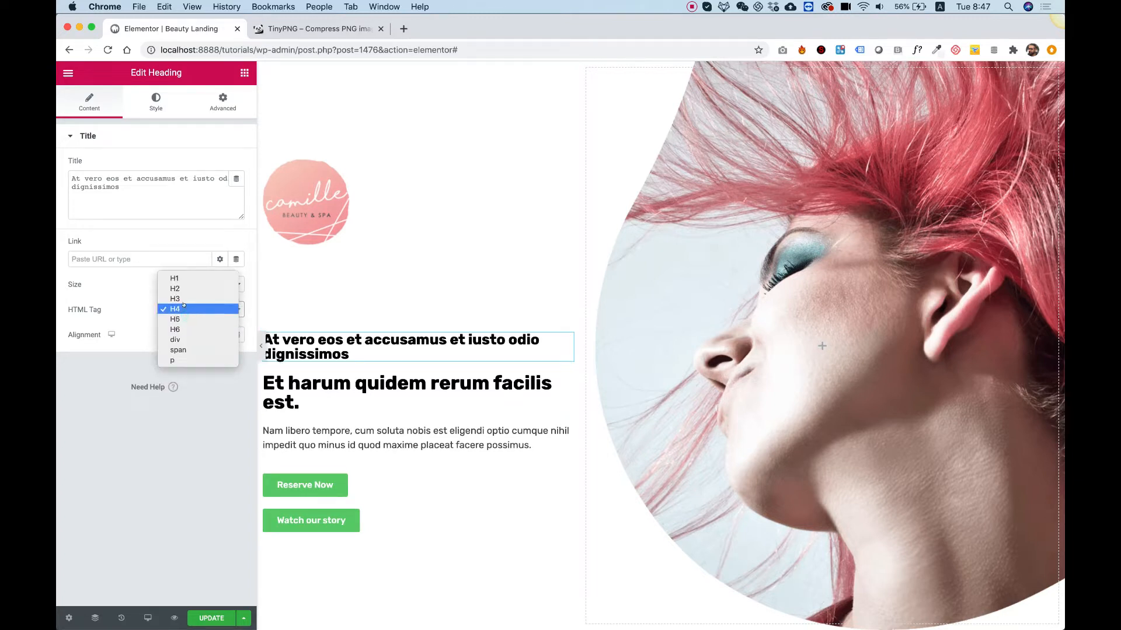
click(184, 298)
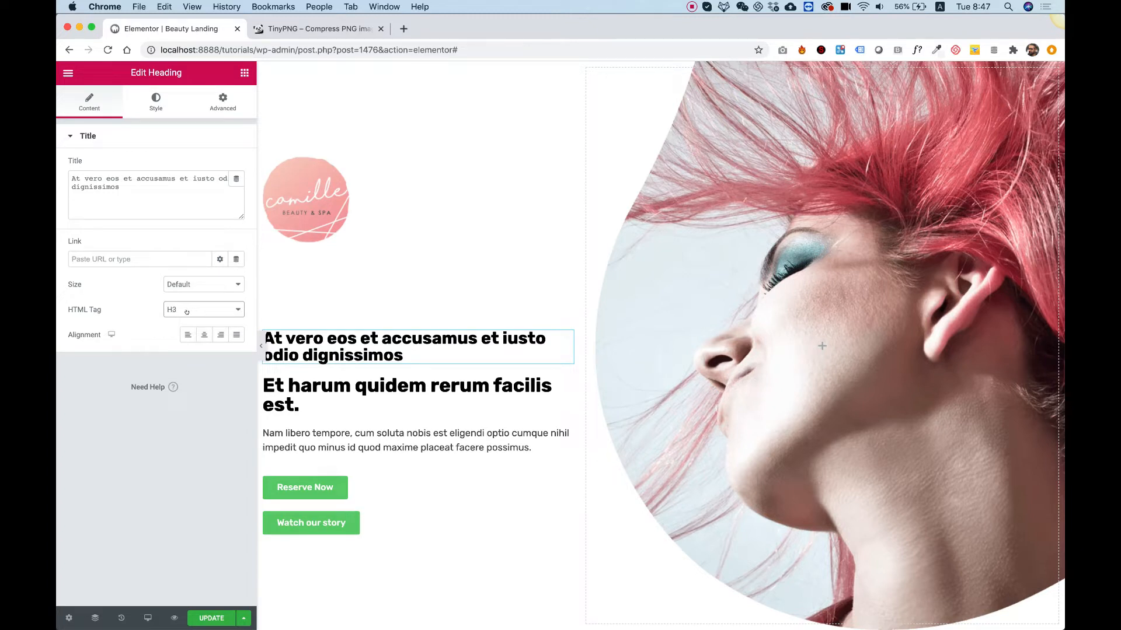
Set the HTML tag of the "Et harum quidem rerum facilis est." heading to H1.
click(304, 388)
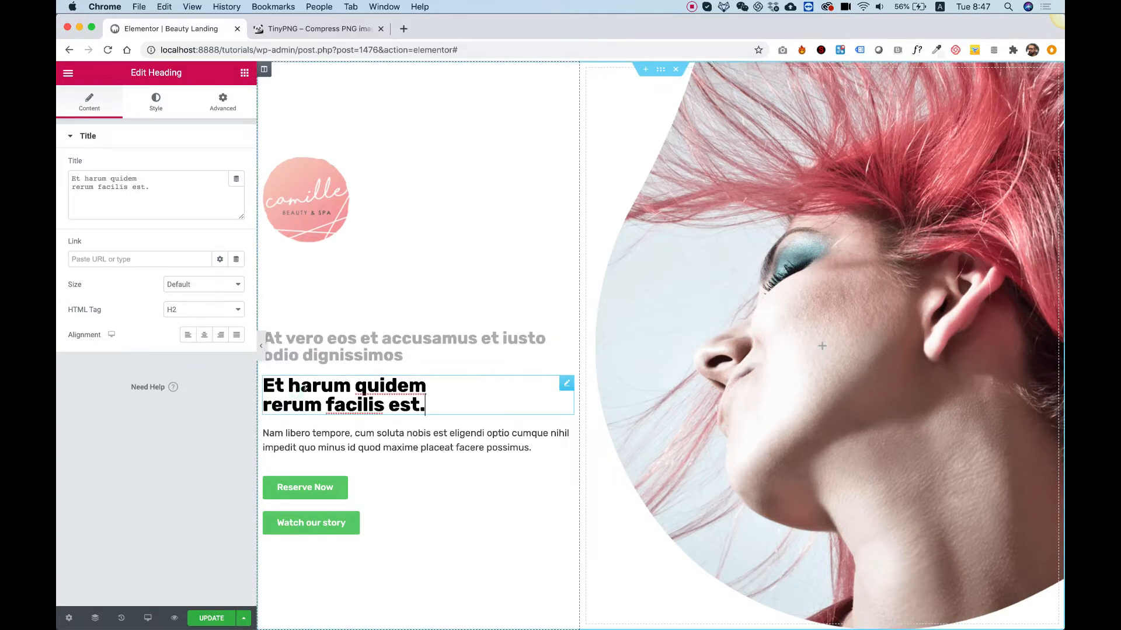
click(173, 309)
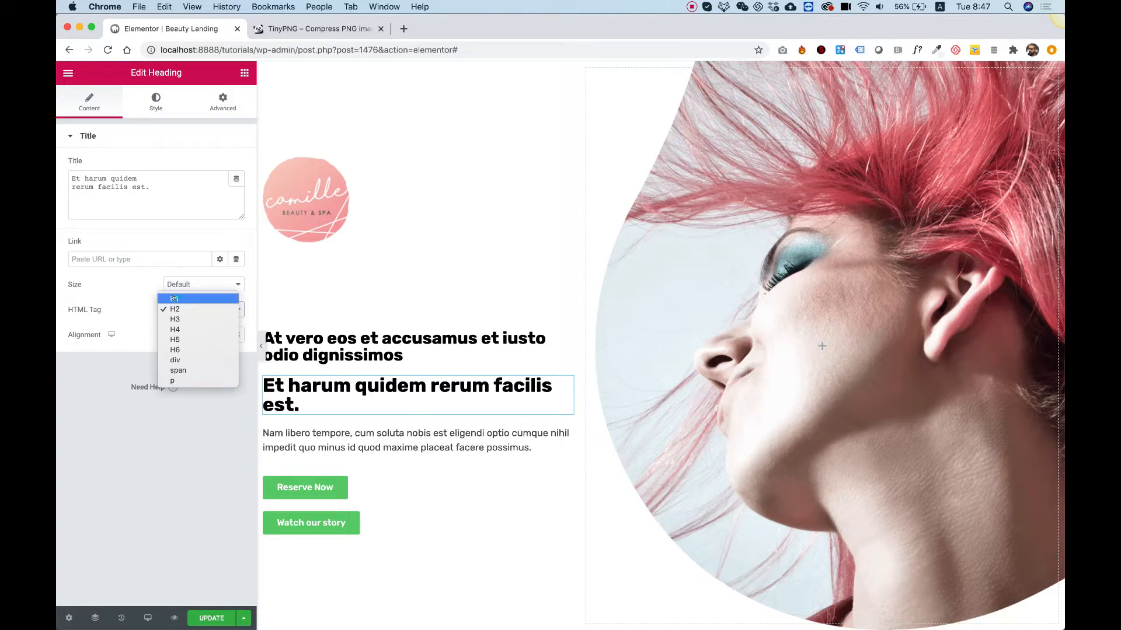
click(174, 299)
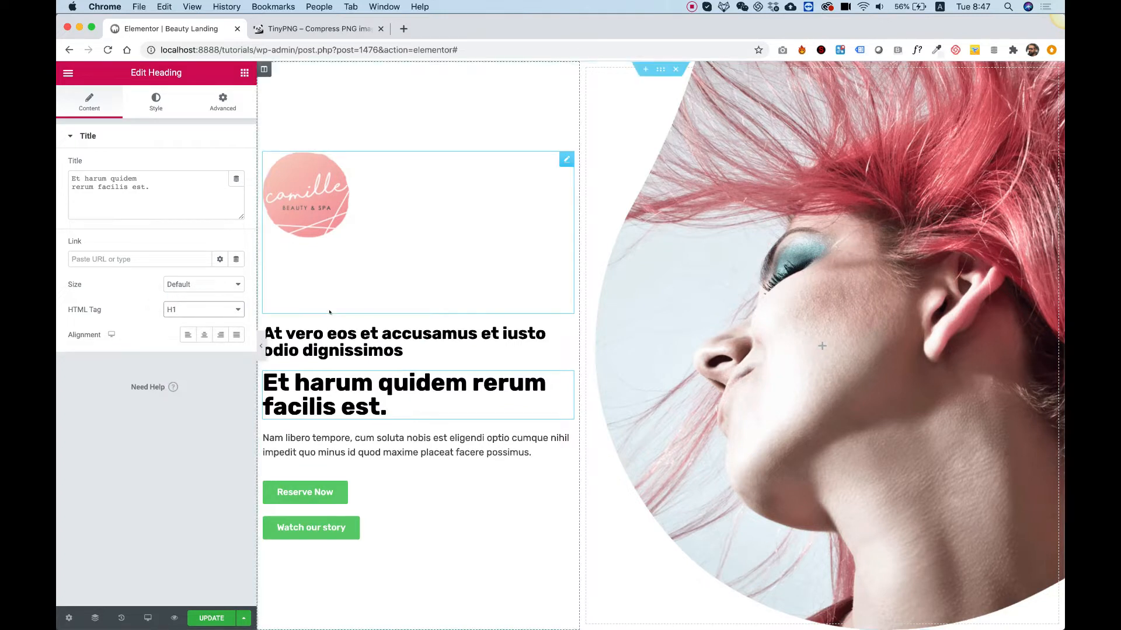
Select the "At vero eos" subtitle heading again and review its HTML tag options.
click(330, 337)
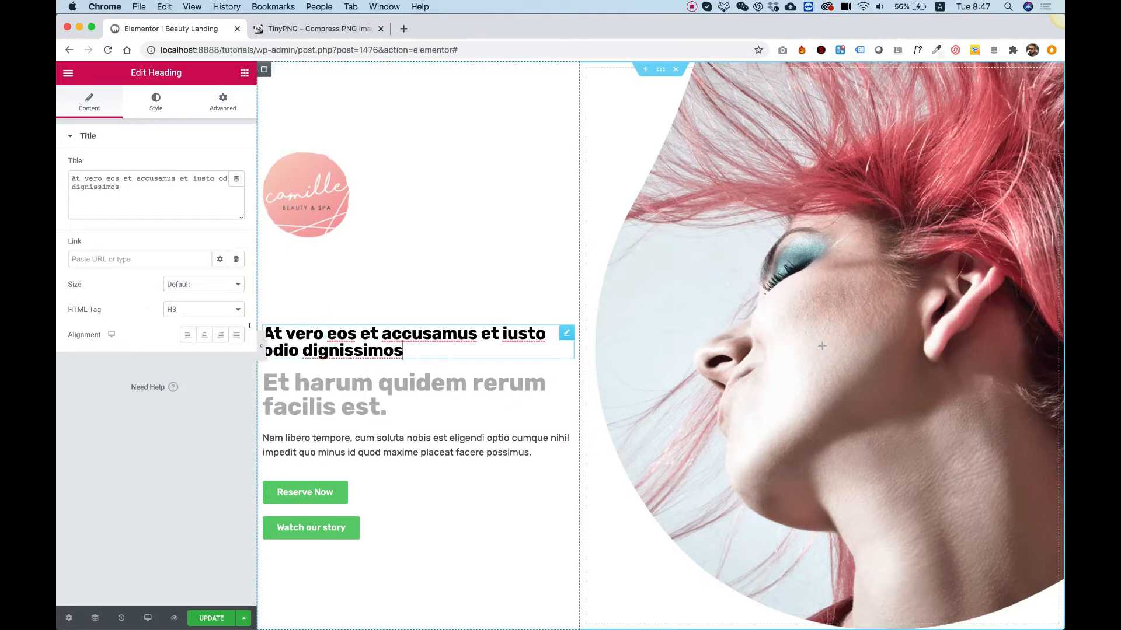
click(192, 310)
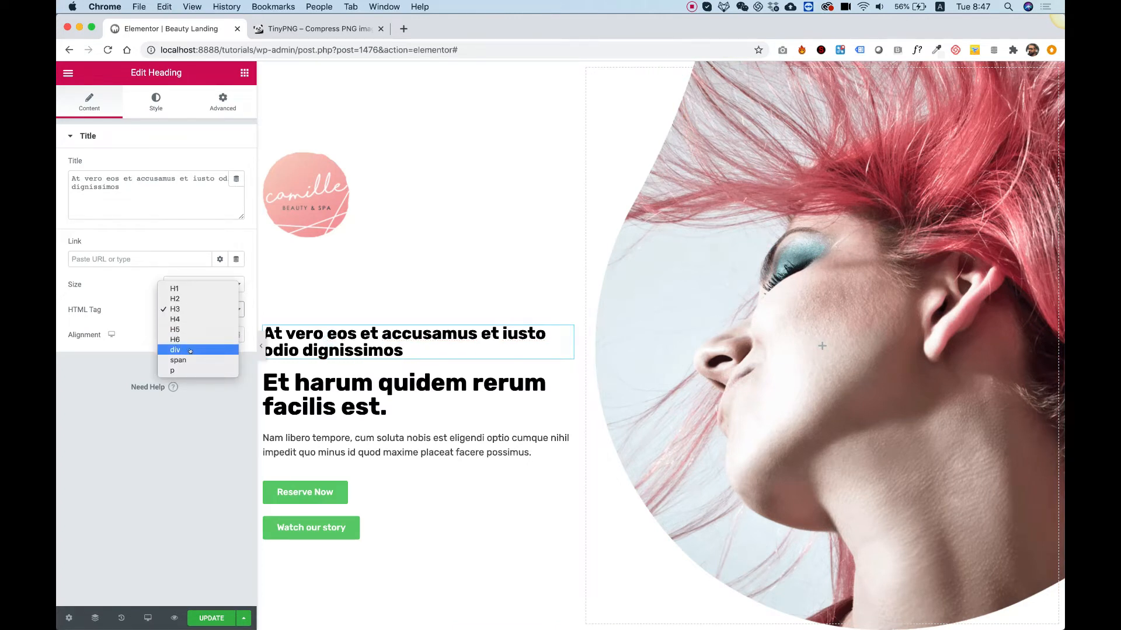
click(161, 513)
Switch to Photoshop, clear the marquee selection and copy the pink subtitle's text color code, ff817e.
mouse_move(370, 628)
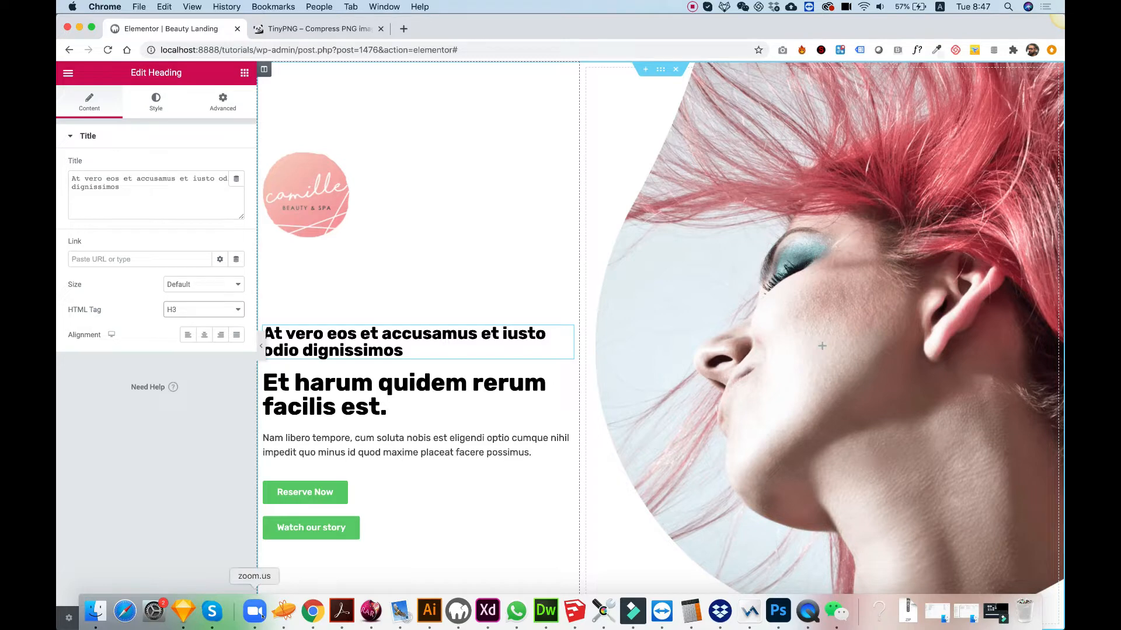
click(778, 613)
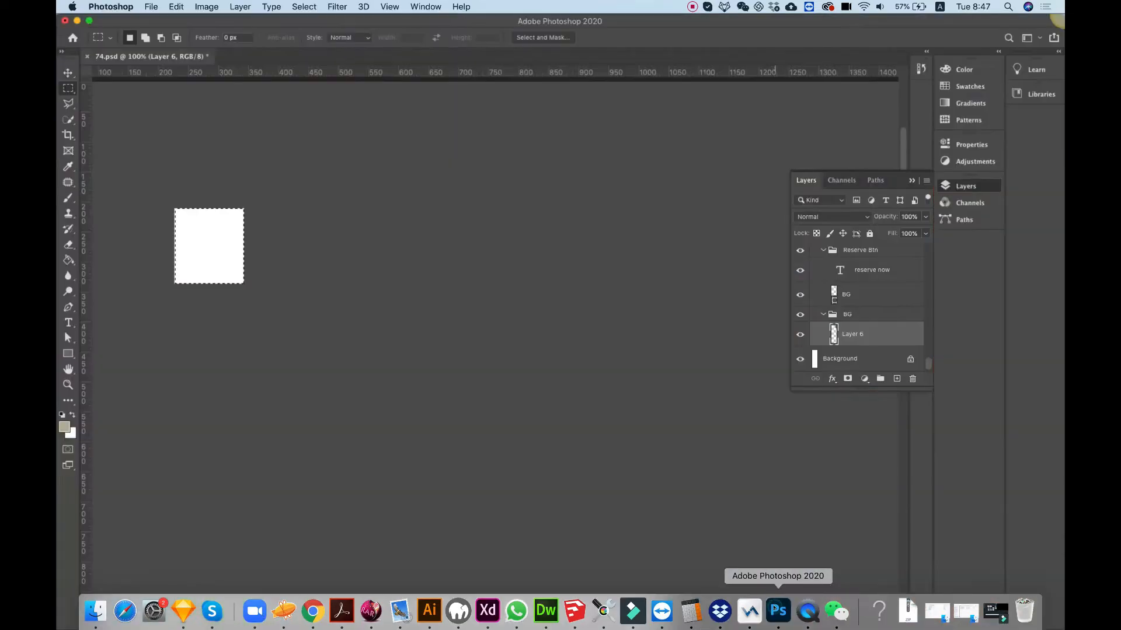
click(200, 177)
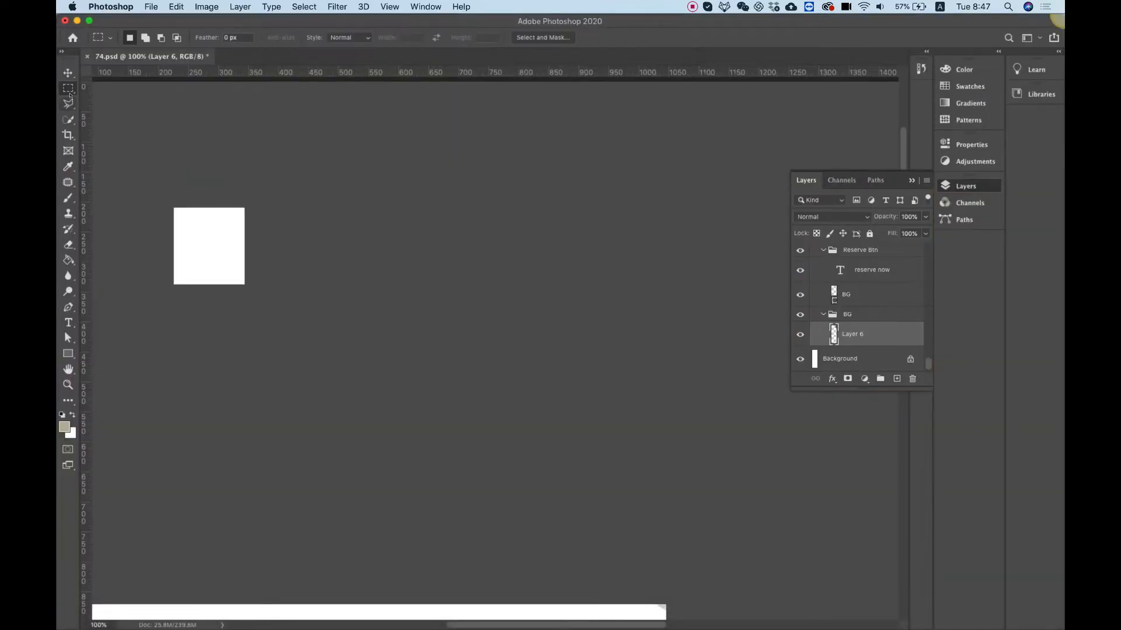
click(68, 74)
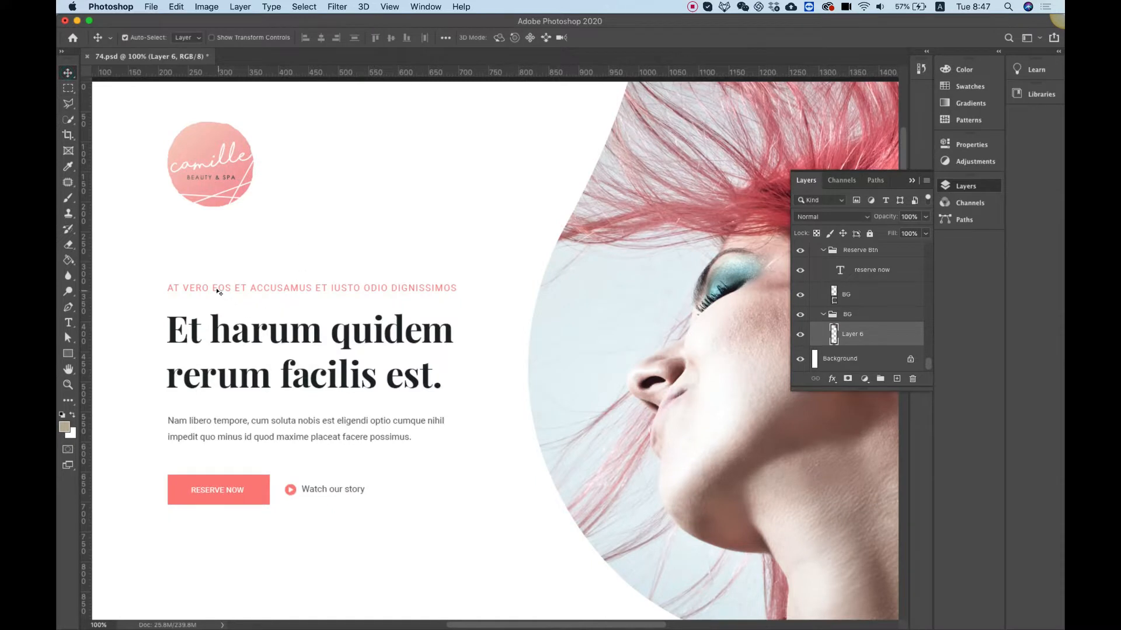
click(217, 289)
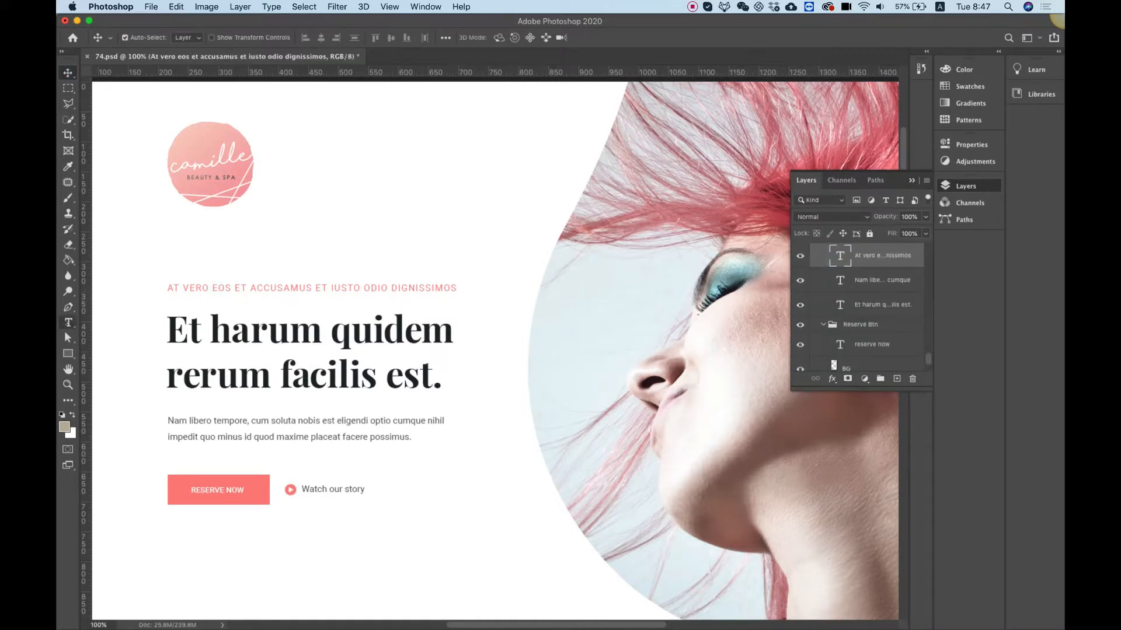
click(69, 322)
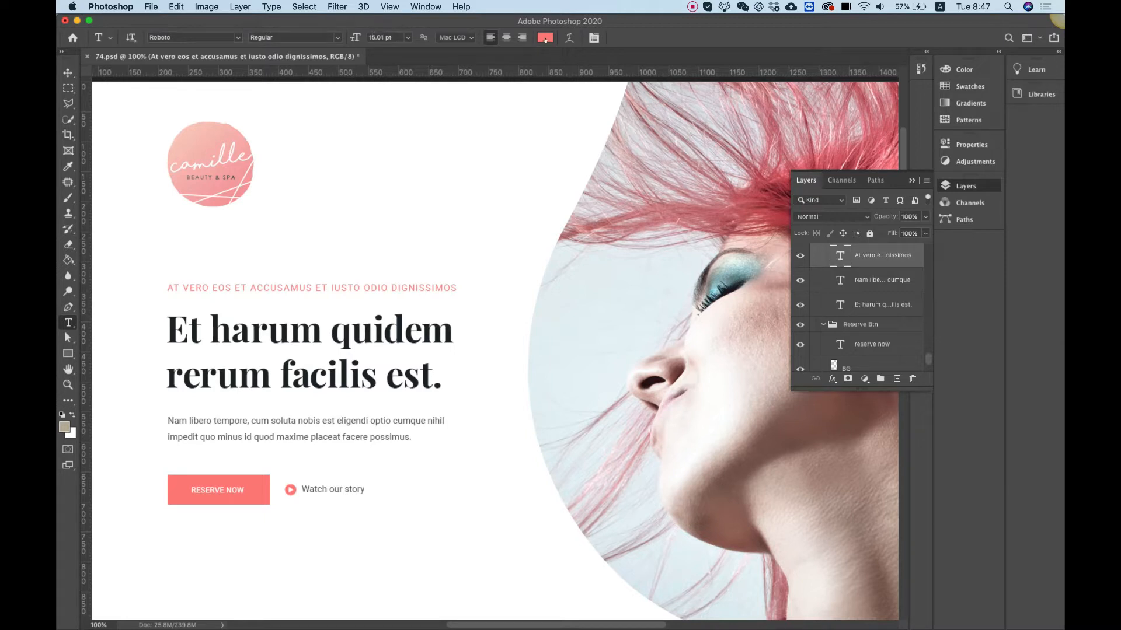
click(545, 38)
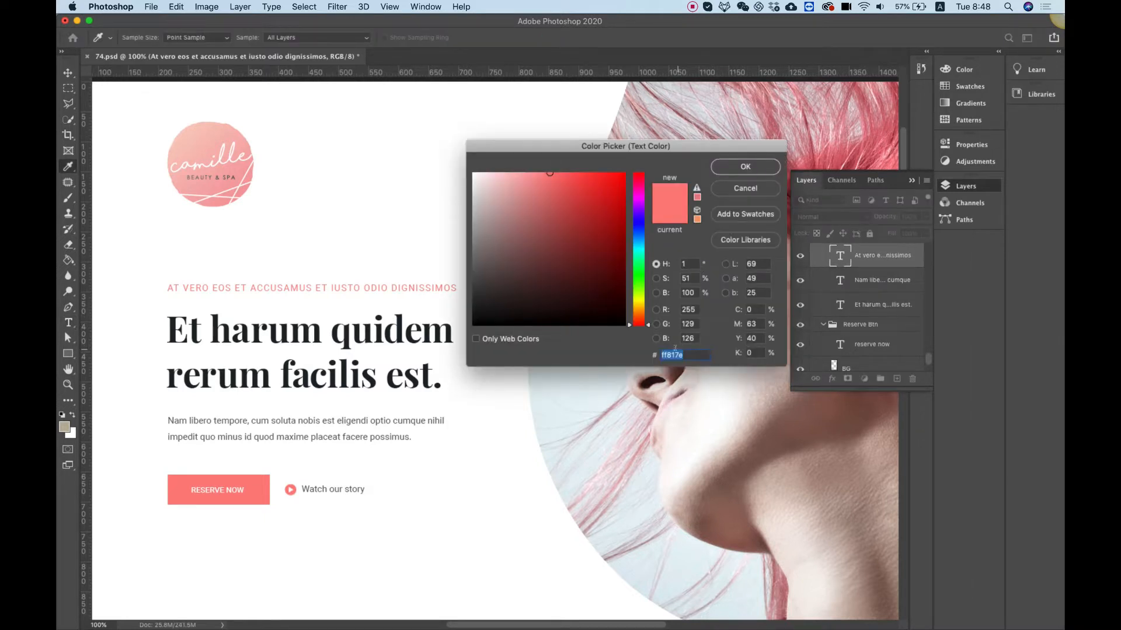
key(super+c)
key(Escape)
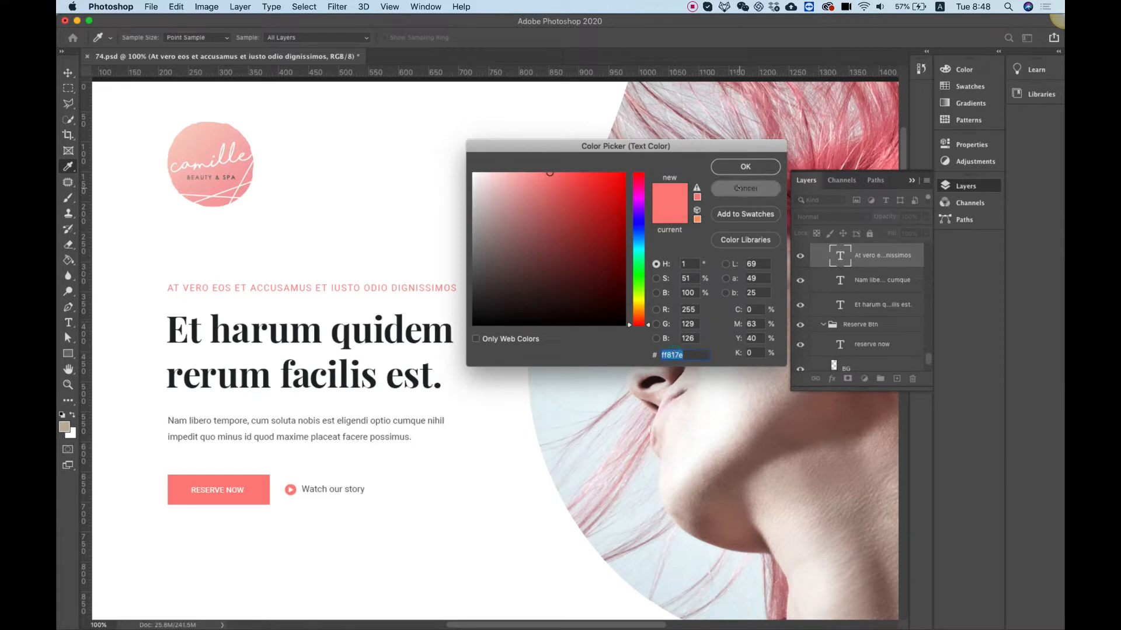
Return to the Elementor page in Chrome and set the subtitle heading's font size to 15 px.
click(313, 608)
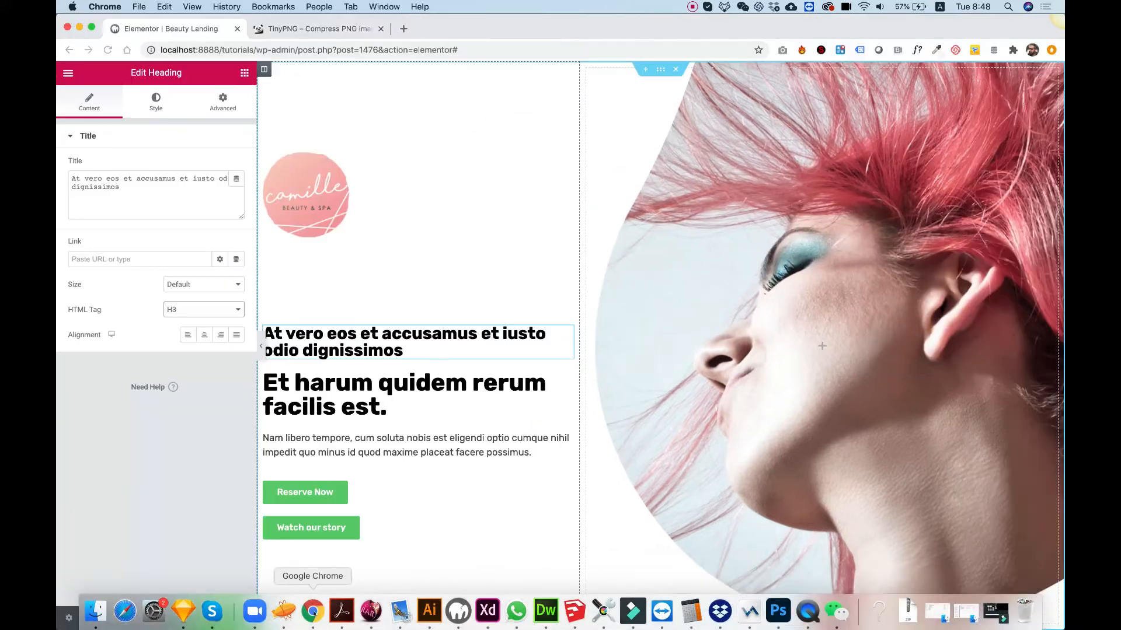
click(155, 104)
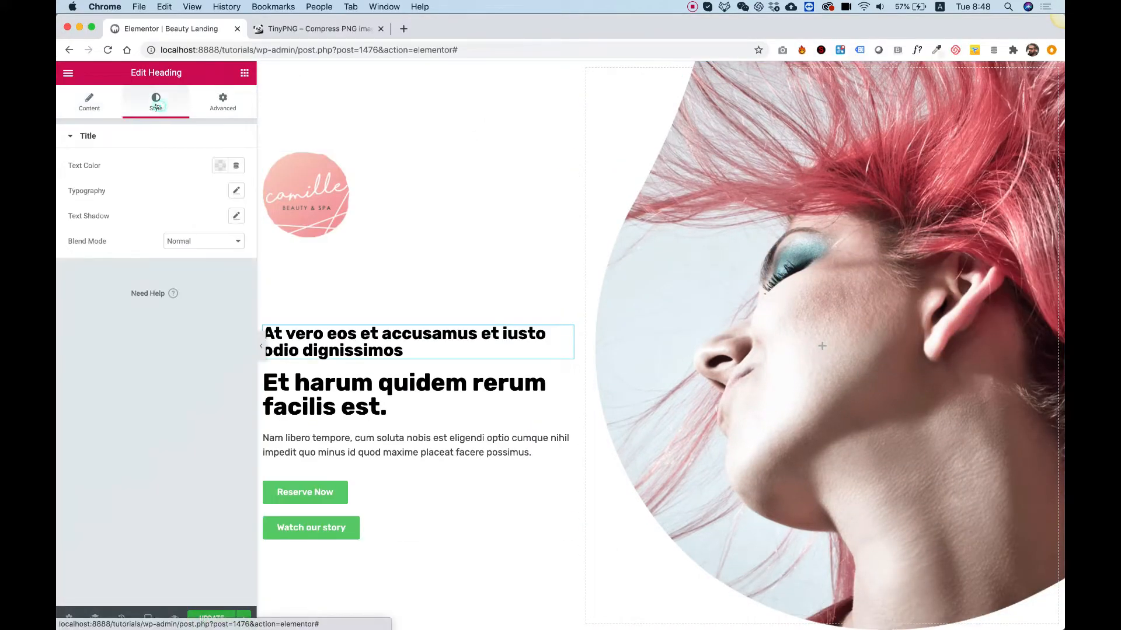
click(236, 190)
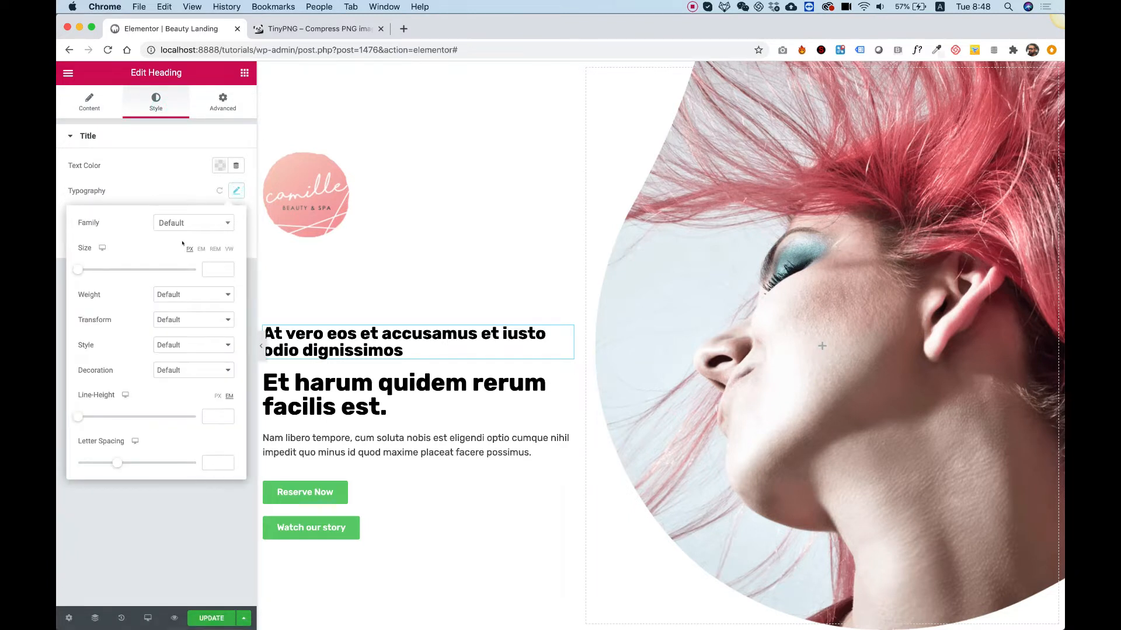
click(214, 269)
text(15)
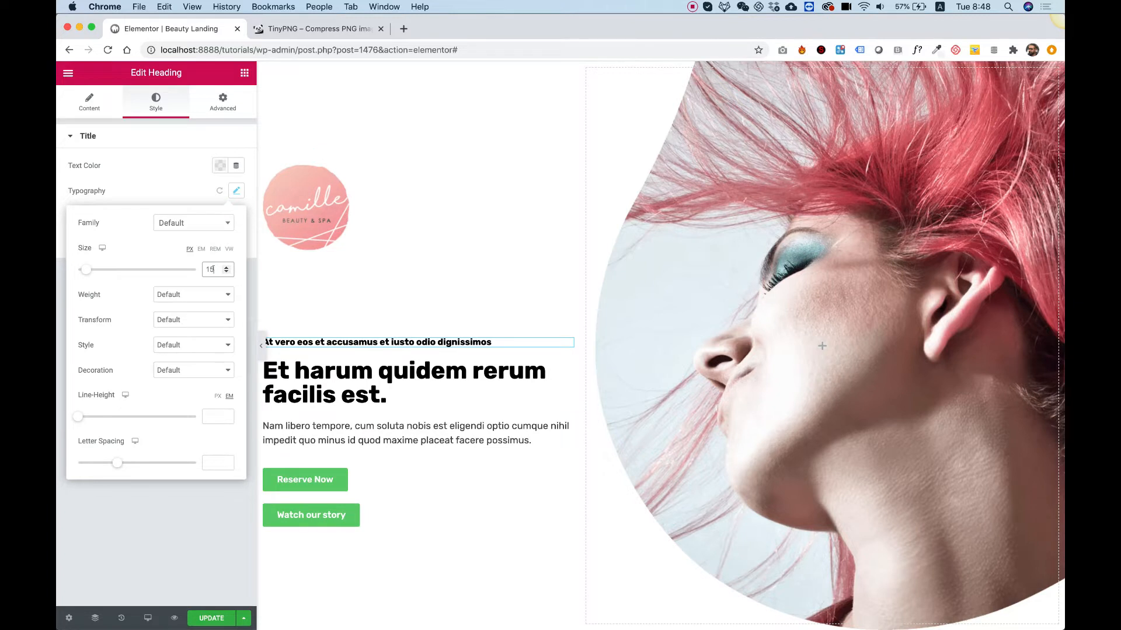
click(175, 182)
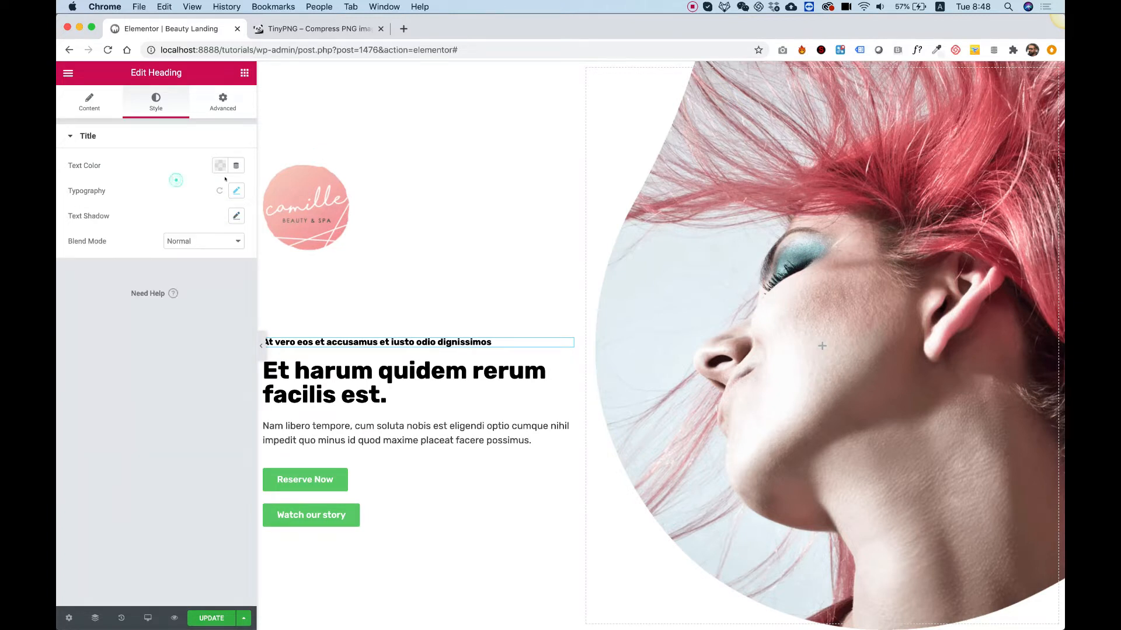
Set the subtitle heading's text color to the copied code ff817e.
click(219, 166)
key(super+v)
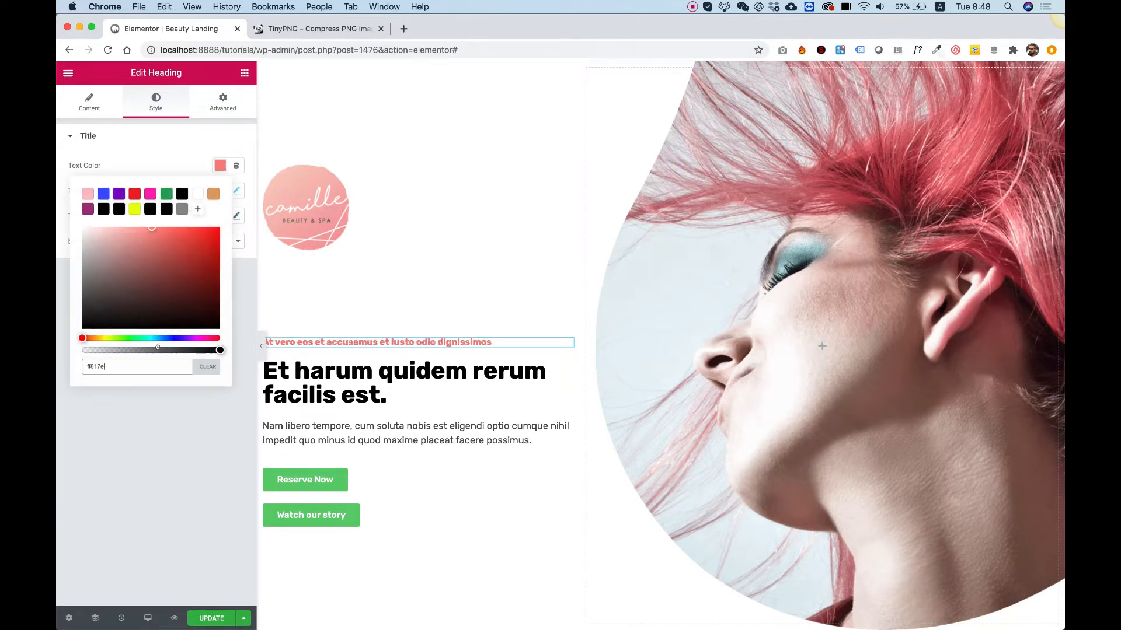
click(152, 454)
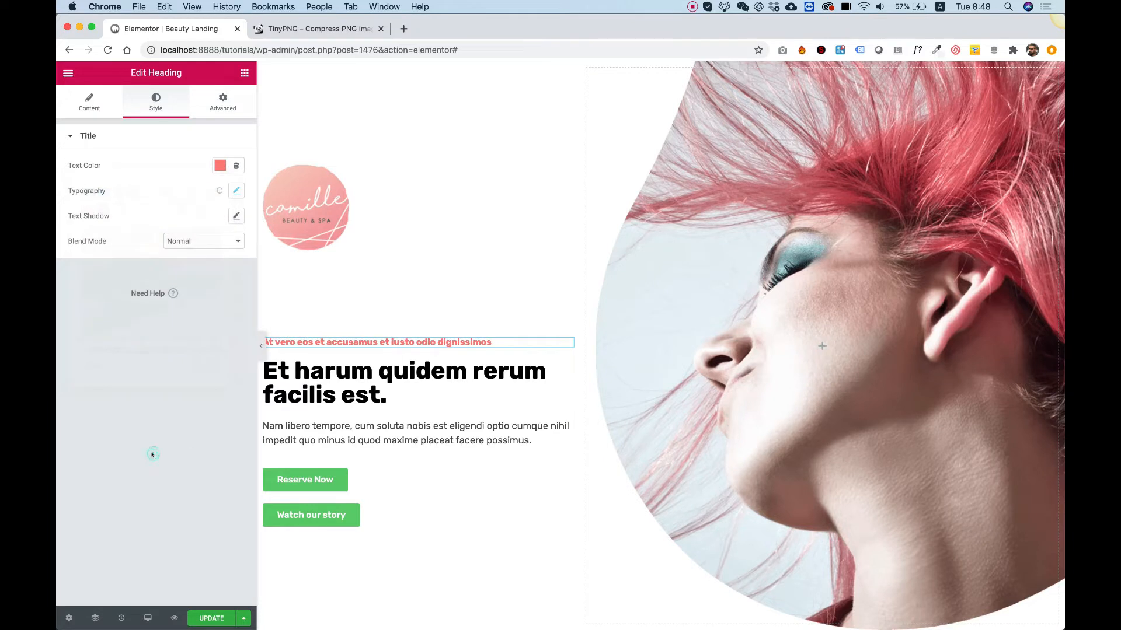
Set the subtitle heading's typography to Uppercase transform and font weight 300.
click(236, 192)
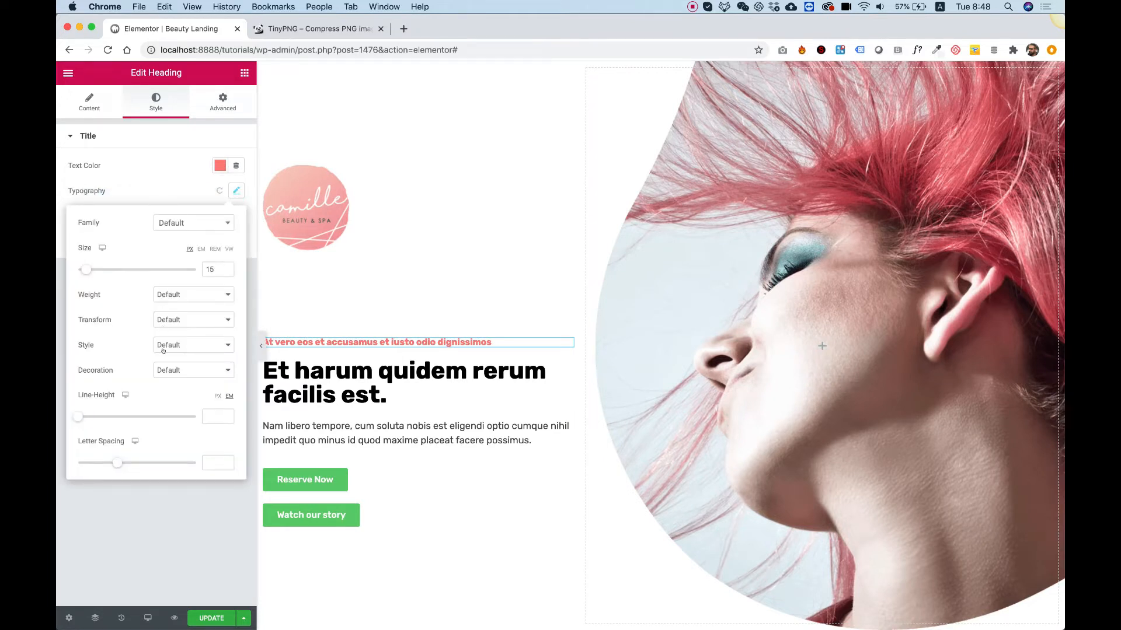
click(158, 320)
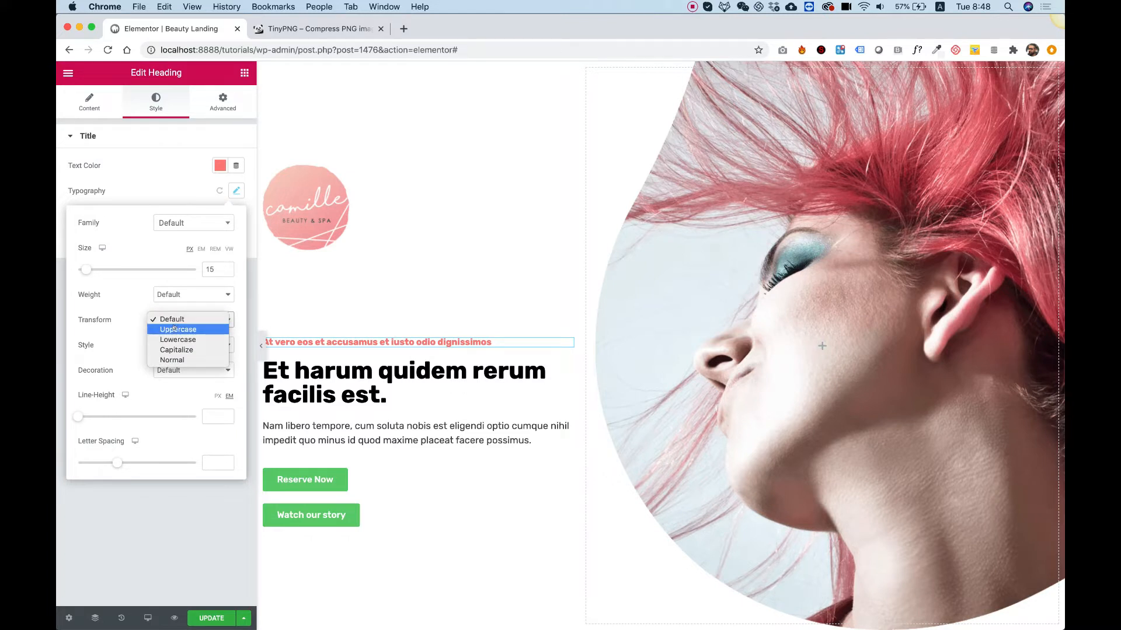
click(174, 329)
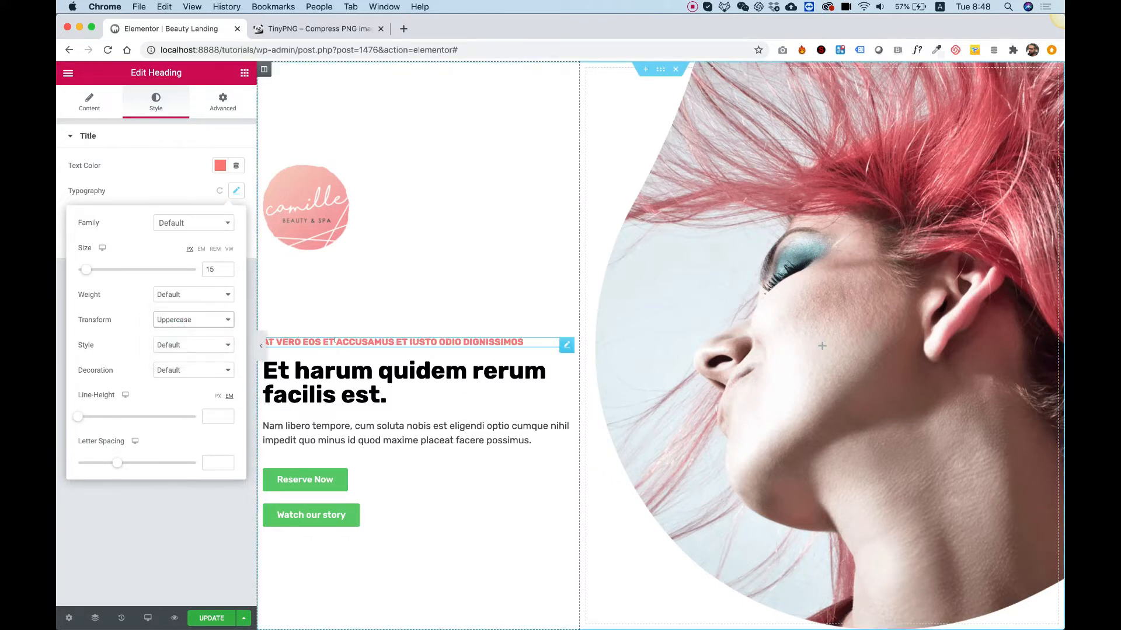
click(178, 295)
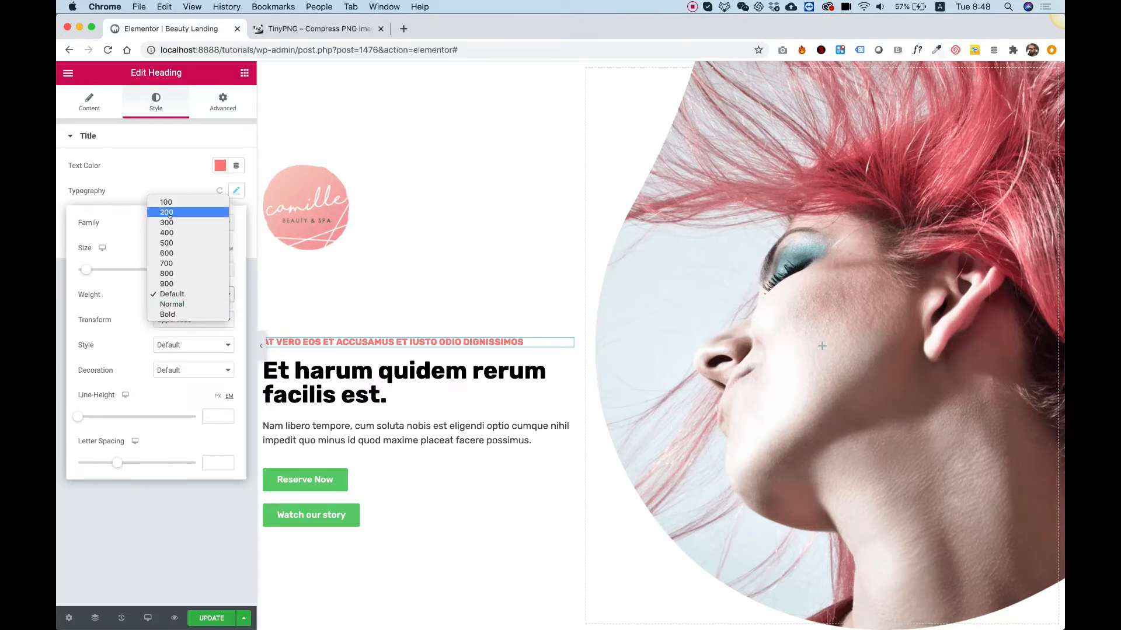
click(168, 221)
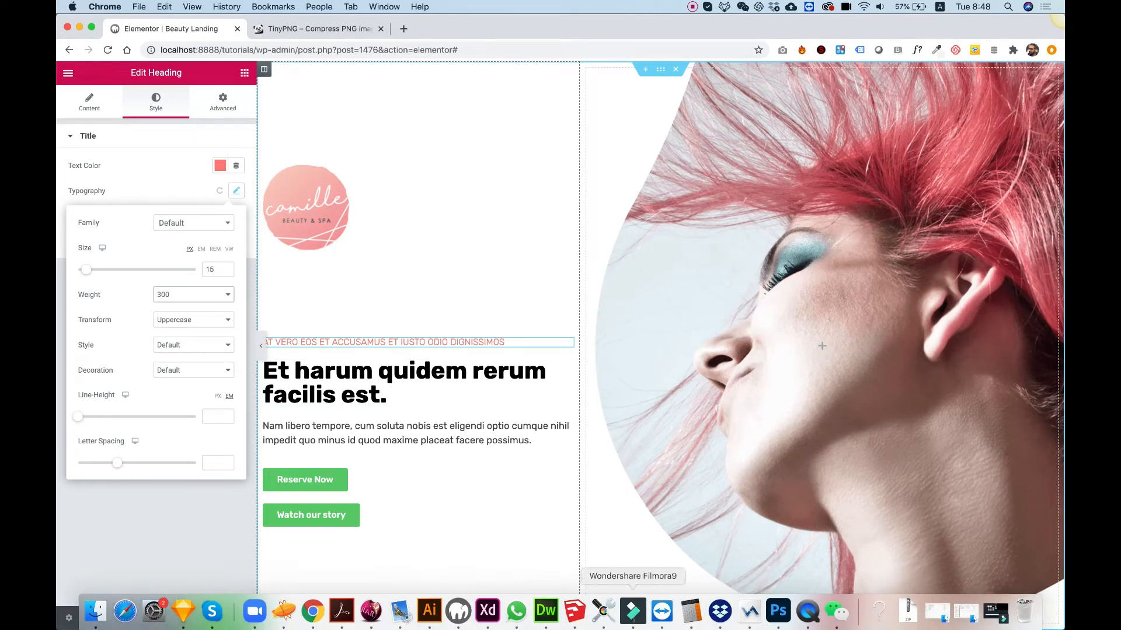
Switch to Photoshop and delete the stray Lorem Ipsum text layer beside the main headline.
click(777, 614)
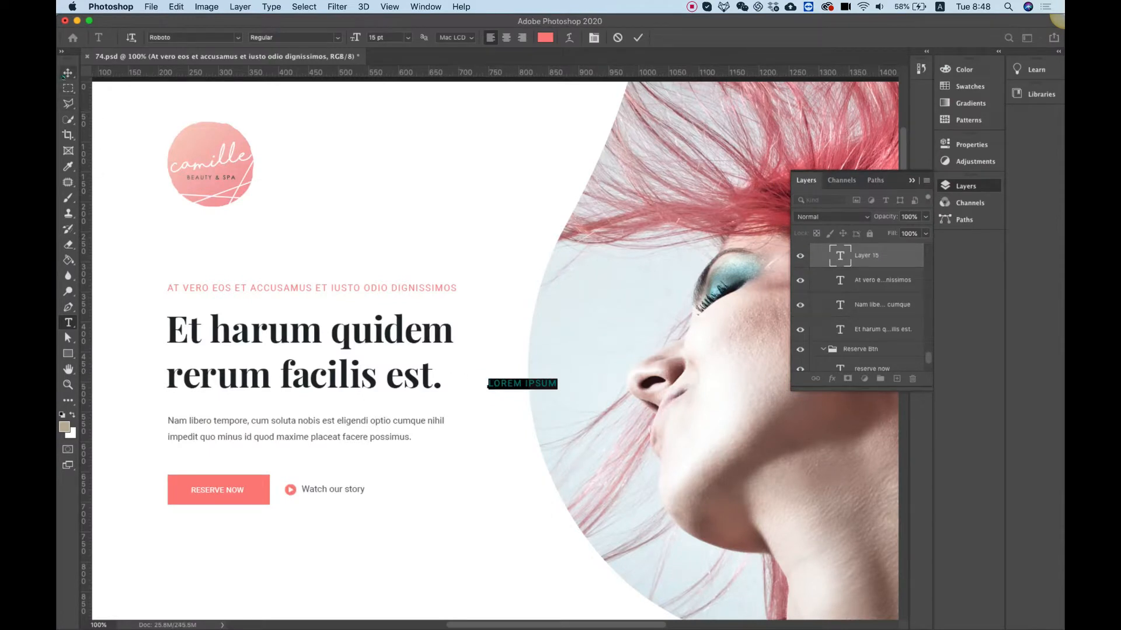
click(68, 73)
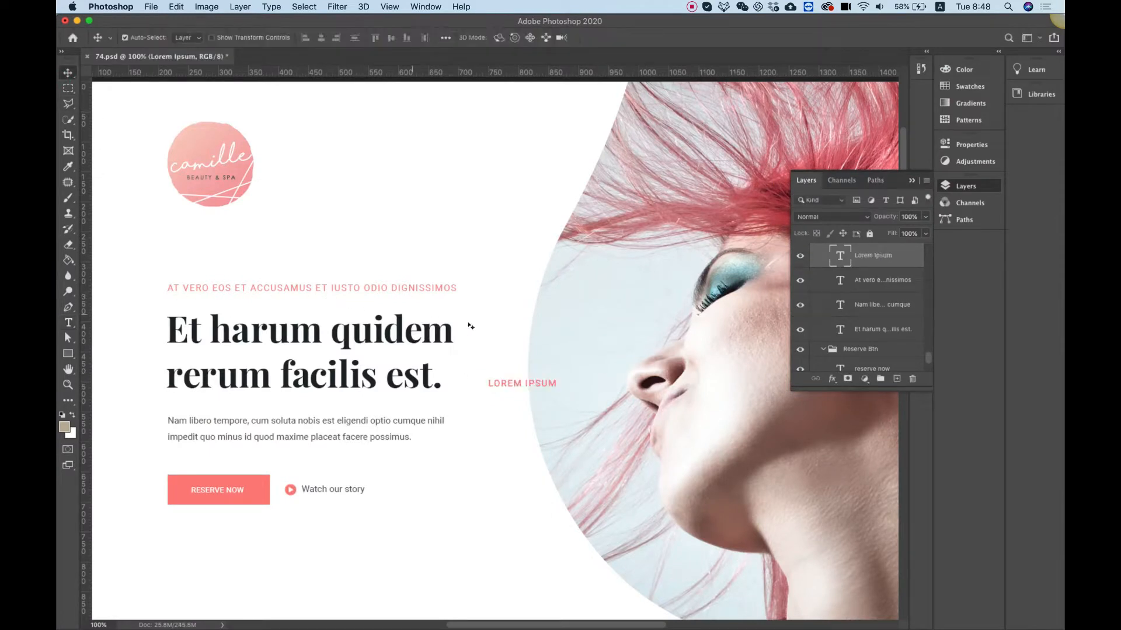
key(Delete)
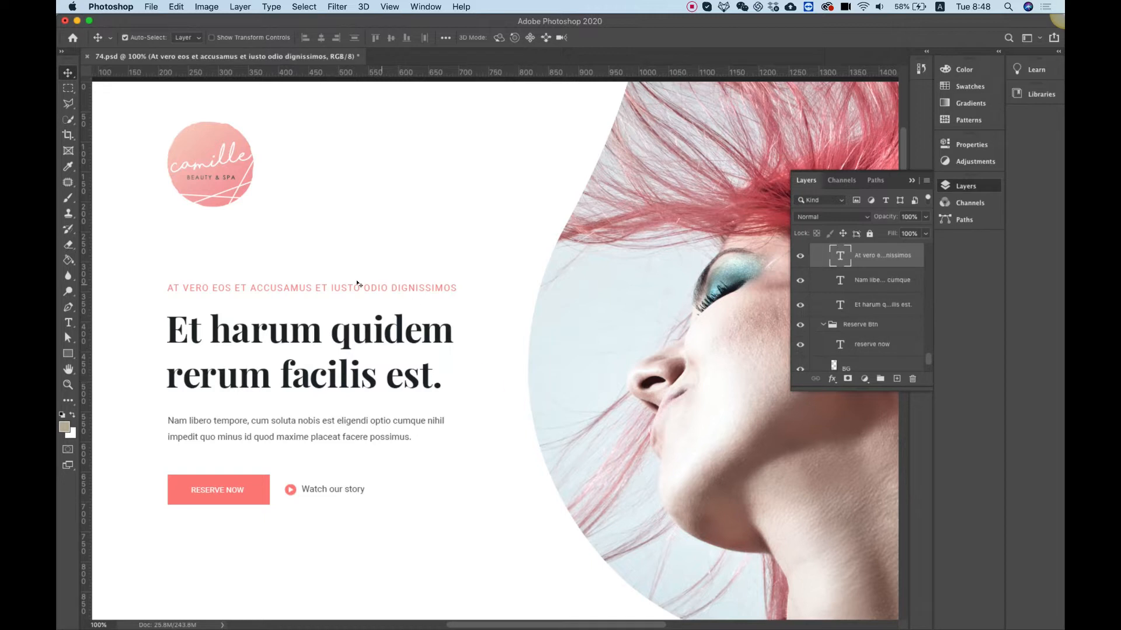
Show the Character settings for the pink subtitle text layer and examine its tracking value.
click(340, 289)
click(429, 2)
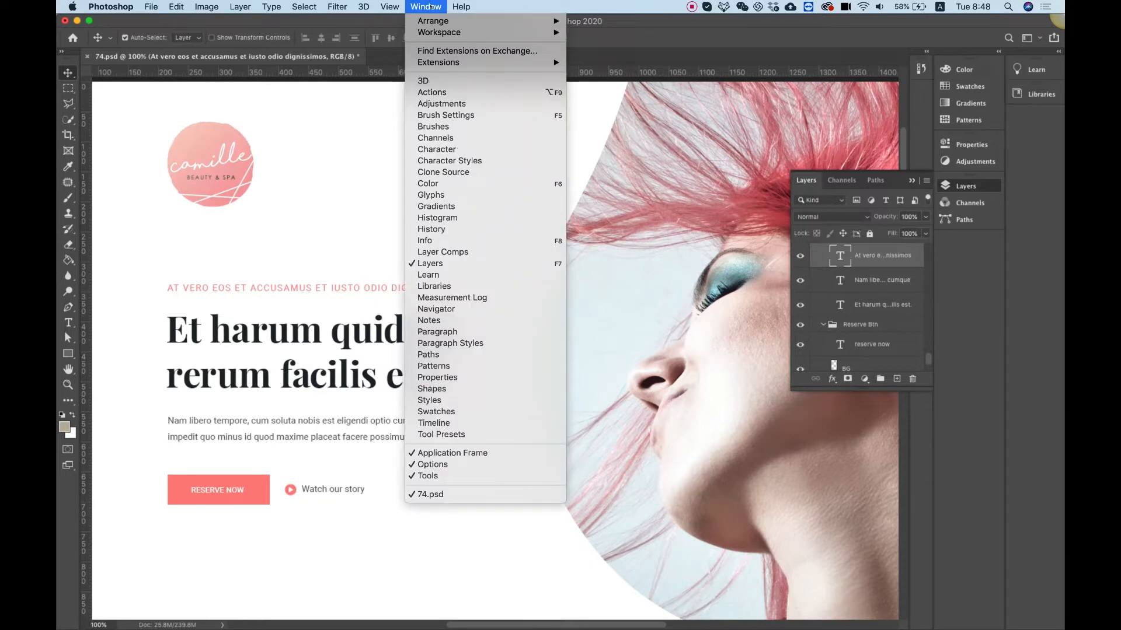
click(439, 150)
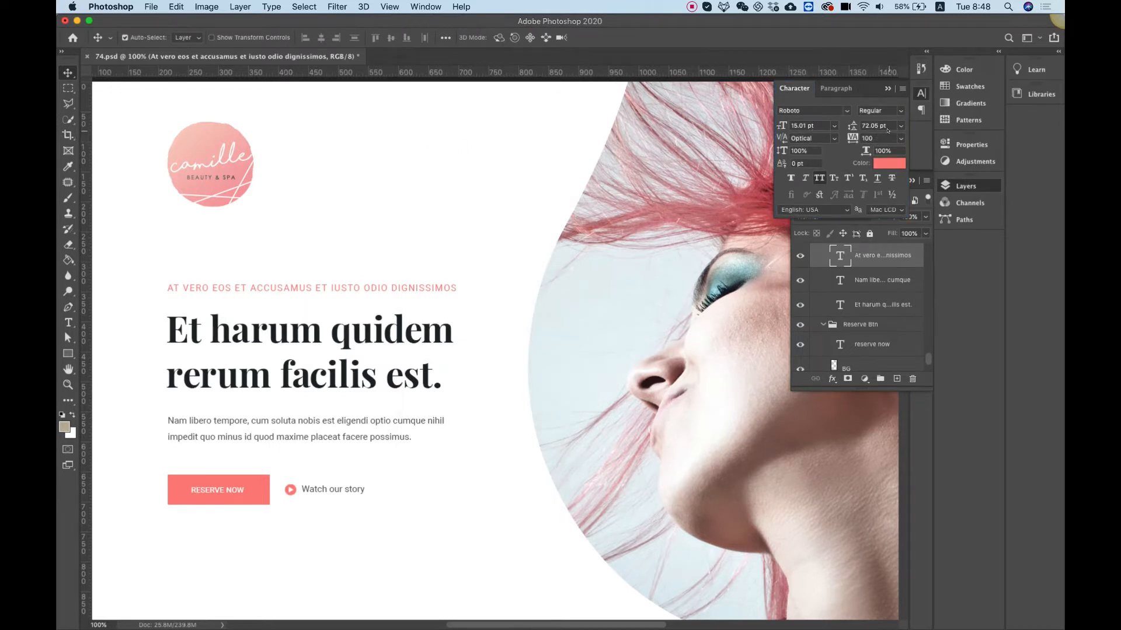
click(875, 135)
Return to the Elementor page in Chrome and set the subtitle heading's letter spacing to 1.
mouse_move(400, 629)
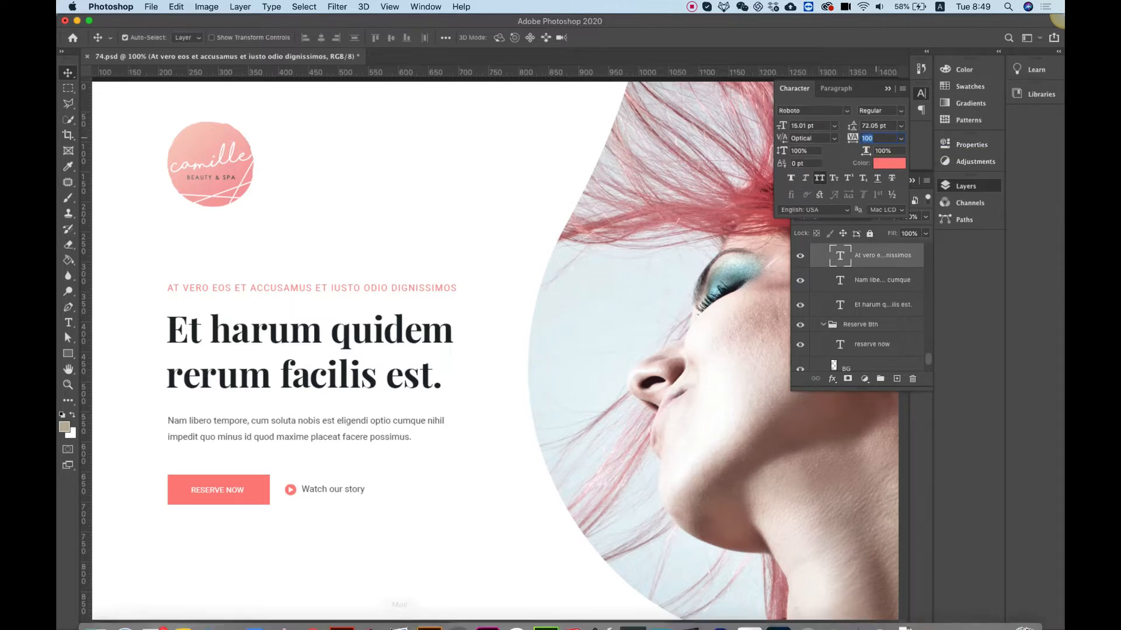
click(312, 611)
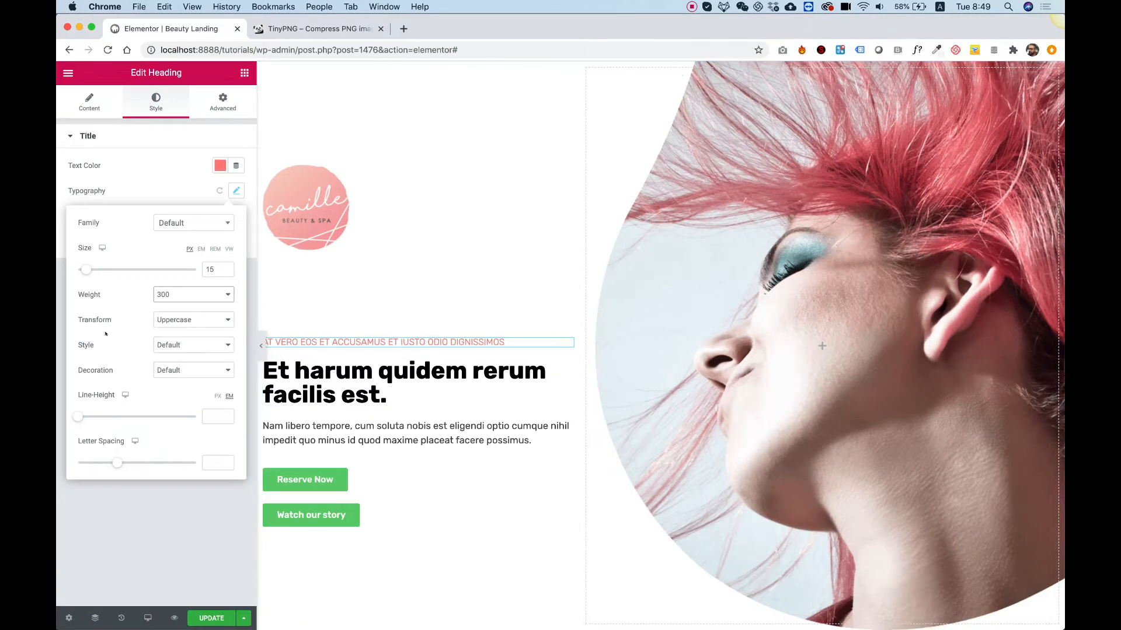
click(206, 462)
text(1)
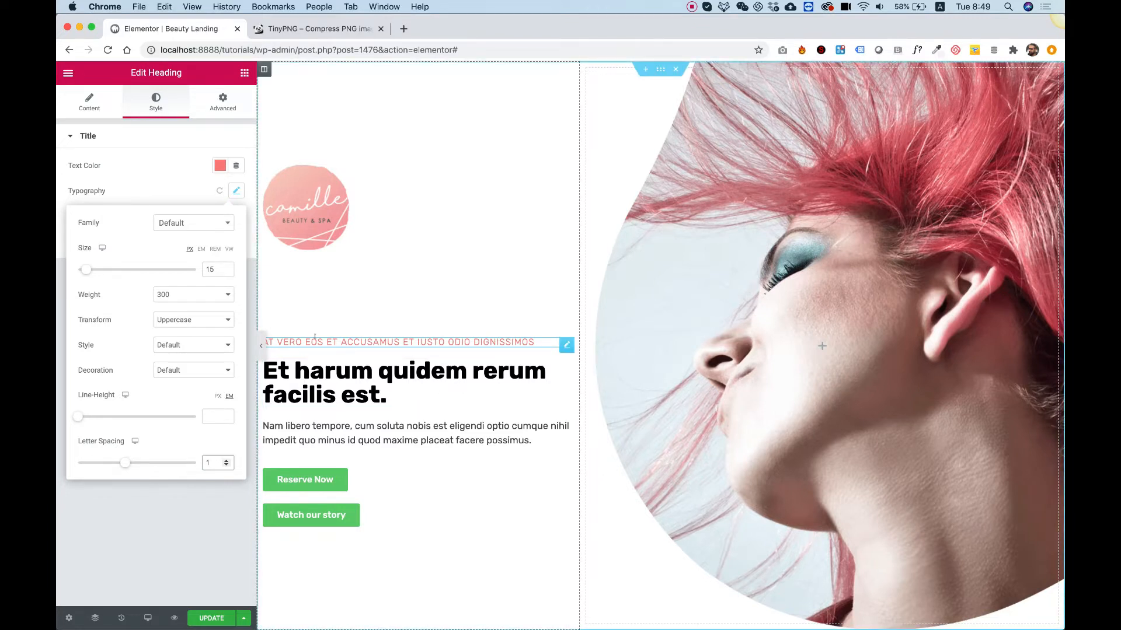
Select the main headline for editing, then switch to Photoshop and examine the matching headline layer's font family, style and size.
click(318, 394)
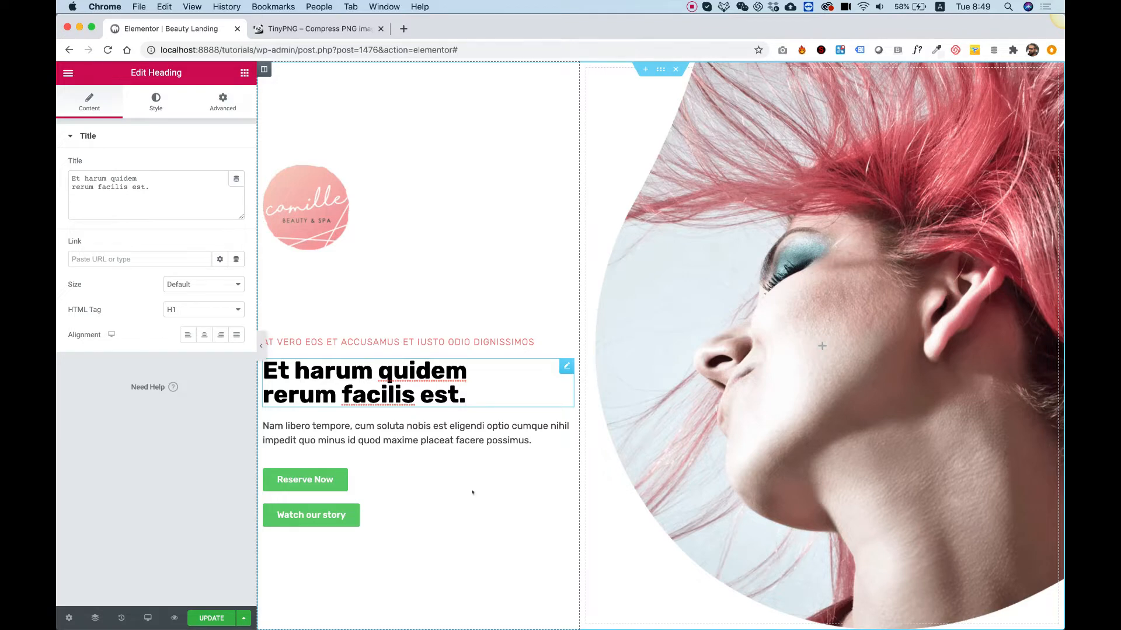
mouse_move(443, 623)
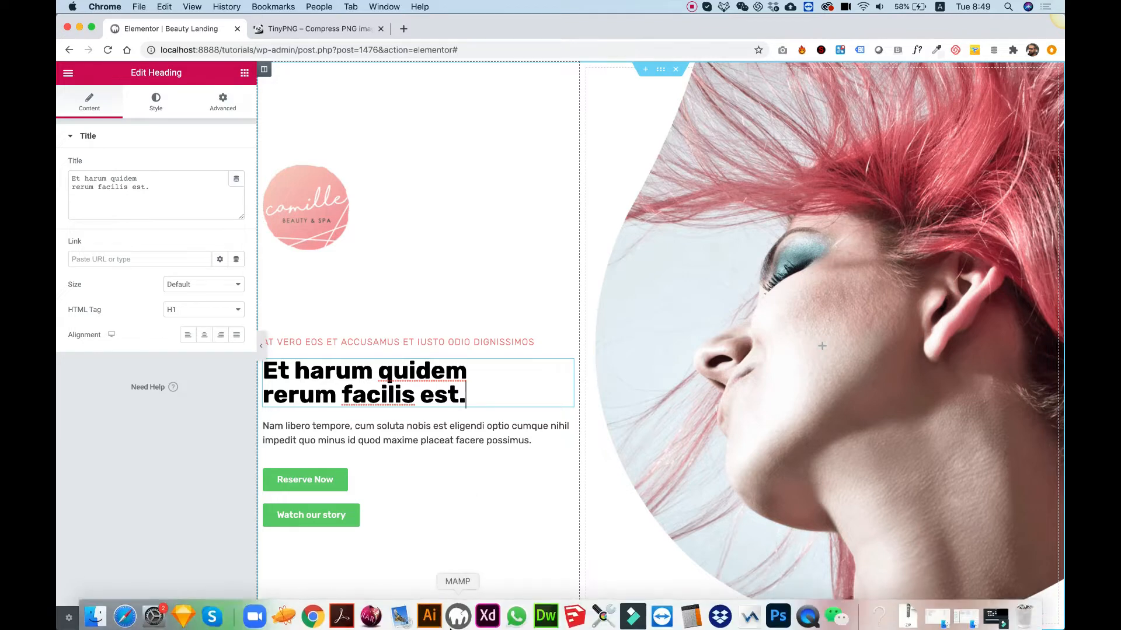
click(778, 611)
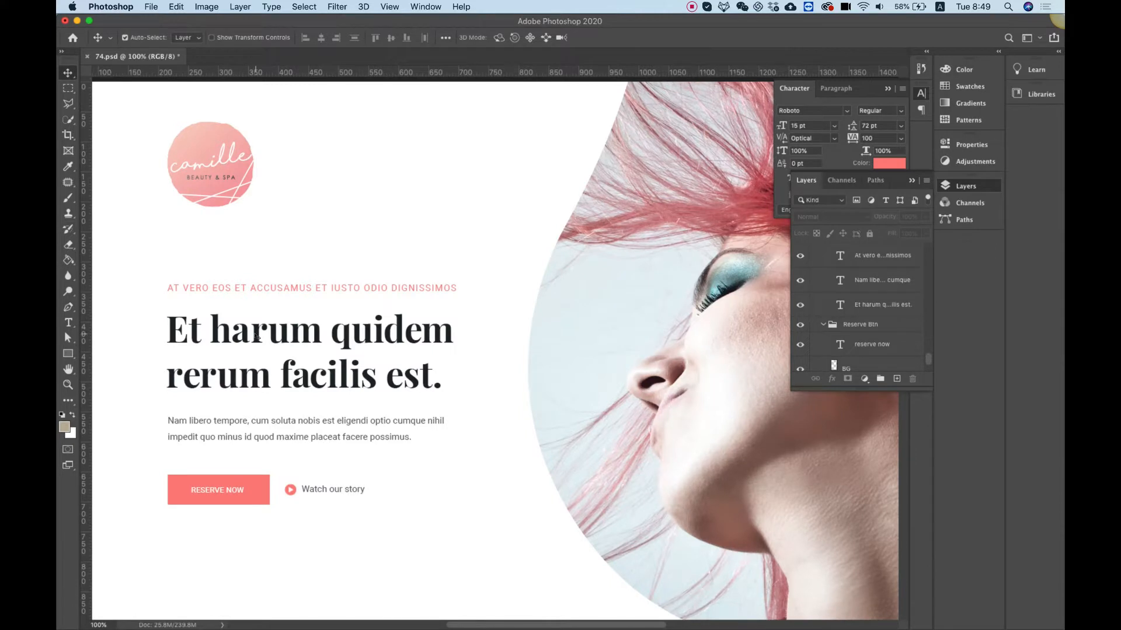
click(256, 337)
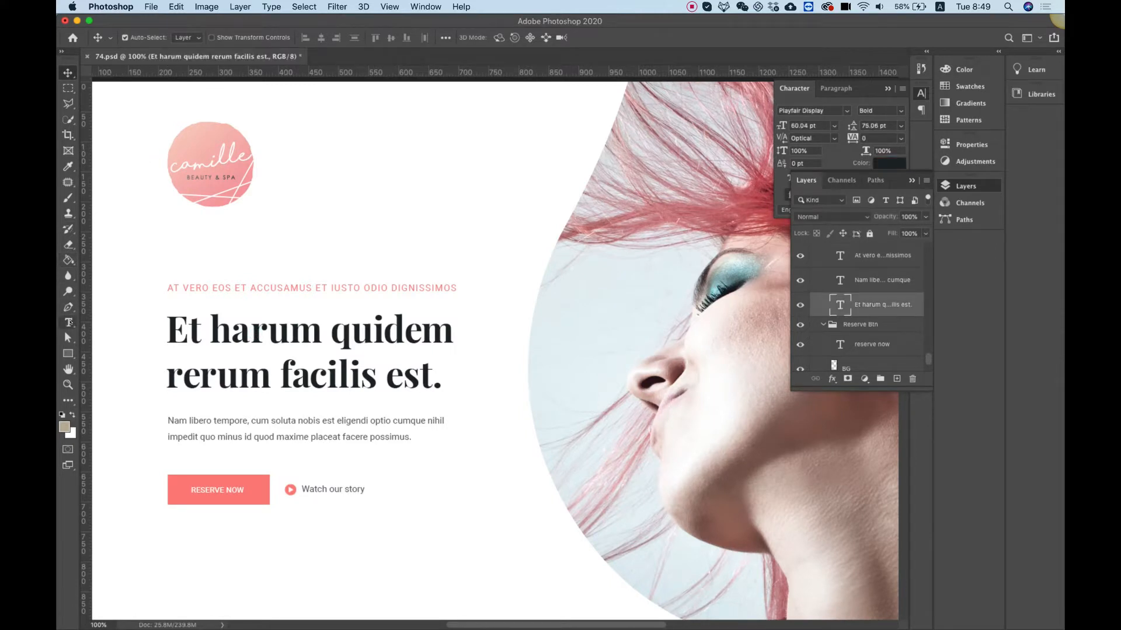
click(69, 321)
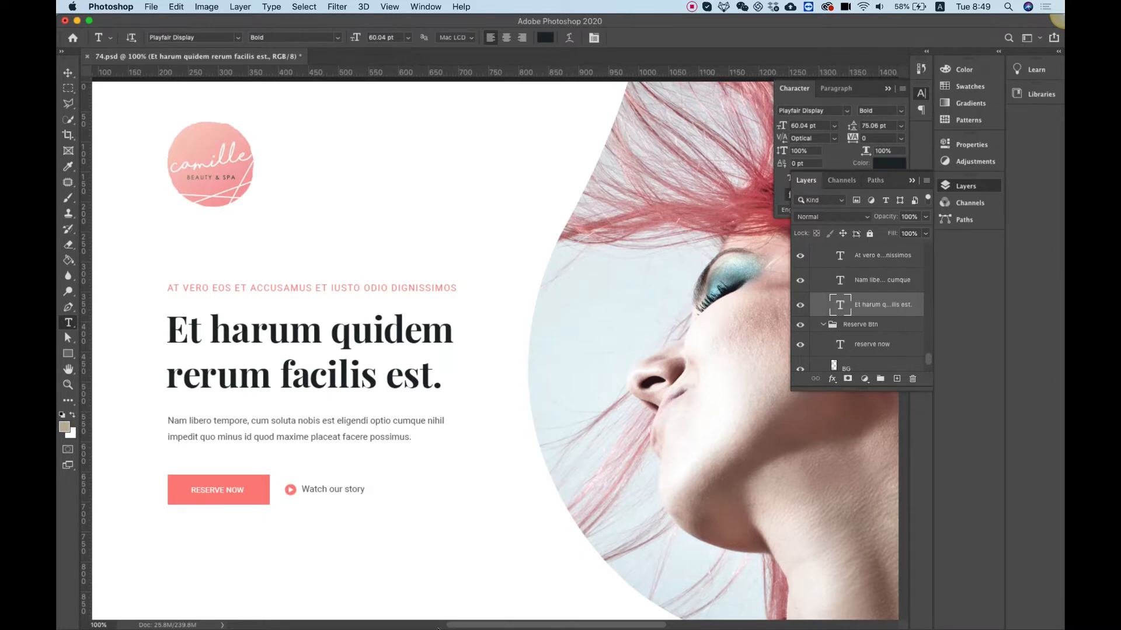
Return to the Elementor page in Chrome and set the main headline's typography to size 60 px and weight 500.
click(325, 610)
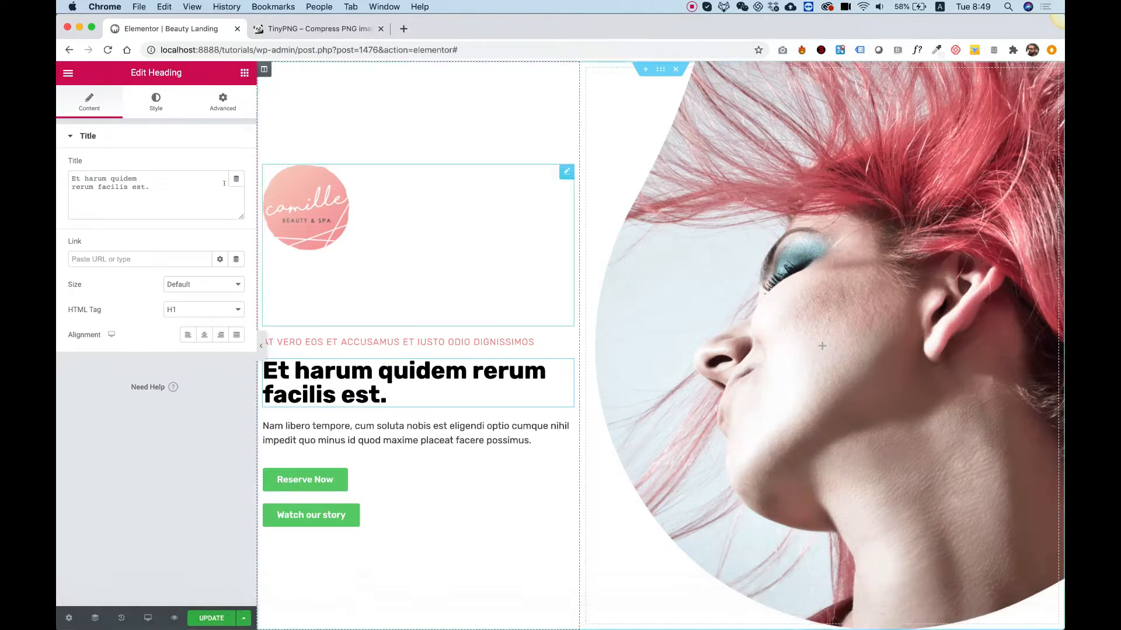
click(154, 103)
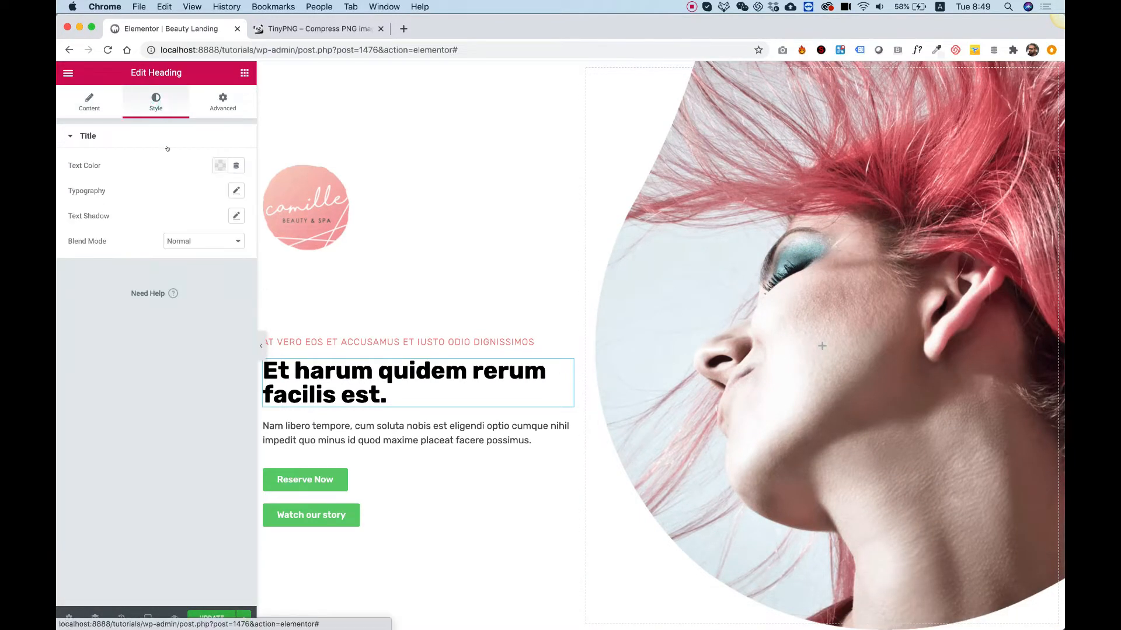
click(236, 191)
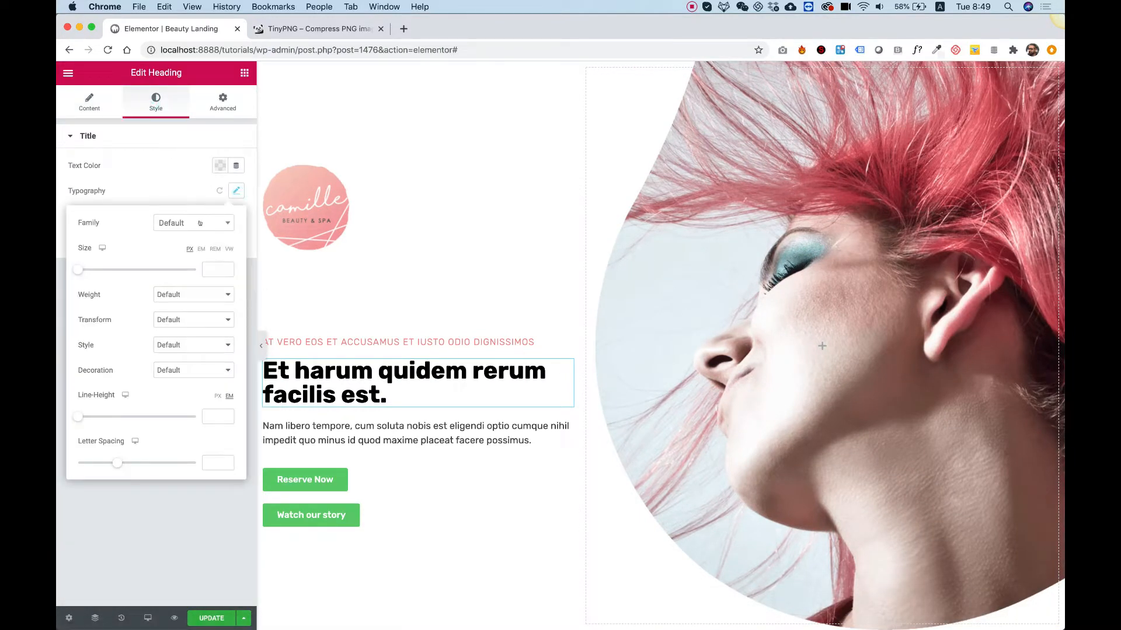
click(212, 267)
text(60)
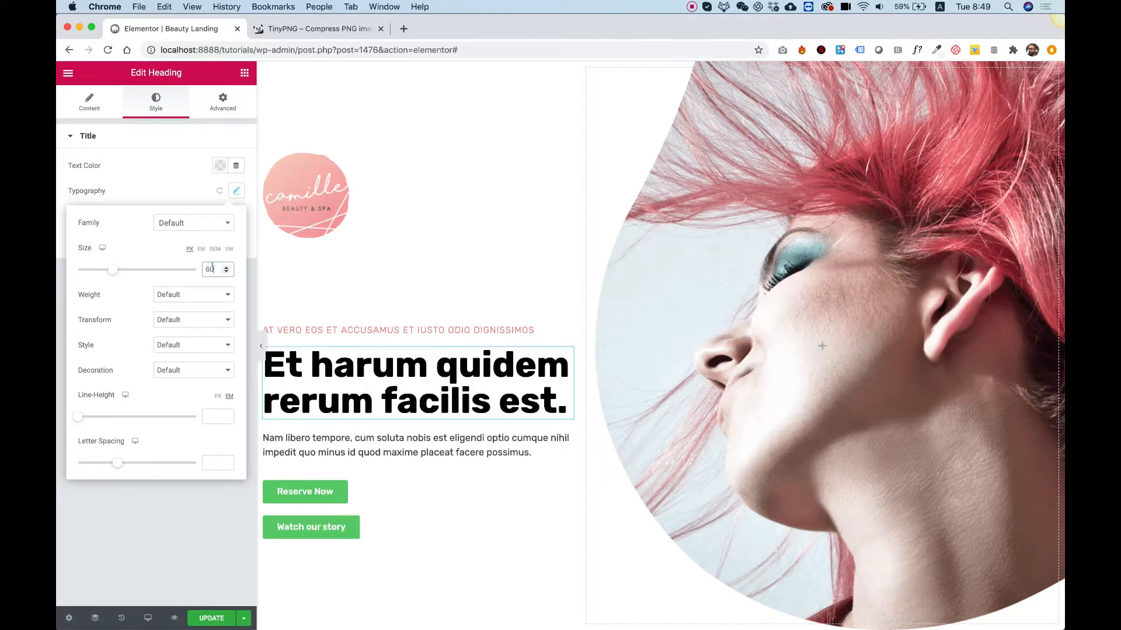
click(179, 295)
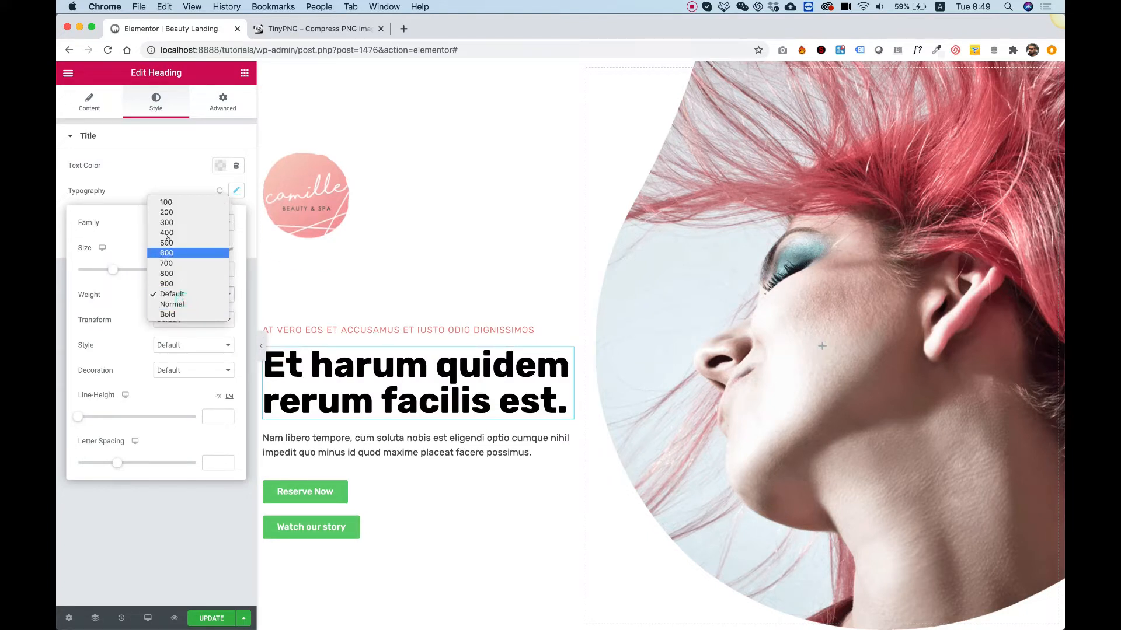
click(167, 239)
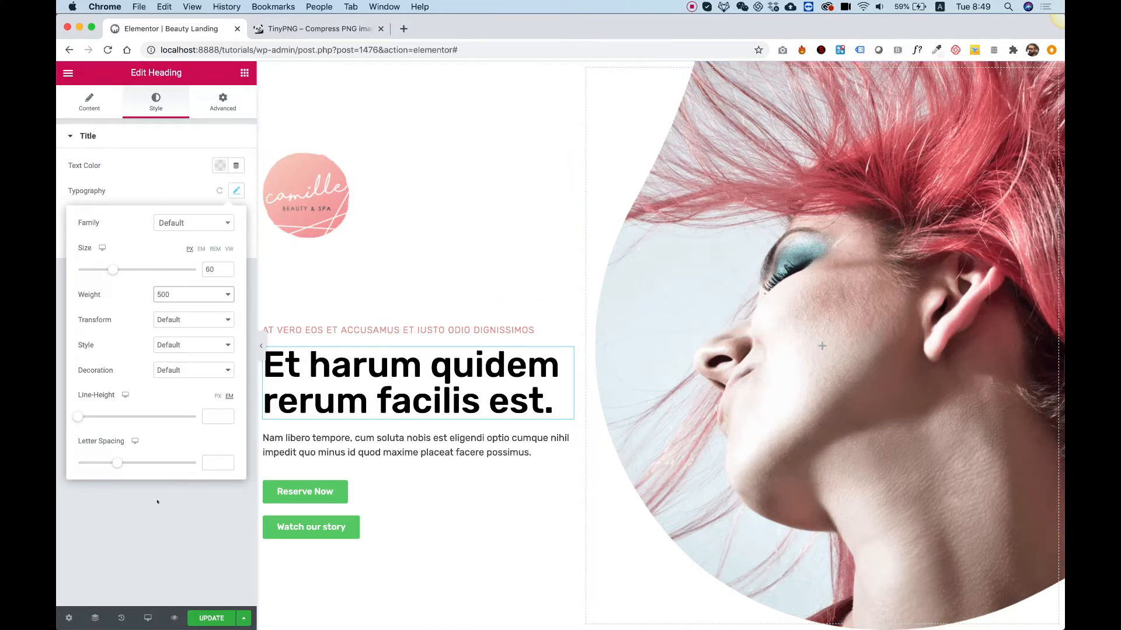
click(158, 503)
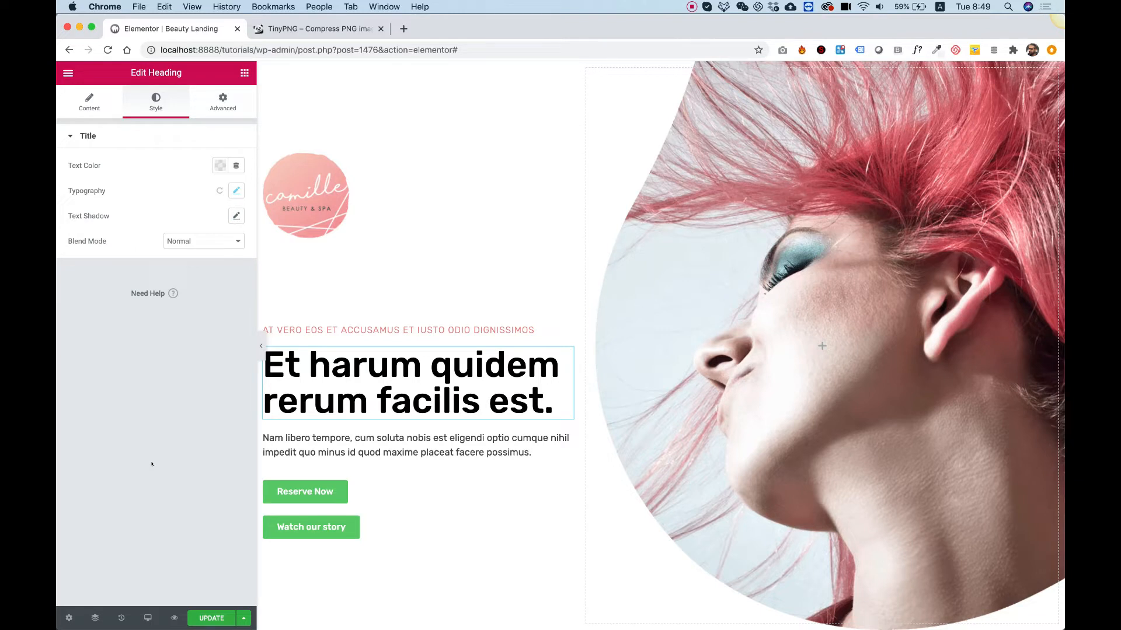
In Elementor's global default fonts, set the Primary Headline family to Playfair Display.
click(66, 73)
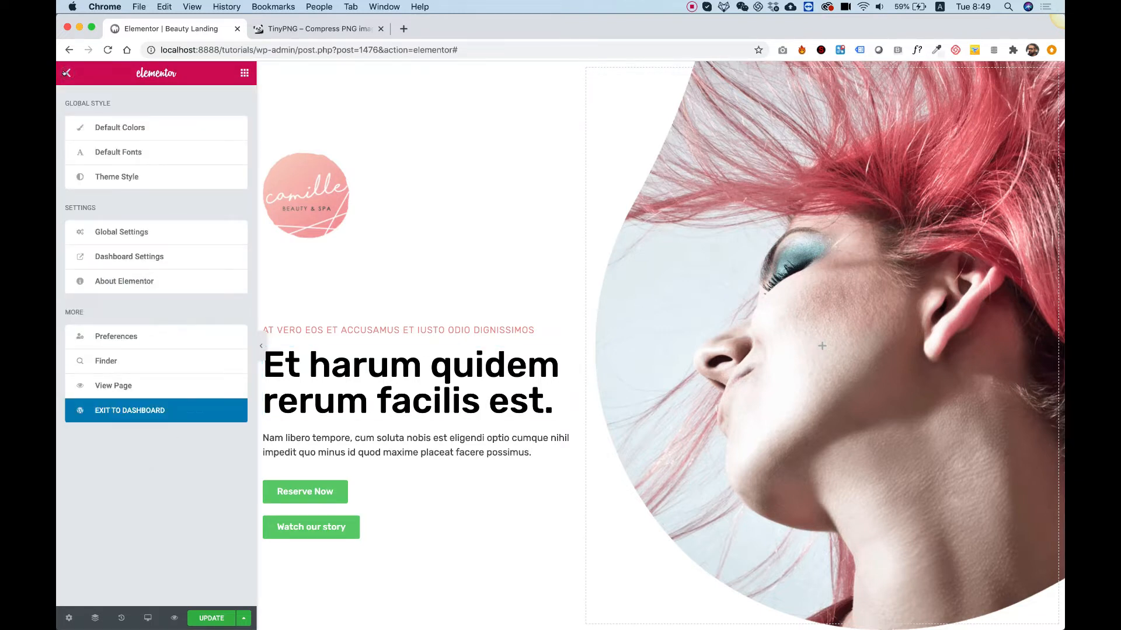
click(119, 156)
click(108, 126)
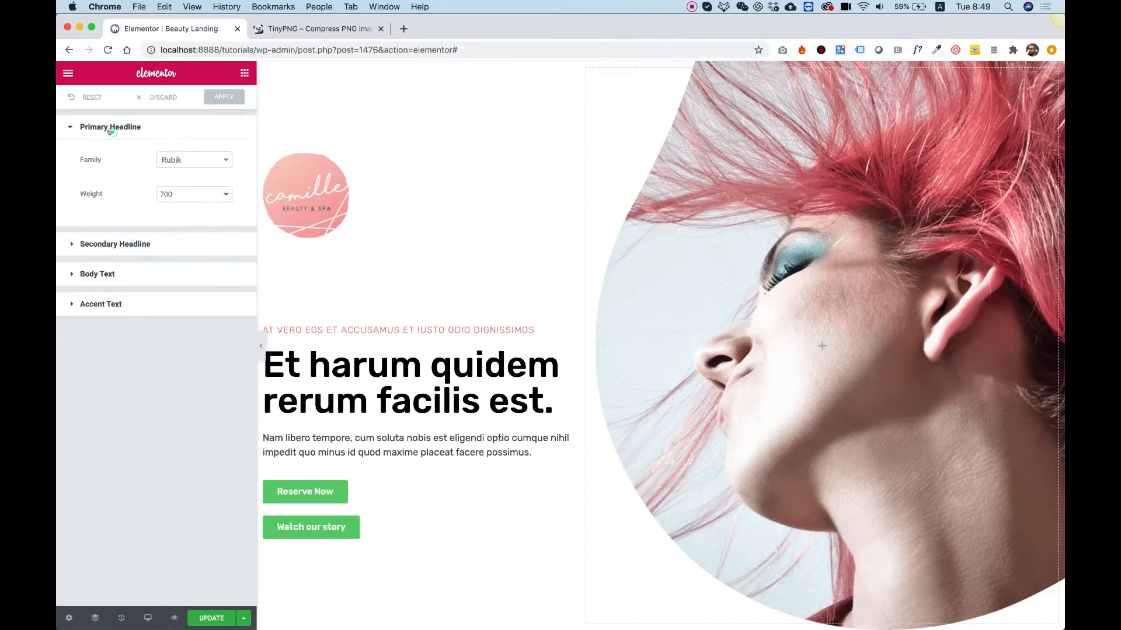
click(169, 158)
text(p)
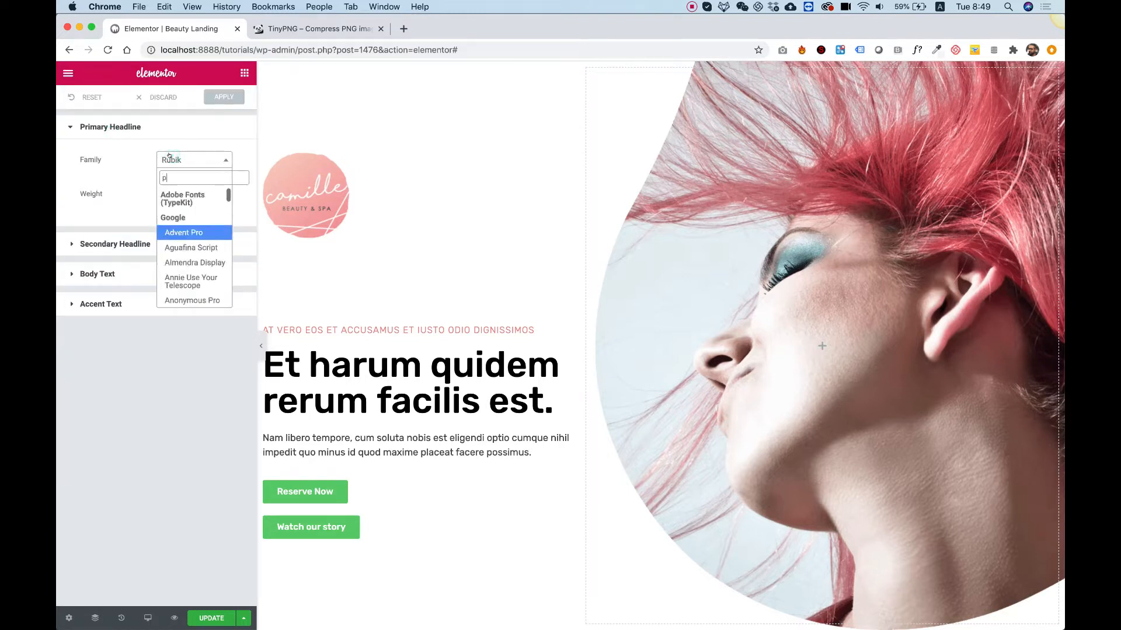
text(layf)
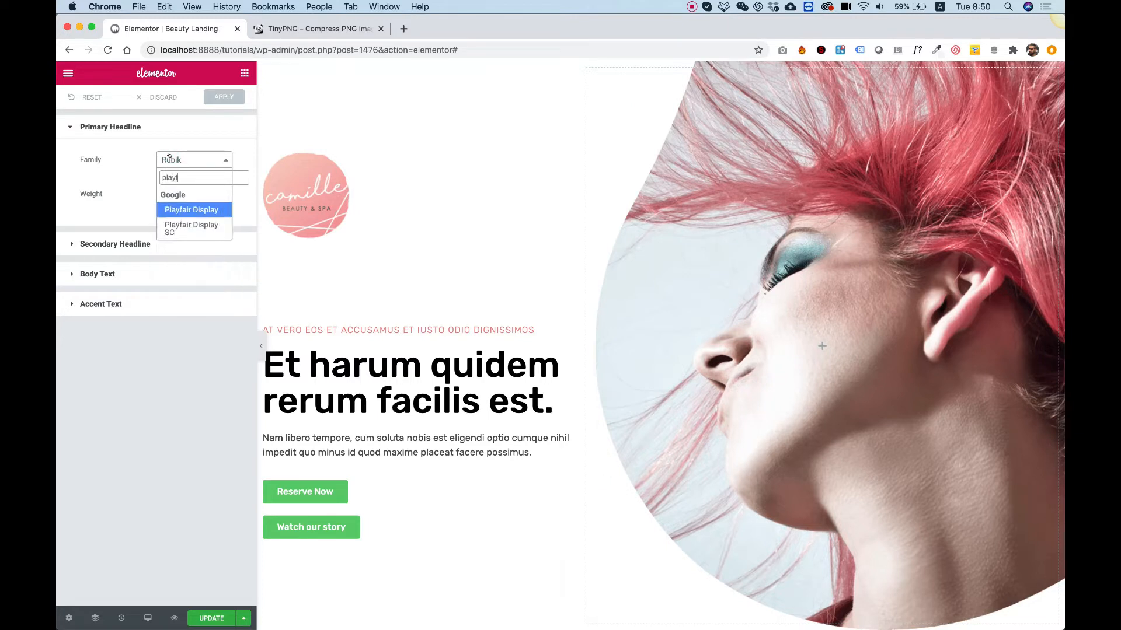
key(Return)
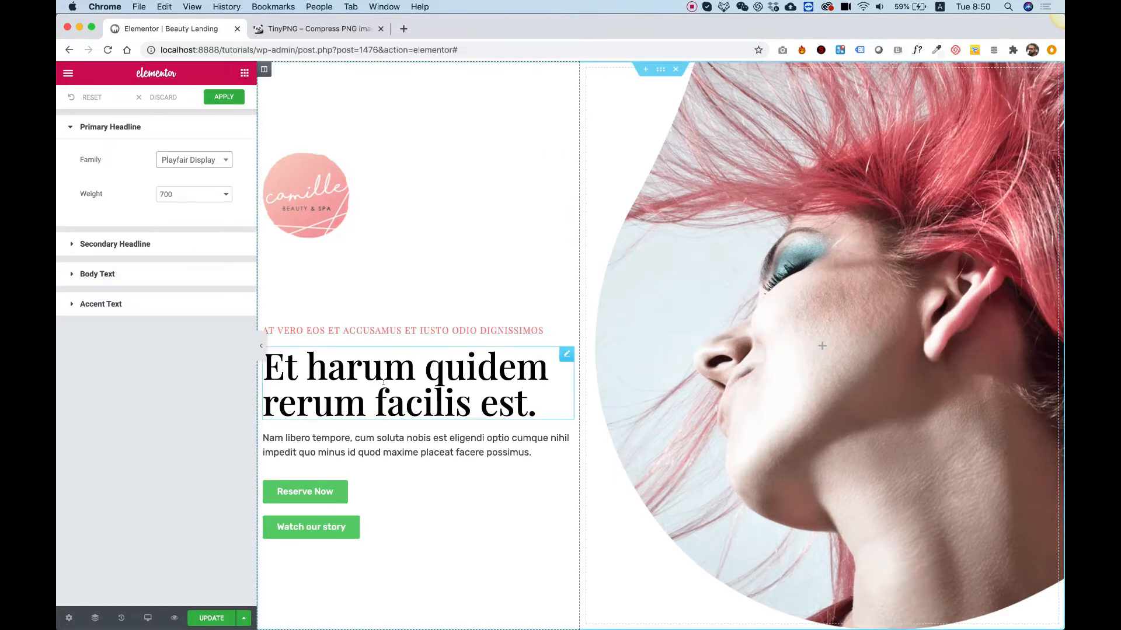
Set the Secondary Headline default font family to Roboto.
click(98, 244)
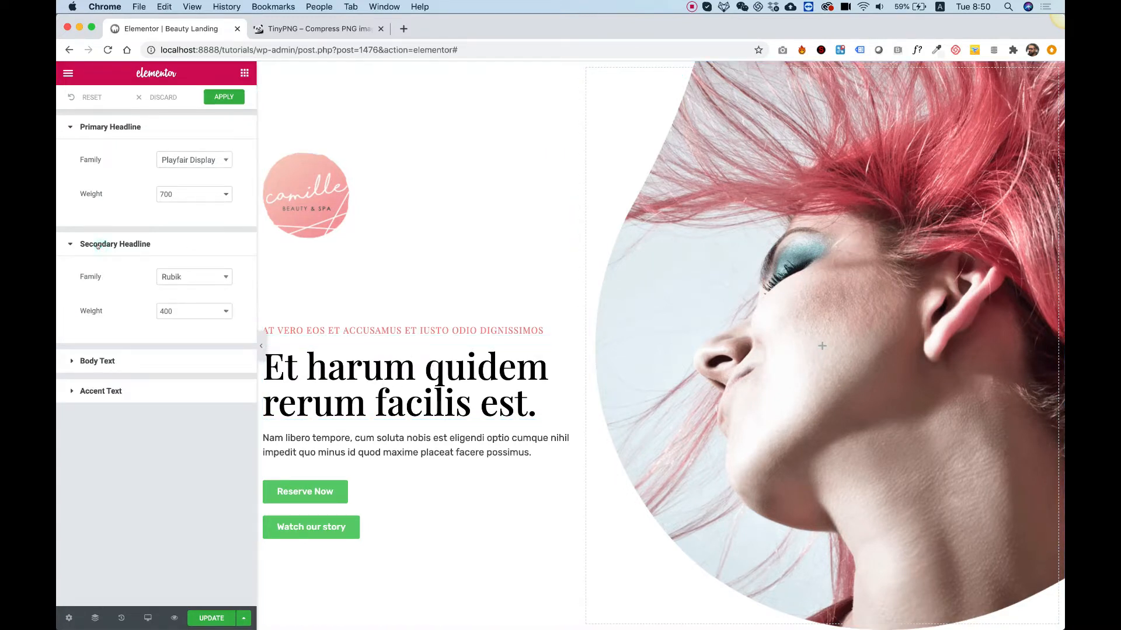
click(192, 278)
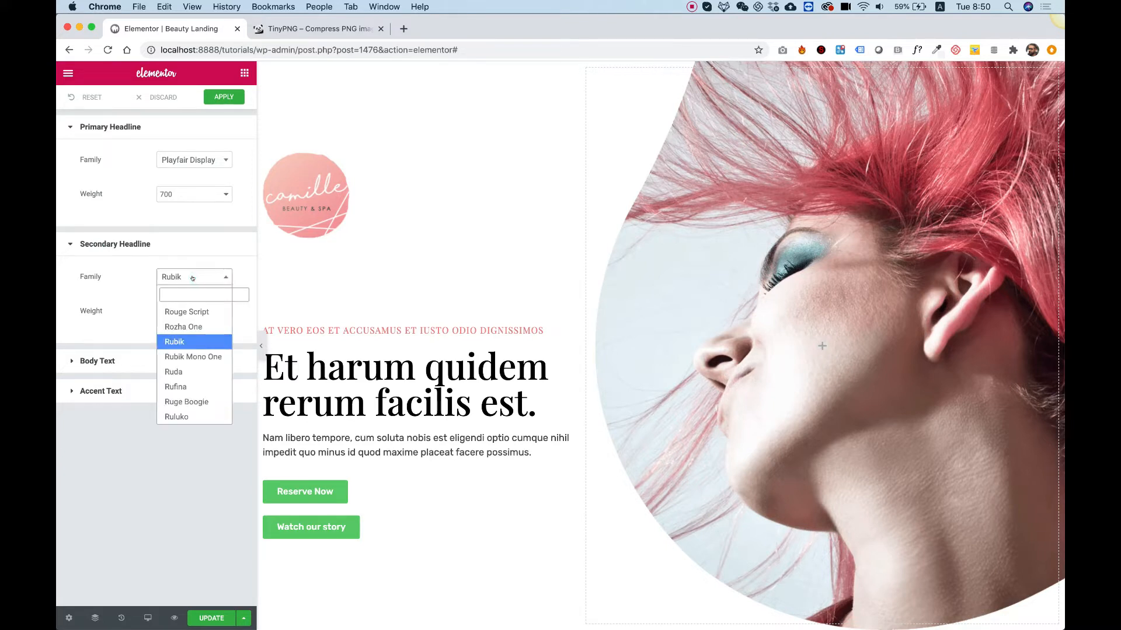
text(robo)
key(Return)
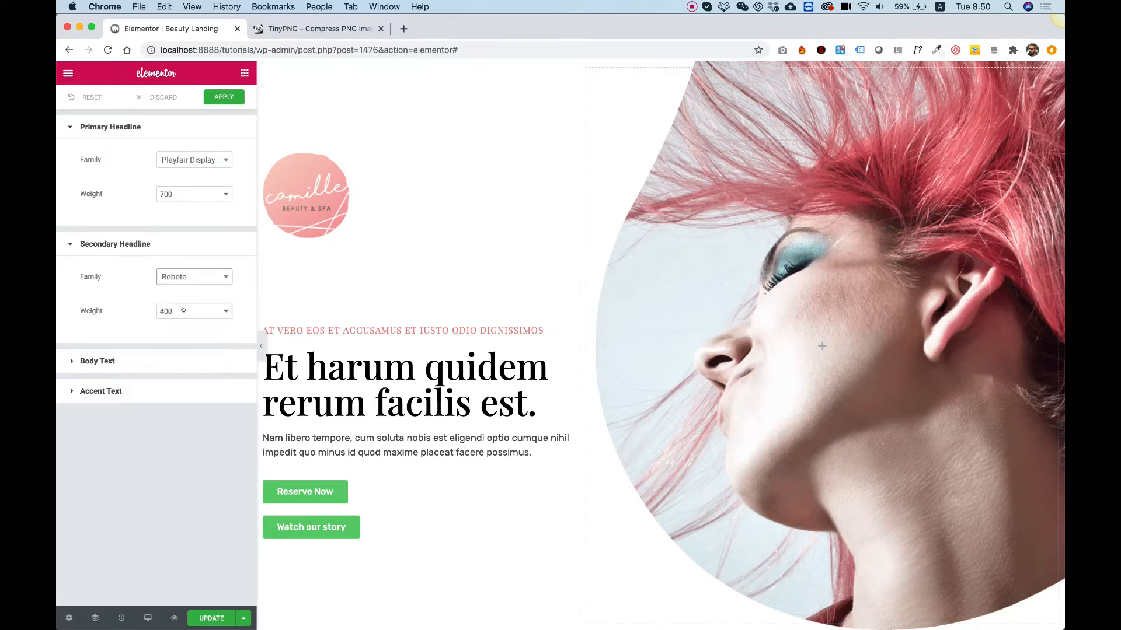
Set the Body Text default font to Roboto with weight 300.
click(134, 360)
click(169, 393)
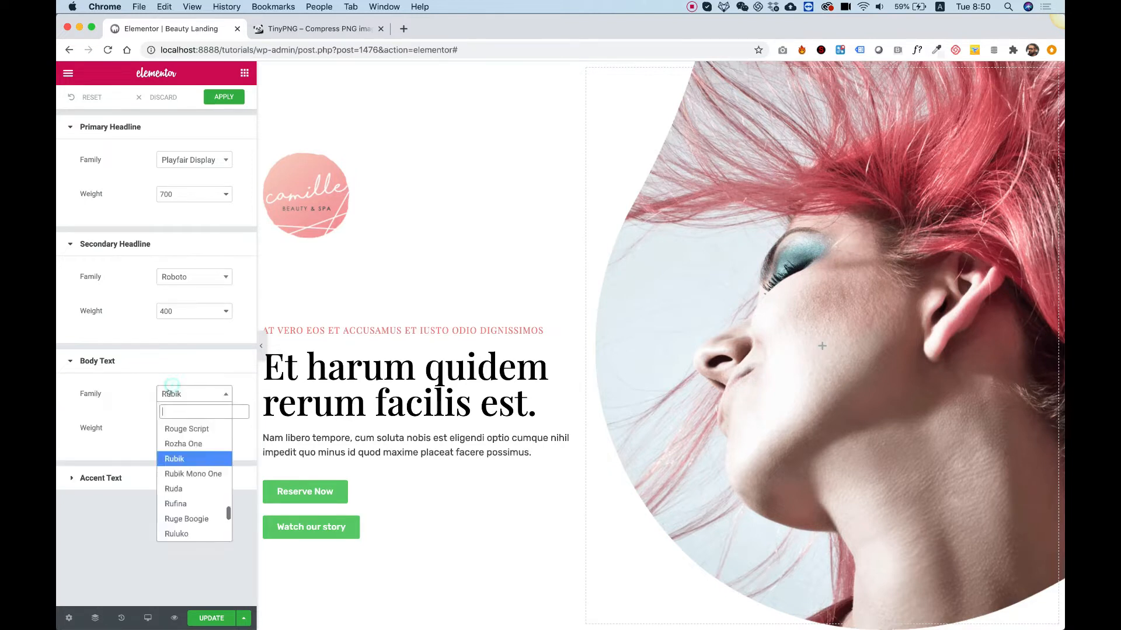
text(robo)
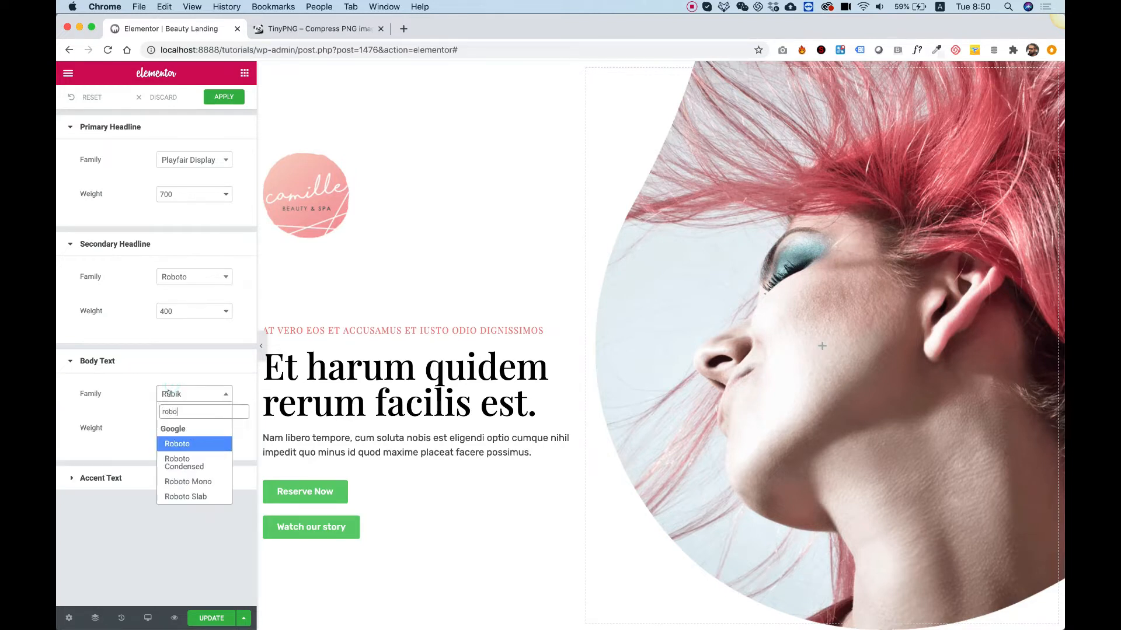
key(Return)
click(183, 429)
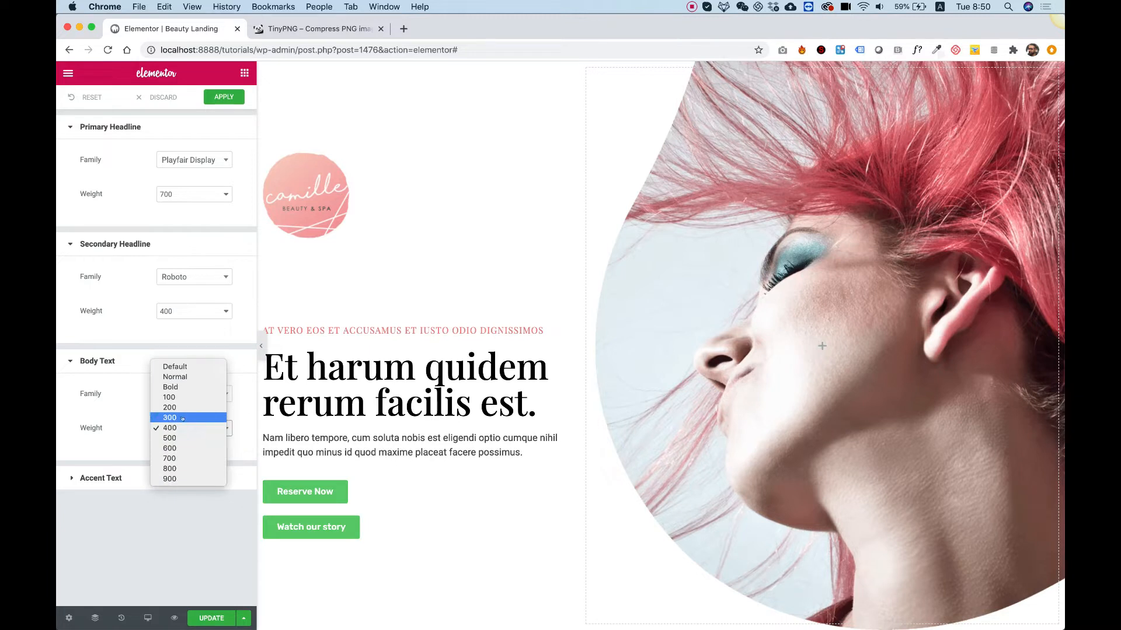
click(181, 420)
Set the Accent Text default font family to Roboto and apply the default font changes.
click(151, 476)
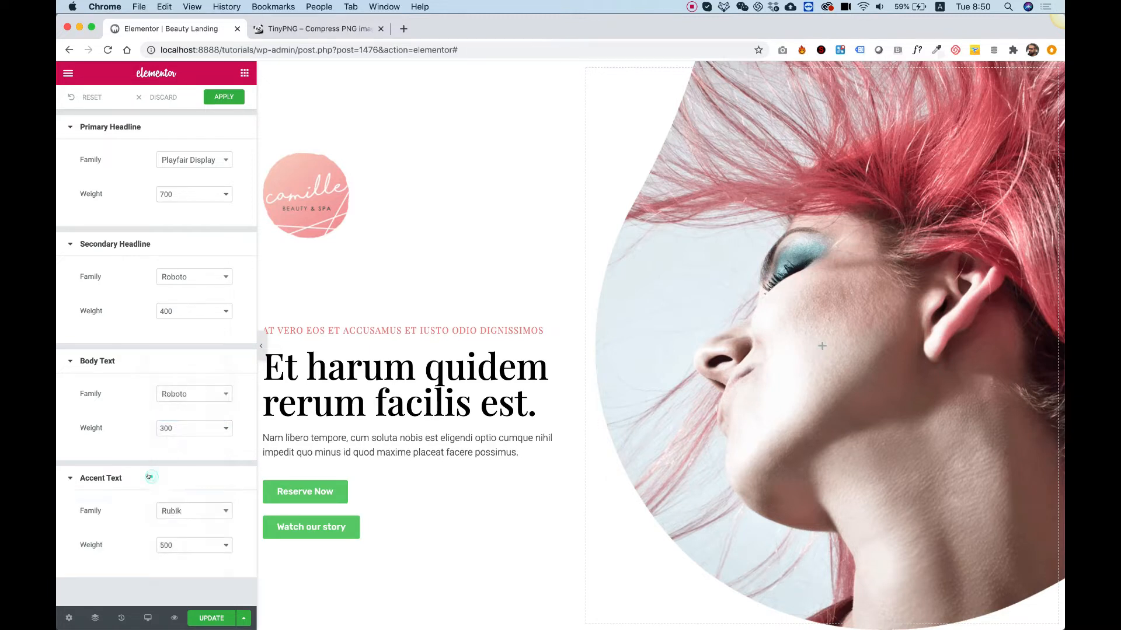
click(172, 510)
text(rob)
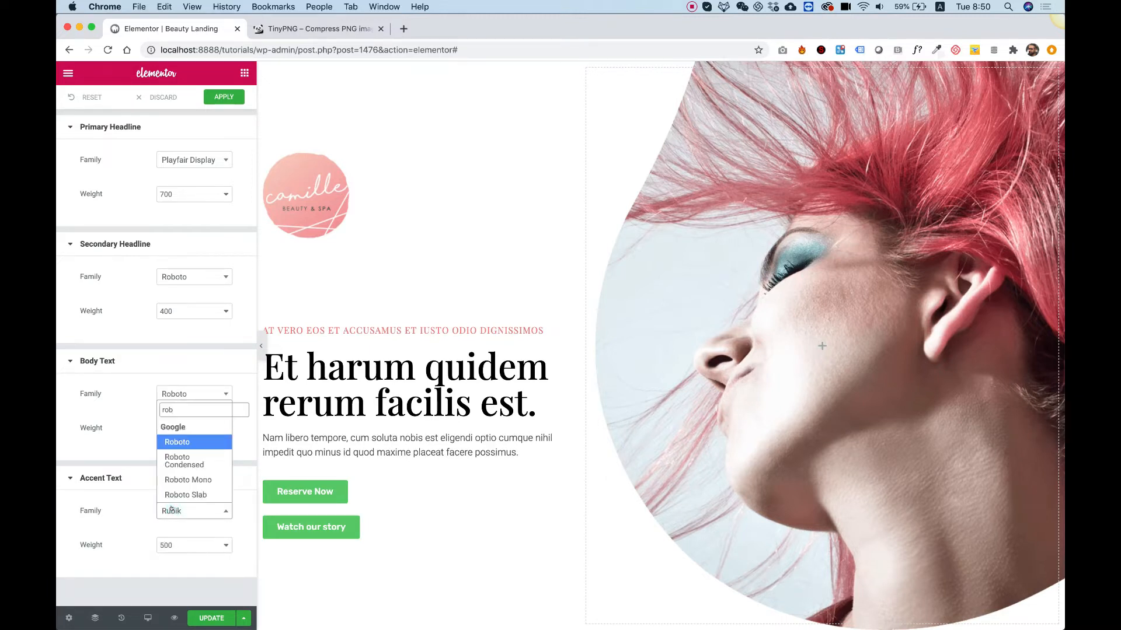
key(Return)
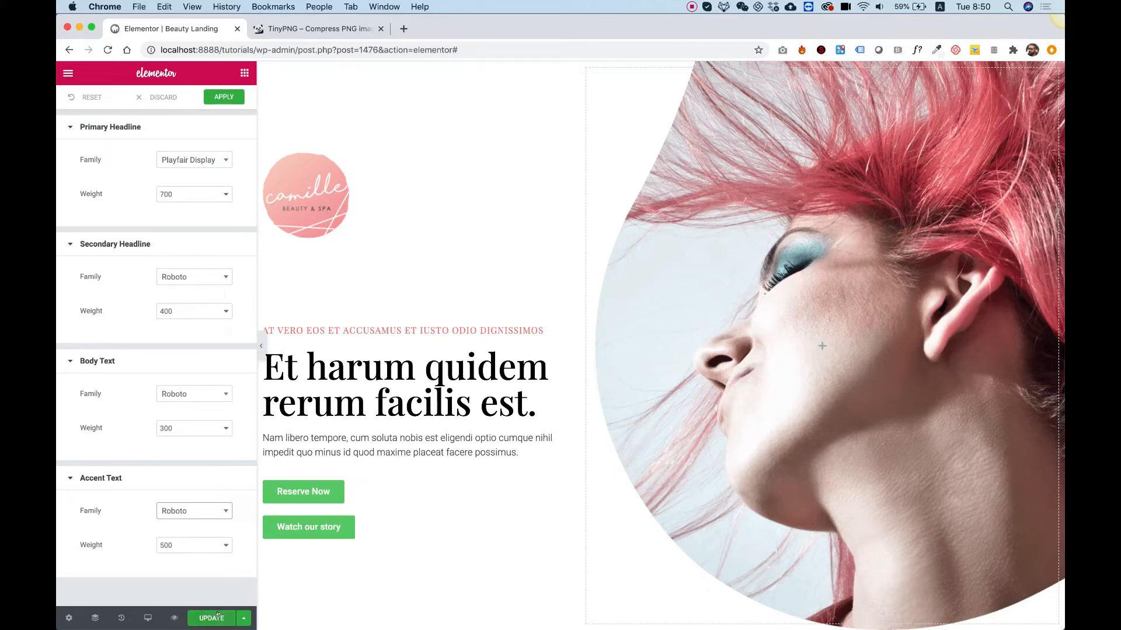
click(229, 98)
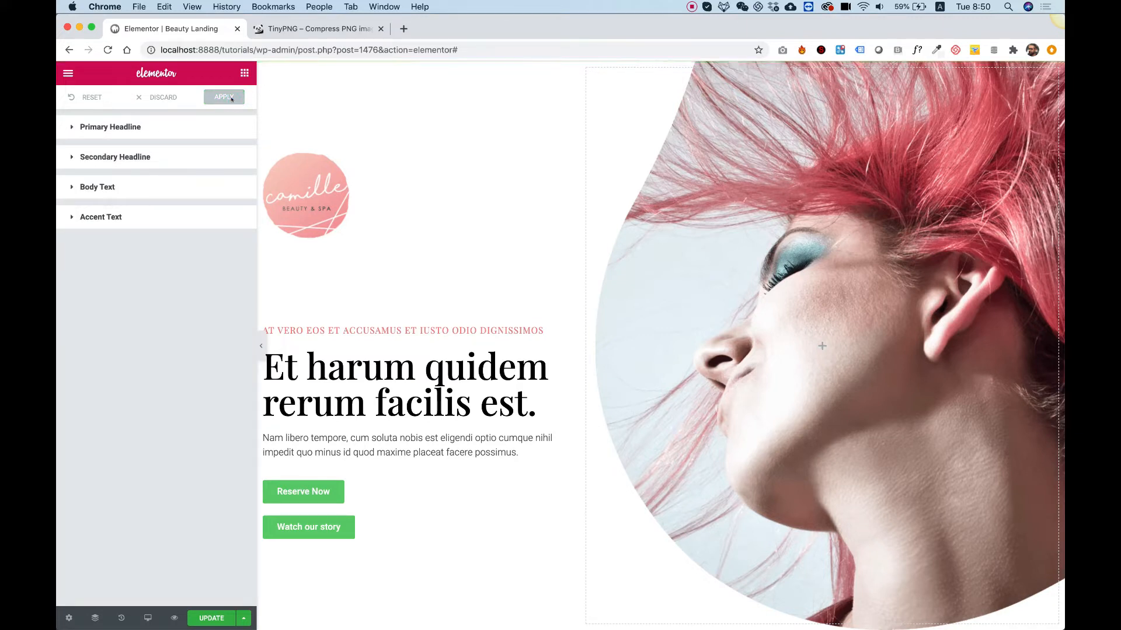
Set the font family of the small uppercase tagline above the main headline to Roboto.
click(320, 330)
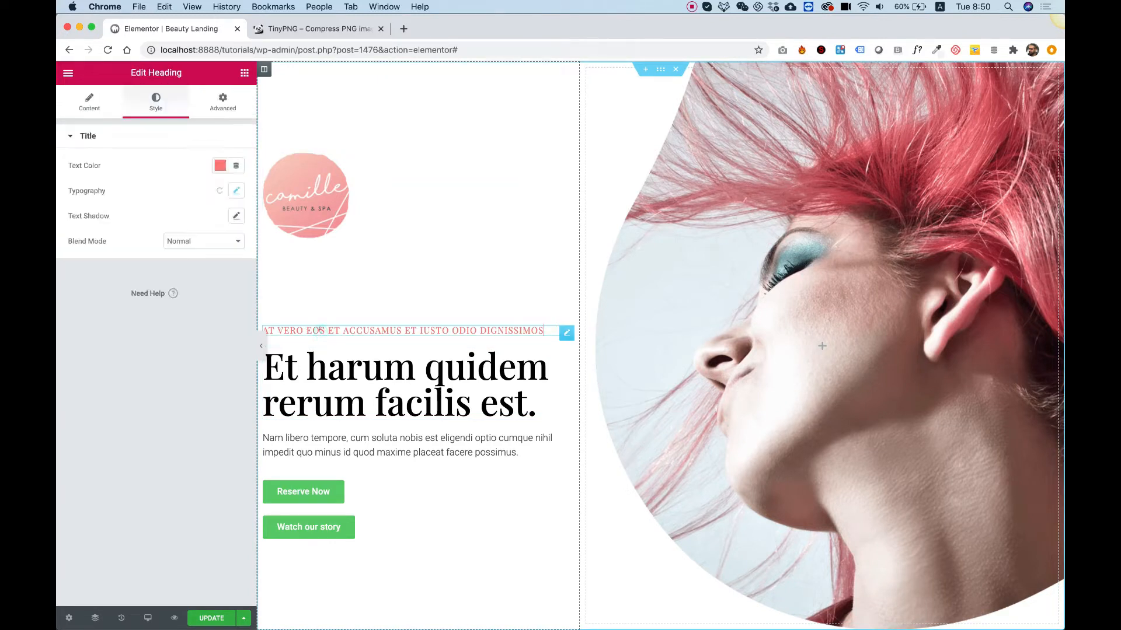
click(235, 190)
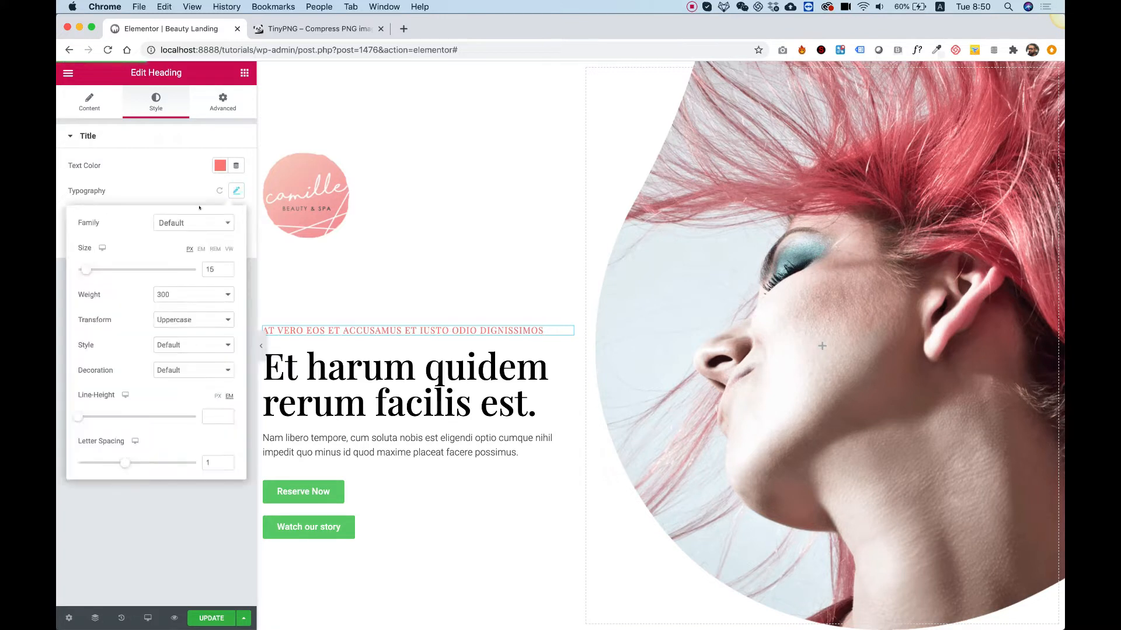
click(176, 224)
click(175, 224)
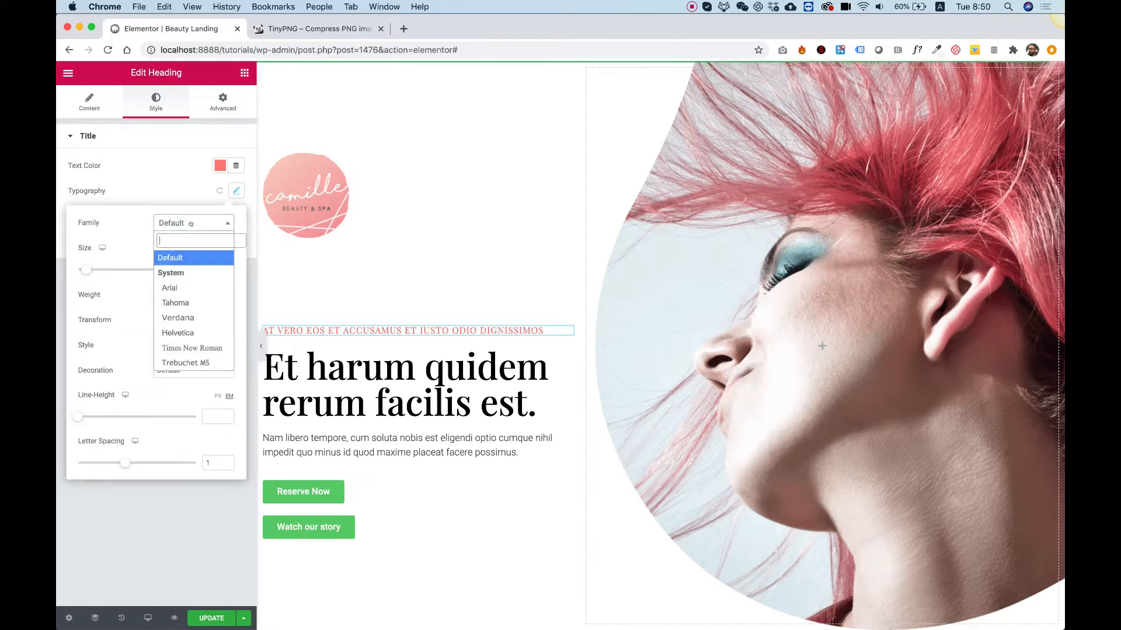
text(rob)
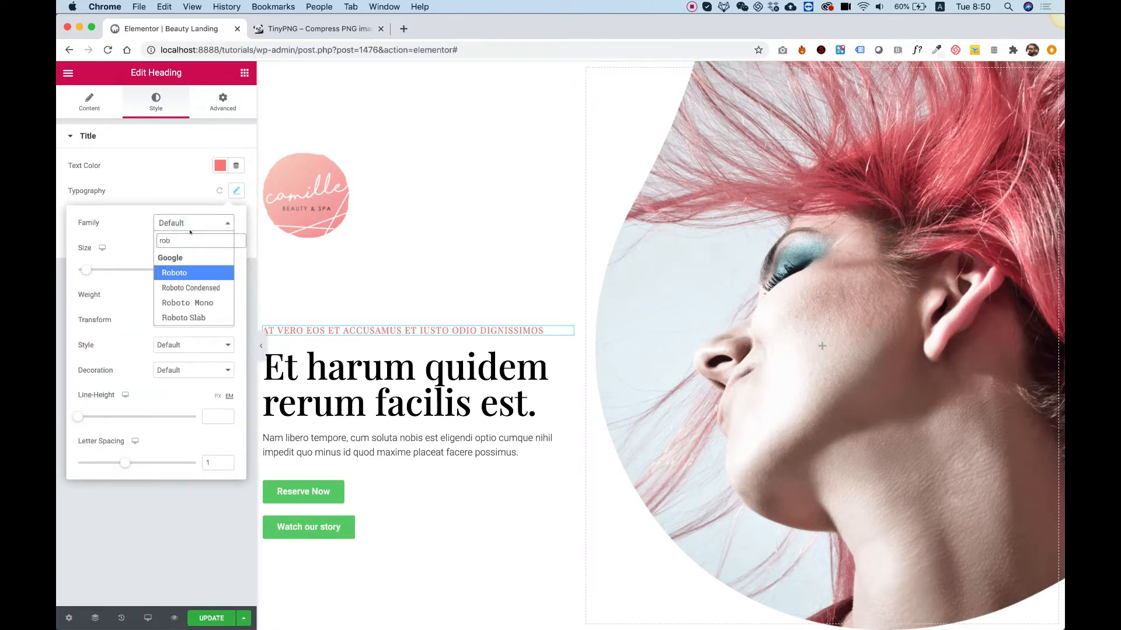
key(Return)
scroll(513, 280, down, 3)
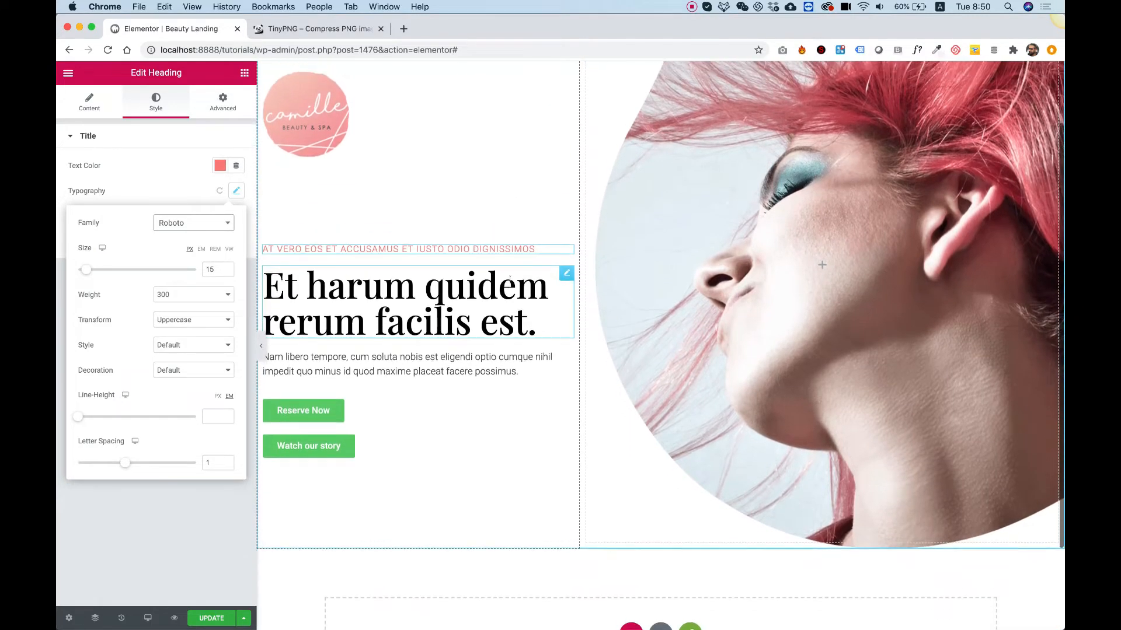
scroll(510, 279, up, 3)
scroll(510, 279, down, 2)
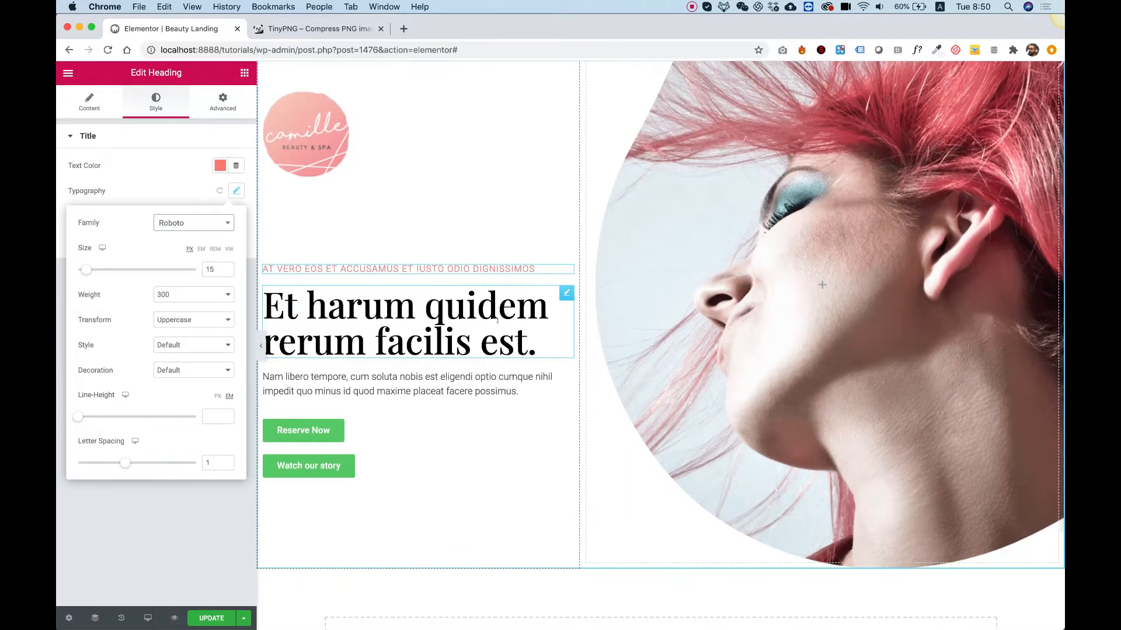
Open the Reserve Now button for editing, then switch to Photoshop and select the background shape layer of the design's Reserve Now button.
click(369, 435)
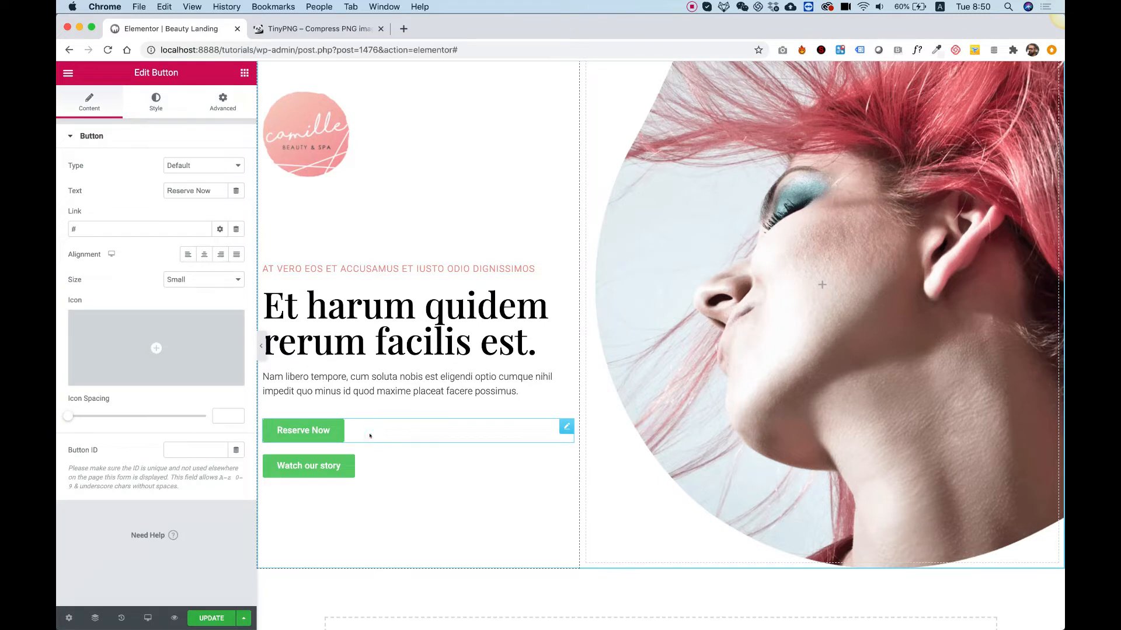
mouse_move(487, 628)
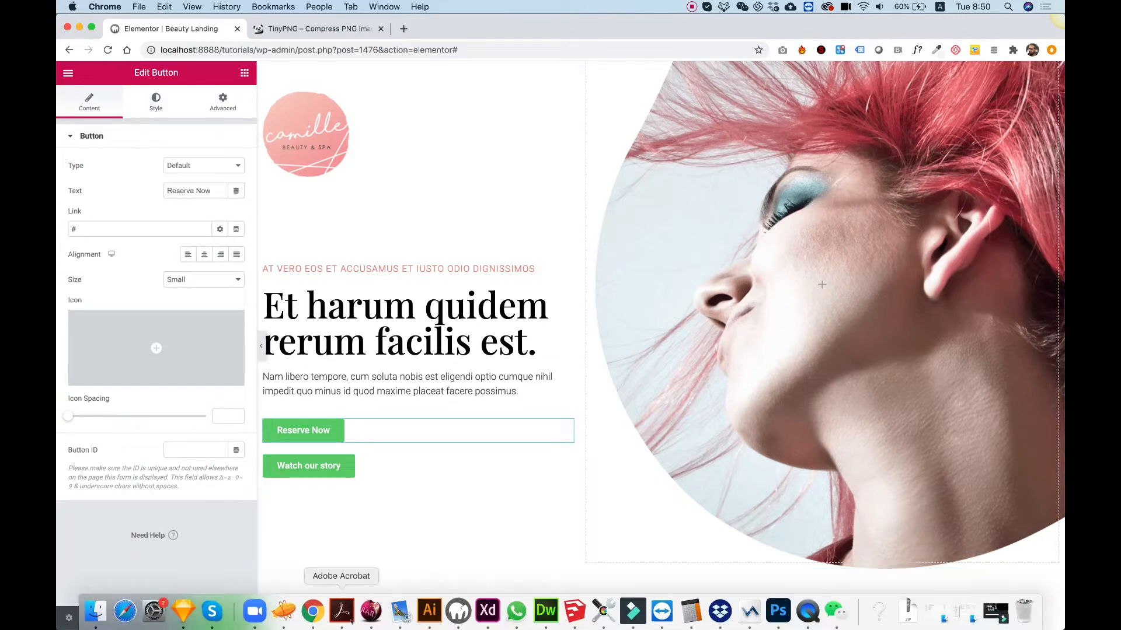
click(779, 611)
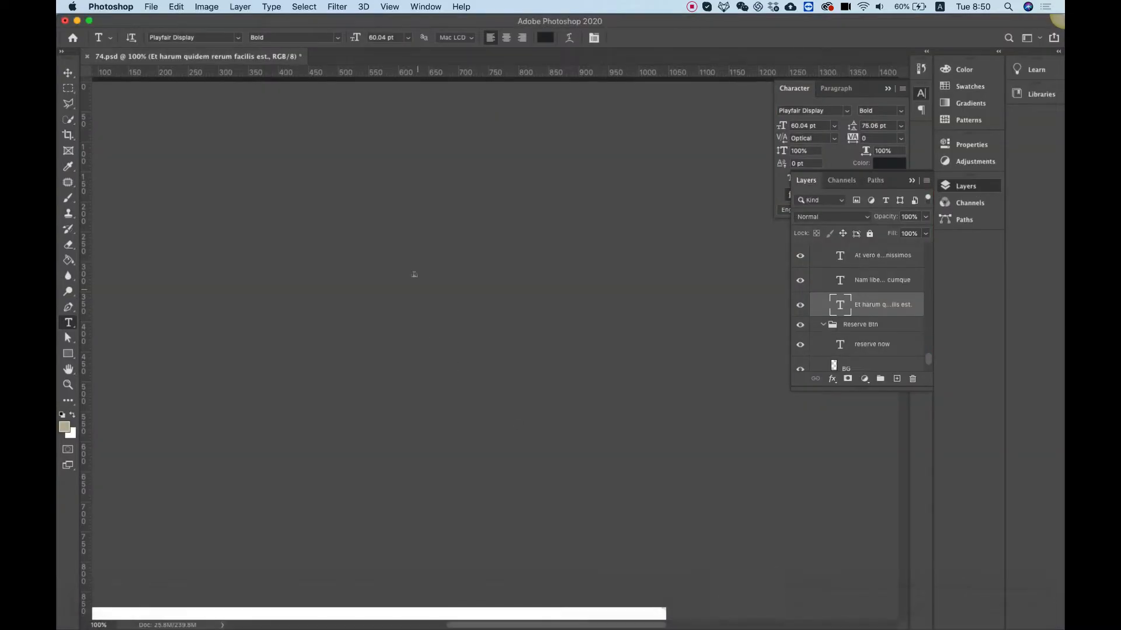
click(416, 280)
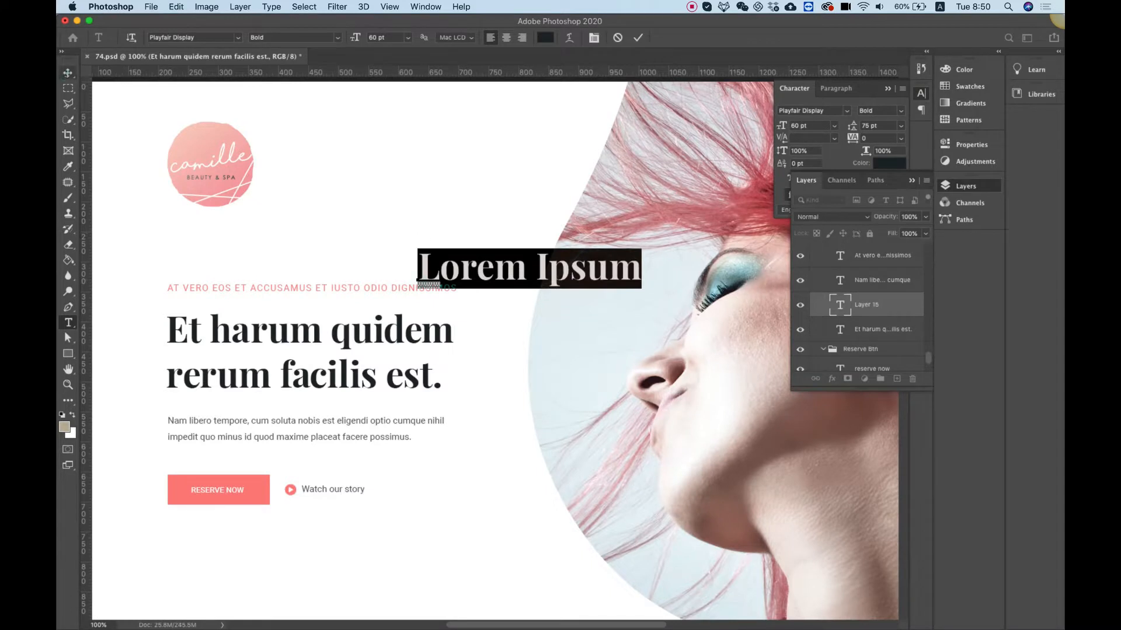
click(68, 73)
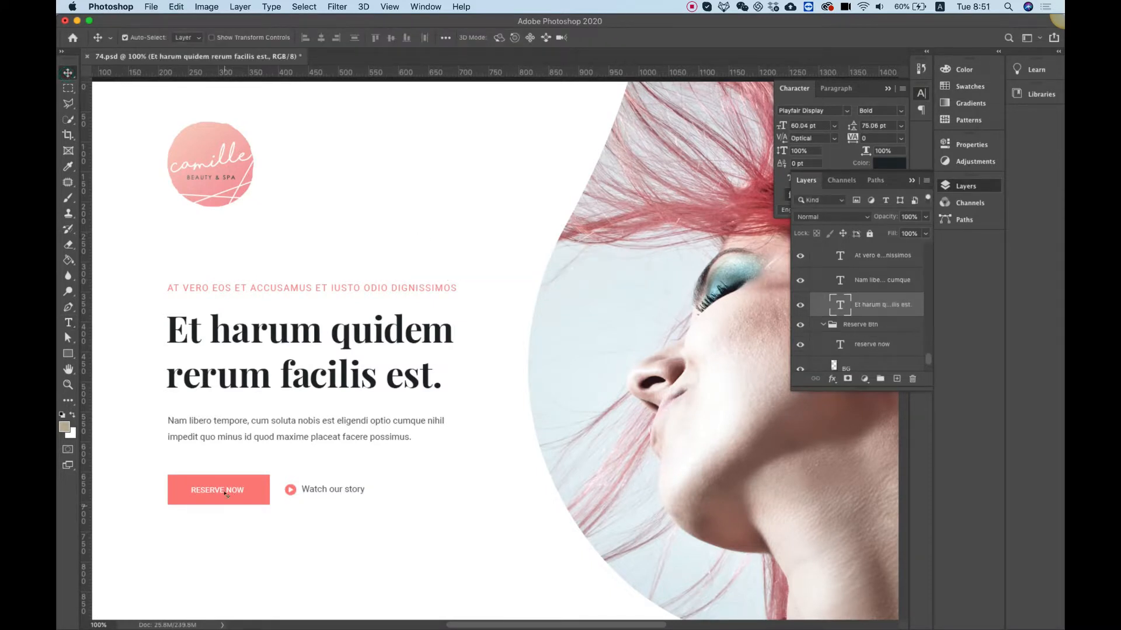
click(226, 494)
click(262, 498)
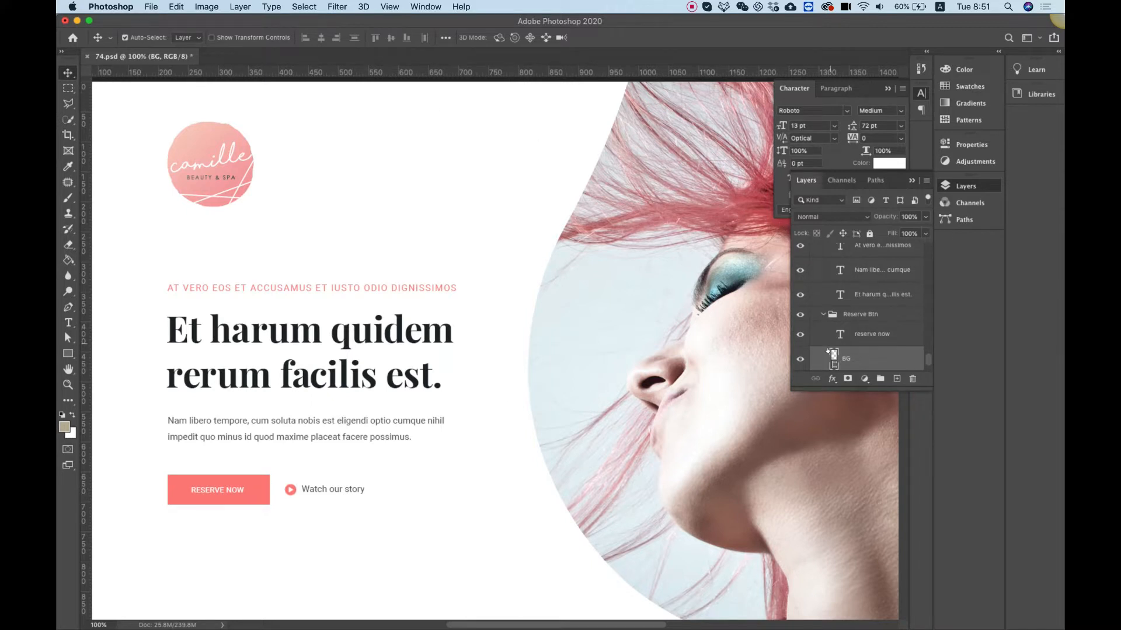
Copy the hex code ff817e from the fill colour of the Reserve Now button's background shape.
double_click(834, 357)
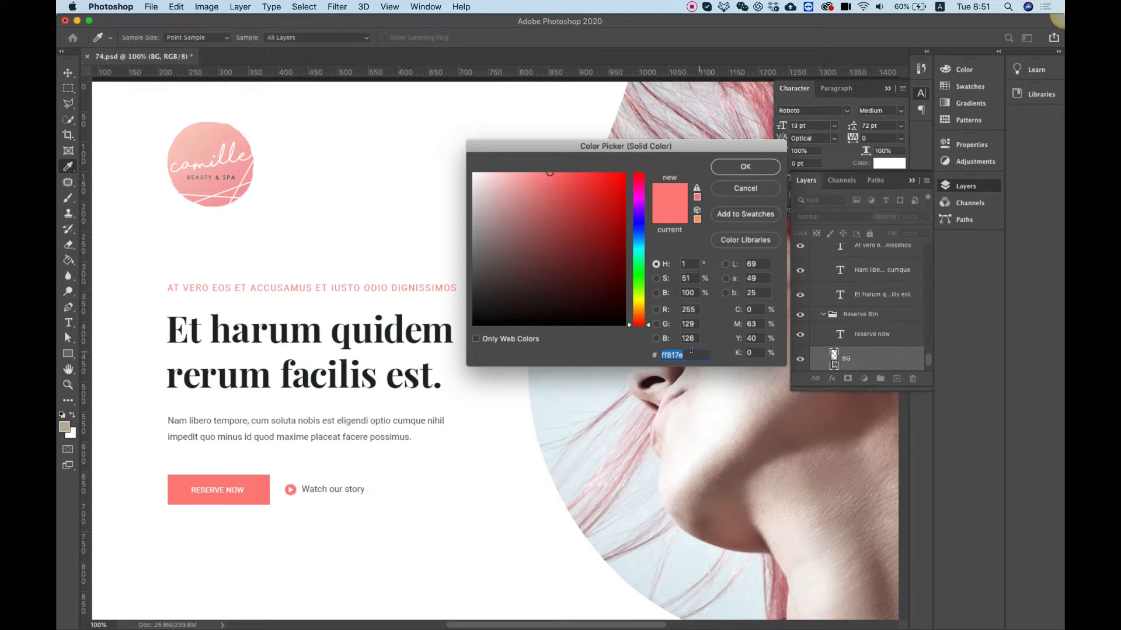
double_click(689, 353)
key(super+c)
click(745, 166)
Switch back to Elementor in Chrome and set the Reserve Now button's background color to ff817e.
mouse_move(487, 610)
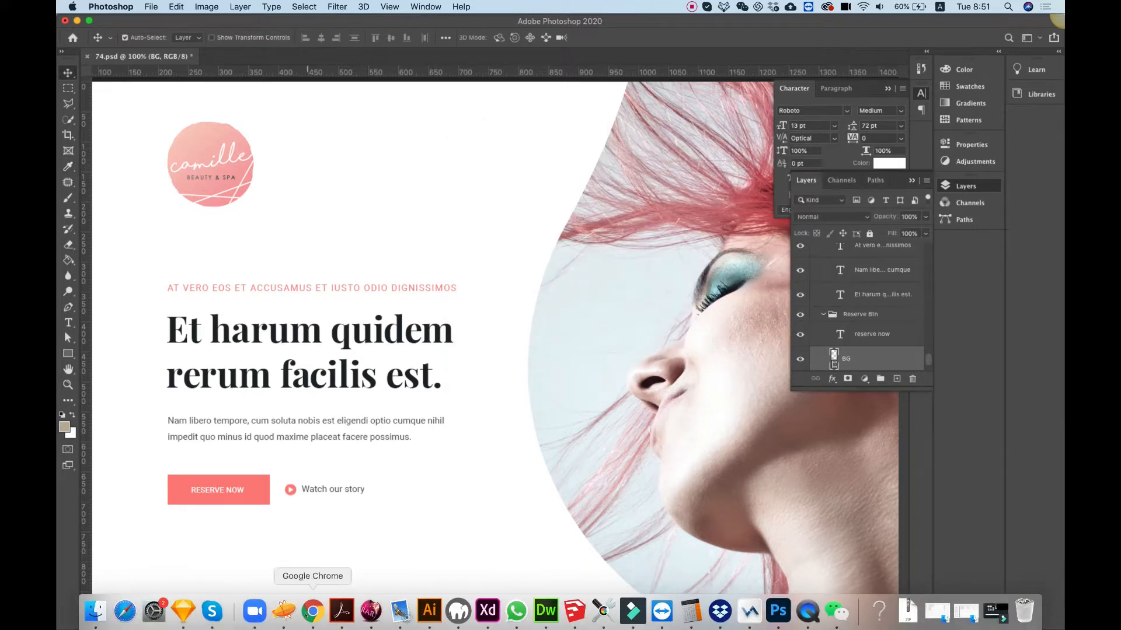
click(313, 611)
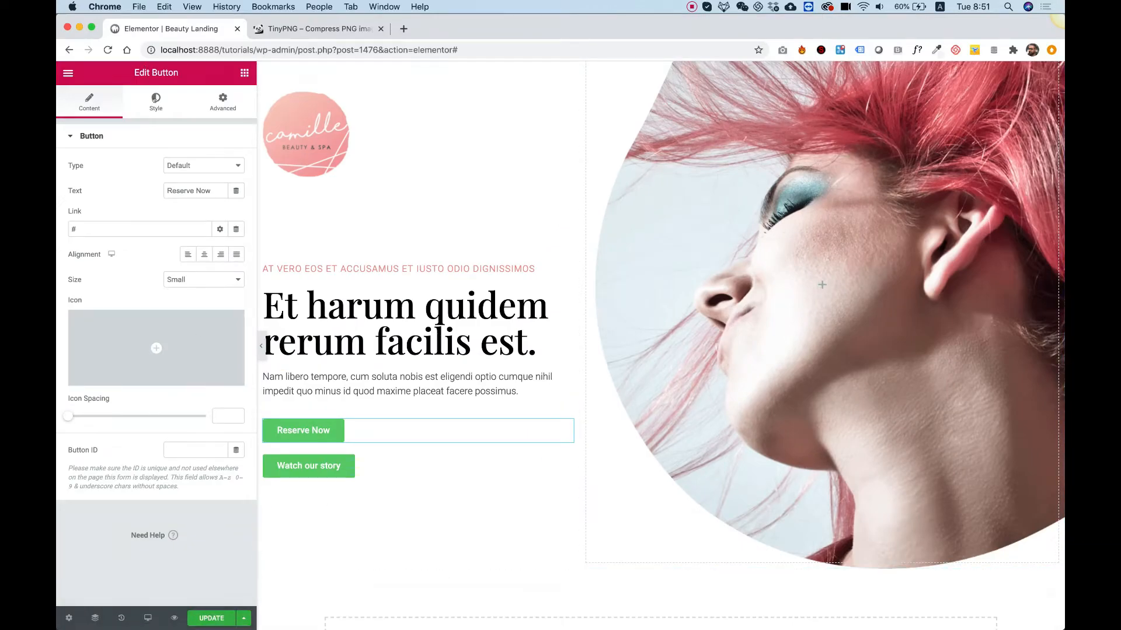
click(154, 99)
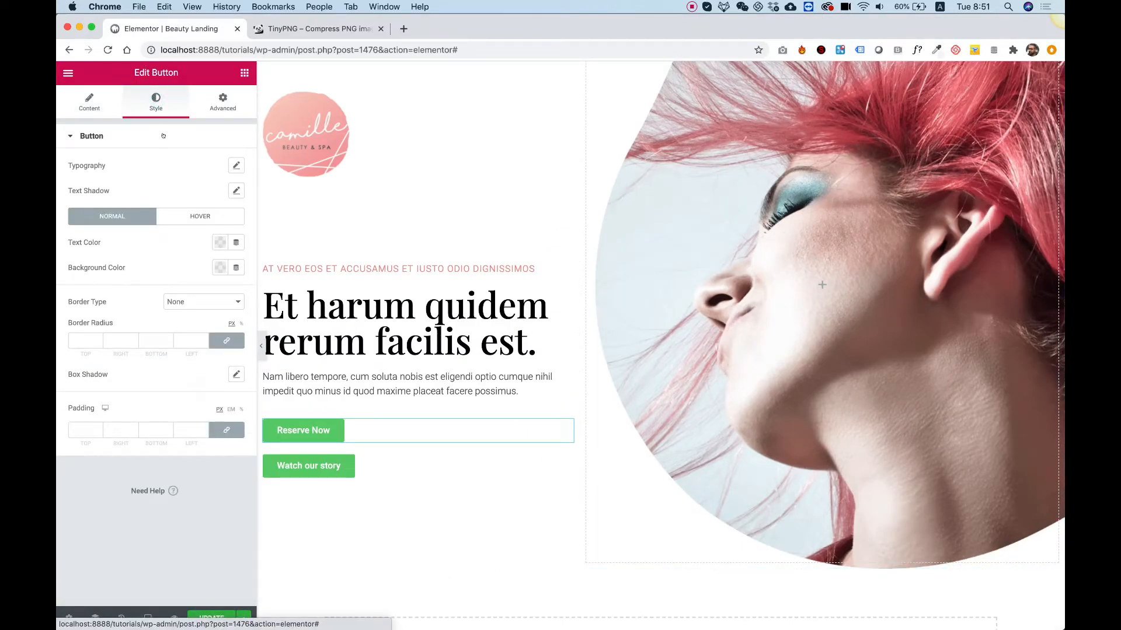
click(217, 242)
click(219, 242)
click(219, 267)
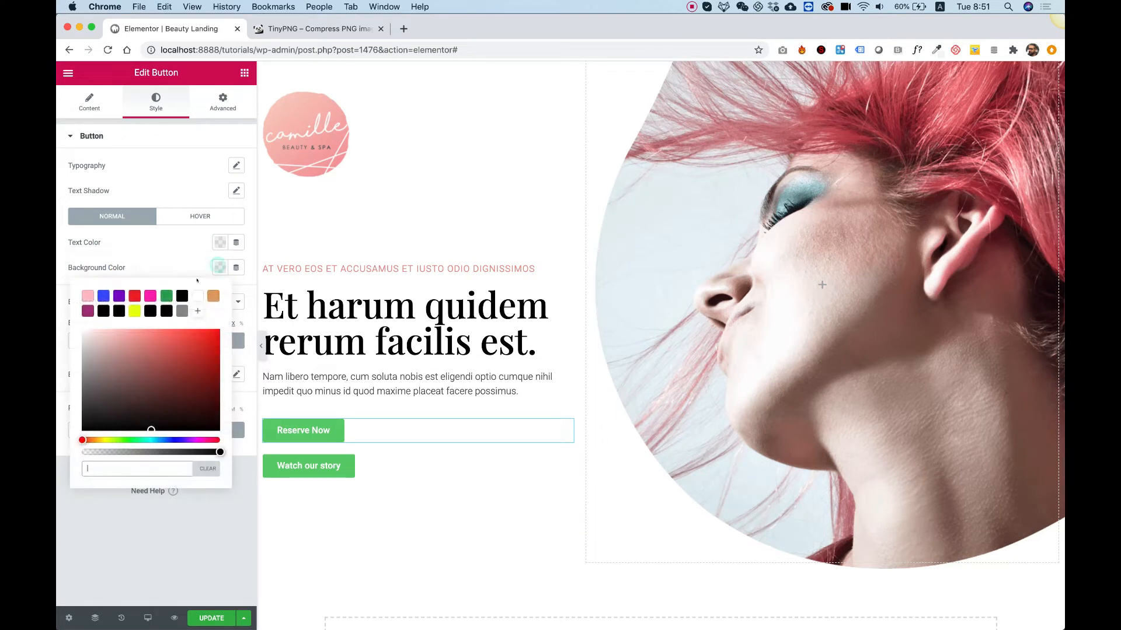
key(super+v)
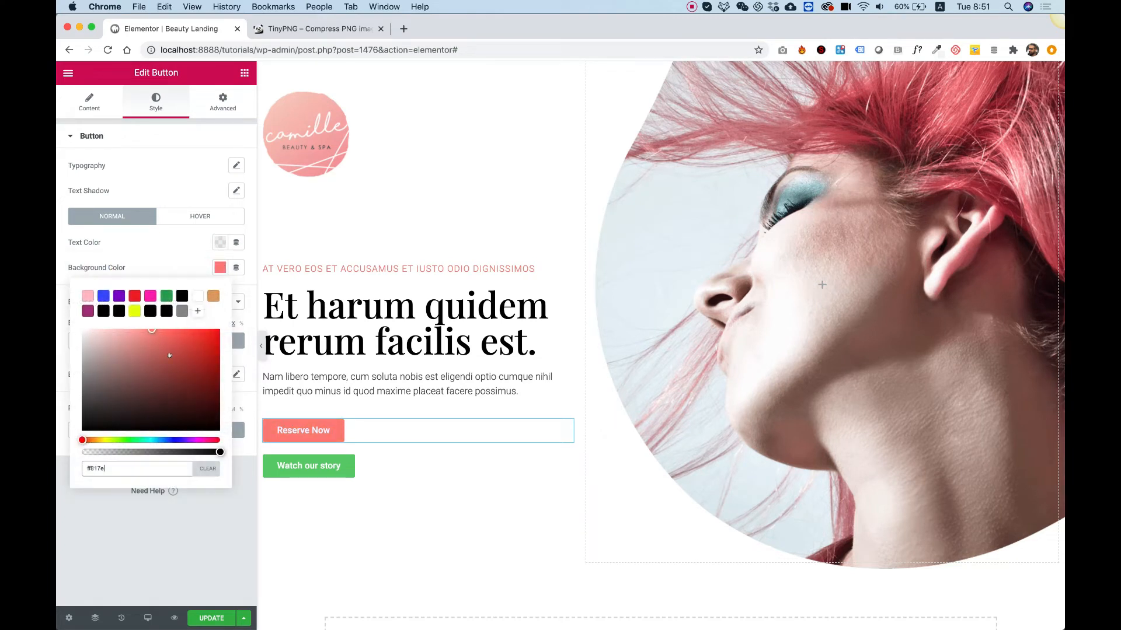
click(144, 243)
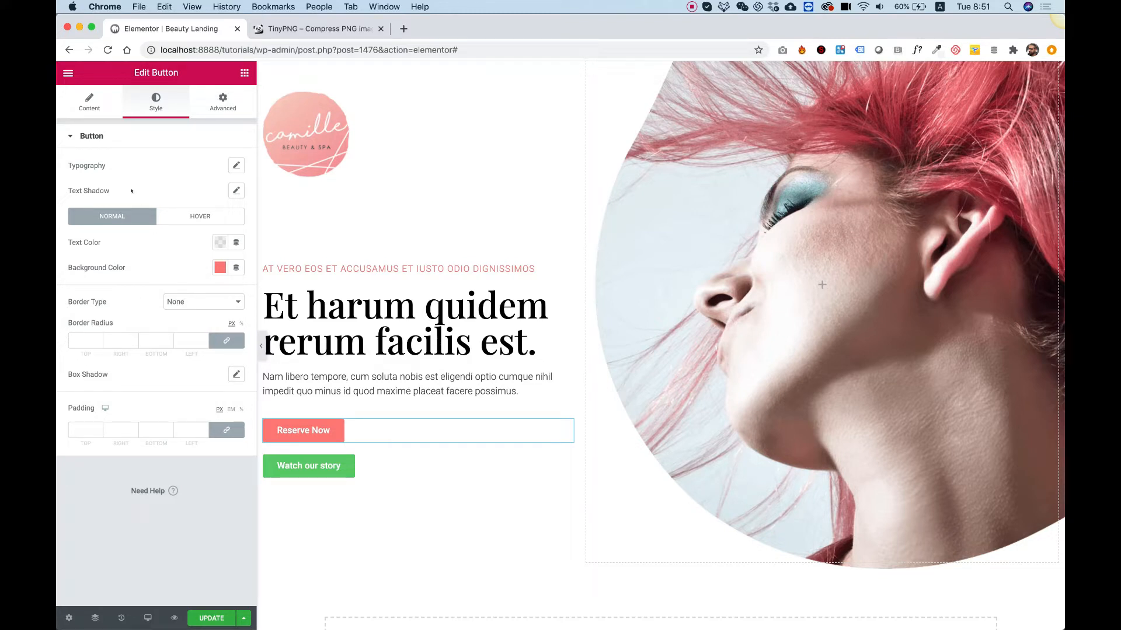
Set the Reserve Now button's size to Medium and its border radius to 0 on all corners.
click(89, 100)
click(193, 280)
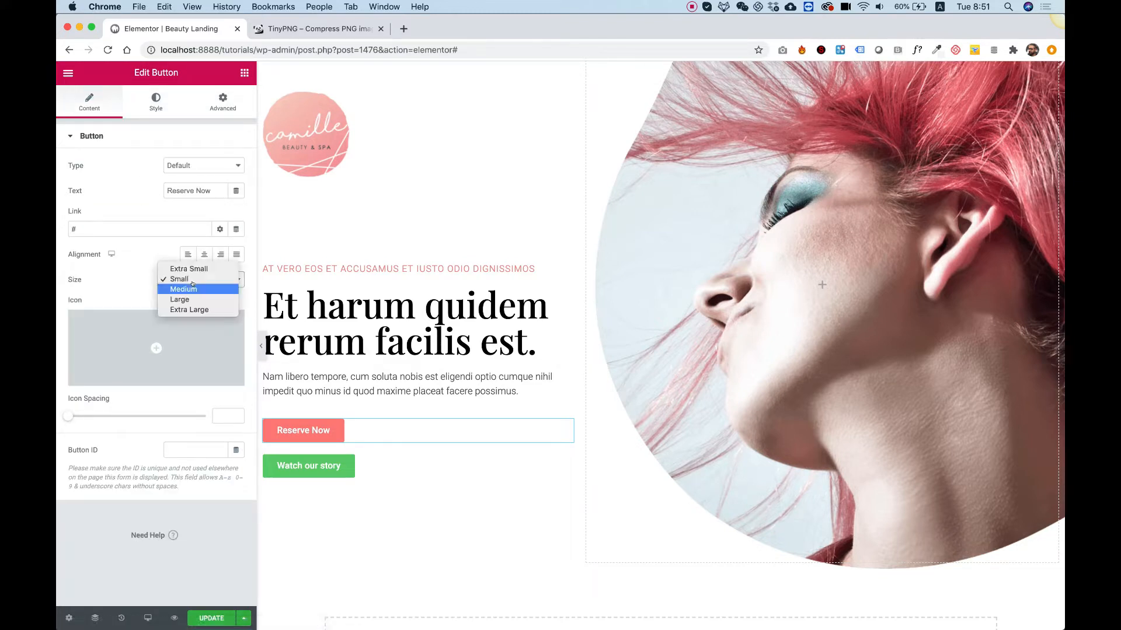
click(193, 288)
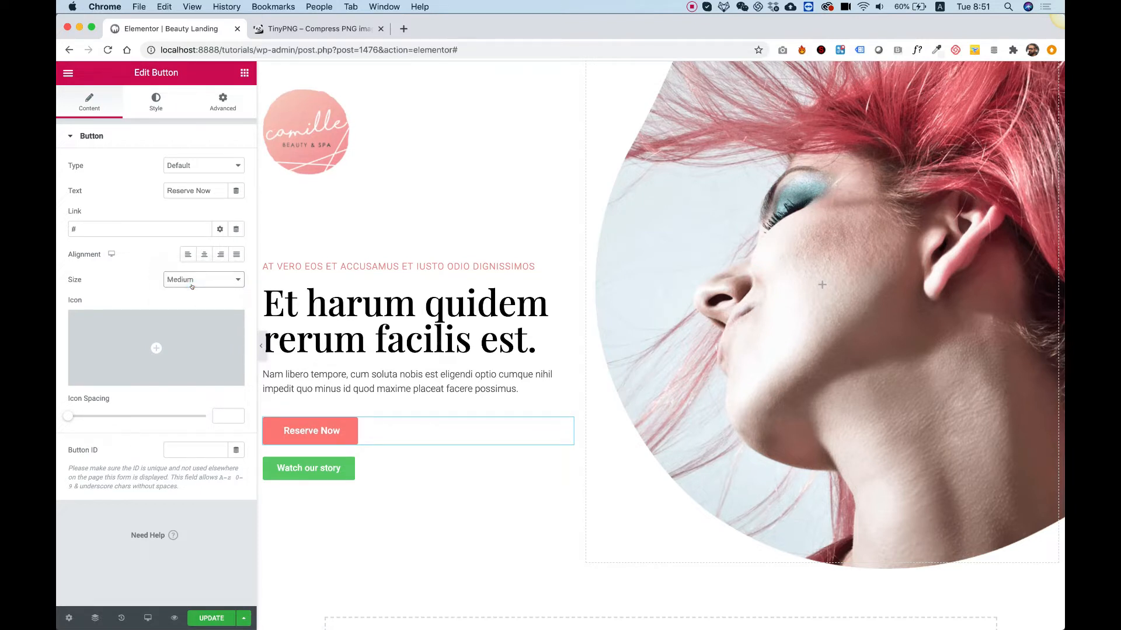
click(151, 99)
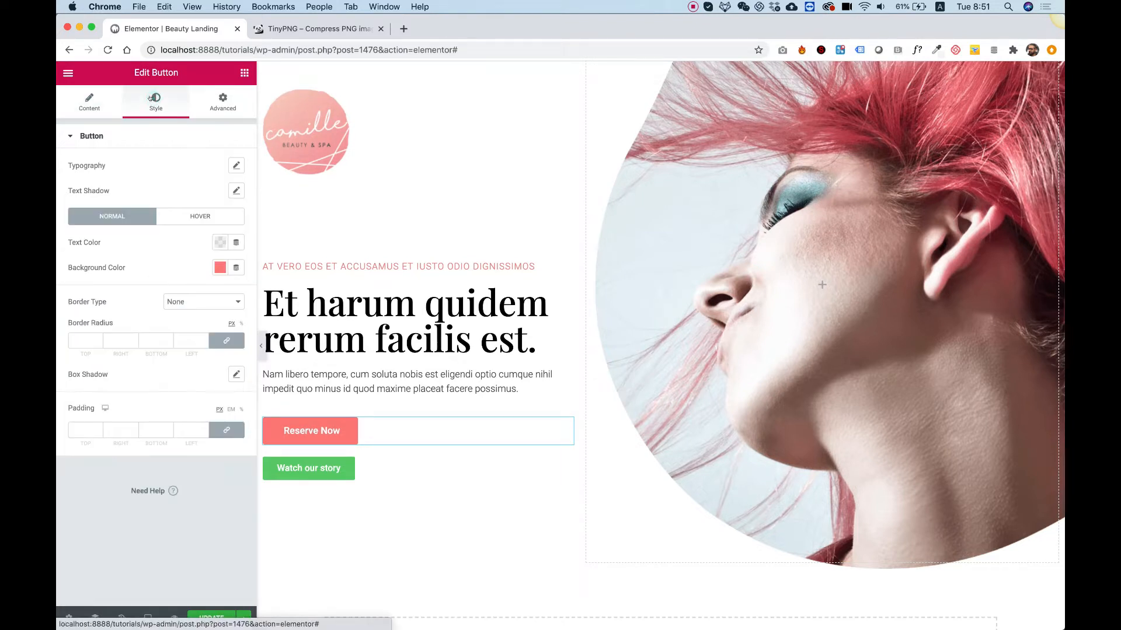
click(85, 340)
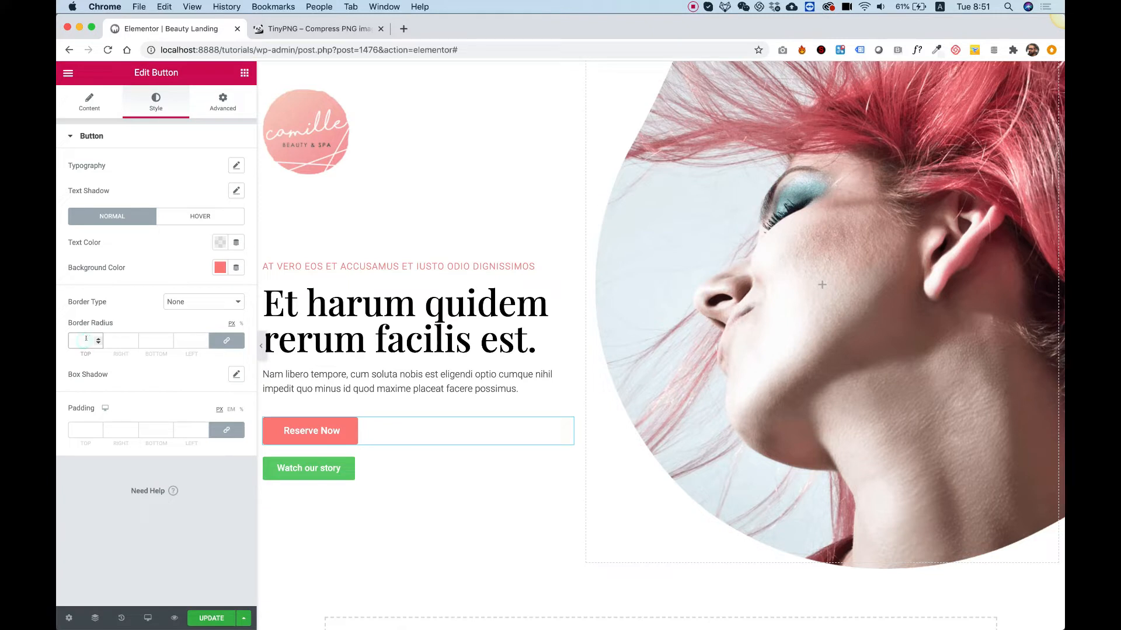
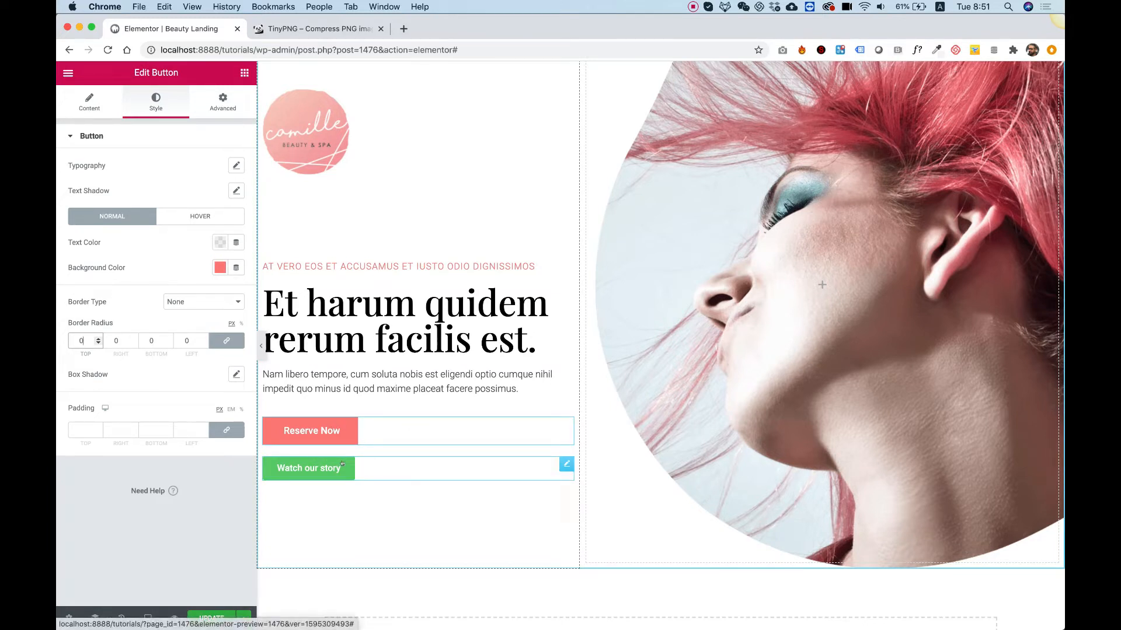
Set the Reserve Now button's positioning width to Inline (auto).
click(223, 104)
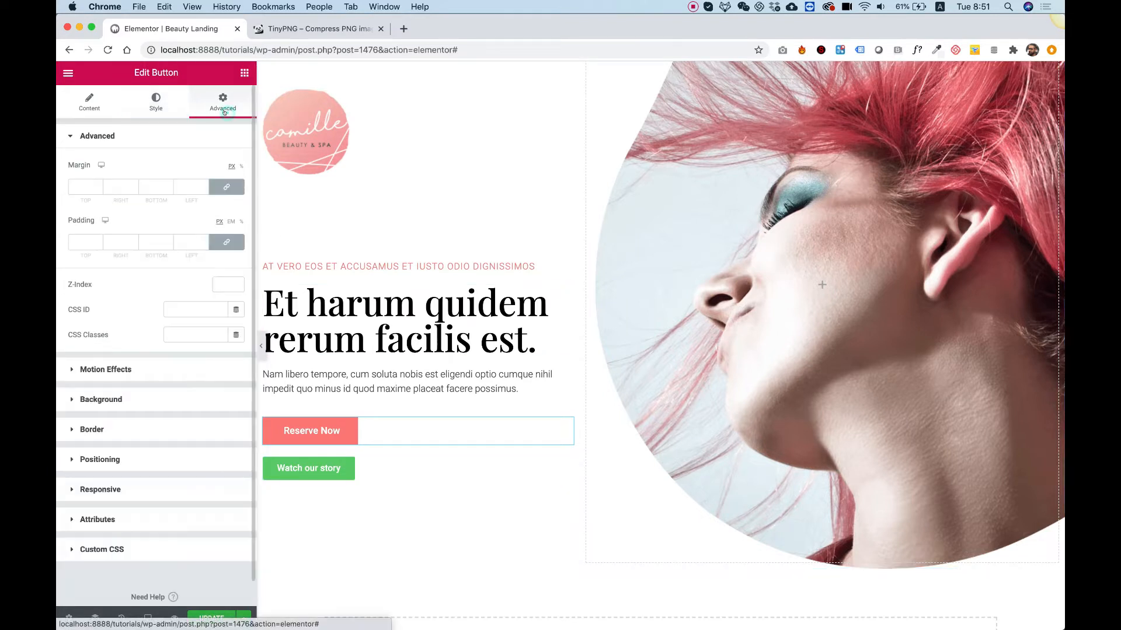
click(113, 461)
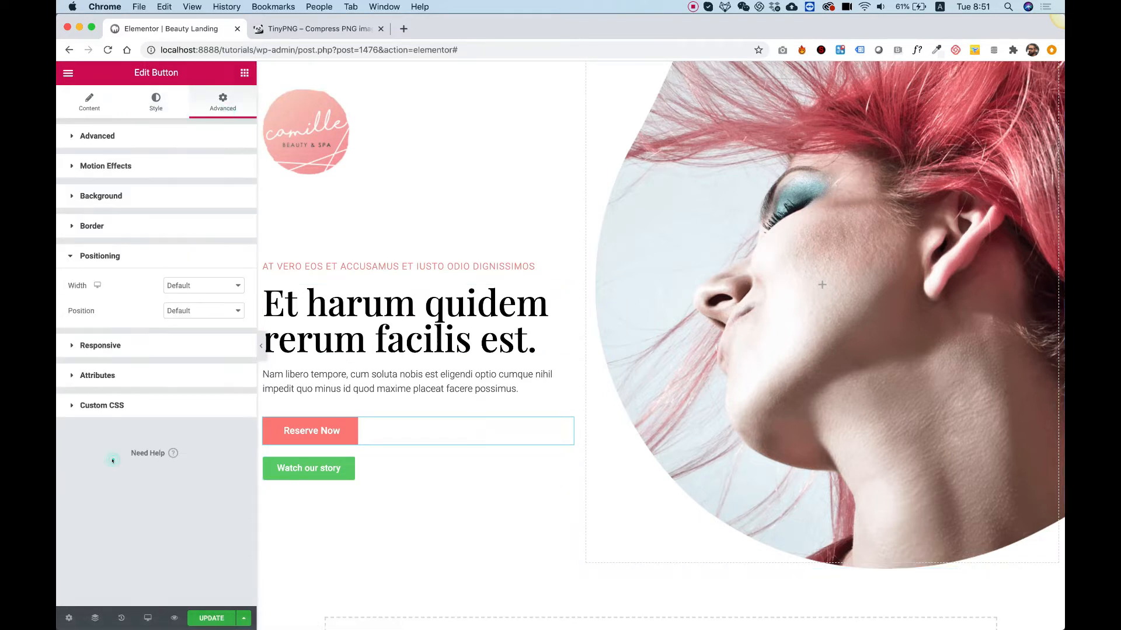
click(179, 286)
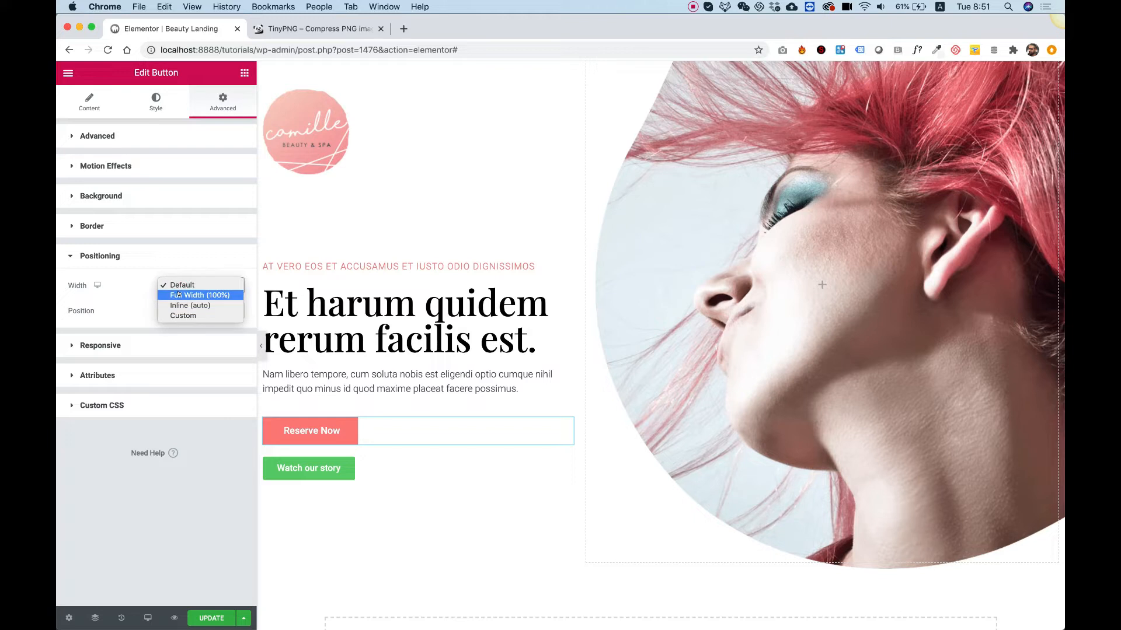
click(178, 303)
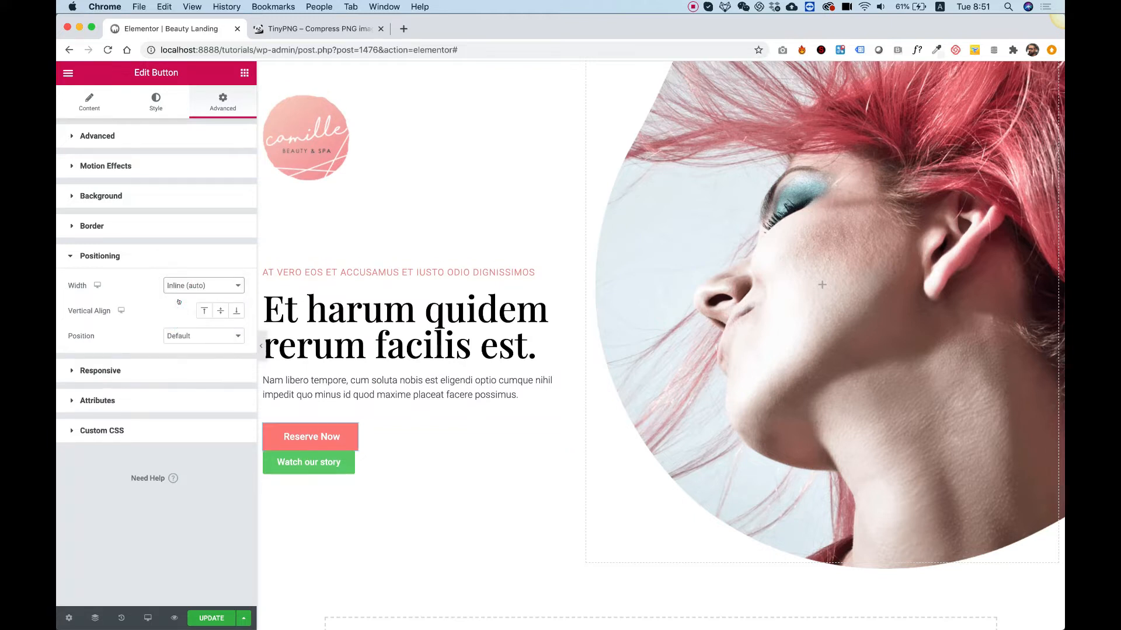
Set the Watch our story button's size to Medium and its positioning width to Inline (auto).
click(372, 464)
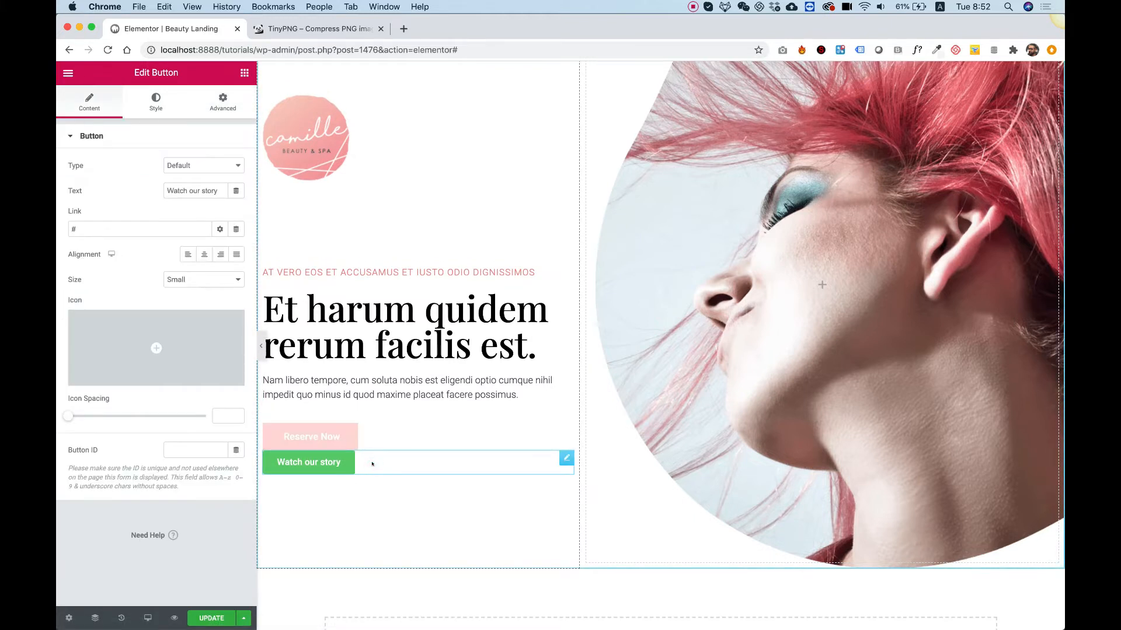
click(202, 281)
click(203, 285)
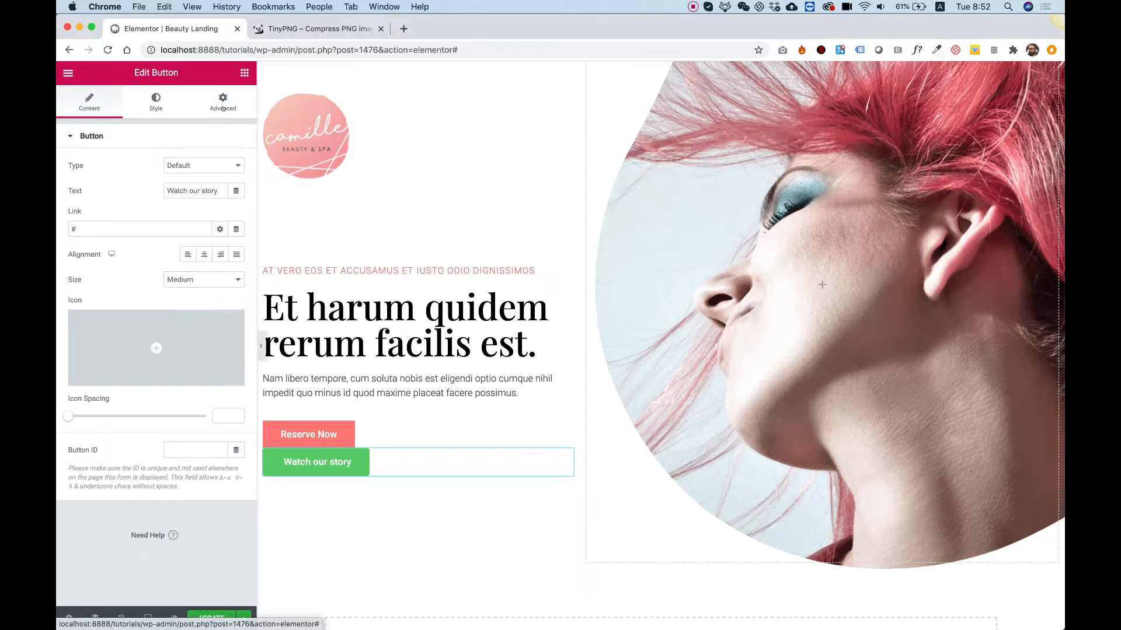
click(223, 108)
click(102, 458)
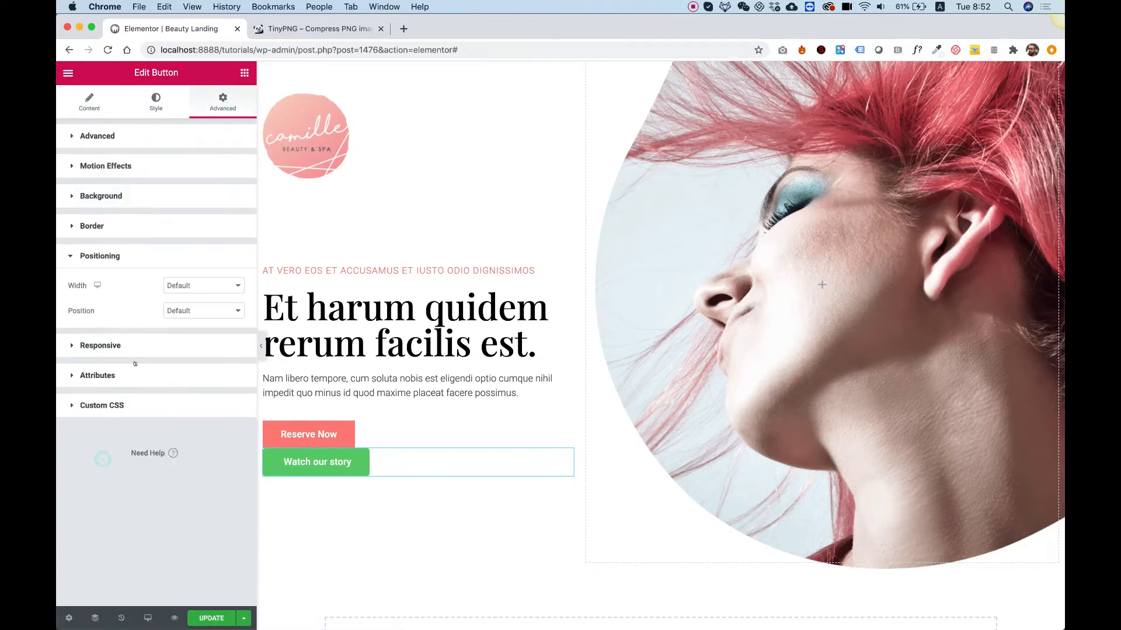
click(188, 285)
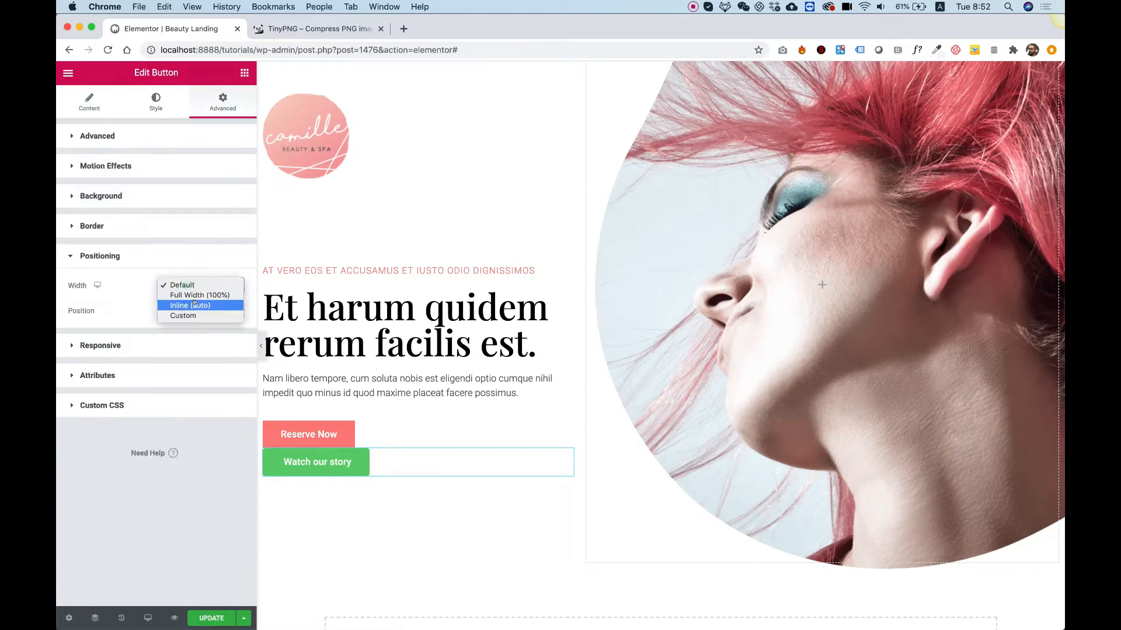
click(194, 306)
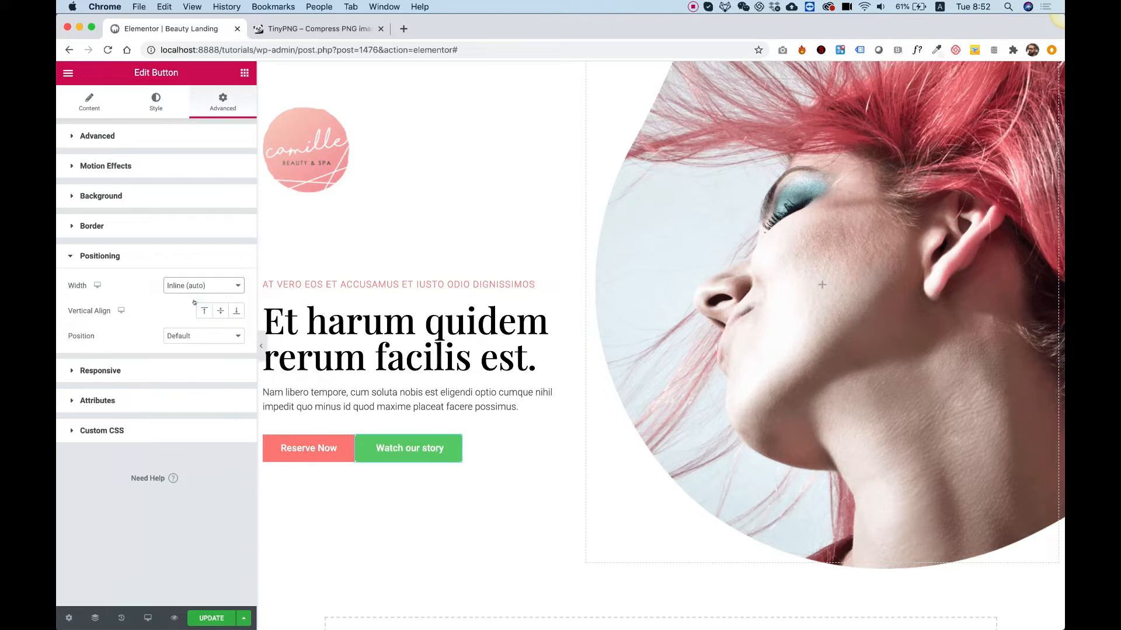
Set the Watch our story button's background color to white.
click(159, 105)
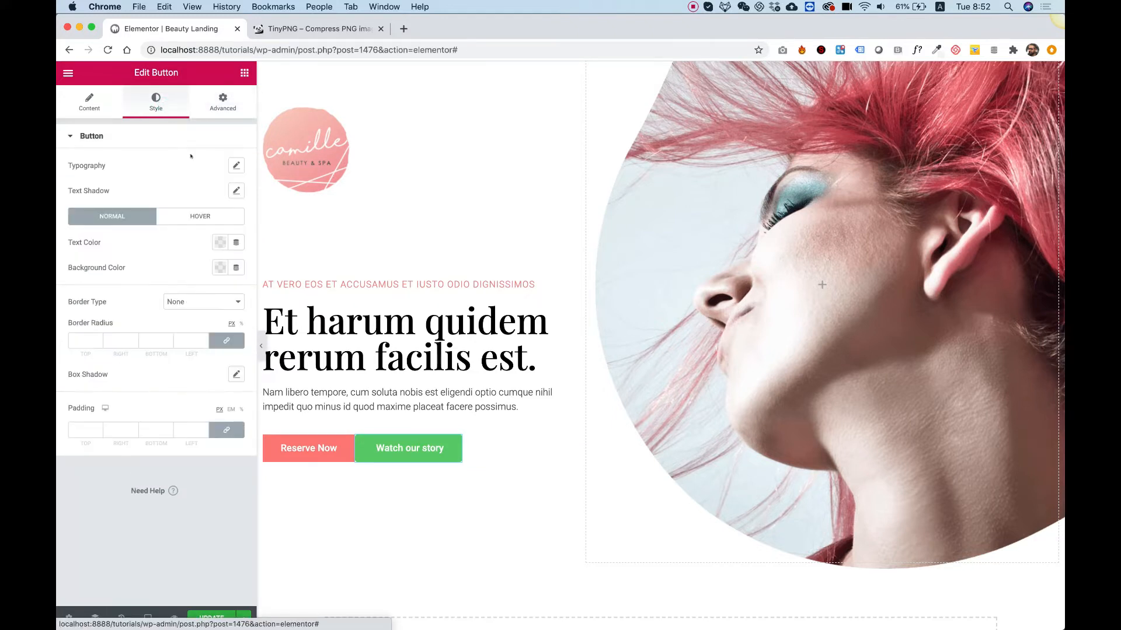
click(220, 268)
click(192, 310)
click(186, 253)
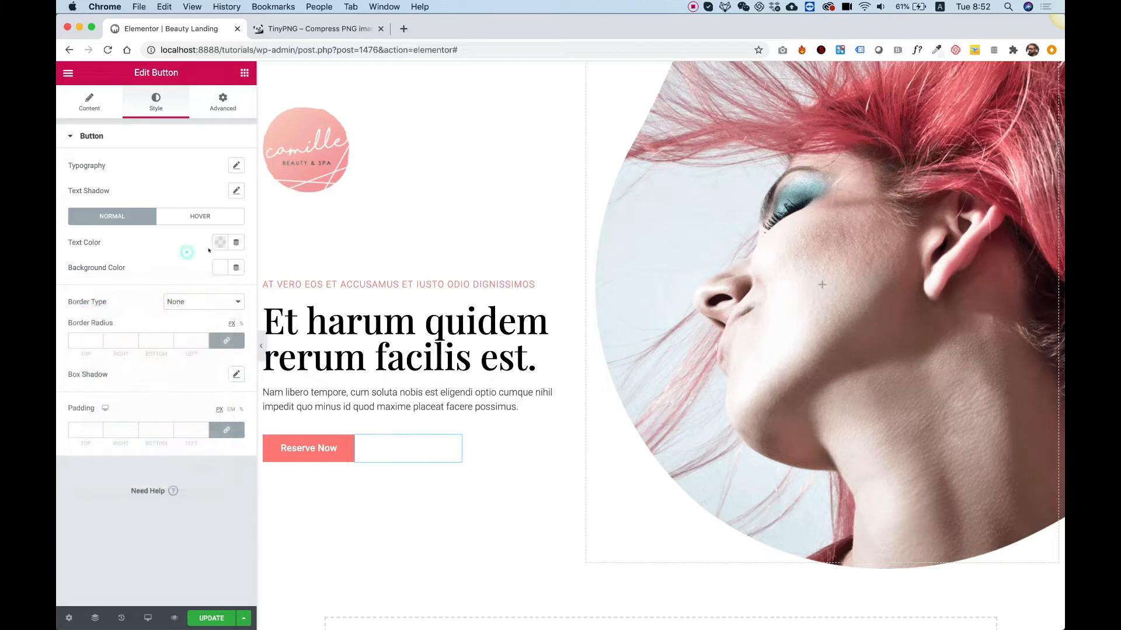
Set the Watch our story button's text color to ff817e and add that color to the saved swatches.
click(216, 242)
text(ff817e)
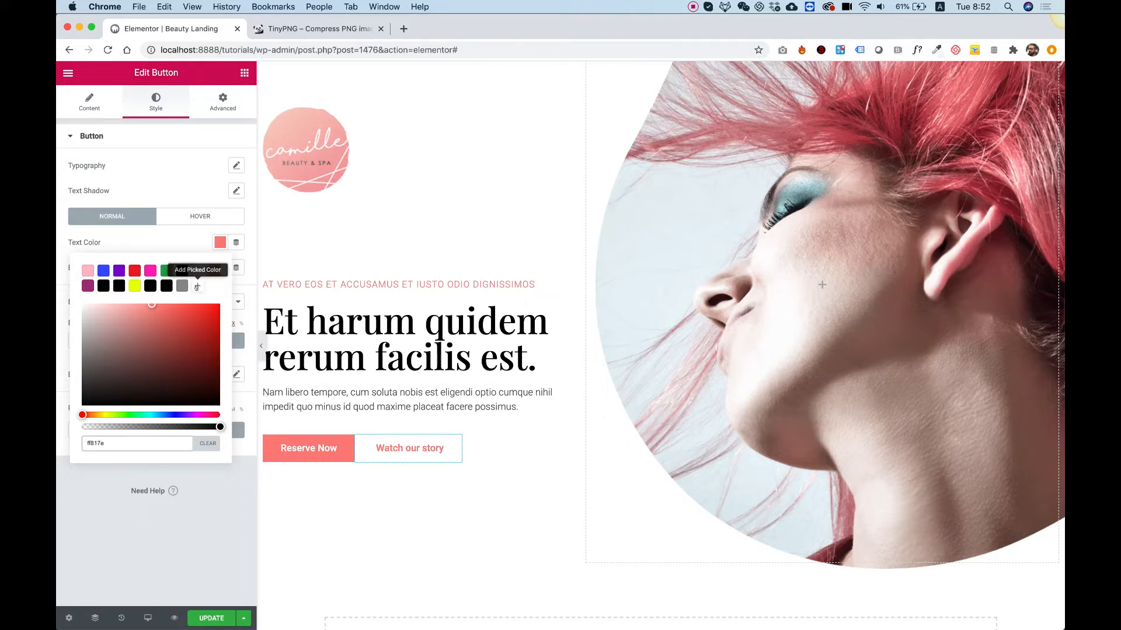
click(197, 286)
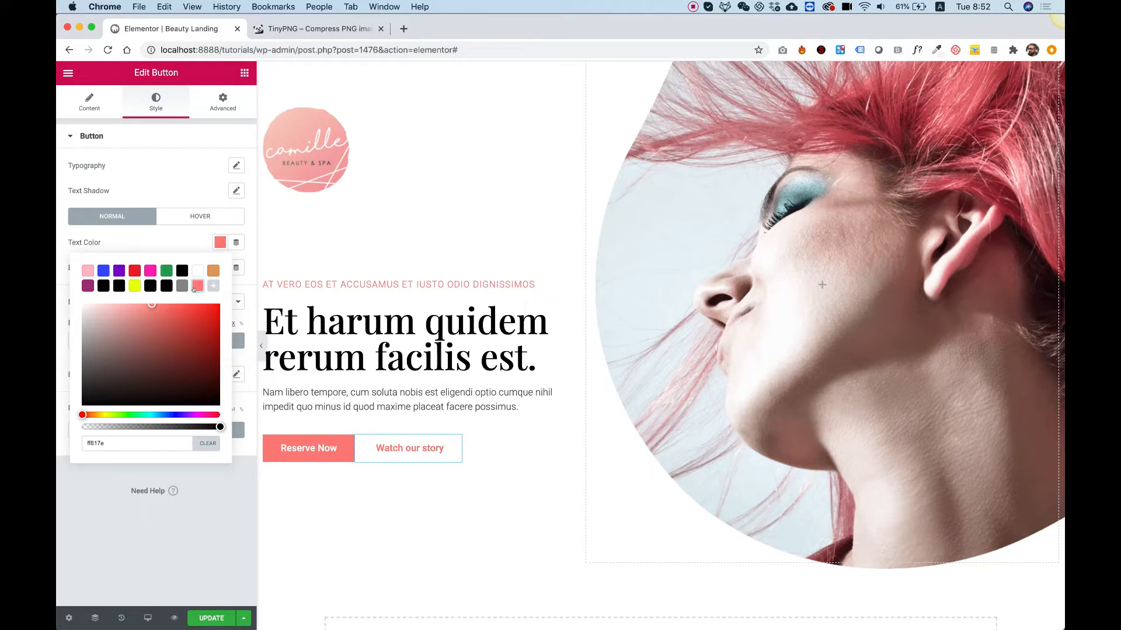
click(212, 484)
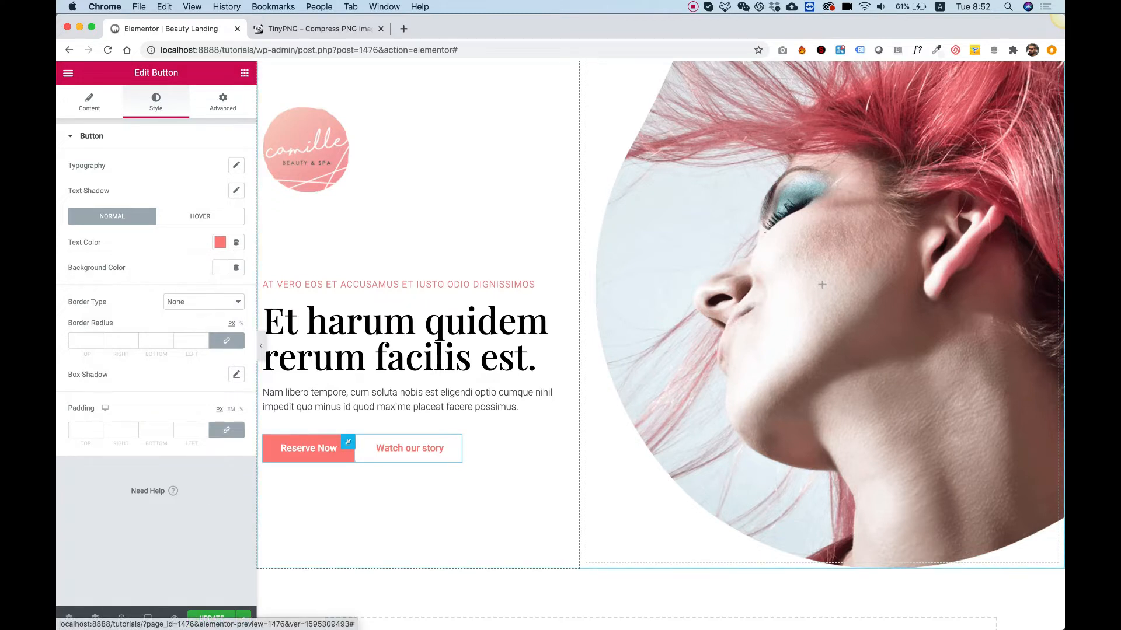
Find an arrow in the icon library and insert the plain right arrow as the Reserve Now button's icon.
click(223, 100)
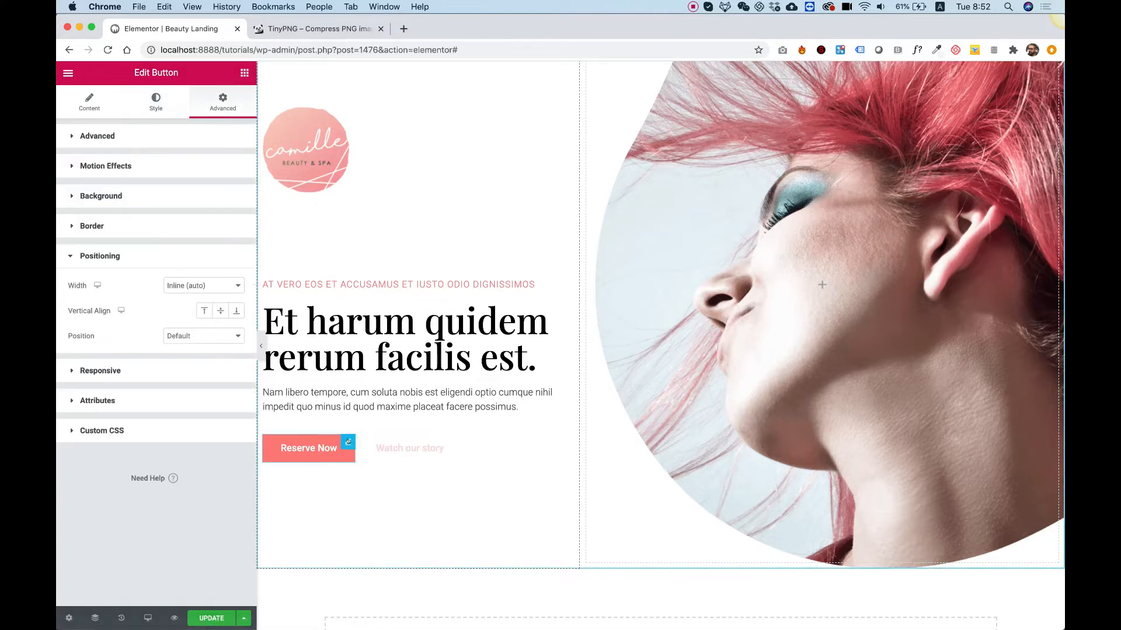
click(92, 105)
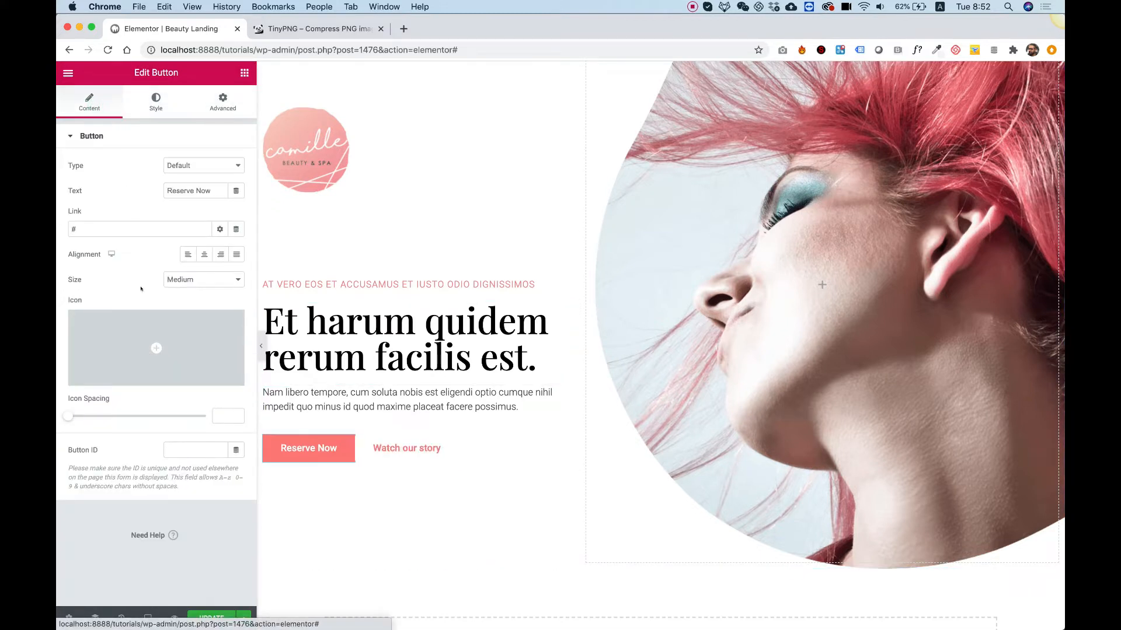
click(143, 347)
click(461, 158)
text(arrow)
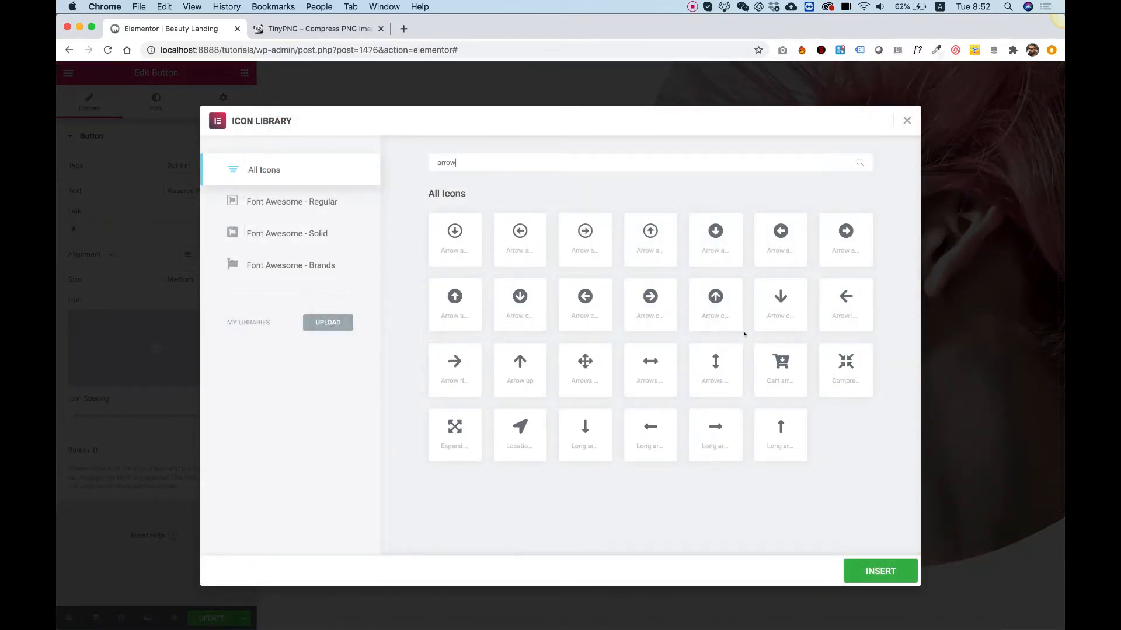
click(455, 366)
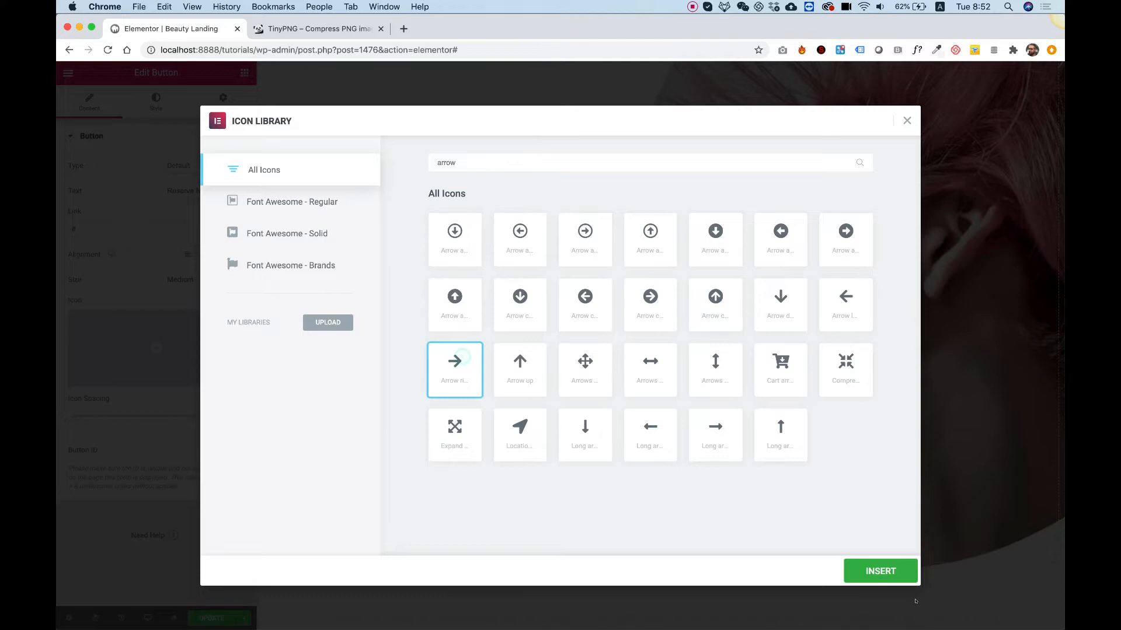
click(888, 576)
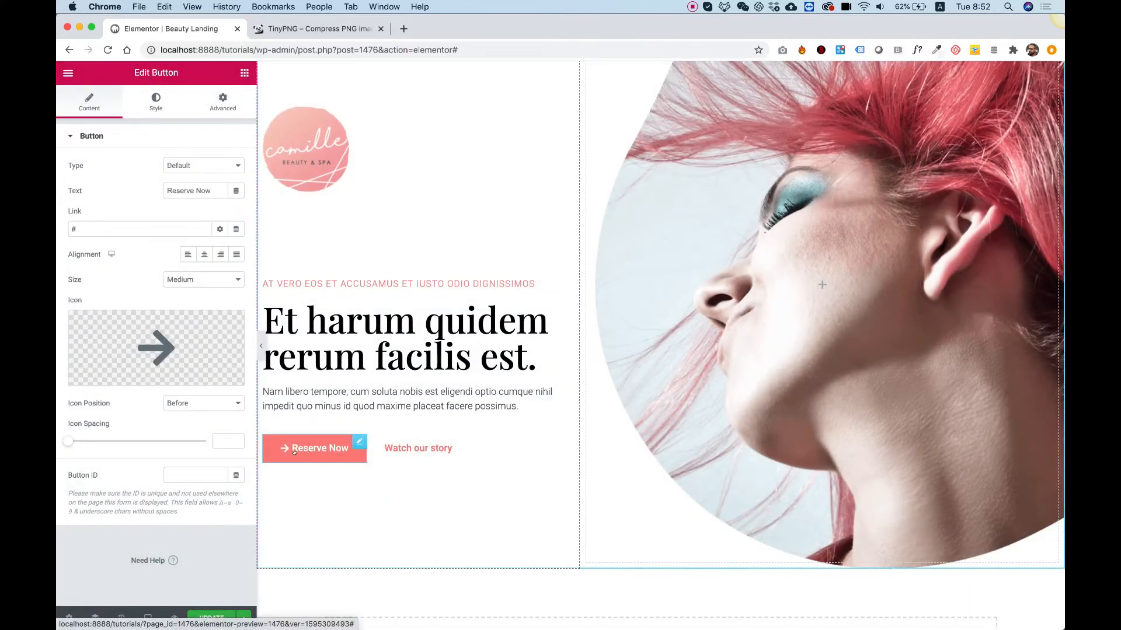
Place the Reserve Now button's arrow icon After the text and set its icon spacing to 13.
click(168, 402)
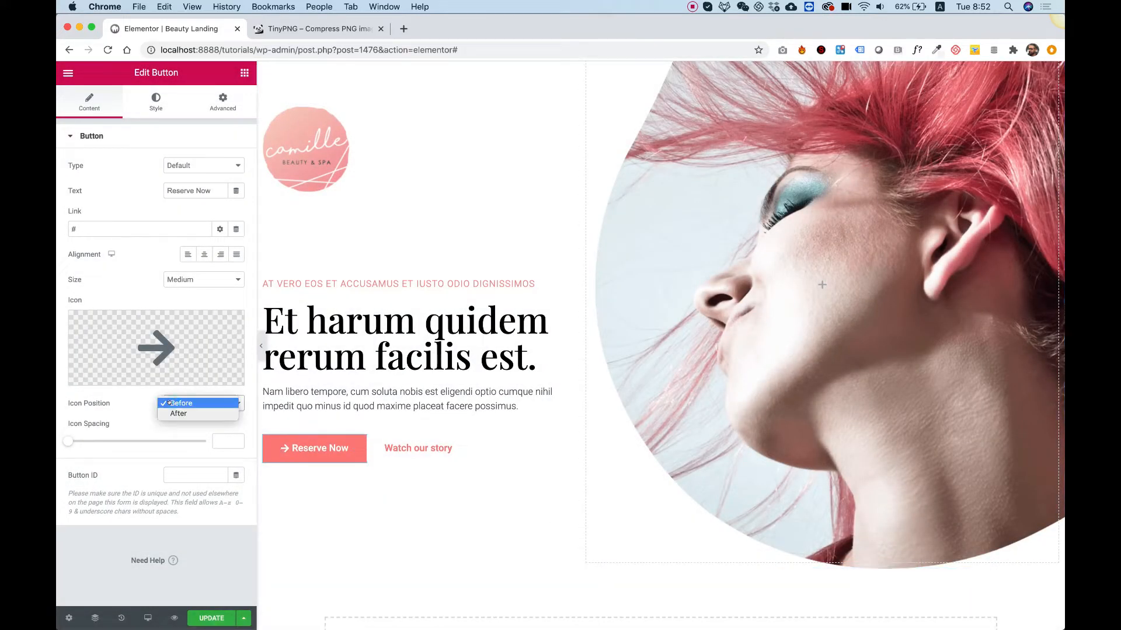
click(183, 412)
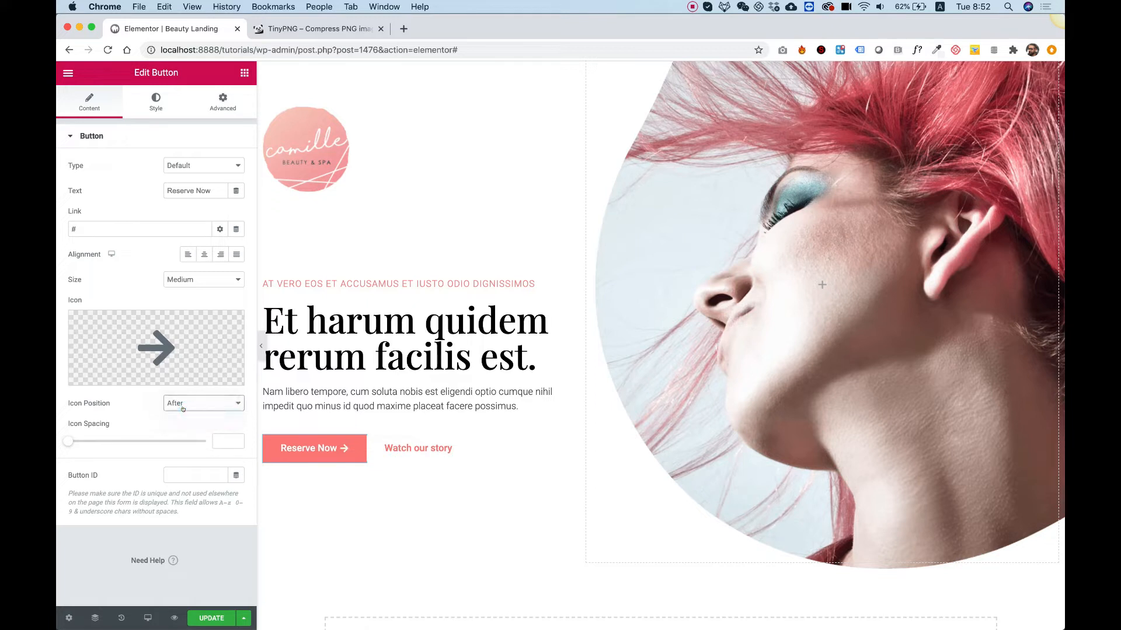
drag(69, 441, 104, 442)
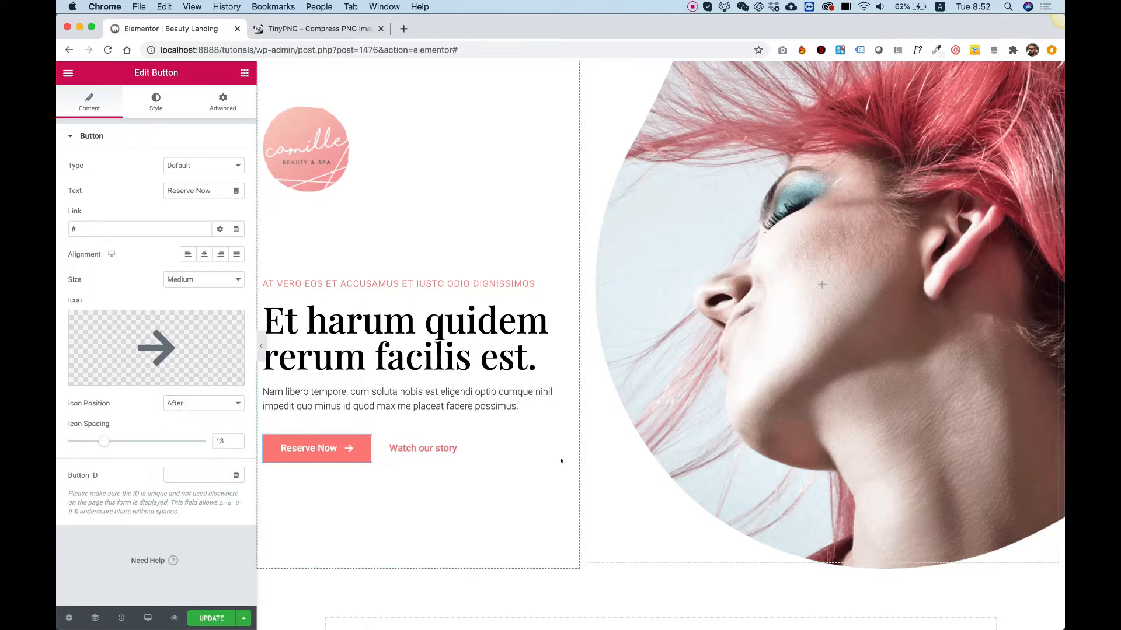
Add the outlined play circle icon to the Watch our story button and set its icon spacing to 9.
click(408, 444)
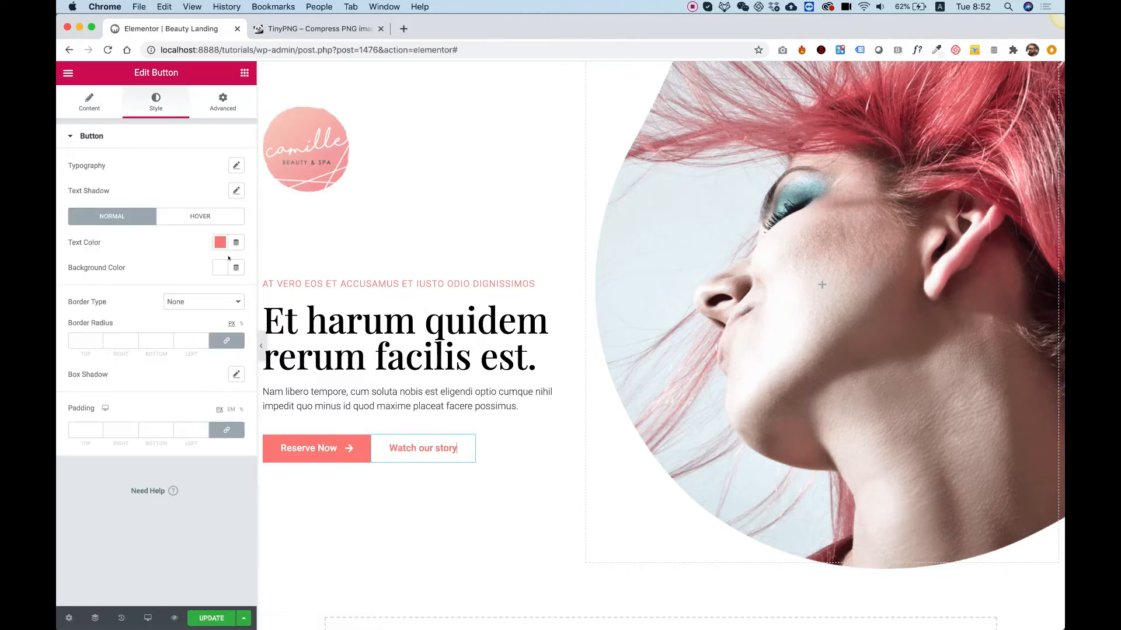
click(92, 97)
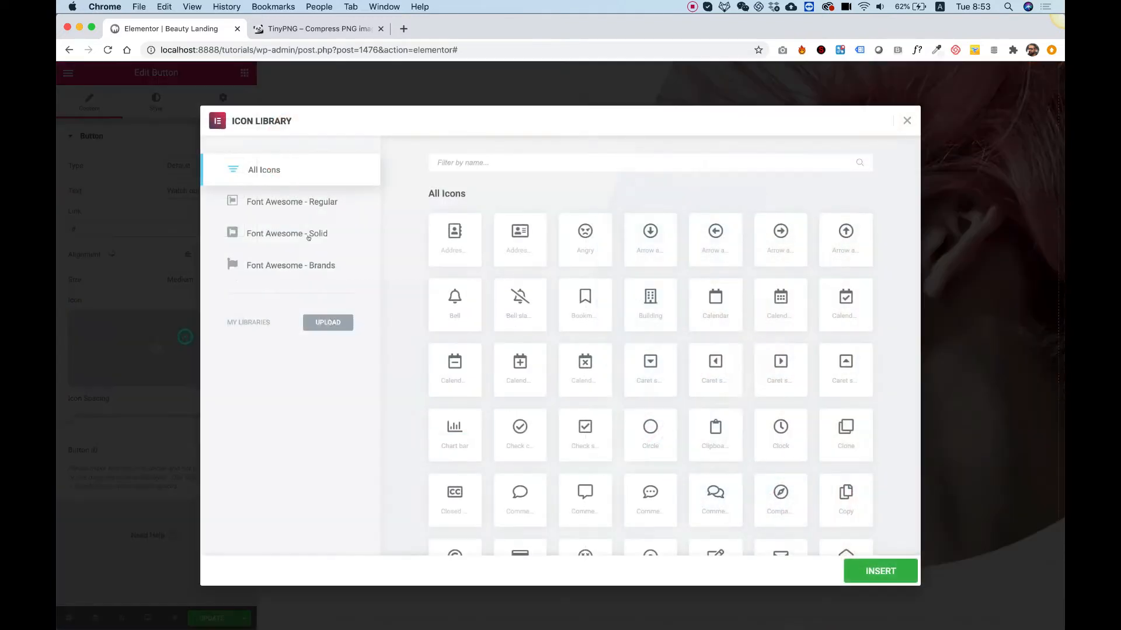
click(101, 373)
text(play)
click(455, 240)
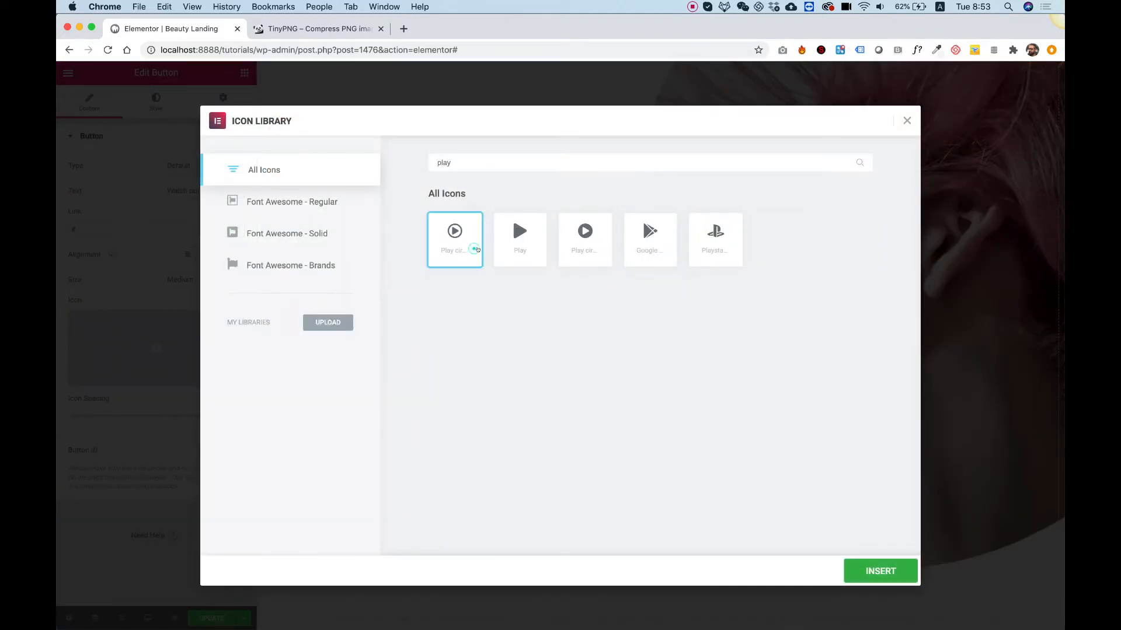
click(858, 562)
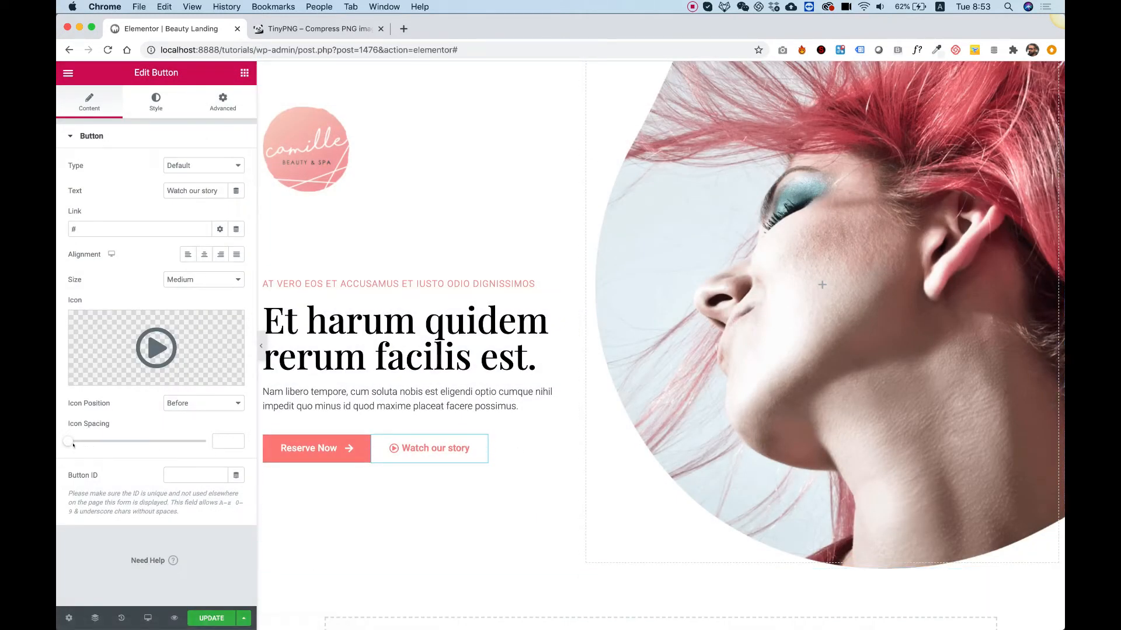
drag(67, 443, 92, 442)
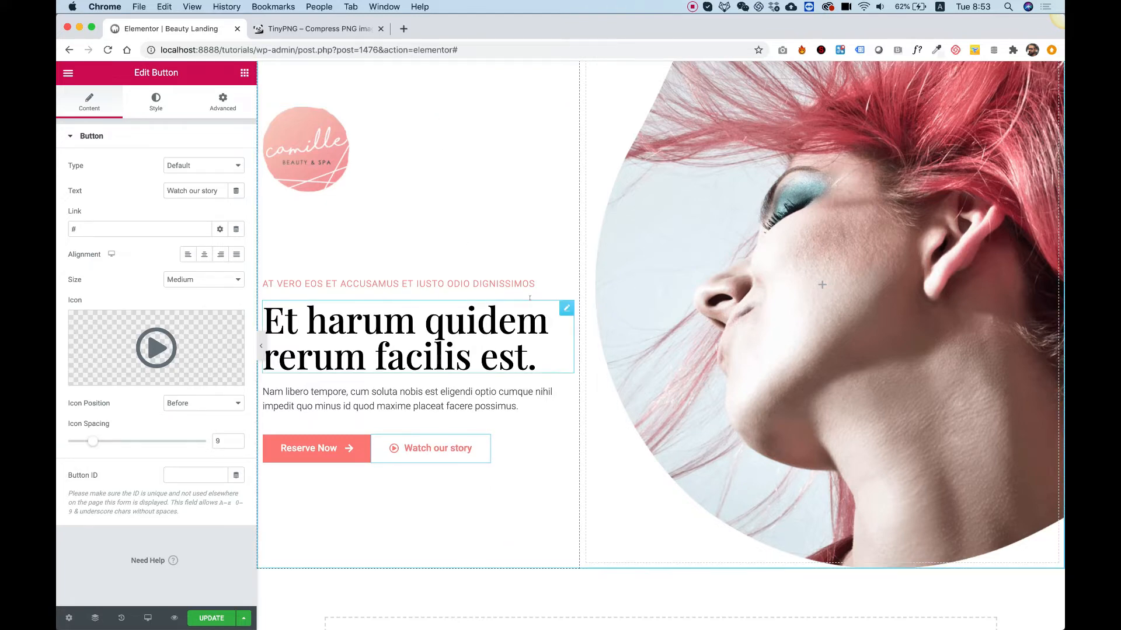
Unlink the padding values of the column holding the hero text and set its left padding to 60 px.
scroll(529, 298, up, 1)
scroll(529, 298, up, 2)
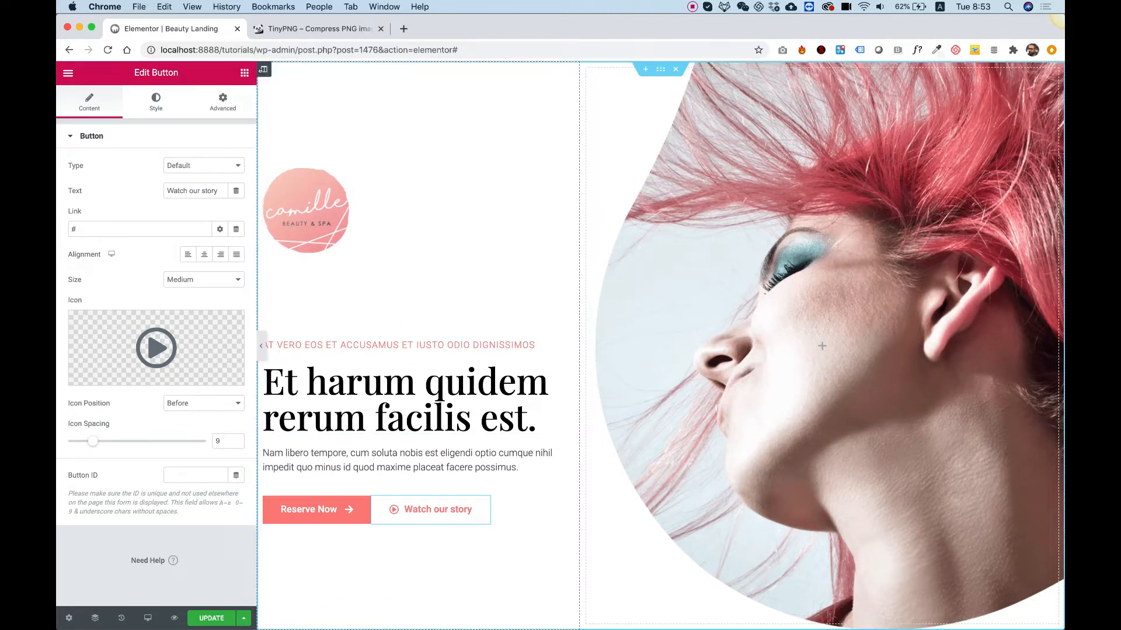
click(261, 345)
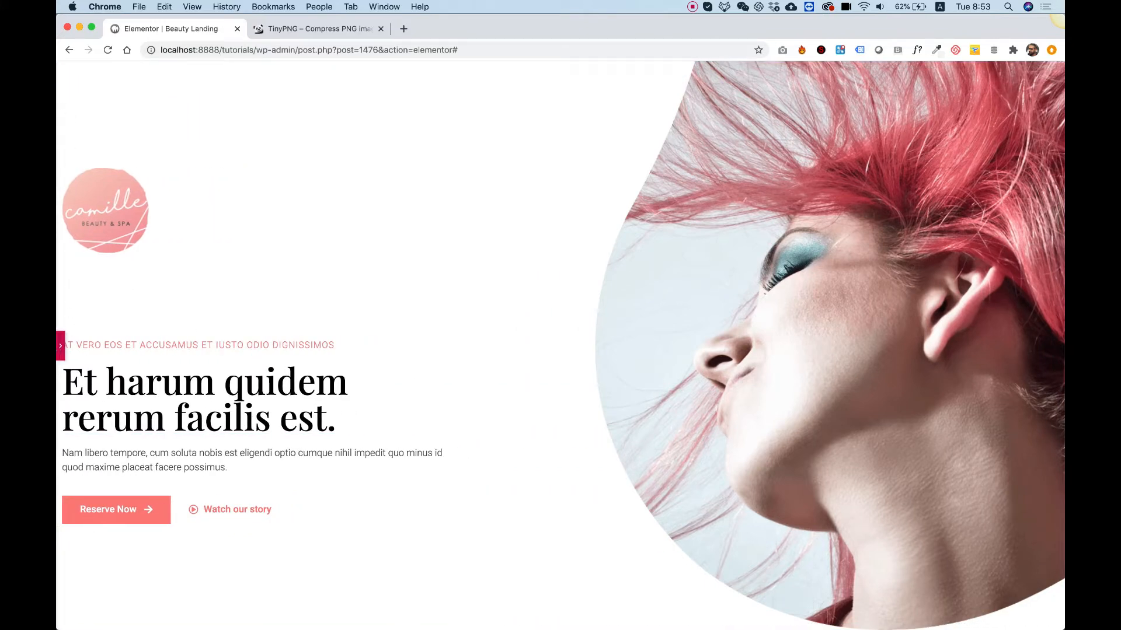
click(60, 345)
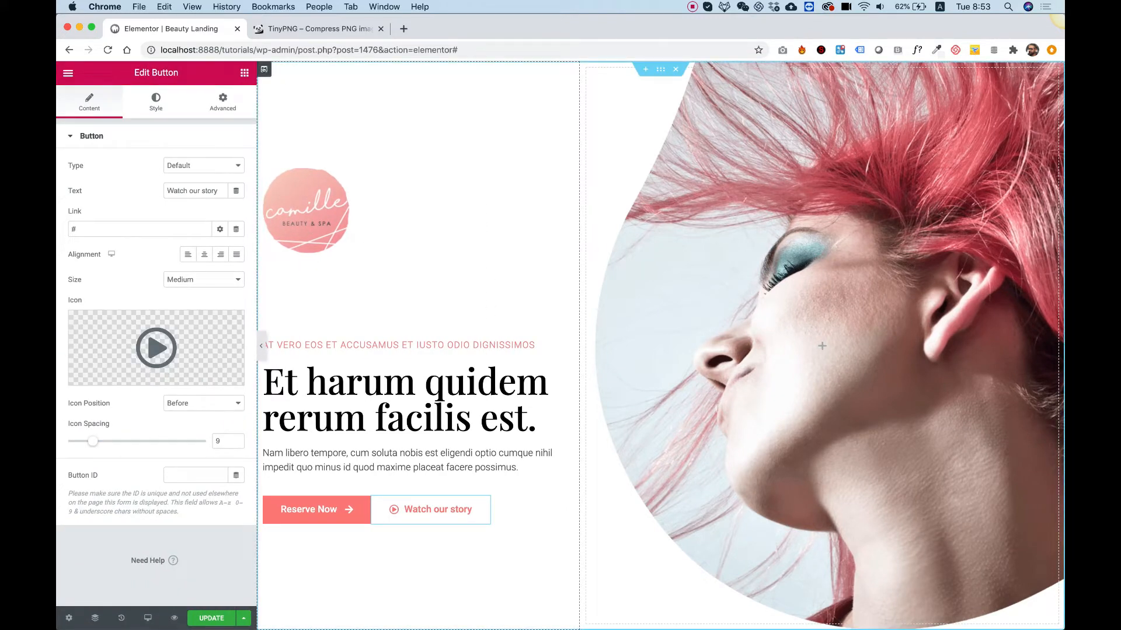
click(264, 70)
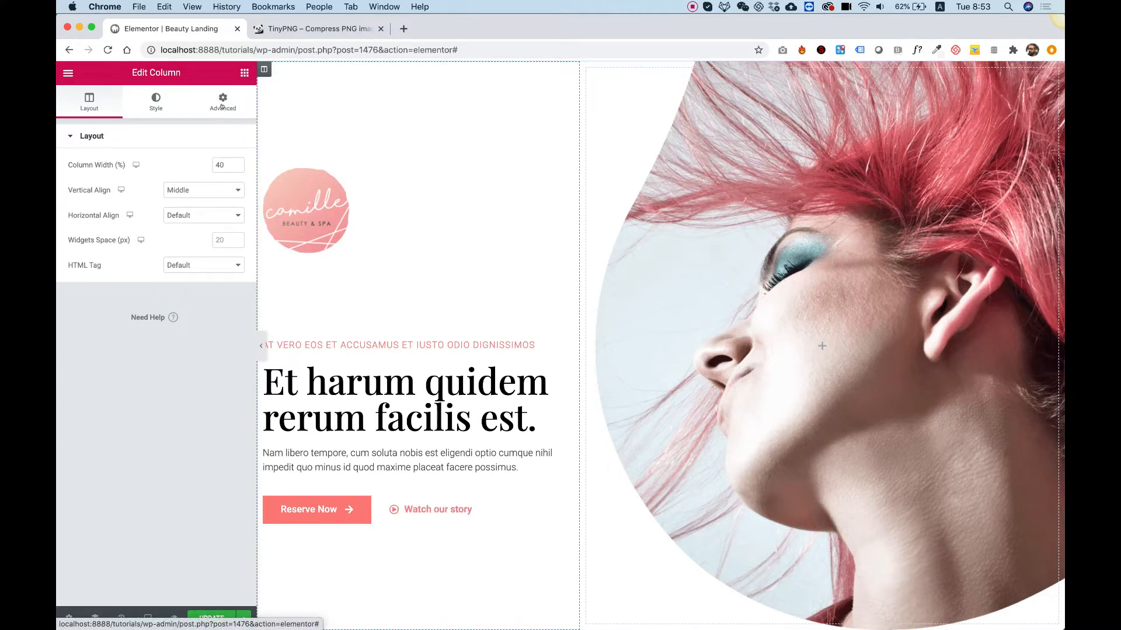
click(222, 106)
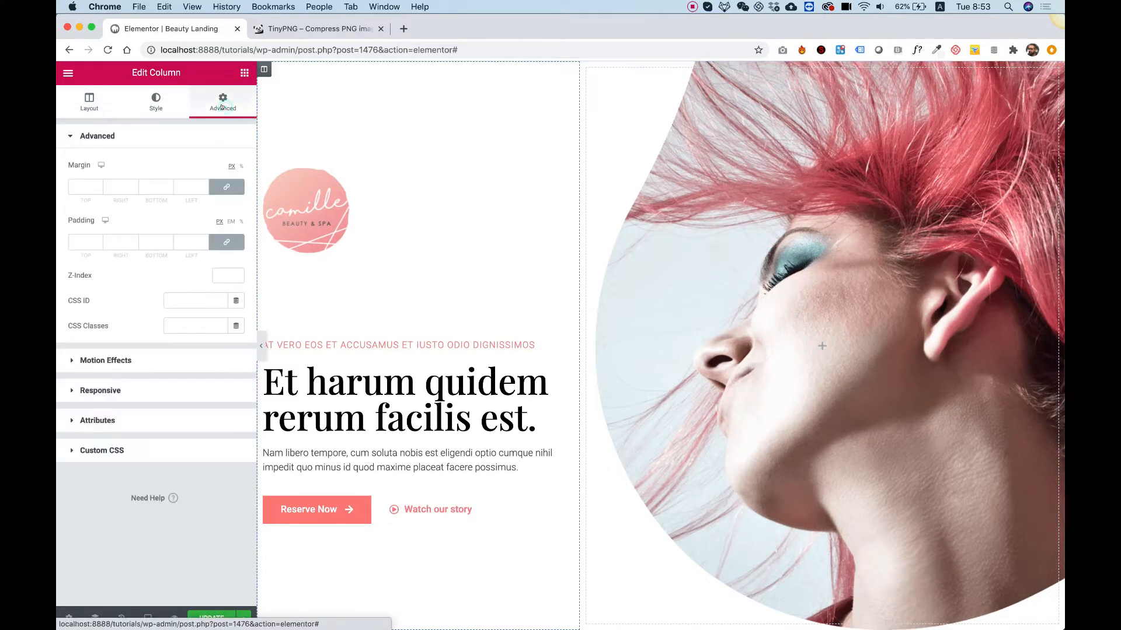
click(234, 244)
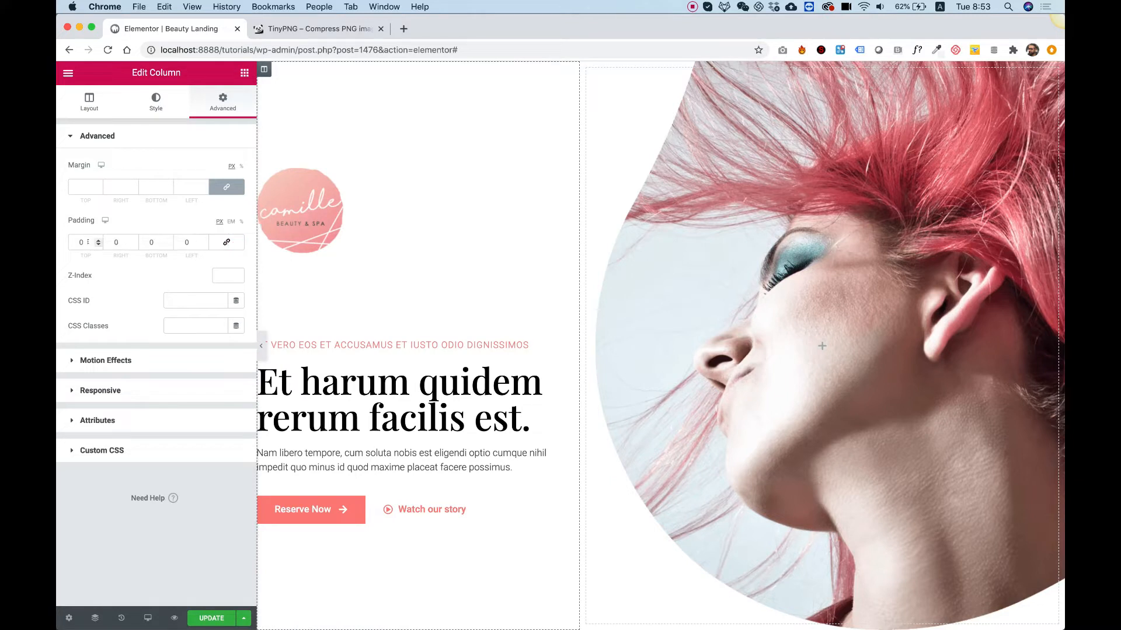
double_click(187, 242)
click(187, 243)
double_click(187, 242)
text(50)
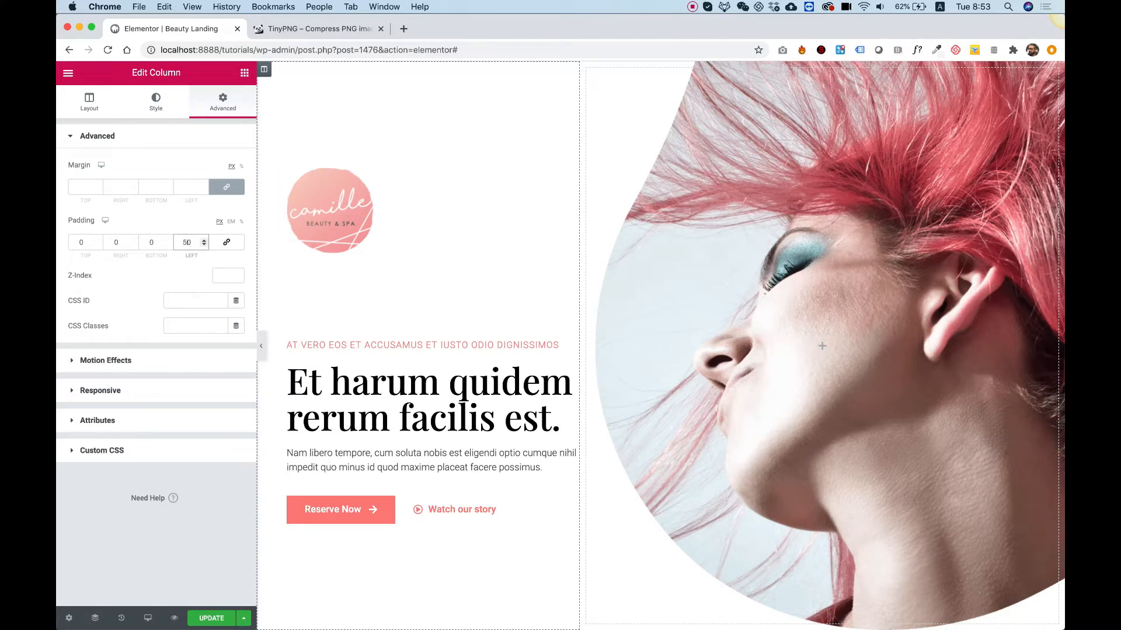
key(BackSpace)
text(6)
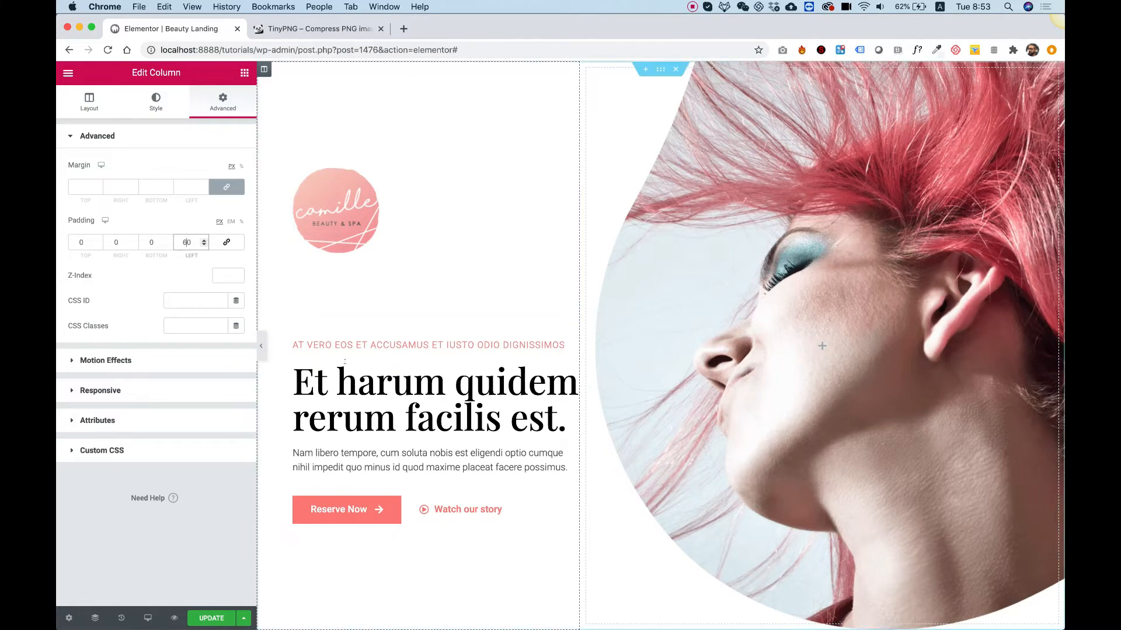
Set the hero text column's left padding to 70 px and preview the section without the editor panel.
click(261, 350)
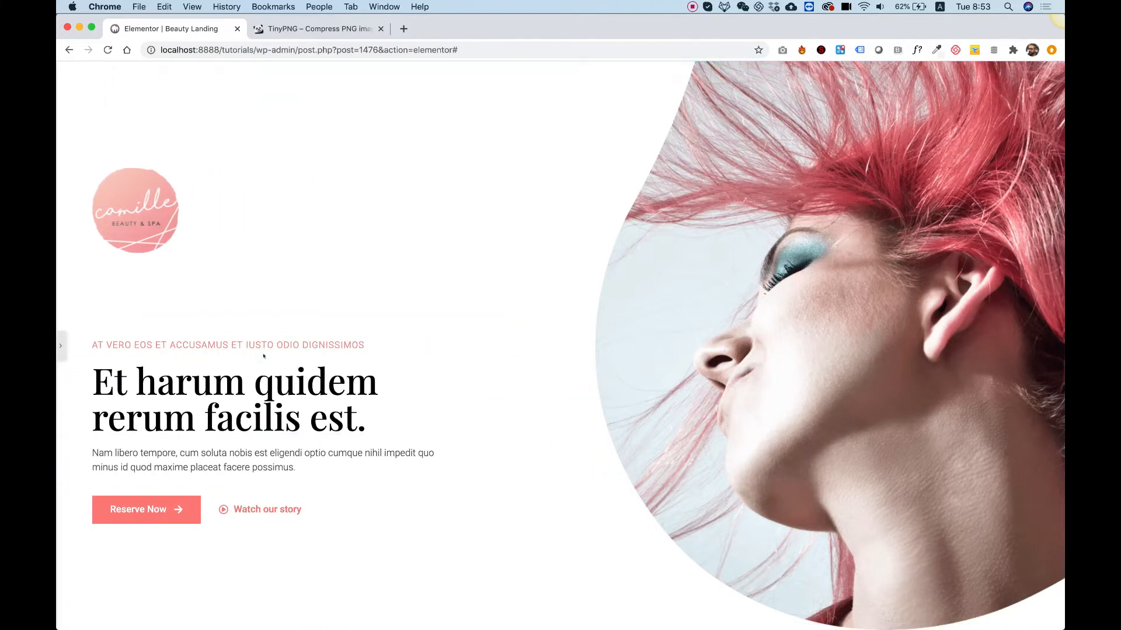
click(59, 349)
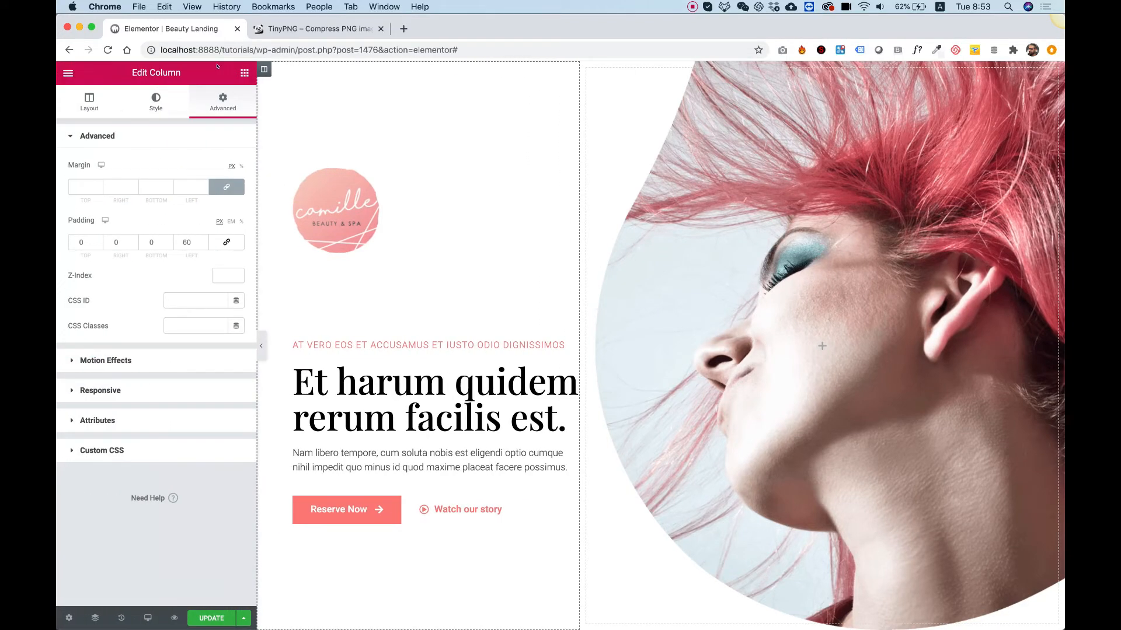
double_click(186, 242)
text(770)
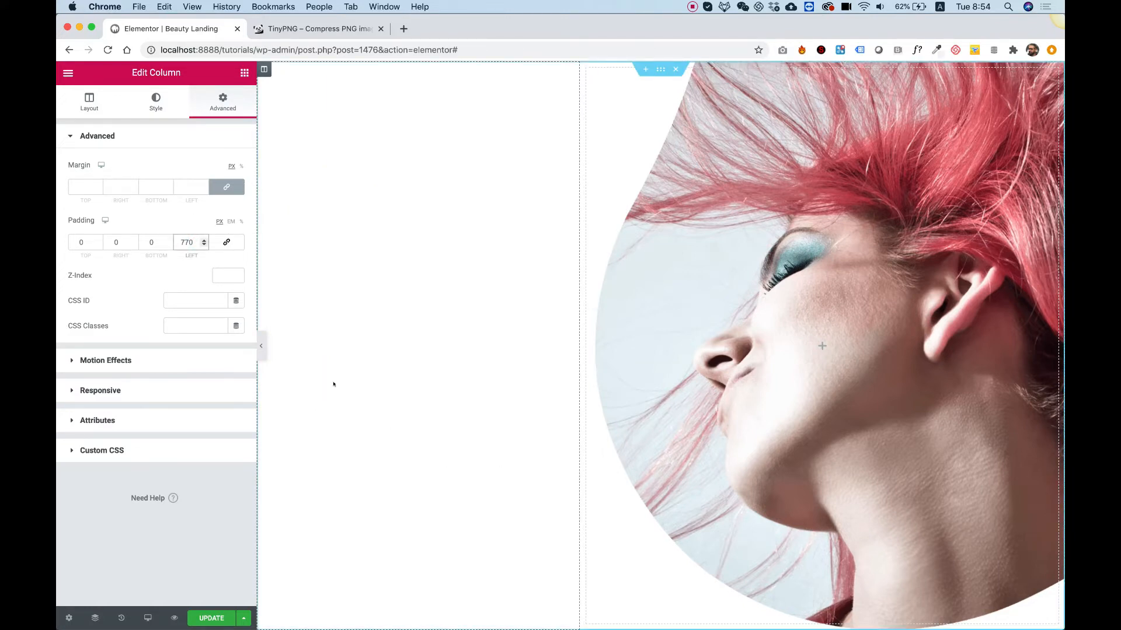
key(Left)
key(BackSpace)
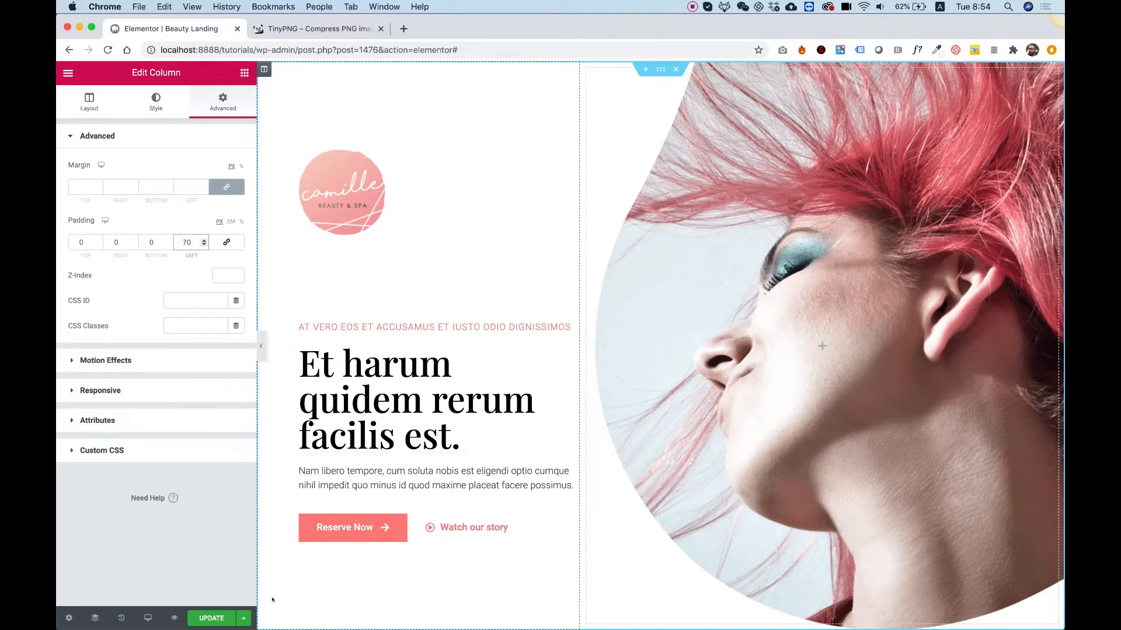
click(261, 347)
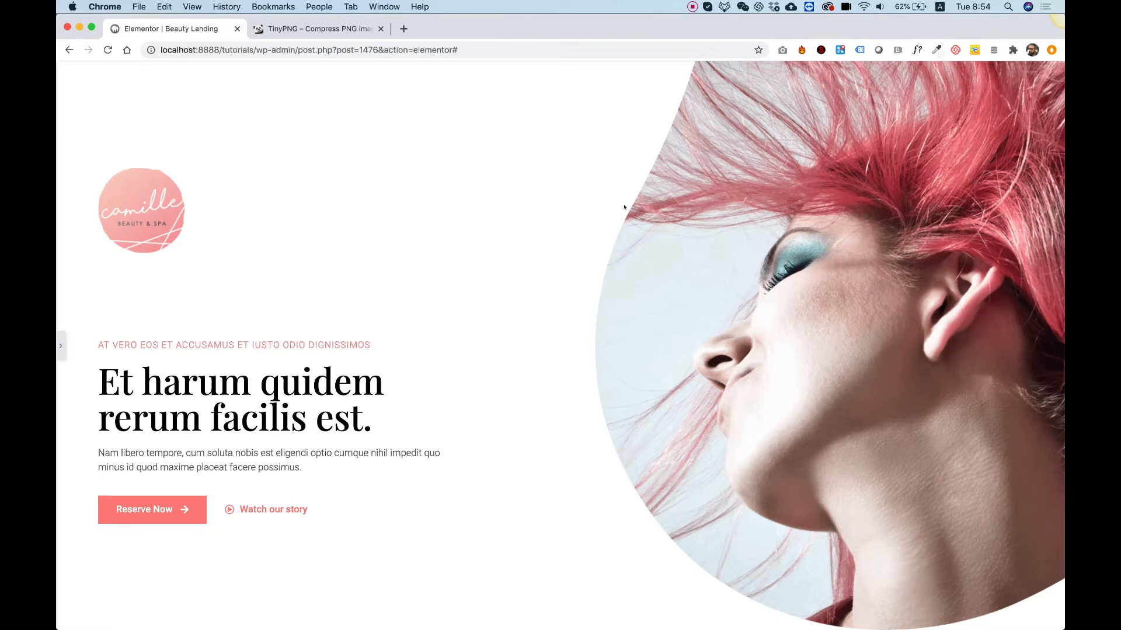
click(61, 345)
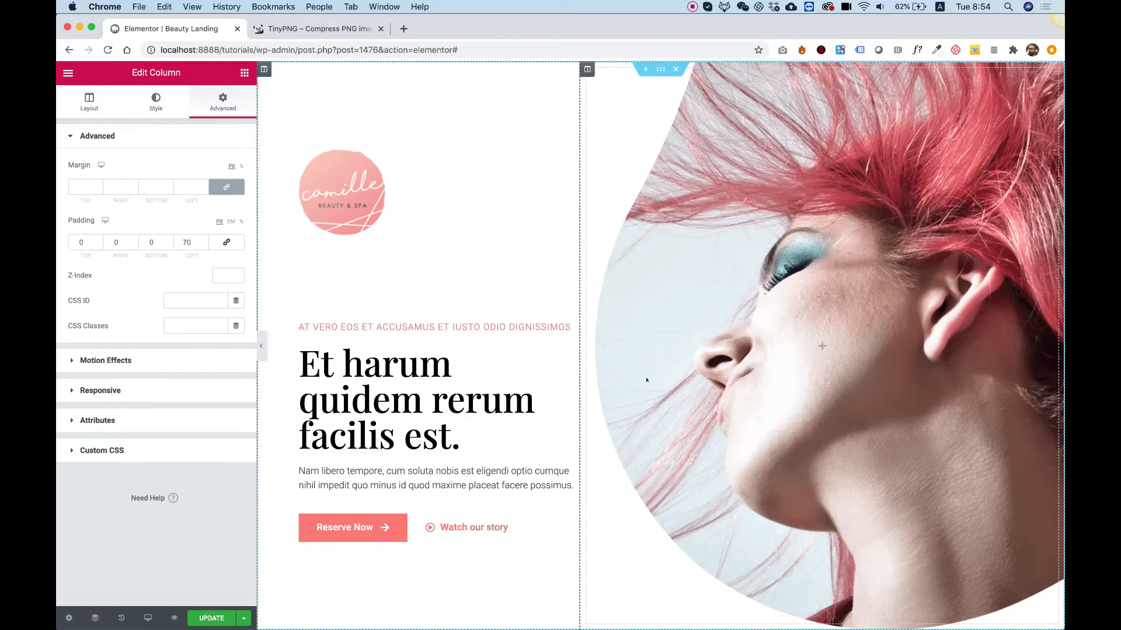
Switch to Photoshop and examine the section below the hero in the 74.psd design.
scroll(646, 379, down, 3)
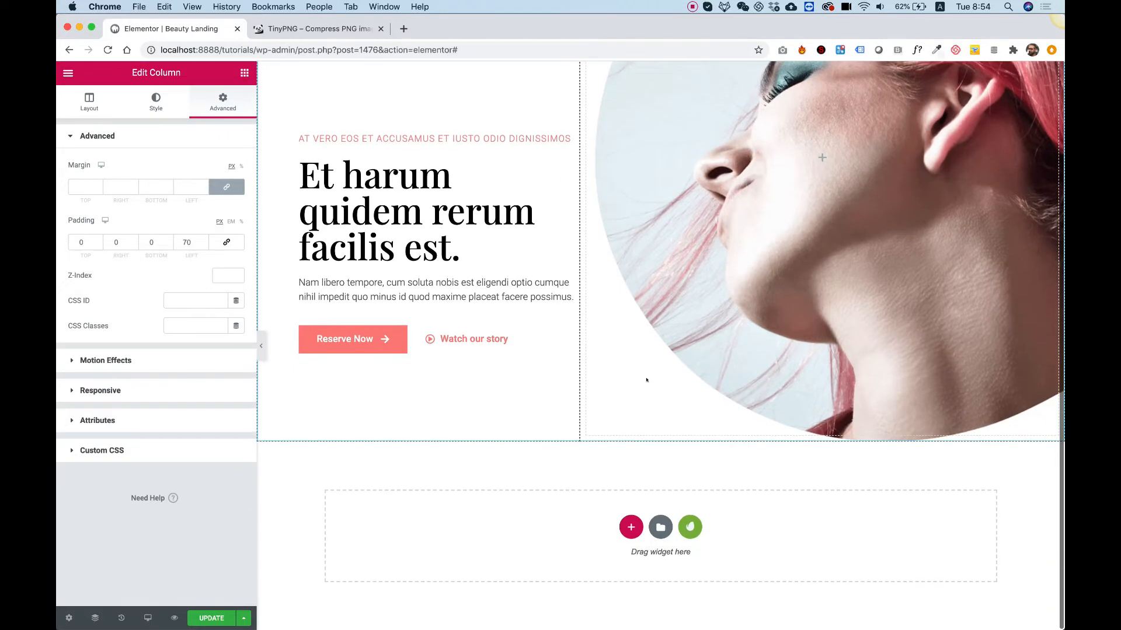
mouse_move(691, 613)
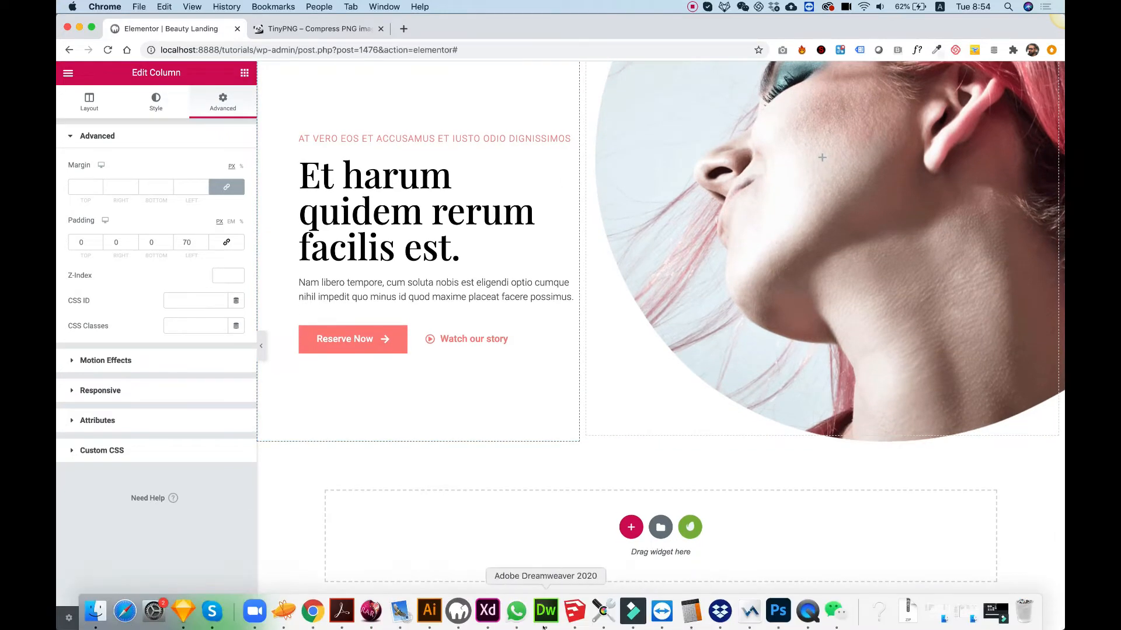
click(778, 611)
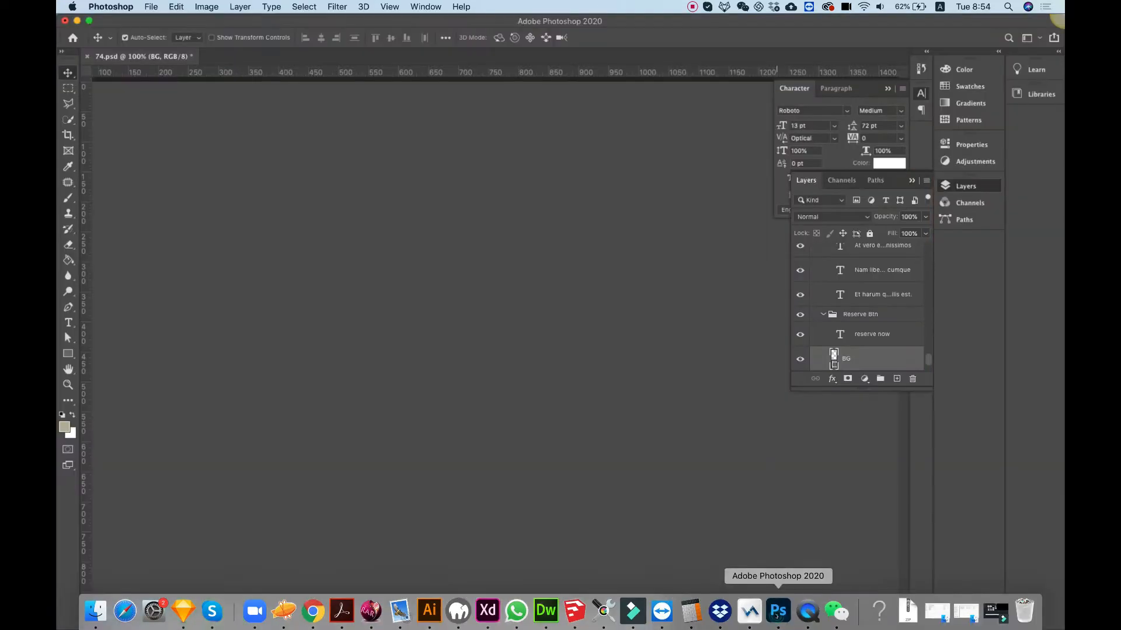
click(387, 184)
scroll(391, 188, down, 7)
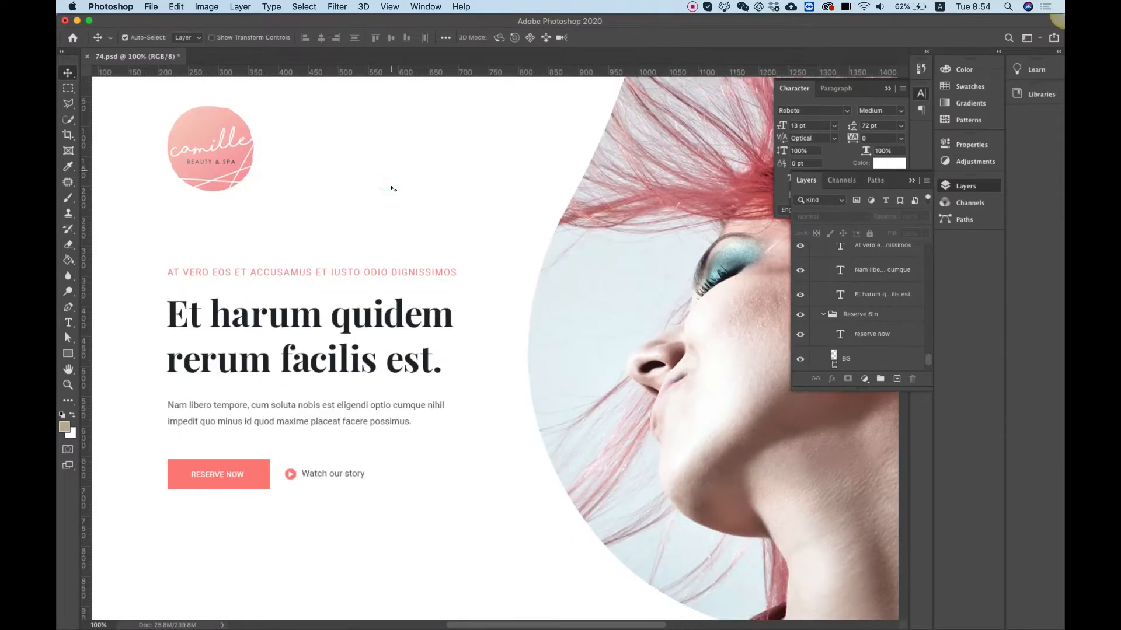
scroll(391, 188, down, 2)
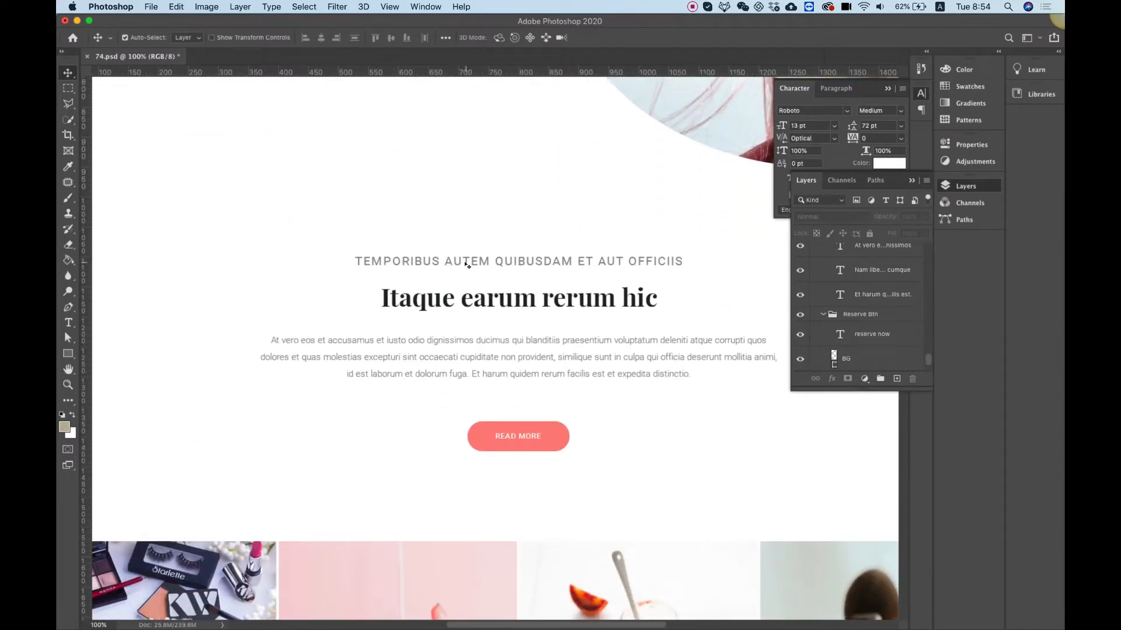
Check the text styles of the subheading, heading and paragraph in the design's section below the hero.
click(467, 265)
click(475, 306)
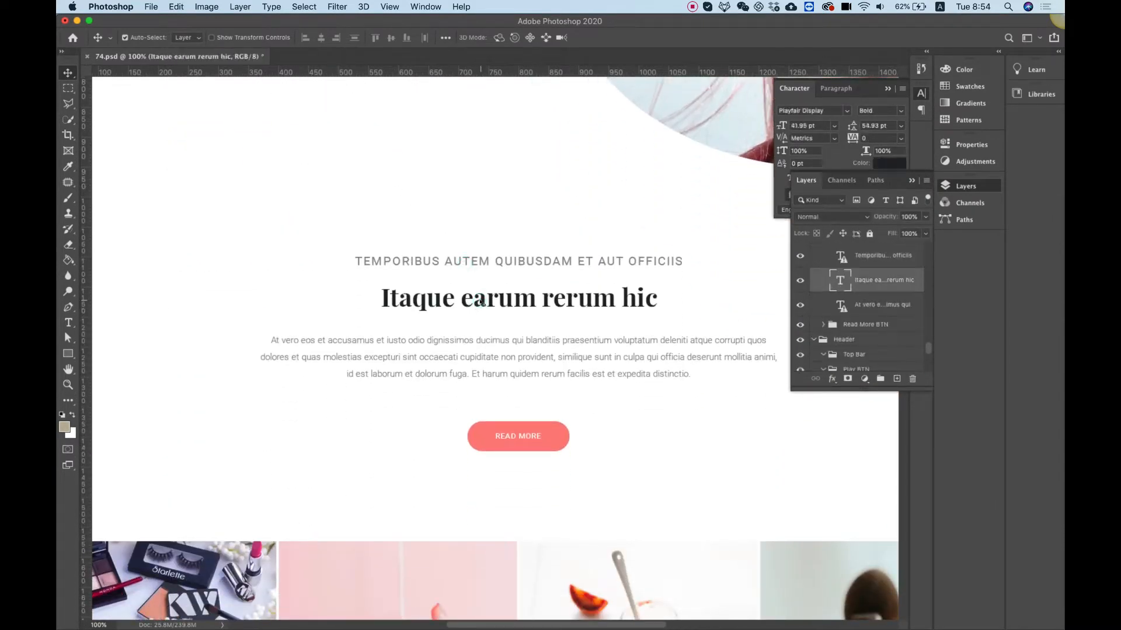
click(512, 342)
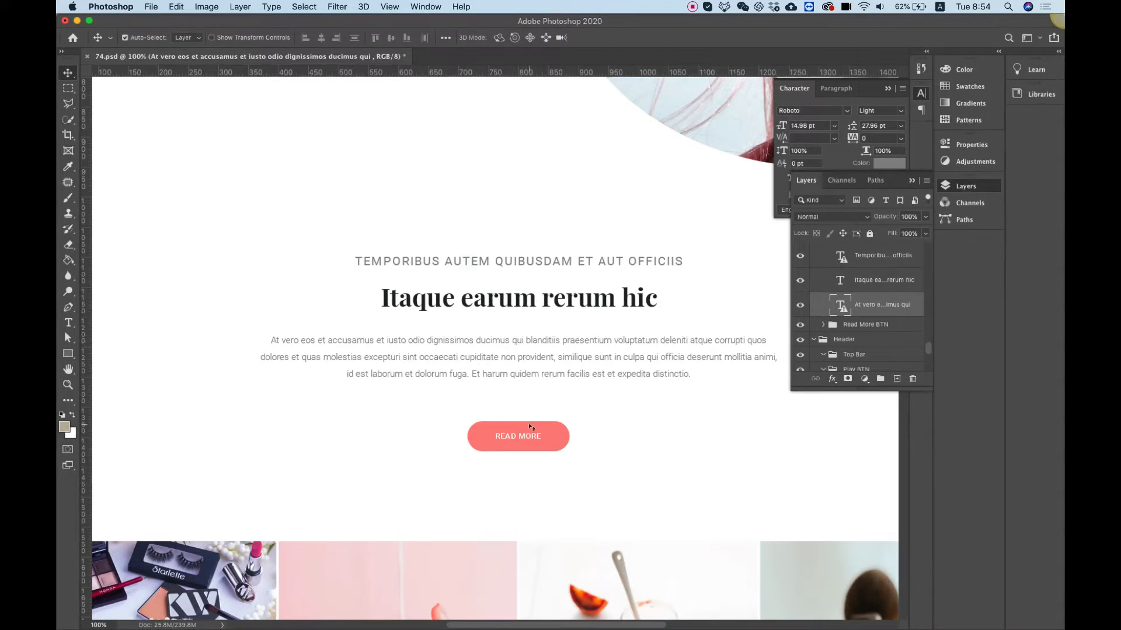
scroll(531, 428, up, 5)
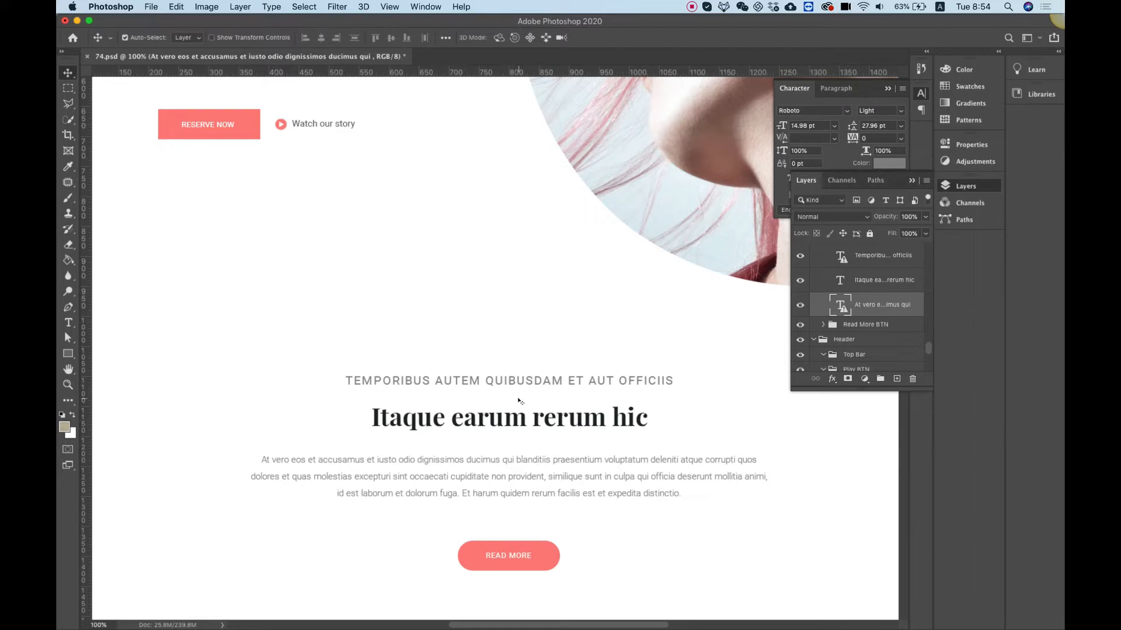
scroll(519, 401, up, 9)
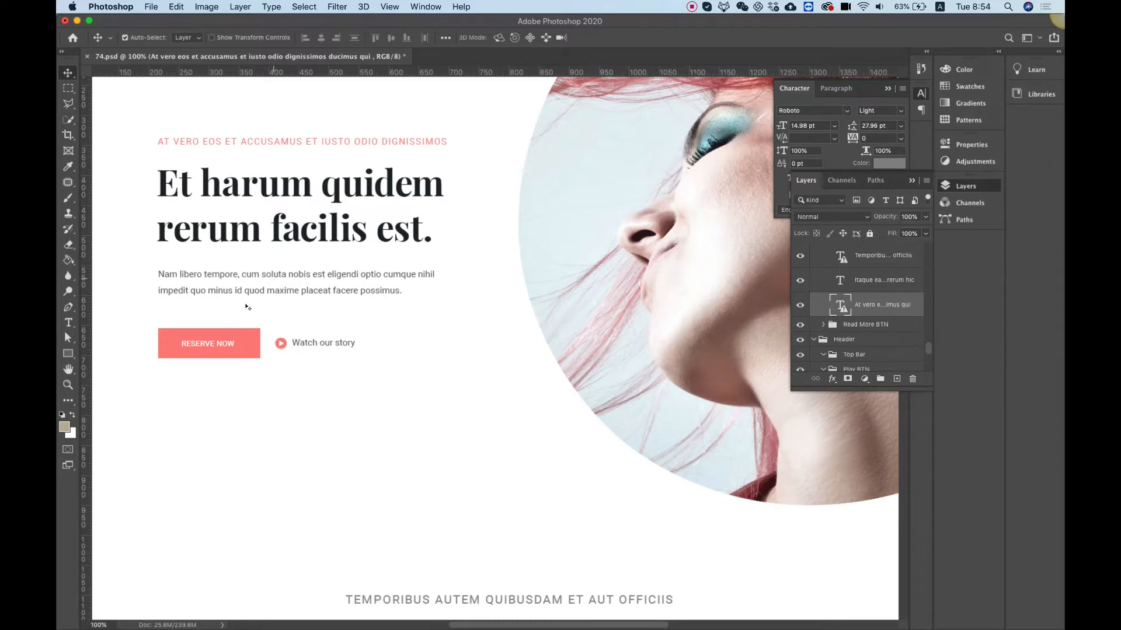
Switch to Elementor, copy the hero's small pink heading into the empty area below the hero and center it.
key(ctrl+Up)
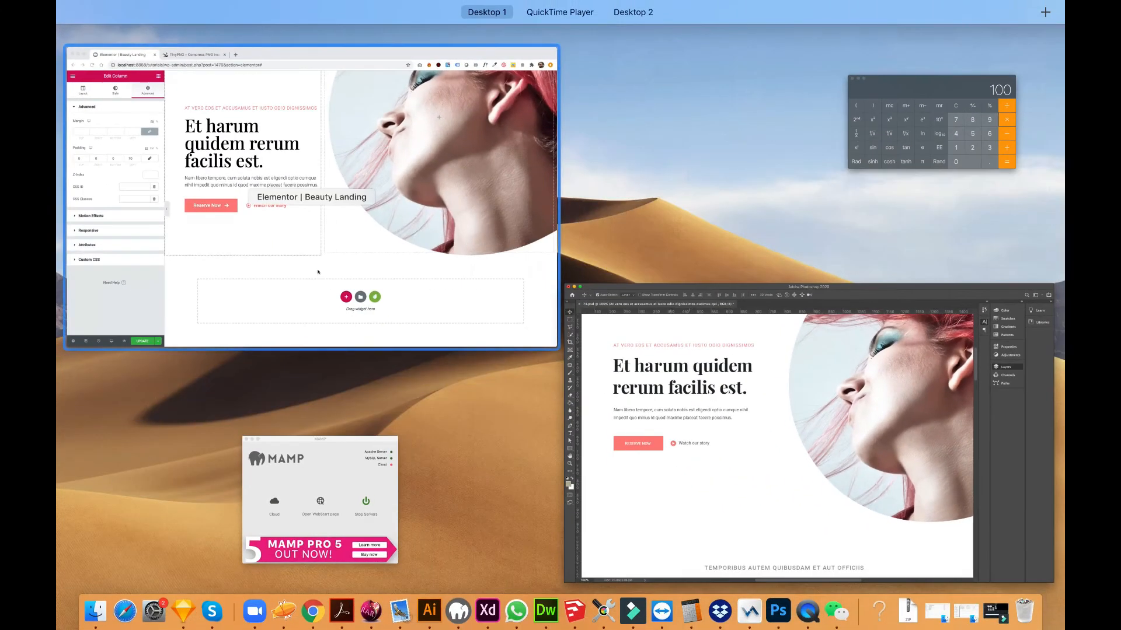
click(318, 272)
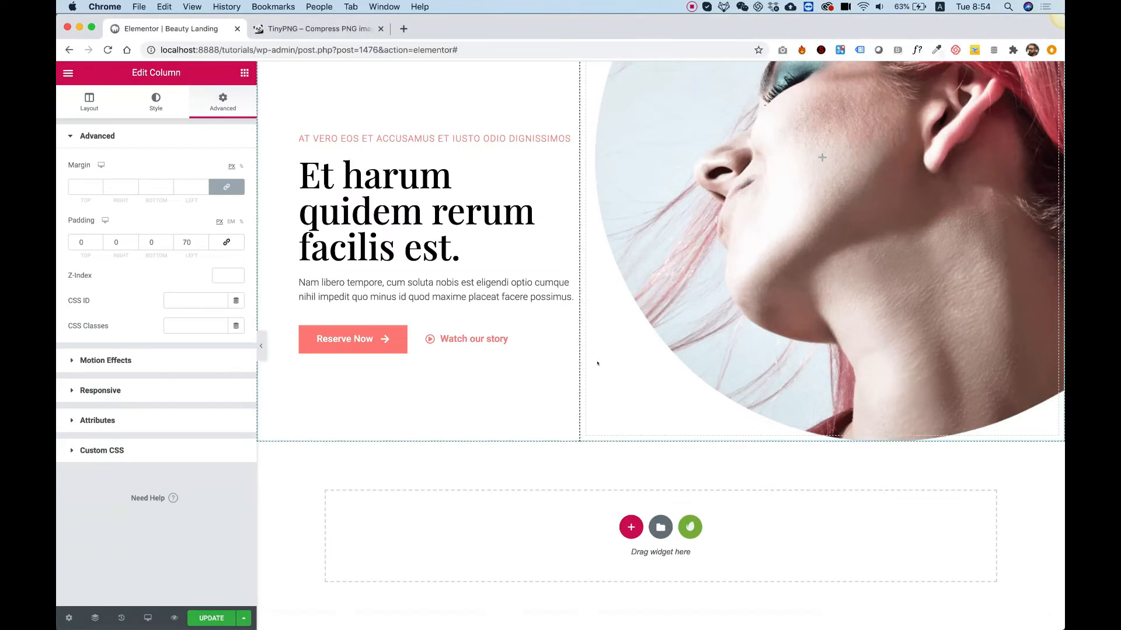
right_click(382, 138)
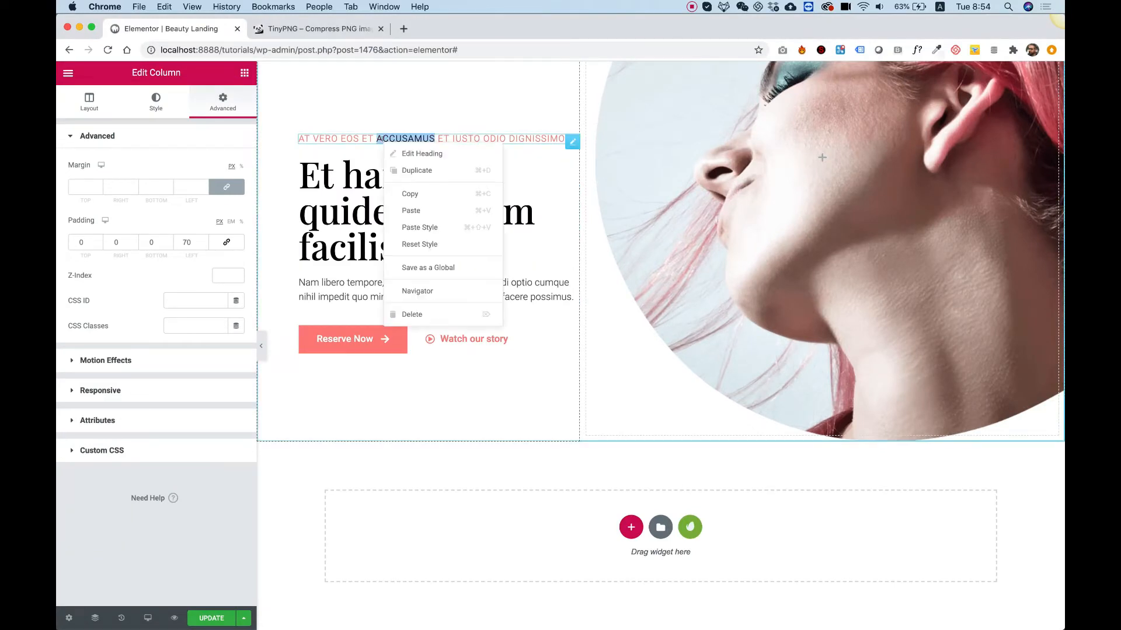
click(420, 197)
right_click(587, 525)
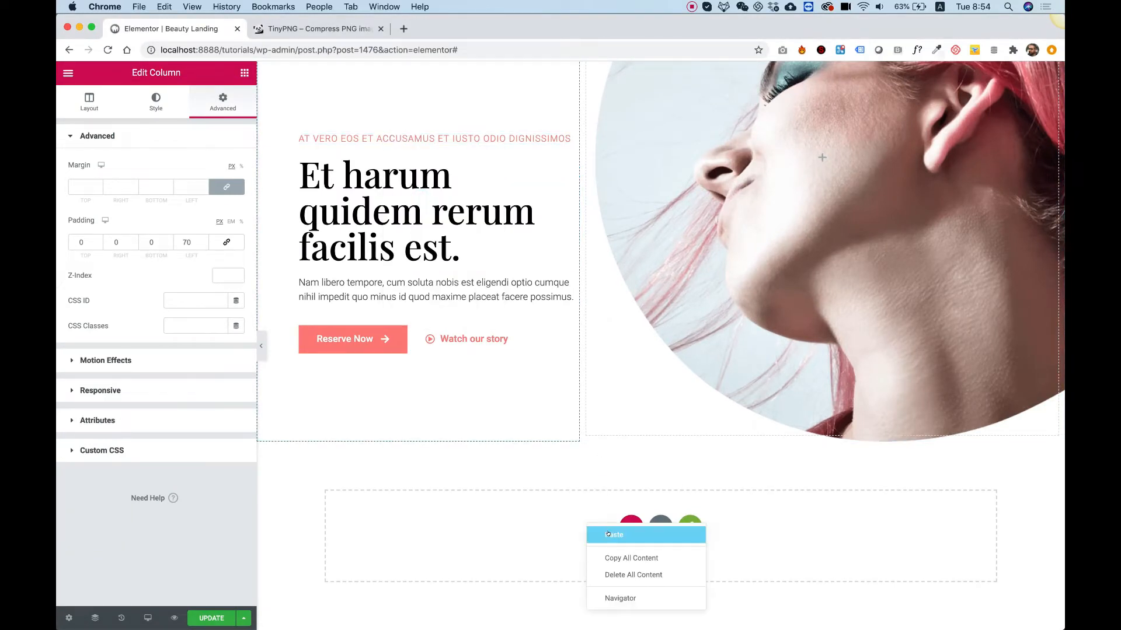
click(608, 534)
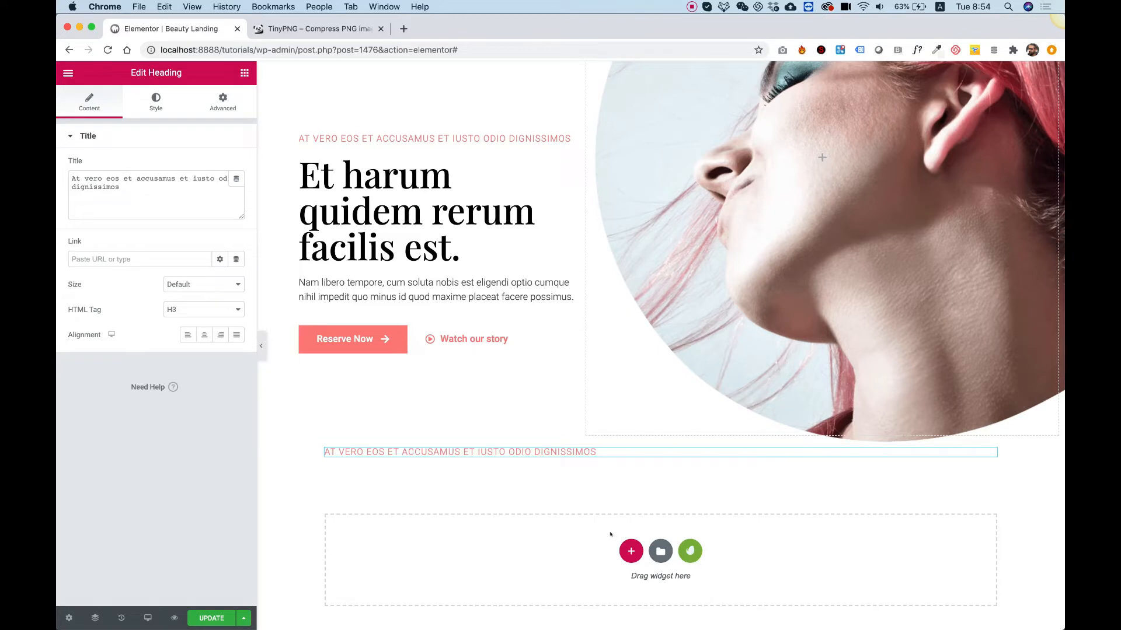
click(203, 336)
Copy the hero's large Et harum quidem heading below the pasted subheading and center it.
right_click(405, 201)
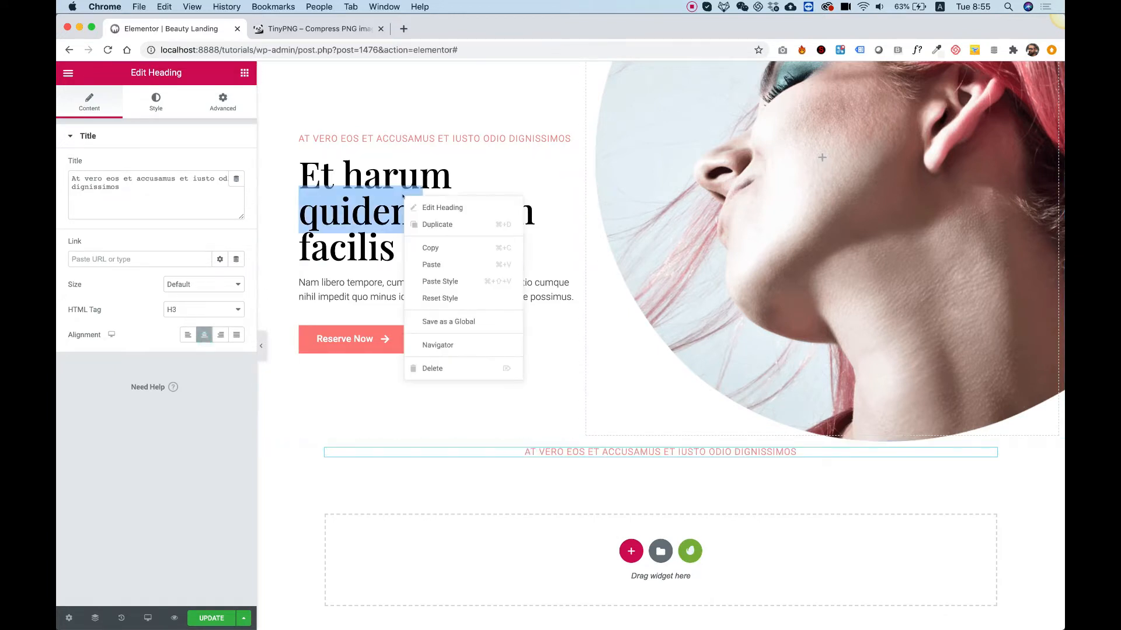
click(439, 245)
right_click(615, 452)
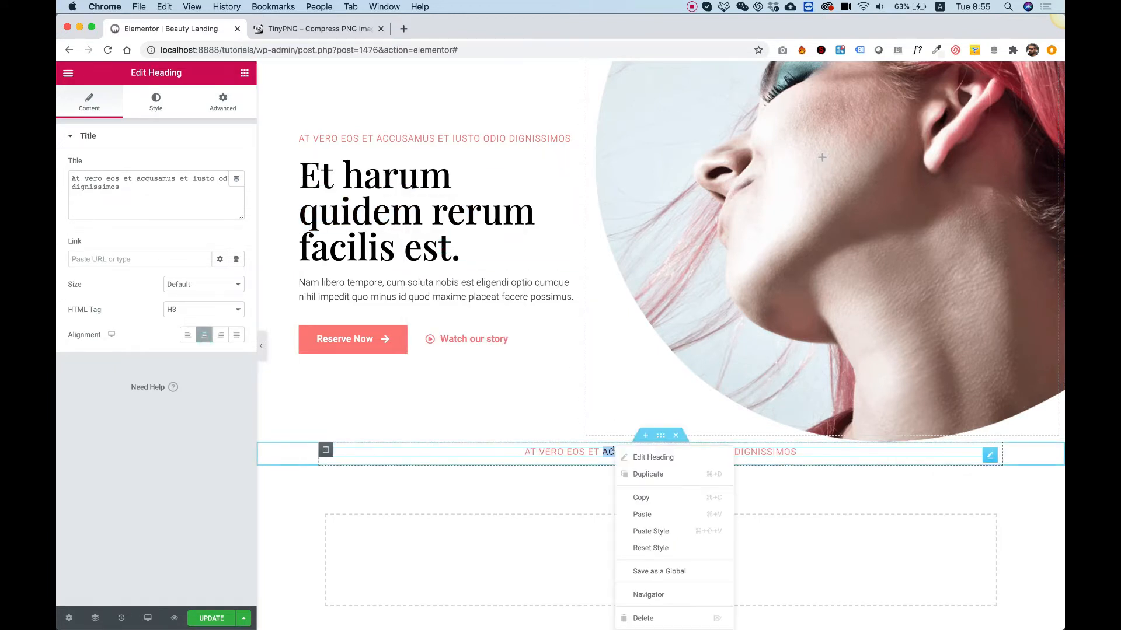
click(645, 514)
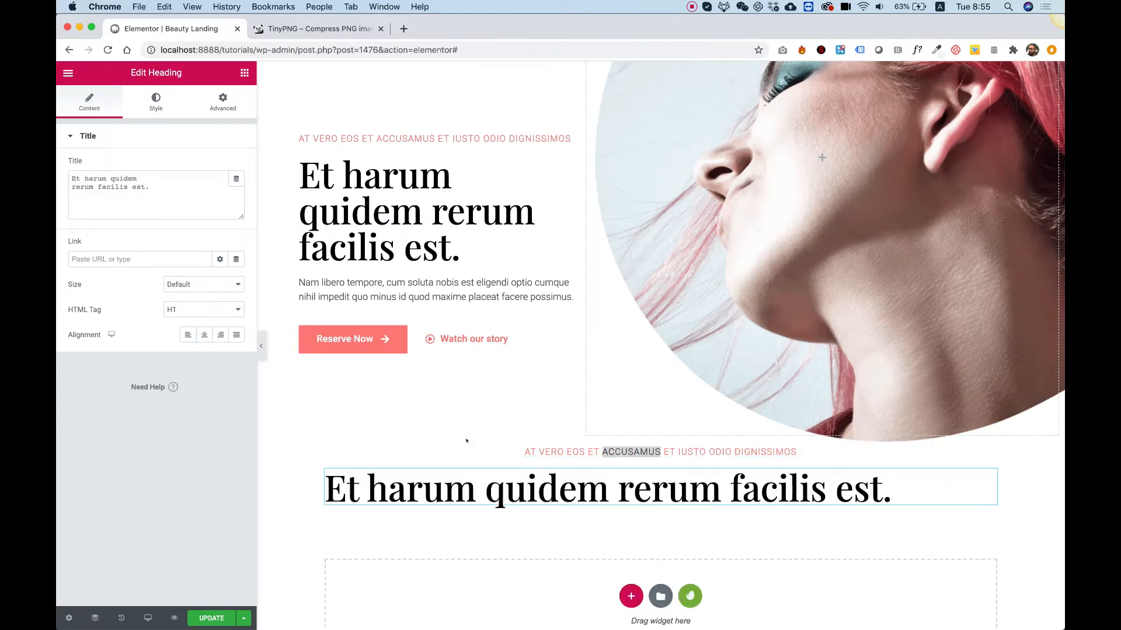
click(204, 335)
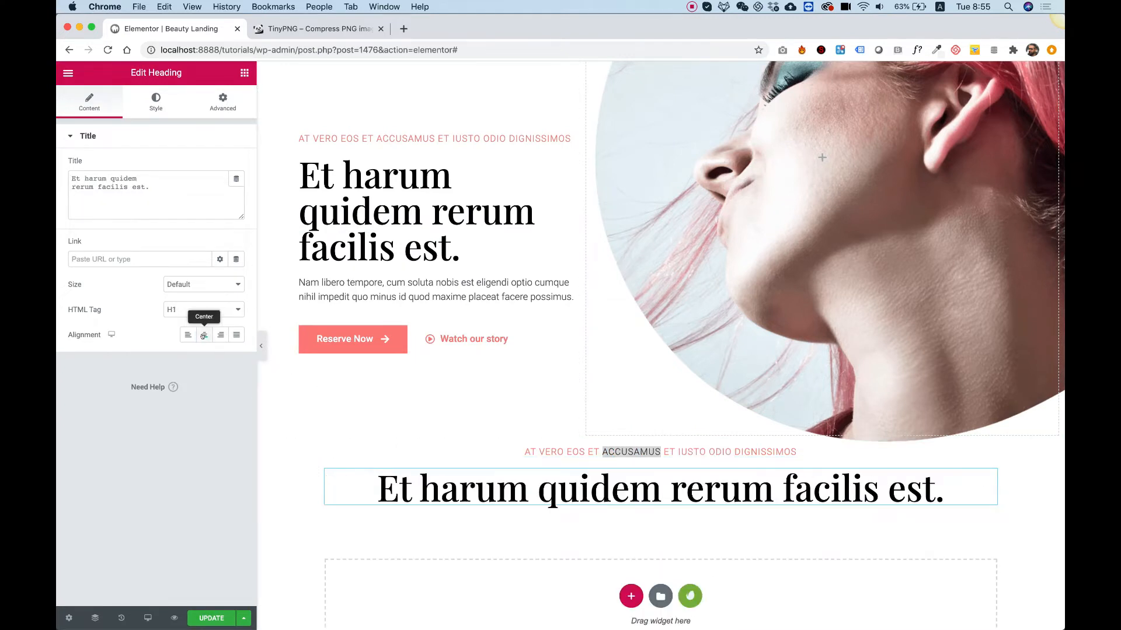
Copy the hero's Nam libero tempore paragraph below the new section's large heading and center its text.
right_click(397, 297)
click(438, 344)
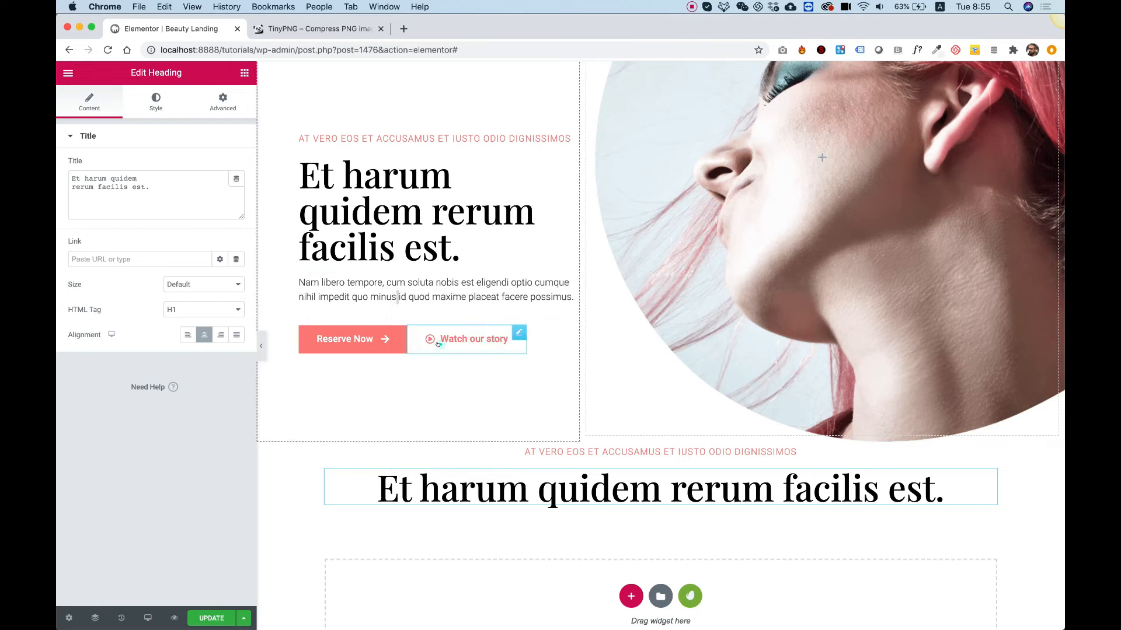
right_click(601, 489)
click(640, 513)
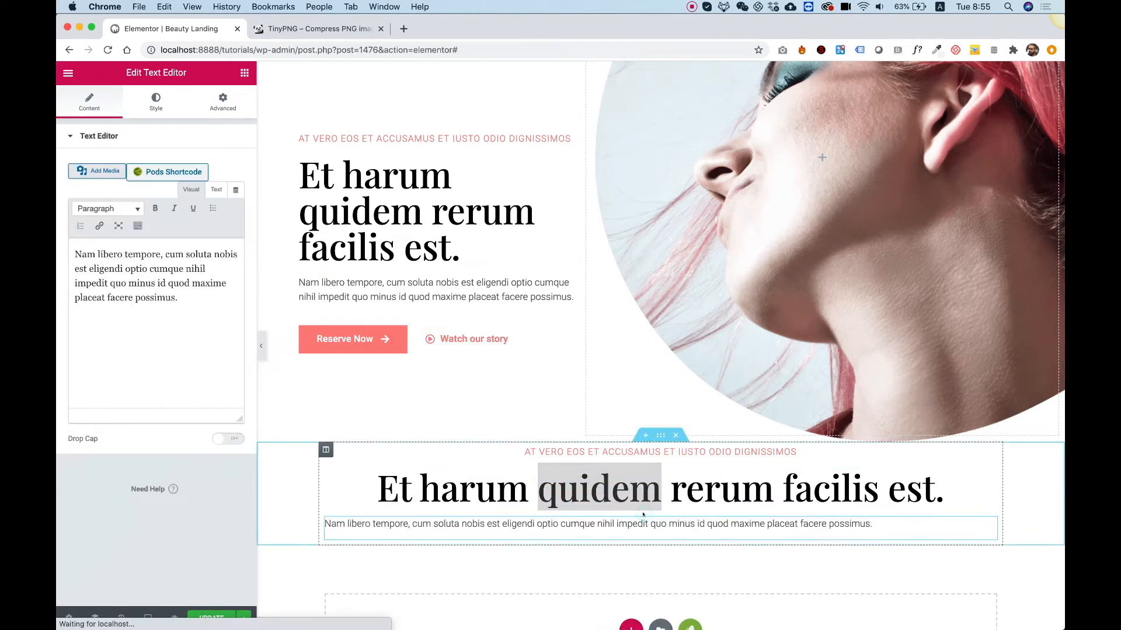
click(153, 104)
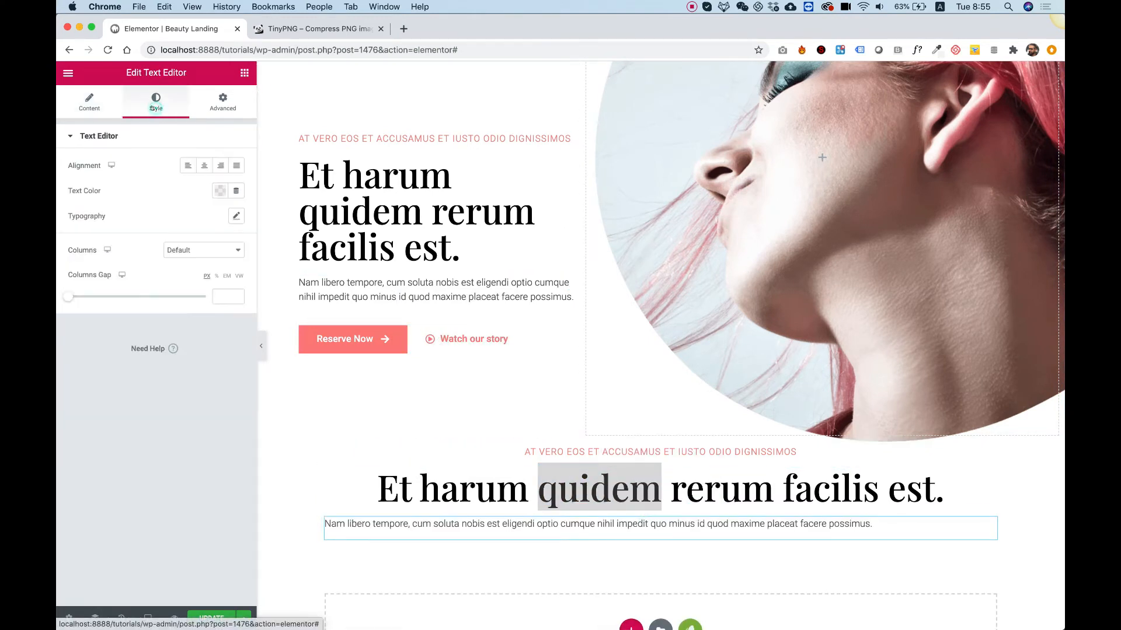
click(205, 166)
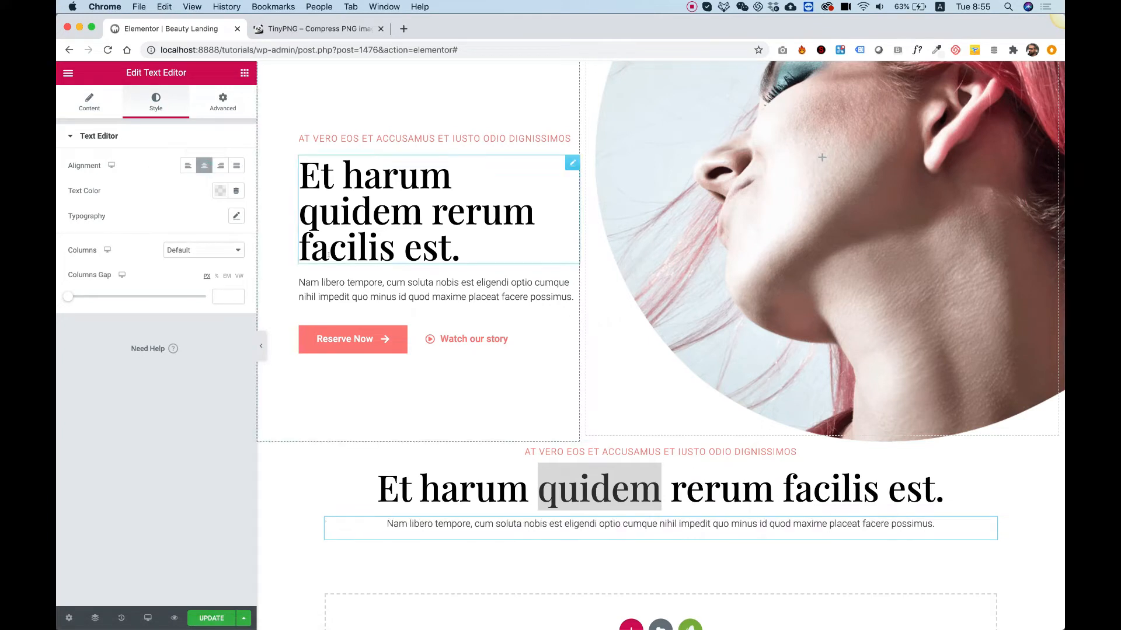
Copy the Reserve Now button below the new section's paragraph and set its positioning width to Default.
right_click(329, 342)
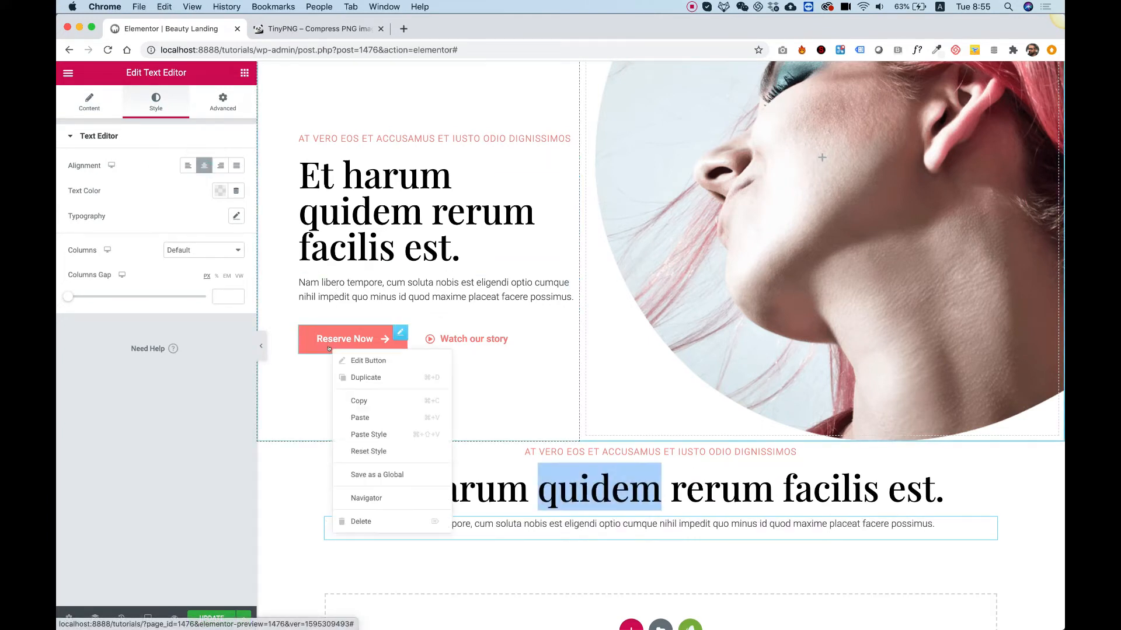
click(362, 398)
right_click(540, 523)
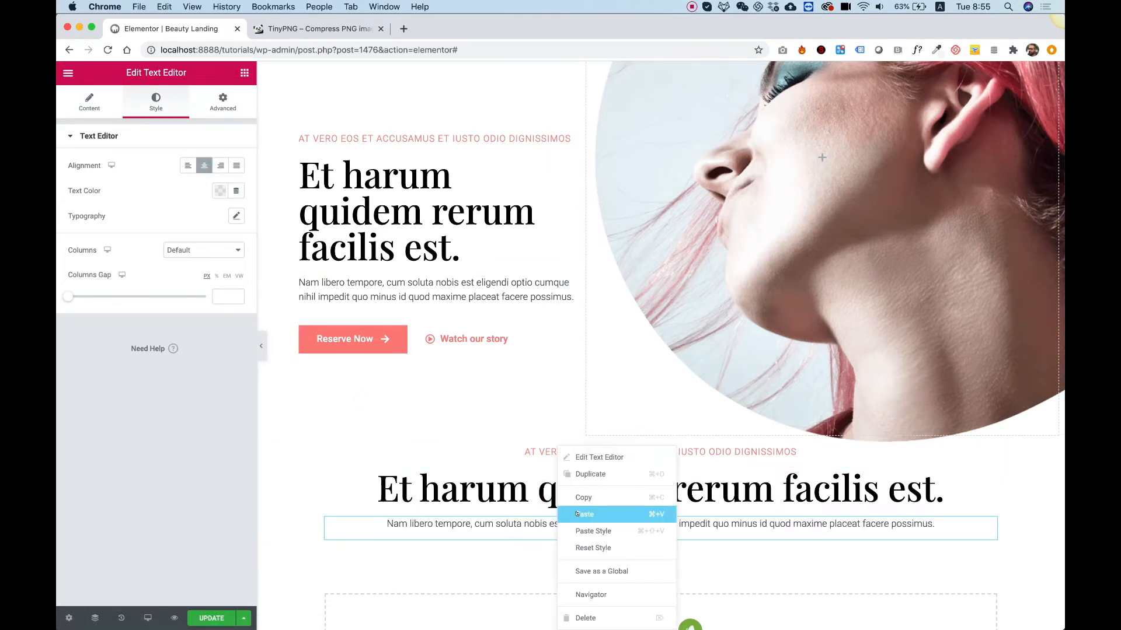
click(576, 515)
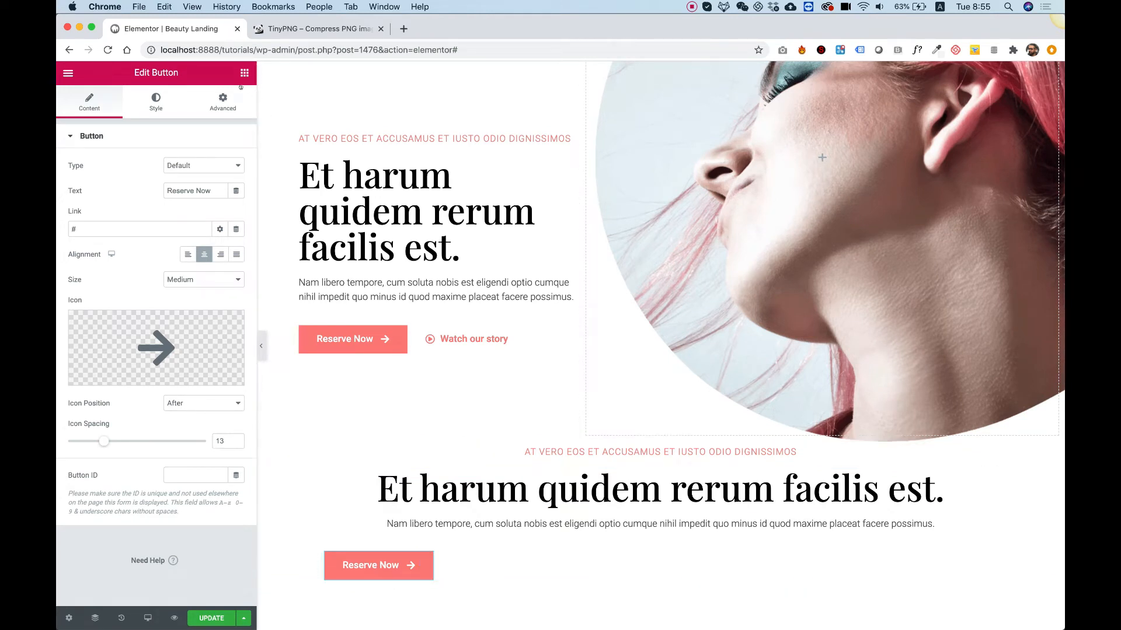
click(221, 99)
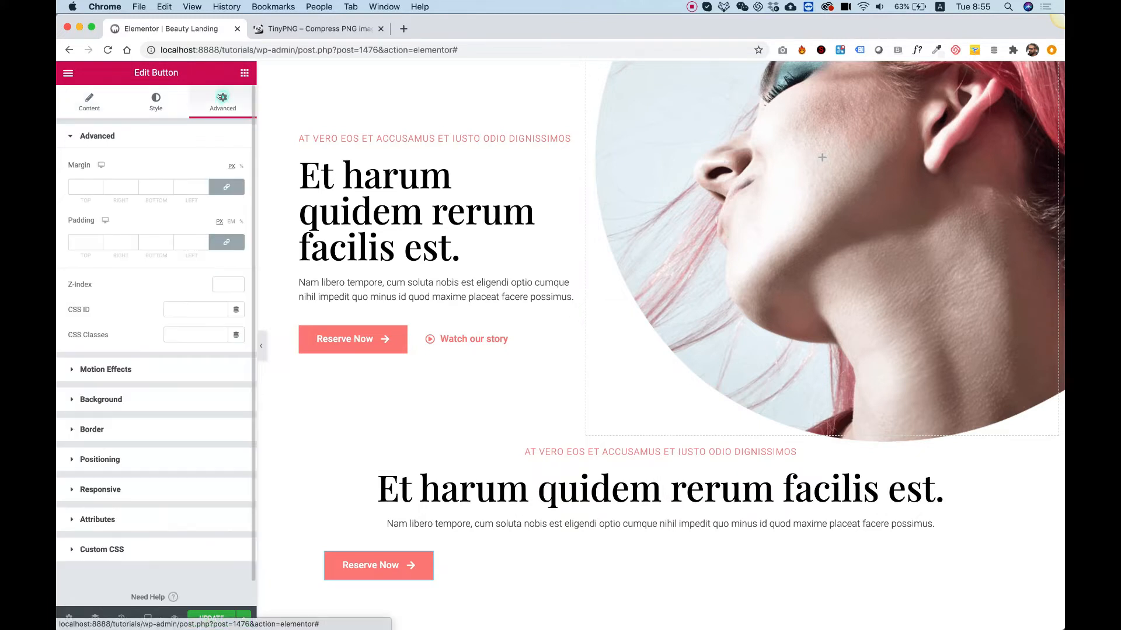
click(107, 457)
click(182, 288)
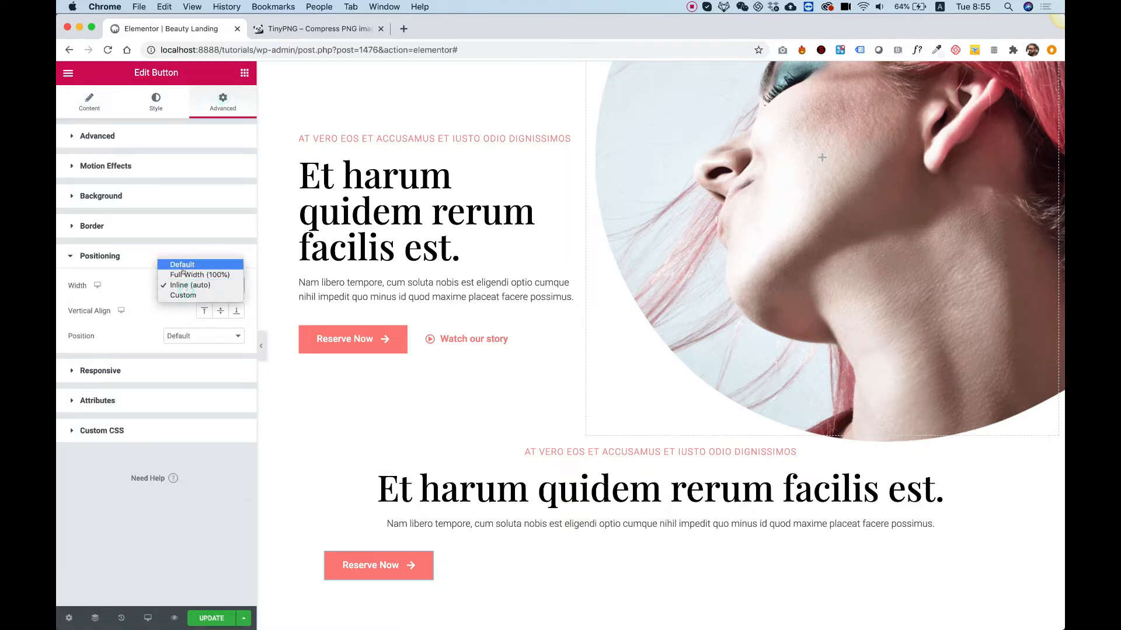
click(182, 261)
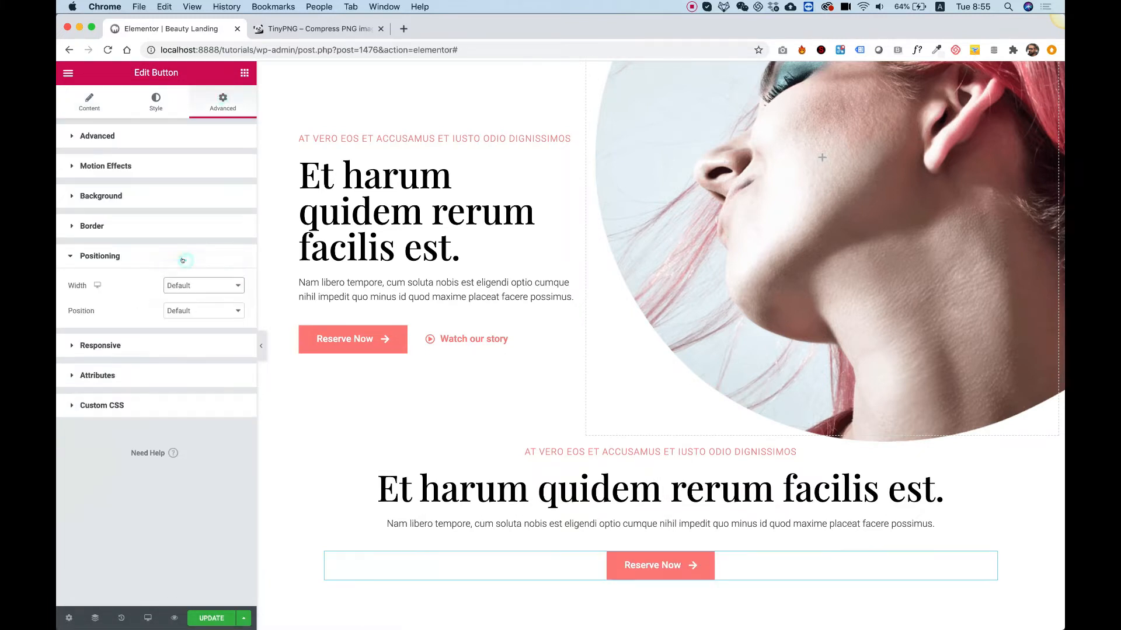
Remove the copied button's arrow icon, clear its icon spacing and change its text to Read More.
click(91, 103)
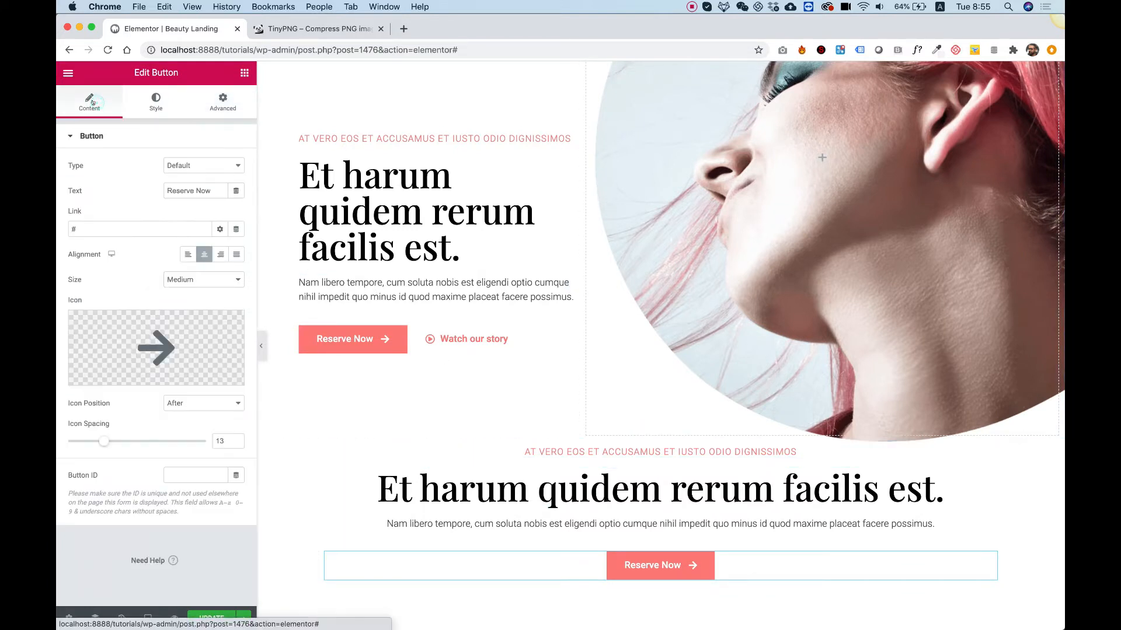
mouse_move(205, 343)
click(231, 322)
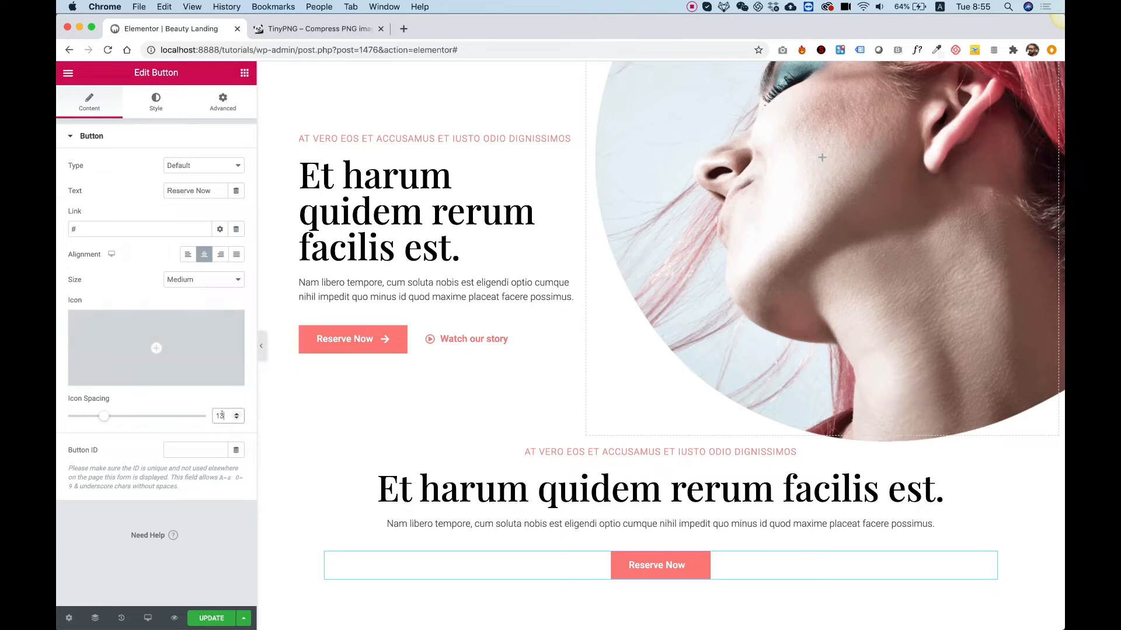
key(BackSpace)
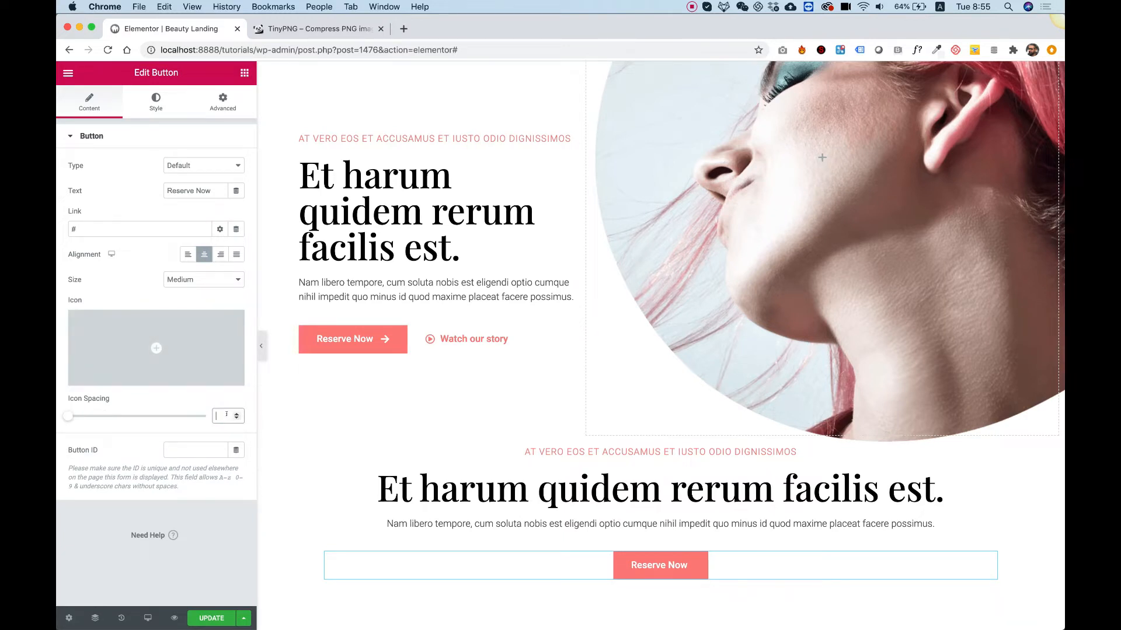
triple_click(189, 182)
text(Read More)
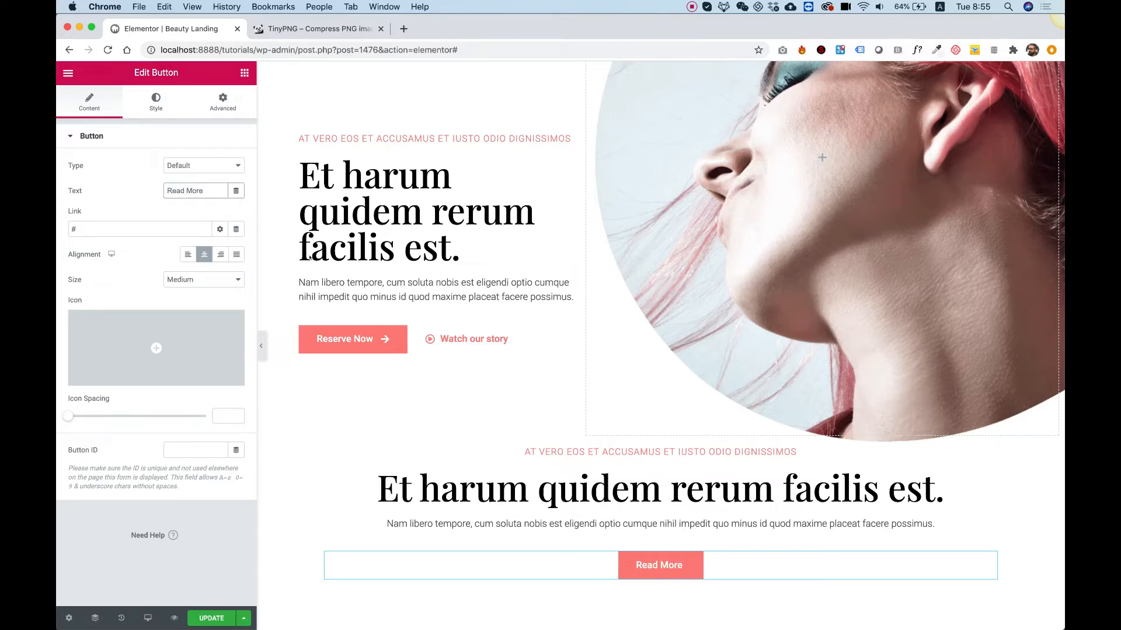
Switch to Photoshop and measure the gap between the hero image and the next section's subheading with a rectangular selection.
scroll(581, 455, down, 3)
scroll(581, 455, down, 2)
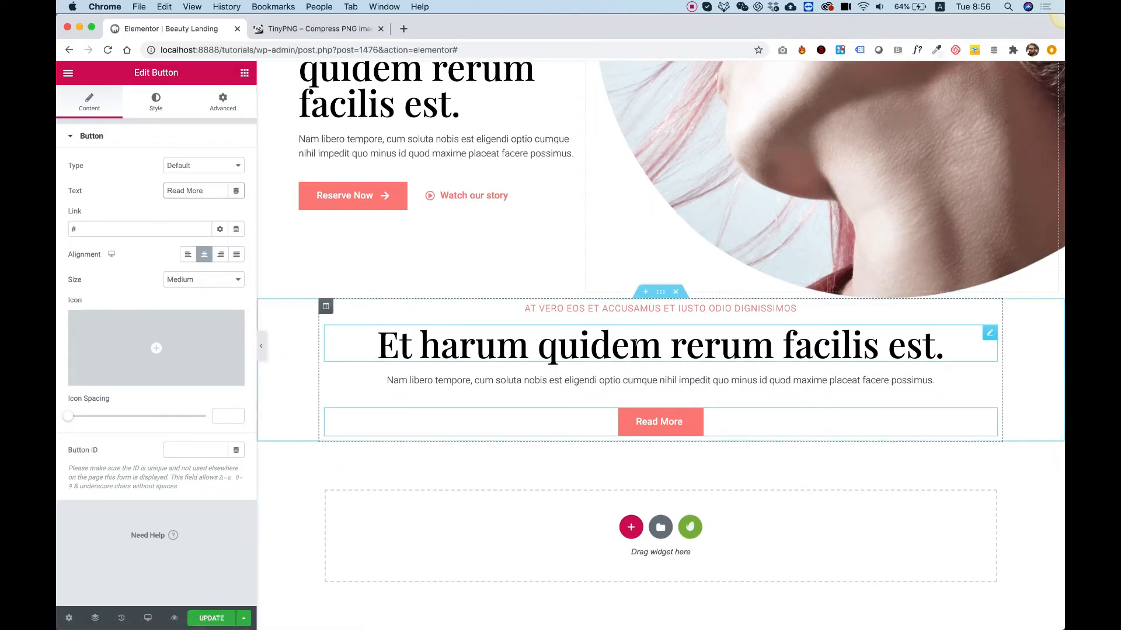
key(ctrl+Up)
click(365, 218)
click(365, 218)
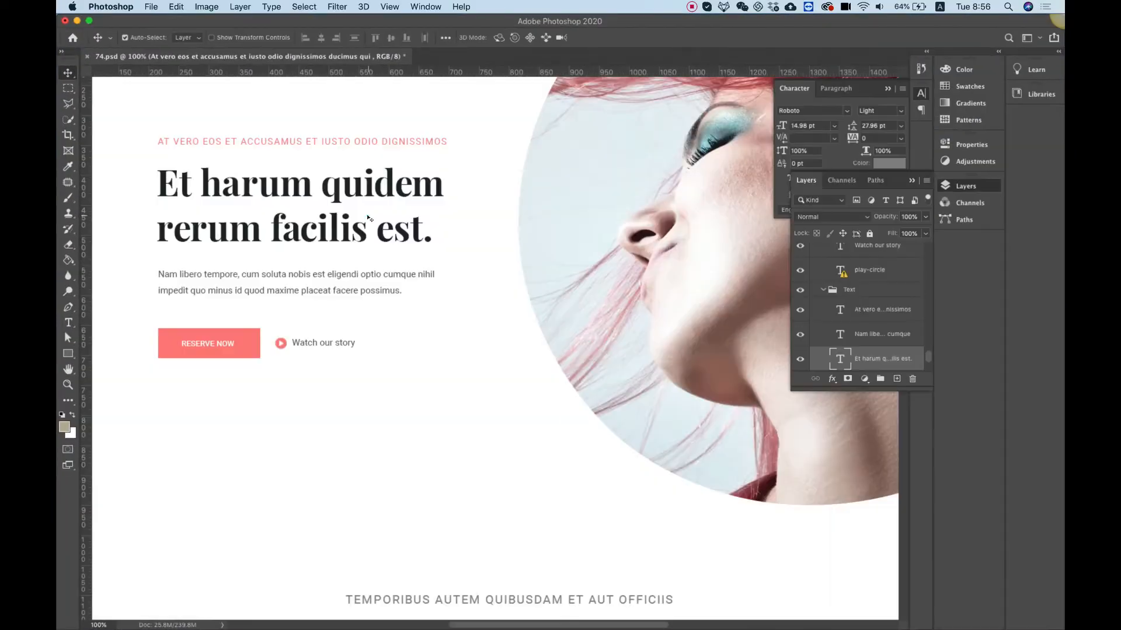
scroll(410, 240, down, 4)
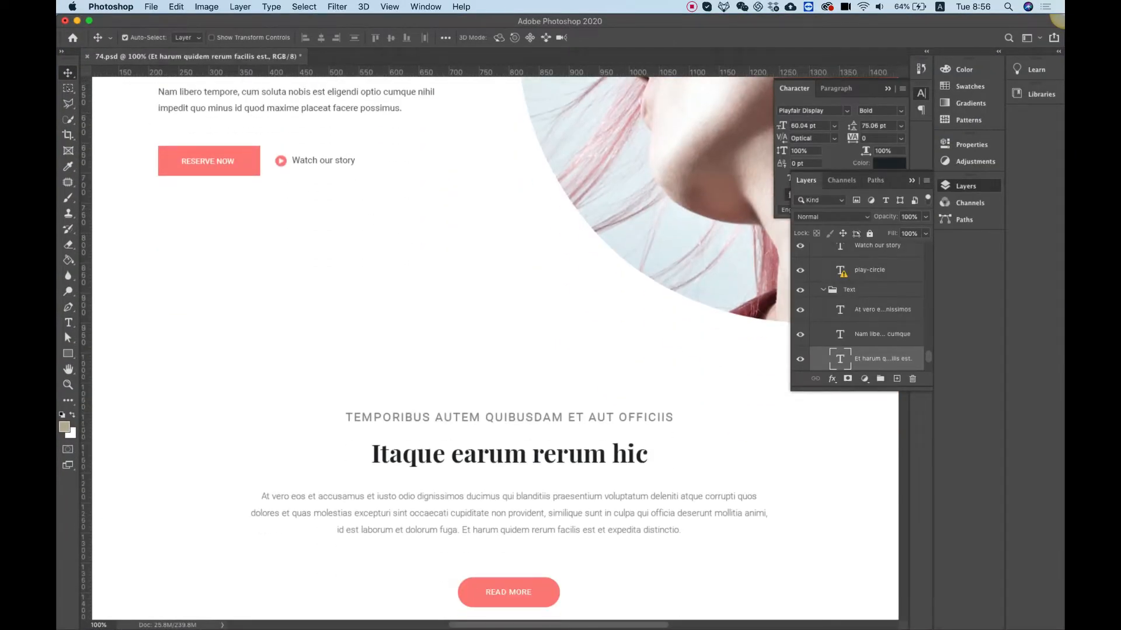
click(69, 88)
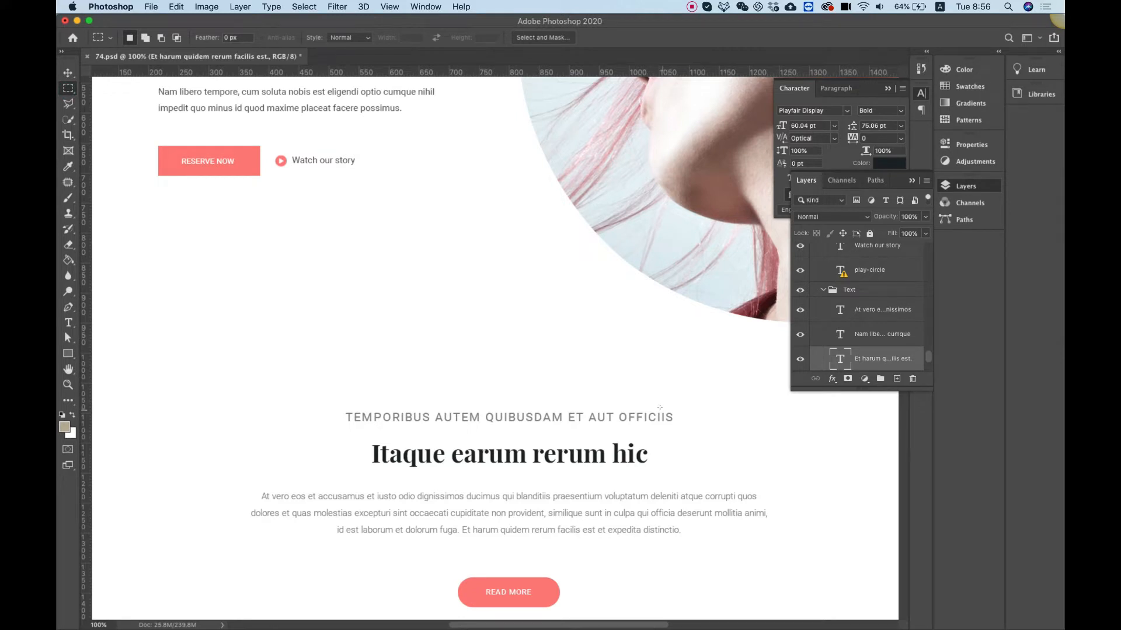
drag(661, 410, 774, 325)
click(67, 75)
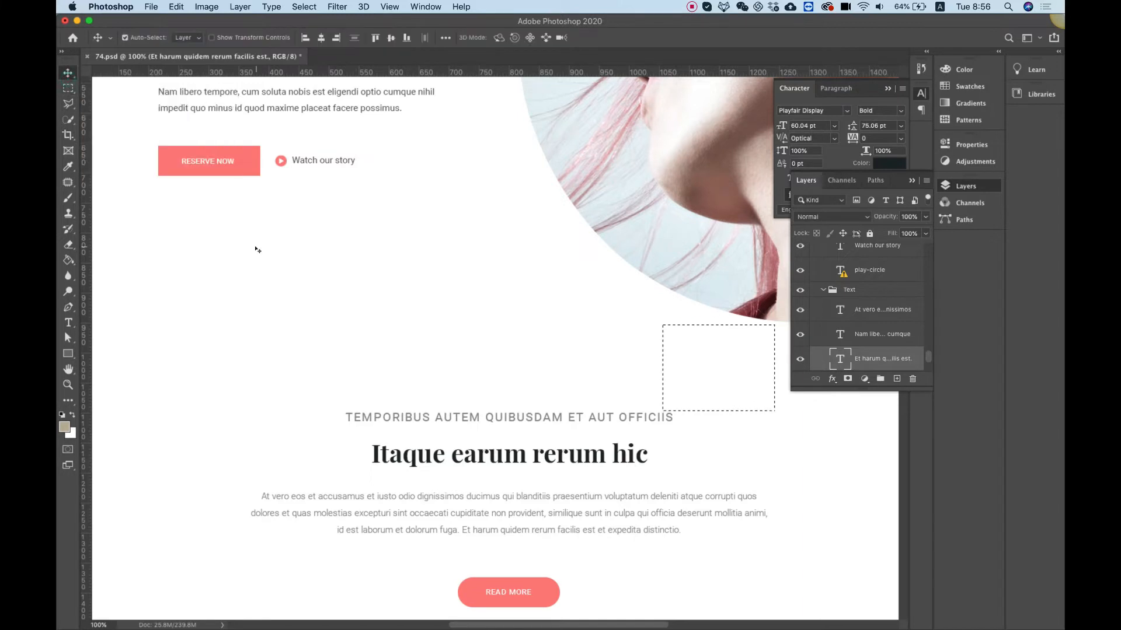
Switch to Elementor in Chrome and set the centered text section's unlinked padding to 150 px top and bottom, 0 at the sides.
click(342, 610)
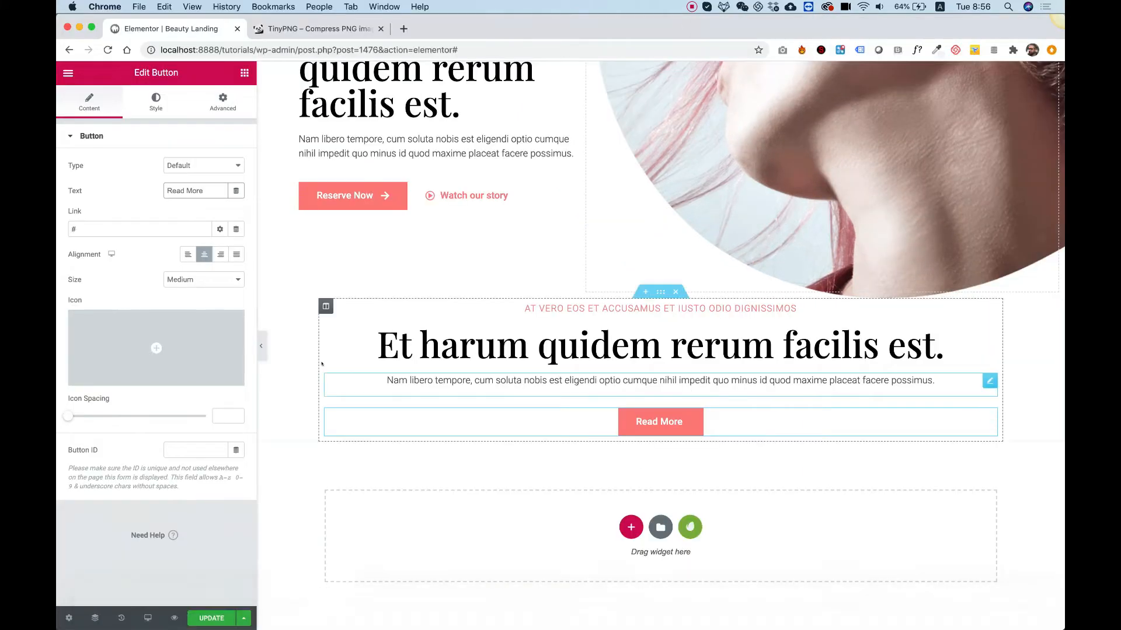
right_click(286, 351)
click(307, 360)
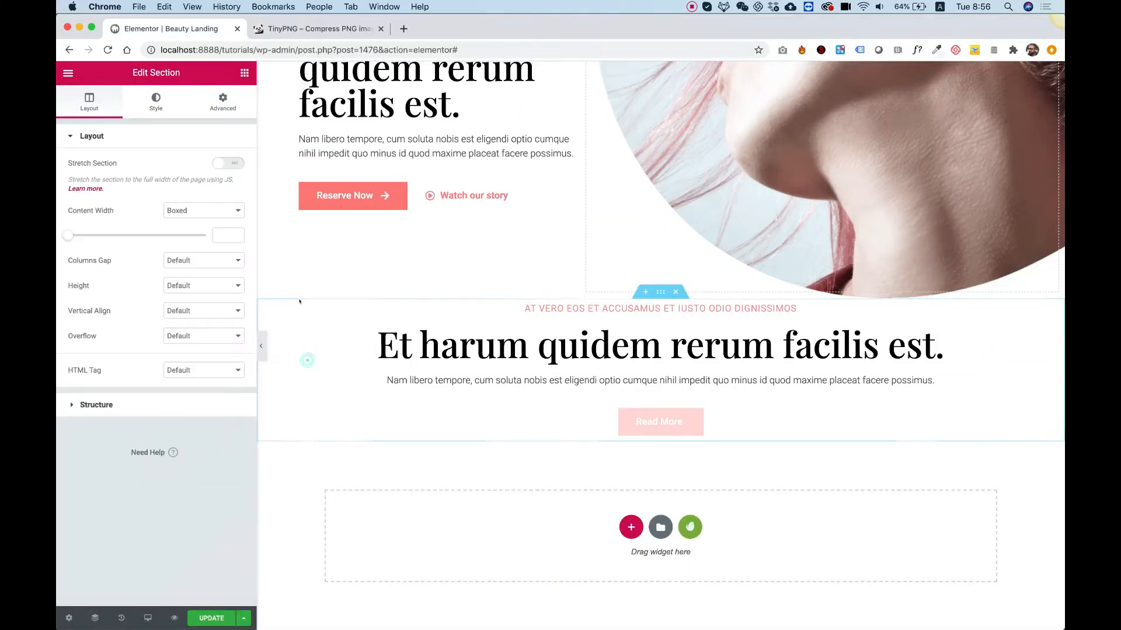
click(217, 103)
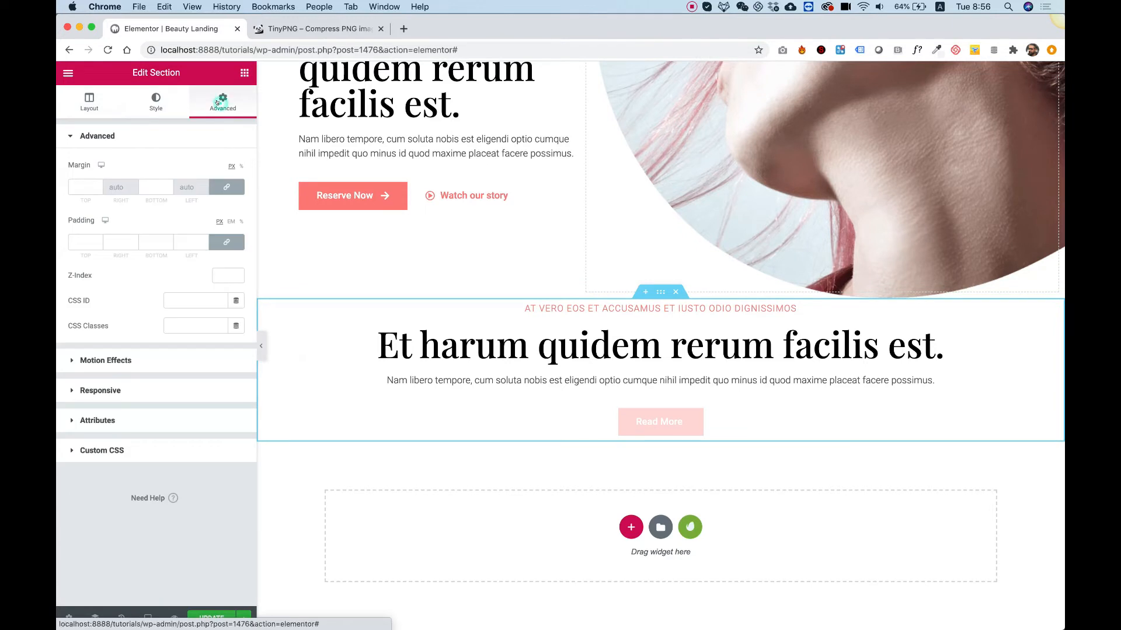
click(227, 243)
click(81, 241)
text(0)
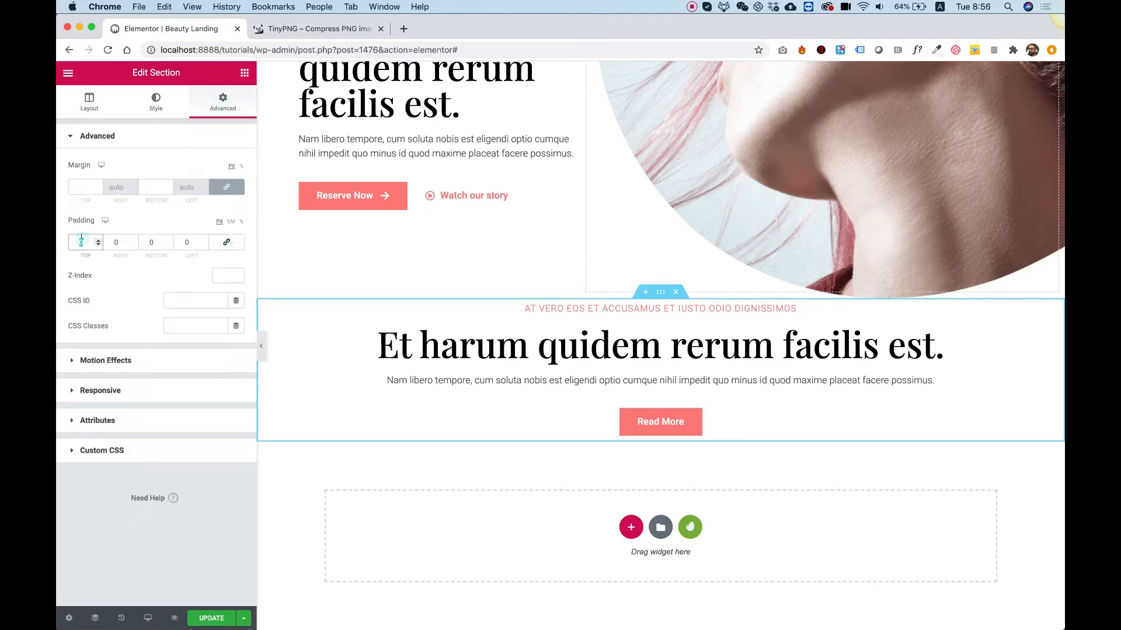
text(50)
key(Tab)
key(Tab)
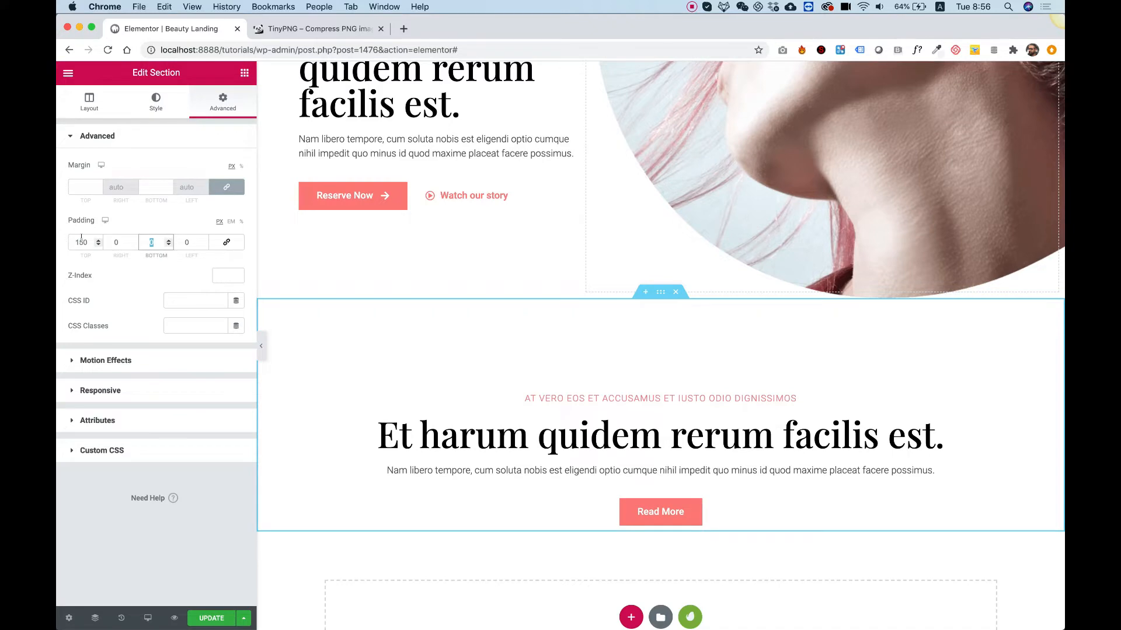
text(150)
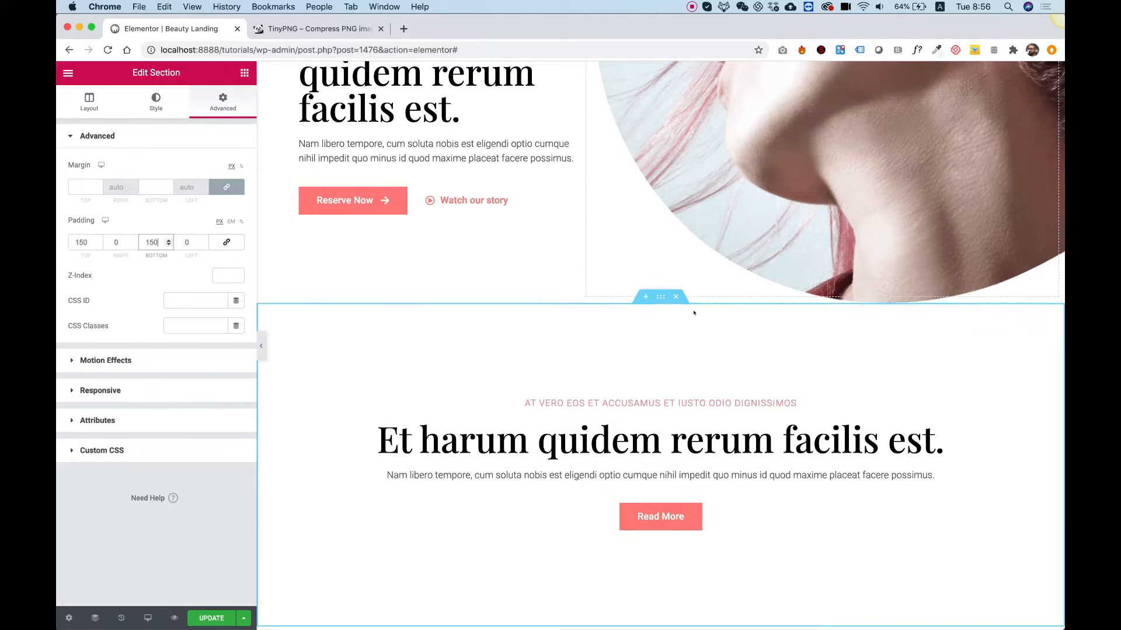
scroll(583, 279, up, 3)
scroll(693, 313, down, 2)
scroll(694, 313, down, 3)
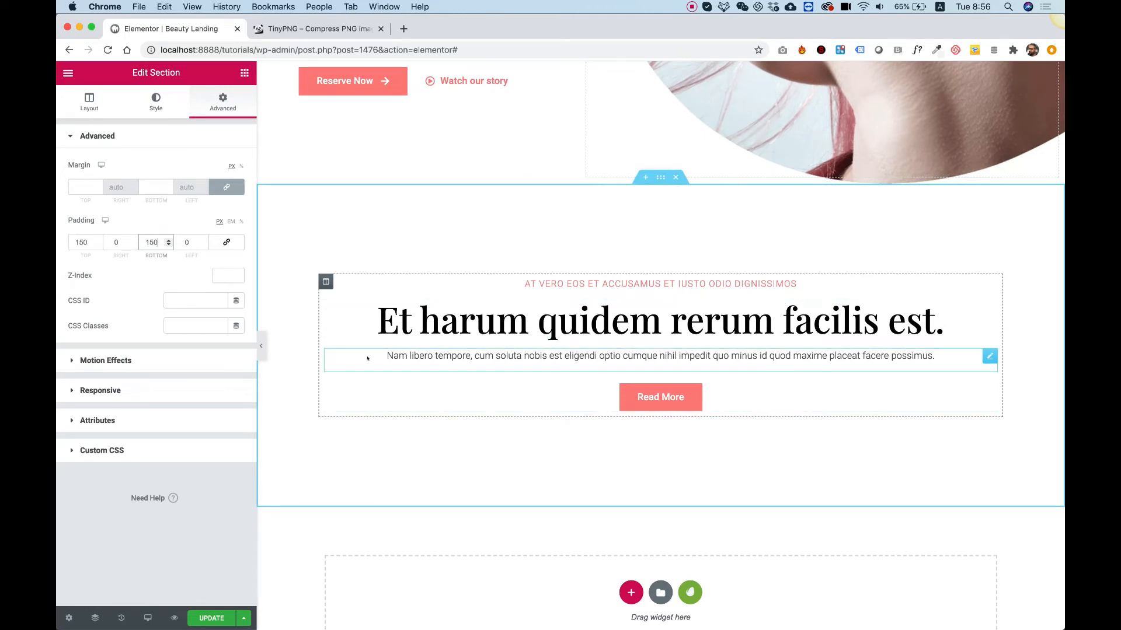
Narrow the centered text section's boxed content width to 624.
right_click(296, 252)
click(310, 257)
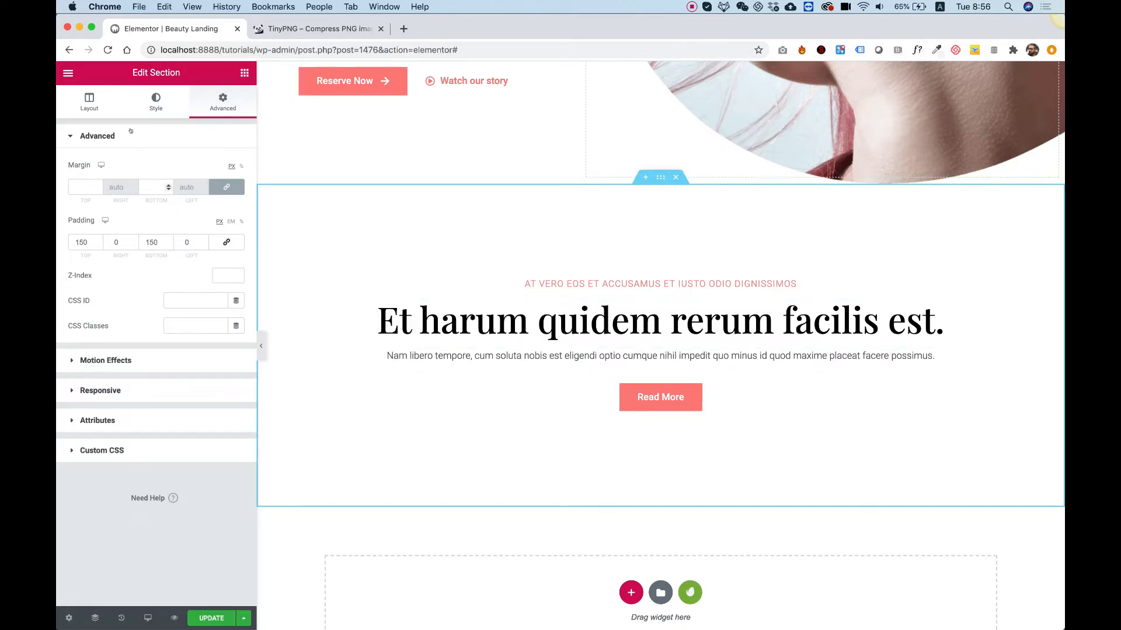
click(90, 102)
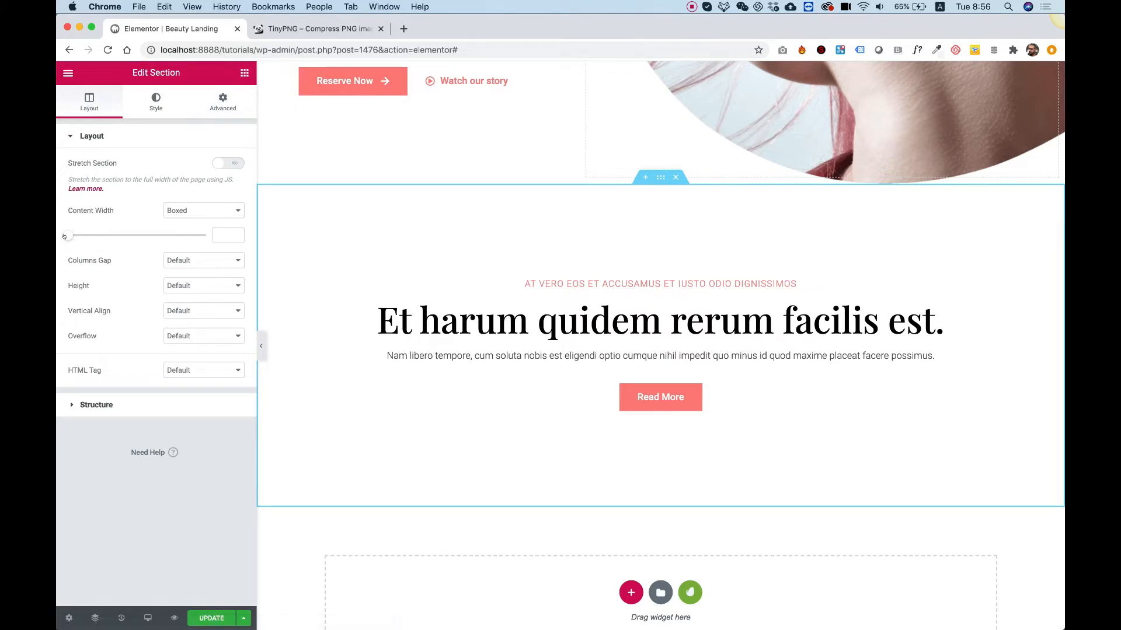
mouse_move(66, 236)
mouse_down()
mouse_move(99, 237)
mouse_move(80, 240)
mouse_up()
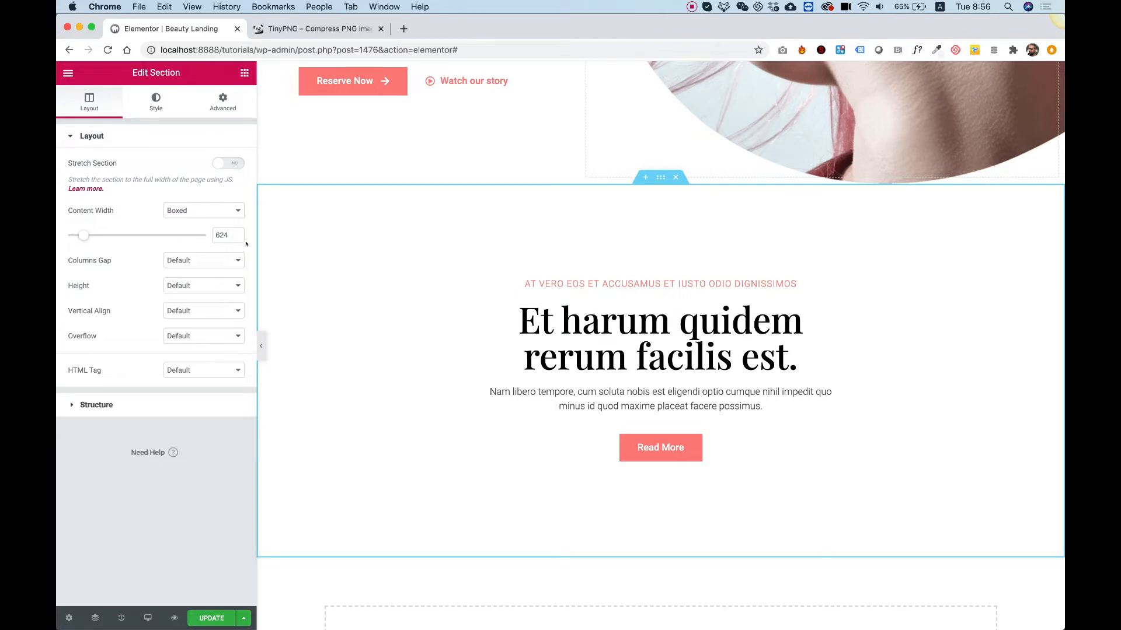
Switch to Photoshop and examine the design's hero and the centered text section below it.
key(ctrl+Up)
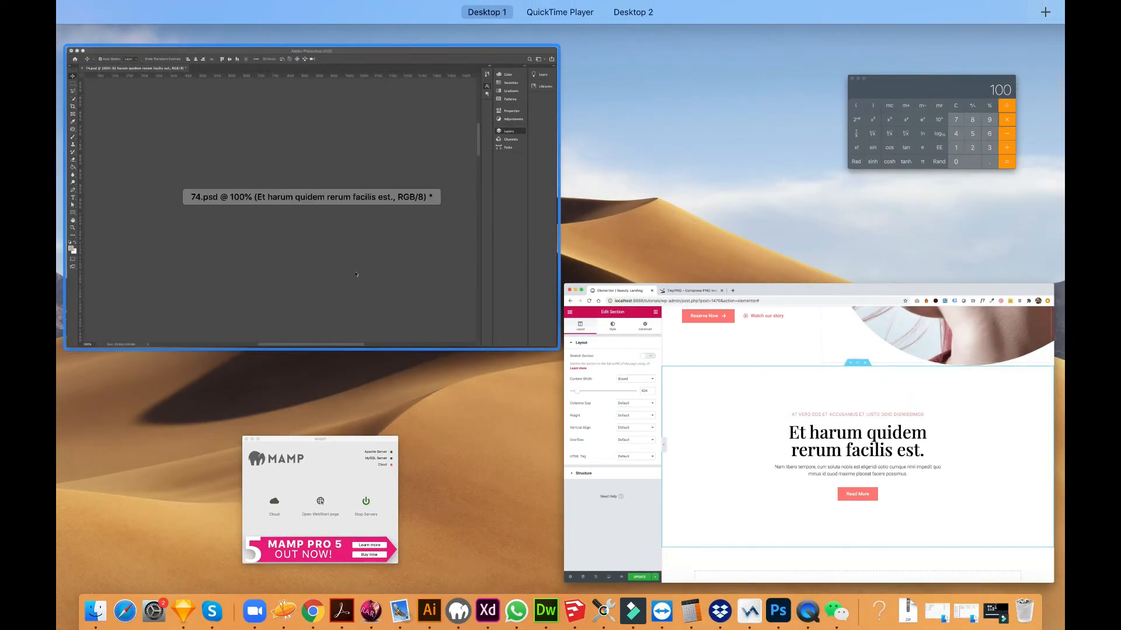
click(293, 227)
click(294, 228)
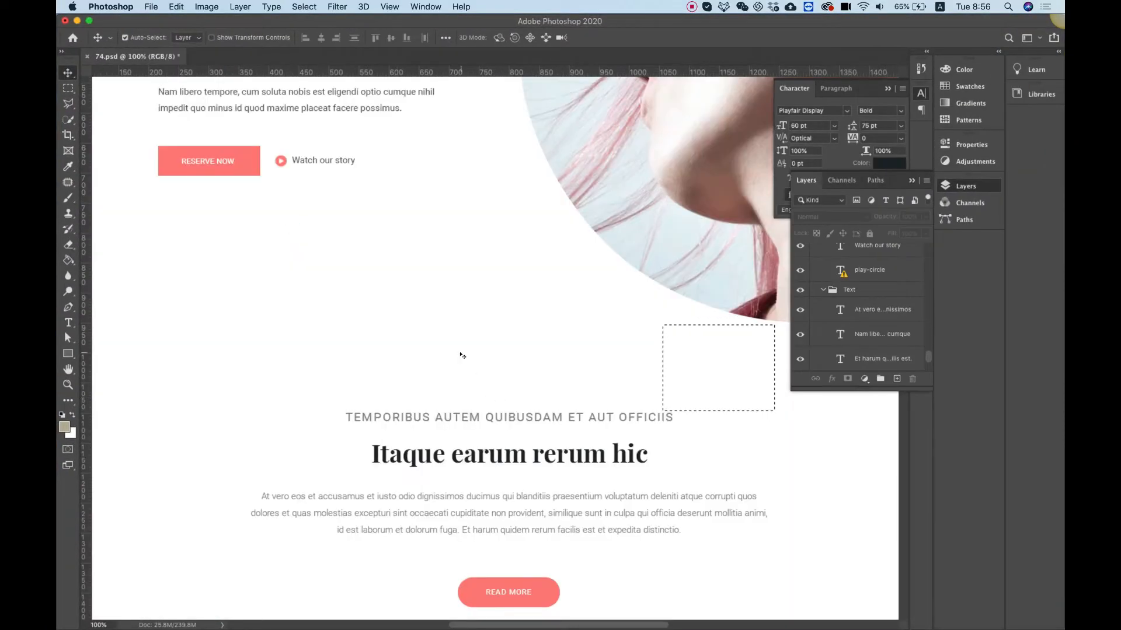
scroll(461, 355, down, 4)
scroll(461, 355, up, 2)
scroll(461, 355, up, 5)
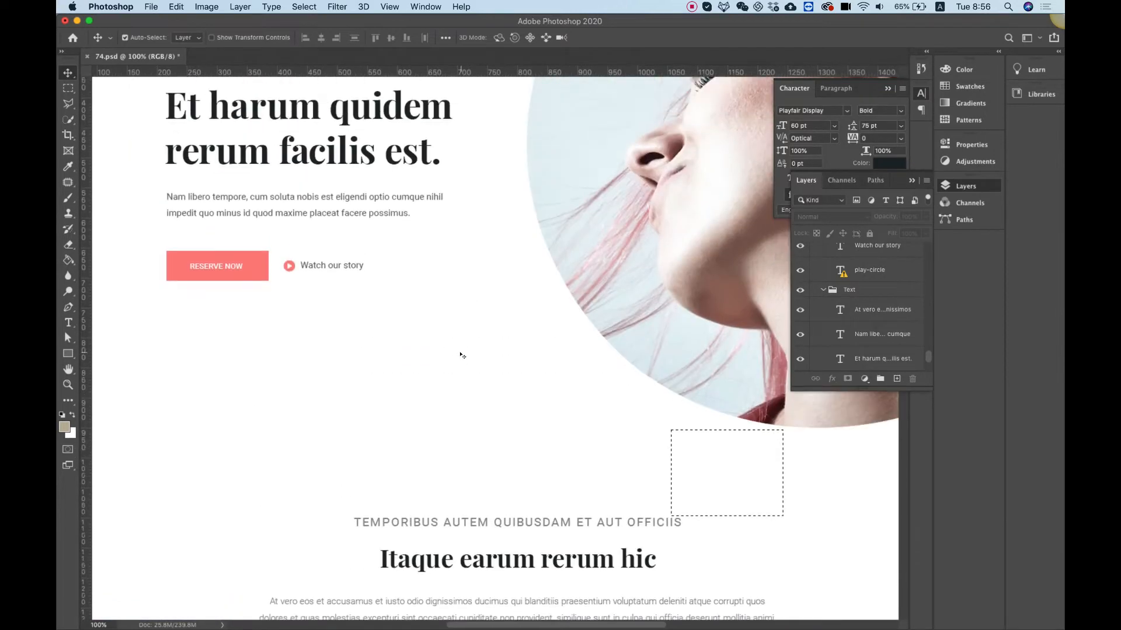
scroll(461, 354, down, 5)
Return to Elementor in Chrome and compare the built hero and centered text section with the design.
key(ctrl+Up)
click(458, 233)
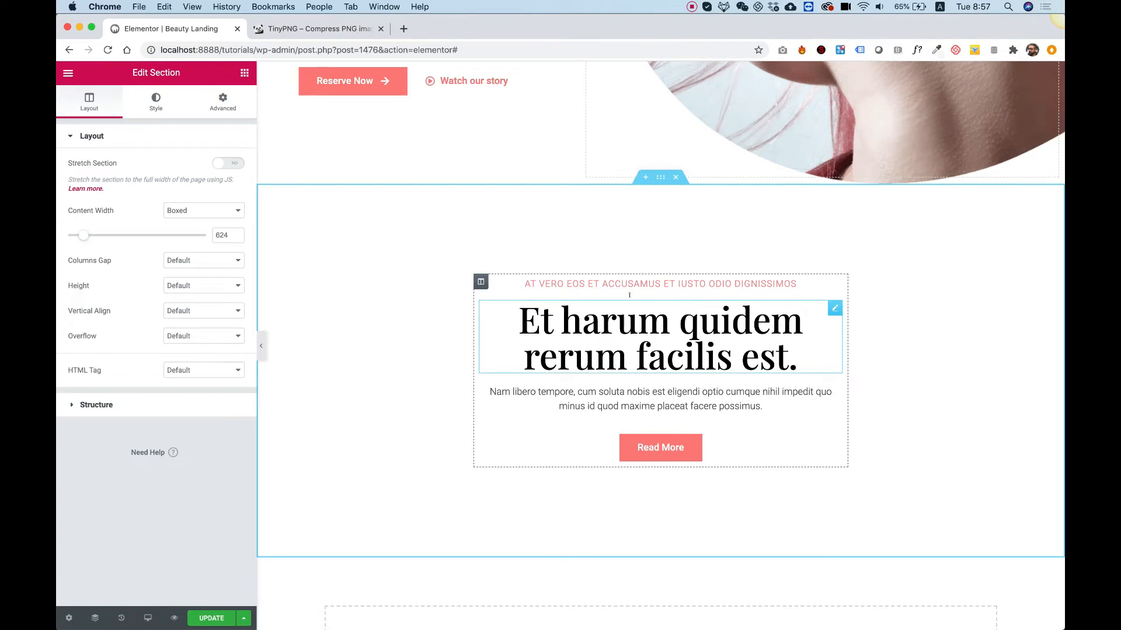
scroll(629, 295, up, 10)
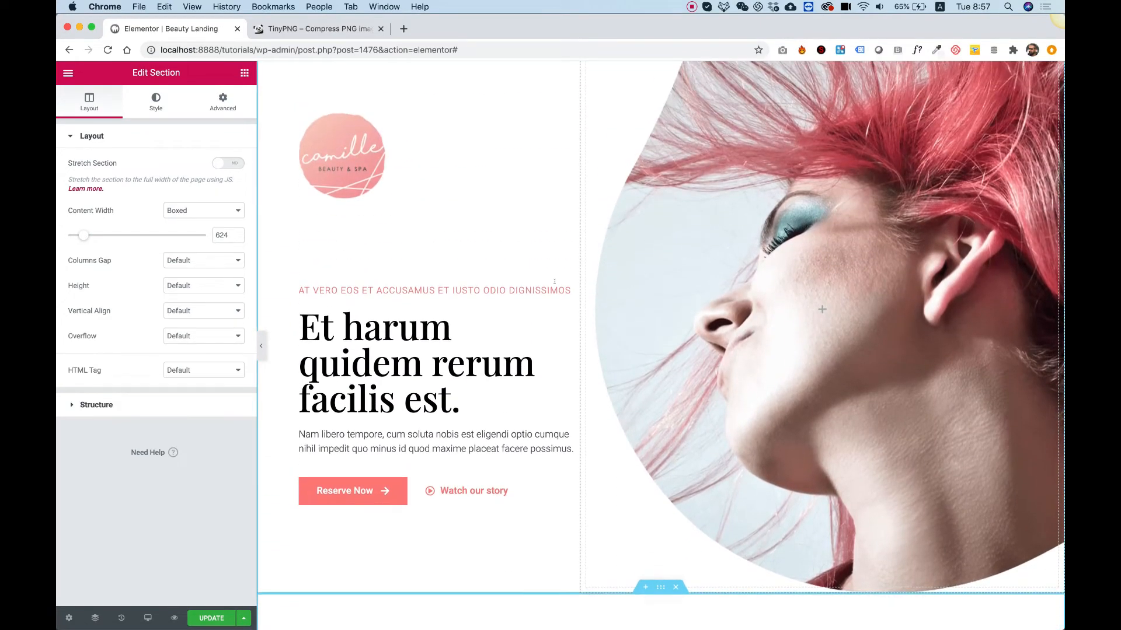
scroll(479, 290, down, 6)
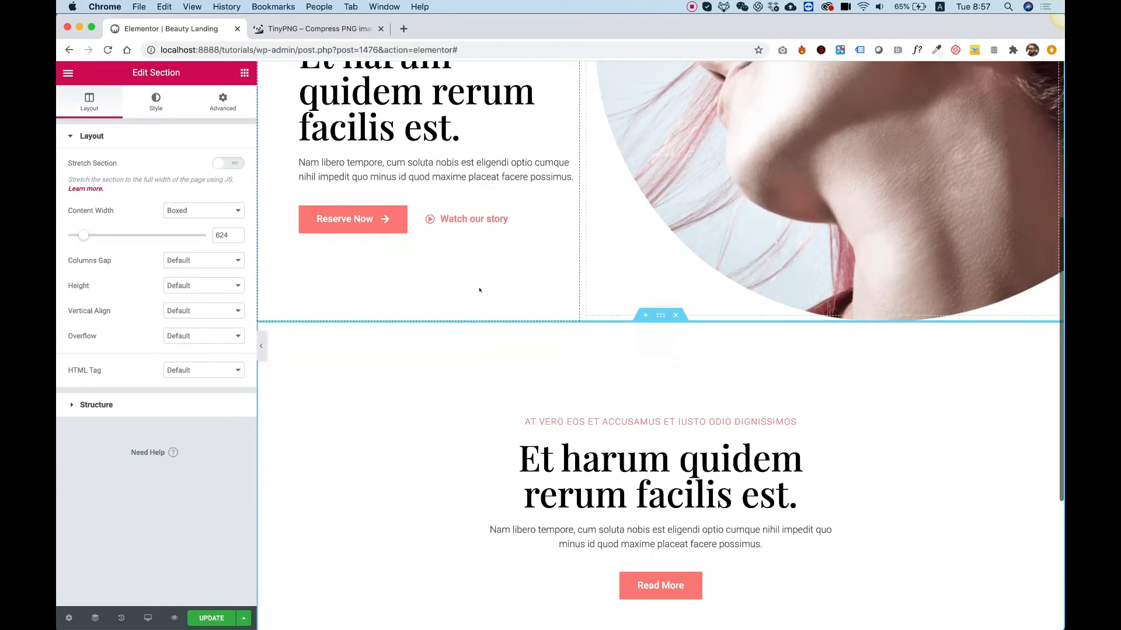
scroll(436, 187, up, 4)
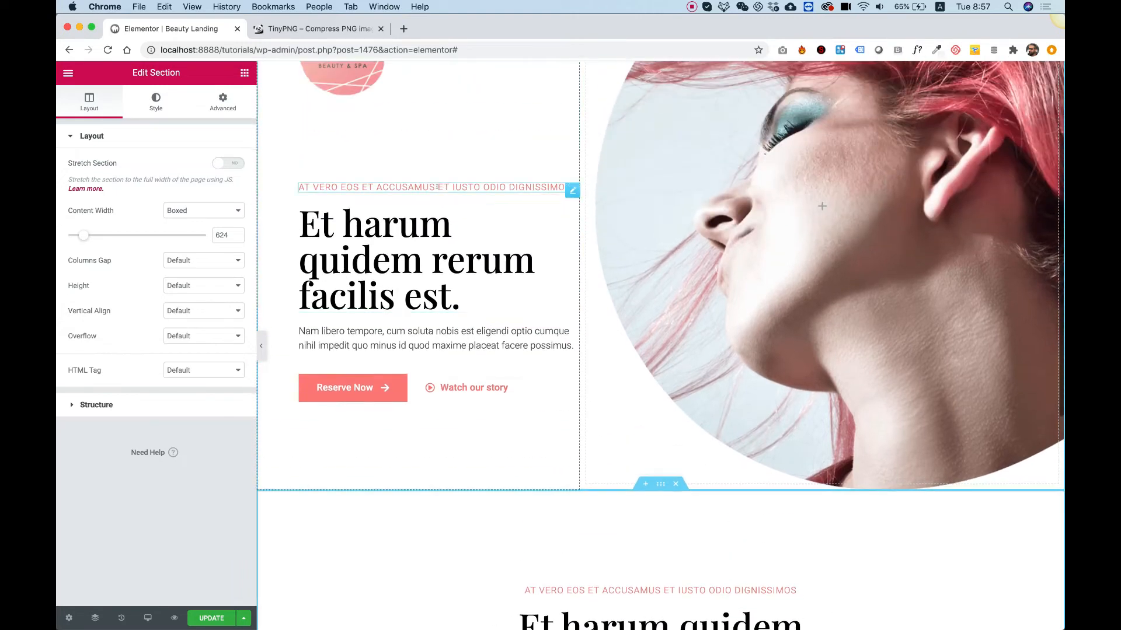
scroll(436, 187, down, 5)
scroll(461, 184, up, 5)
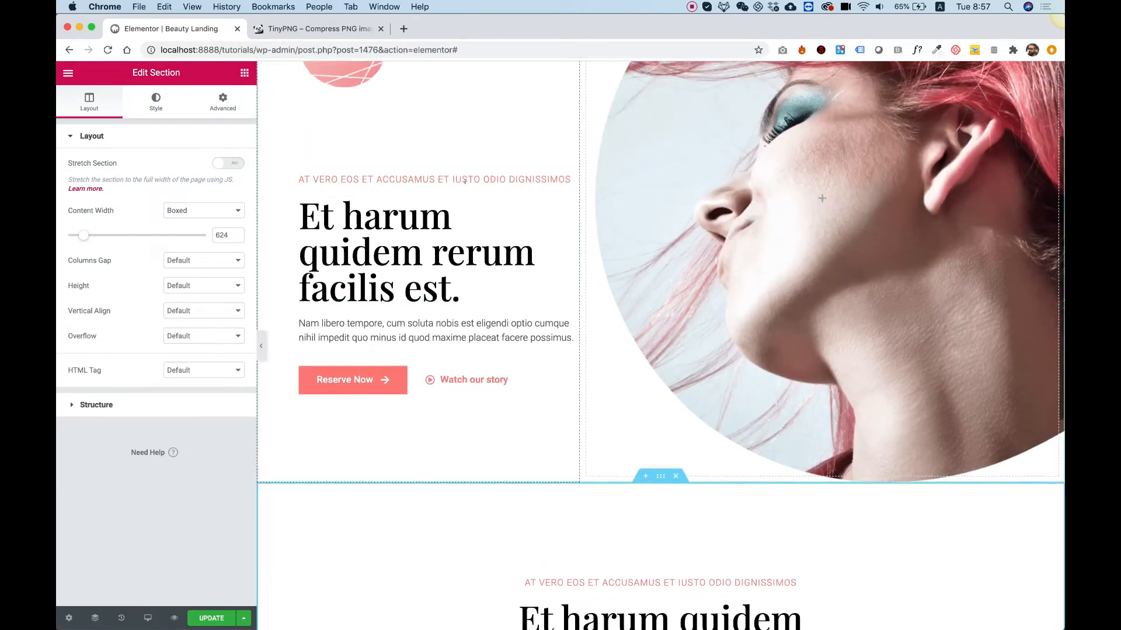
scroll(465, 181, down, 5)
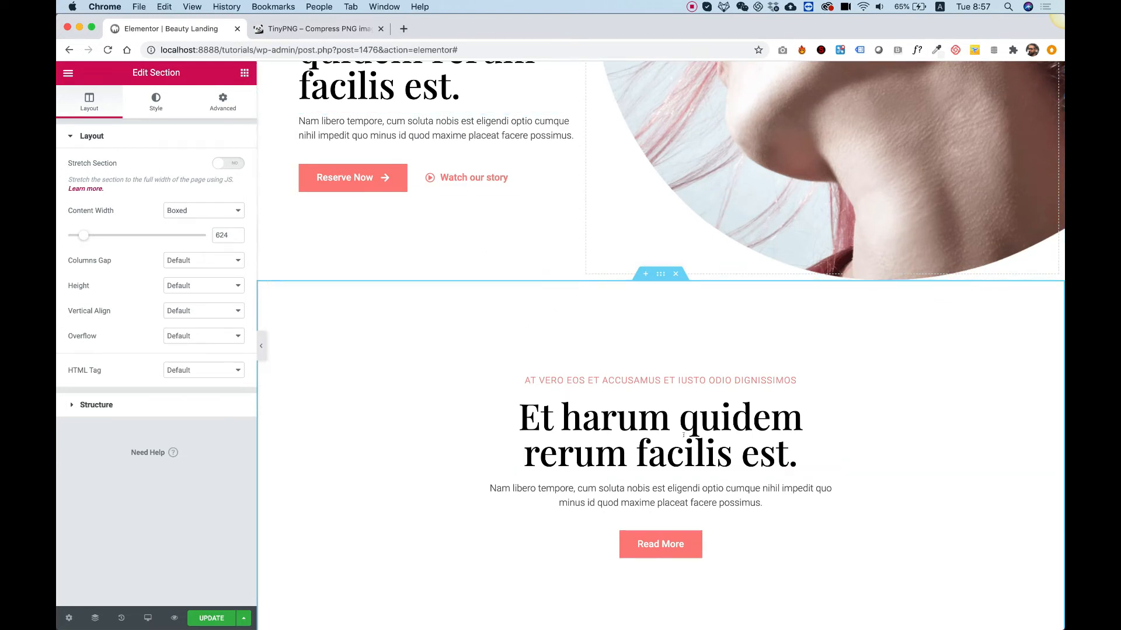
scroll(558, 235, down, 4)
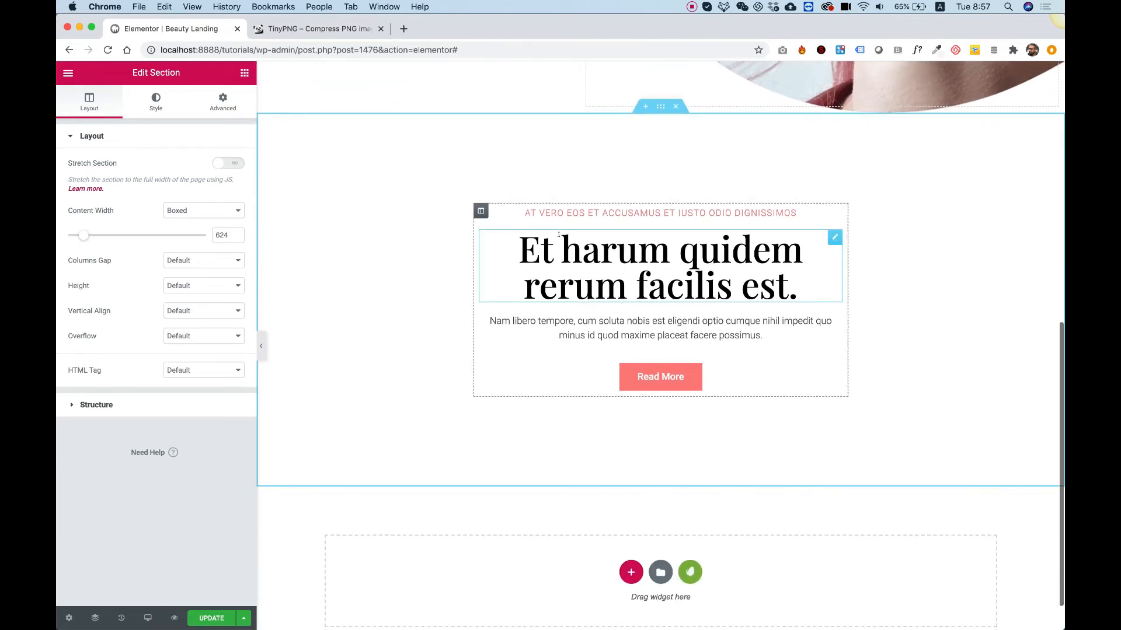
Round the Read More button with a border radius of 100 px on all corners.
click(714, 374)
scroll(715, 374, up, 5)
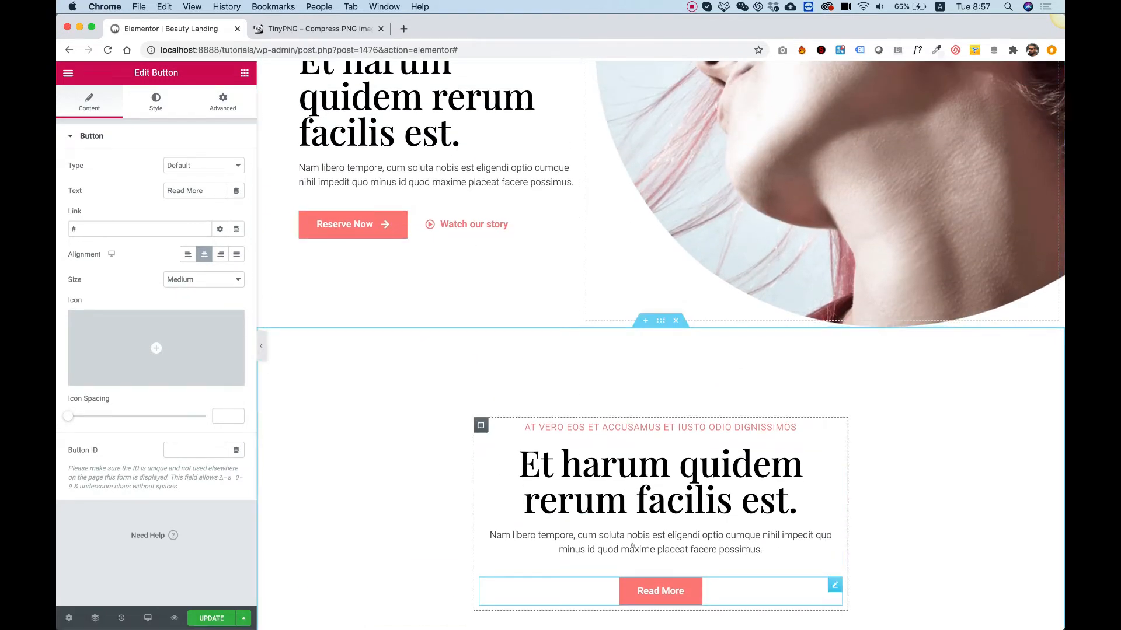
click(361, 224)
scroll(576, 294, down, 4)
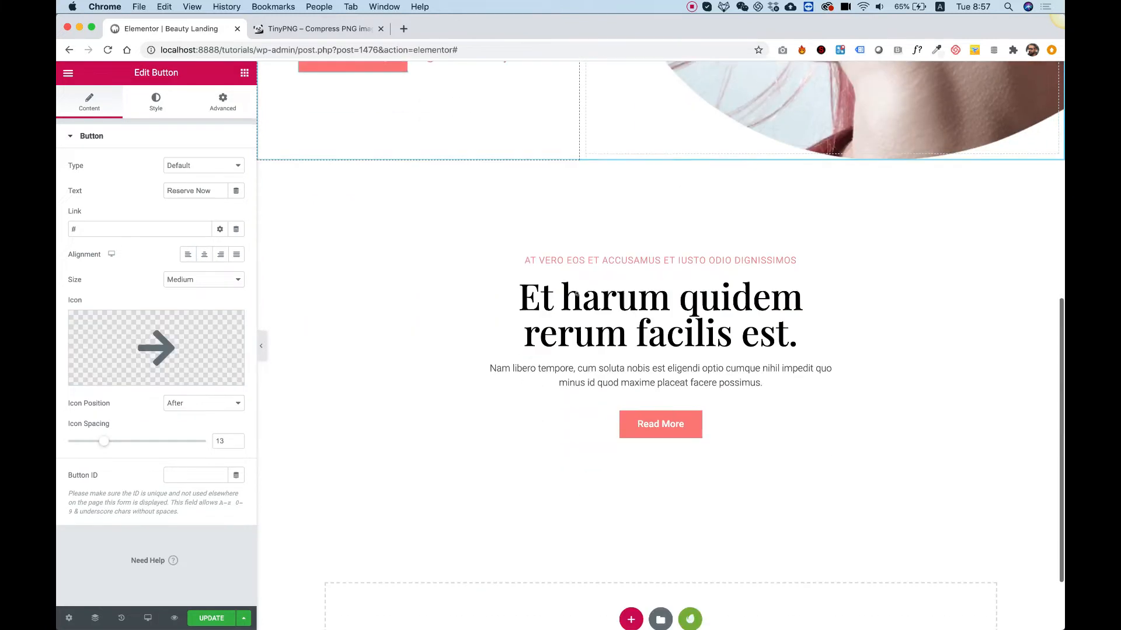
scroll(576, 293, down, 2)
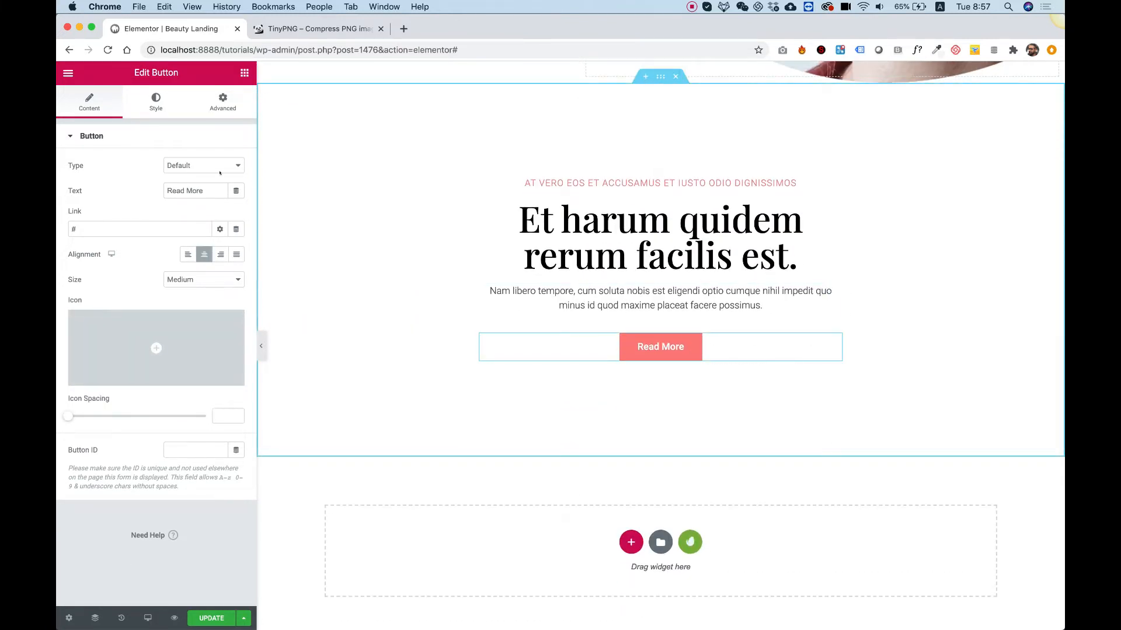
click(155, 102)
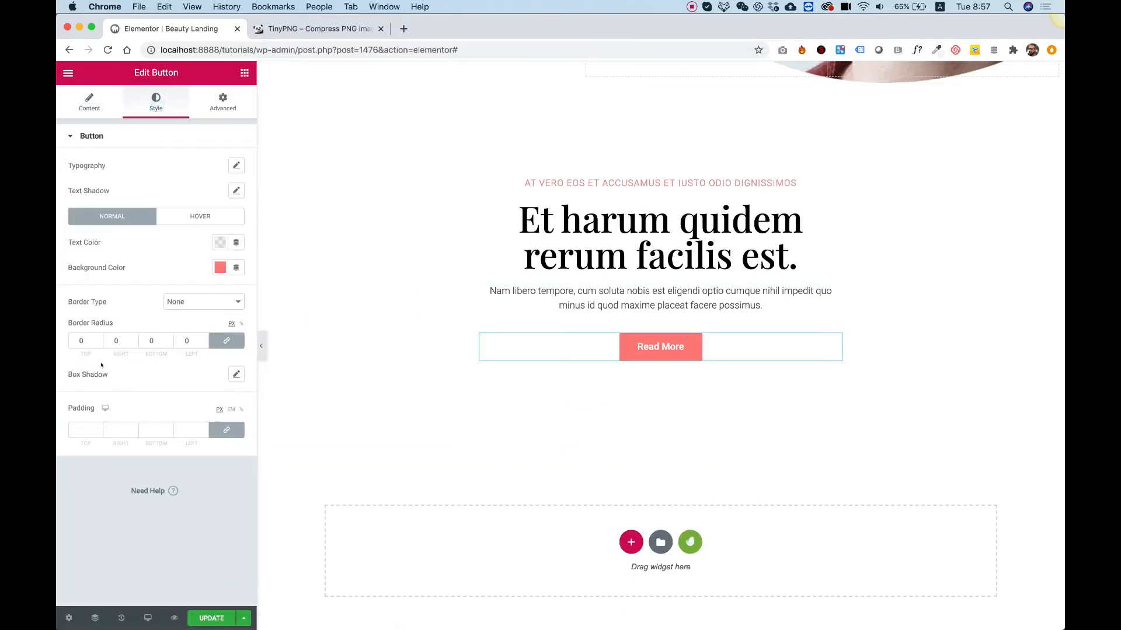
click(83, 341)
text(100)
Give the hero's Reserve Now button a border radius of 100 px on all corners.
scroll(408, 370, up, 3)
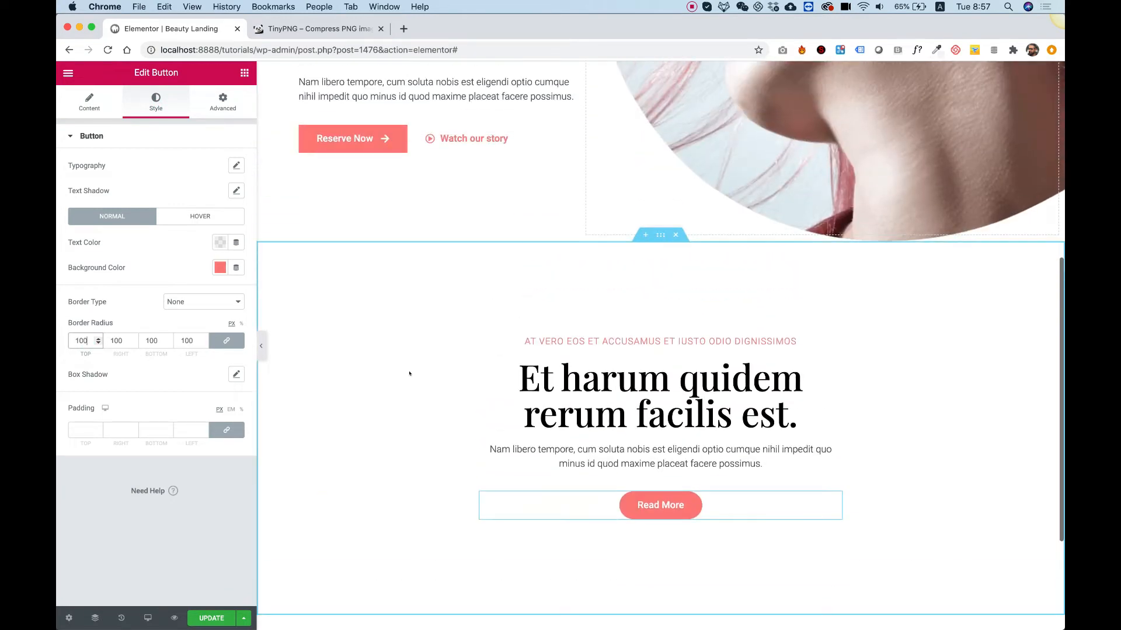
click(400, 134)
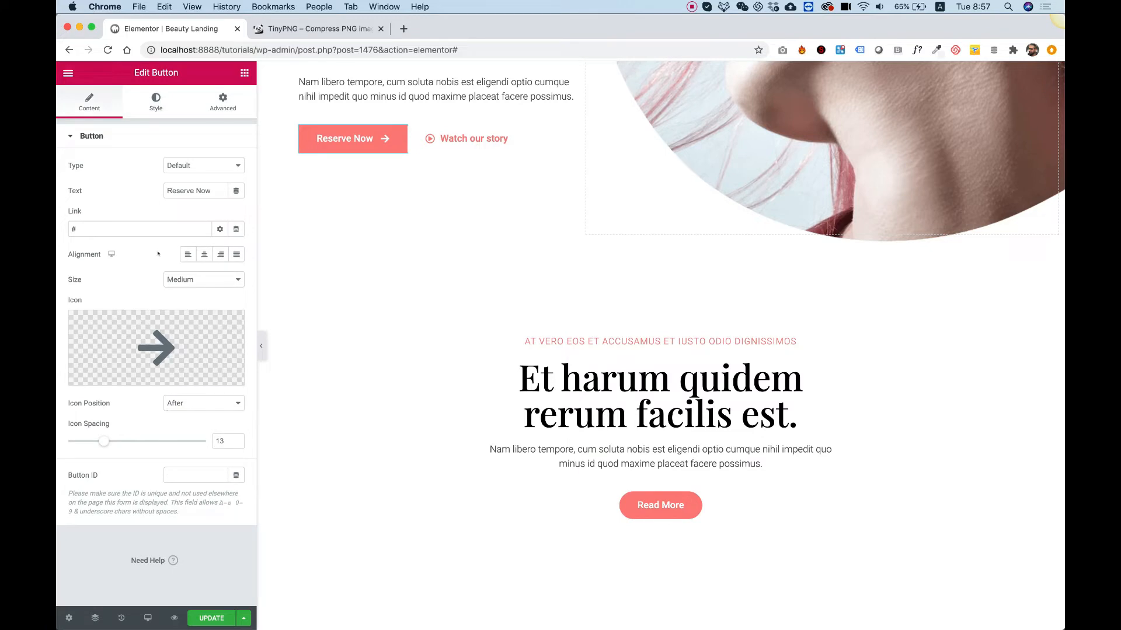
click(155, 102)
double_click(81, 341)
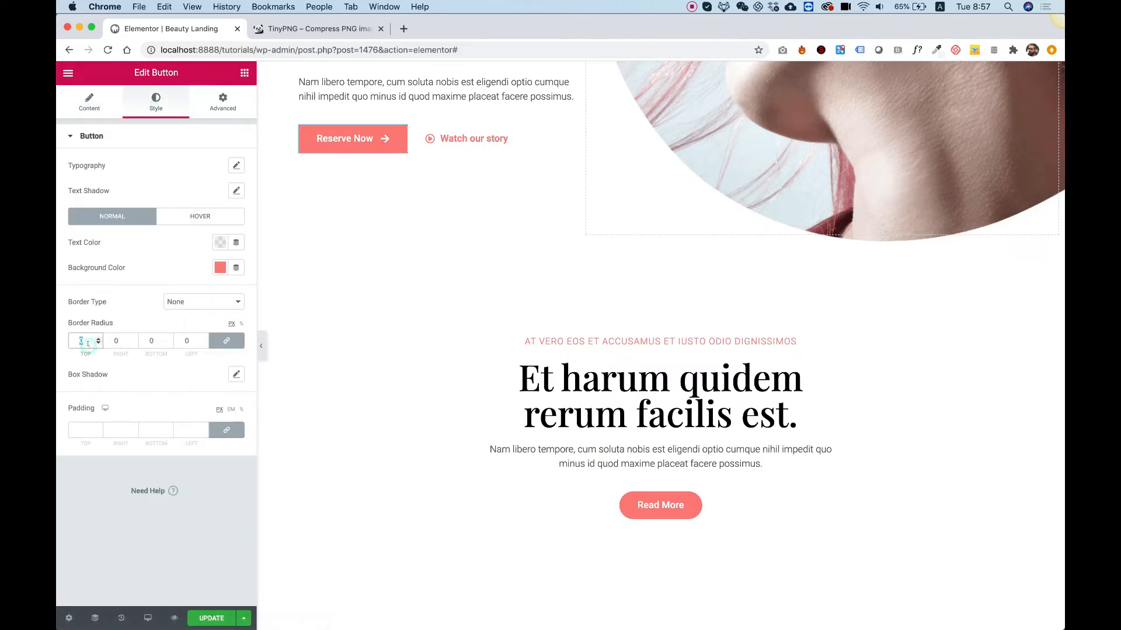
text(100)
Review the page from the hero to the Read More button, and switch to Photoshop to examine the image row below the text section.
scroll(391, 387, up, 3)
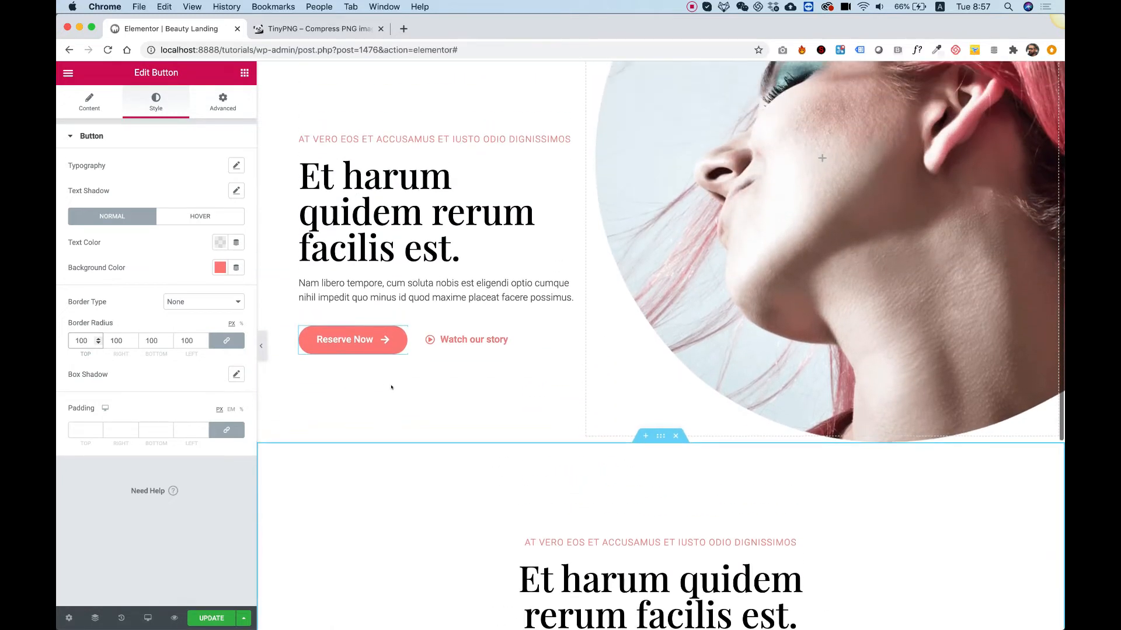
scroll(391, 387, up, 3)
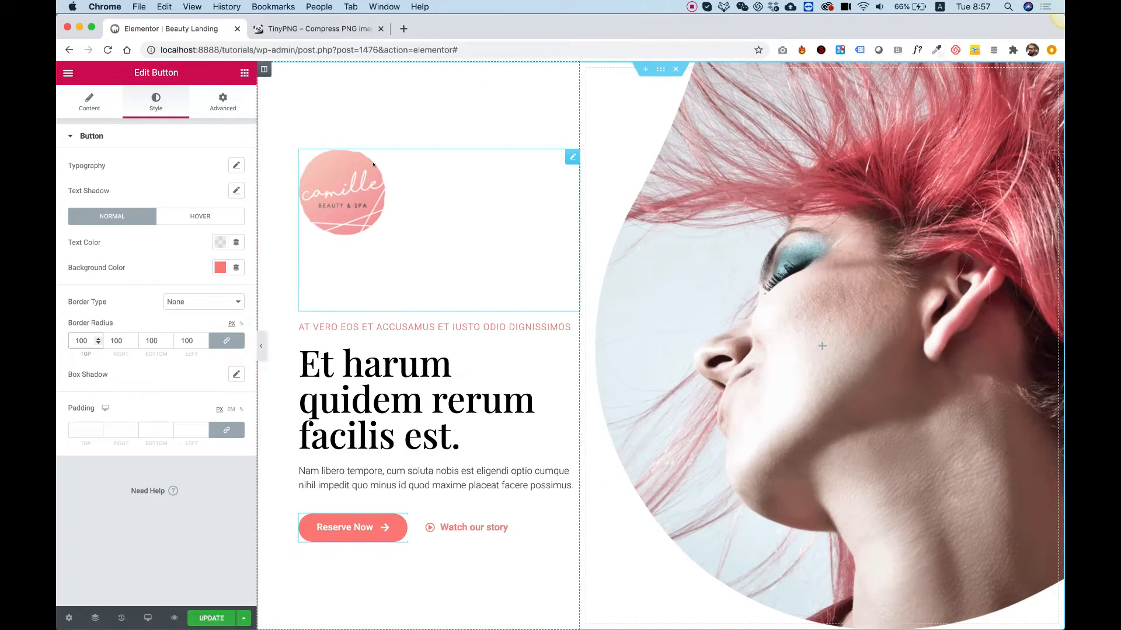
scroll(634, 521, down, 5)
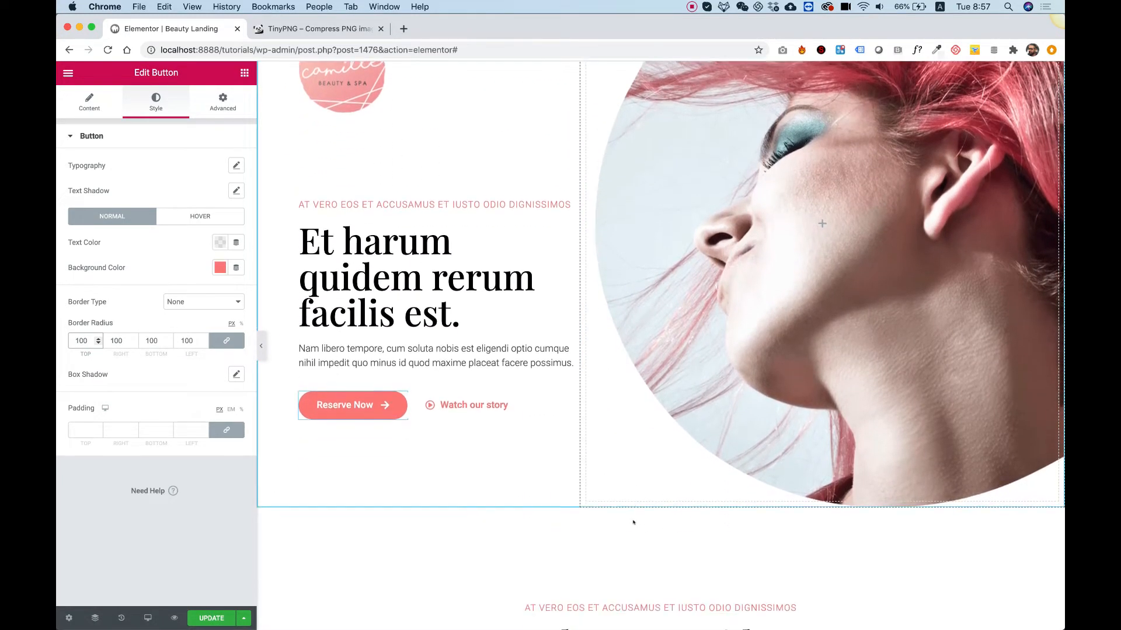
scroll(632, 522, down, 6)
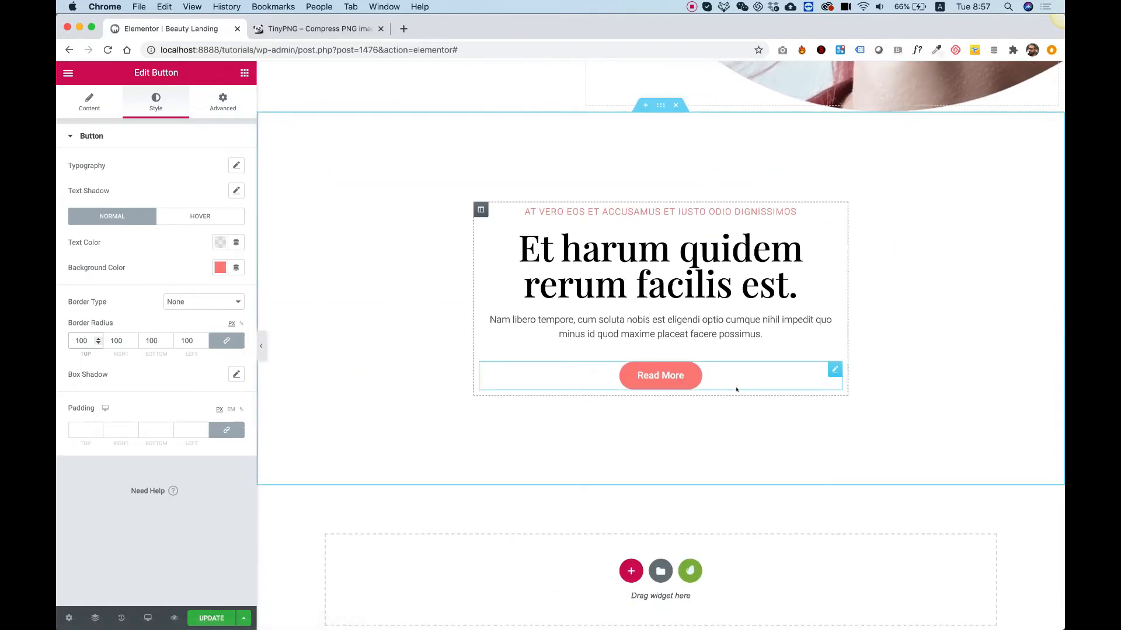
scroll(764, 437, up, 2)
scroll(764, 436, down, 3)
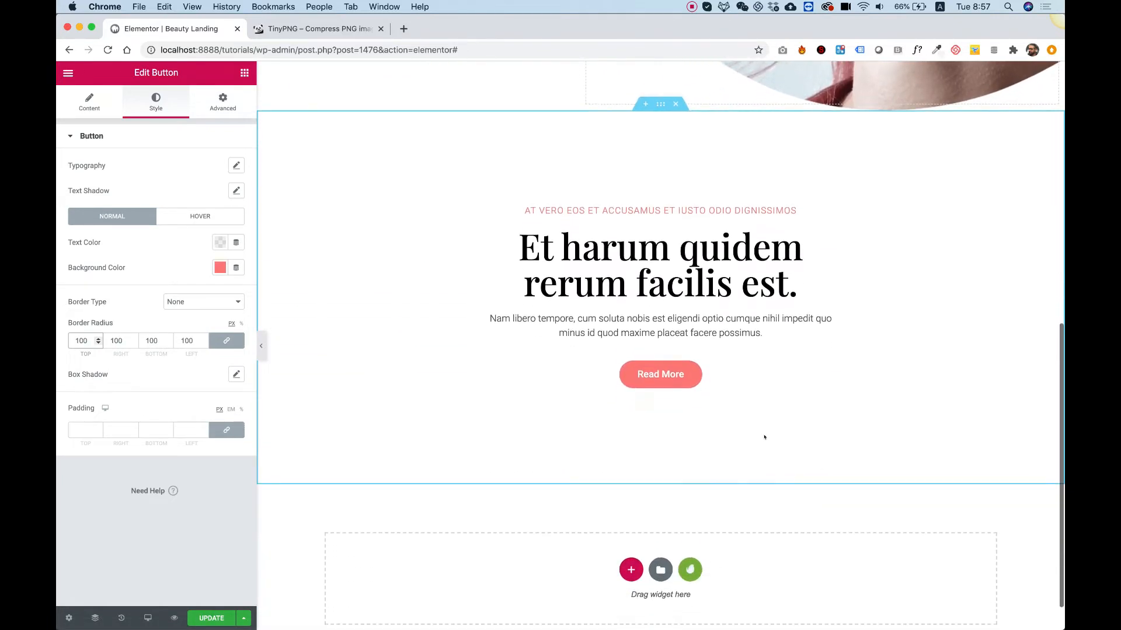
key(ctrl+Up)
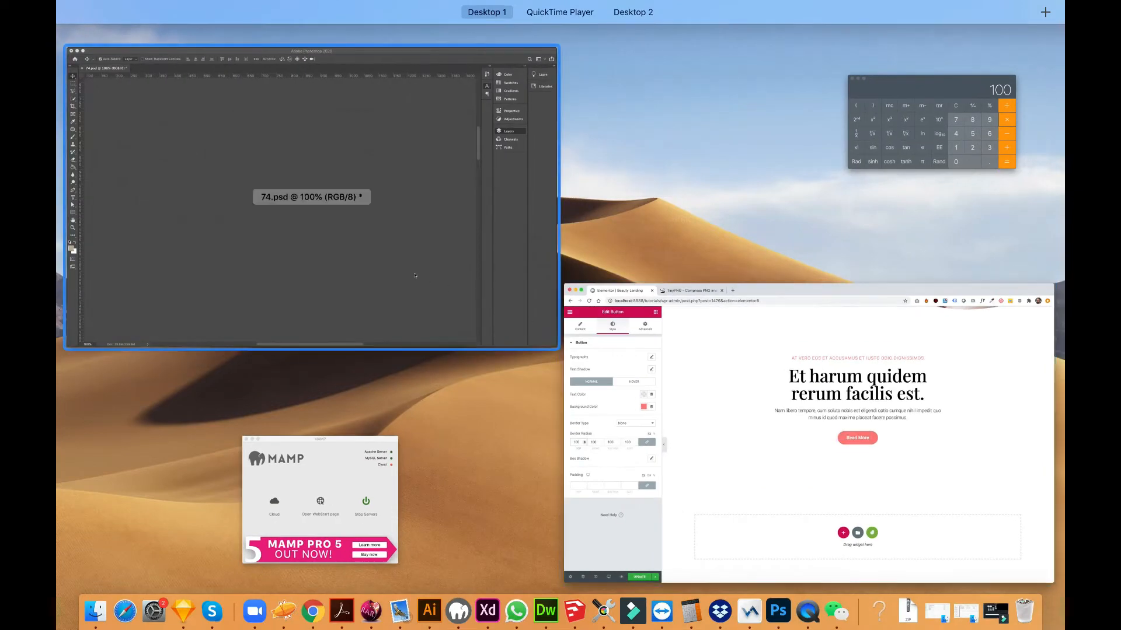
click(314, 178)
scroll(465, 237, down, 7)
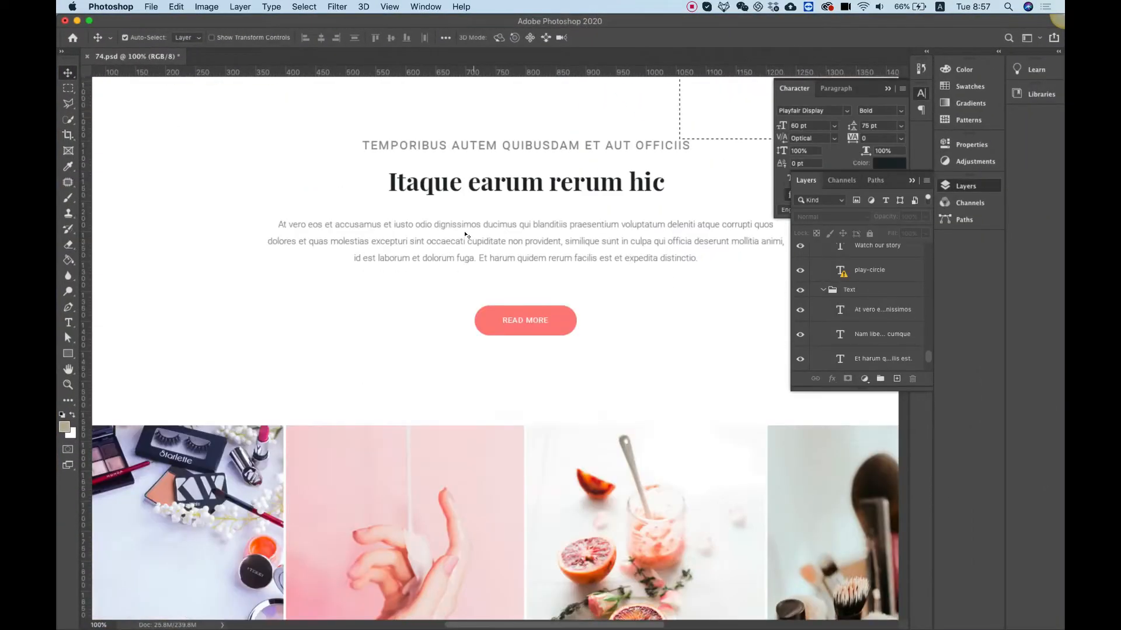
scroll(467, 234, down, 2)
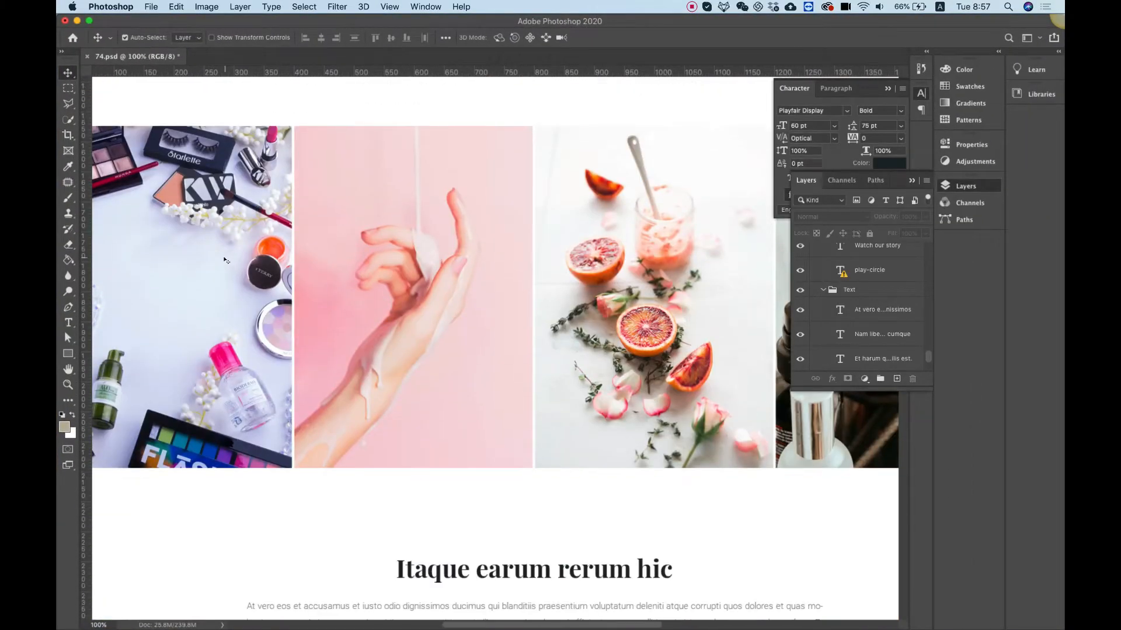
Merge the makeup products image with its BG shape and export the merged layer as b-gallery1.png to the beauty folder.
scroll(224, 260, left, 2)
click(622, 232)
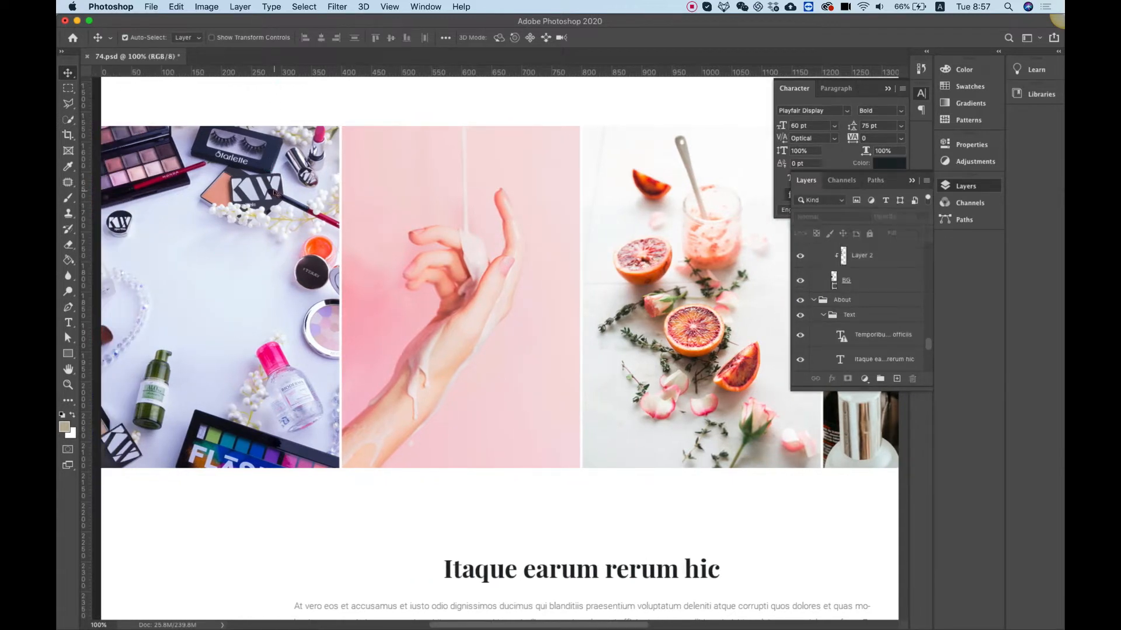
shift+click(853, 281)
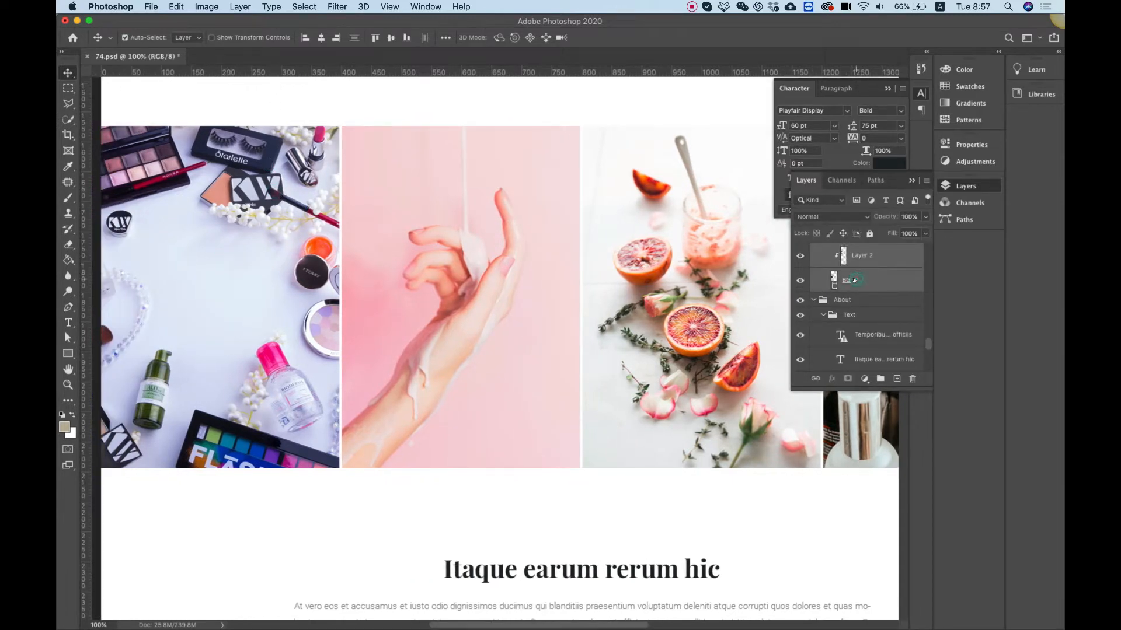
right_click(854, 280)
click(899, 462)
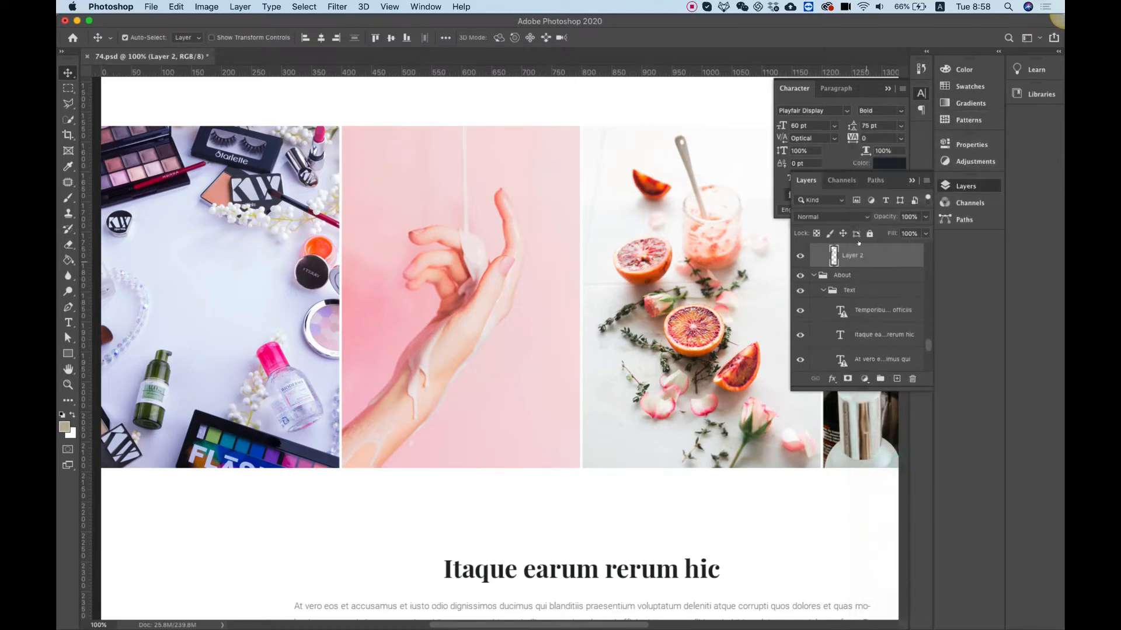
right_click(849, 263)
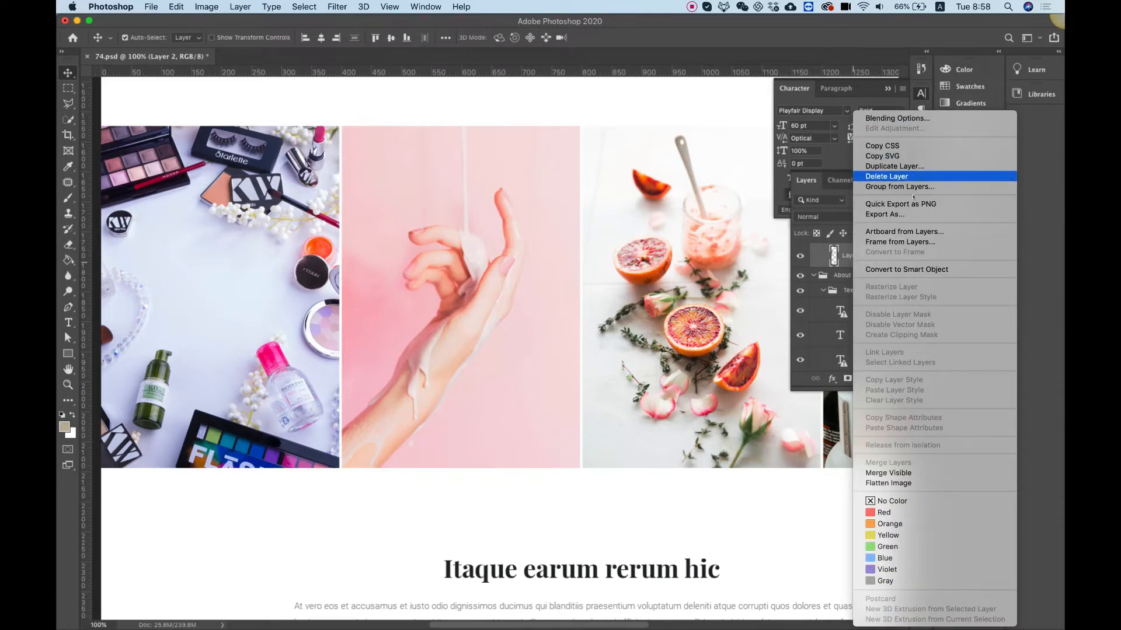
click(912, 205)
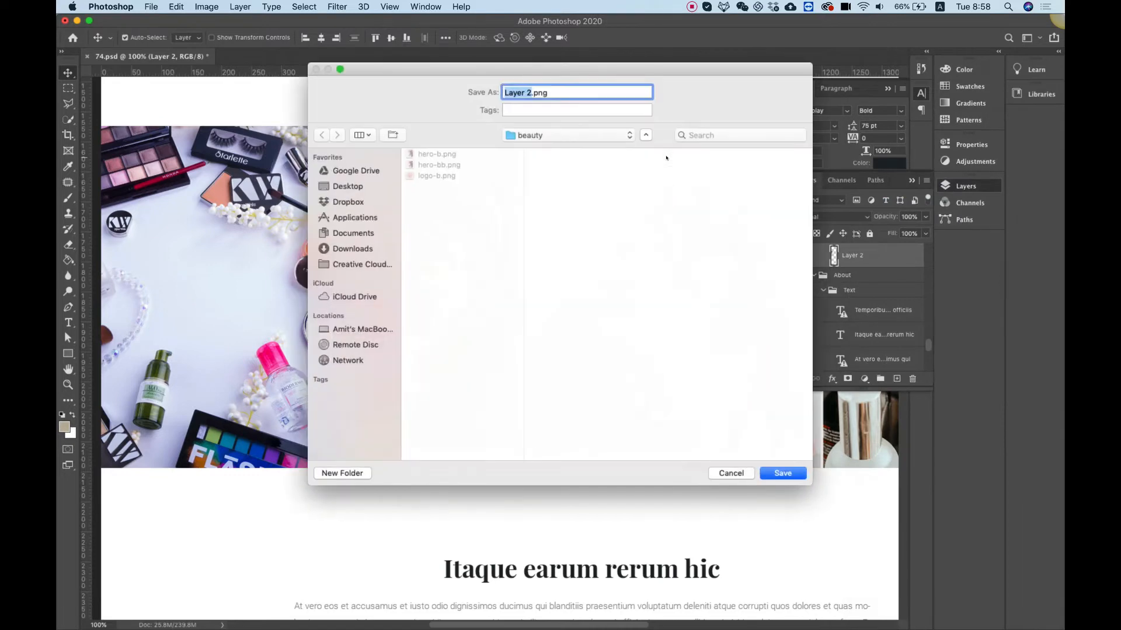
text(b-gallery)
key(Return)
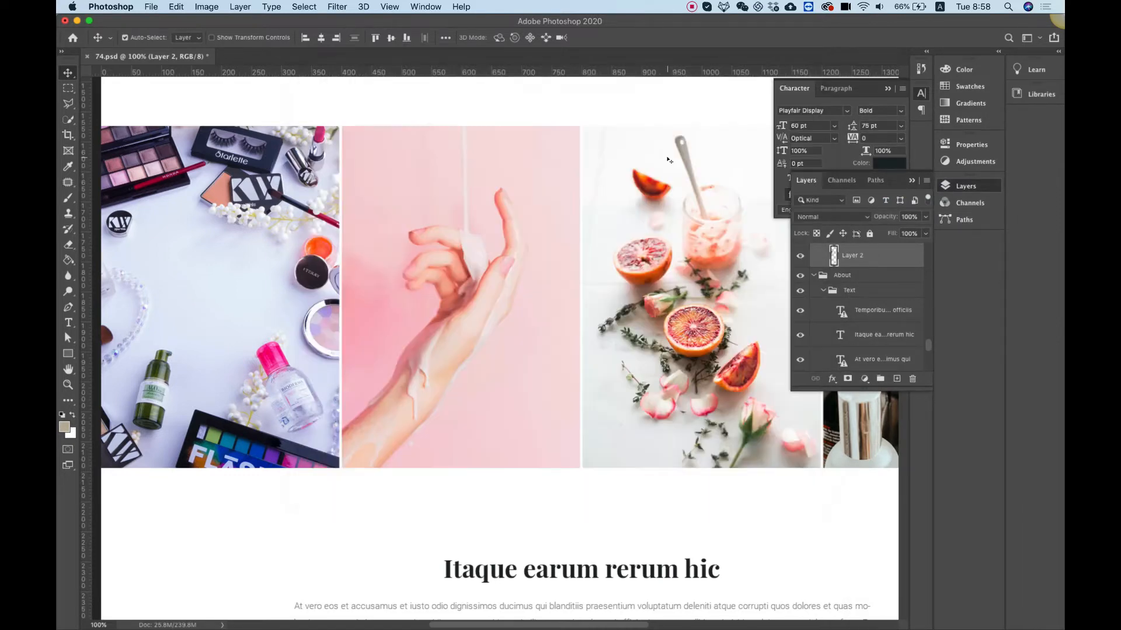
Merge the pink hand image with its BG shape and export the merged layer as b-gallery2.png to the beauty folder.
click(410, 261)
shift+click(857, 279)
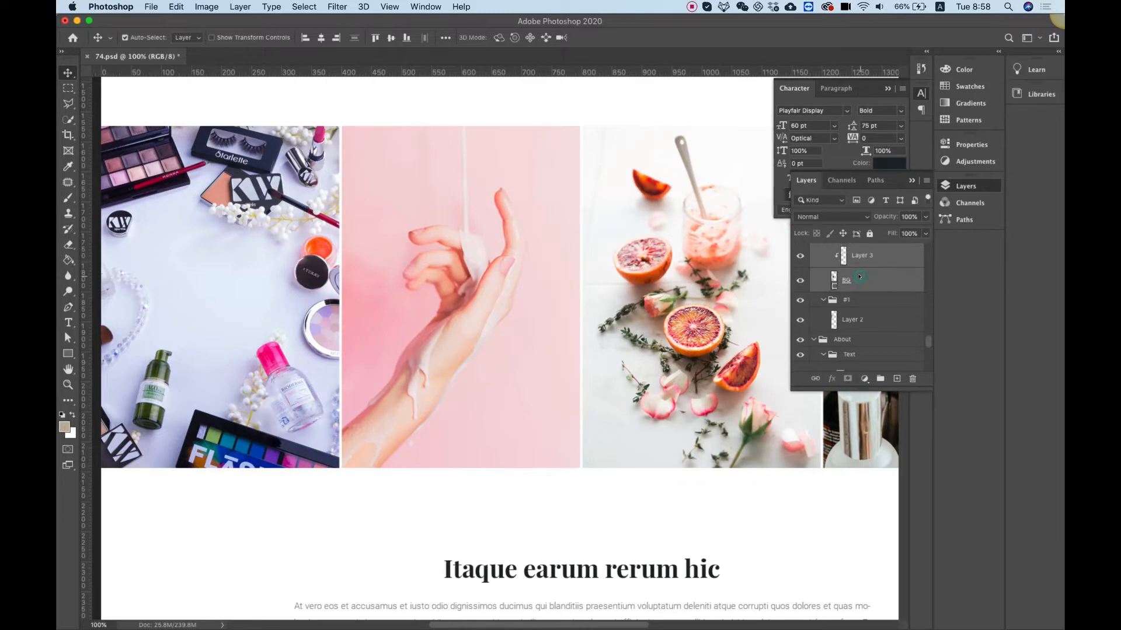
right_click(857, 278)
click(919, 462)
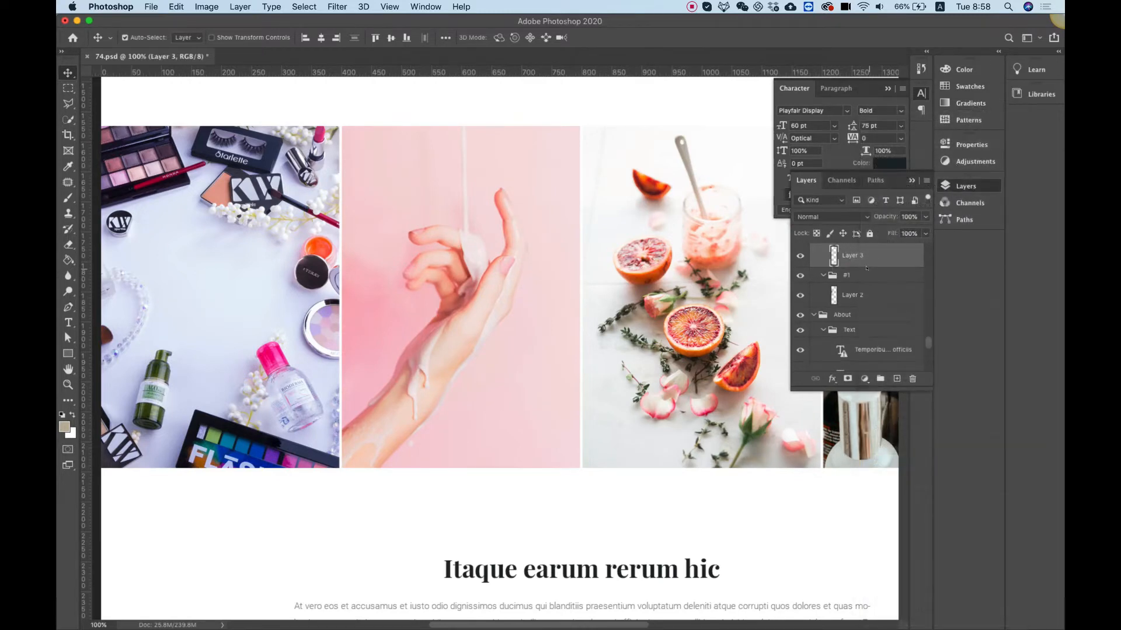
right_click(861, 257)
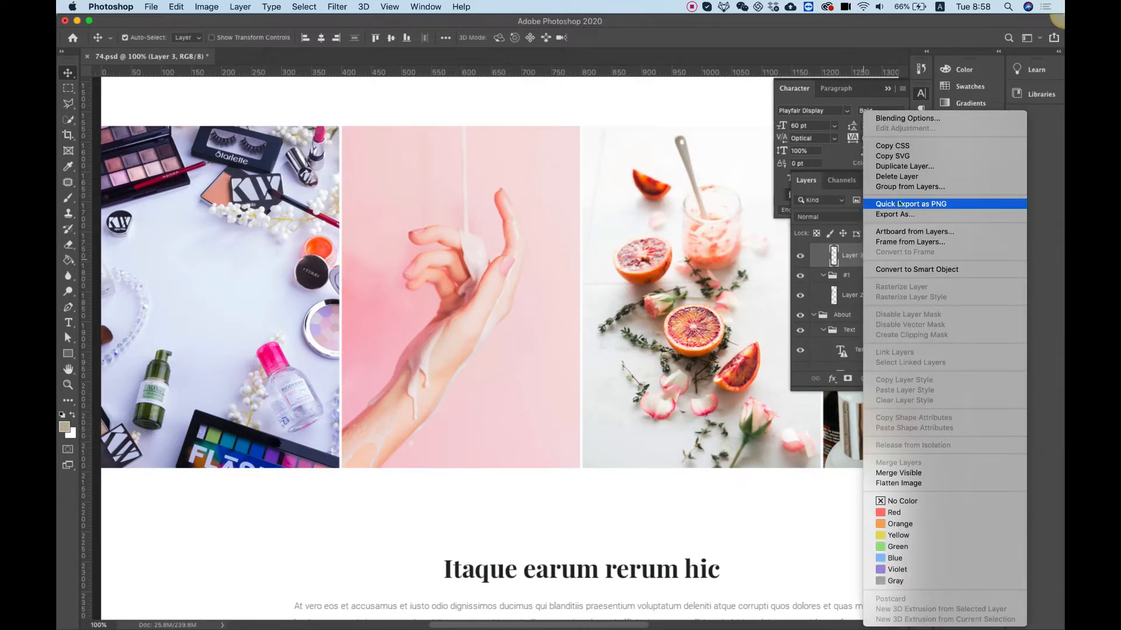
click(910, 203)
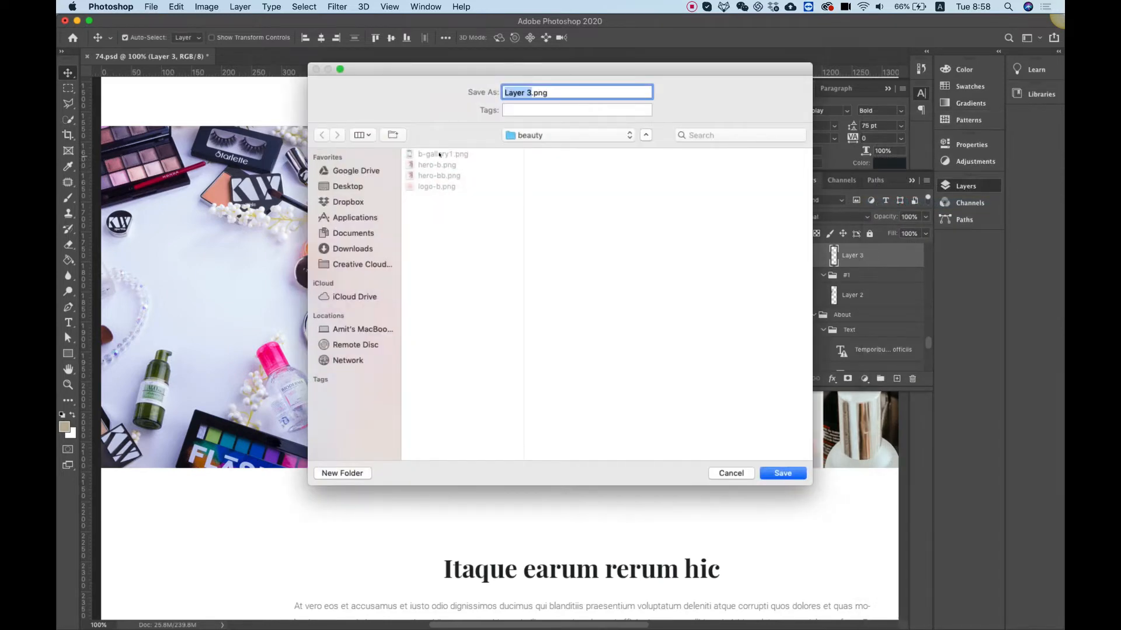
click(440, 154)
key(Return)
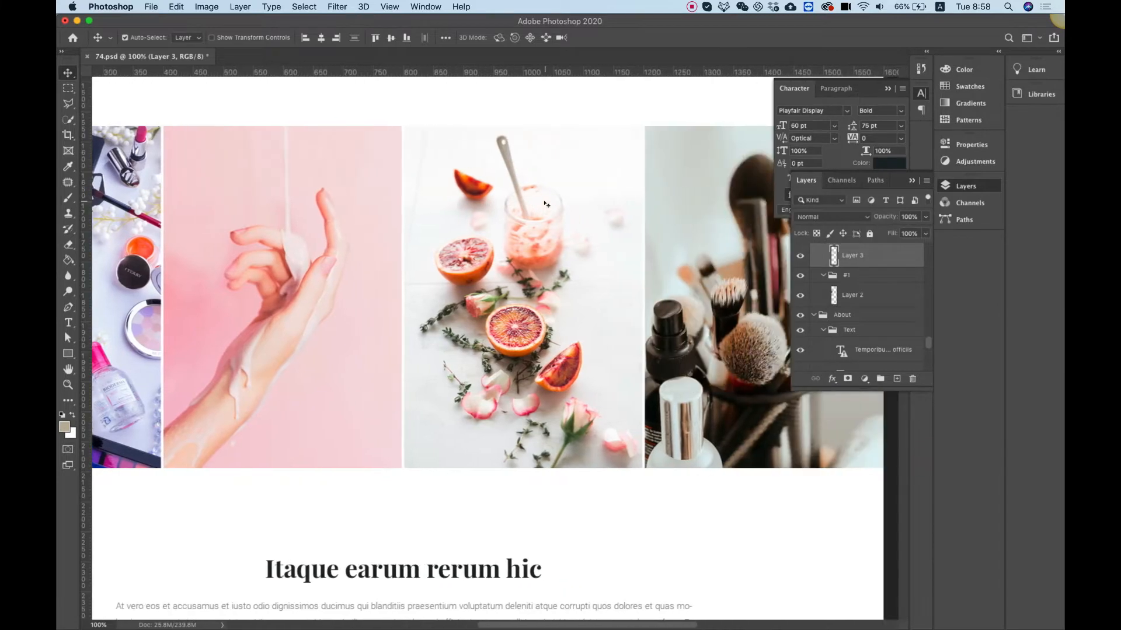
Merge the blood orange and roses image with its BG shape and export the merged layer as b-gallery3.png.
shift+click(870, 281)
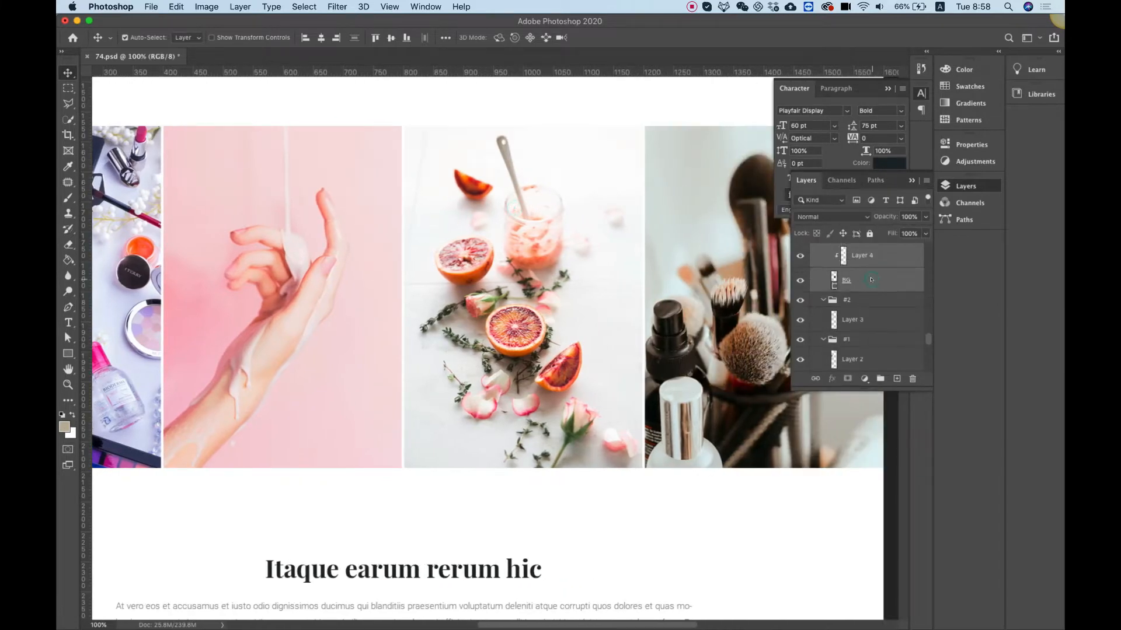
right_click(870, 281)
click(904, 464)
right_click(853, 255)
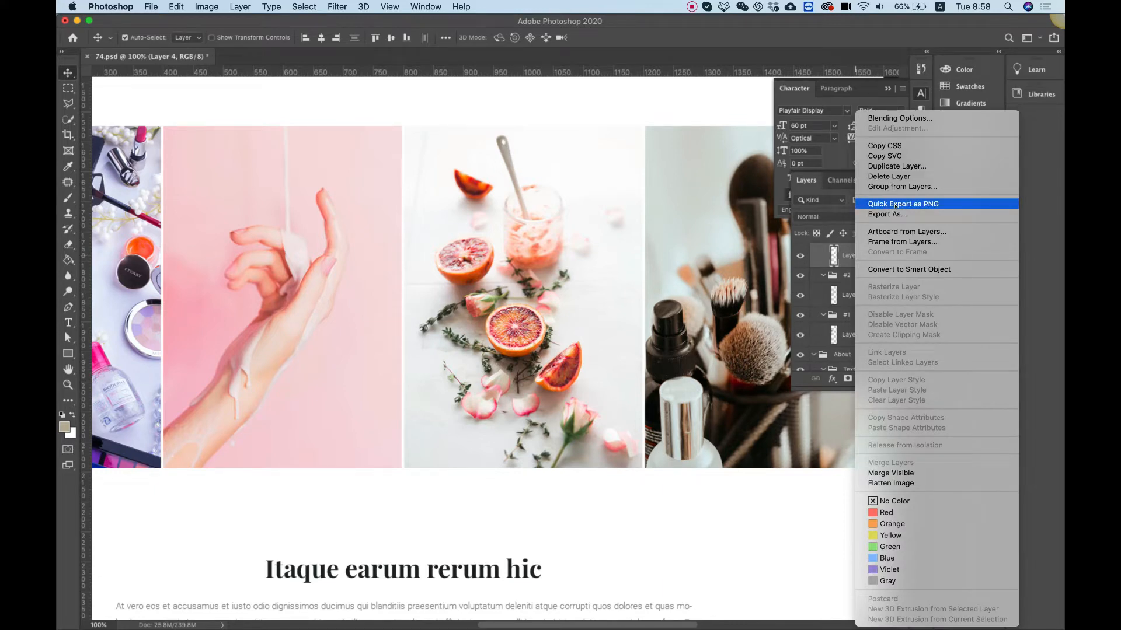
click(894, 206)
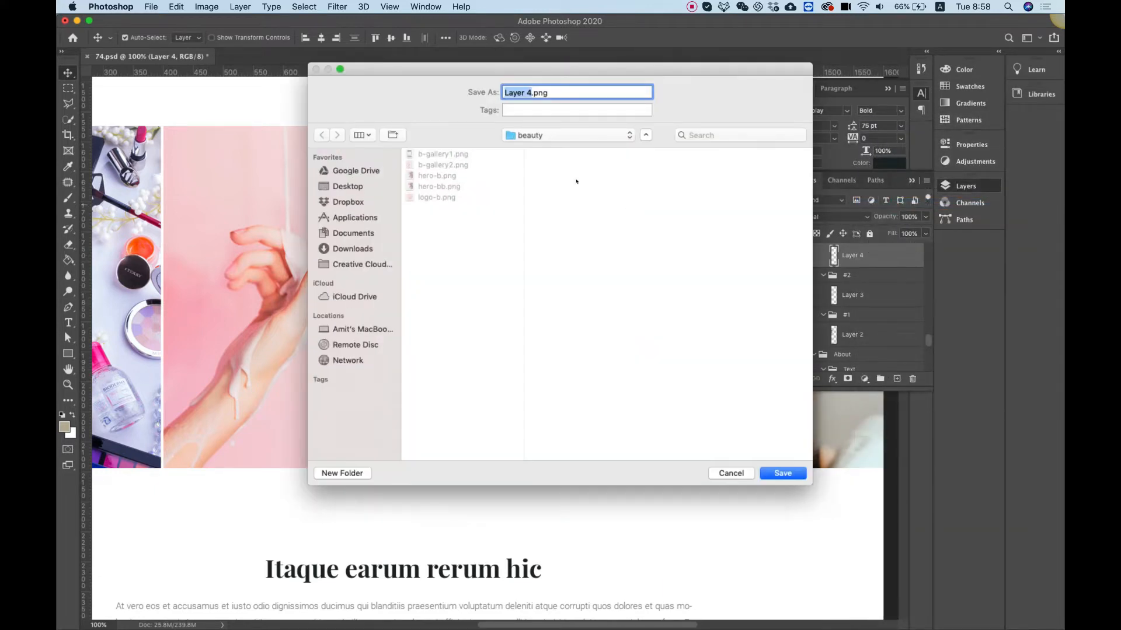
click(450, 165)
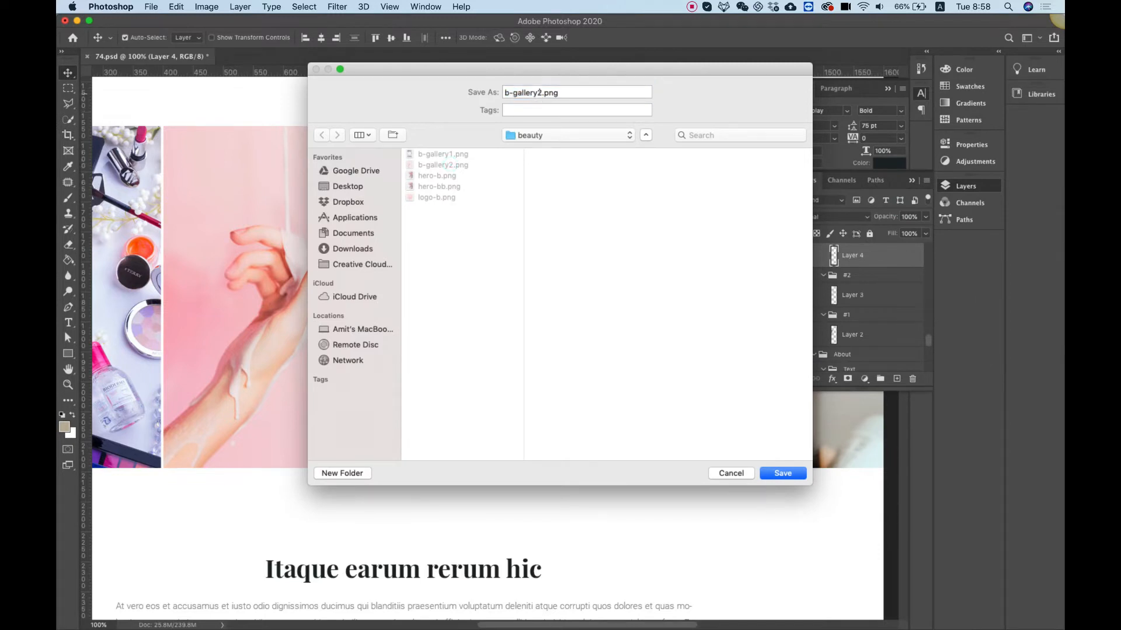
key(Return)
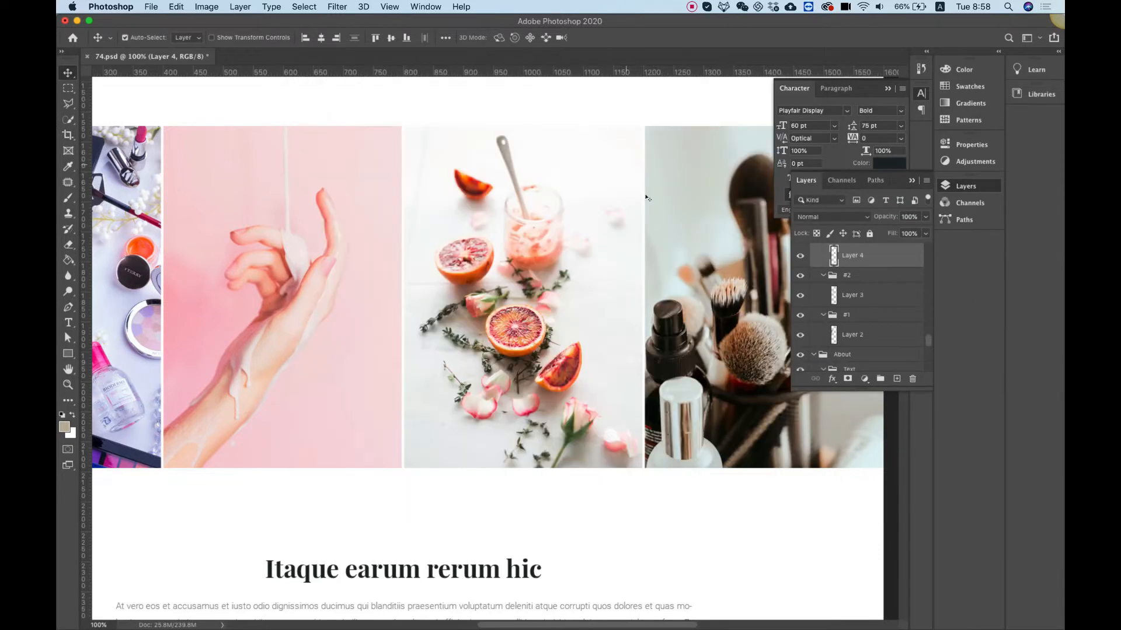
Merge the makeup brushes image with its BG shape and export it as the next numbered gallery PNG in the beauty folder.
click(711, 224)
shift+click(870, 279)
right_click(870, 276)
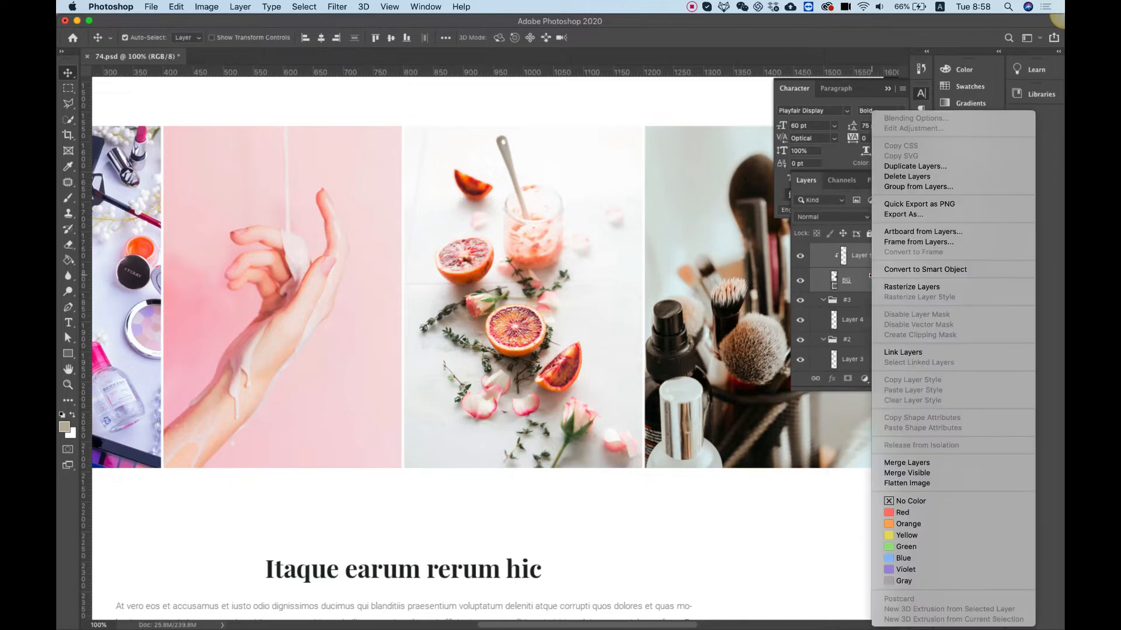
click(907, 462)
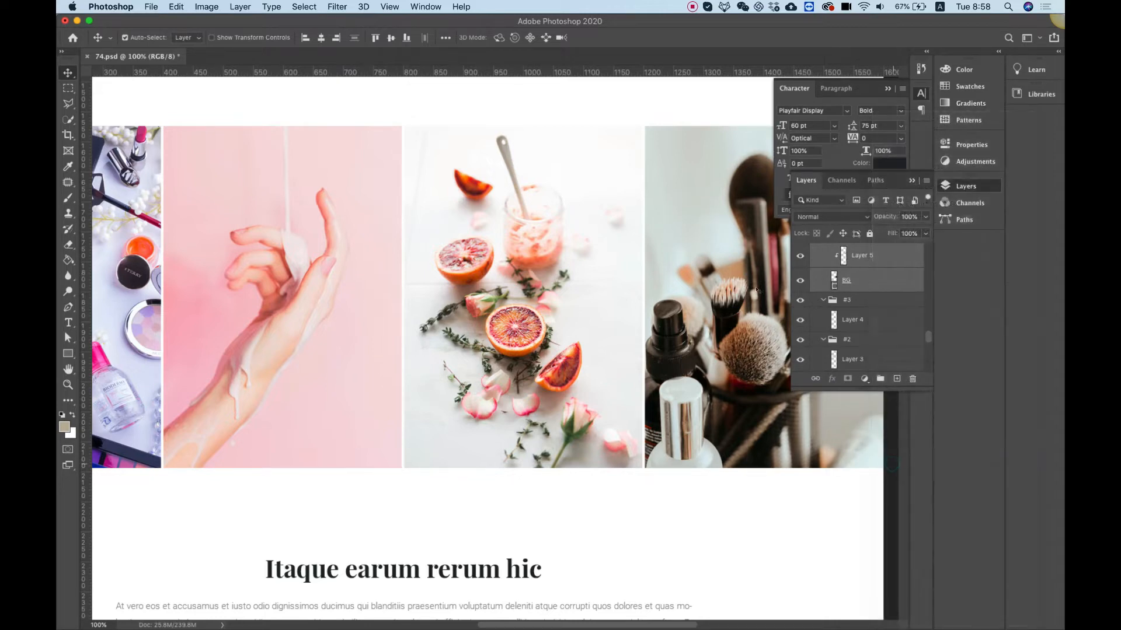
right_click(852, 257)
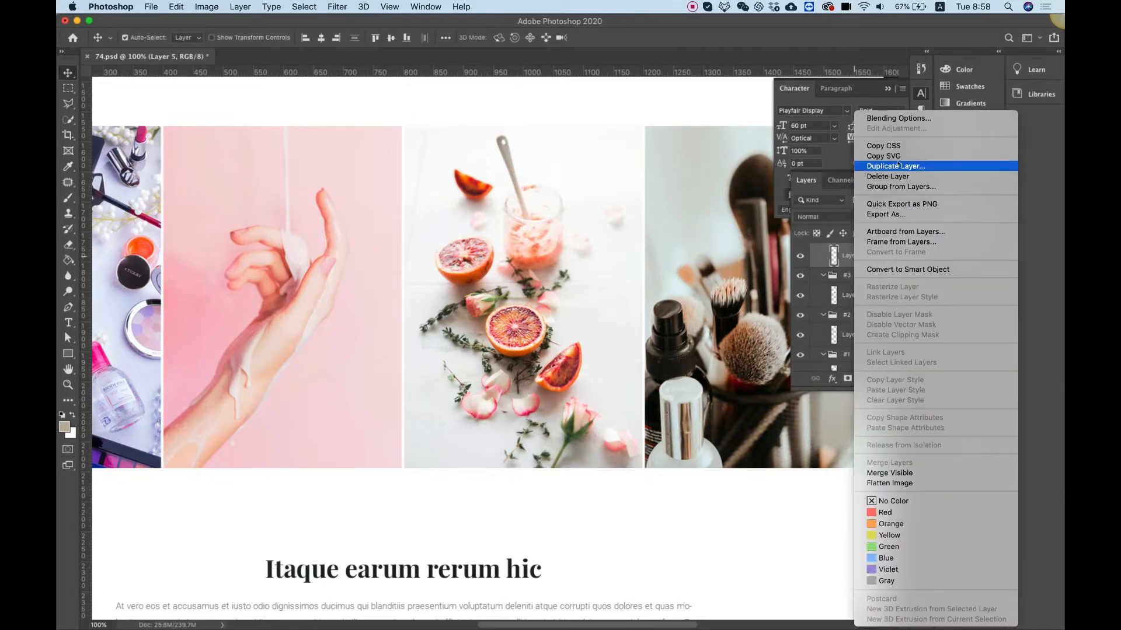
click(905, 206)
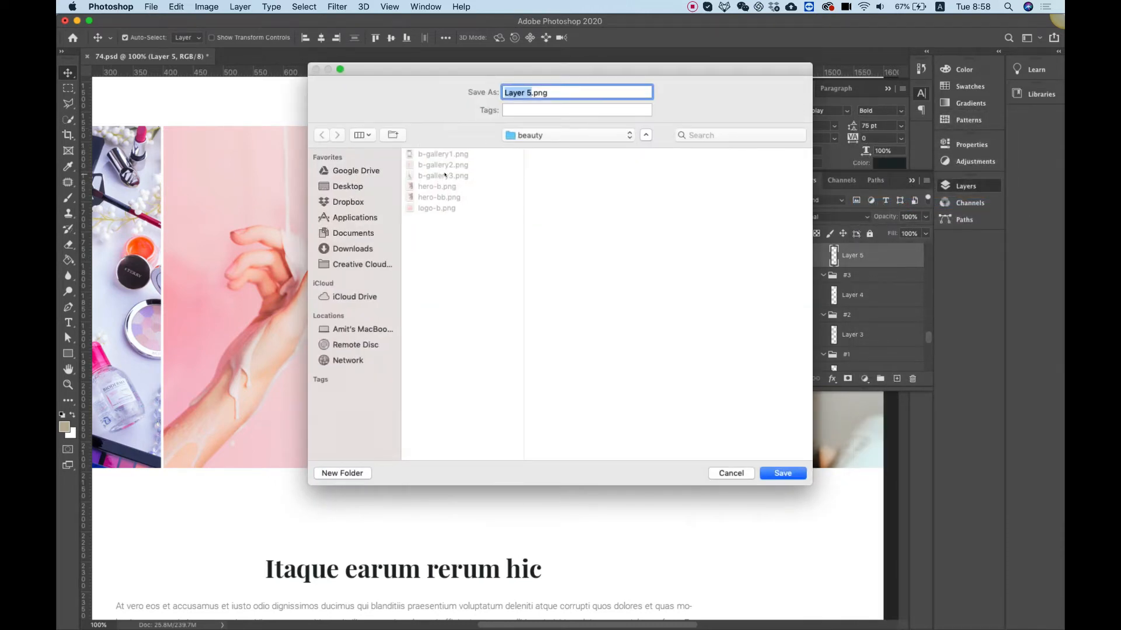
click(445, 175)
click(542, 93)
key(Return)
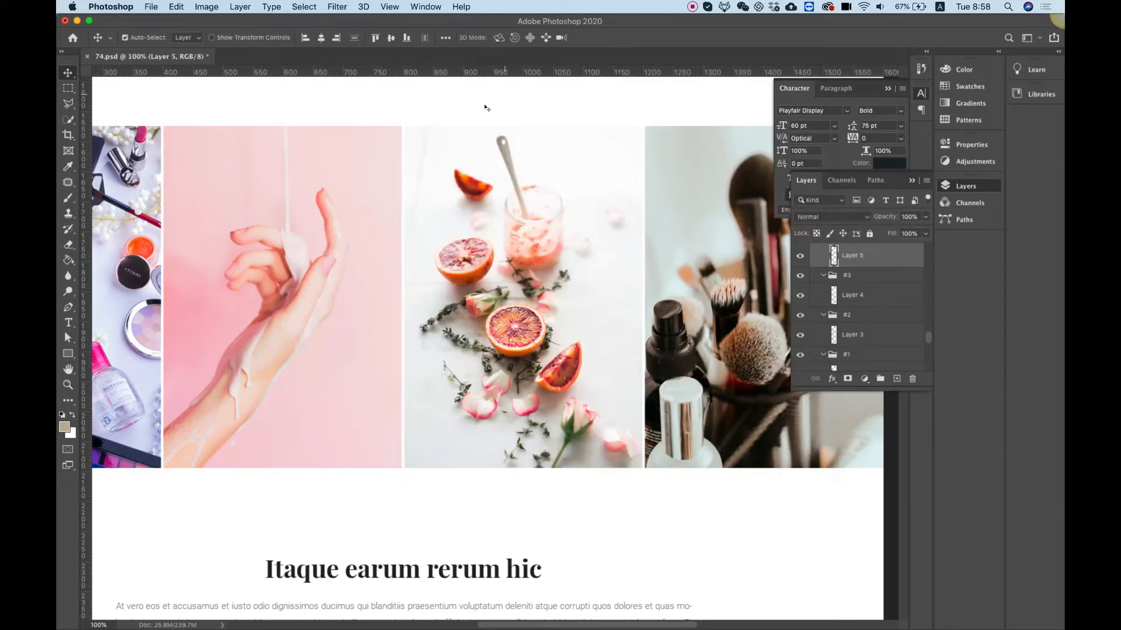
Switch to the Elementor page in Chrome and add a four-column section below the Read More section, with an Image widget in its first column.
scroll(485, 107, left, 5)
mouse_move(546, 627)
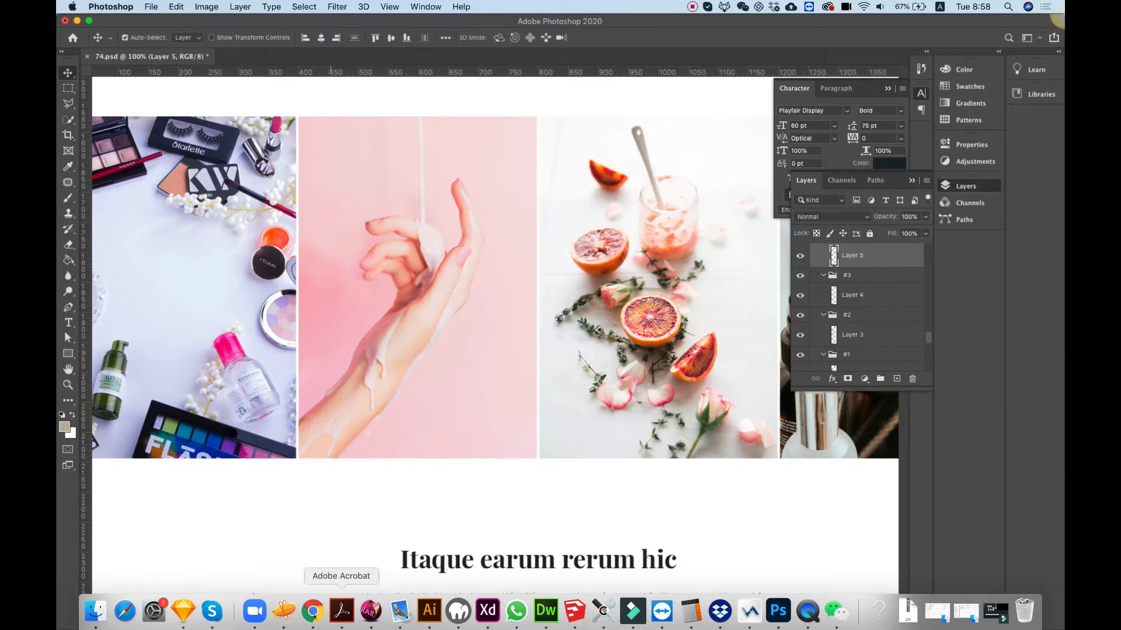
click(313, 611)
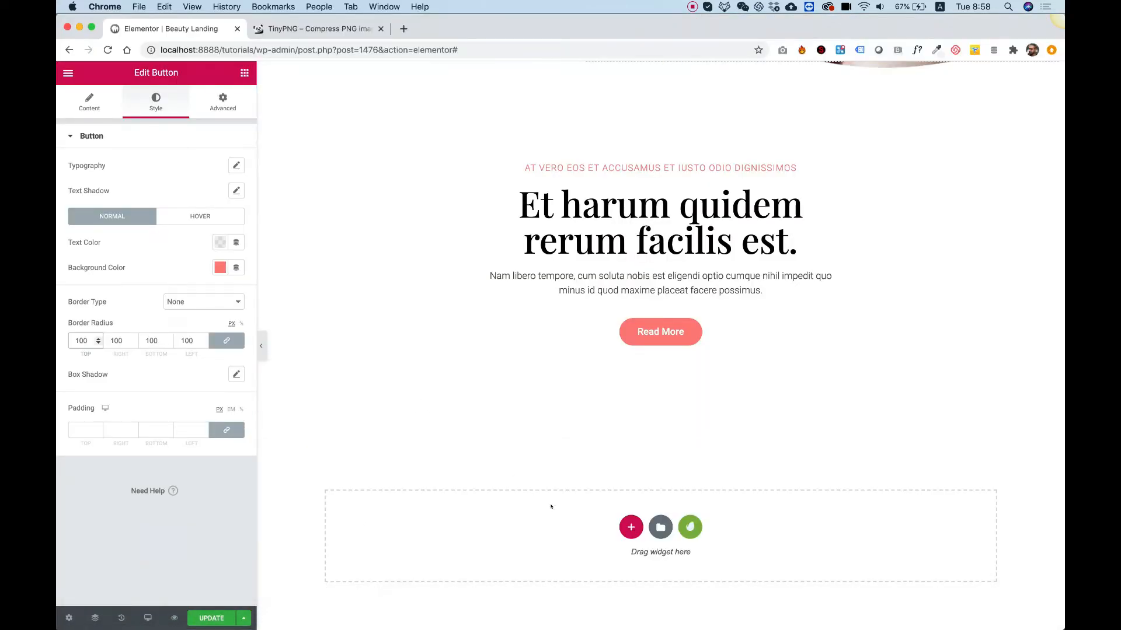
click(631, 528)
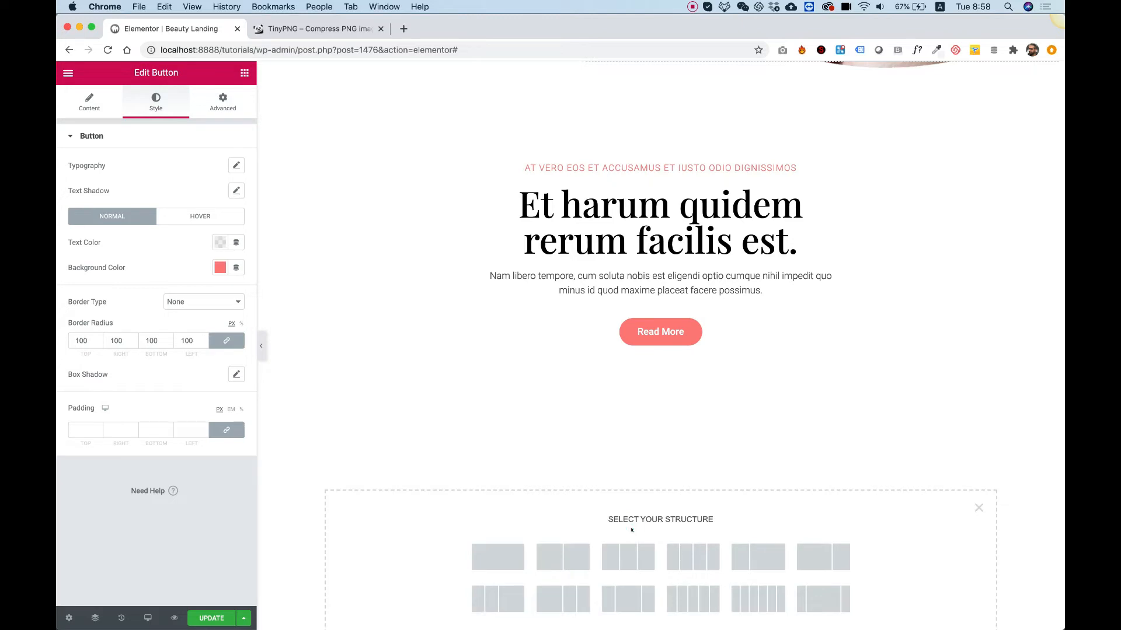
scroll(631, 530, down, 2)
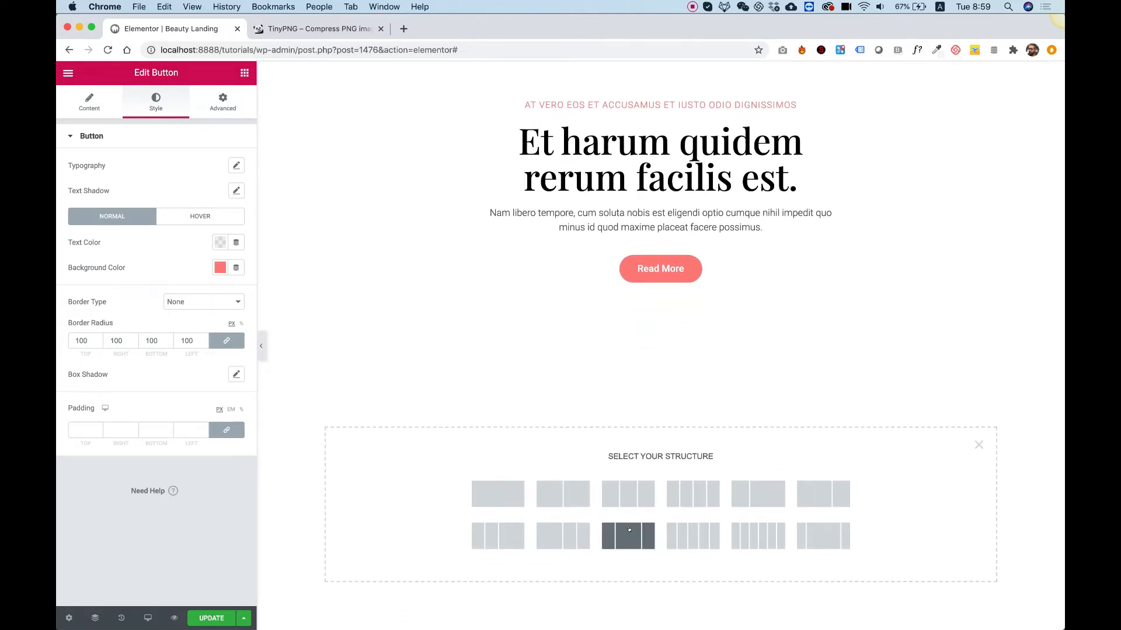
click(679, 495)
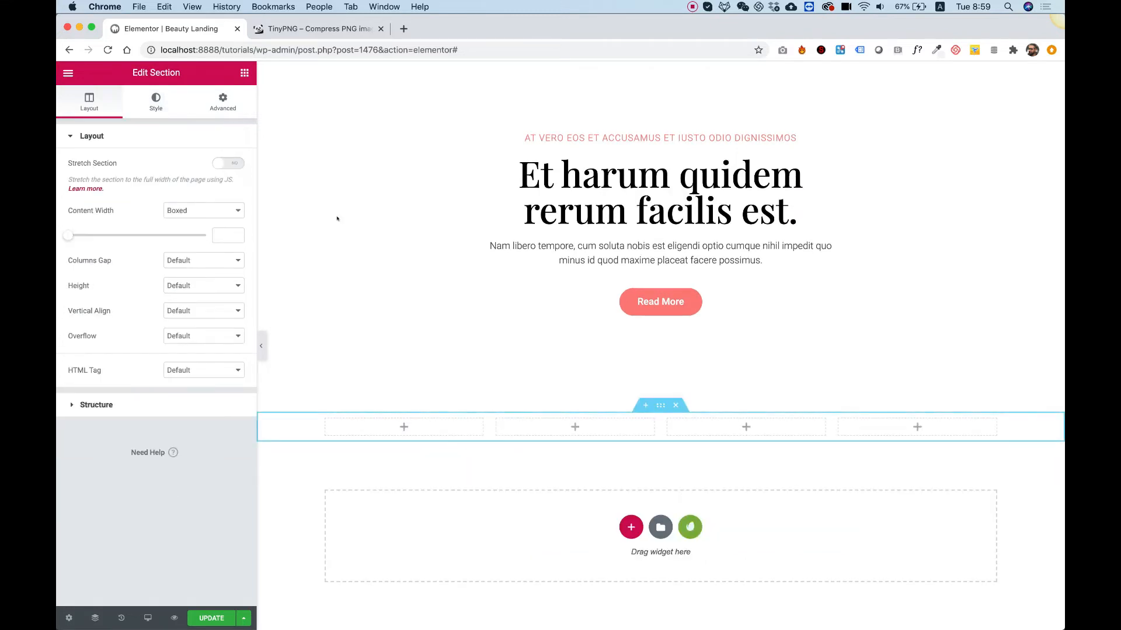
click(244, 73)
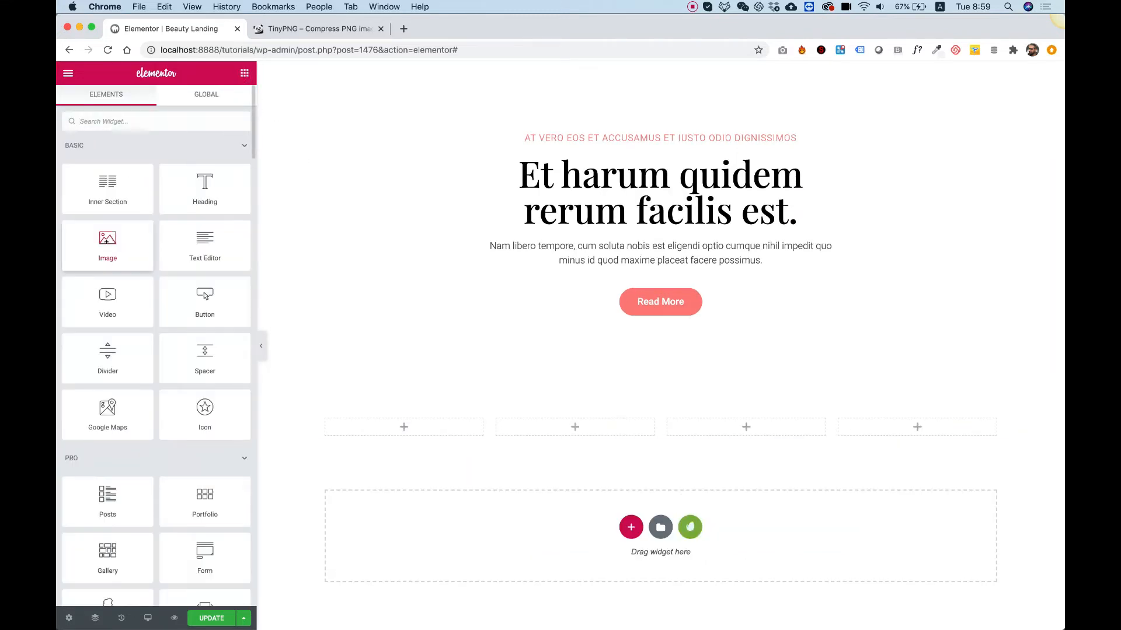
drag(107, 245, 382, 425)
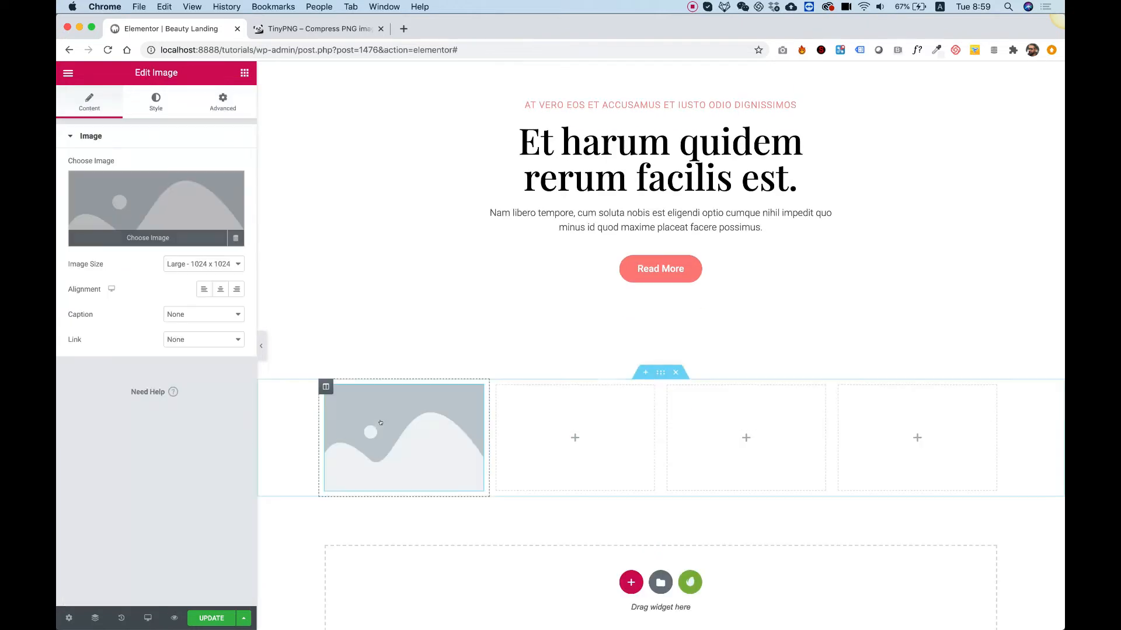
Upload b-gallery1.png through b-gallery4.png to the media library and insert b-gallery1.png into the first column's image widget.
click(174, 194)
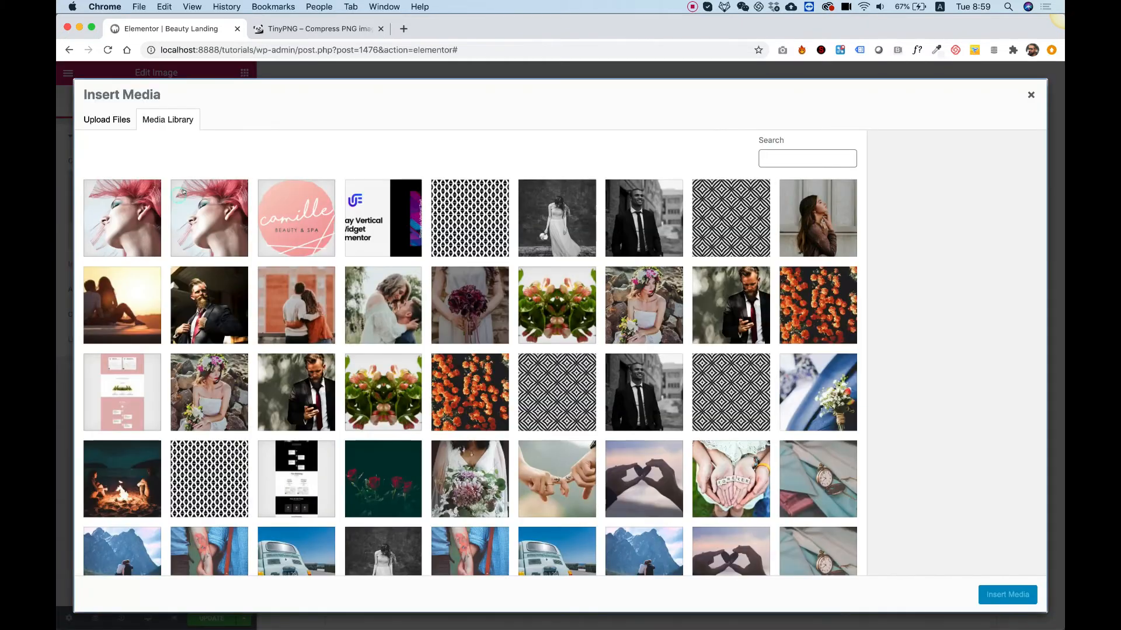
click(111, 119)
click(557, 320)
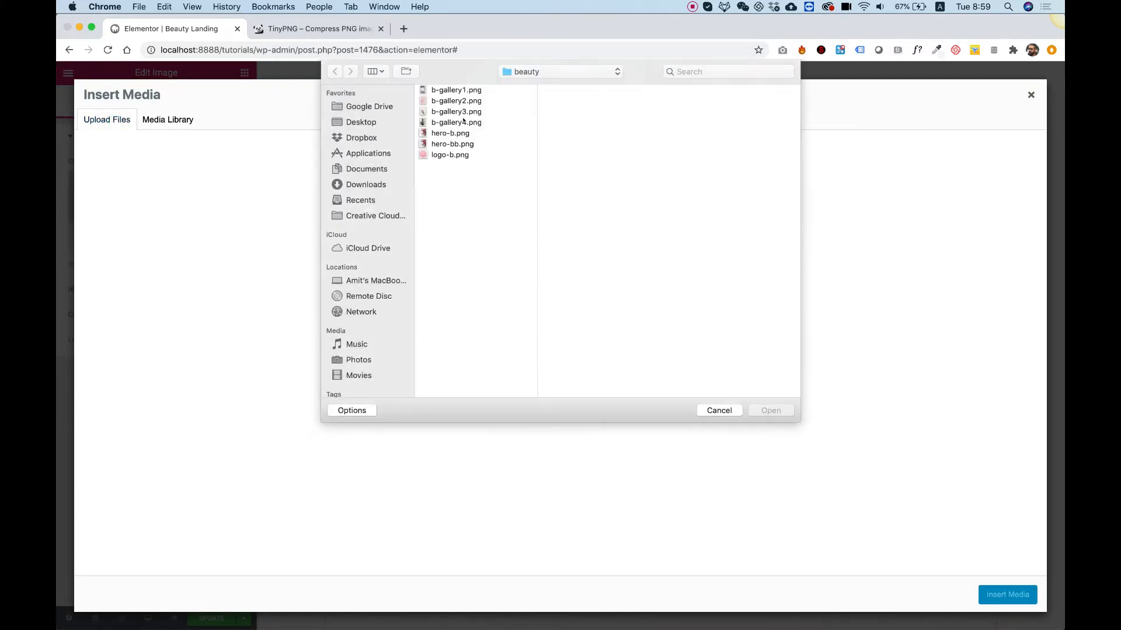
click(456, 122)
shift+click(452, 90)
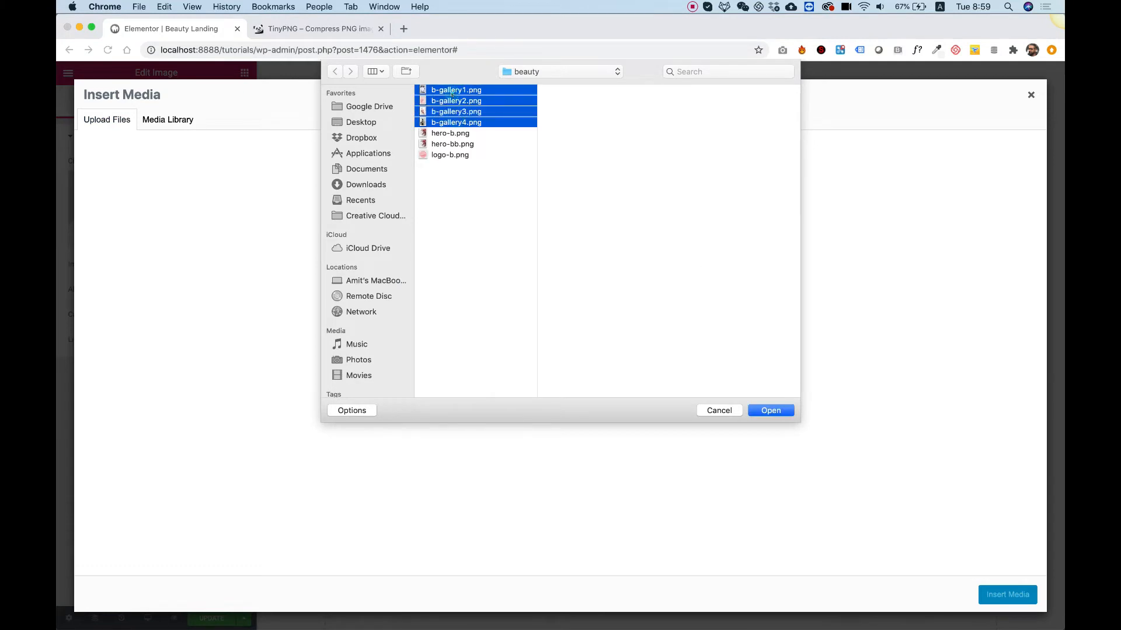
key(Return)
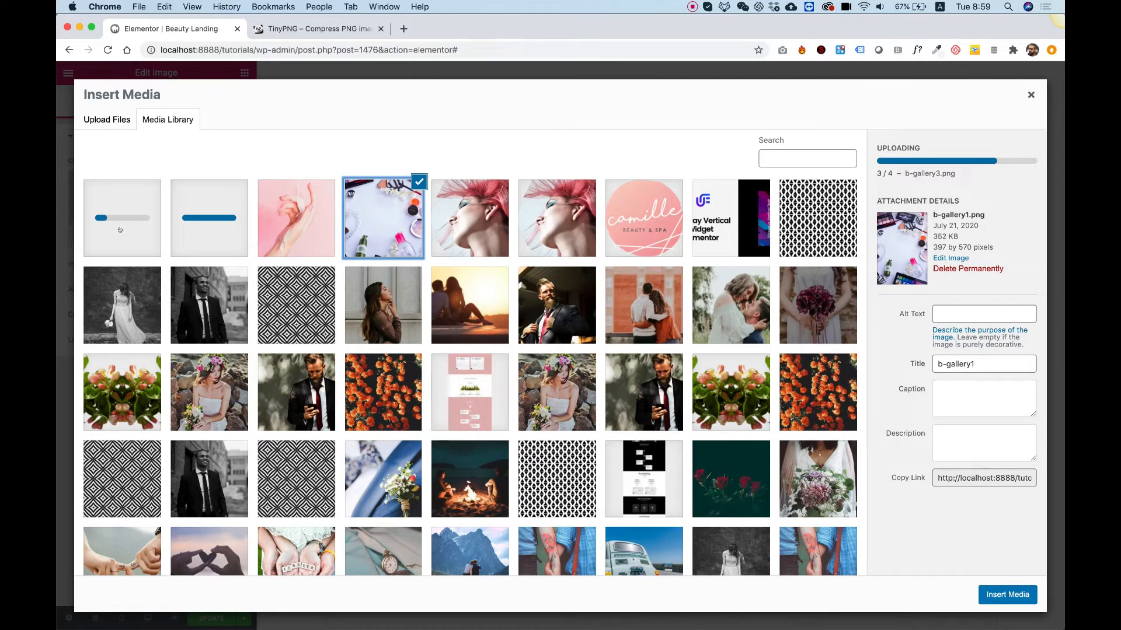
click(998, 594)
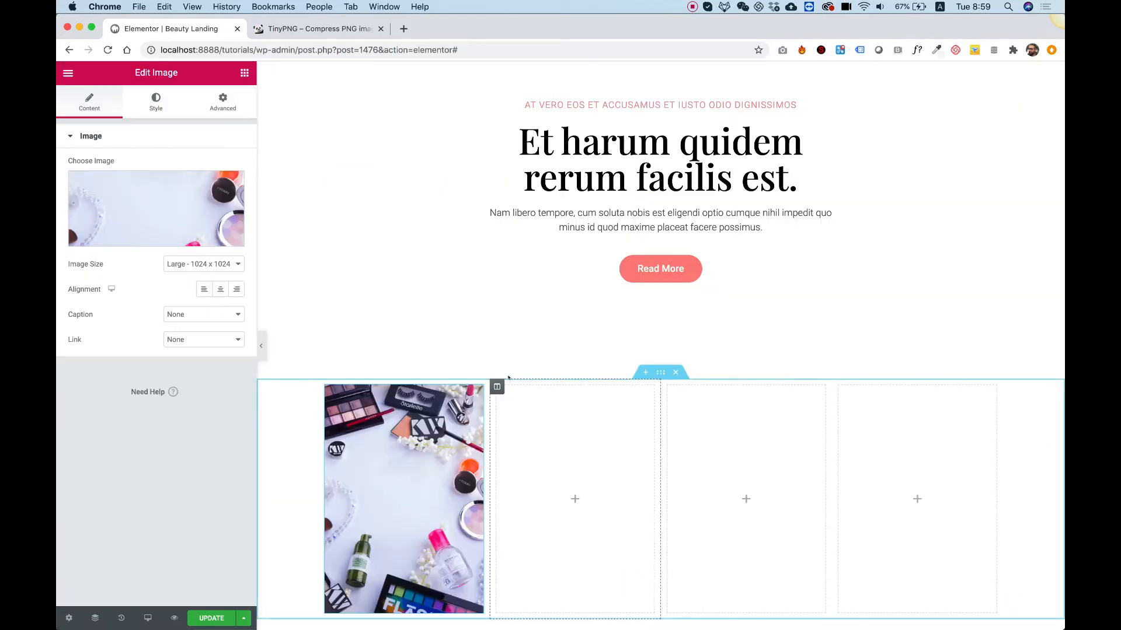
Copy the first column's image widget into the second column and replace its picture with b-gallery2.png.
scroll(507, 379, down, 3)
right_click(413, 399)
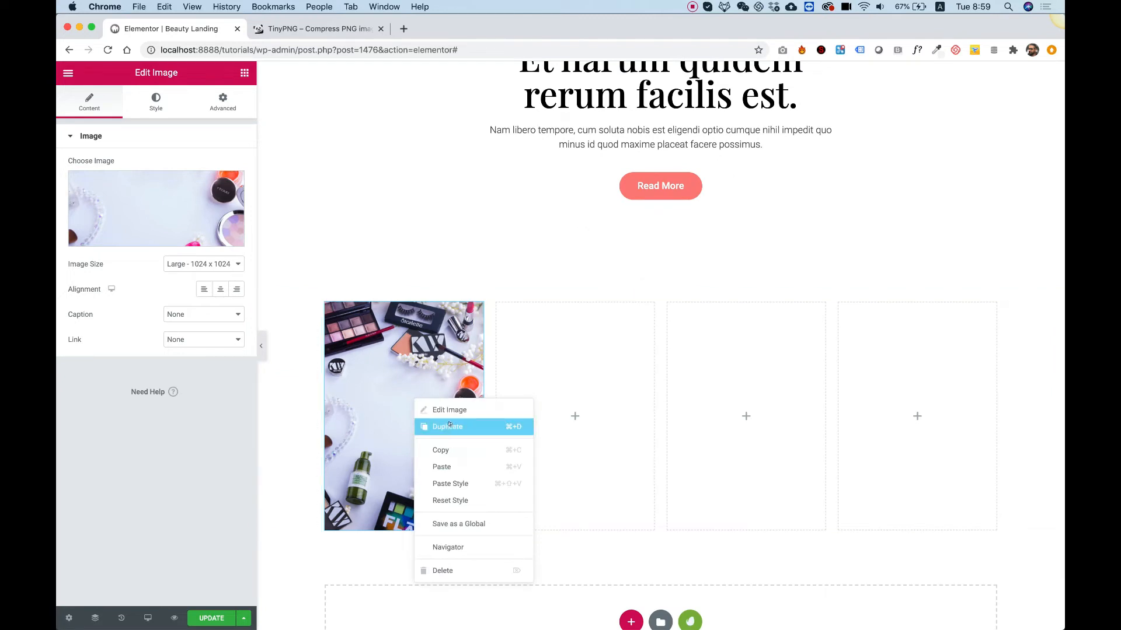
click(451, 451)
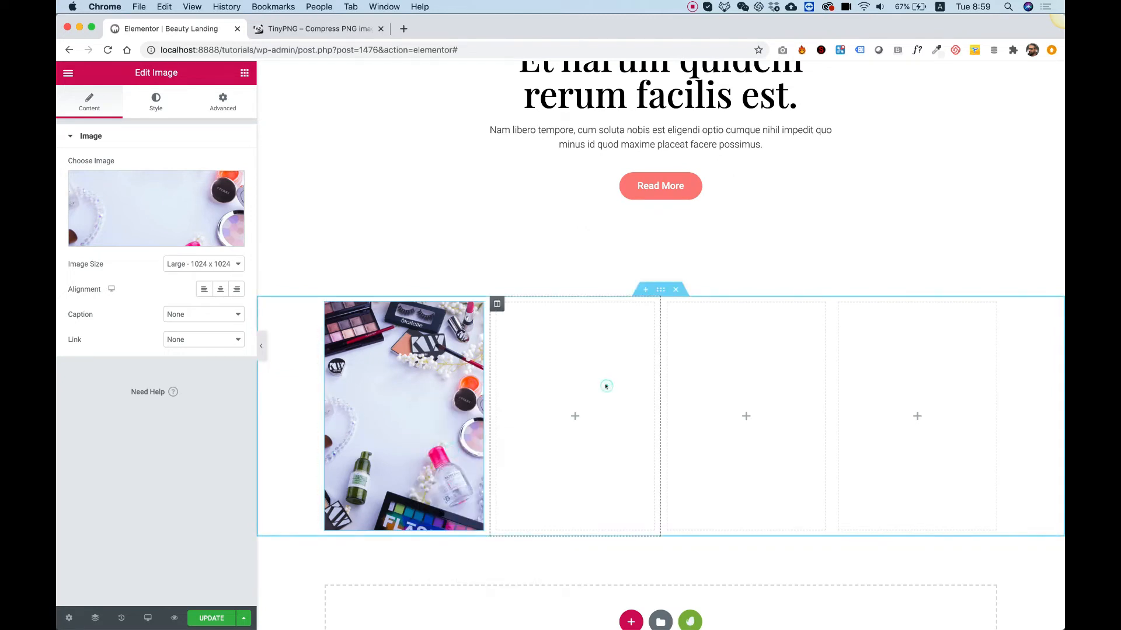
right_click(606, 386)
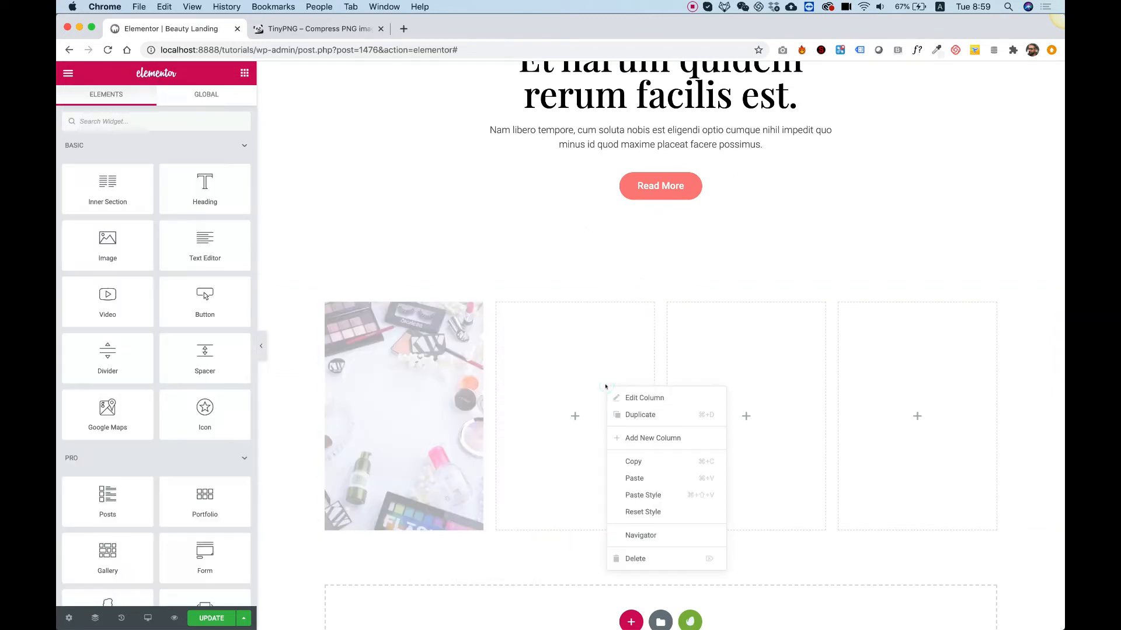
click(610, 484)
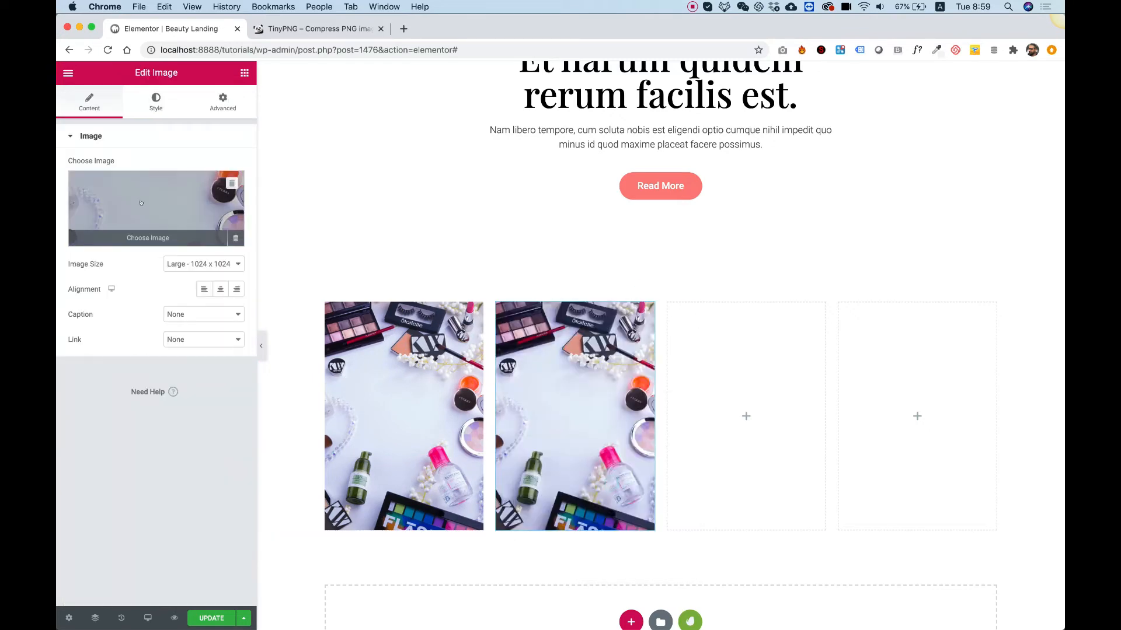
click(155, 210)
click(298, 195)
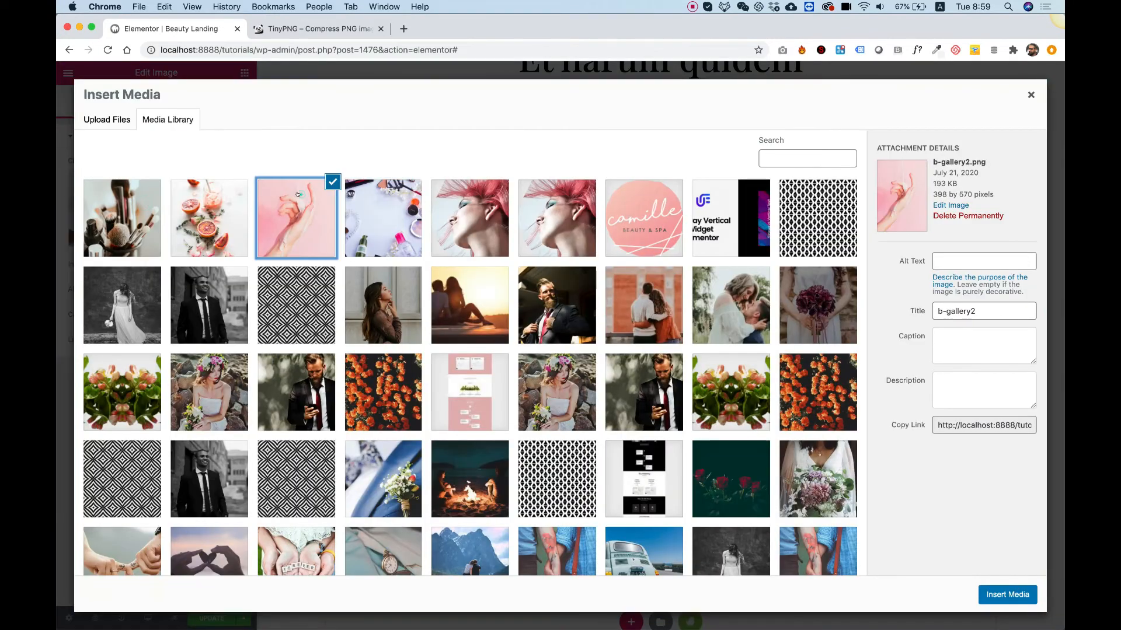
click(1007, 594)
Copy the second column's image widget into the third column and replace its picture with b-gallery3.png.
right_click(582, 386)
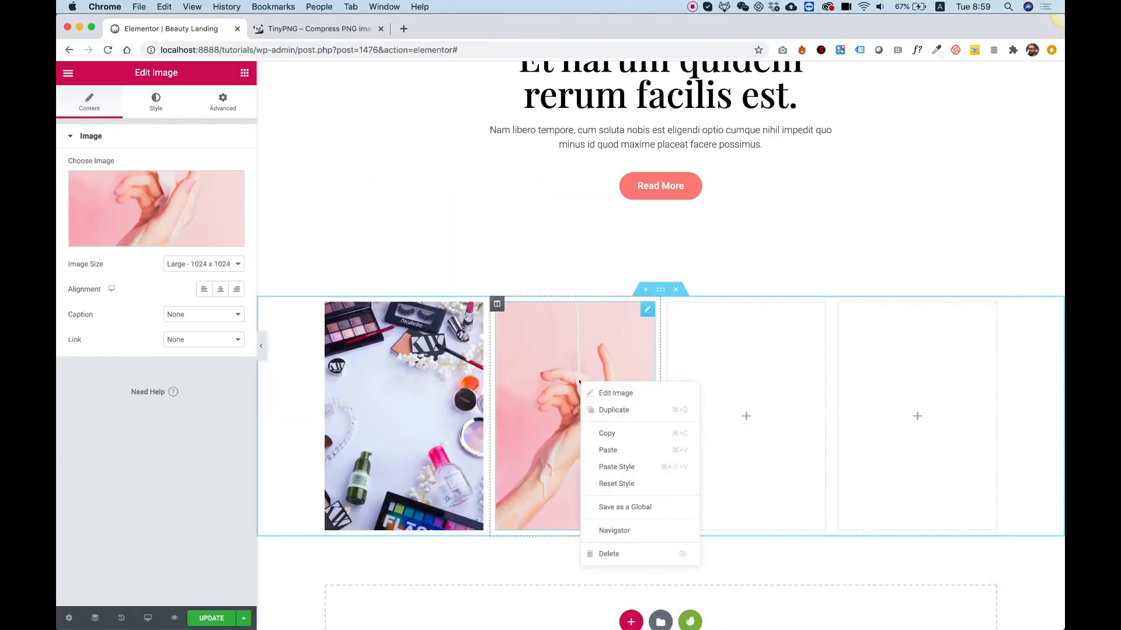
click(607, 433)
right_click(749, 394)
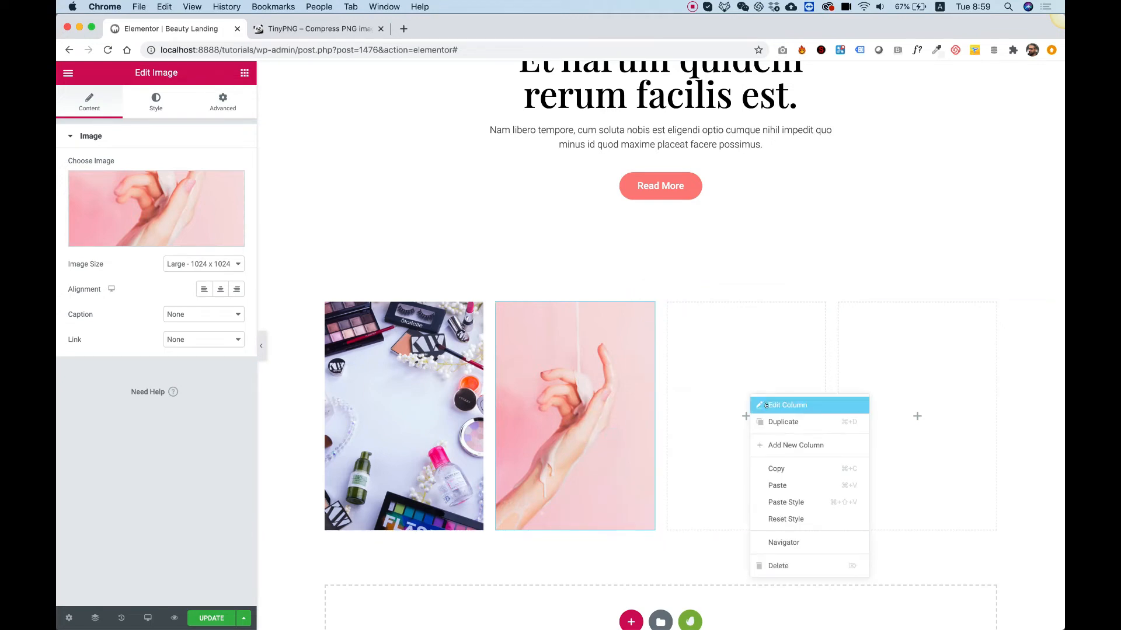
click(782, 485)
click(161, 193)
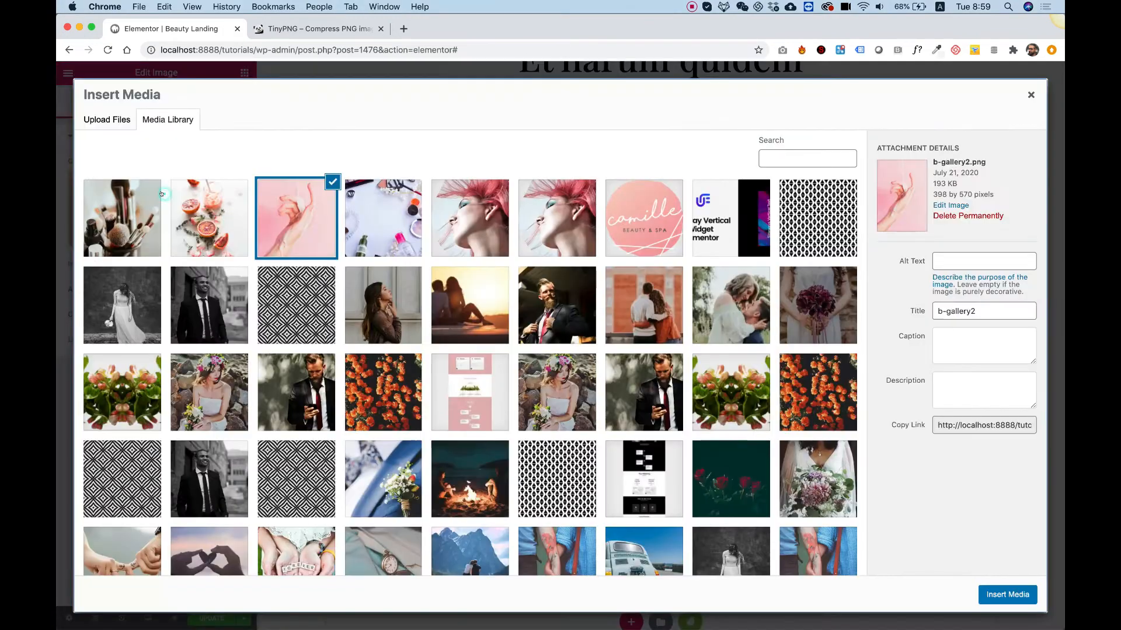
click(187, 214)
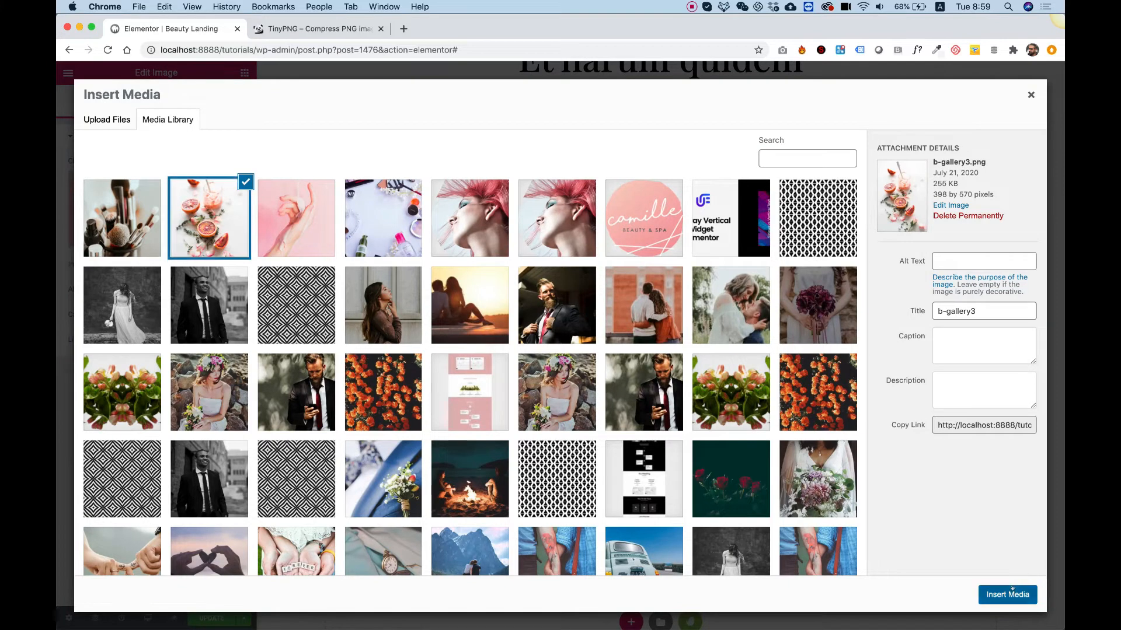
click(1008, 595)
Copy the third column's image widget into the fourth column and replace its picture with b-gallery4.png.
right_click(755, 414)
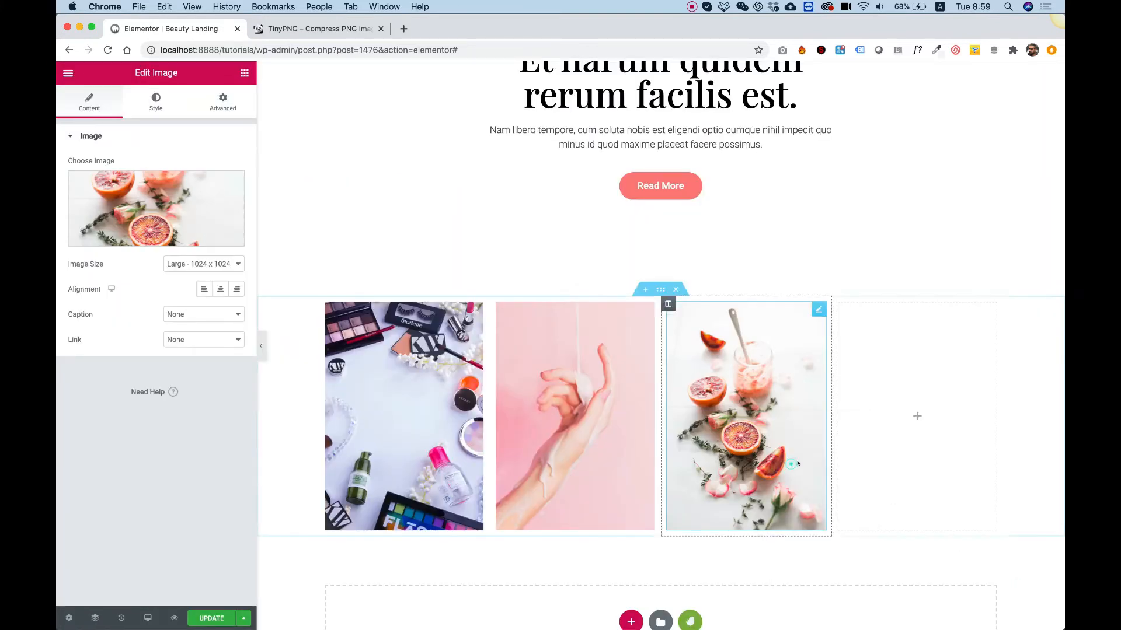
right_click(968, 386)
click(978, 476)
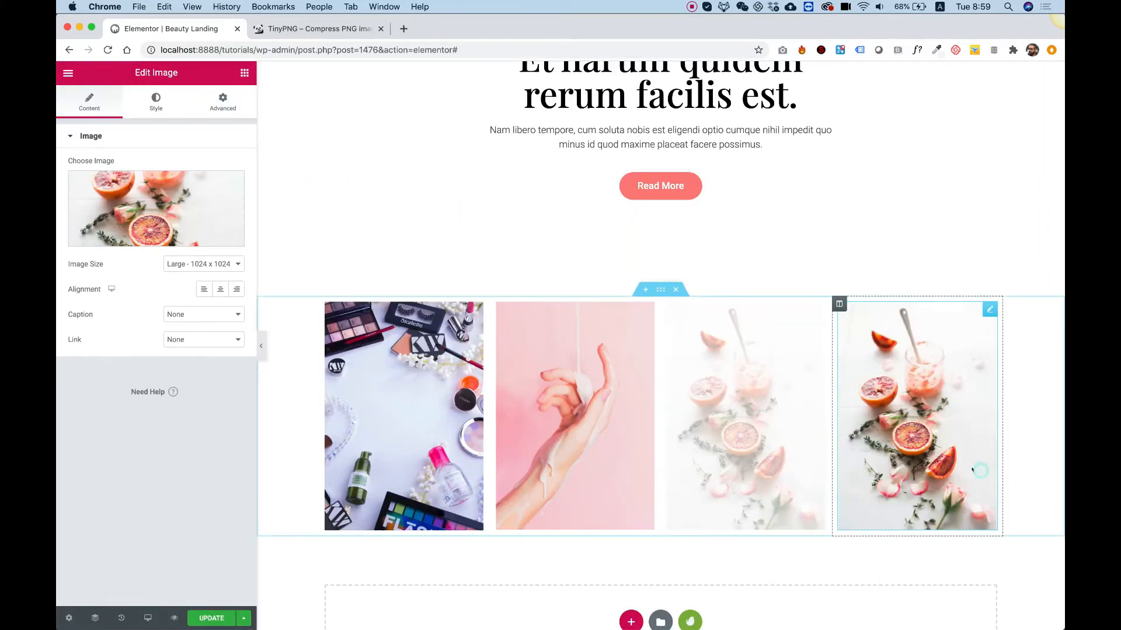
click(180, 182)
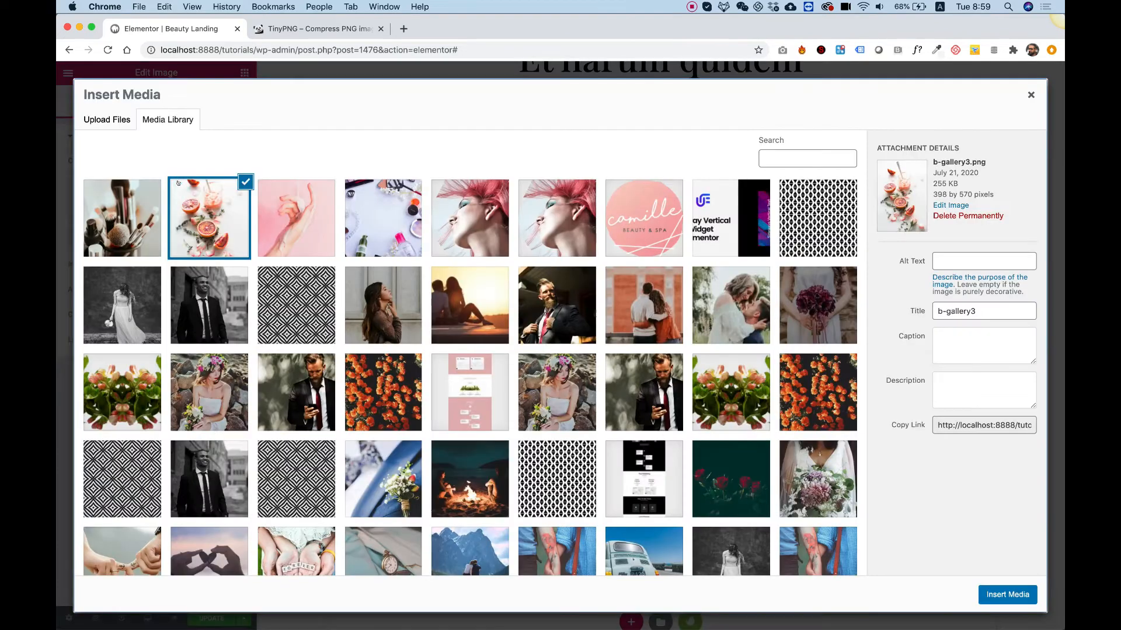
click(138, 200)
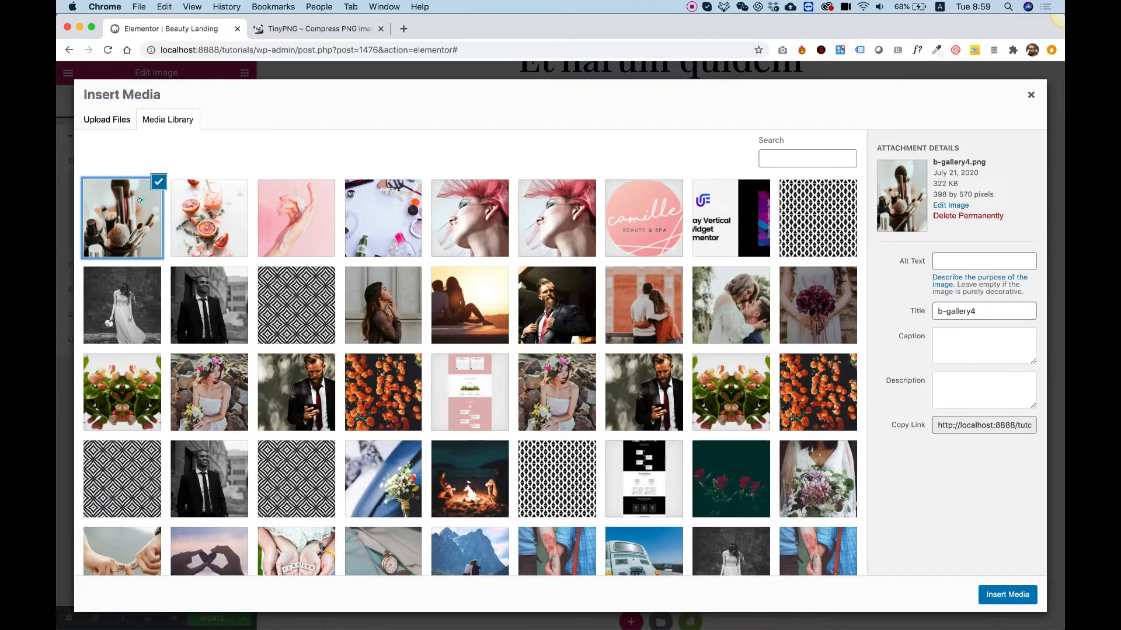
click(1007, 594)
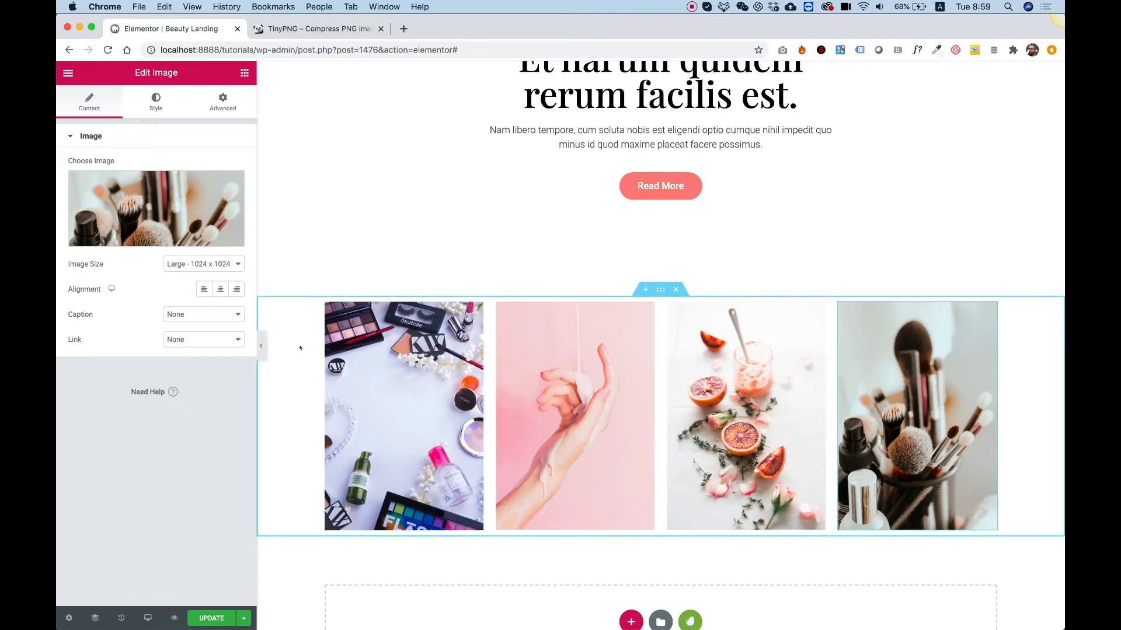
Set the gallery section's content width to Full Width and its columns gap to Narrow.
right_click(290, 327)
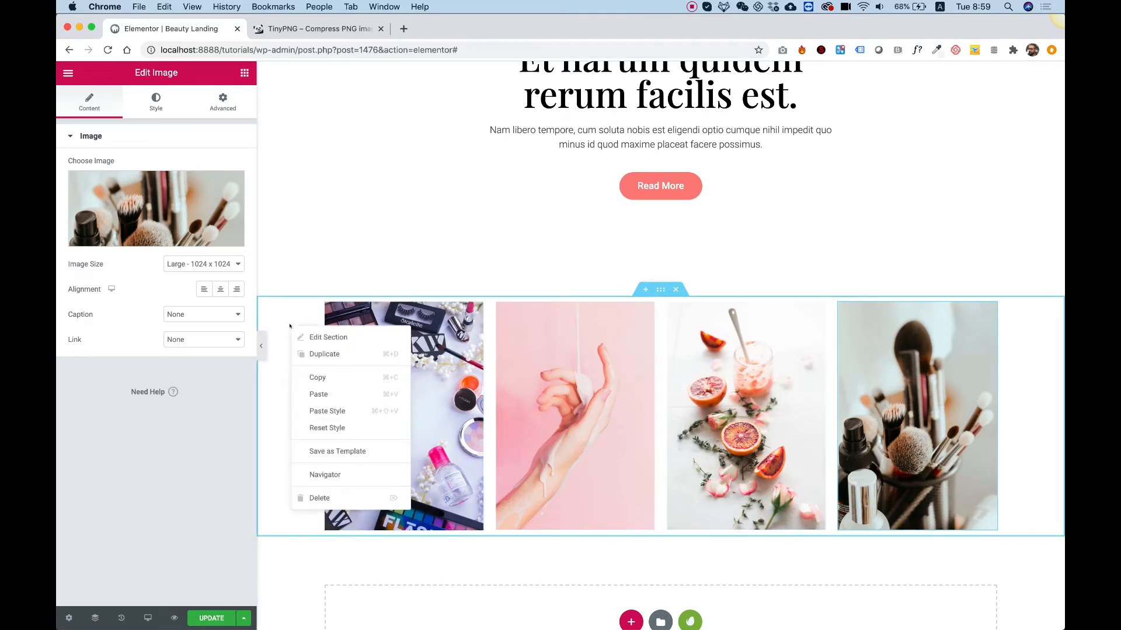
click(321, 338)
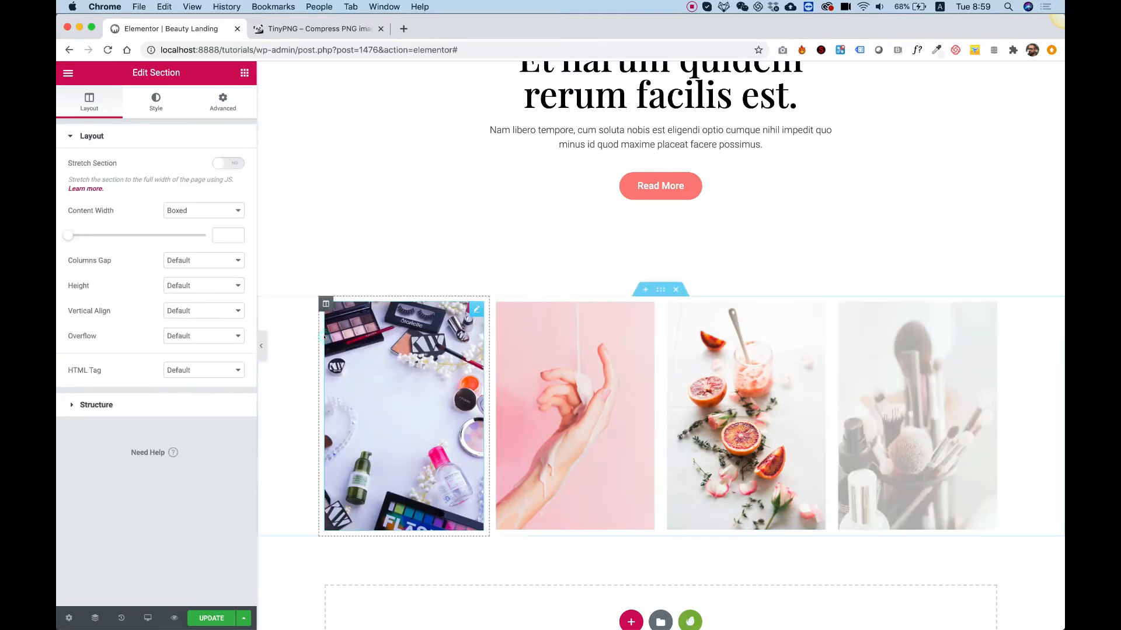
click(184, 210)
click(185, 219)
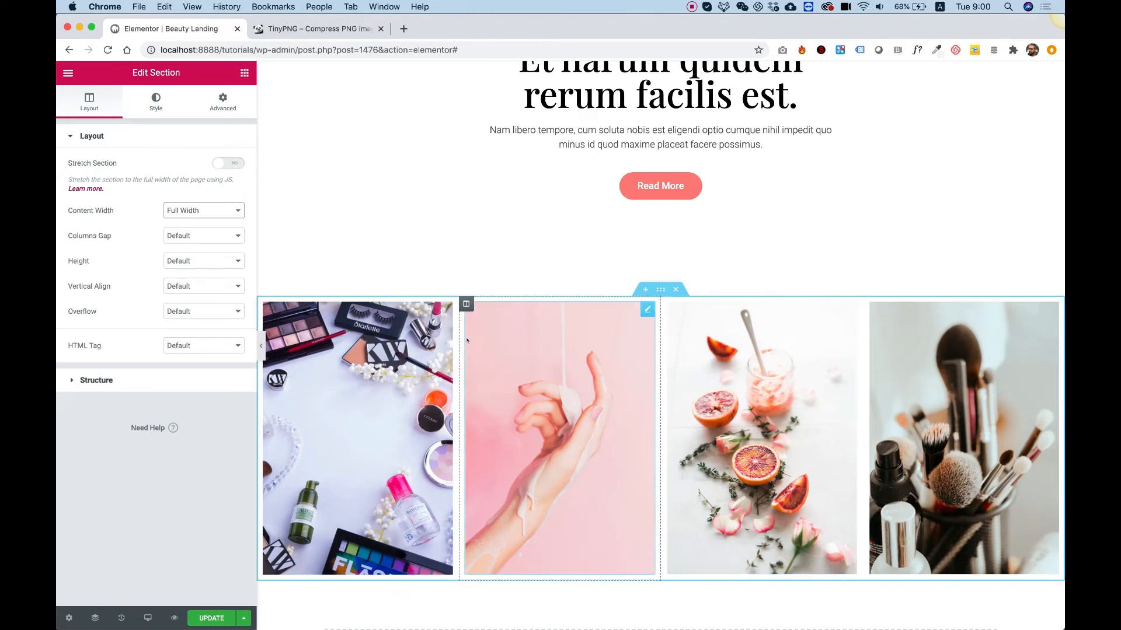
click(196, 237)
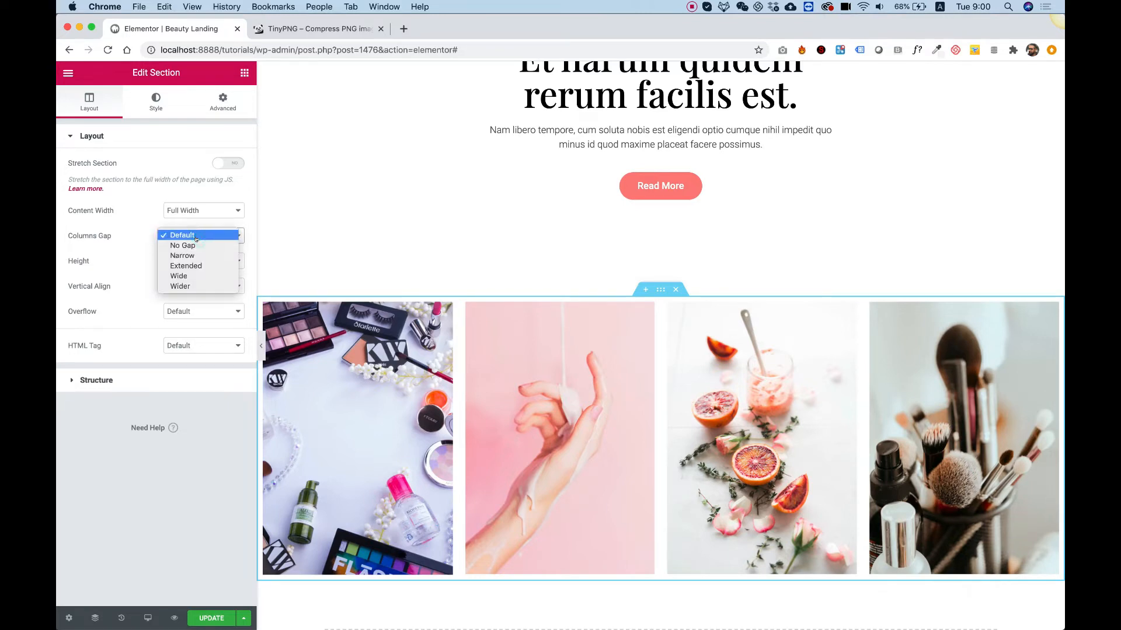
click(196, 255)
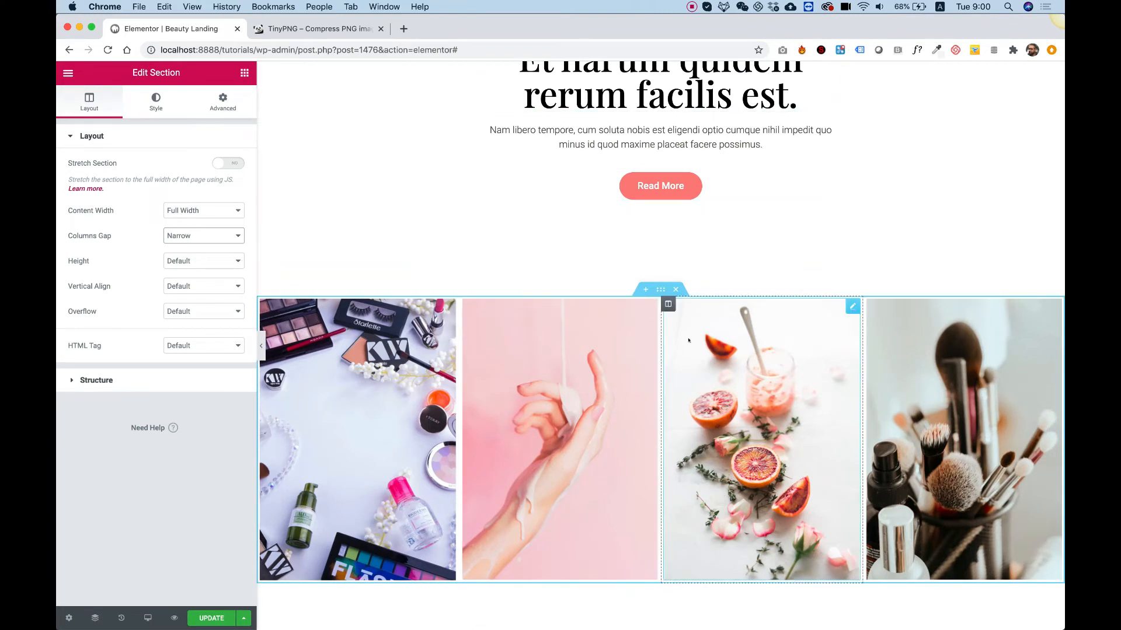
Review the page layout from the hero section down to the four-image gallery row.
scroll(469, 463, up, 3)
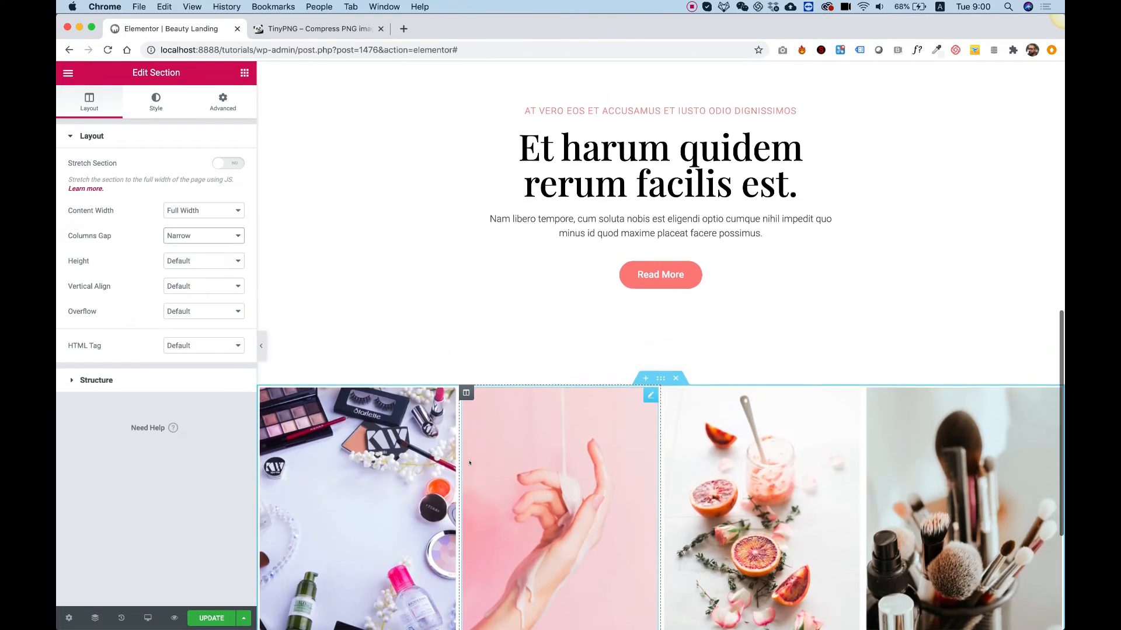
scroll(469, 463, down, 5)
scroll(469, 463, up, 5)
scroll(469, 463, up, 10)
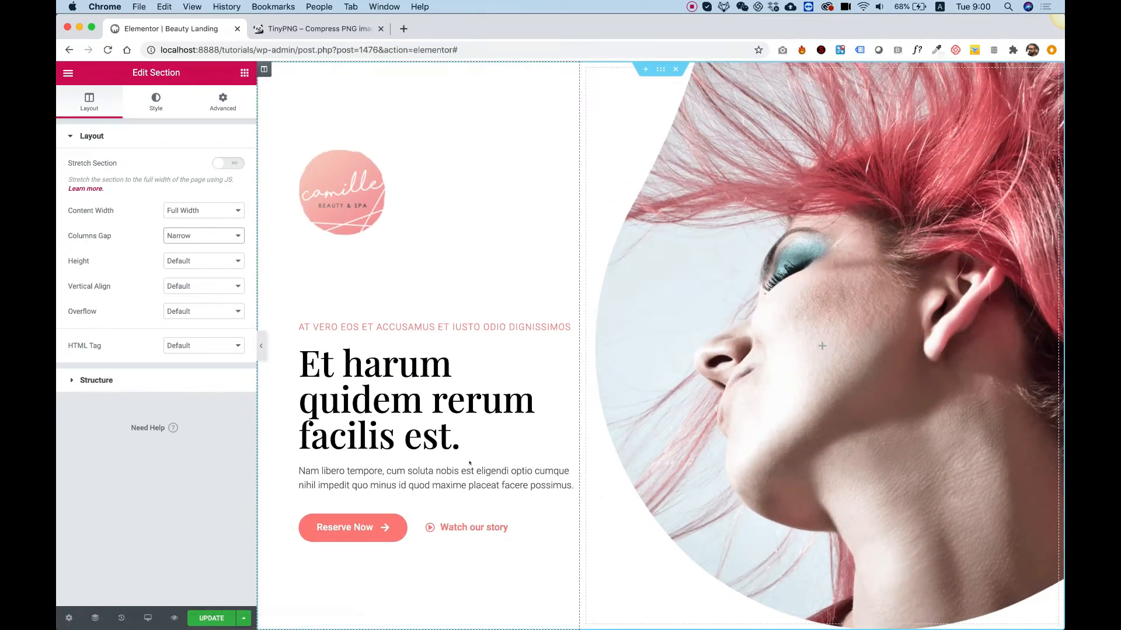
scroll(469, 463, down, 10)
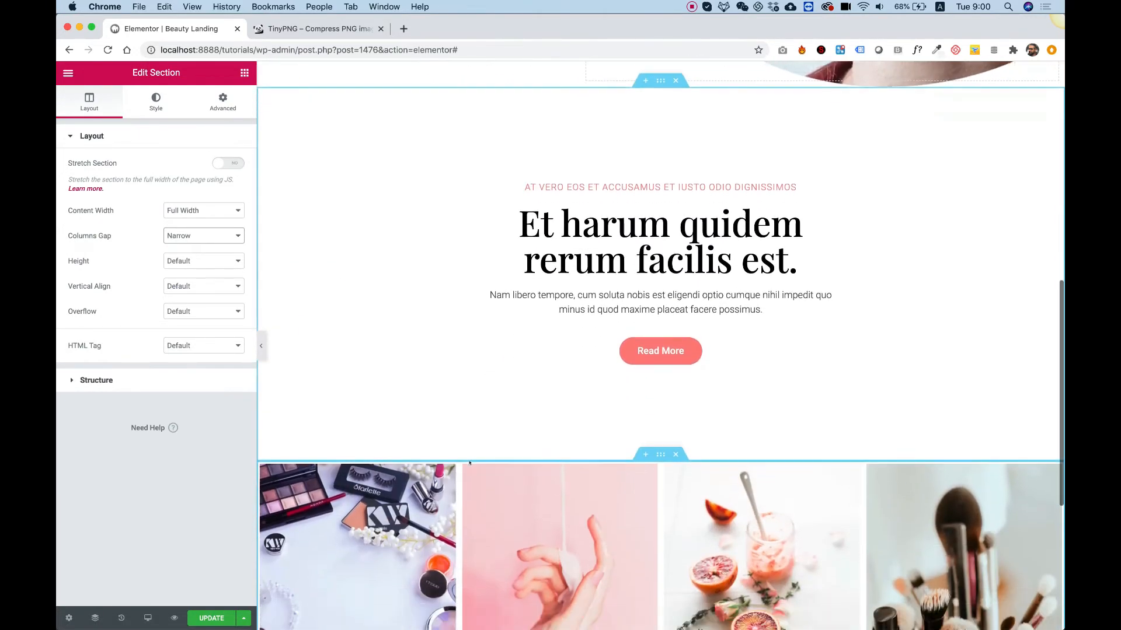
scroll(469, 463, down, 5)
mouse_move(545, 622)
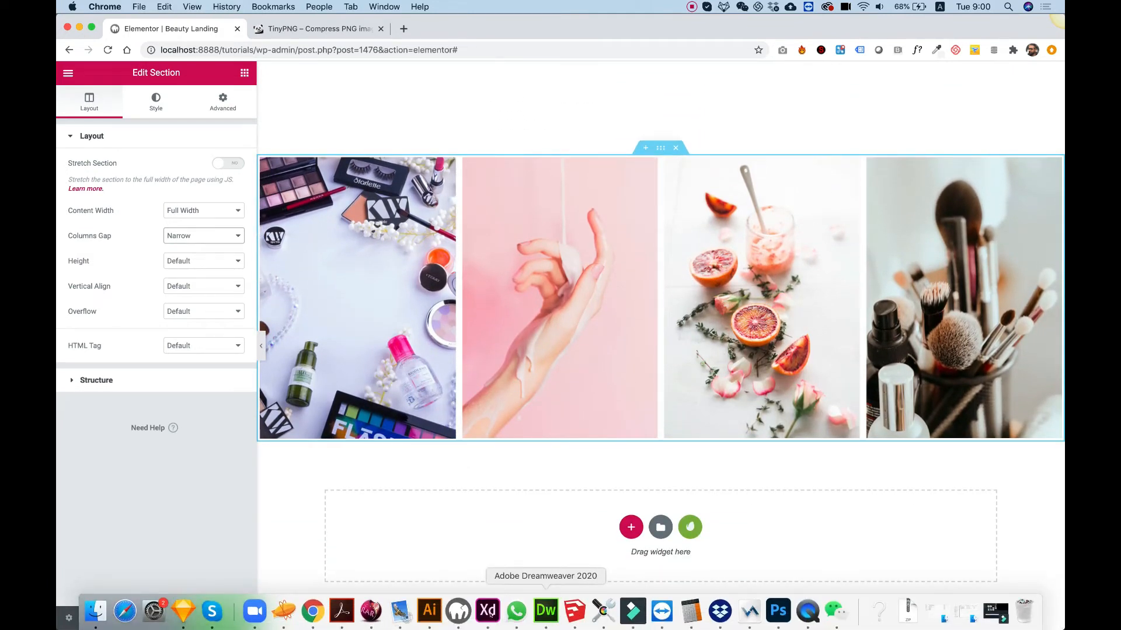
Switch to the Photoshop design and merge the Feature #1 picture layer with its underlying BG shape layer.
click(778, 611)
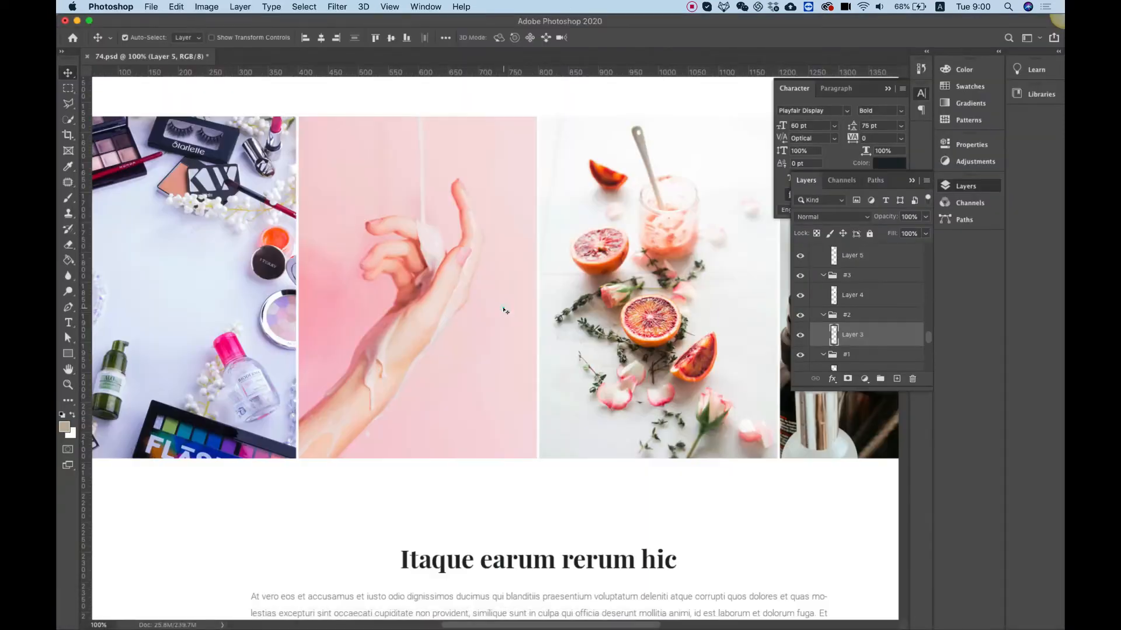
click(504, 310)
scroll(505, 310, down, 4)
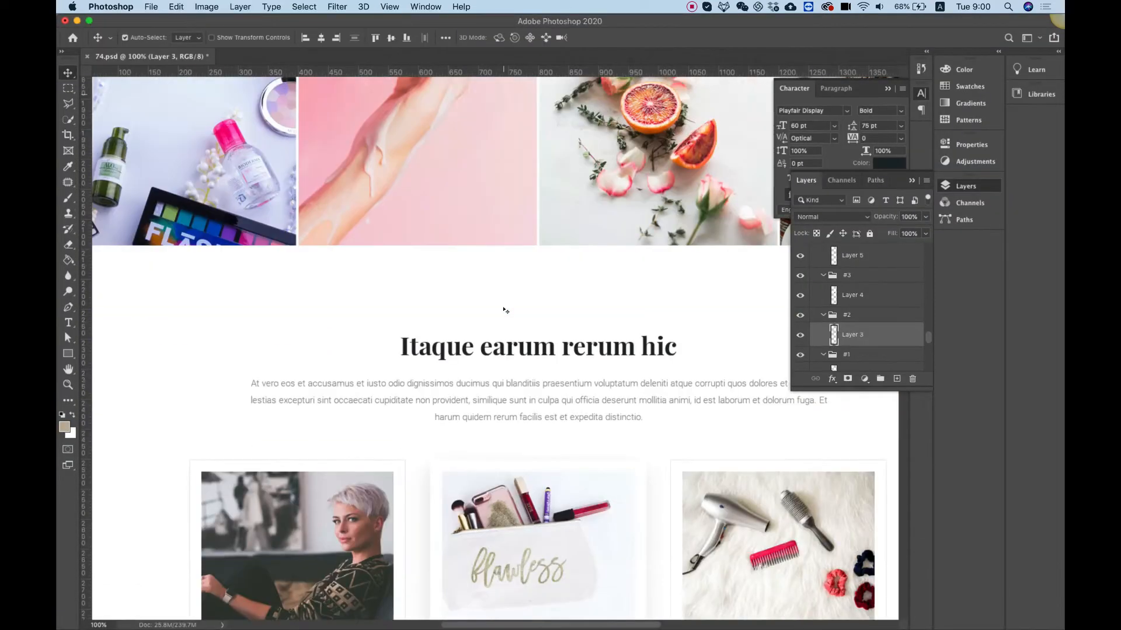
scroll(505, 310, down, 3)
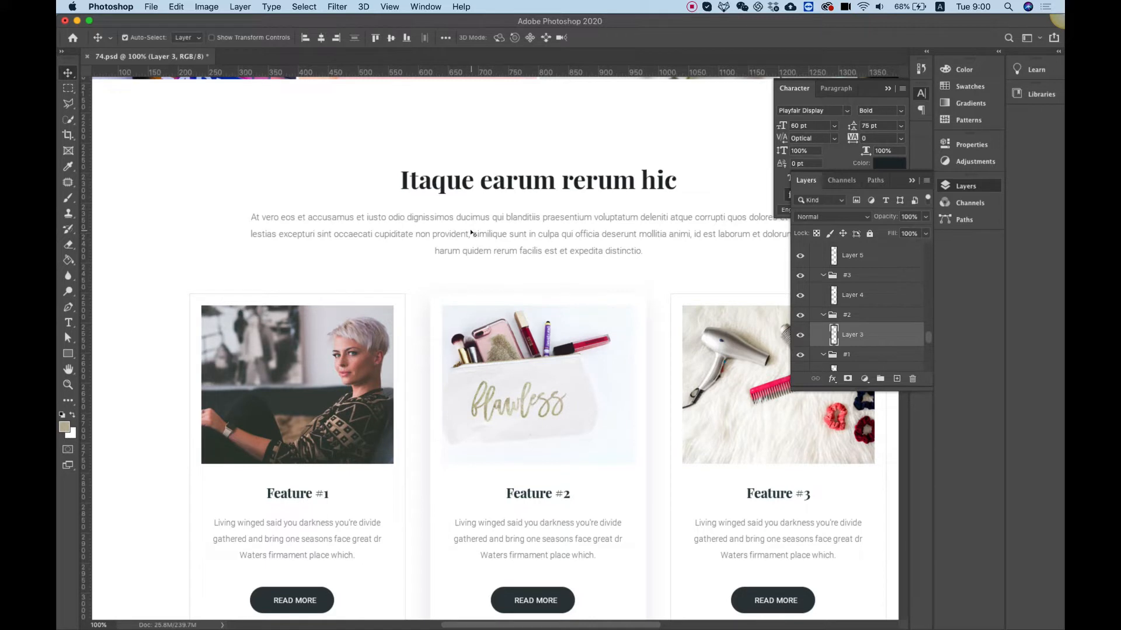
scroll(472, 233, down, 2)
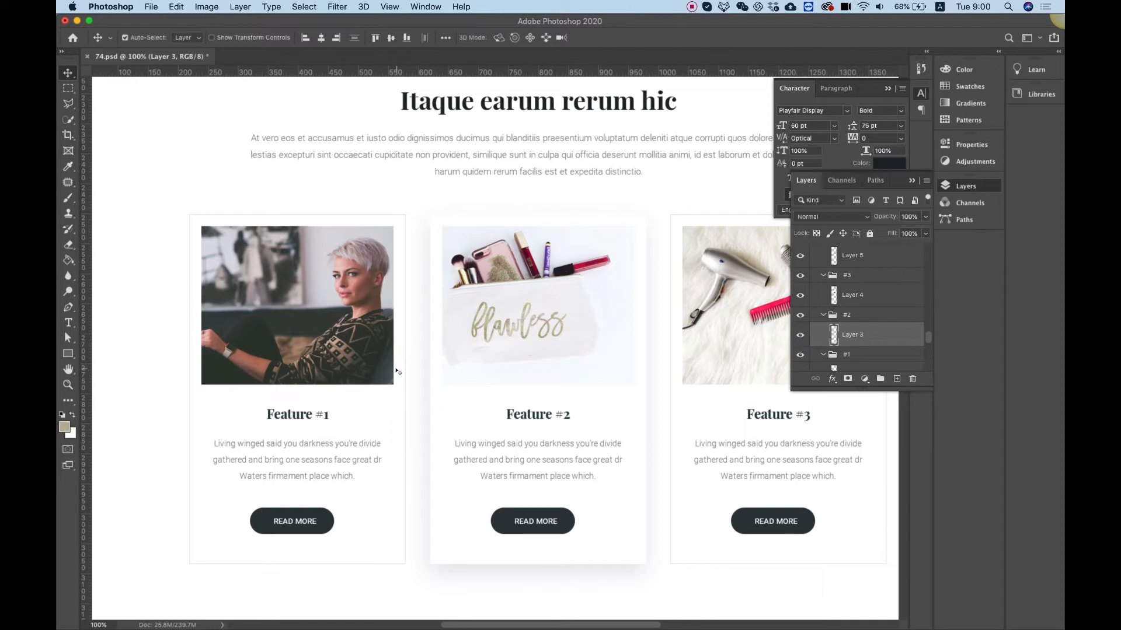
click(397, 371)
shift+click(871, 279)
right_click(870, 279)
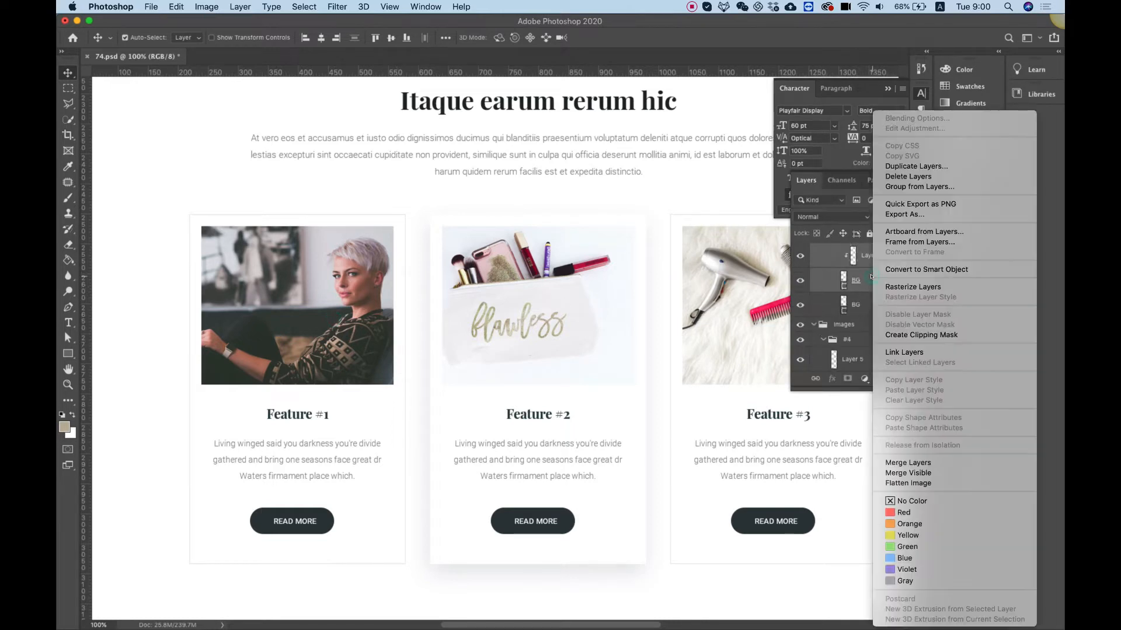
click(898, 463)
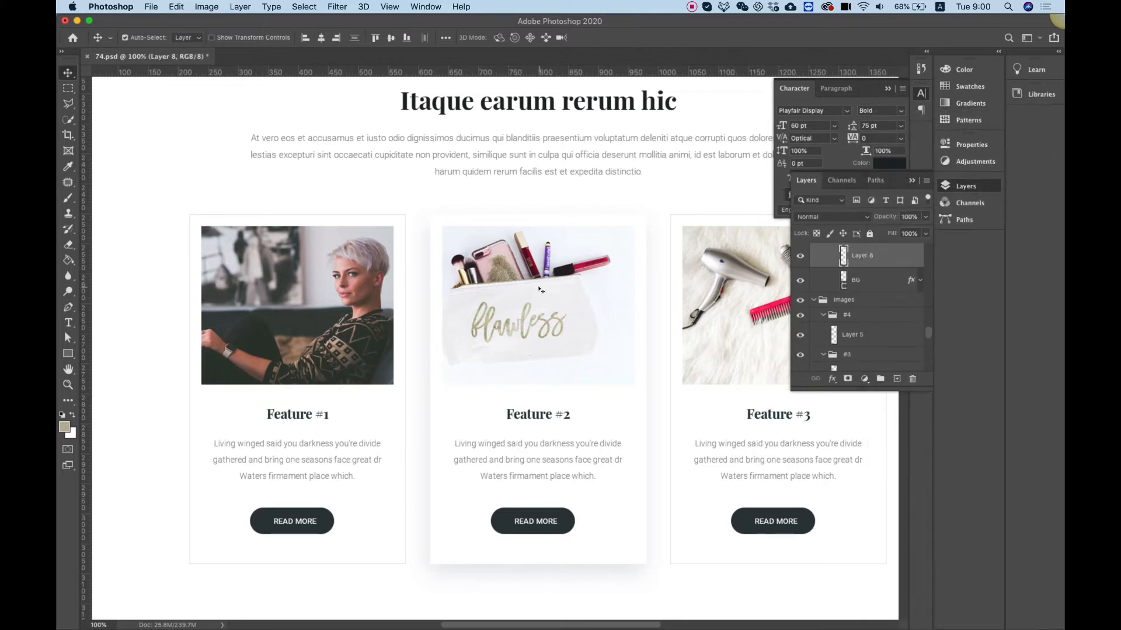
Merge the Feature #2 and Feature #3 picture layers with their respective BG shape layers.
right_click(858, 279)
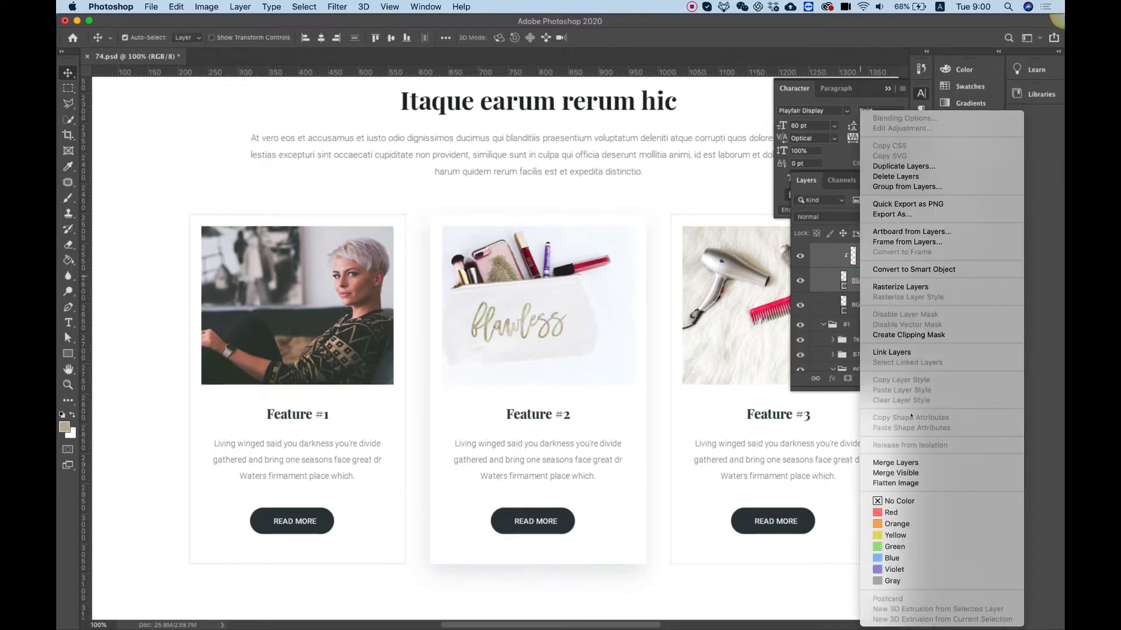
click(894, 462)
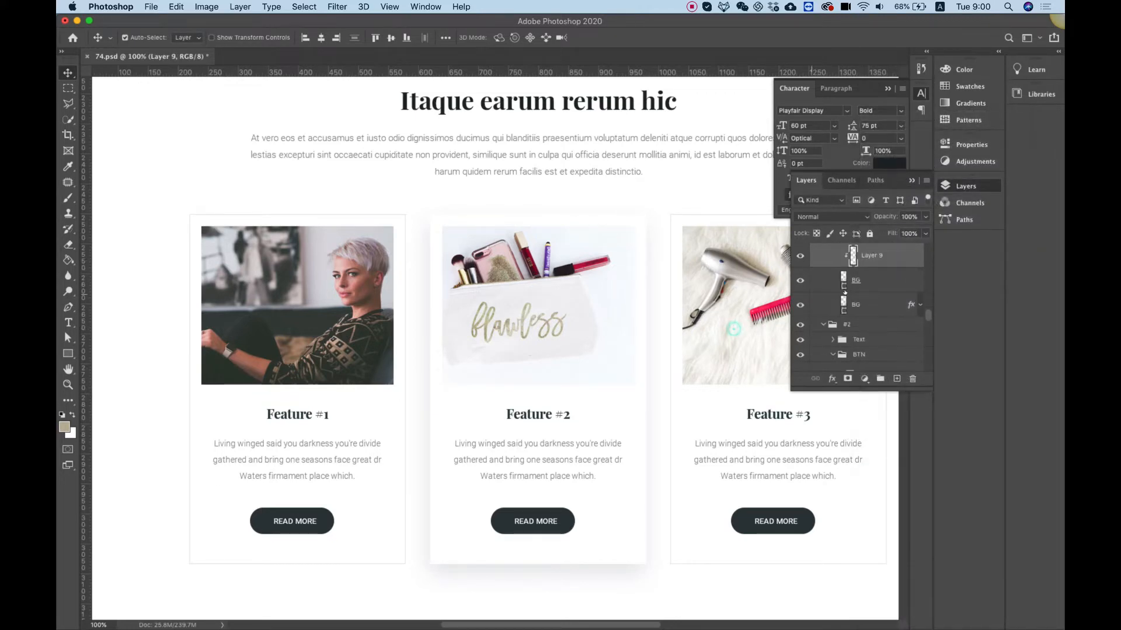
shift+click(866, 283)
right_click(866, 283)
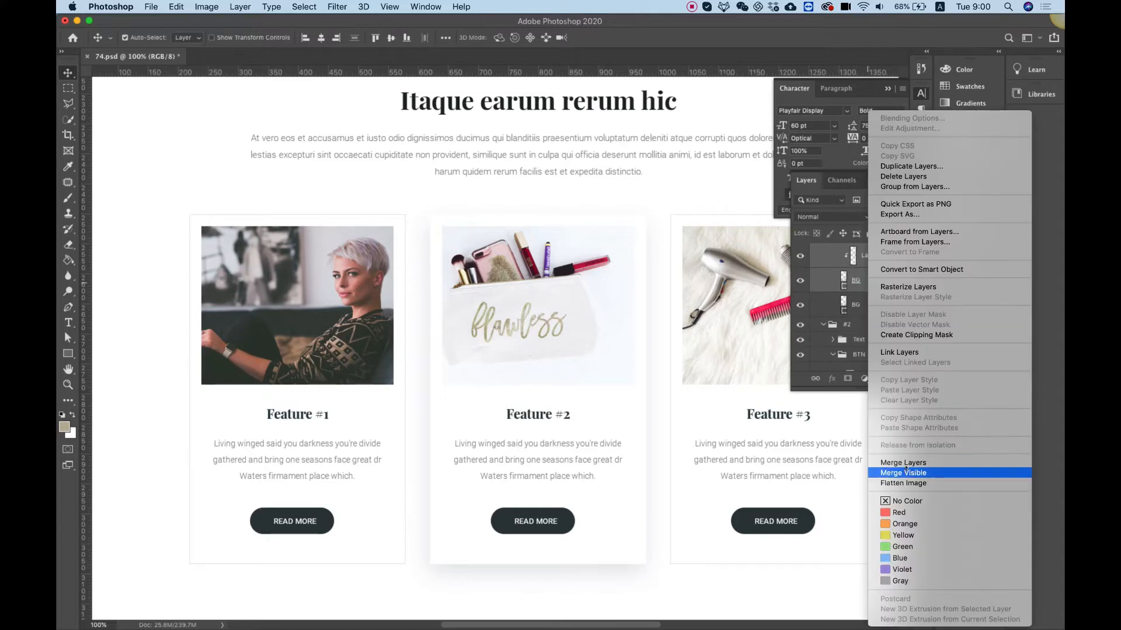
click(903, 462)
Export the merged Feature #1 picture layer as a PNG named bfeature1.png in the beauty folder.
click(331, 309)
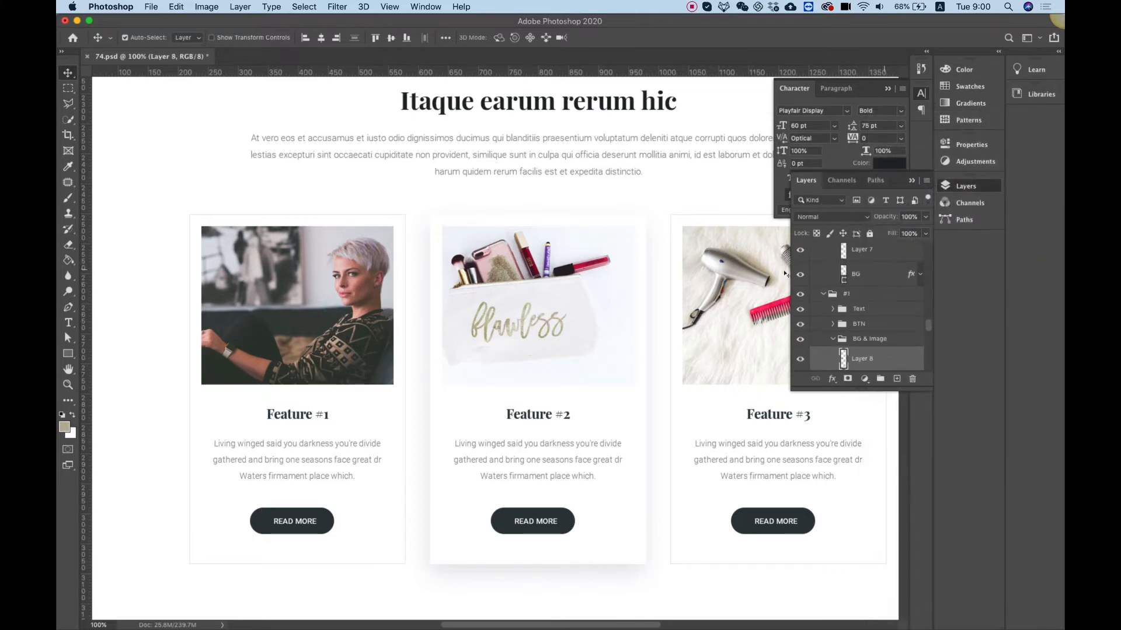
click(861, 366)
right_click(863, 363)
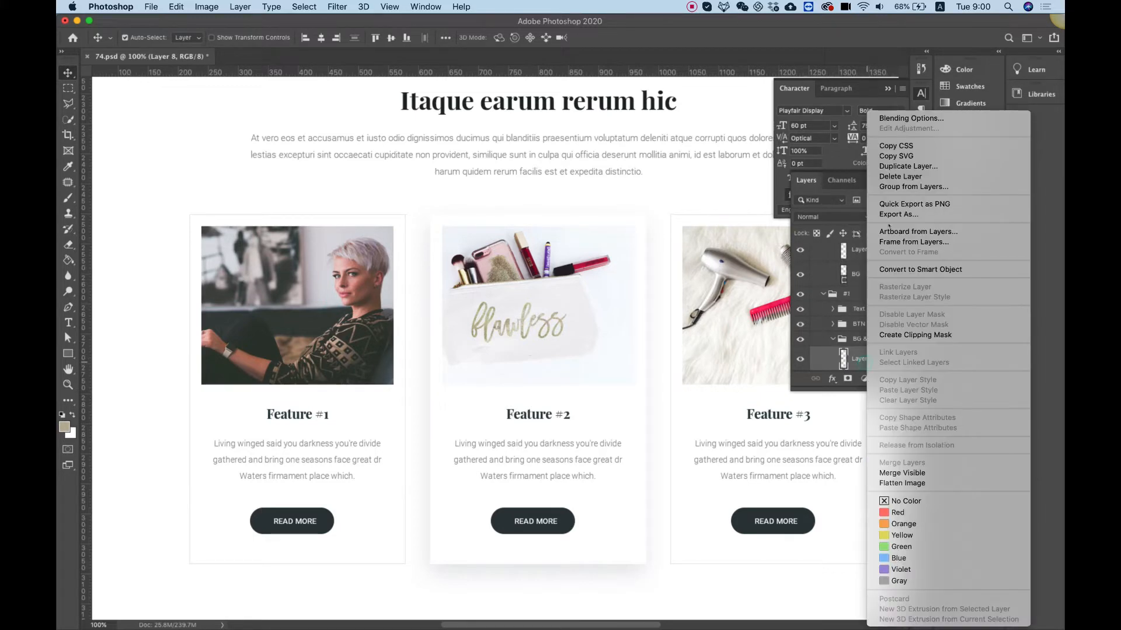
click(904, 204)
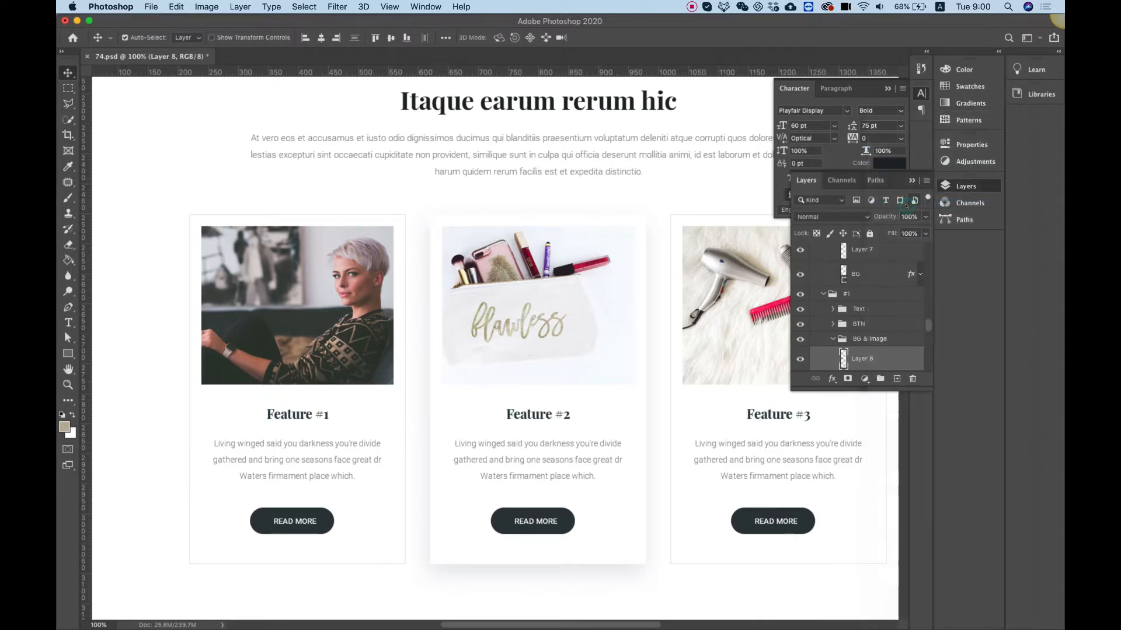
text(bfeature.png)
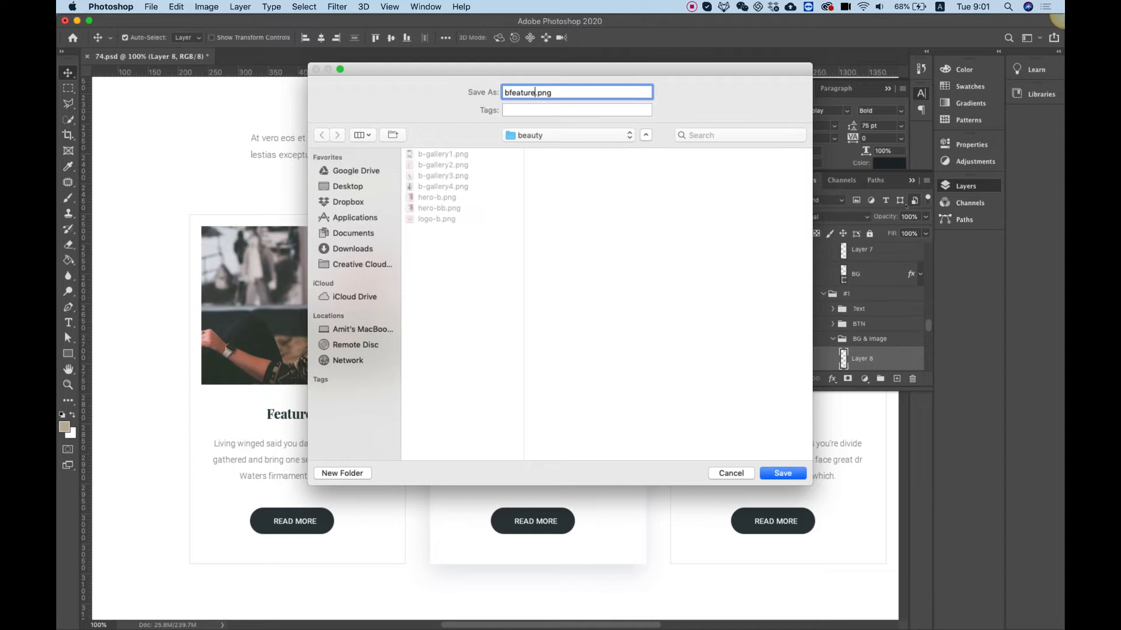
key(Return)
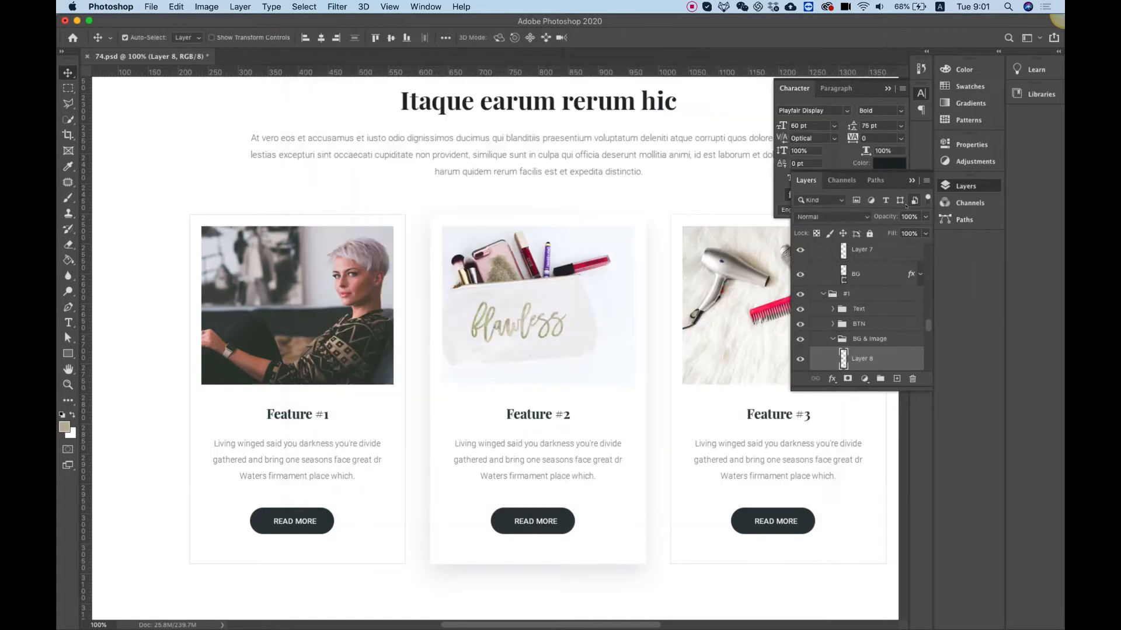
Export the merged Feature #2 picture layer as a PNG named bfeature2.png in the beauty folder.
click(546, 324)
right_click(856, 256)
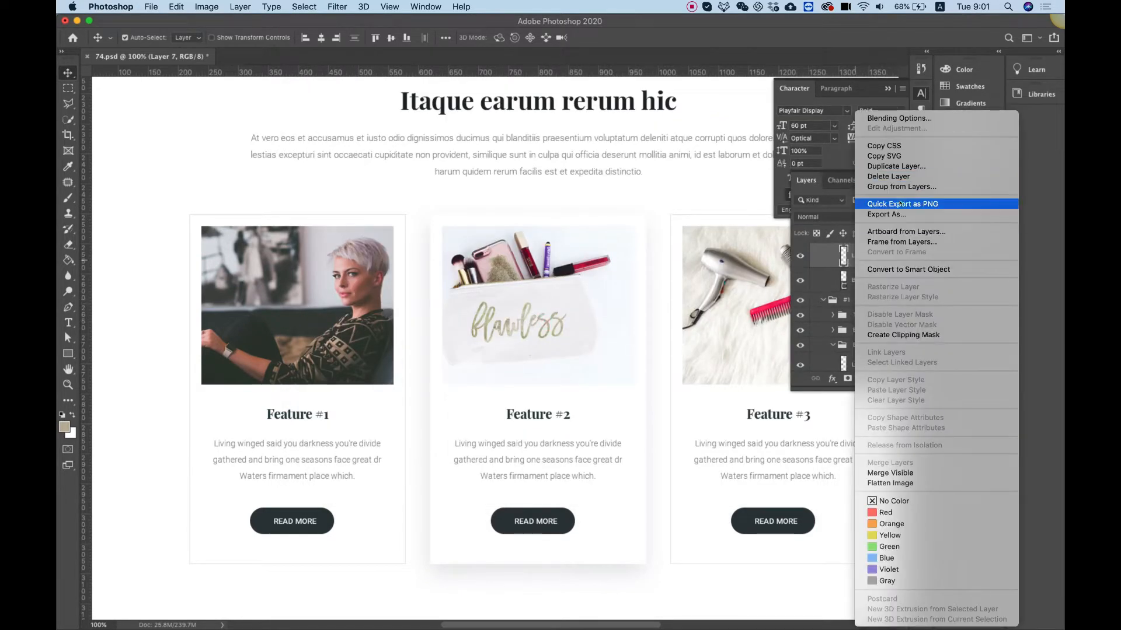
click(901, 204)
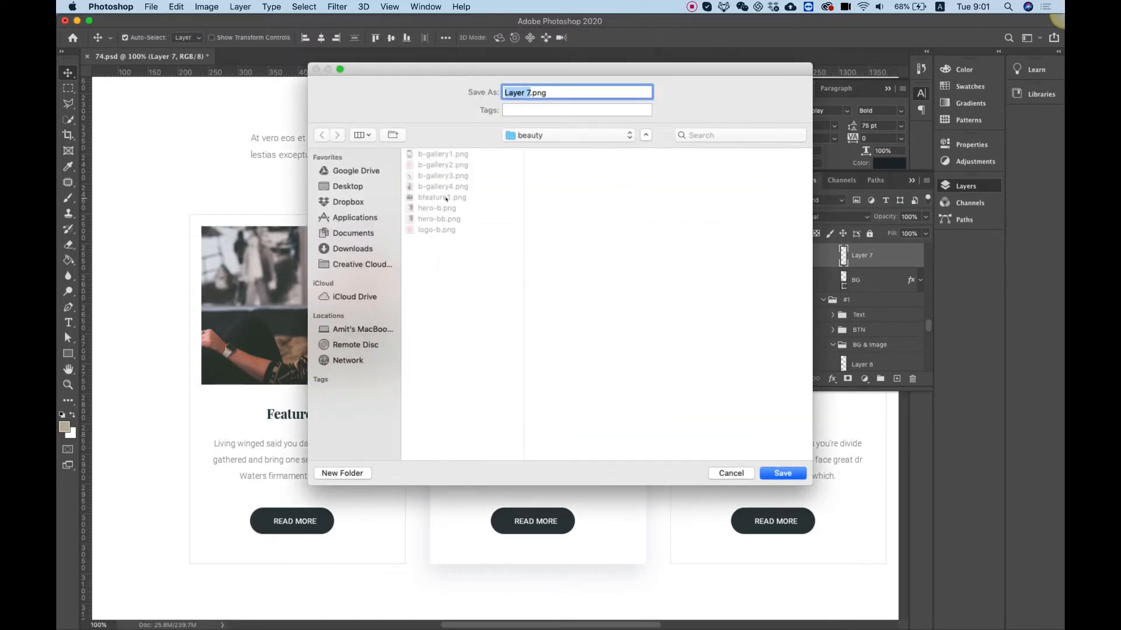
click(446, 199)
click(538, 92)
key(BackSpace)
text(2)
key(Return)
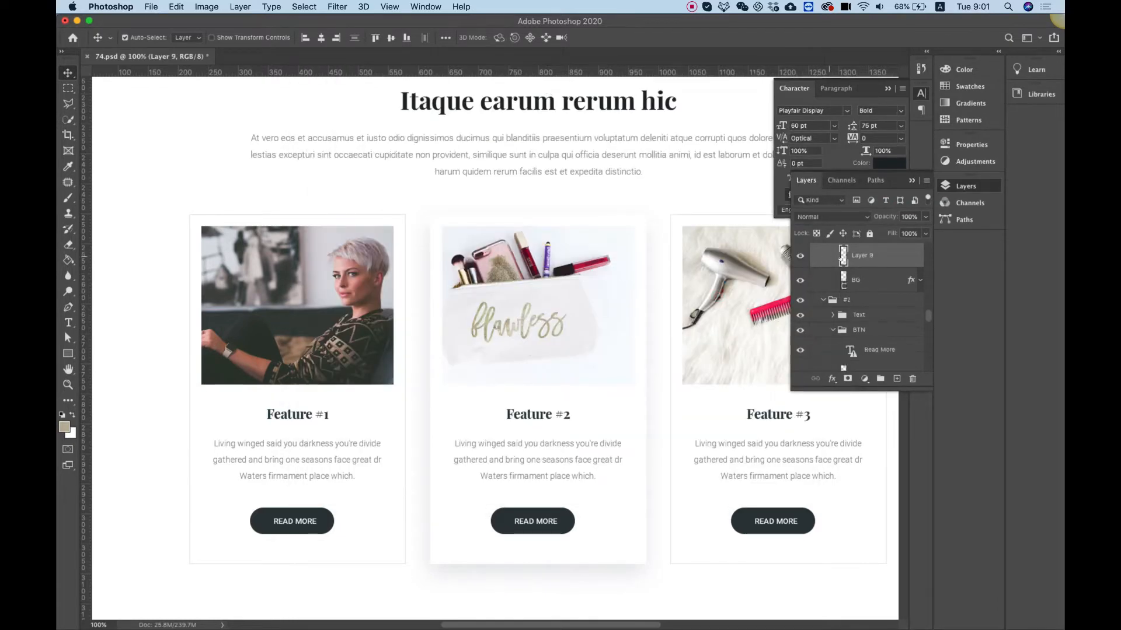
Export the merged Feature #3 picture layer as a PNG named bfeature3.png in the beauty folder.
right_click(844, 255)
click(871, 203)
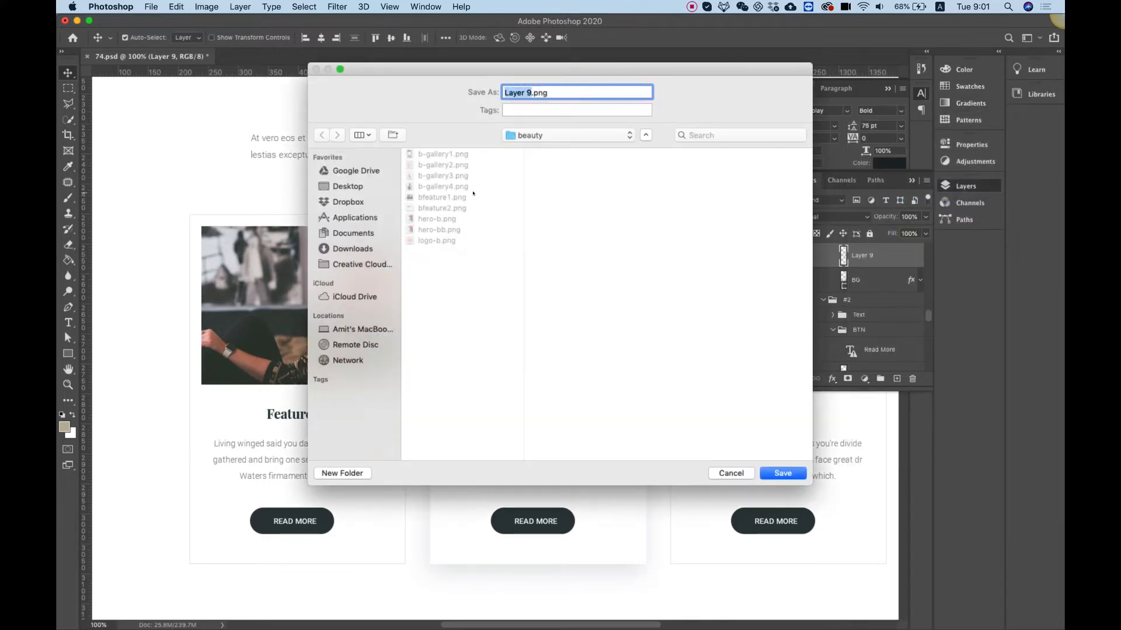
click(459, 207)
click(539, 94)
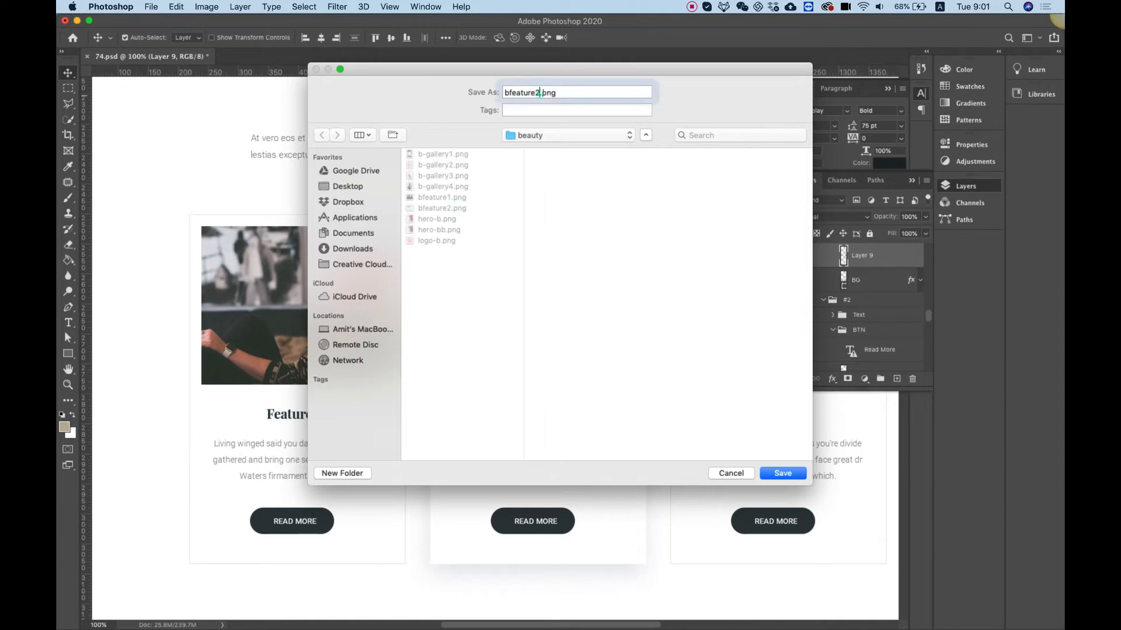
key(BackSpace)
text(3)
key(Return)
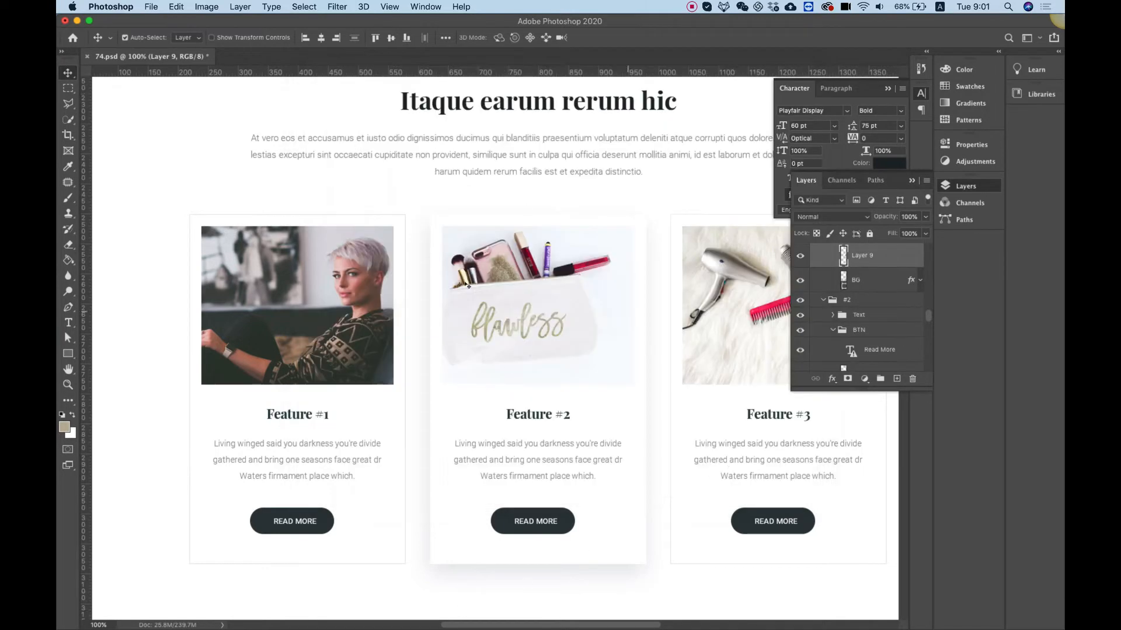
Switch to Elementor in Chrome and paste a copy of the centered "Et harum quidem rerum facilis est." section below the gallery.
mouse_move(371, 628)
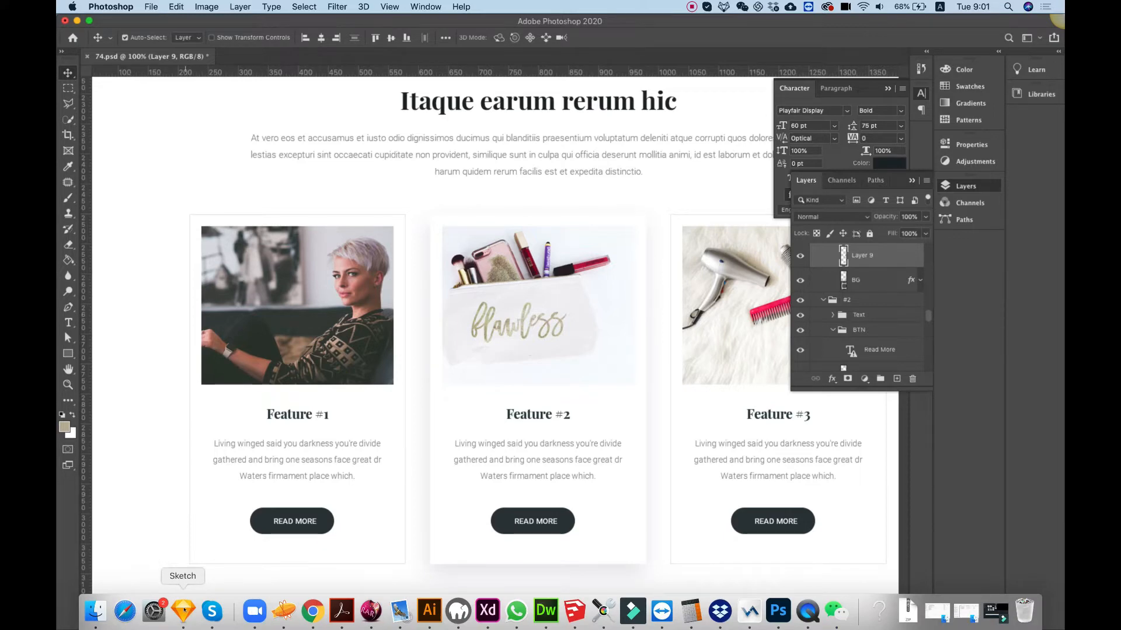
click(313, 611)
scroll(426, 390, up, 2)
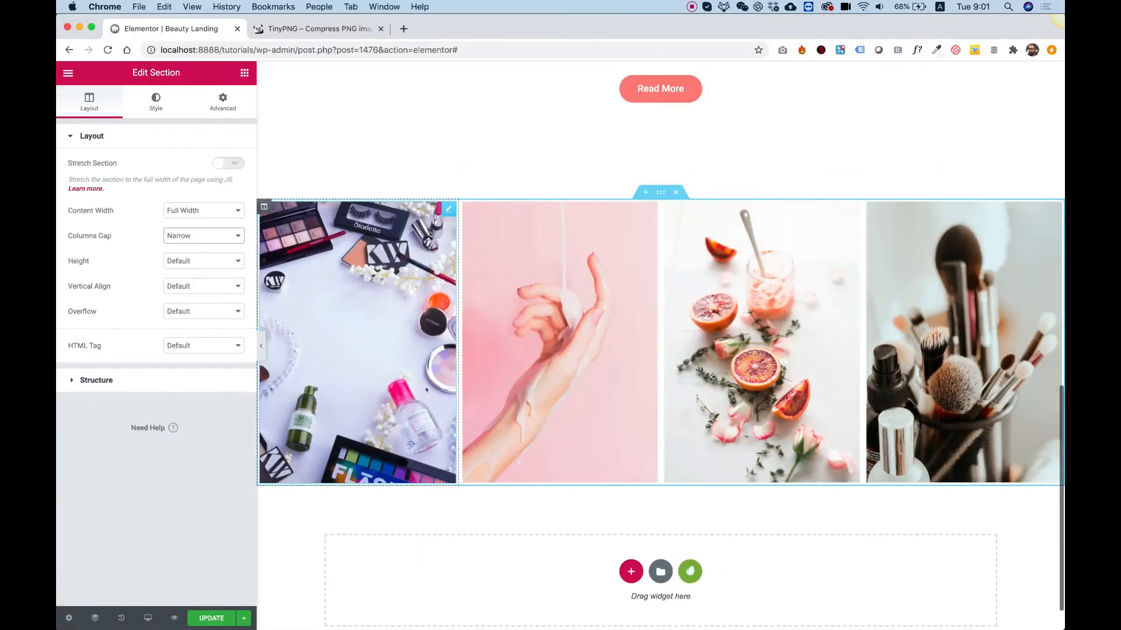
scroll(426, 390, up, 8)
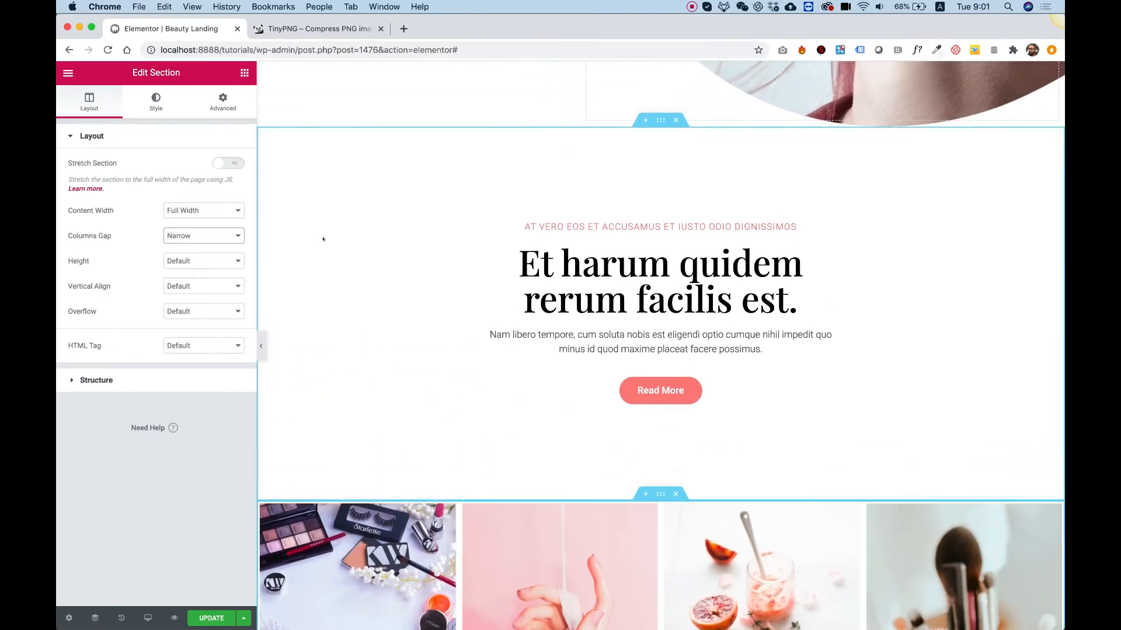
right_click(323, 239)
click(360, 289)
scroll(359, 290, down, 3)
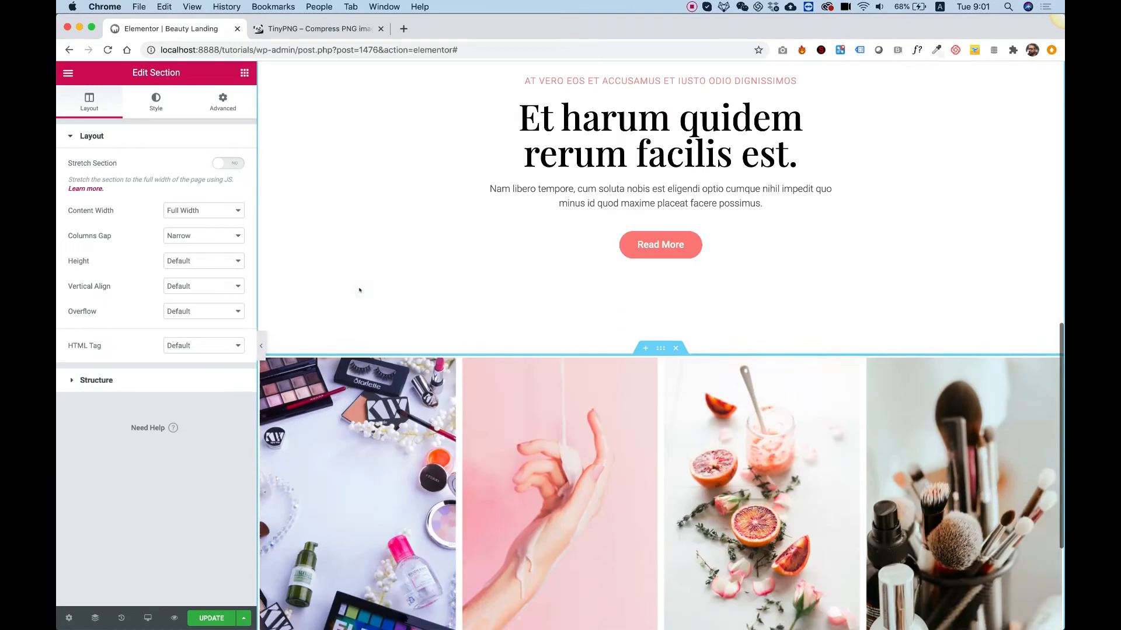
scroll(359, 290, down, 3)
right_click(300, 499)
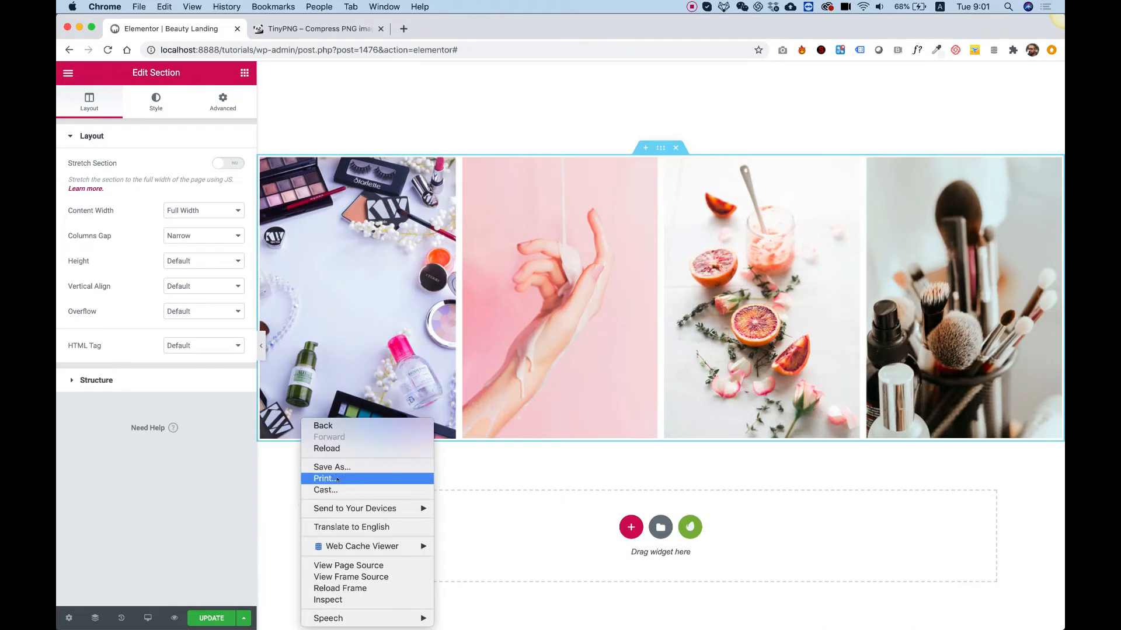
click(582, 495)
right_click(619, 527)
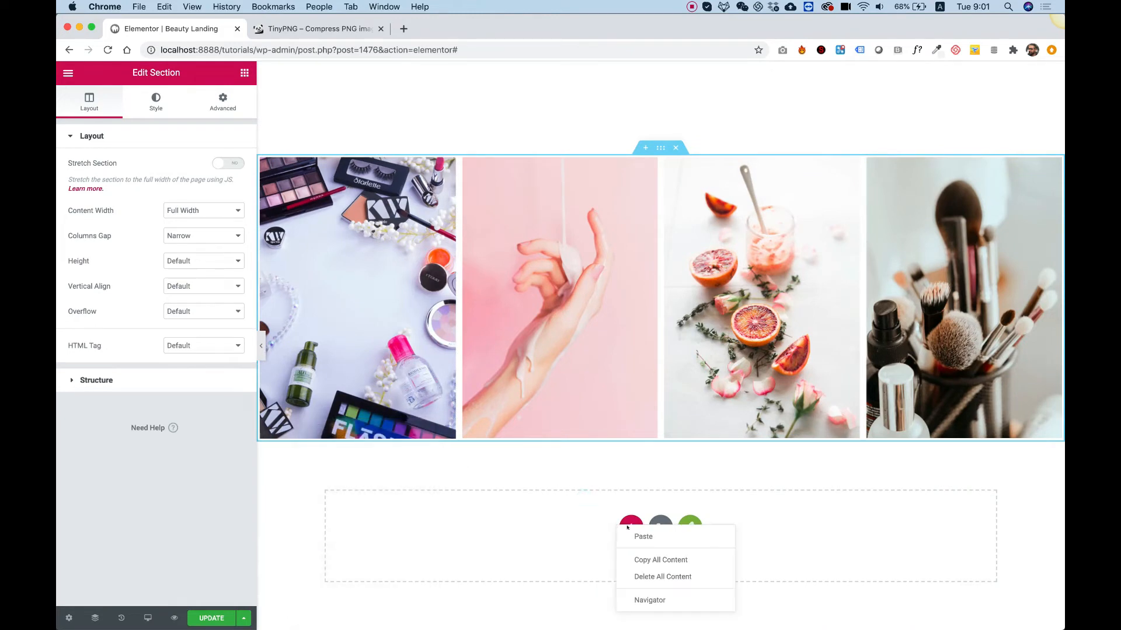
click(638, 535)
Delete the small pink "At vero eos et accusamus" subtitle from the pasted section below the gallery.
scroll(443, 366, down, 5)
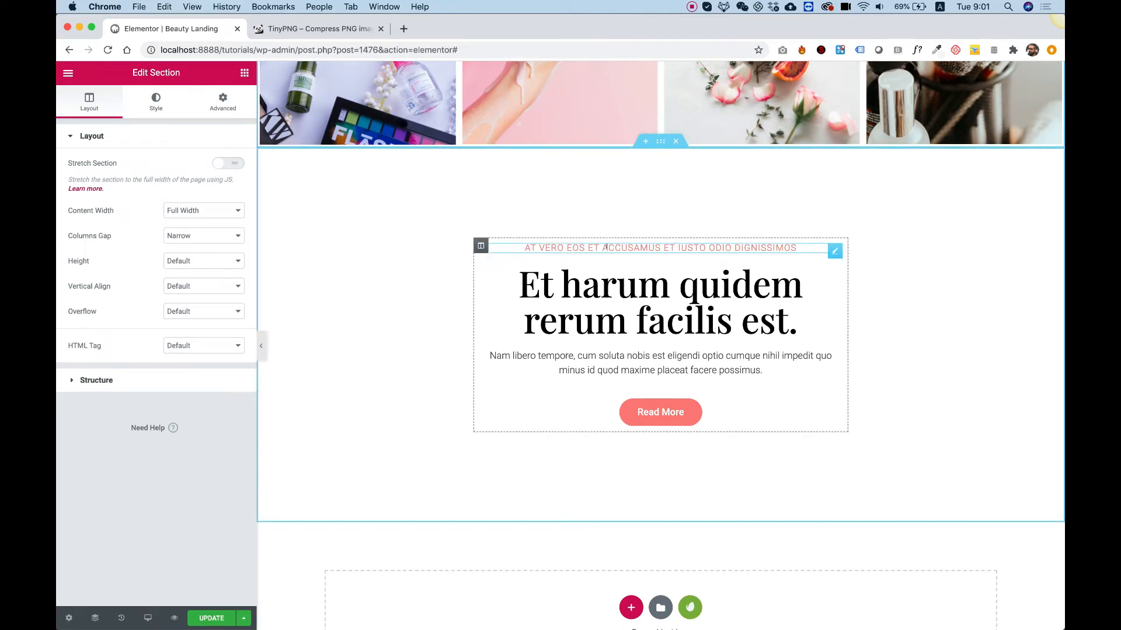
click(568, 245)
right_click(569, 247)
click(596, 420)
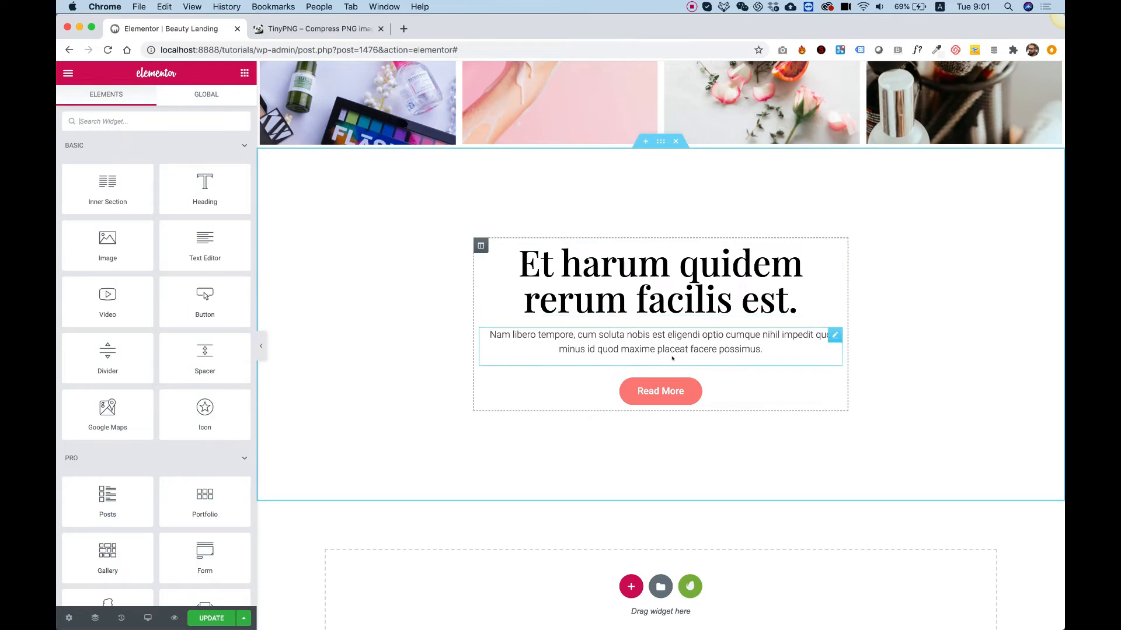
Copy the features heading from the Photoshop design and set the pasted section's heading to "Itaque earum rerum hic".
key(ctrl+Up)
key(ctrl+Up)
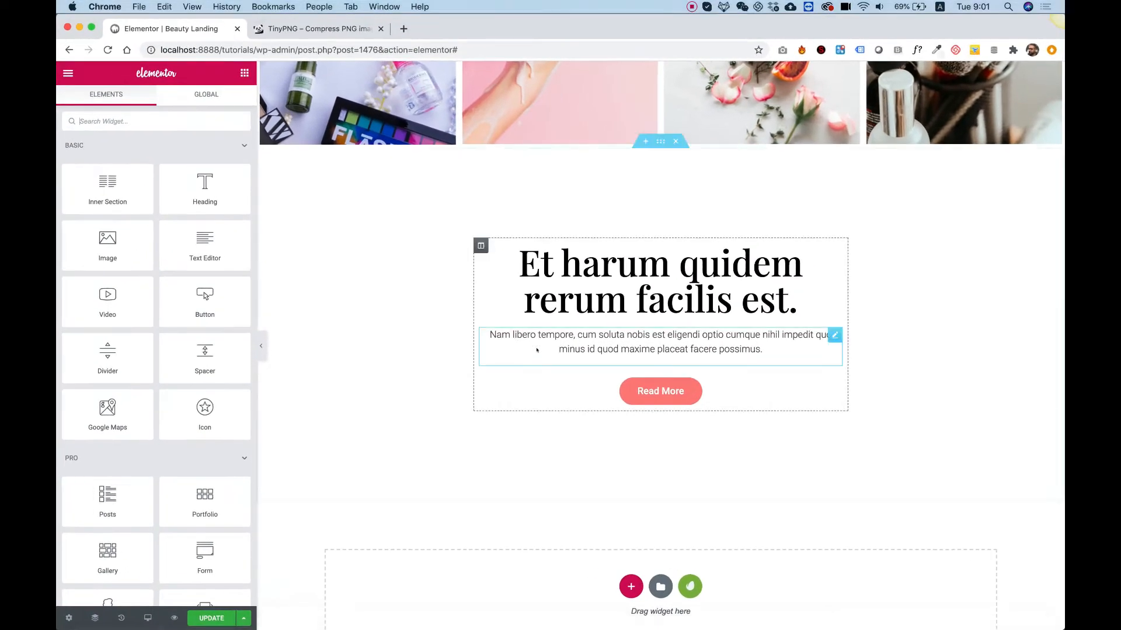
key(ctrl+Up)
click(337, 180)
click(334, 152)
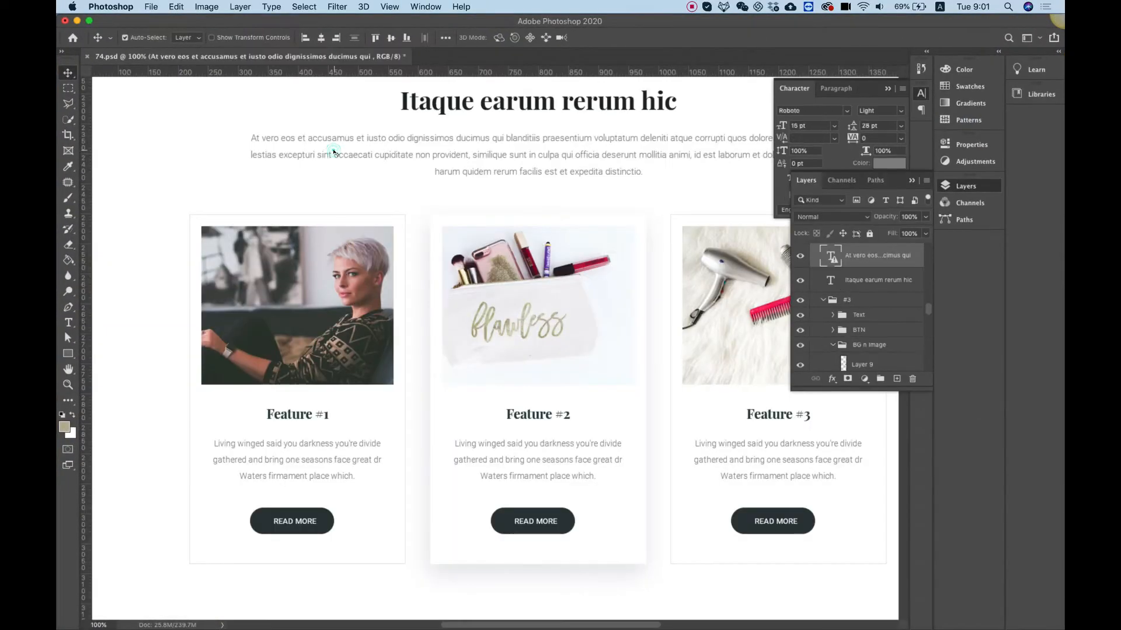
click(508, 98)
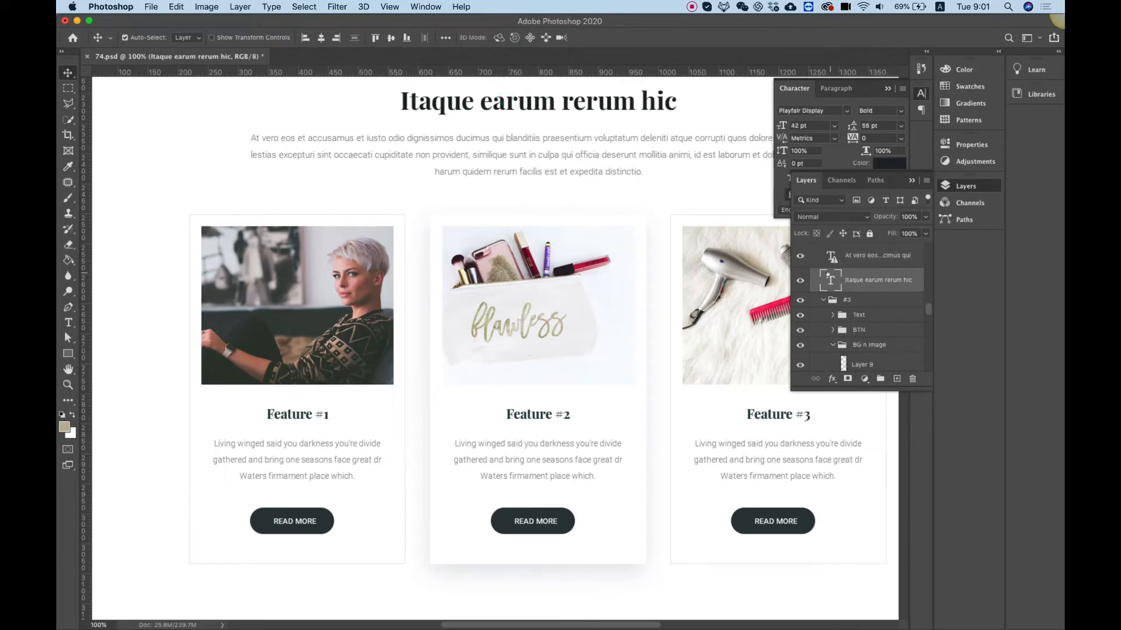
double_click(829, 275)
mouse_move(514, 613)
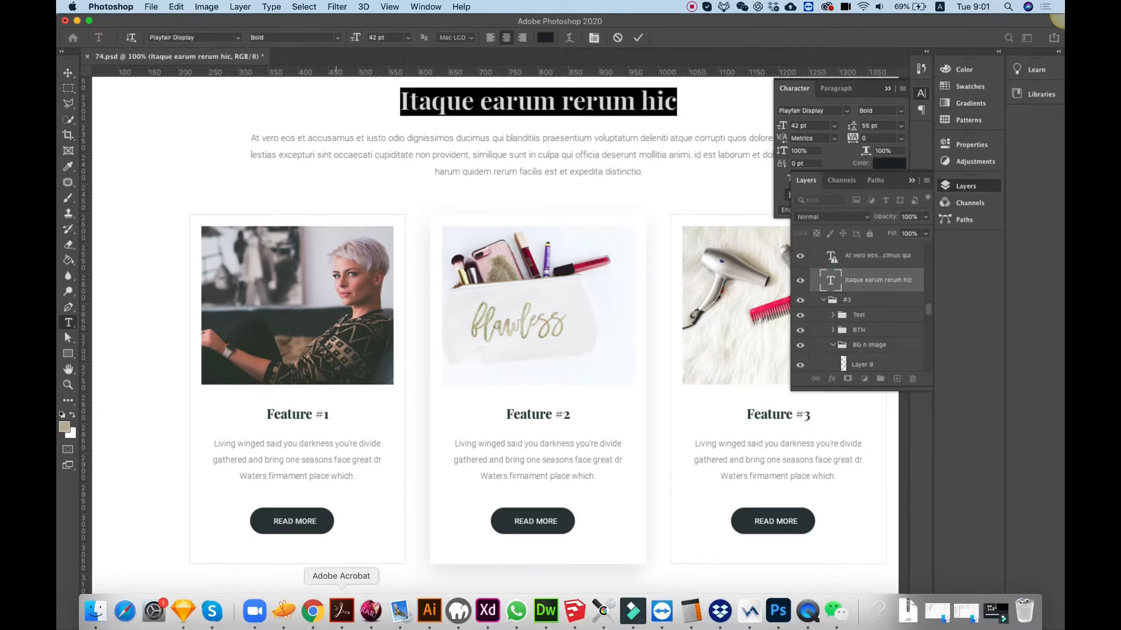
click(313, 610)
click(694, 279)
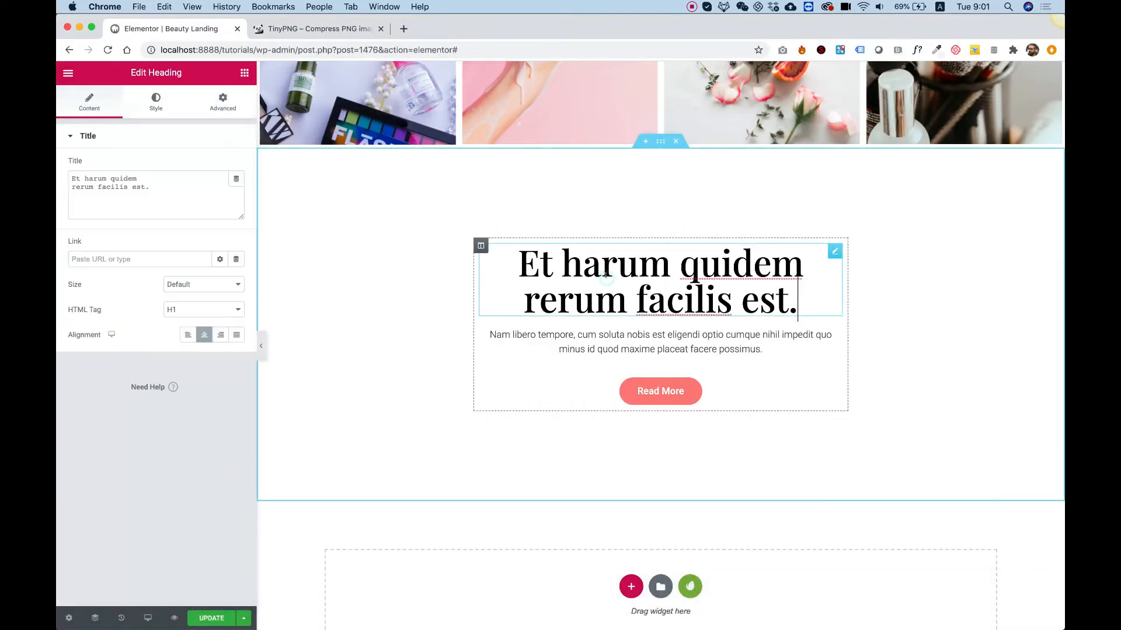
triple_click(97, 186)
key(super+v)
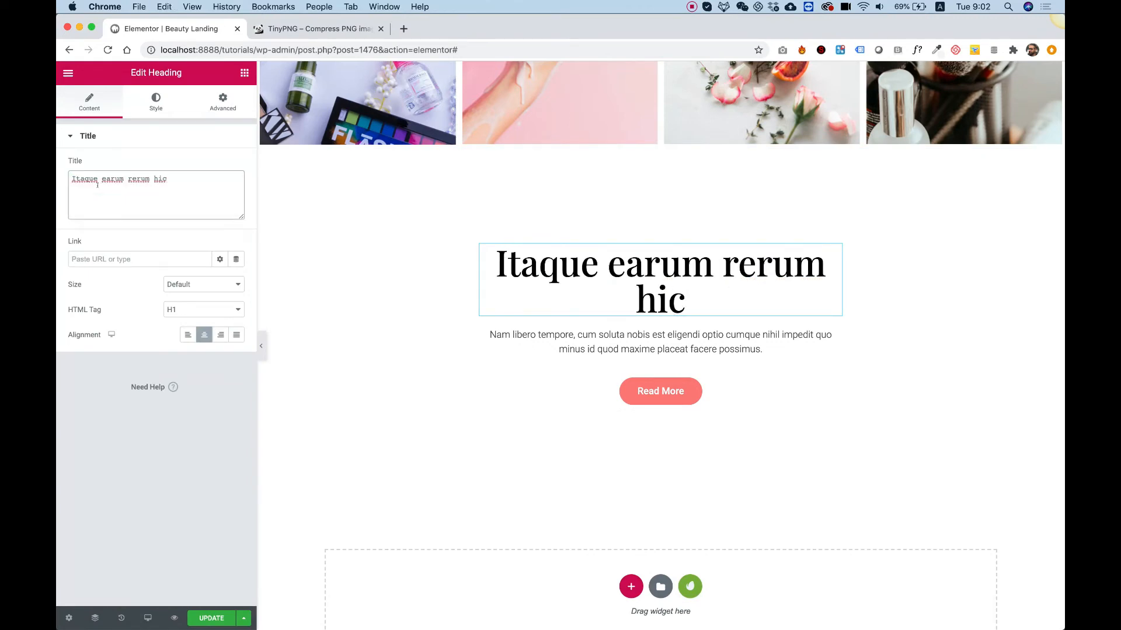
scroll(490, 281, up, 15)
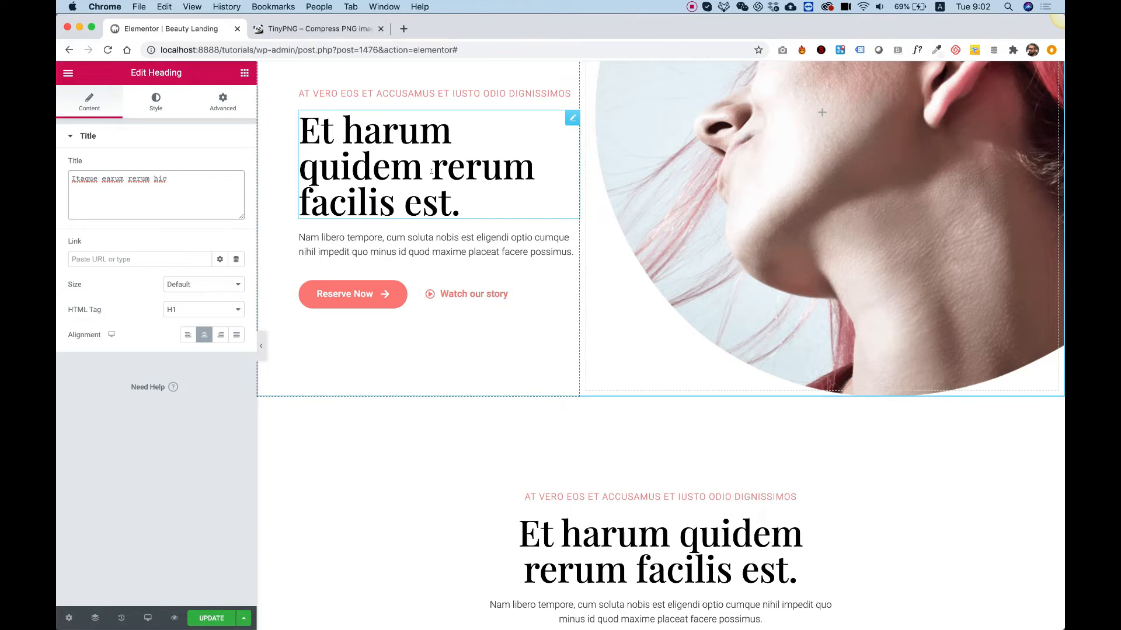
Set the HTML tag of the centered "Et harum quidem rerum facilis est." heading above the gallery to H2.
scroll(431, 171, down, 5)
click(657, 307)
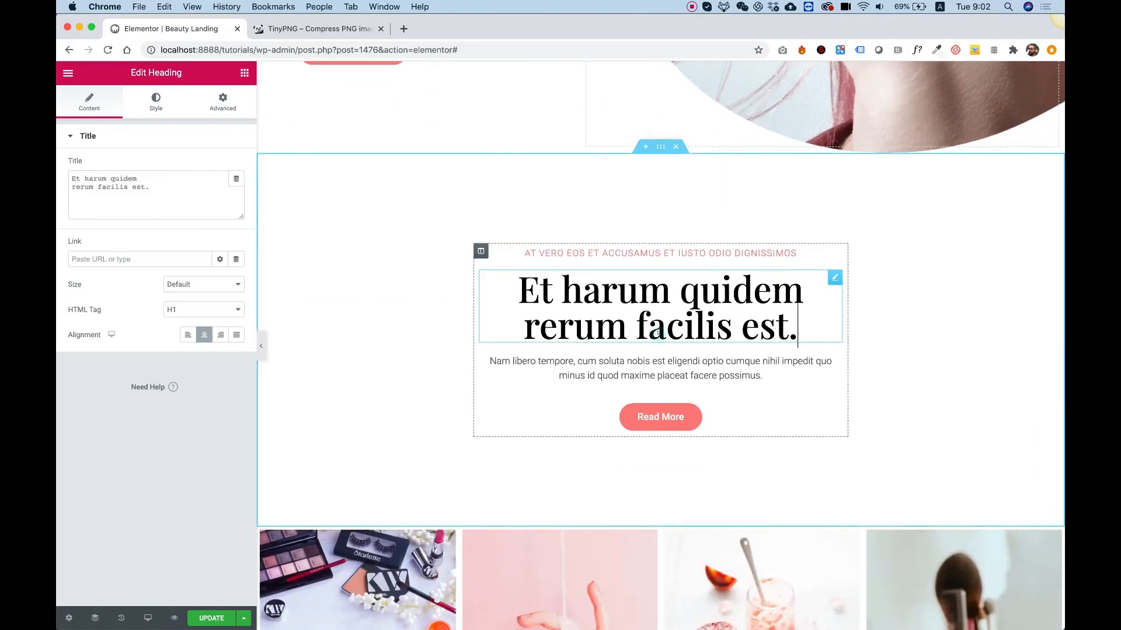
click(179, 313)
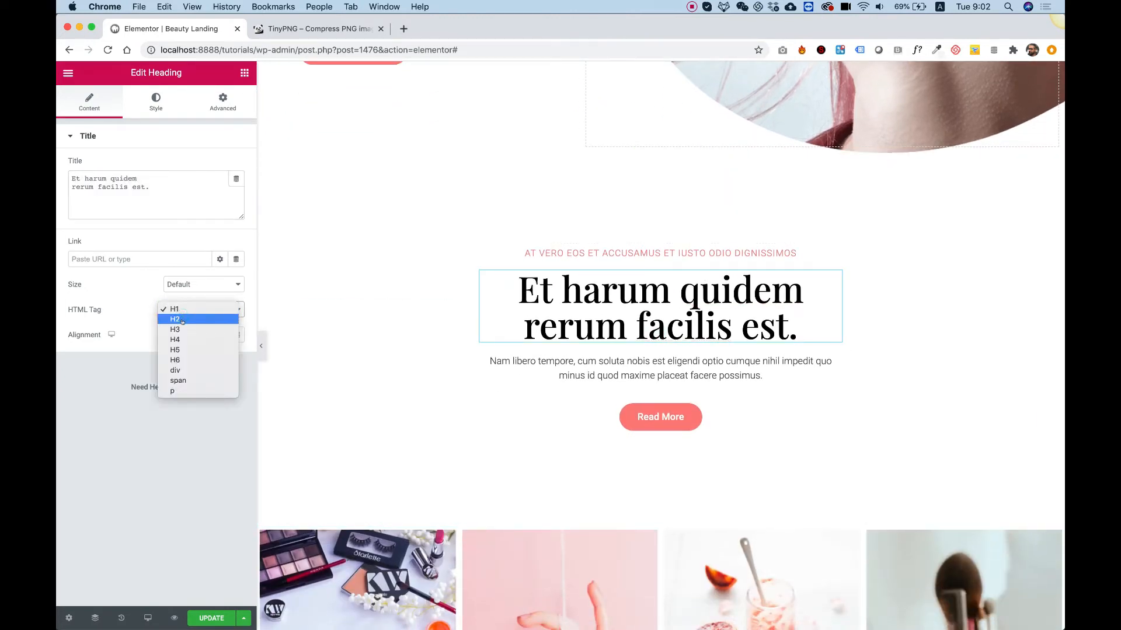
click(182, 320)
Set the HTML tag of the "Itaque earum rerum hic" heading below the gallery to H2.
scroll(693, 312, down, 8)
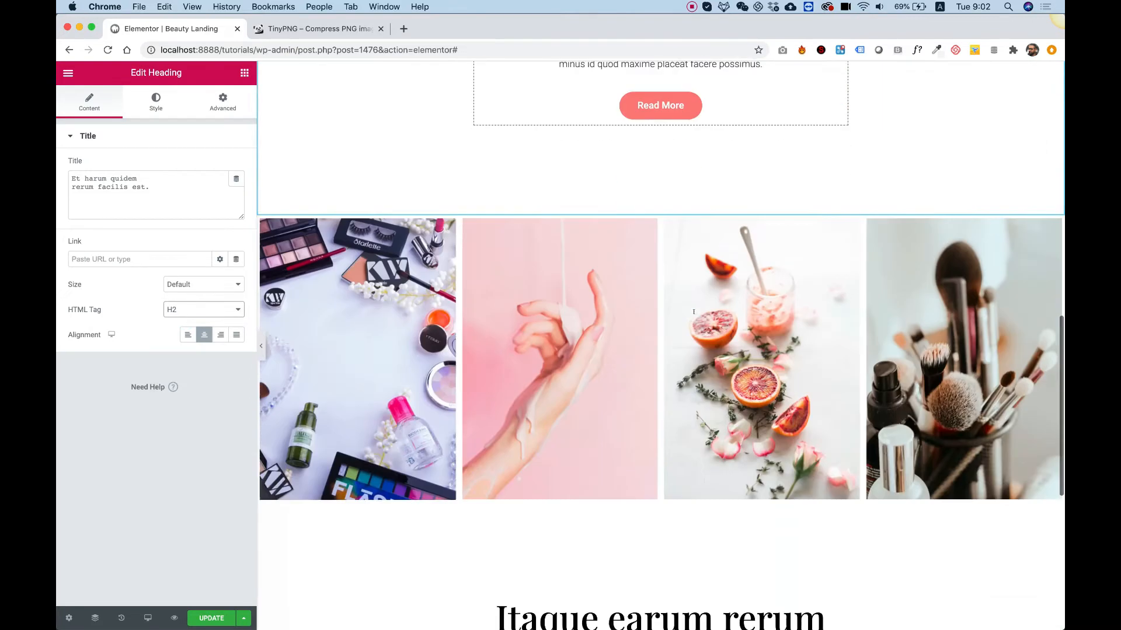
click(660, 484)
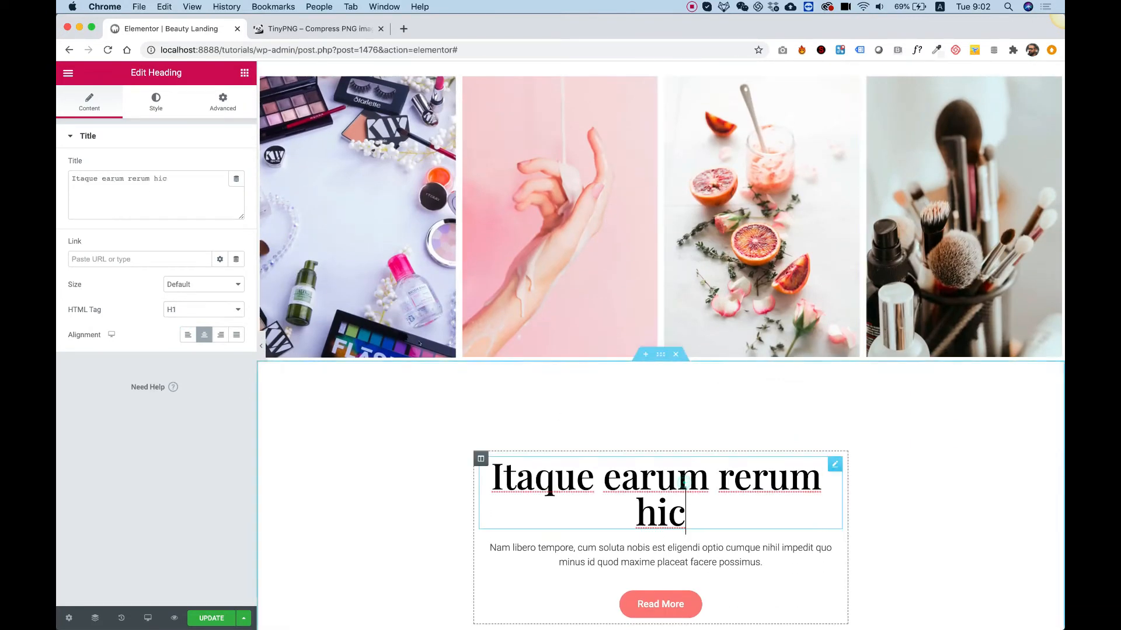
click(188, 309)
click(182, 320)
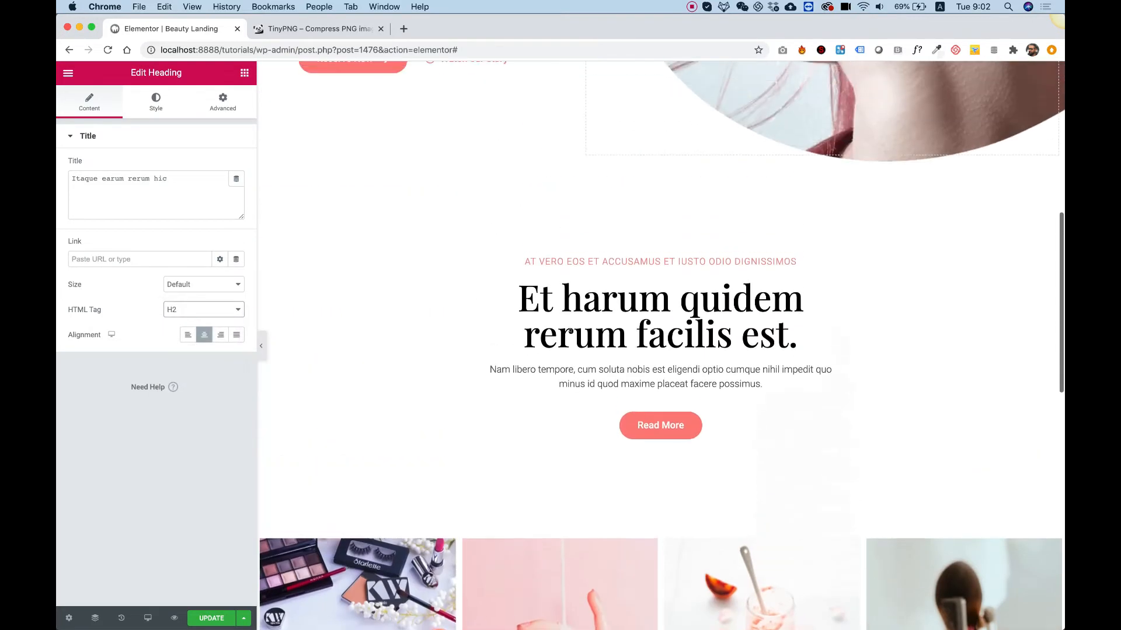
Reduce the typography size of the centered "Et harum quidem rerum facilis est." heading above the gallery to 42 px.
click(647, 319)
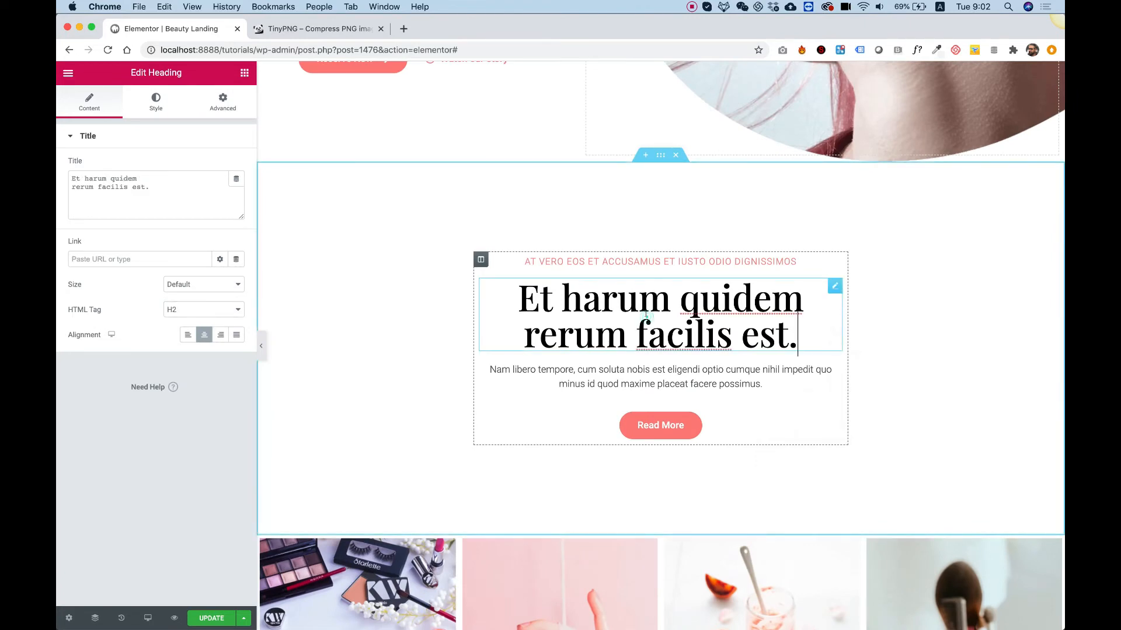
click(156, 103)
click(236, 191)
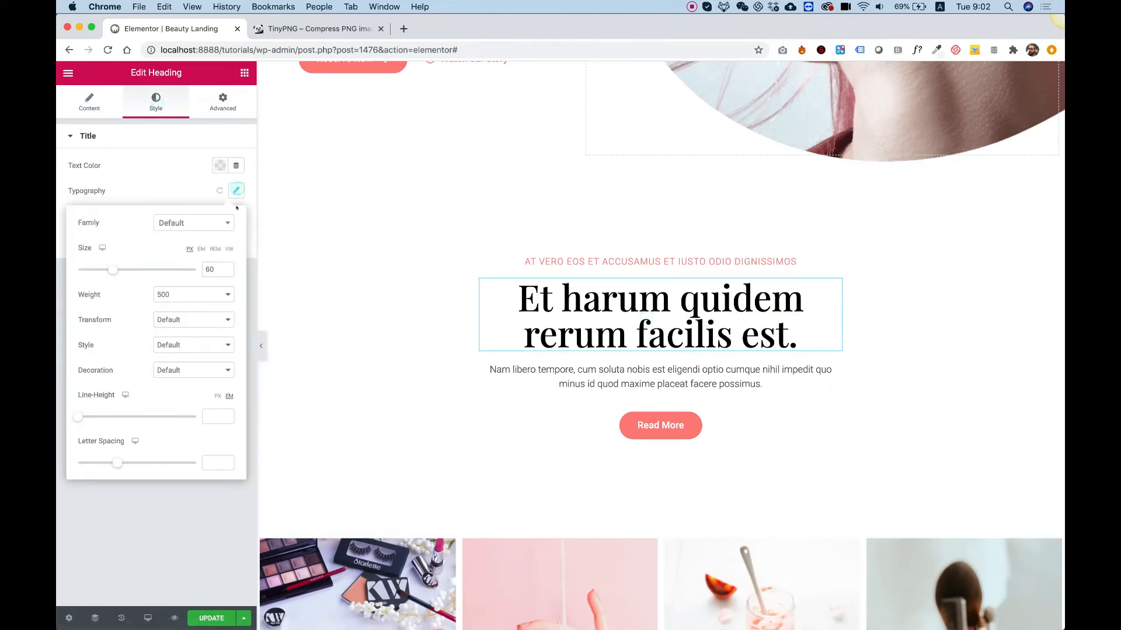
double_click(211, 269)
text(50)
scroll(377, 279, up, 5)
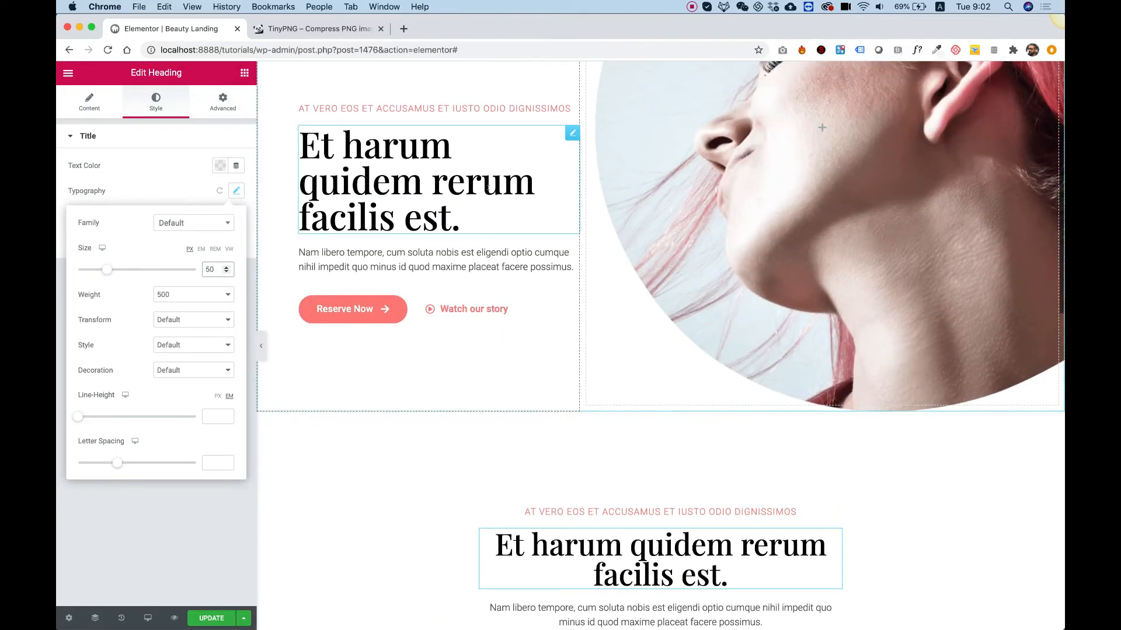
key(Down)
key(Down)
key(Down)
key(Down)
key(Down)
key(Down)
key(Down)
key(Down)
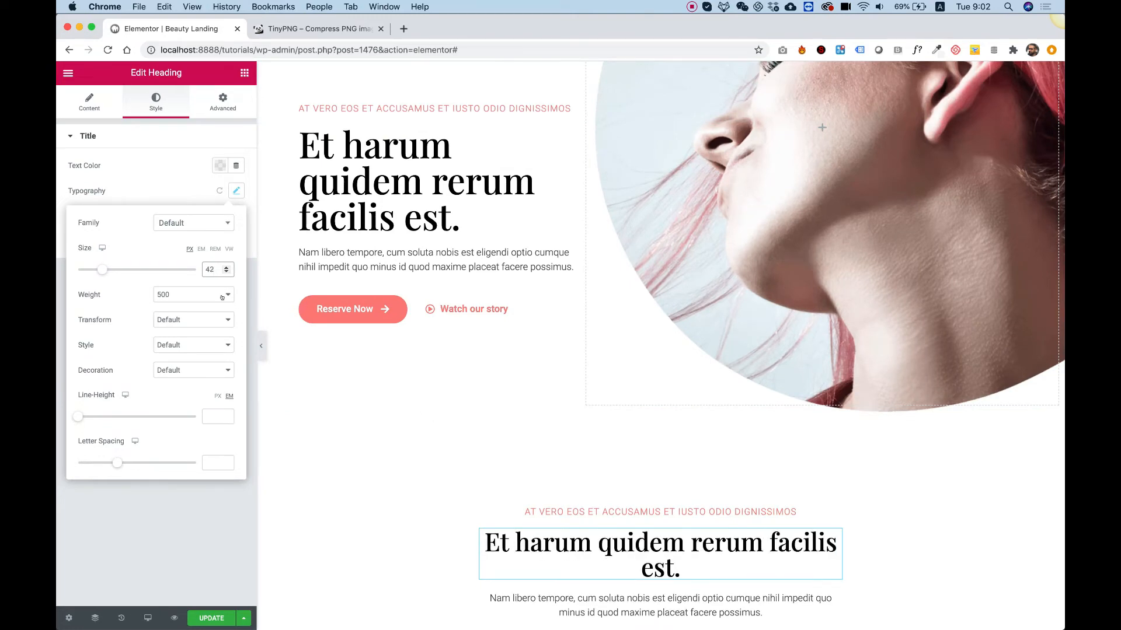
Widen the boxed content of the centered section above the gallery to 710 so its heading fits on one line.
scroll(383, 335, down, 5)
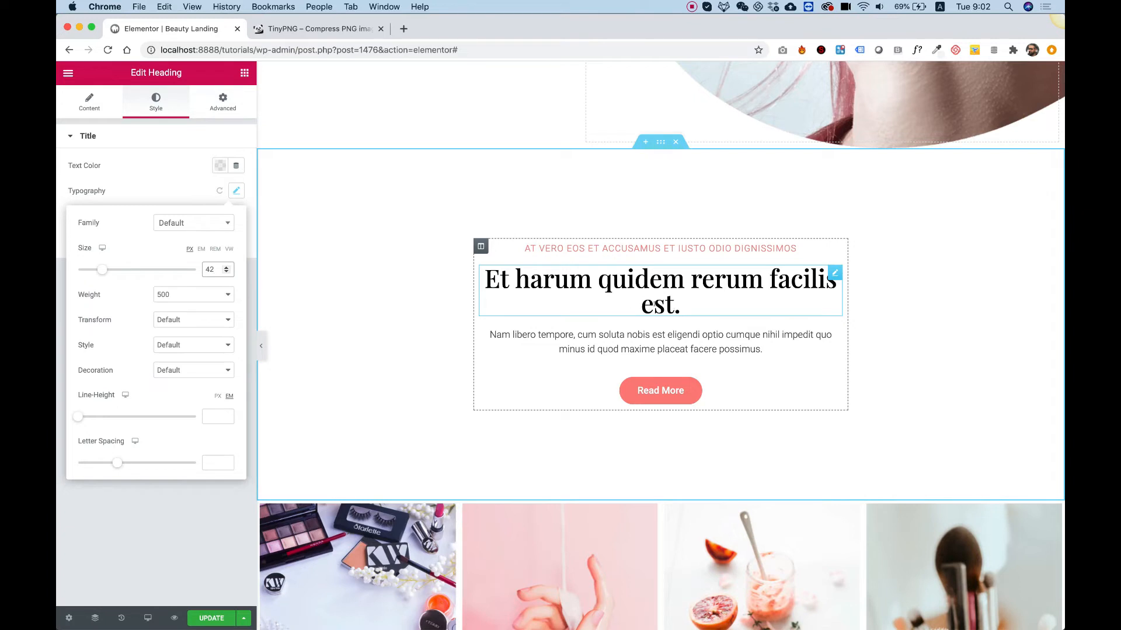
click(688, 309)
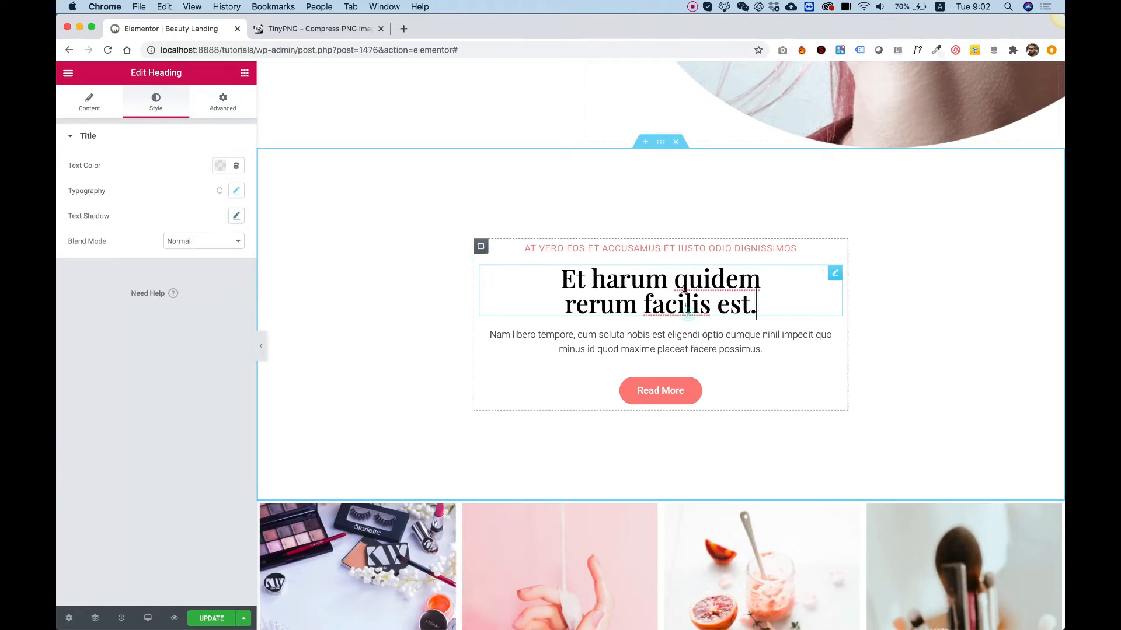
click(924, 294)
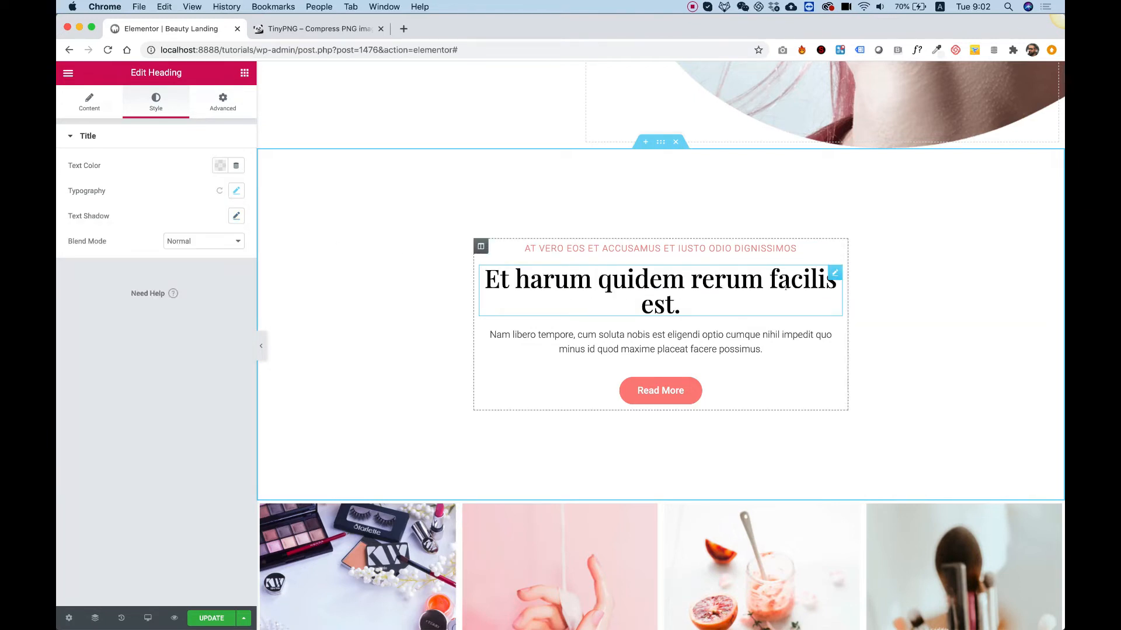
right_click(370, 292)
click(401, 303)
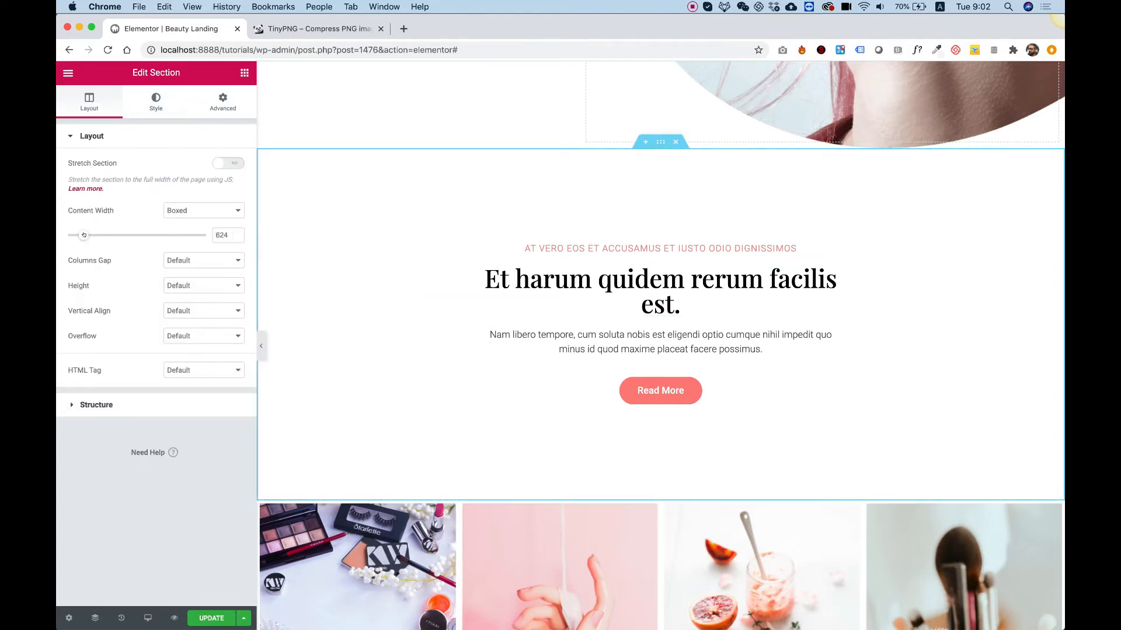
drag(83, 235, 93, 234)
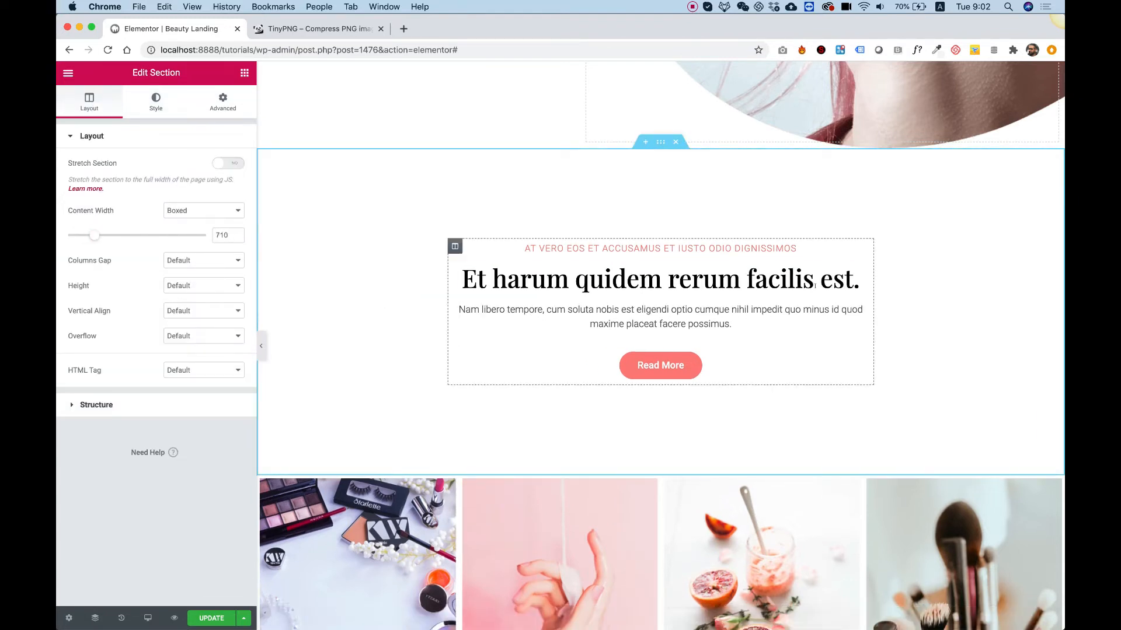
scroll(783, 279, down, 8)
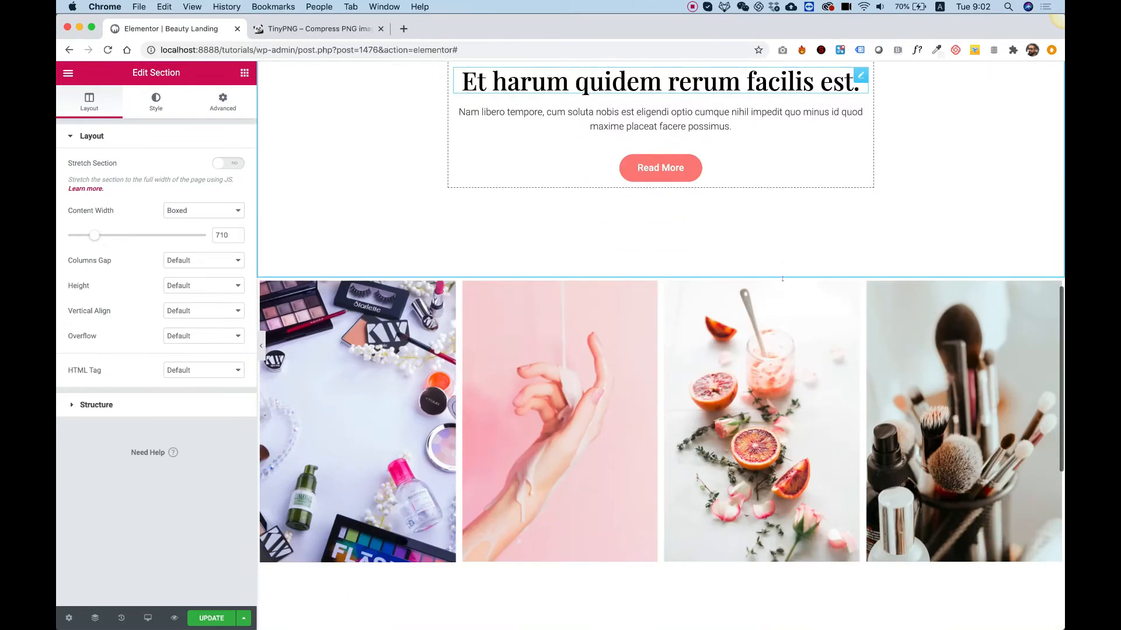
Copy the heading above the gallery and paste its style onto the "Itaque earum rerum hic" heading.
scroll(759, 289, up, 8)
right_click(714, 300)
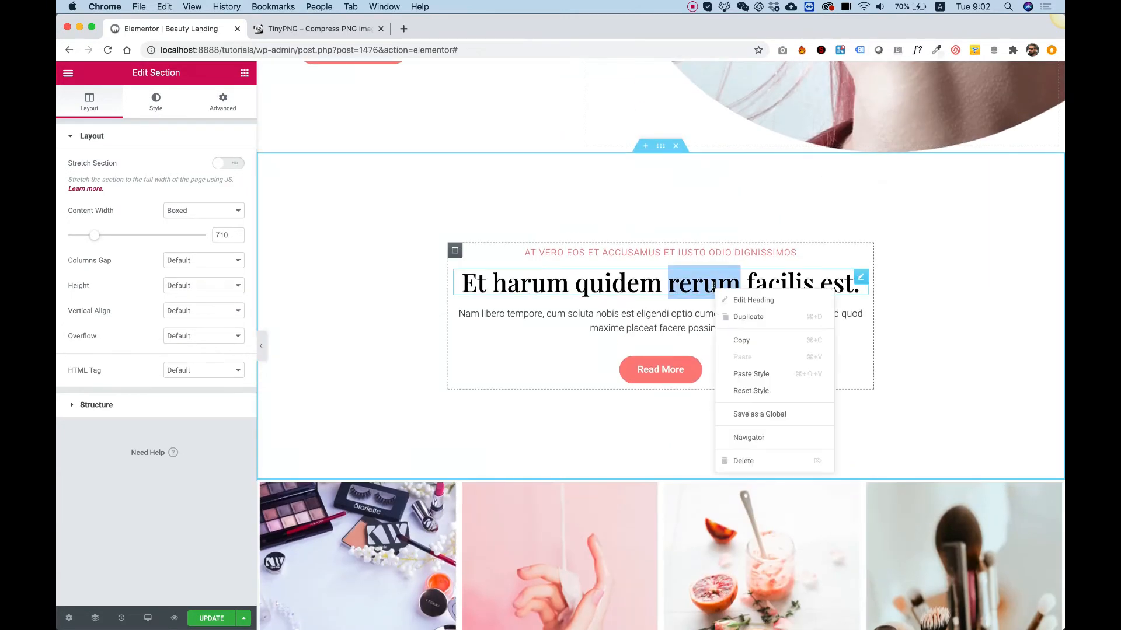
click(764, 342)
scroll(763, 342, down, 2)
scroll(763, 342, down, 10)
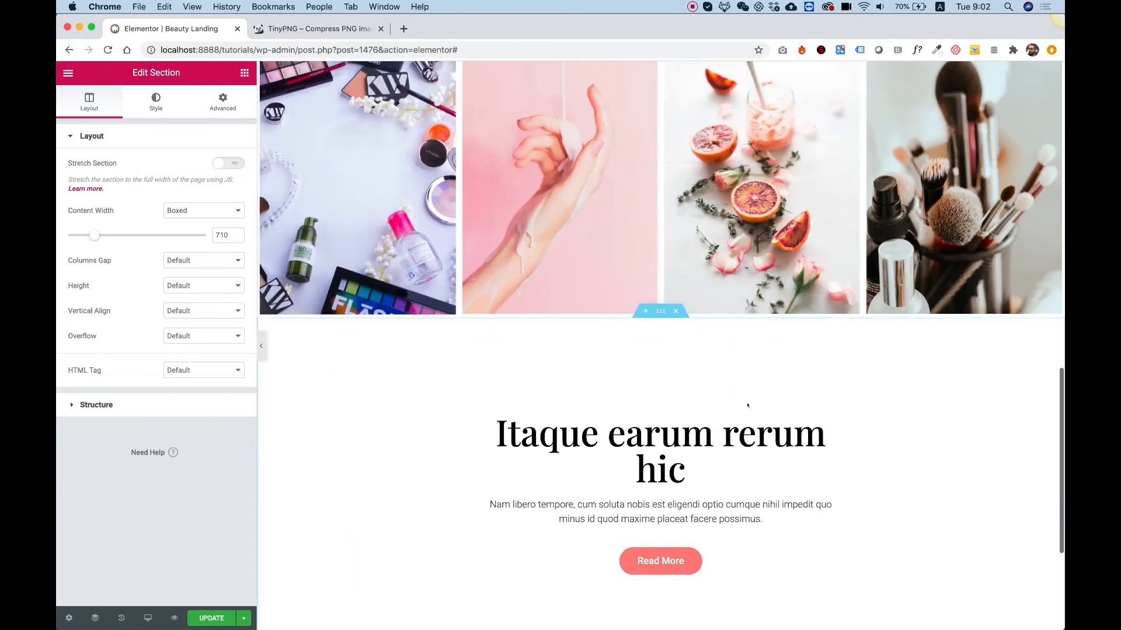
right_click(686, 448)
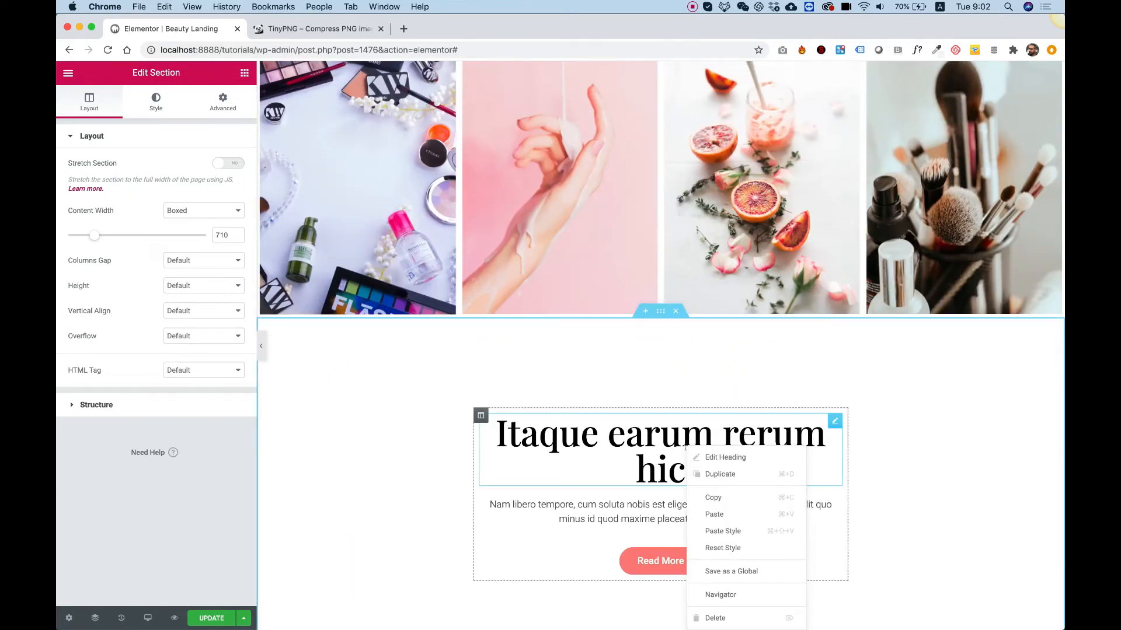
click(725, 529)
scroll(727, 529, up, 4)
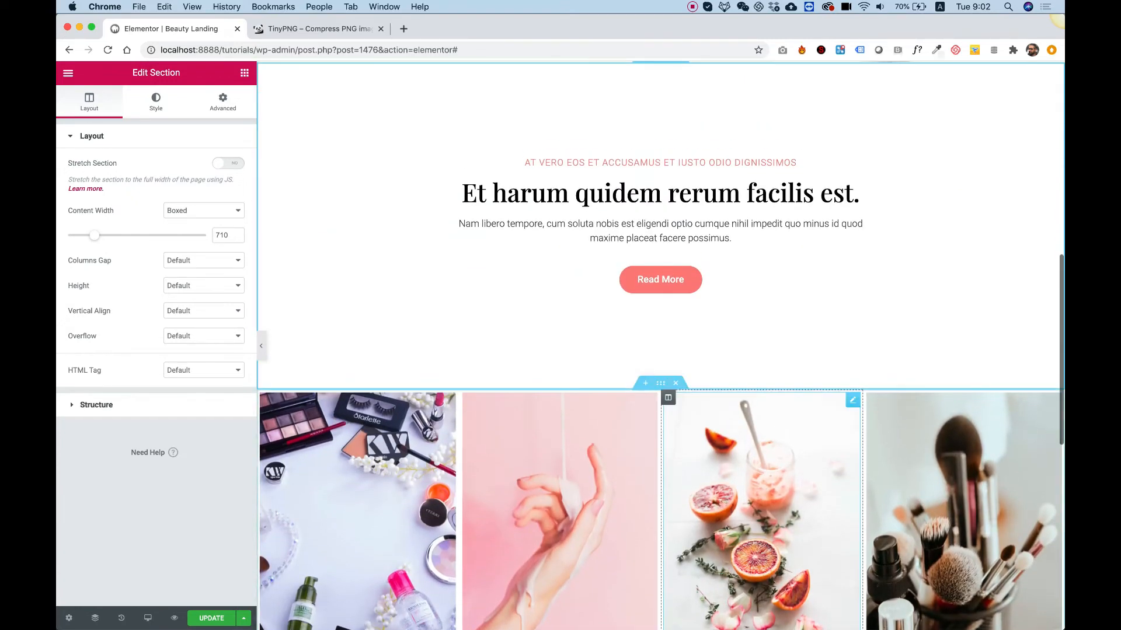
Delete the Read More button from the "Itaque earum rerum hic" section.
scroll(726, 528, down, 7)
scroll(726, 529, down, 3)
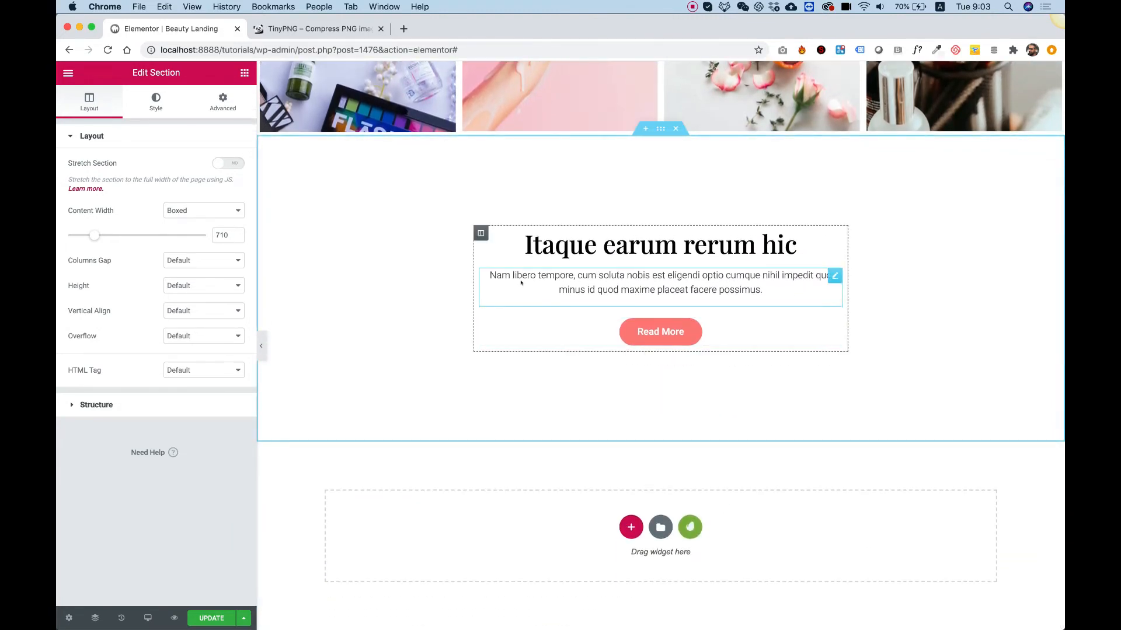
right_click(711, 341)
click(742, 512)
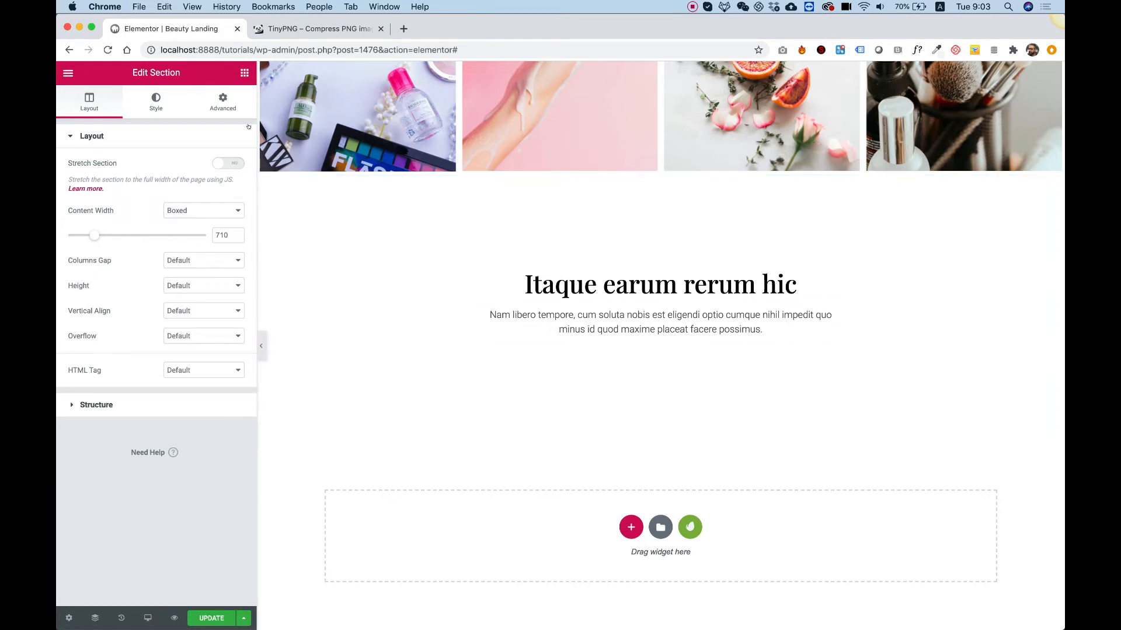
Add an Inner Section beneath the "Itaque earum rerum hic" paragraph and duplicate its first column to make three columns.
click(244, 73)
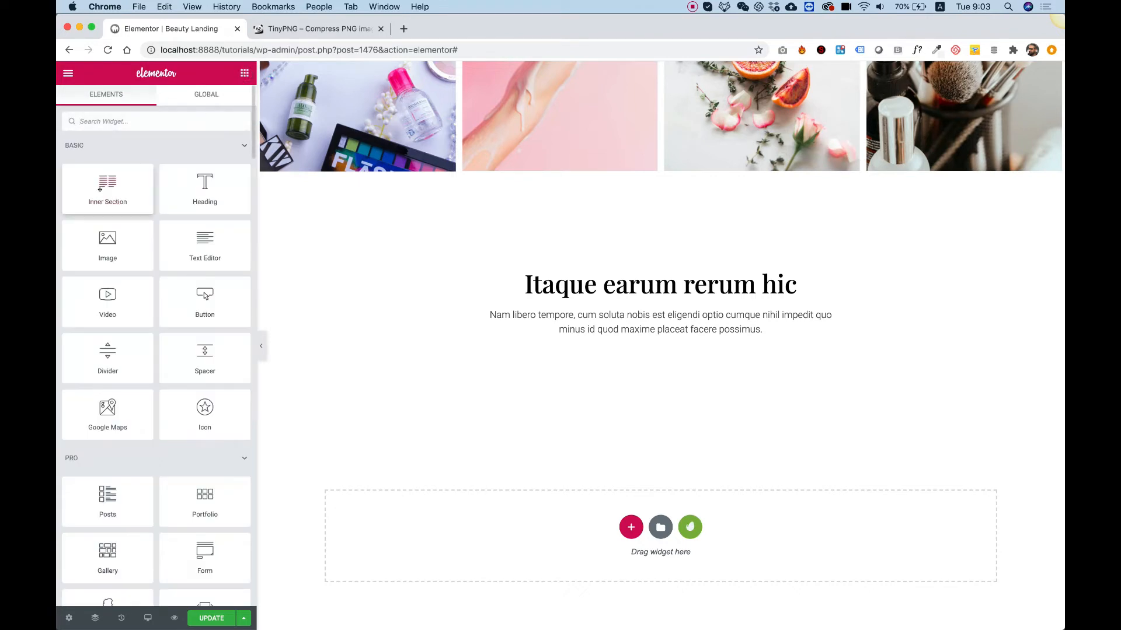
drag(108, 187, 584, 333)
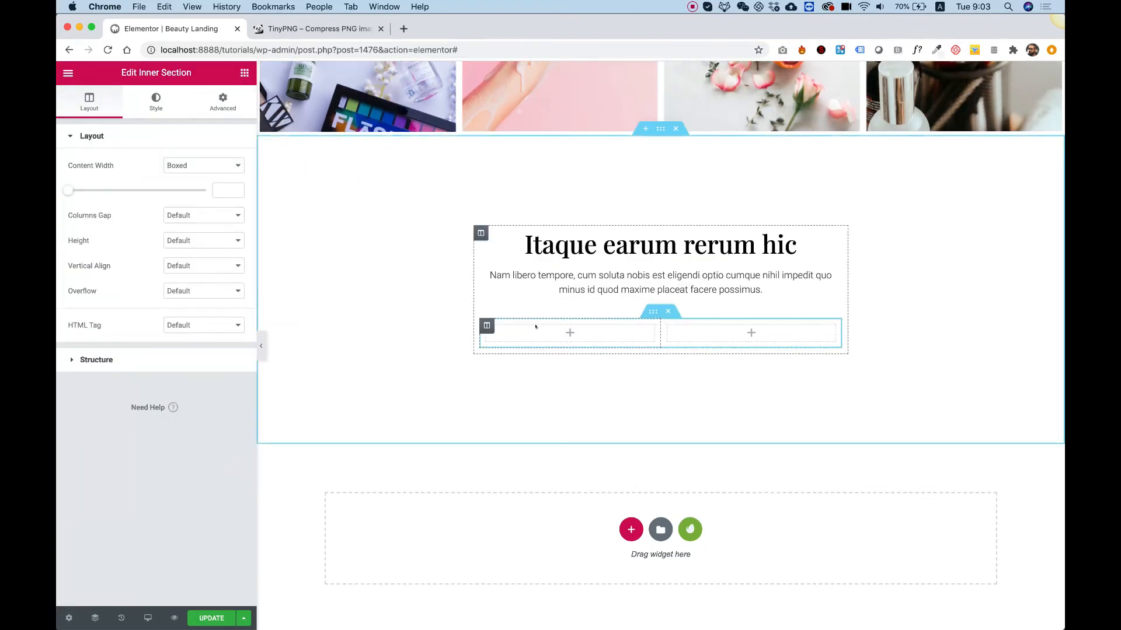
right_click(487, 326)
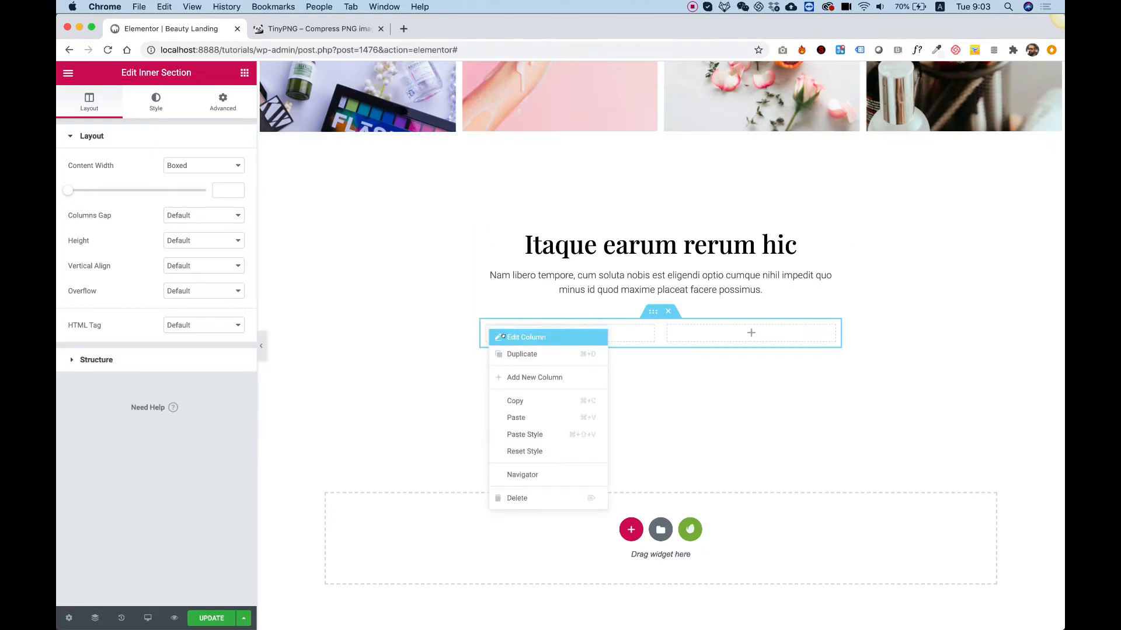
click(514, 354)
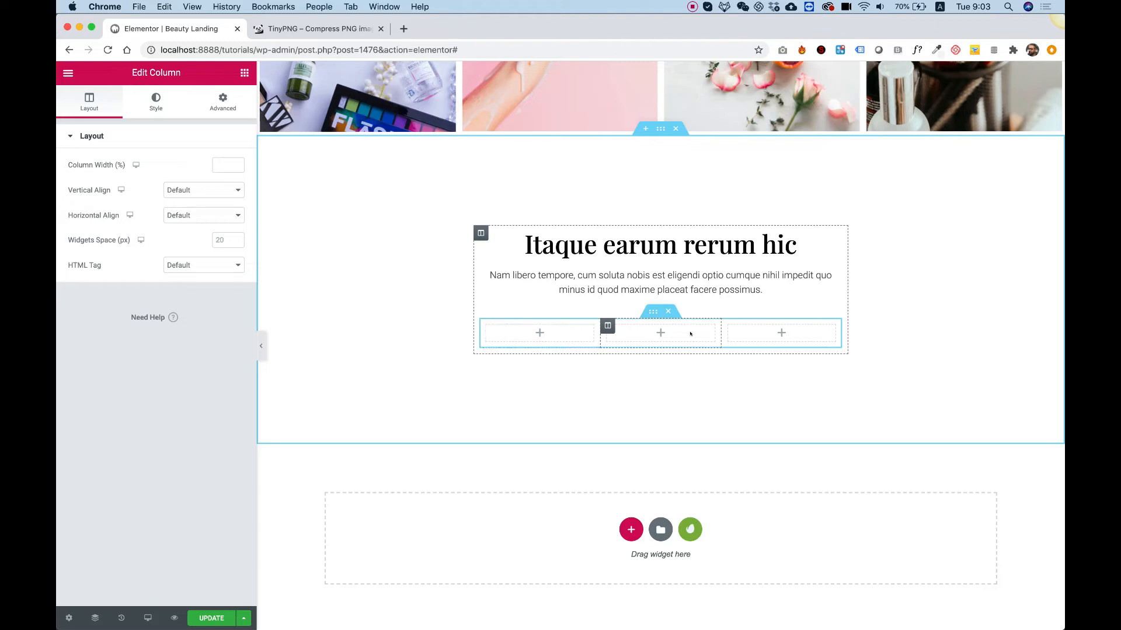
Clear the custom content width of the "Itaque earum rerum hic" section so it uses the default boxed width.
right_click(322, 263)
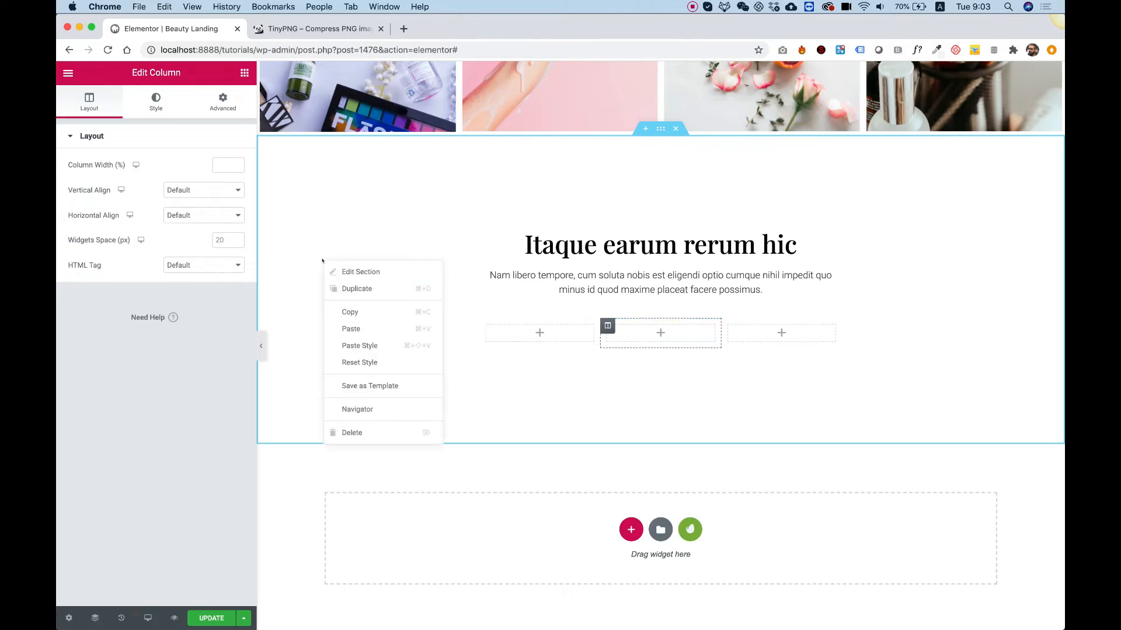
click(342, 271)
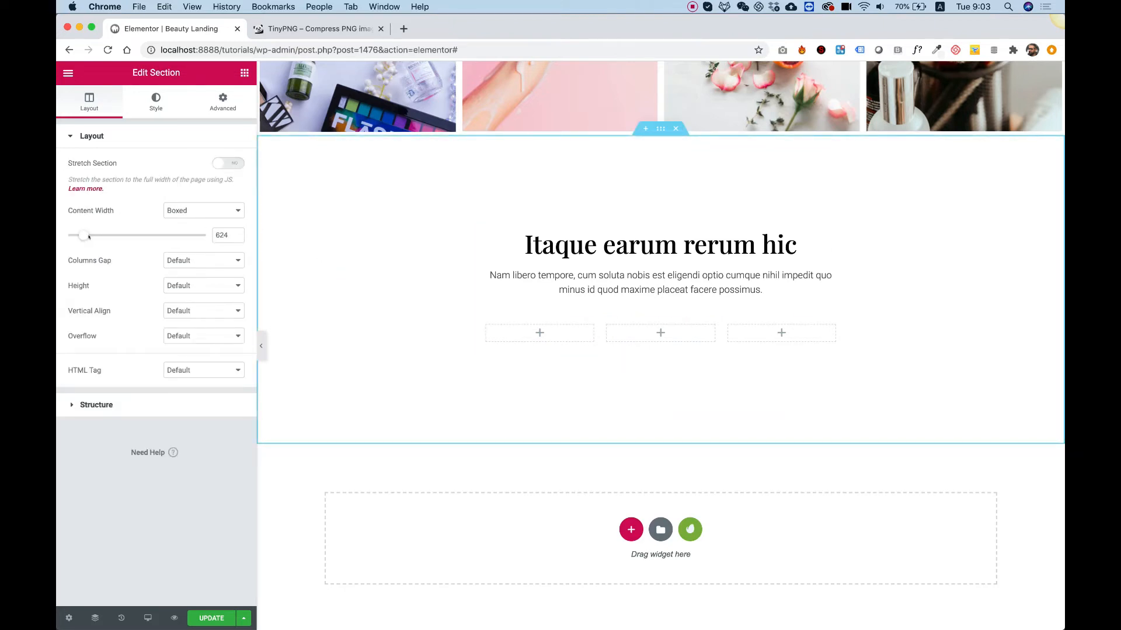
drag(82, 236, 182, 241)
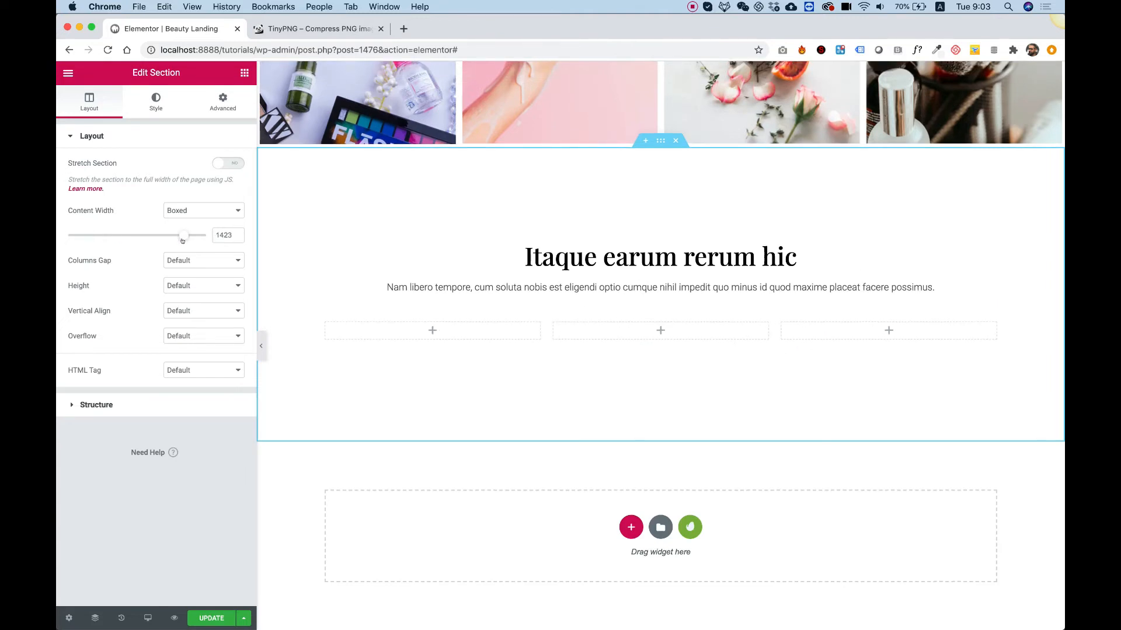
double_click(223, 236)
key(BackSpace)
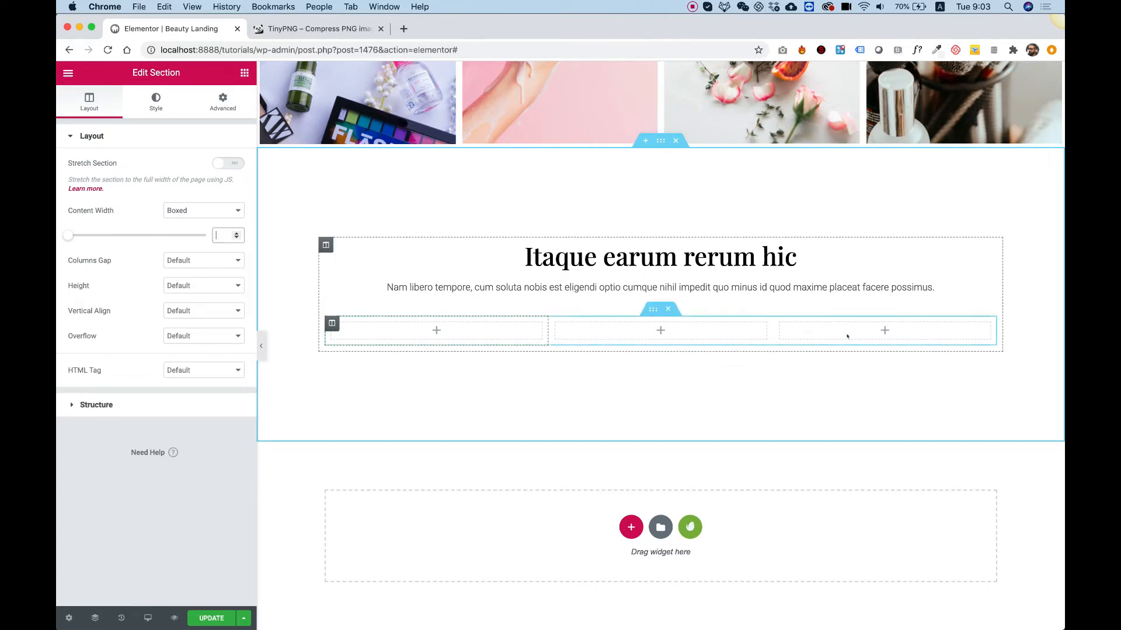
Add an Image Box widget to the first column of the features inner section.
click(244, 73)
scroll(117, 411, down, 15)
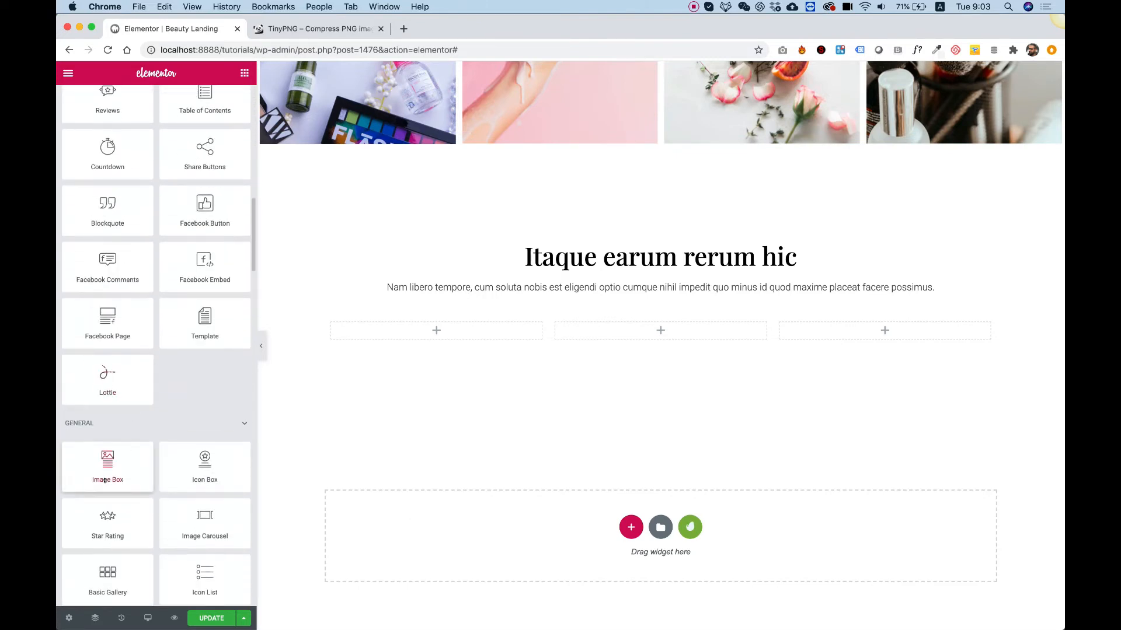
drag(107, 469, 469, 331)
scroll(469, 331, down, 2)
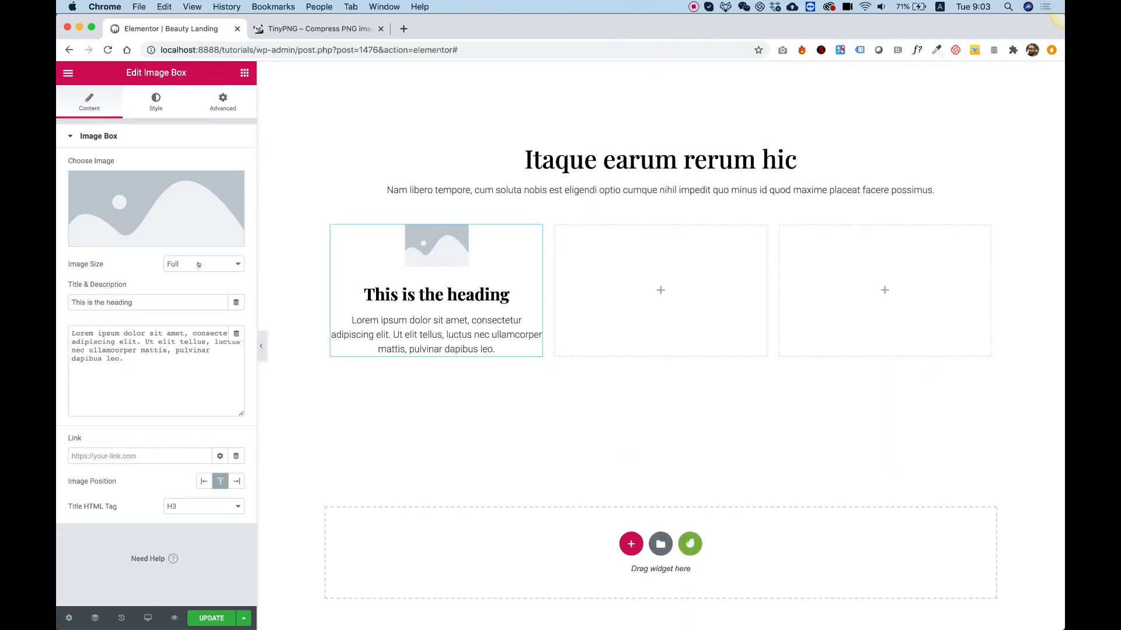
Keep the image box's image size at Full and set its image width to 100%.
click(177, 265)
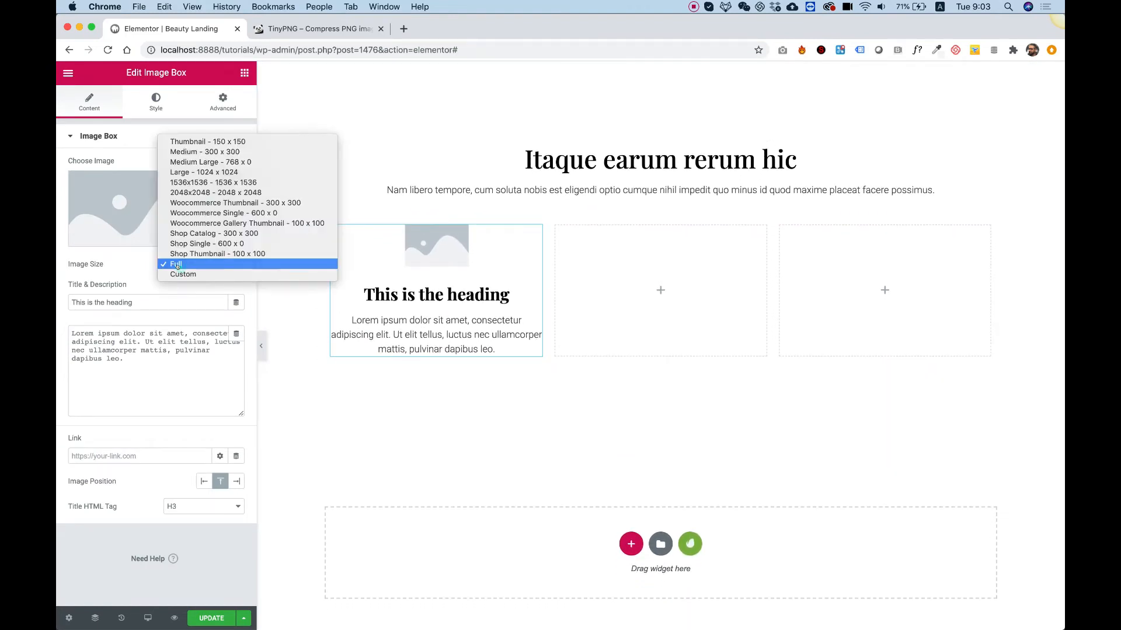
click(178, 266)
click(149, 100)
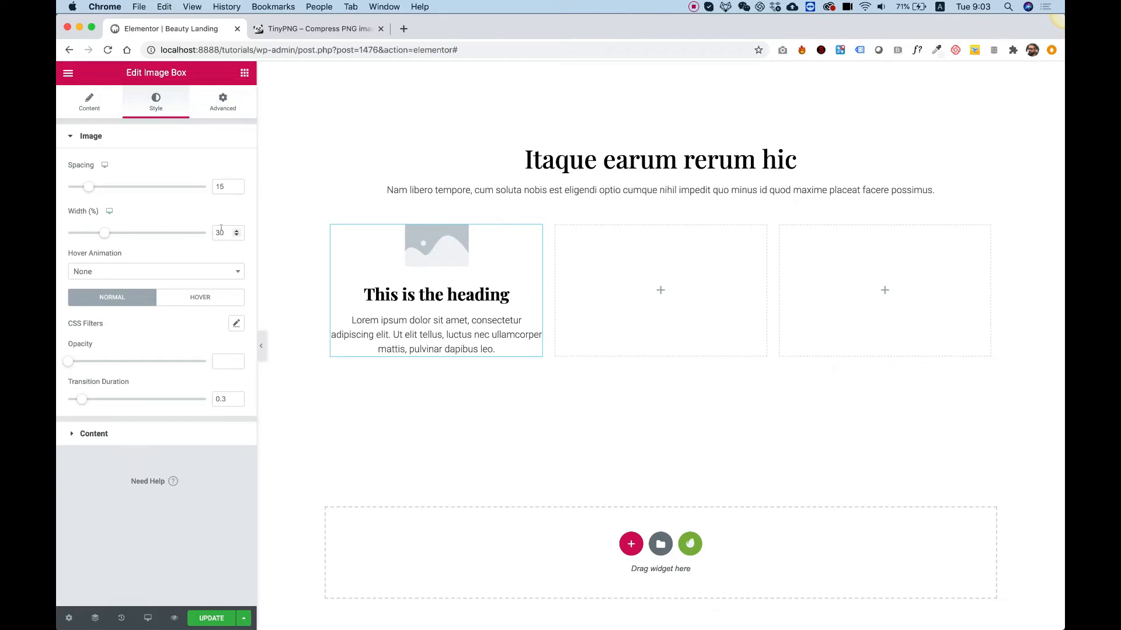
drag(103, 234, 206, 233)
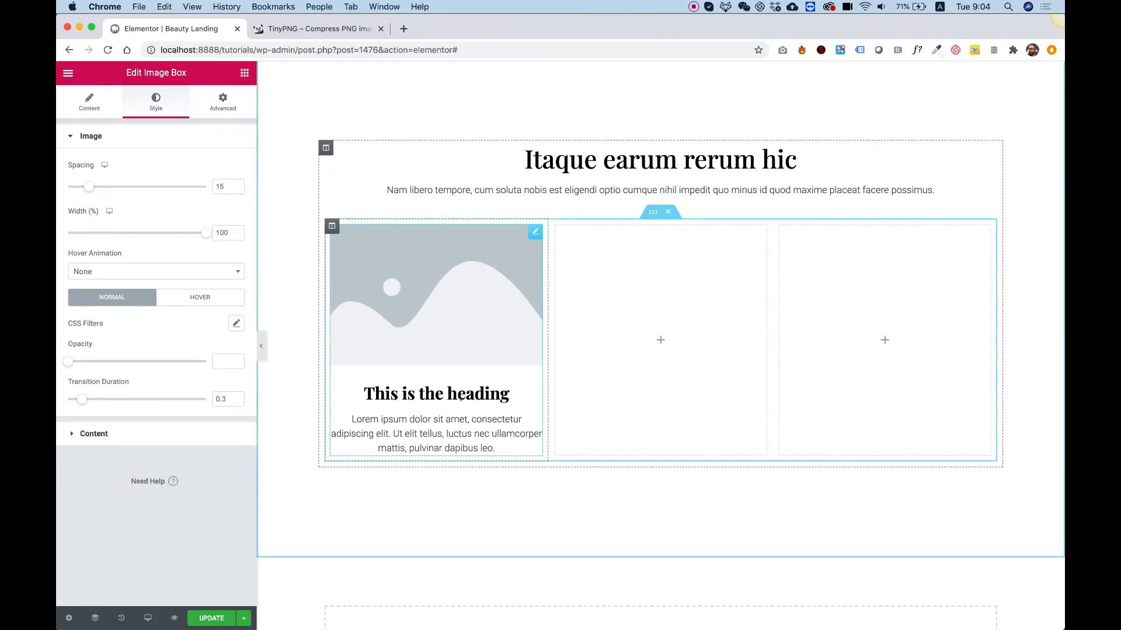
scroll(461, 399, up, 5)
scroll(460, 400, up, 6)
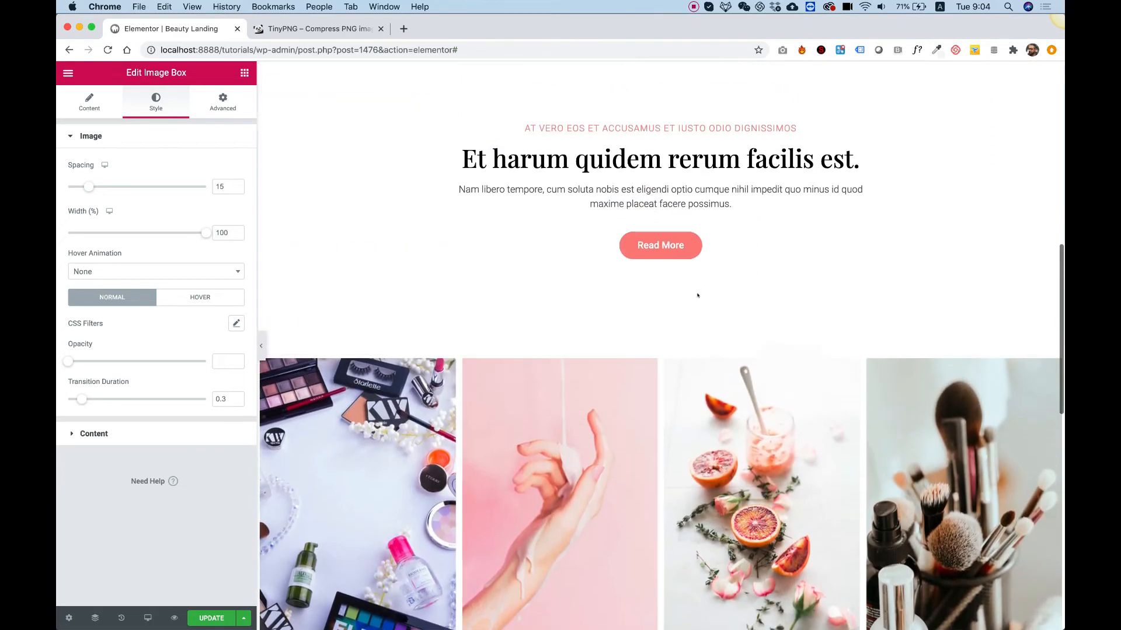
Copy the Read More button from the "Et harum quidem rerum facilis est." section and paste it beneath the image box in the first features column.
right_click(706, 248)
click(732, 300)
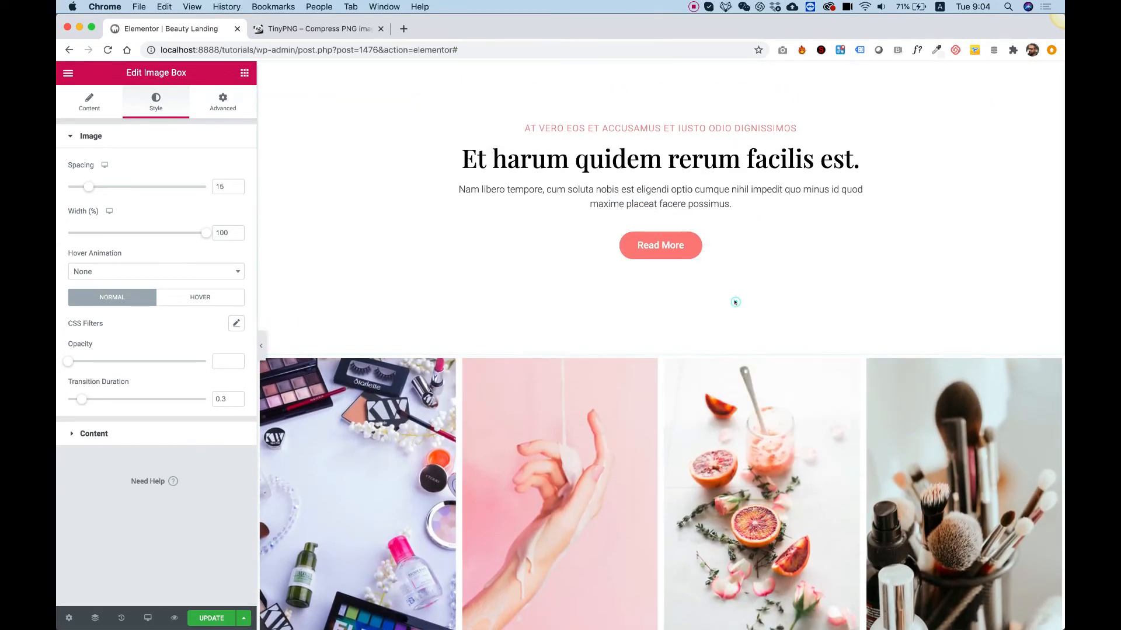
scroll(732, 302, down, 9)
right_click(453, 495)
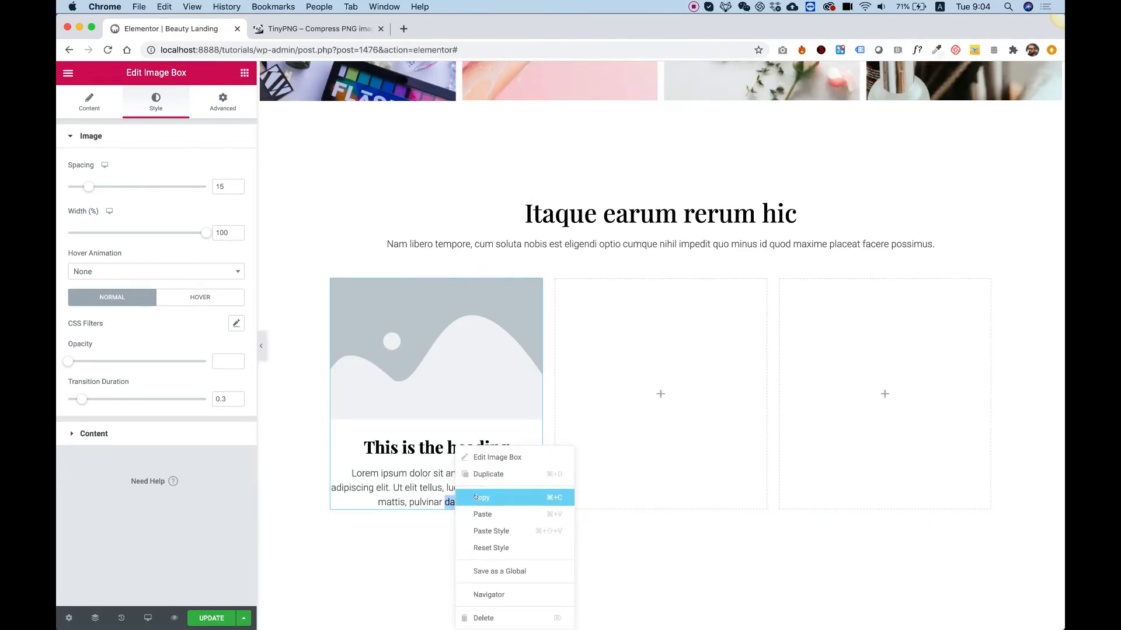
click(483, 514)
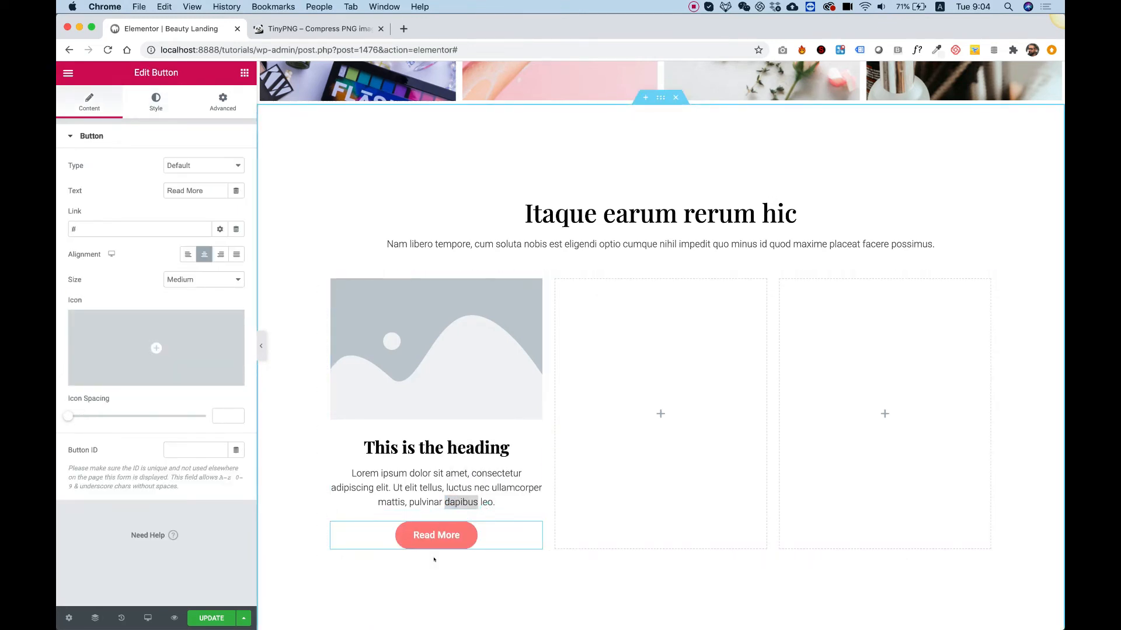
Upload bfeature1.png, bfeature2.png and bfeature3.png to the media library and insert bfeature1.png as the first image box's picture.
click(424, 339)
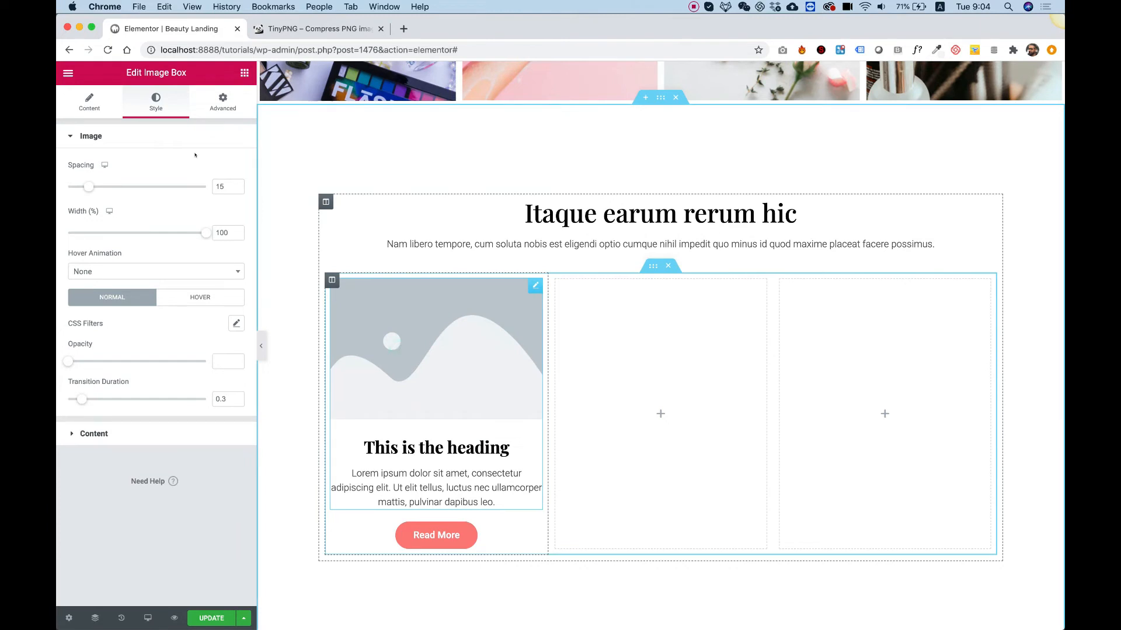
click(89, 102)
click(136, 187)
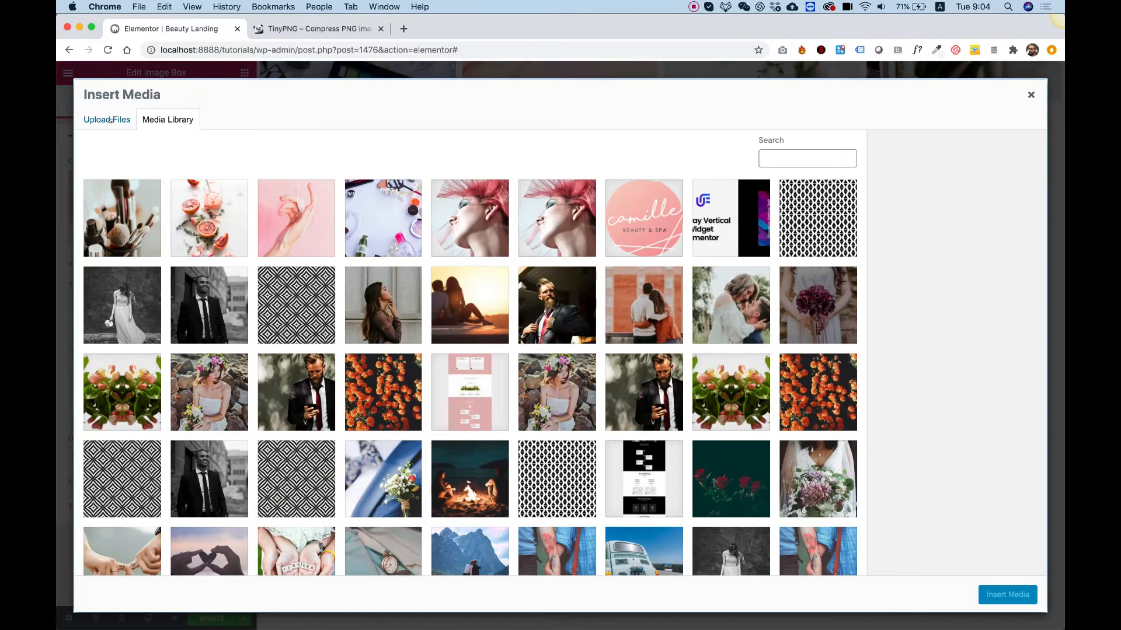
click(110, 120)
click(532, 316)
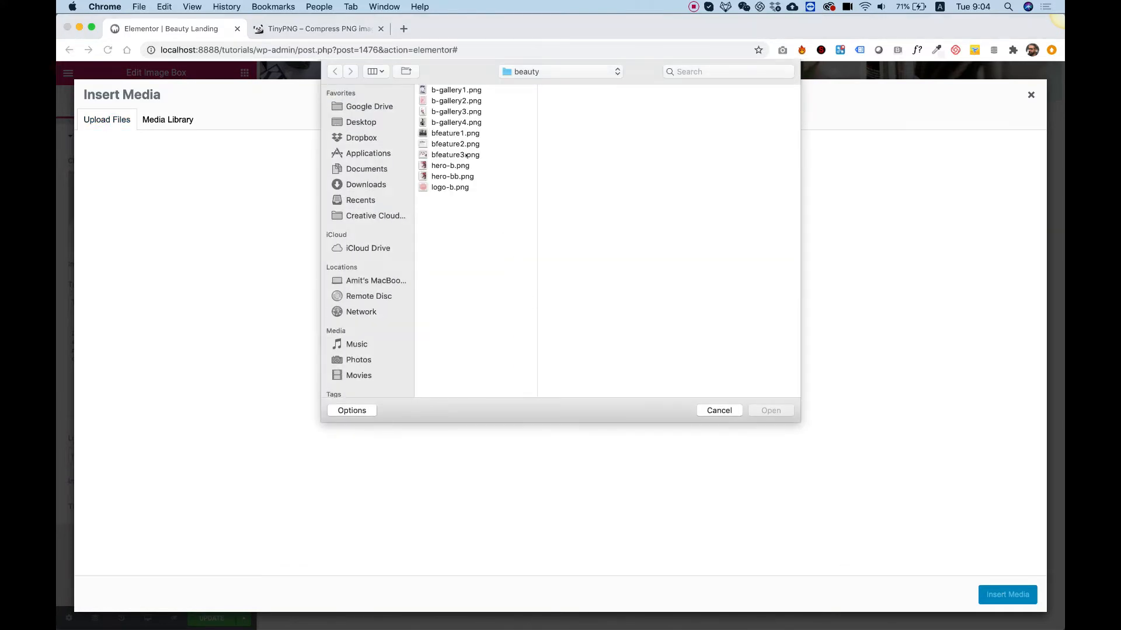
click(466, 156)
shift+click(457, 134)
key(Return)
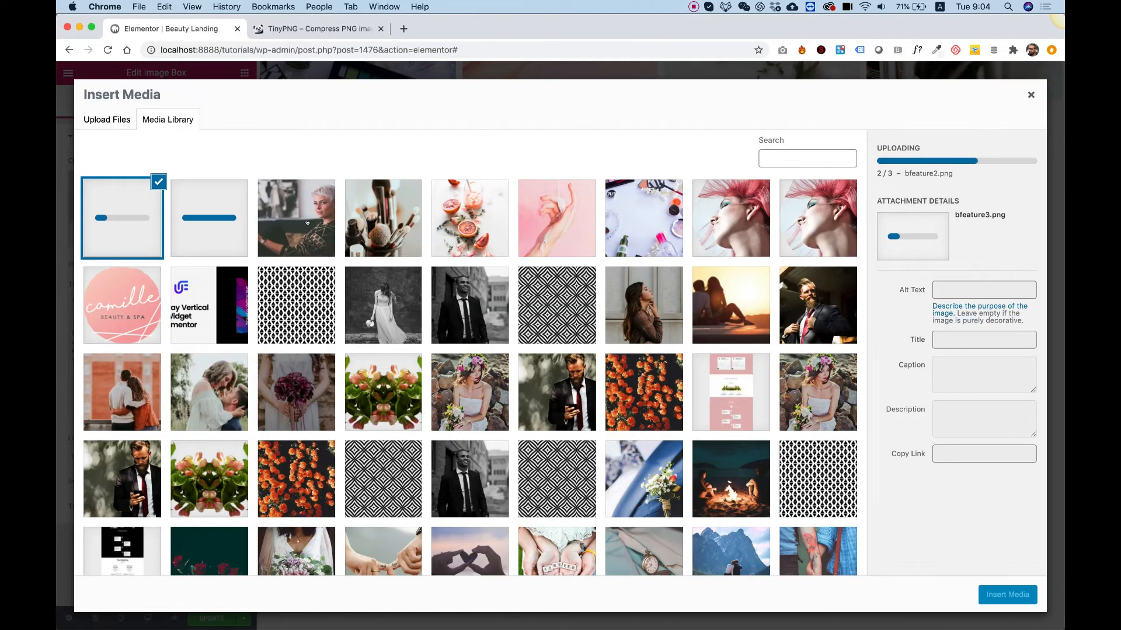
click(1018, 593)
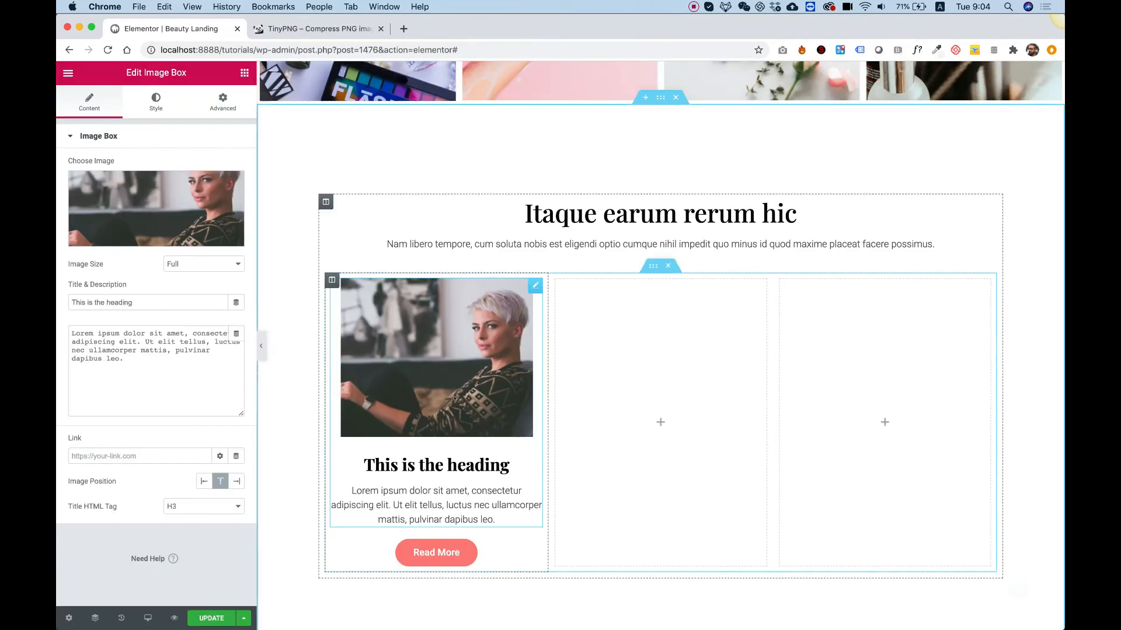
Clear the image spacing value of the first column's image box.
scroll(431, 272, down, 3)
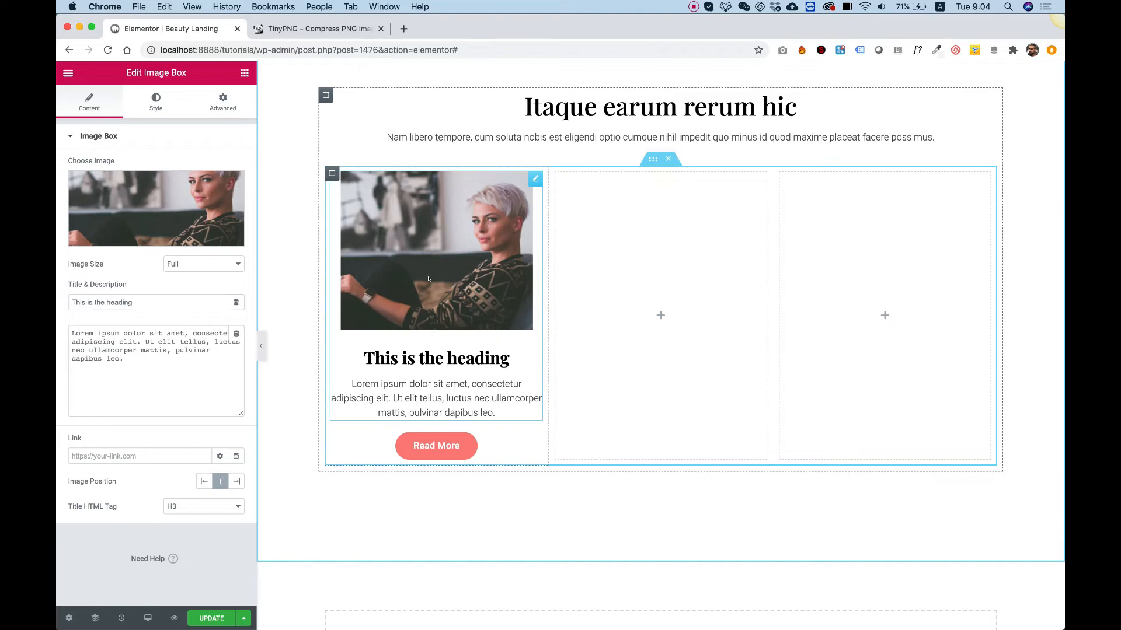
click(142, 108)
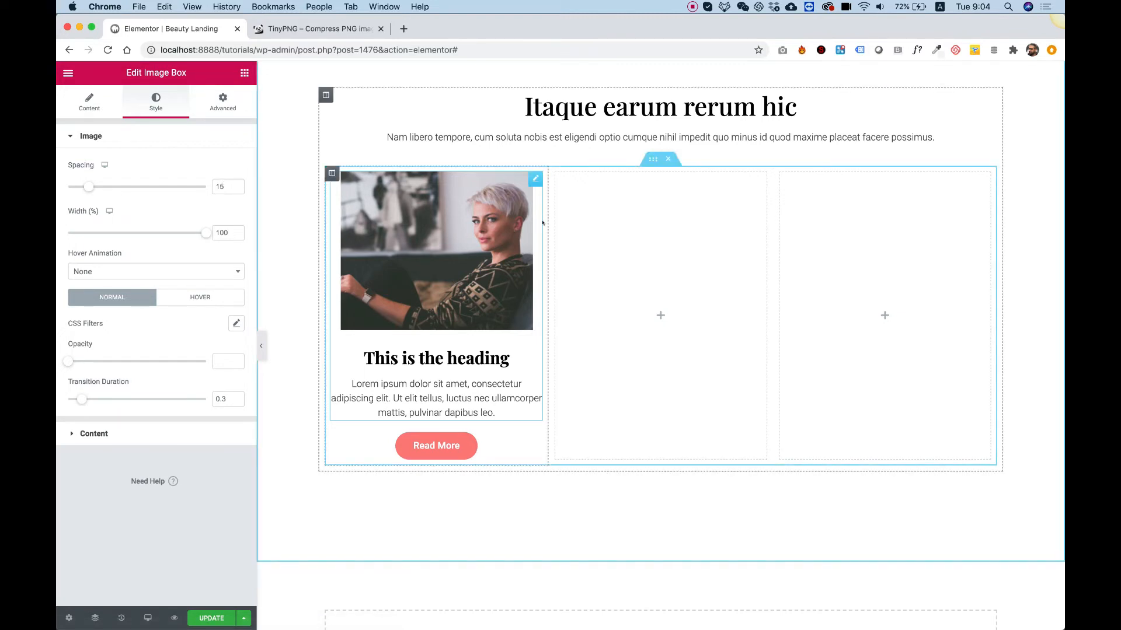
double_click(225, 186)
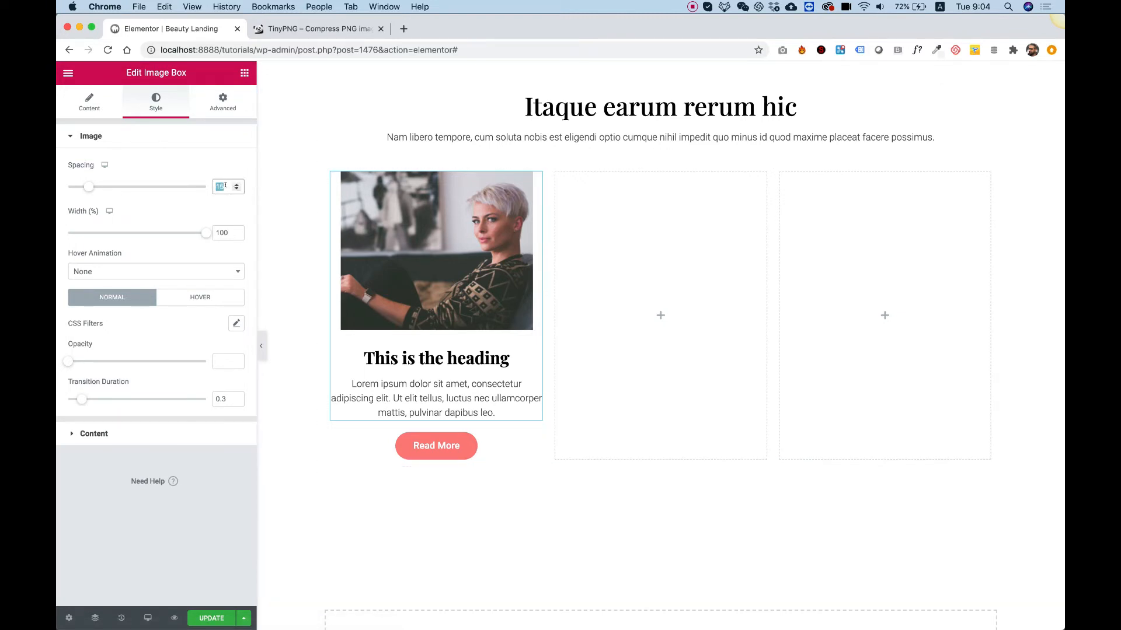
key(BackSpace)
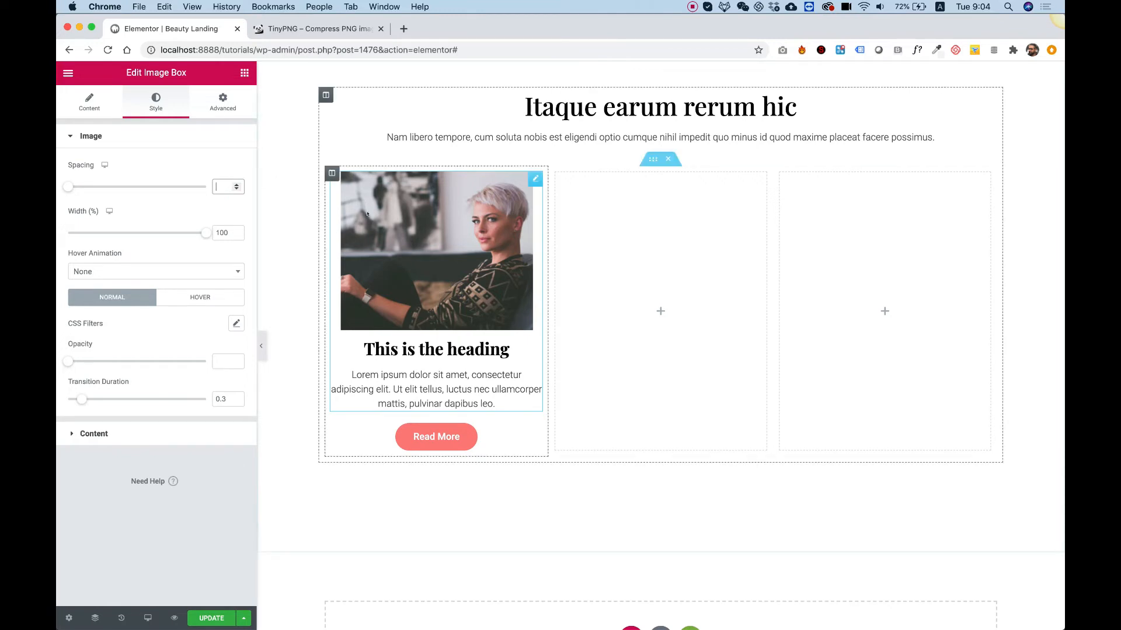
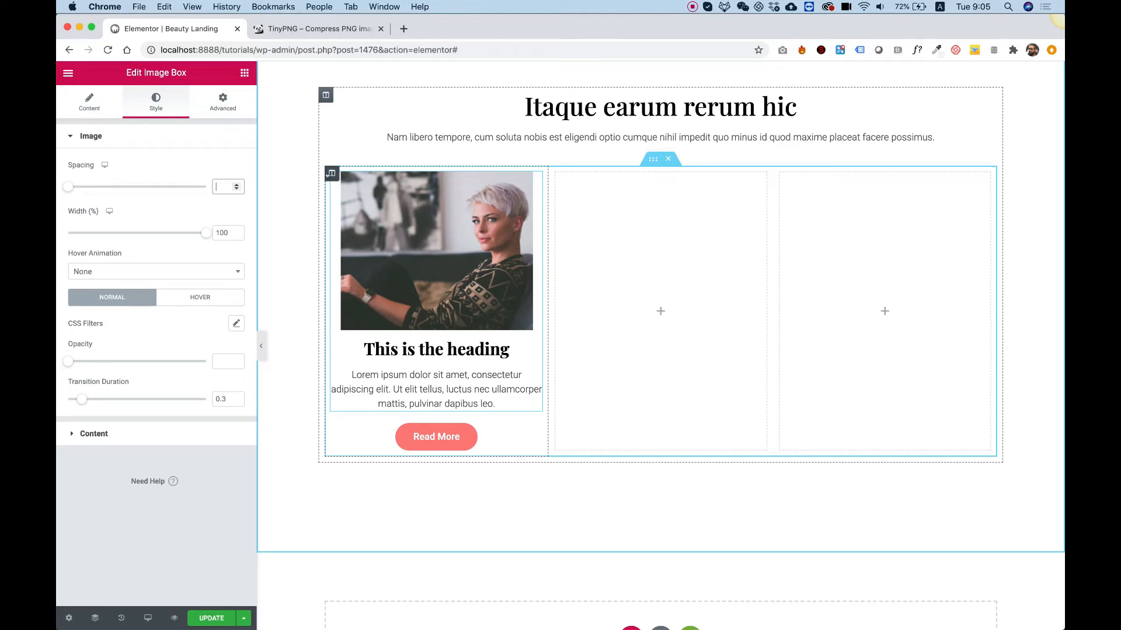
Duplicate the filled first column of the features inner section twice to get three matching columns.
right_click(328, 173)
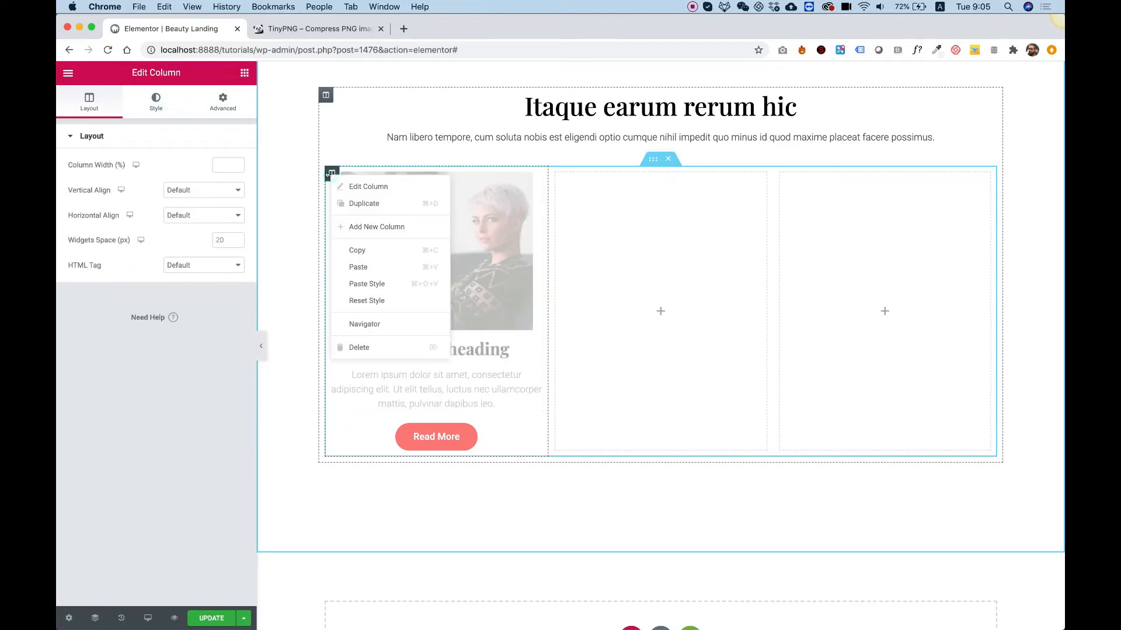
click(365, 203)
right_click(499, 173)
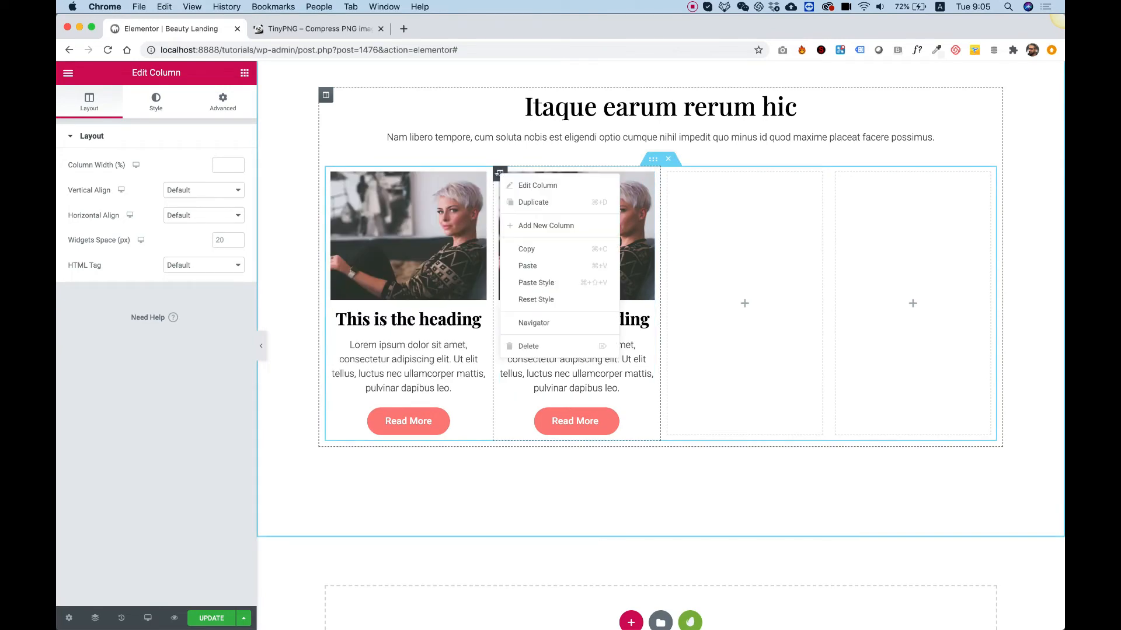
click(529, 202)
Delete the two empty columns at the end of the features inner section.
right_click(733, 175)
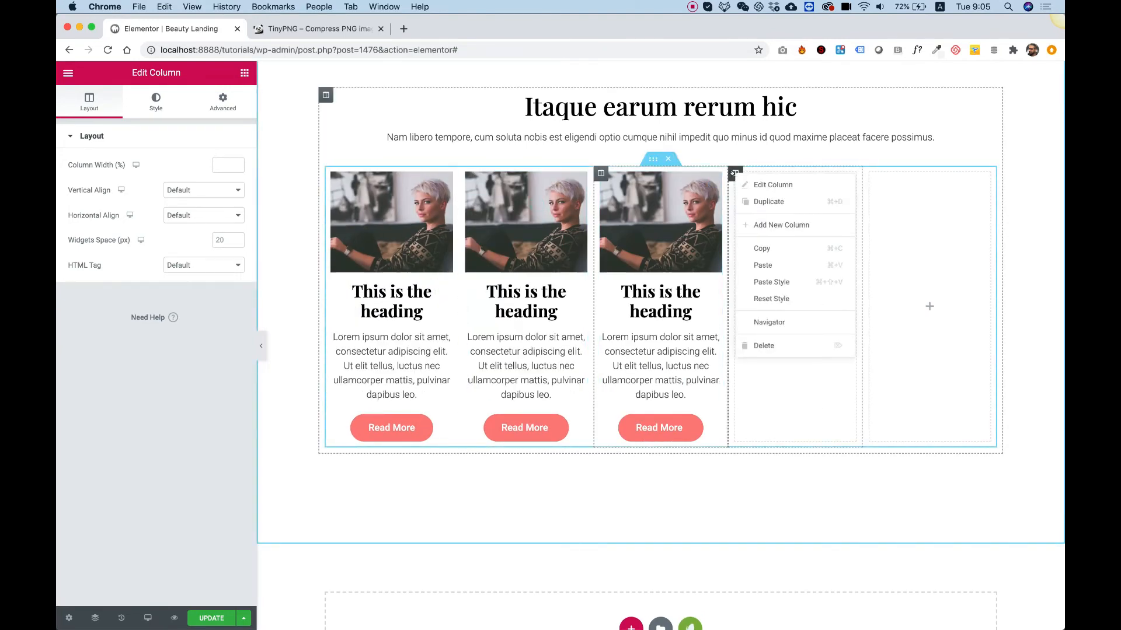
click(771, 344)
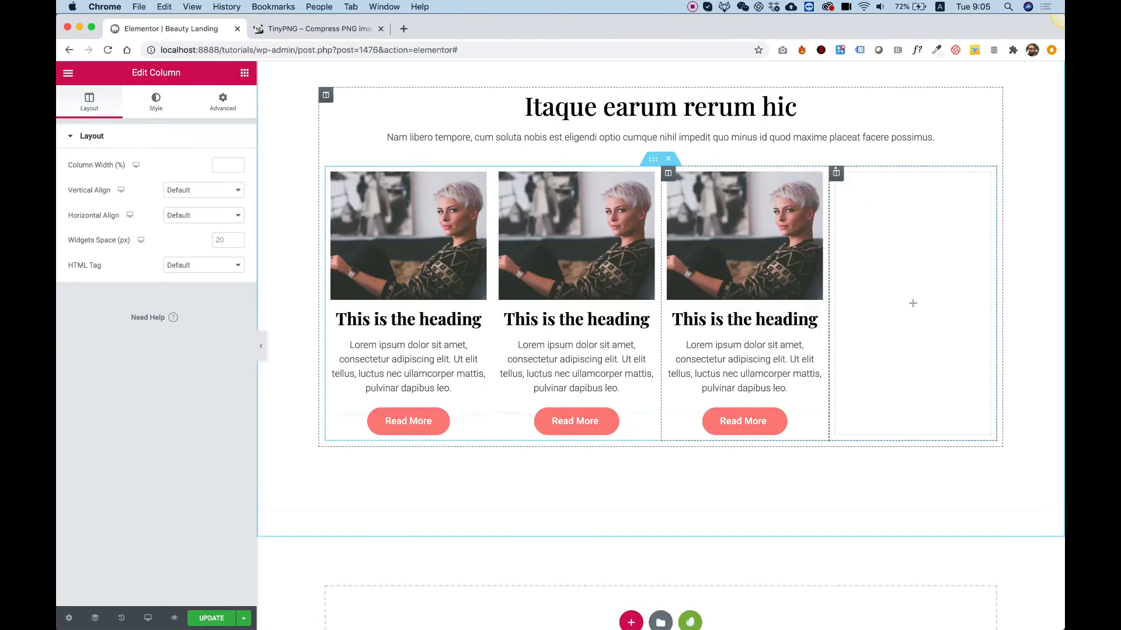
right_click(835, 174)
click(884, 353)
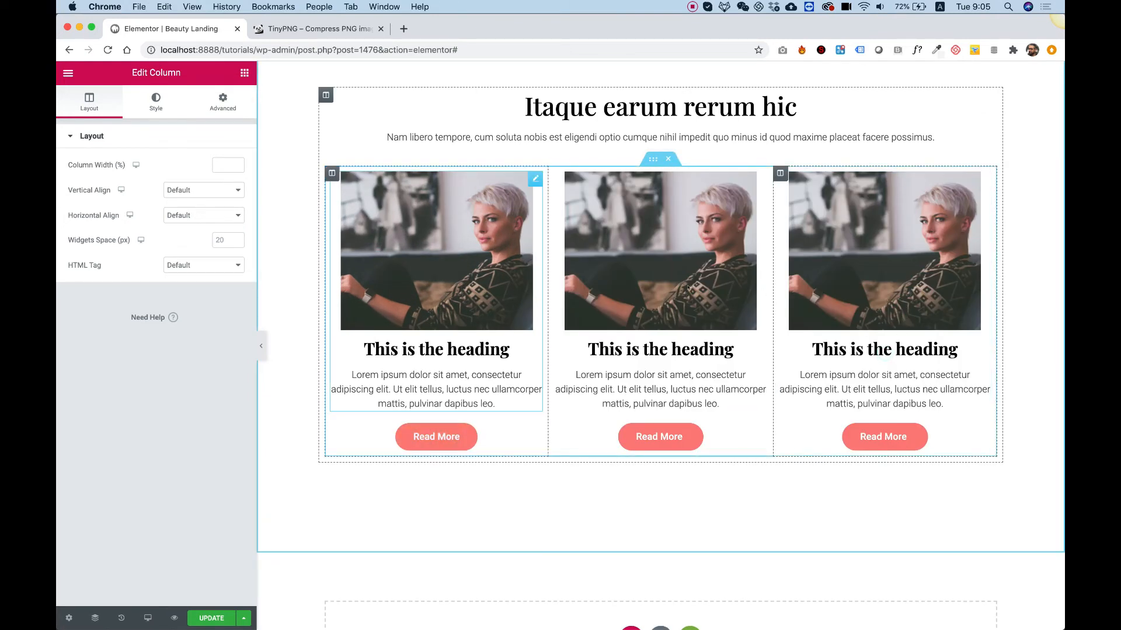
Set the columns gap of the features inner section to Wide.
scroll(670, 311, up, 1)
scroll(670, 311, up, 3)
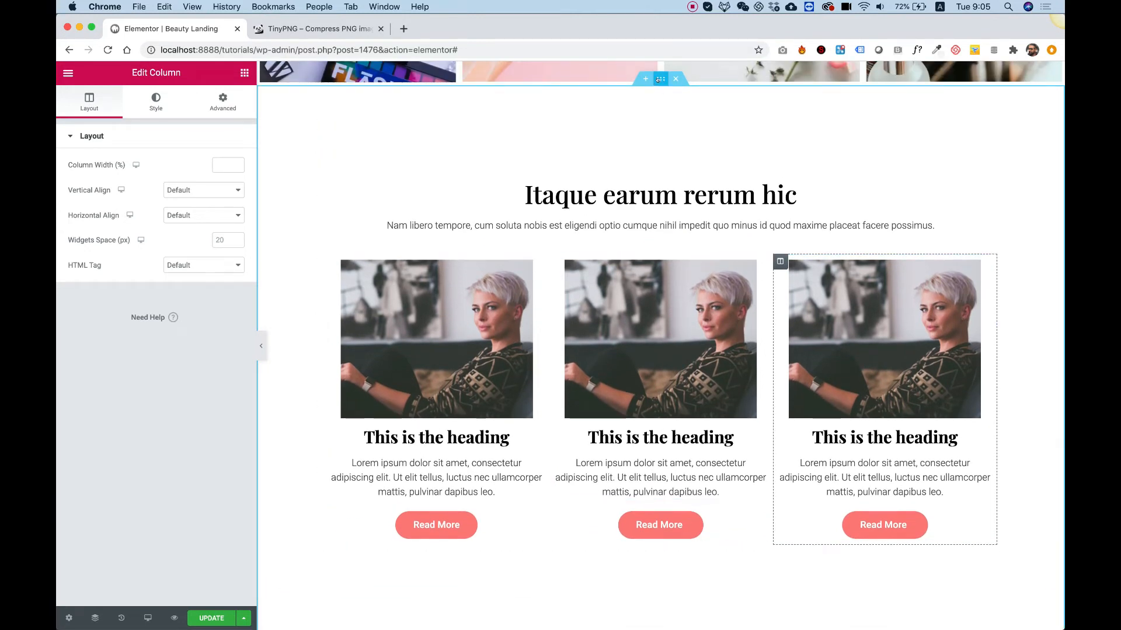
click(652, 248)
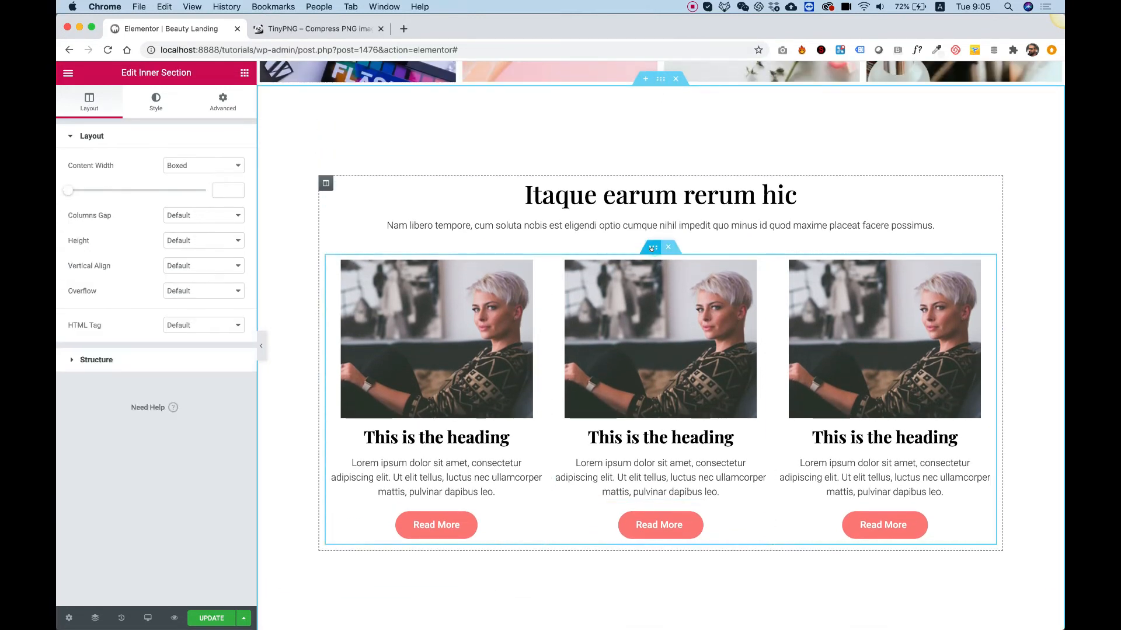
click(169, 214)
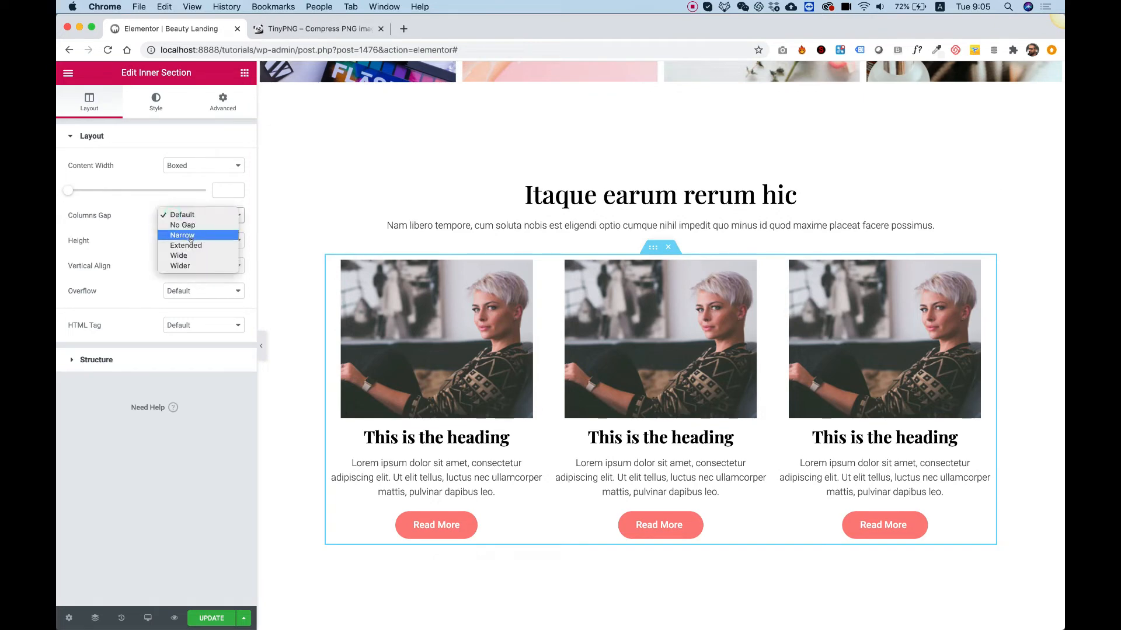
click(184, 256)
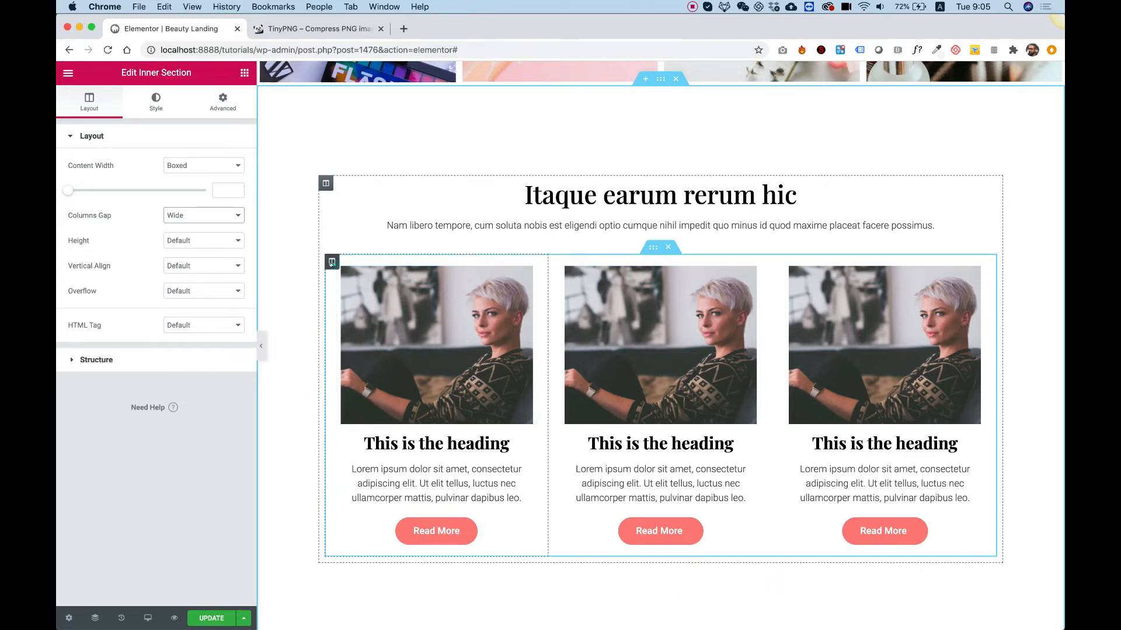
Add a hover box shadow to the first features column and set its color to rgba(0, 0, 0, 0.2).
click(331, 263)
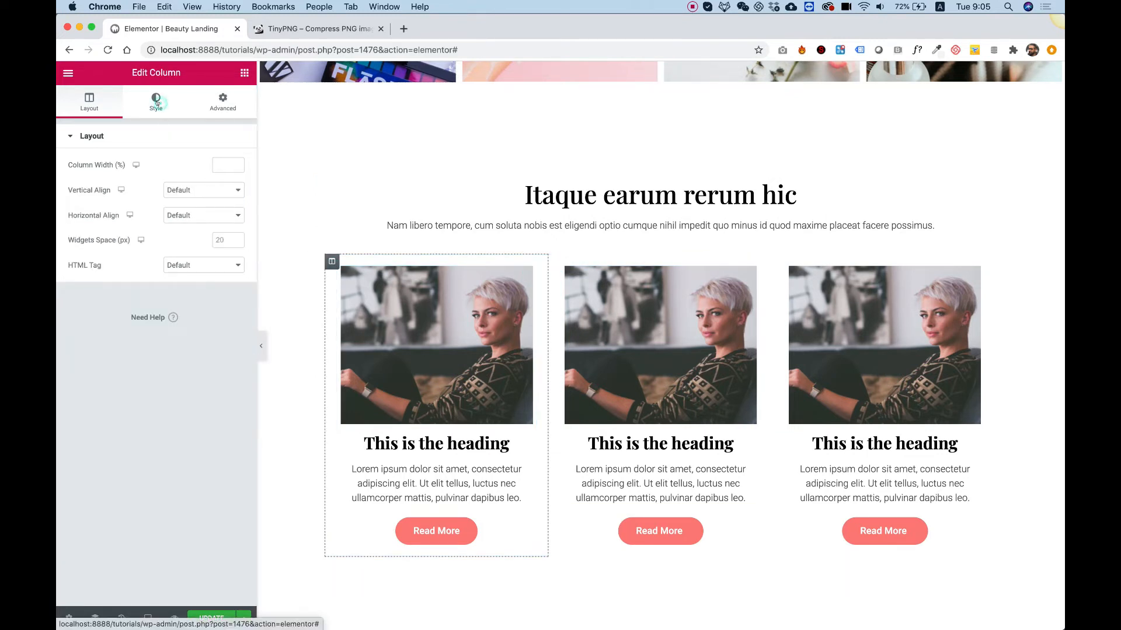
click(156, 103)
click(100, 227)
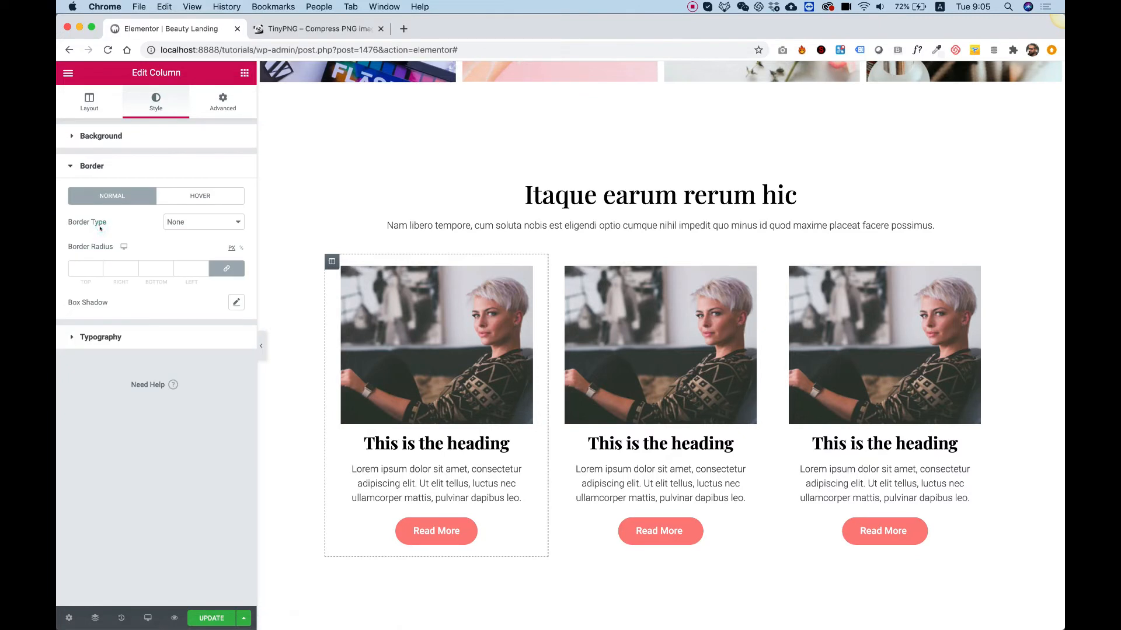
click(197, 197)
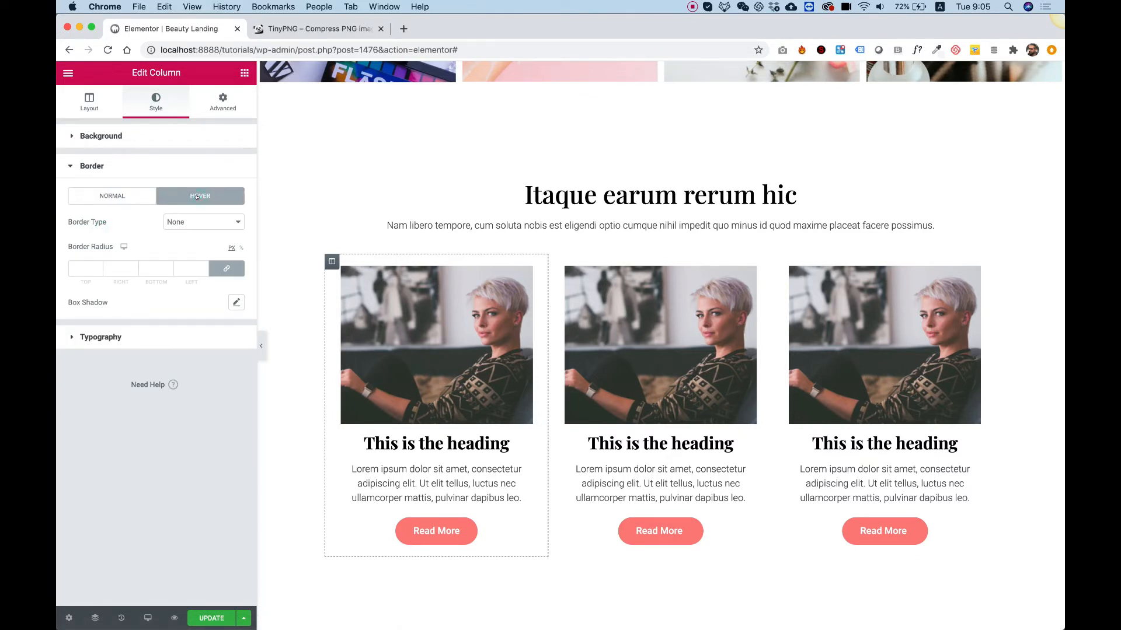
click(236, 303)
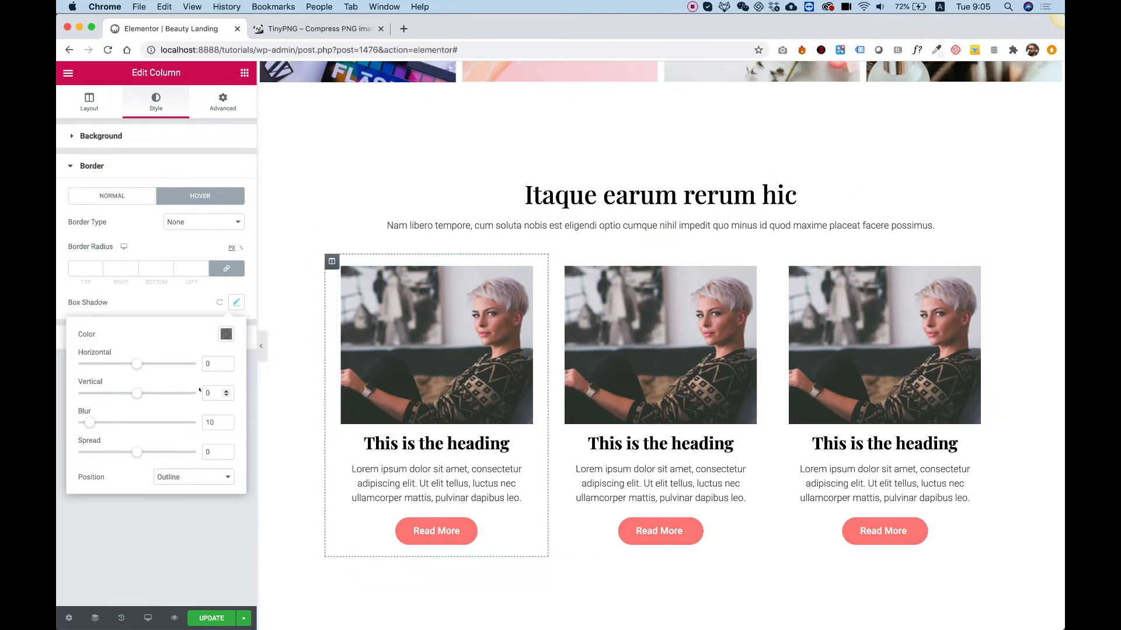
click(226, 334)
click(133, 534)
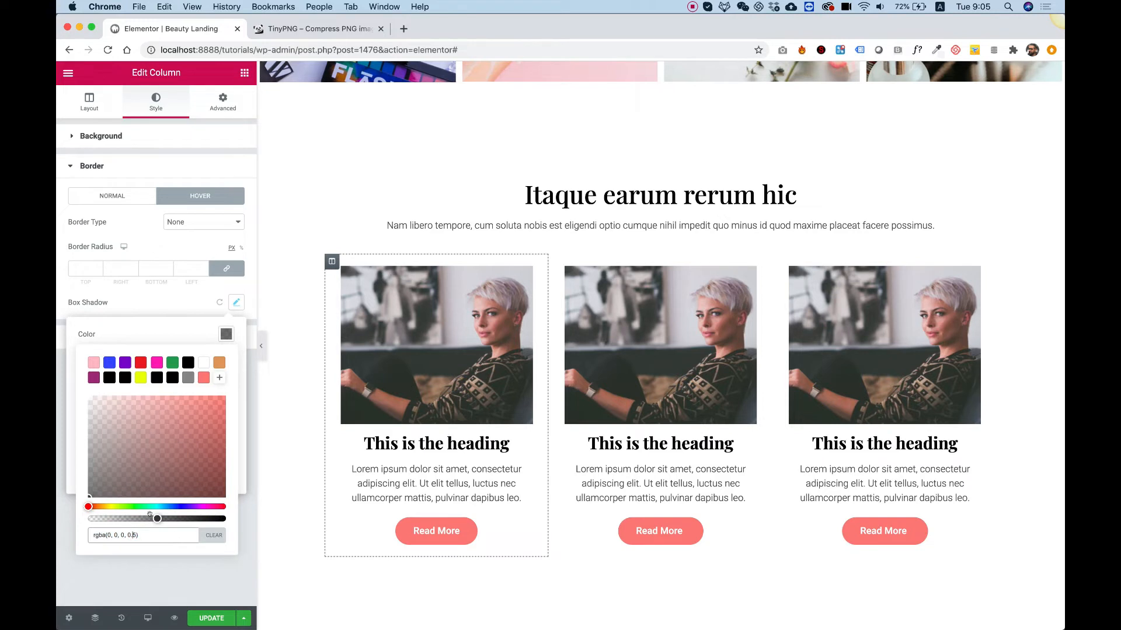
drag(150, 515, 111, 516)
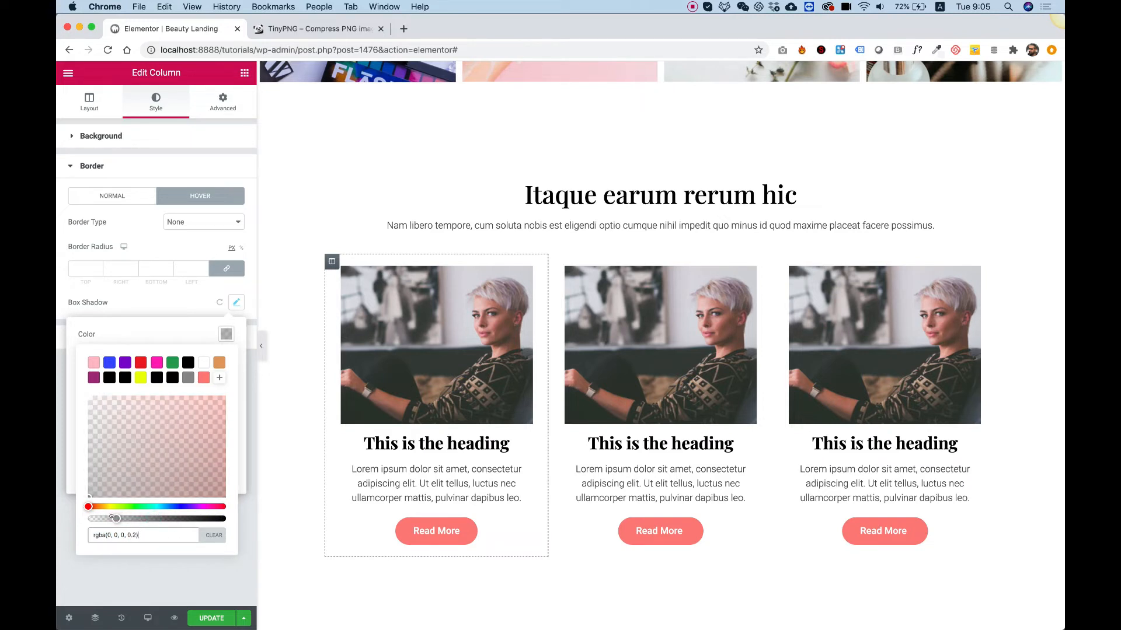
click(141, 269)
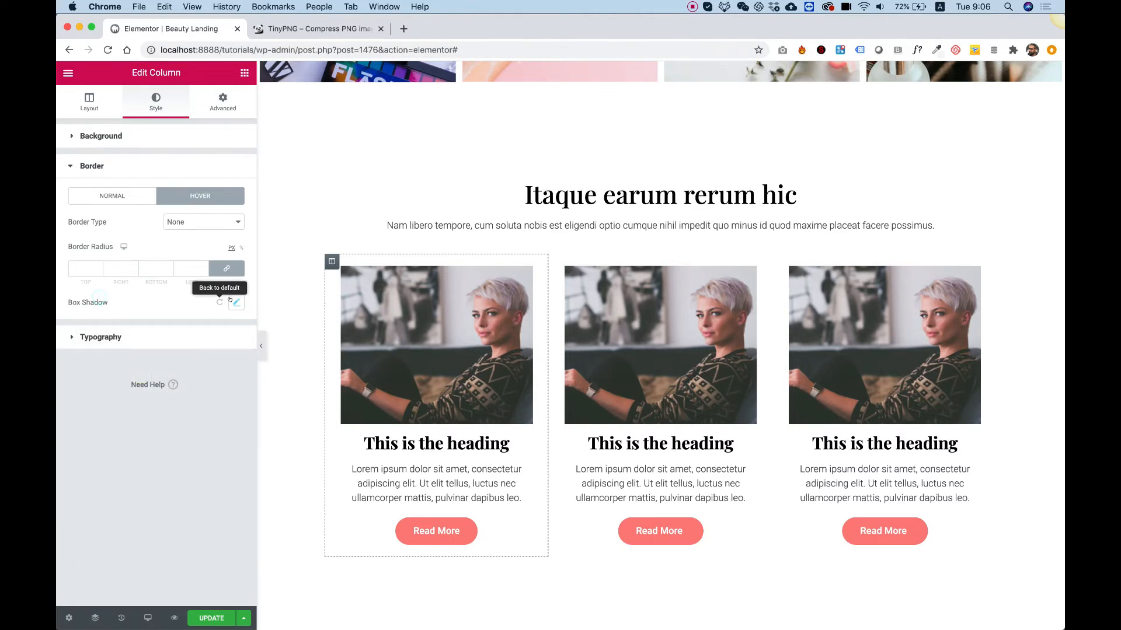
Set the first column's hover box shadow to a vertical offset of 10 and a blur of 30.
click(234, 301)
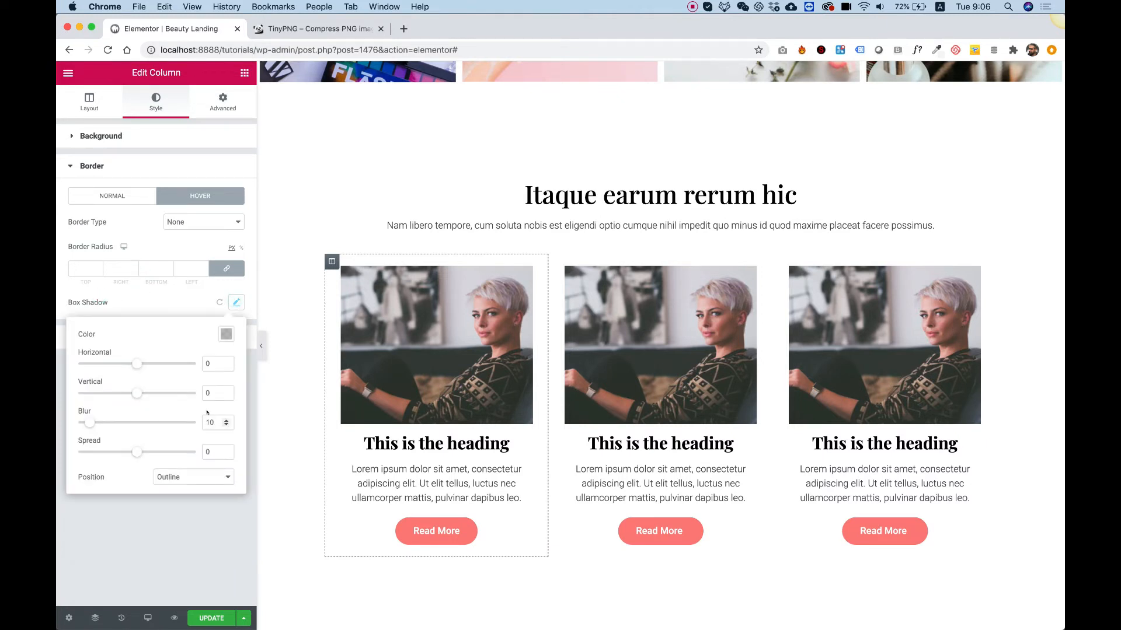
double_click(210, 392)
text(10)
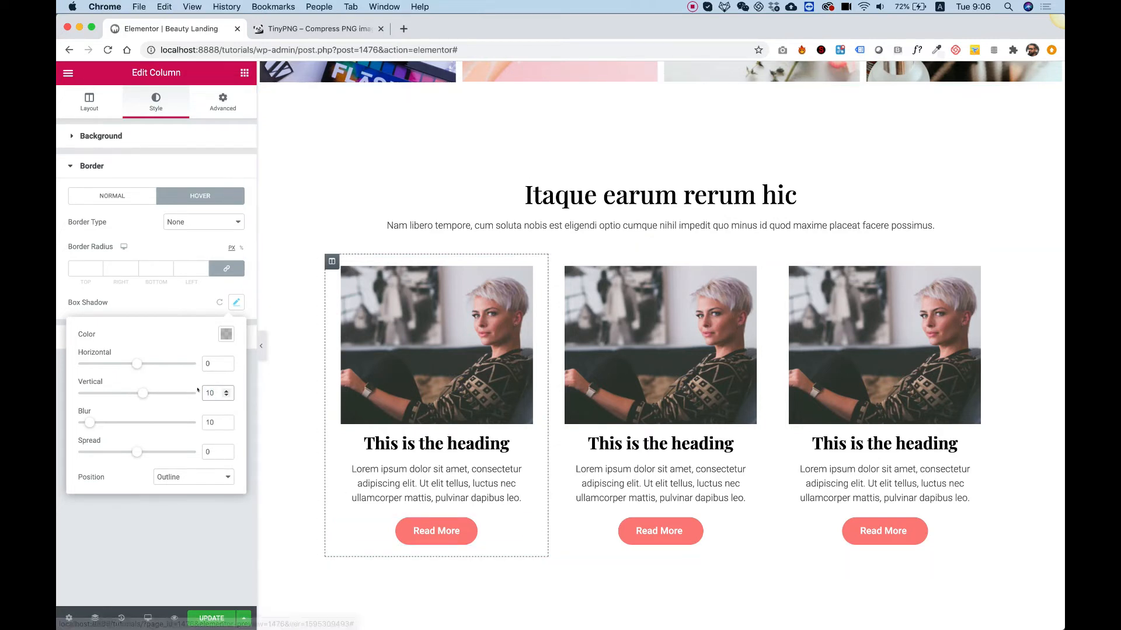
double_click(223, 421)
text(30)
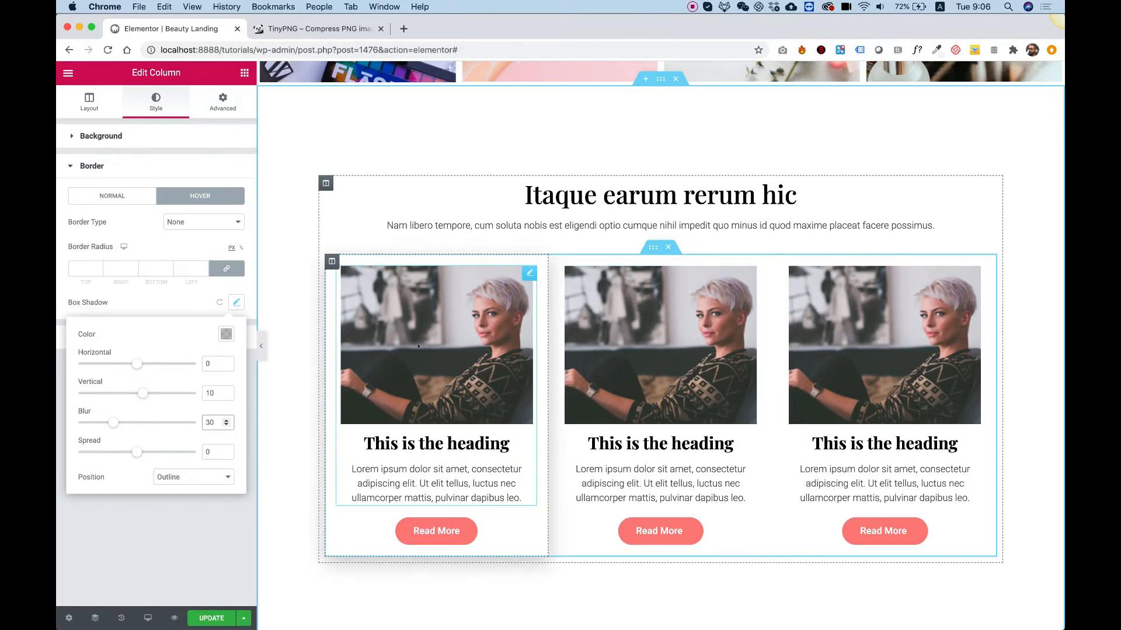
Copy the first features column and paste its style onto the second and third columns.
right_click(331, 261)
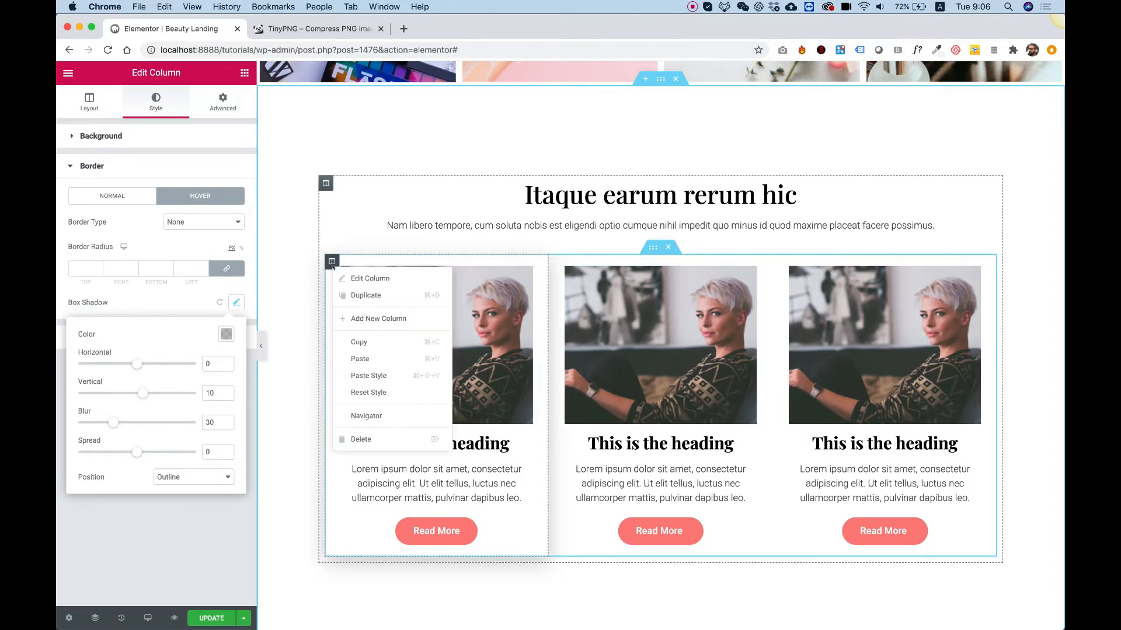
click(368, 344)
right_click(556, 262)
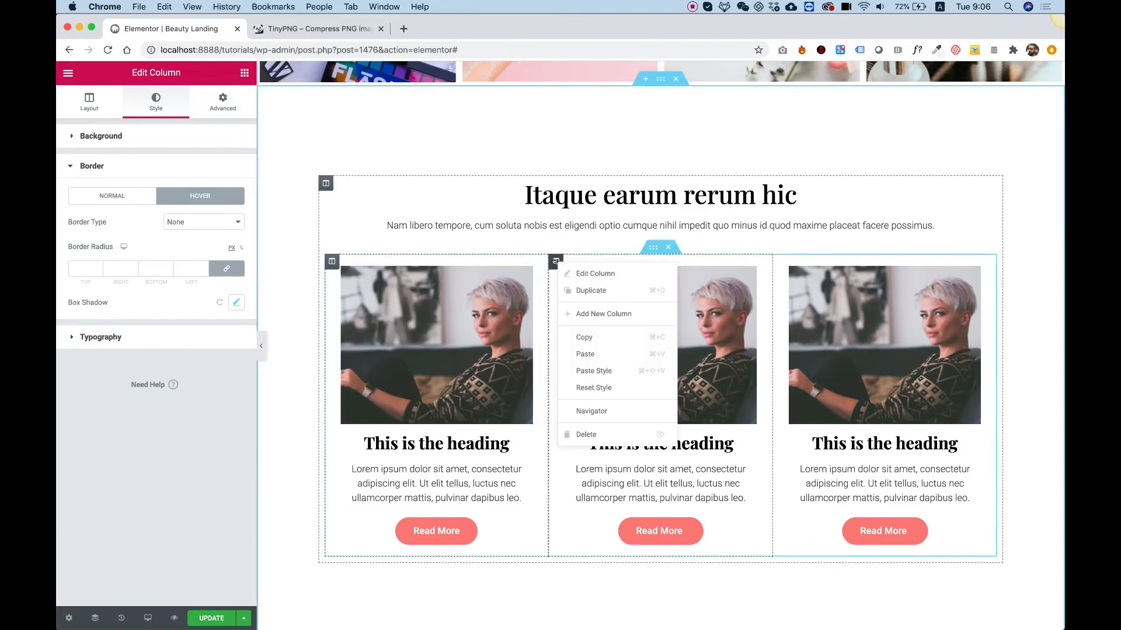
click(593, 366)
right_click(780, 261)
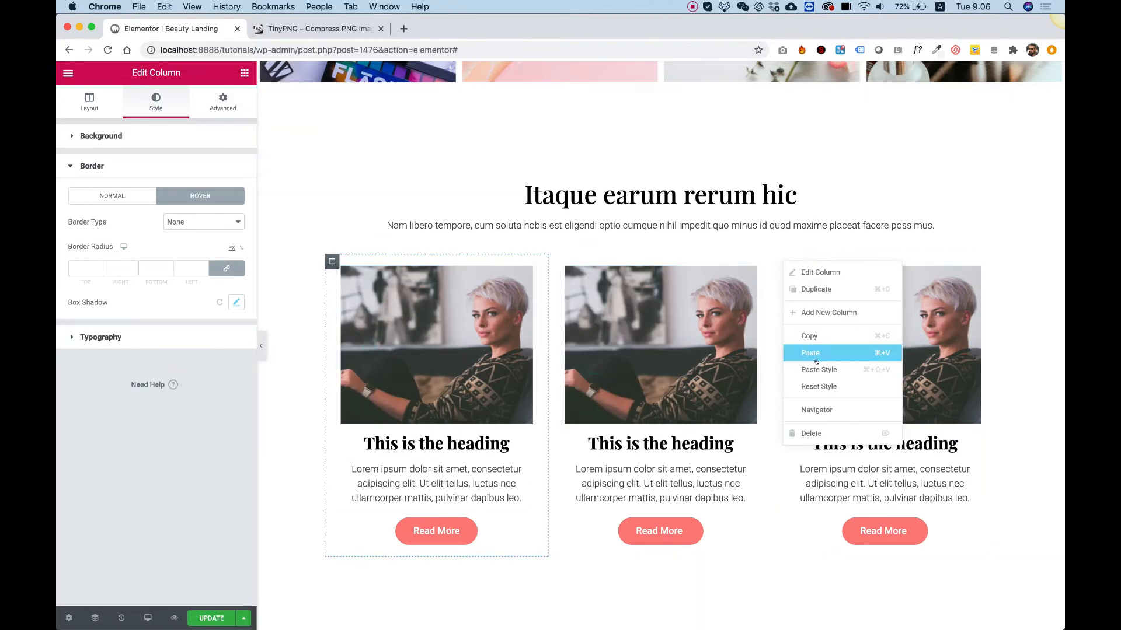
click(815, 370)
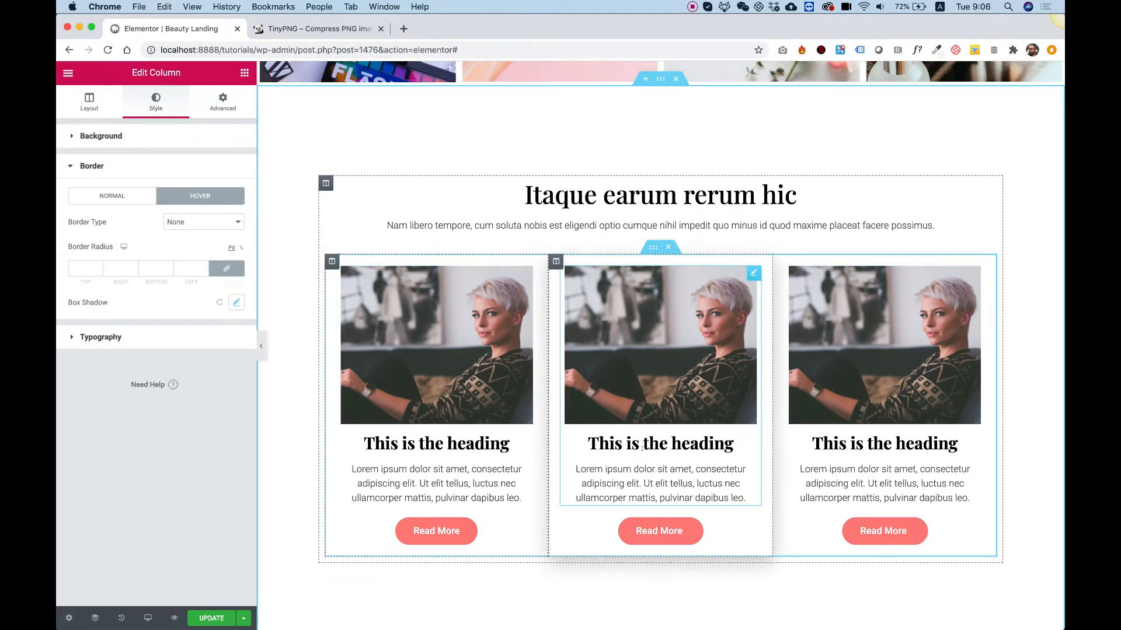
Replace the image in the second column's image box with bfeature2.png from the media library.
click(643, 376)
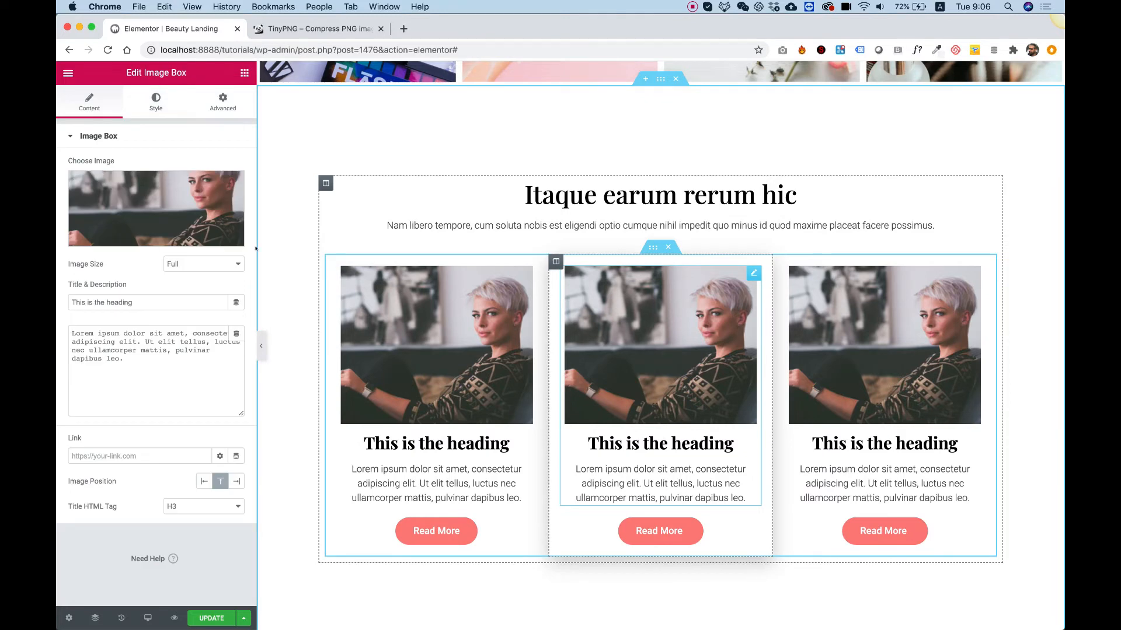
click(160, 195)
click(230, 220)
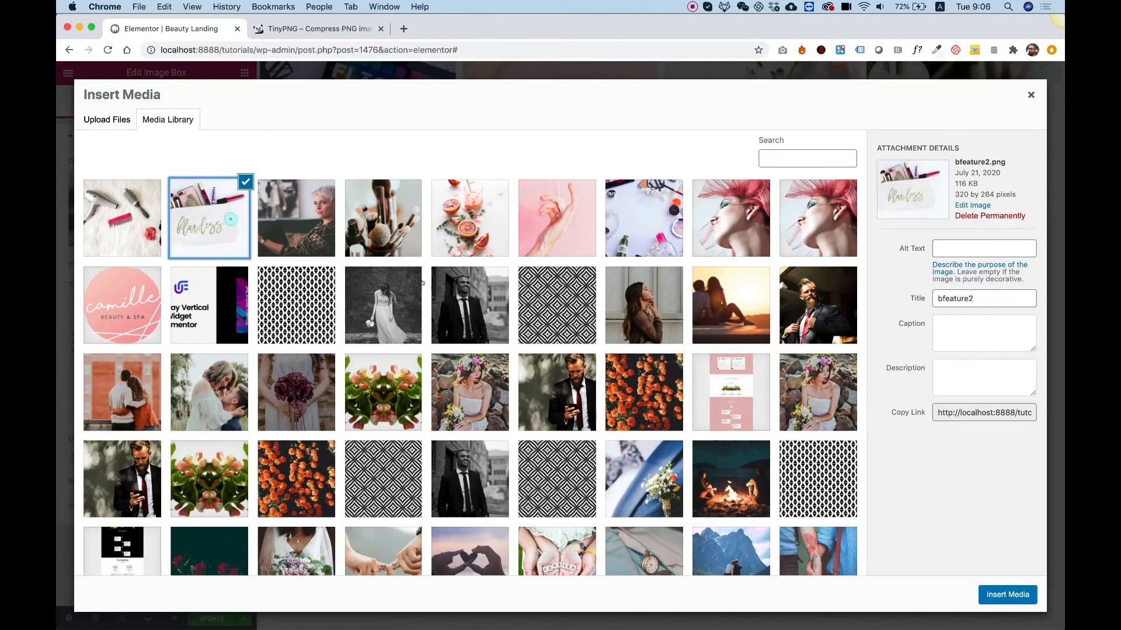
click(995, 586)
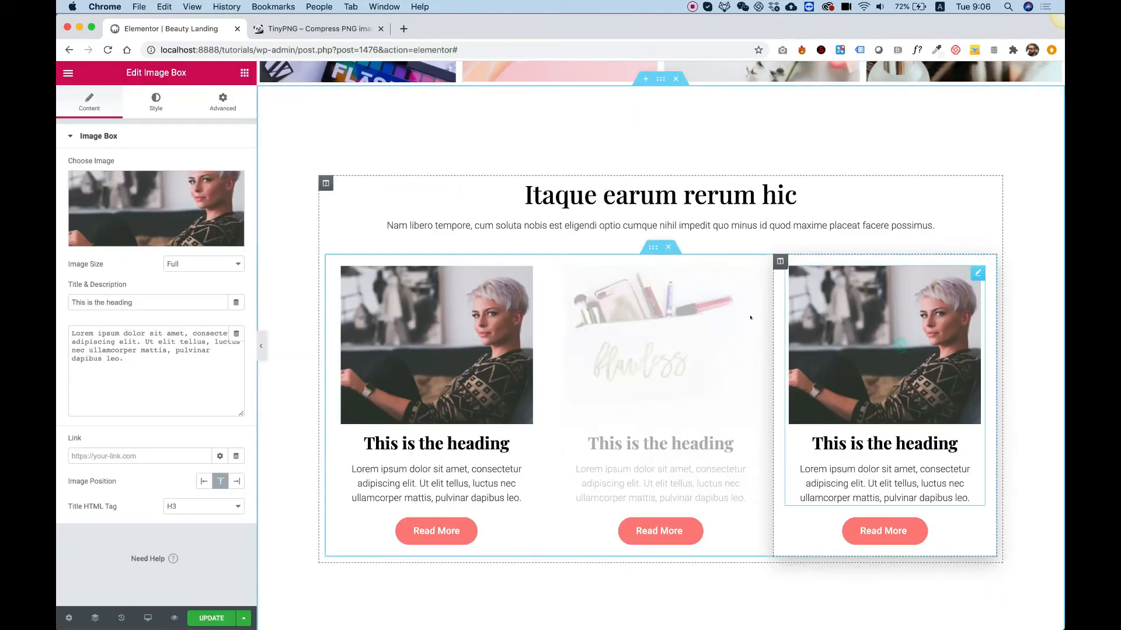
Replace the image in the third column's image box with bfeature3.png from the media library.
click(189, 209)
click(111, 221)
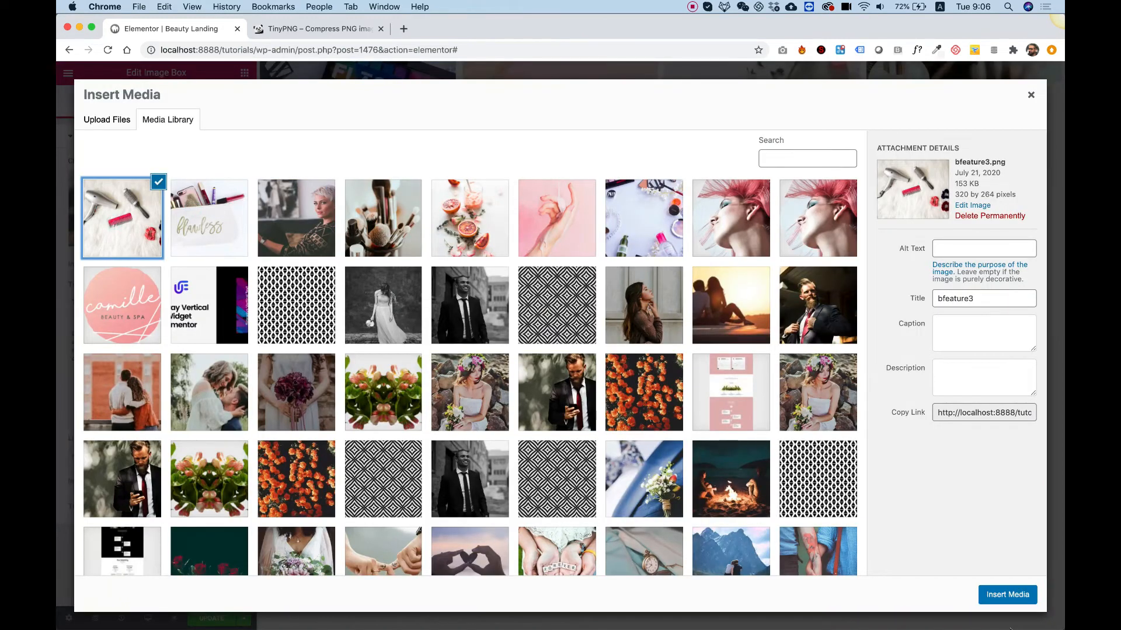
click(1006, 595)
Switch to Photoshop and look up the fill color of the testimonial section's BG shape layer in the design.
scroll(913, 292, down, 5)
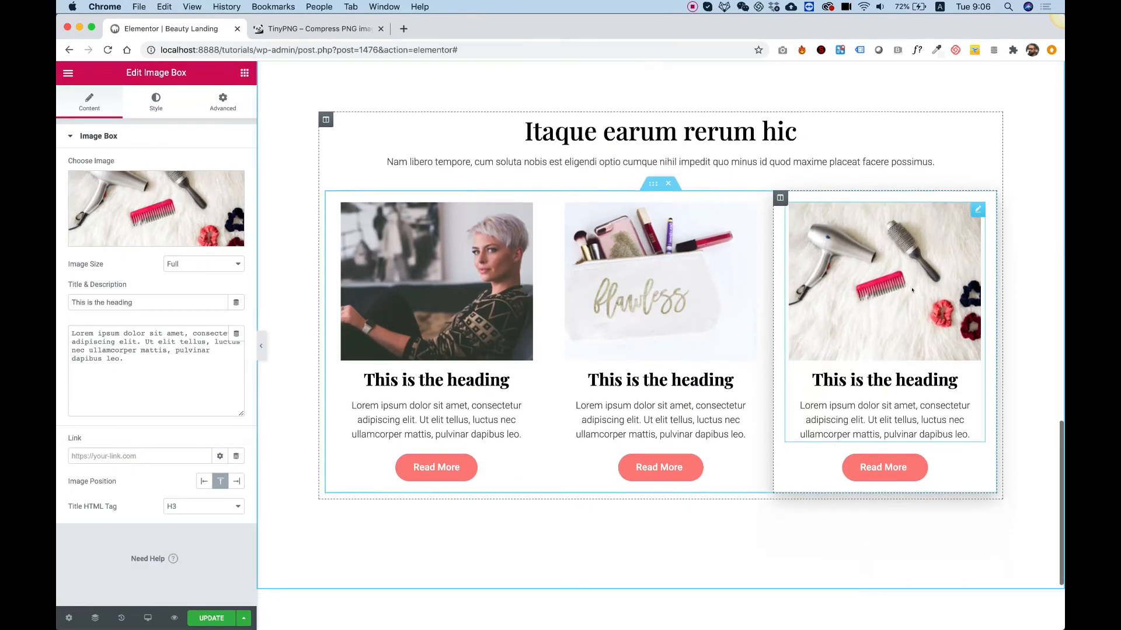
scroll(912, 292, up, 8)
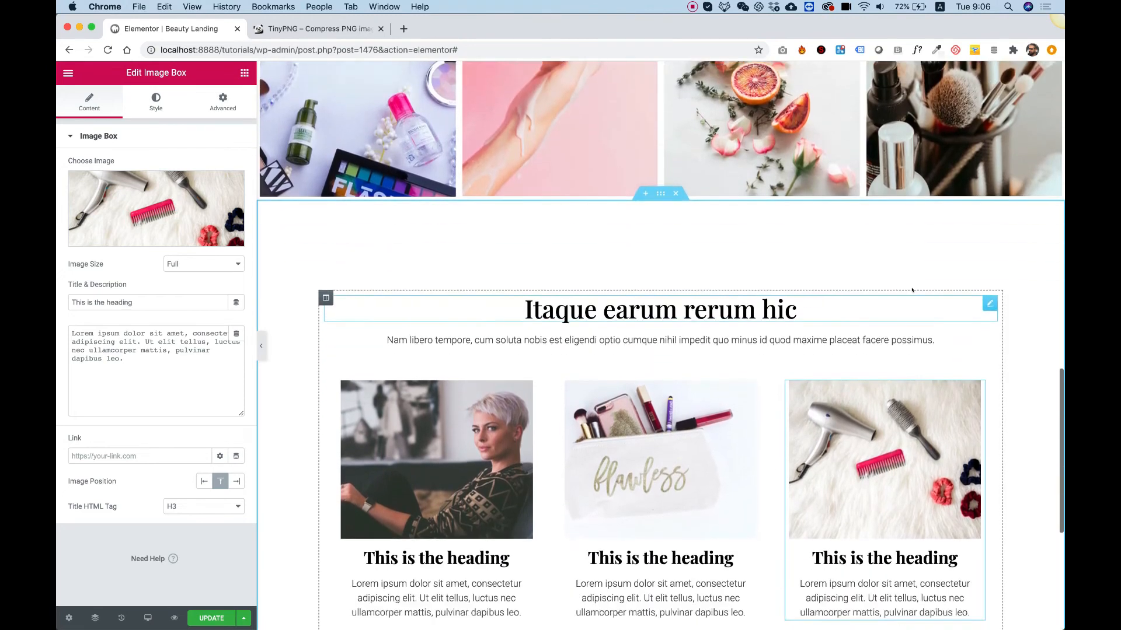
scroll(912, 290, down, 7)
mouse_move(604, 623)
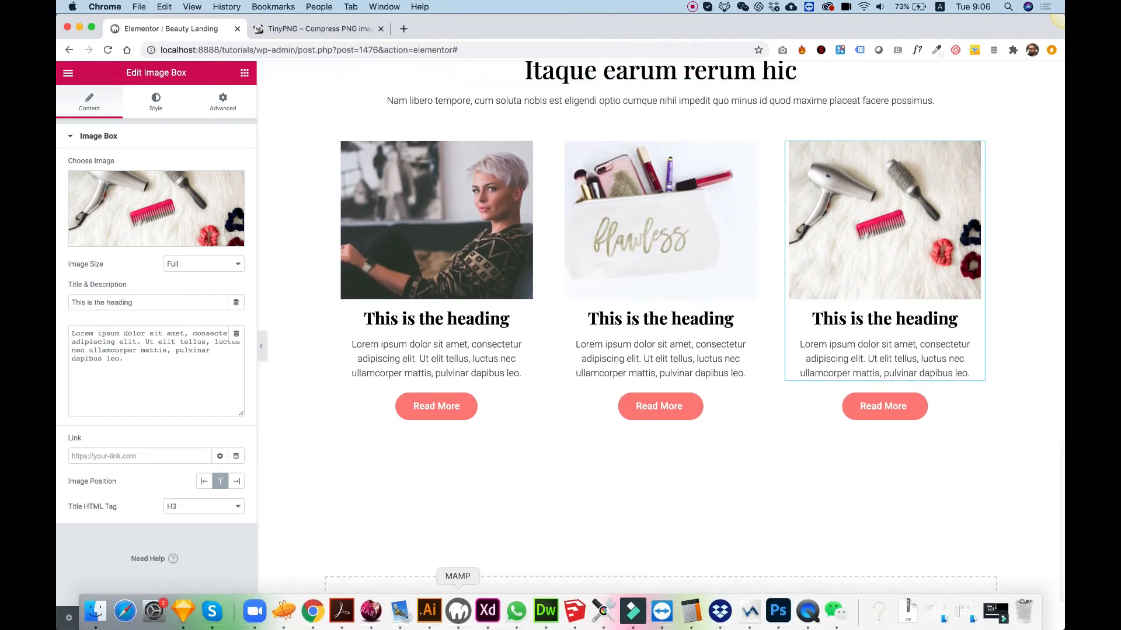
click(778, 613)
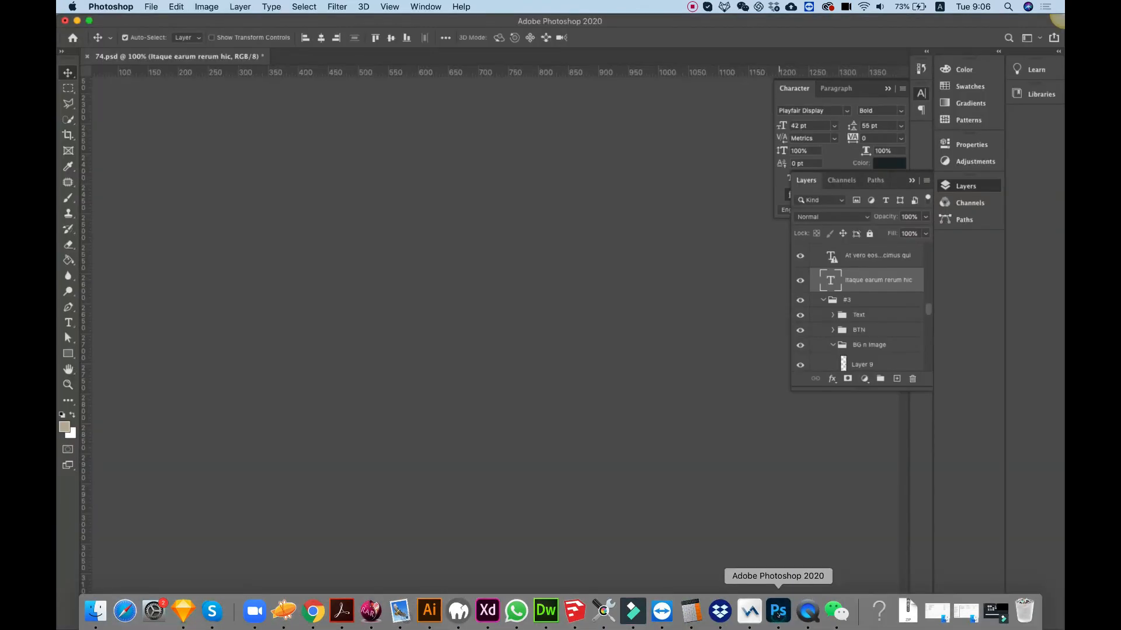
click(343, 325)
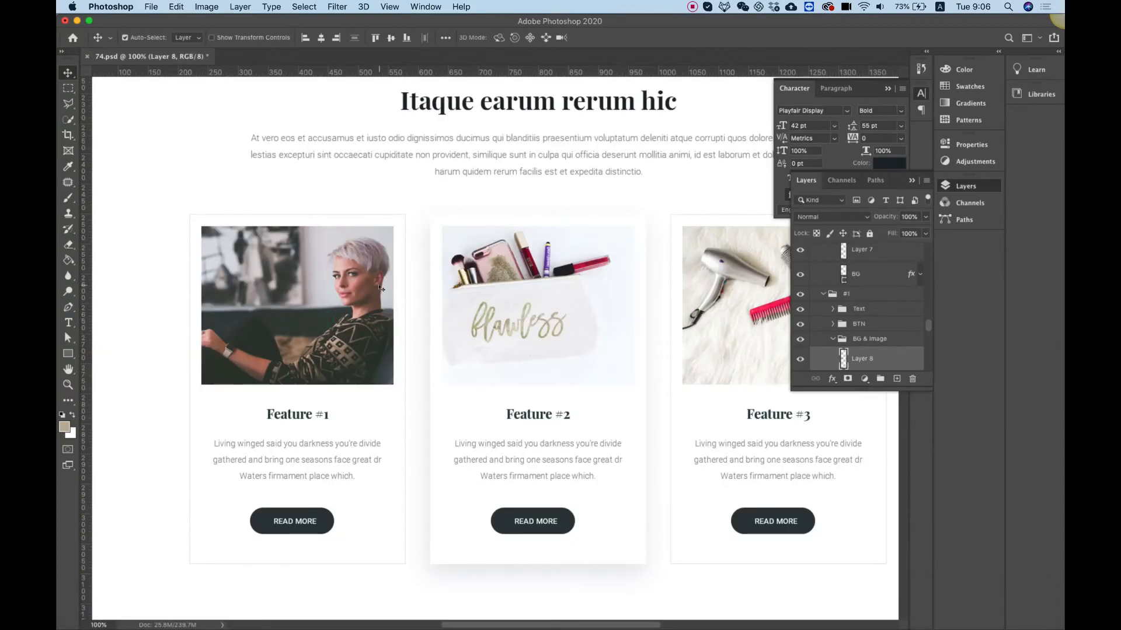
scroll(379, 287, down, 8)
scroll(381, 288, down, 8)
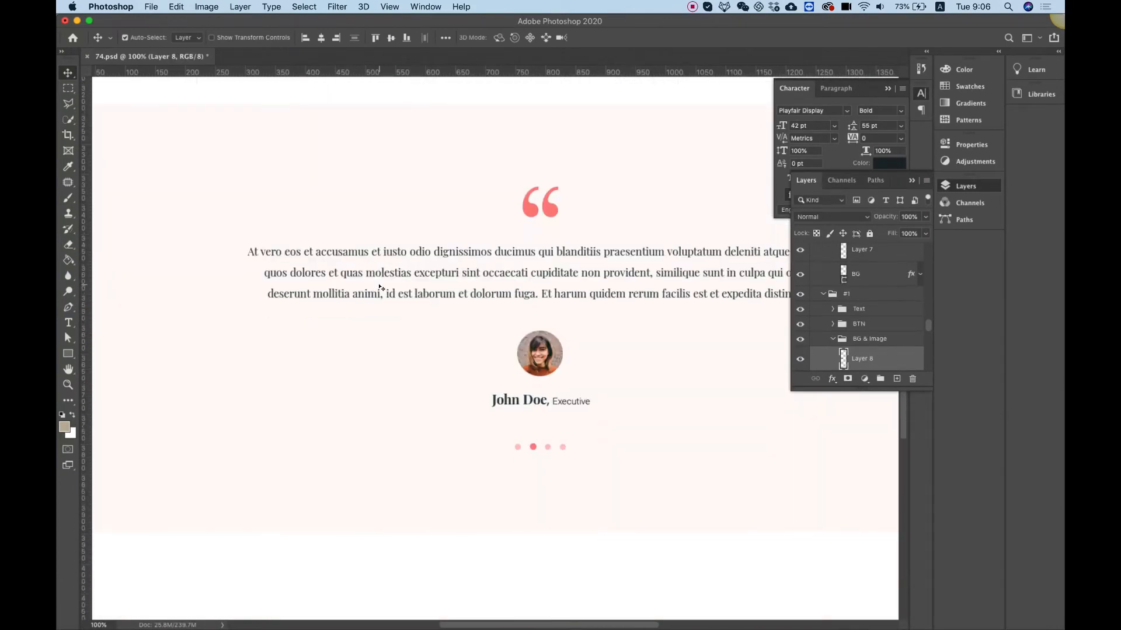
scroll(381, 287, right, 2)
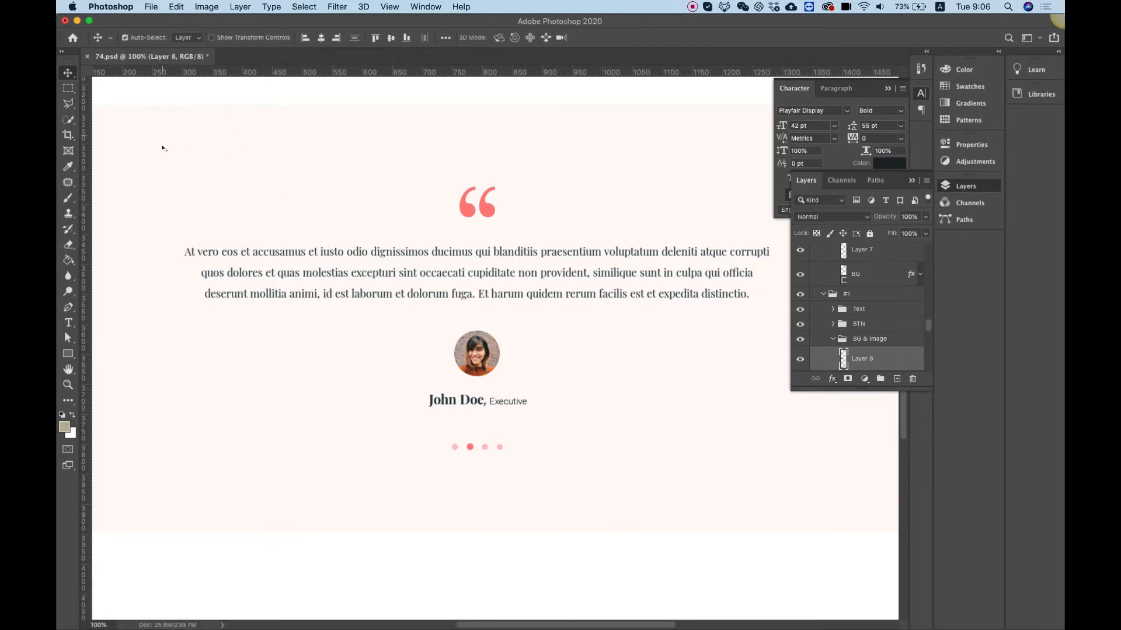
click(183, 112)
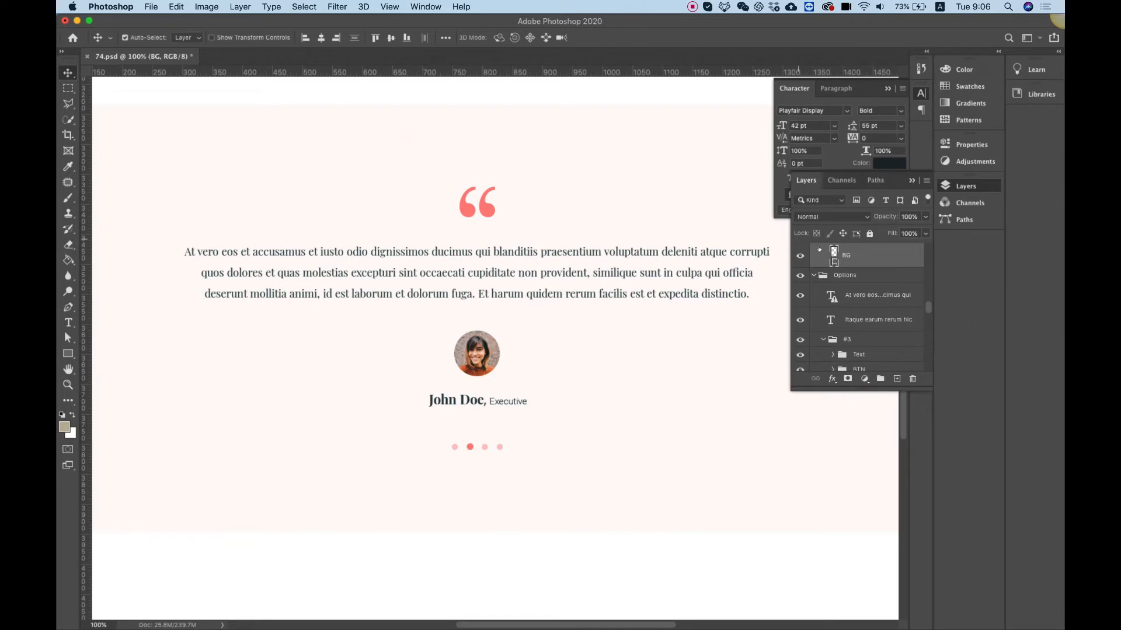
double_click(834, 256)
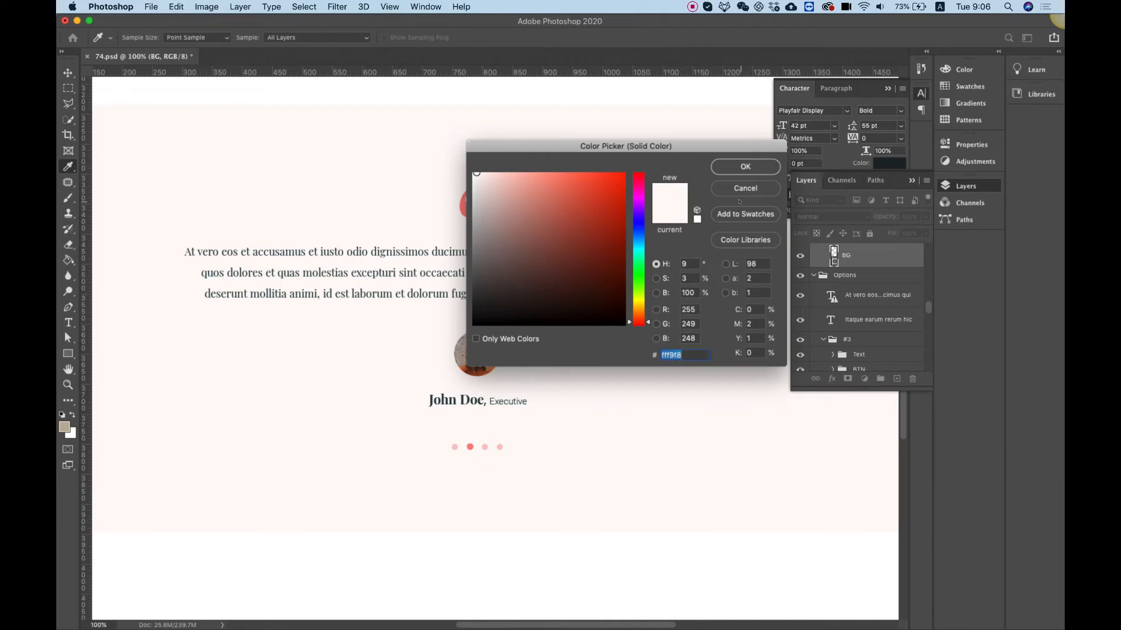
click(740, 191)
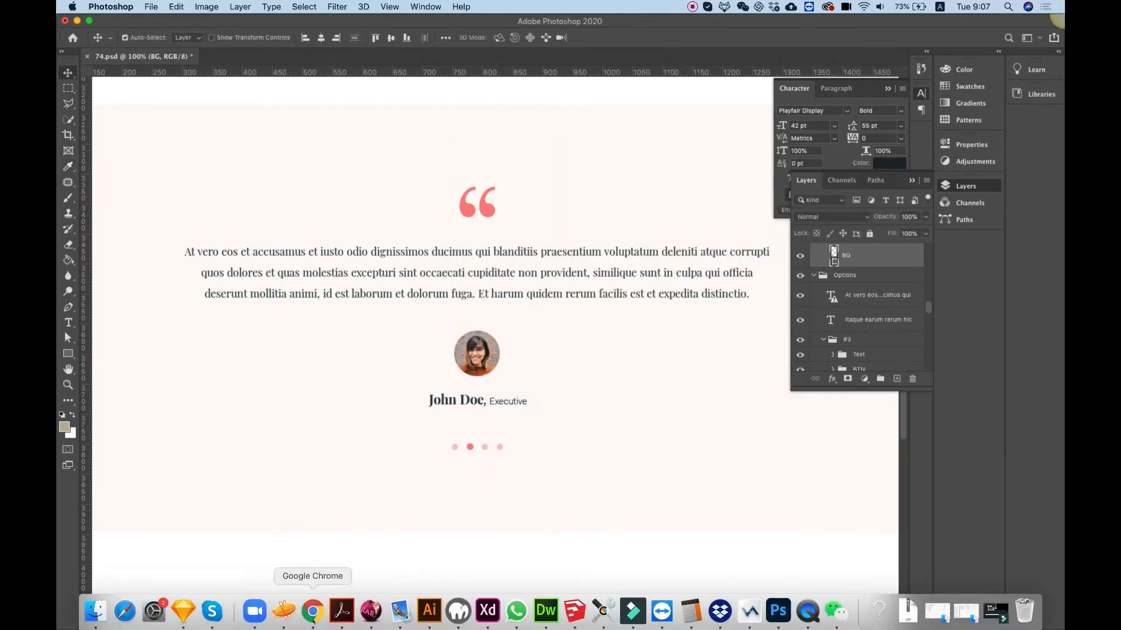
Switch back to Chrome, search the widgets for "test" and add the speech-bubble Testimonial Carousel in a new section below the features section.
click(313, 611)
scroll(516, 465, down, 3)
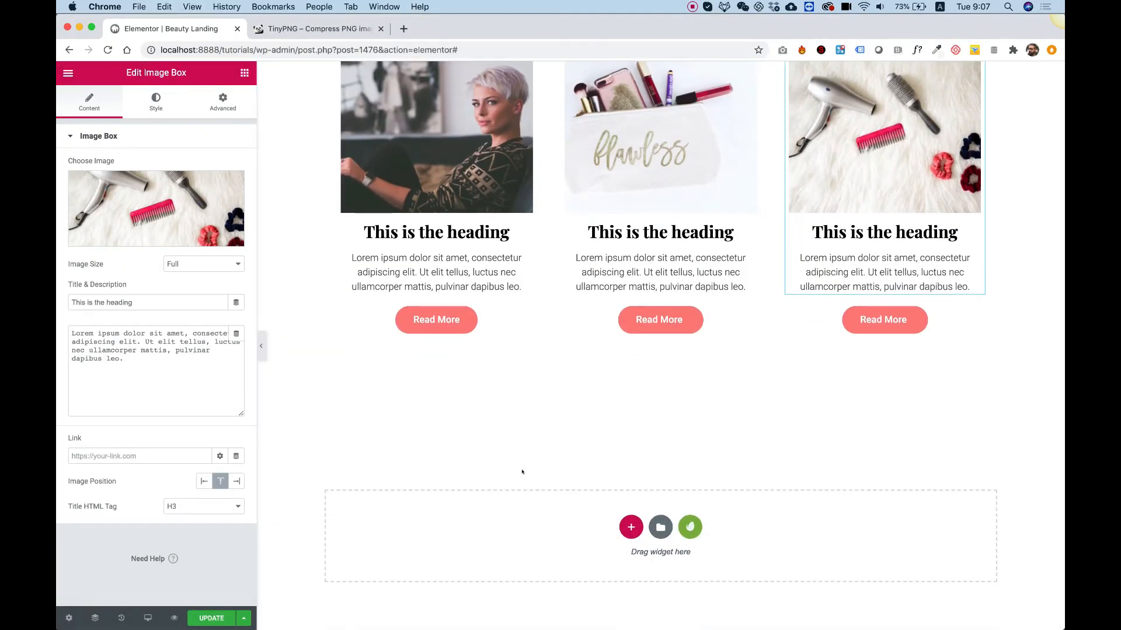
click(240, 74)
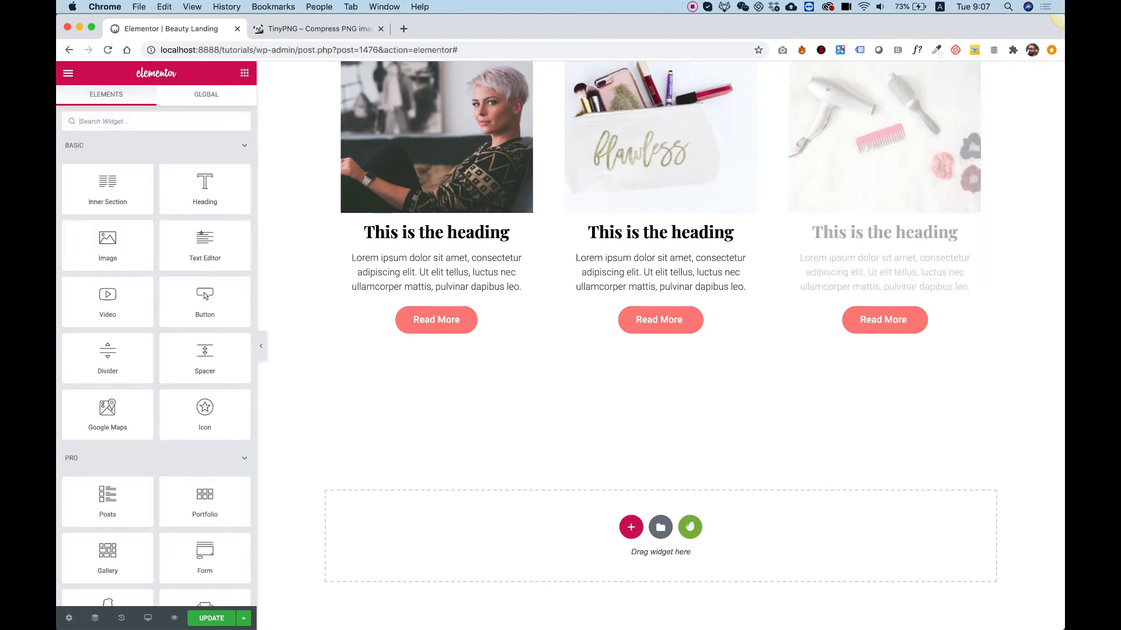
text(test)
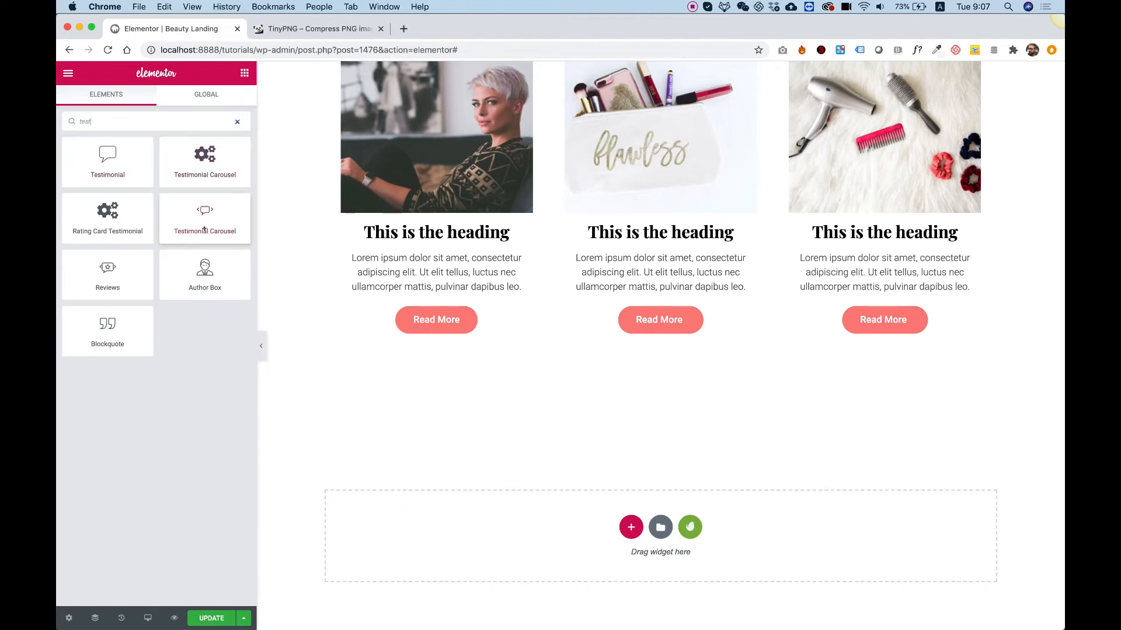
drag(204, 230, 552, 517)
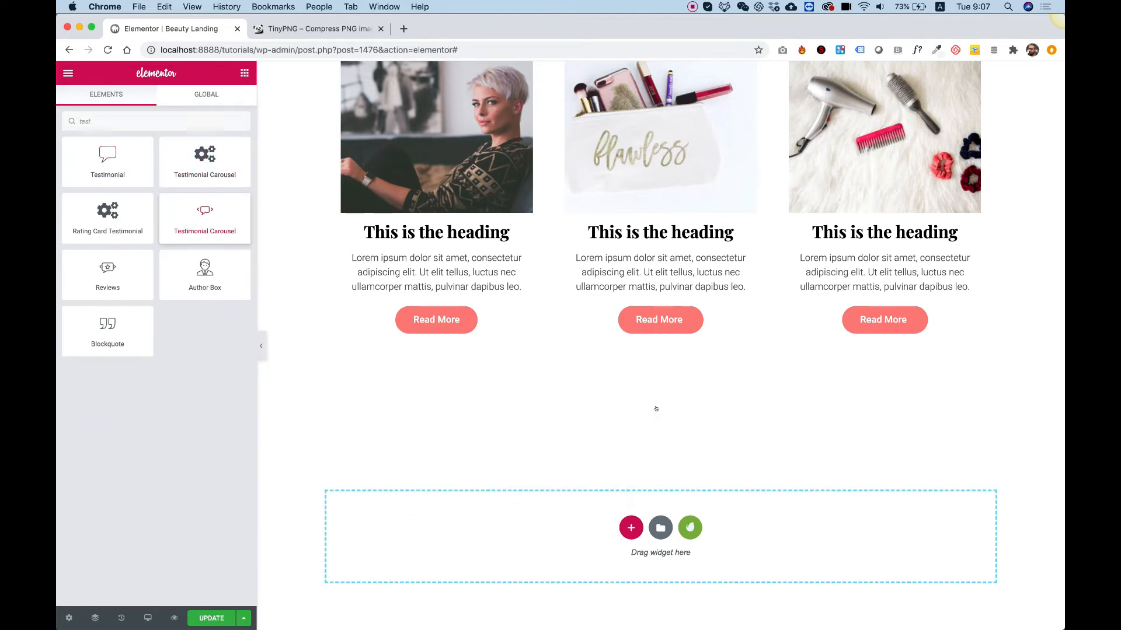
drag(656, 408, 656, 408)
scroll(656, 409, down, 3)
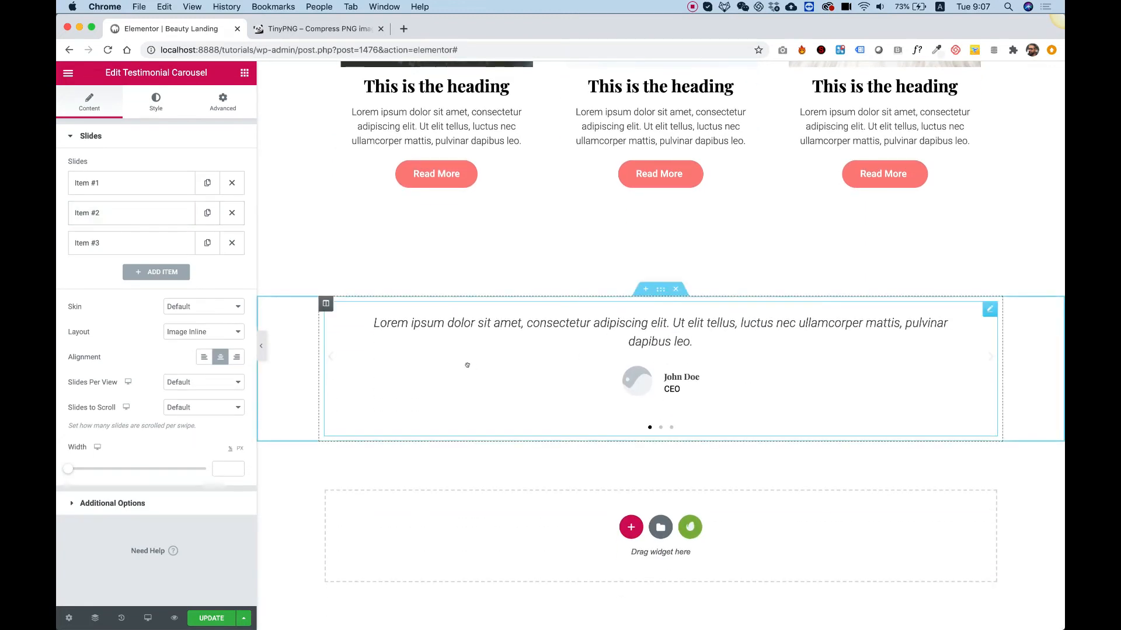
Give the testimonial section a Classic background with the color fff9f8.
right_click(285, 341)
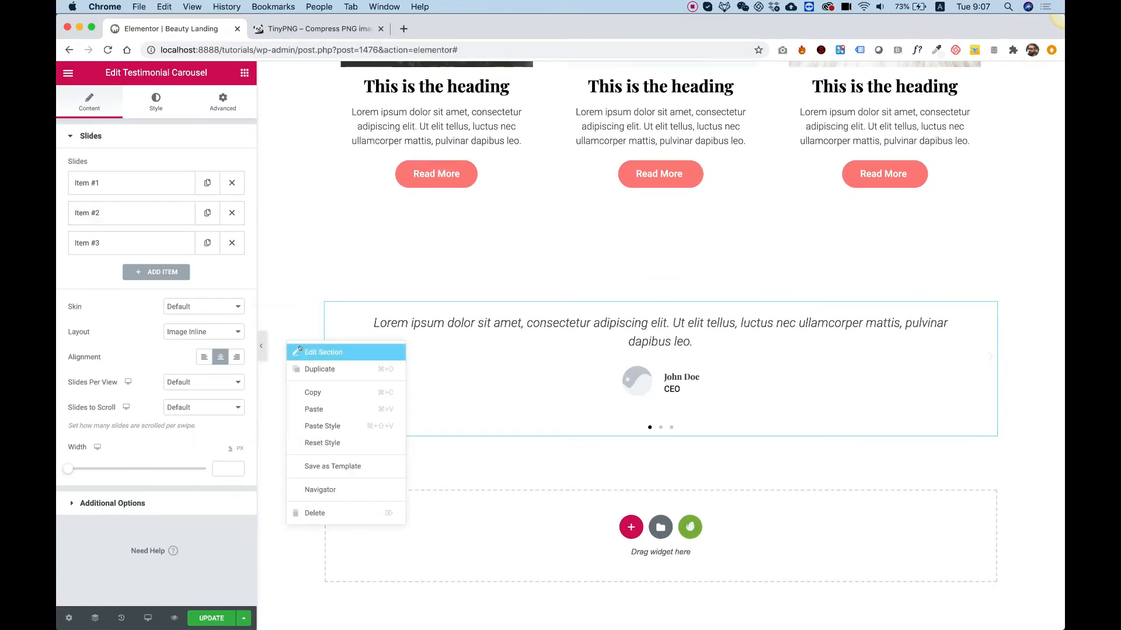
click(303, 349)
click(144, 102)
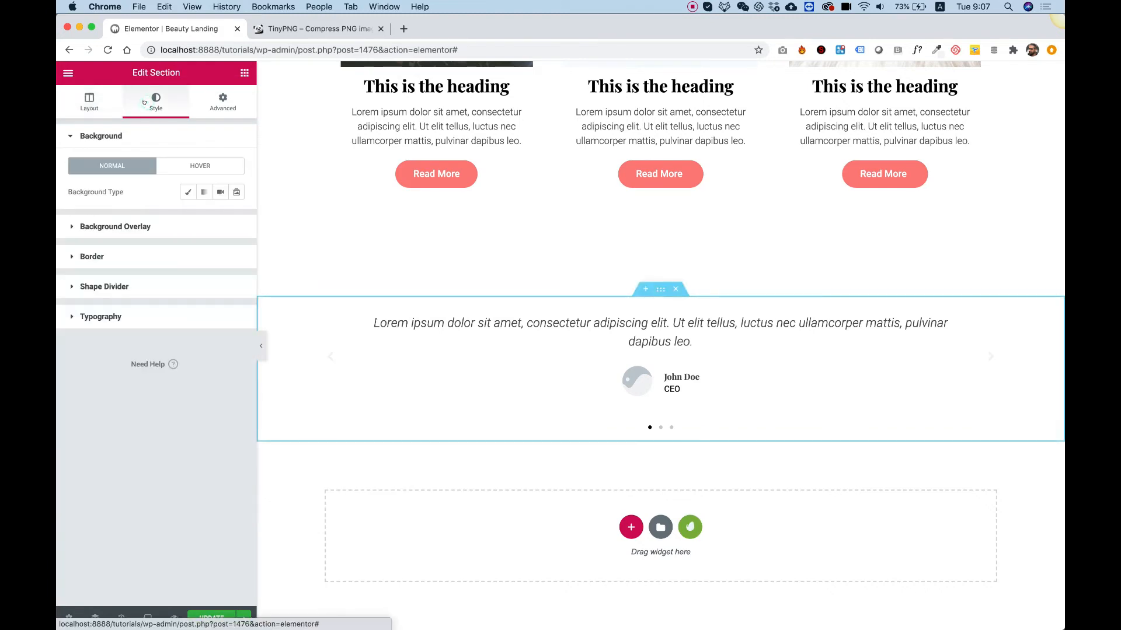
click(185, 199)
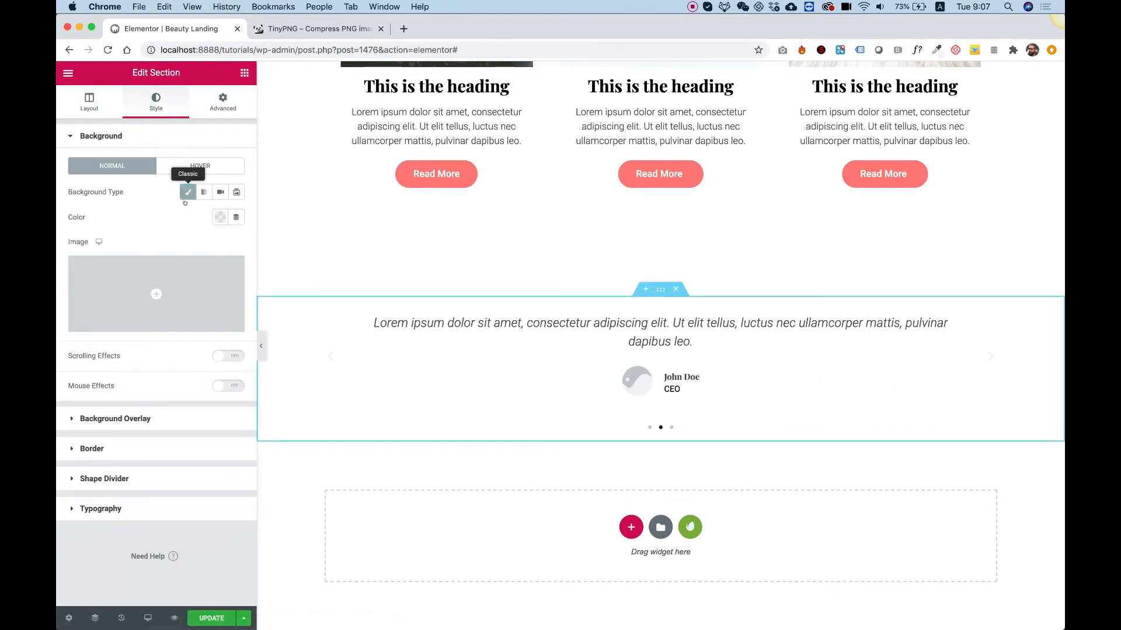
click(156, 294)
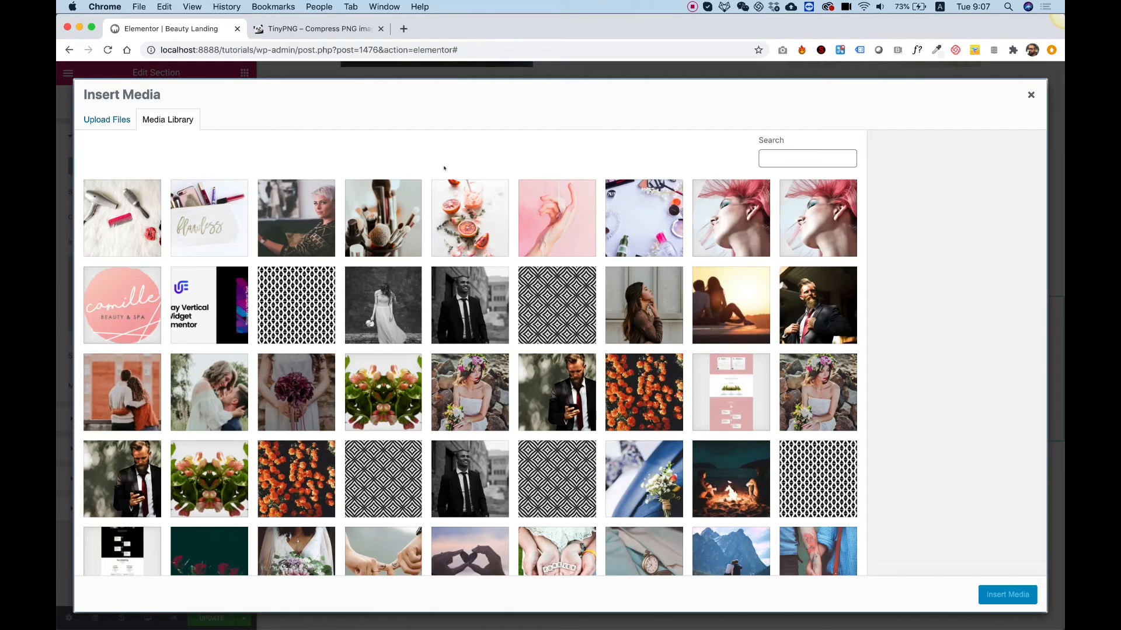
click(1030, 89)
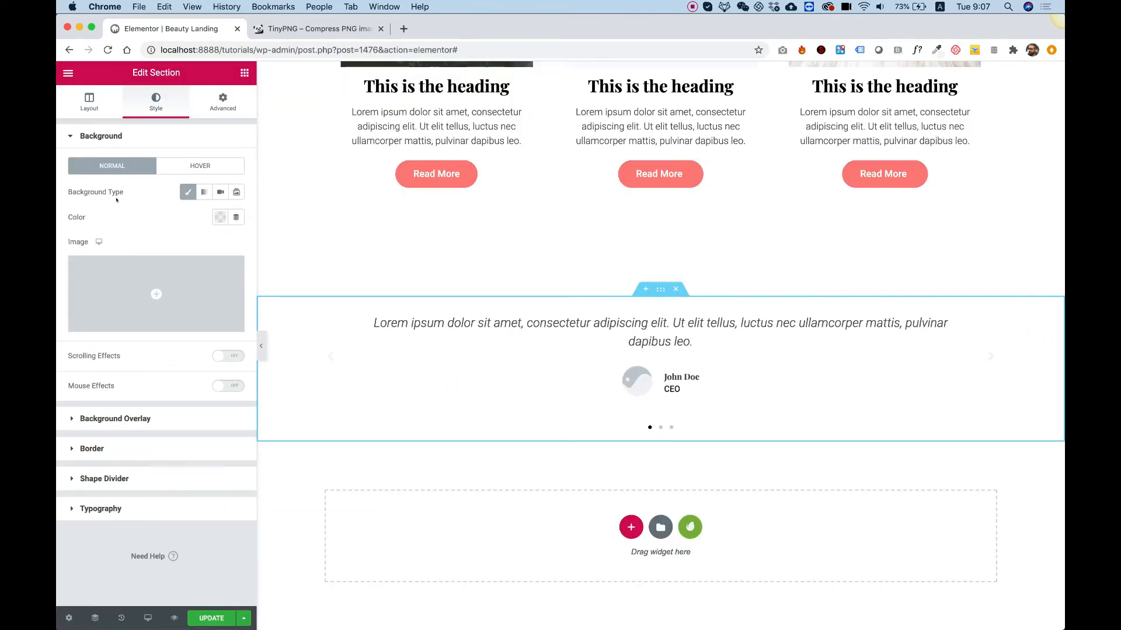
click(221, 217)
click(137, 418)
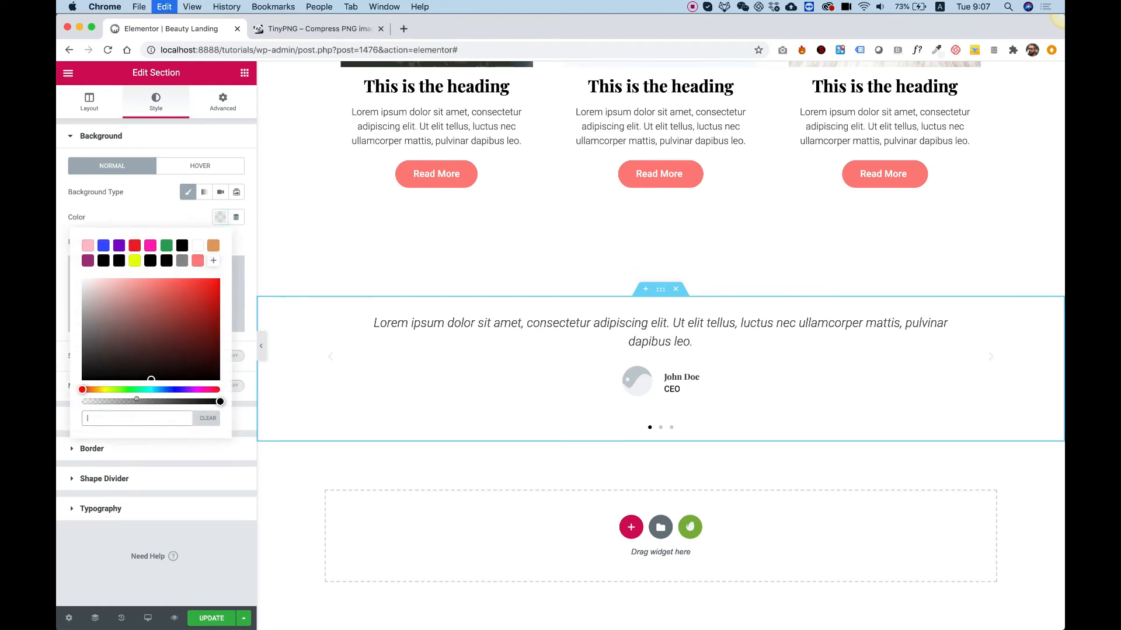
text(fff9f8)
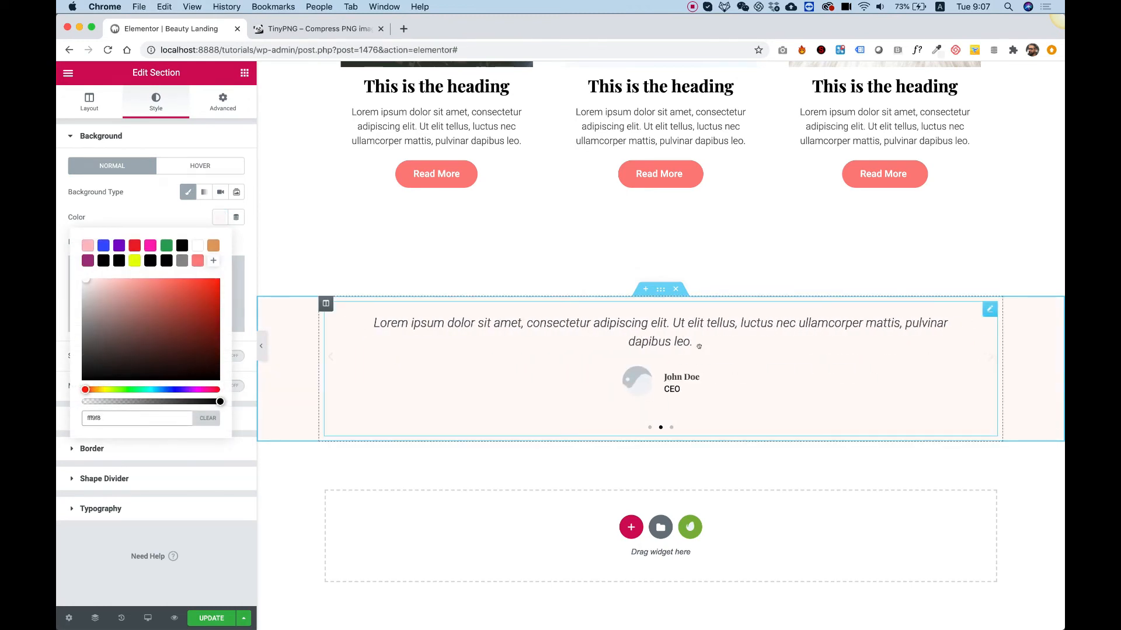
Unlink the testimonial section's padding values and set the top and bottom padding to 150 px.
click(223, 102)
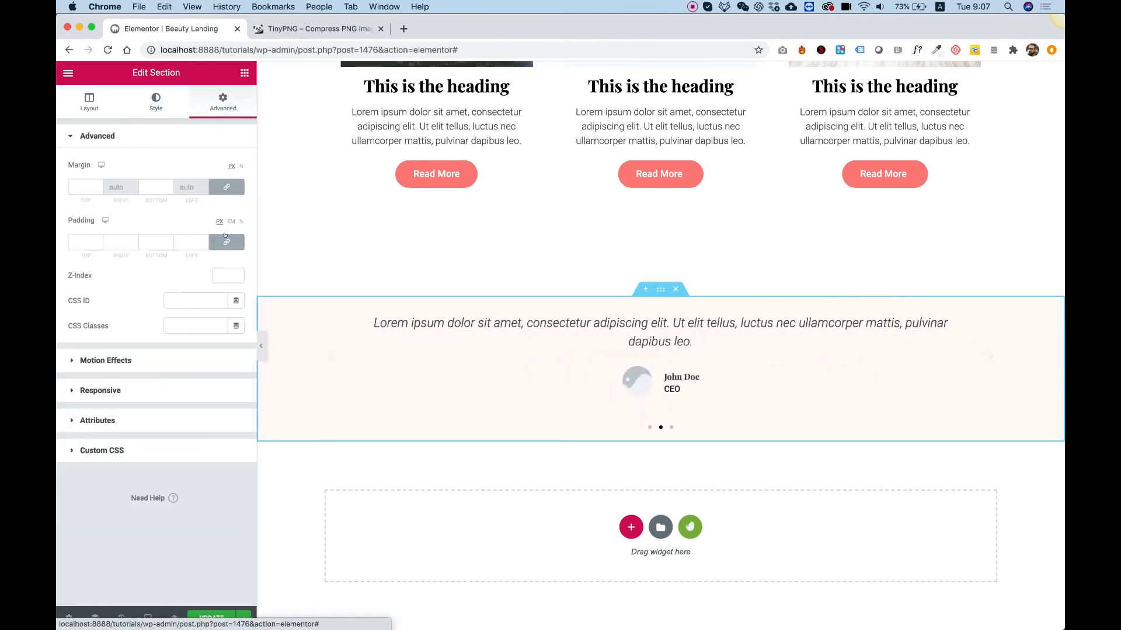
click(228, 243)
double_click(81, 242)
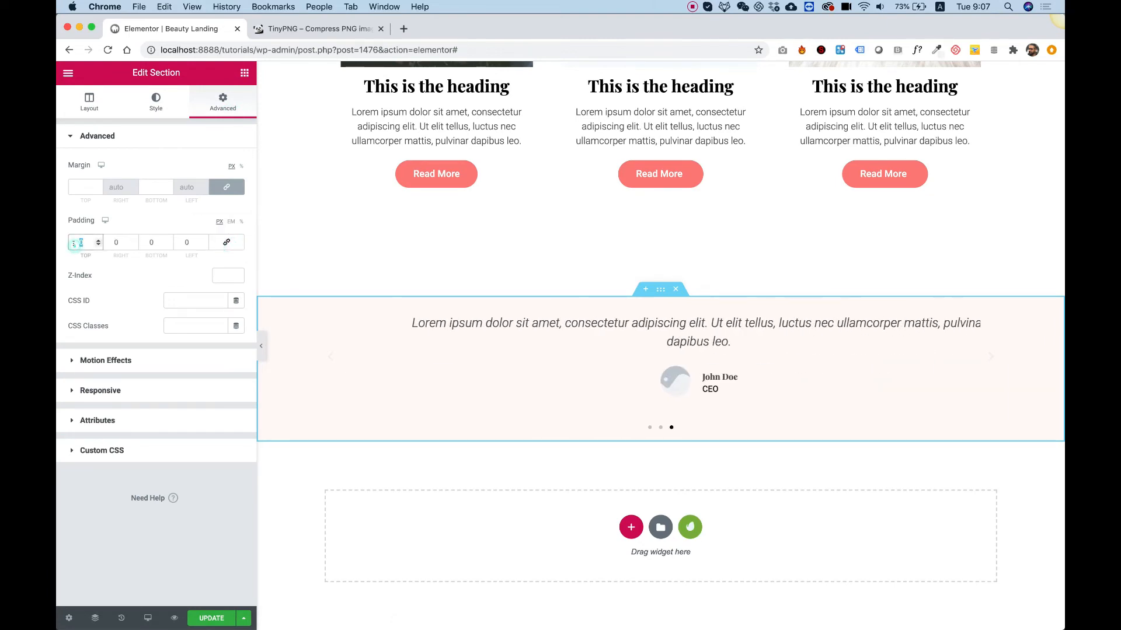
text(150)
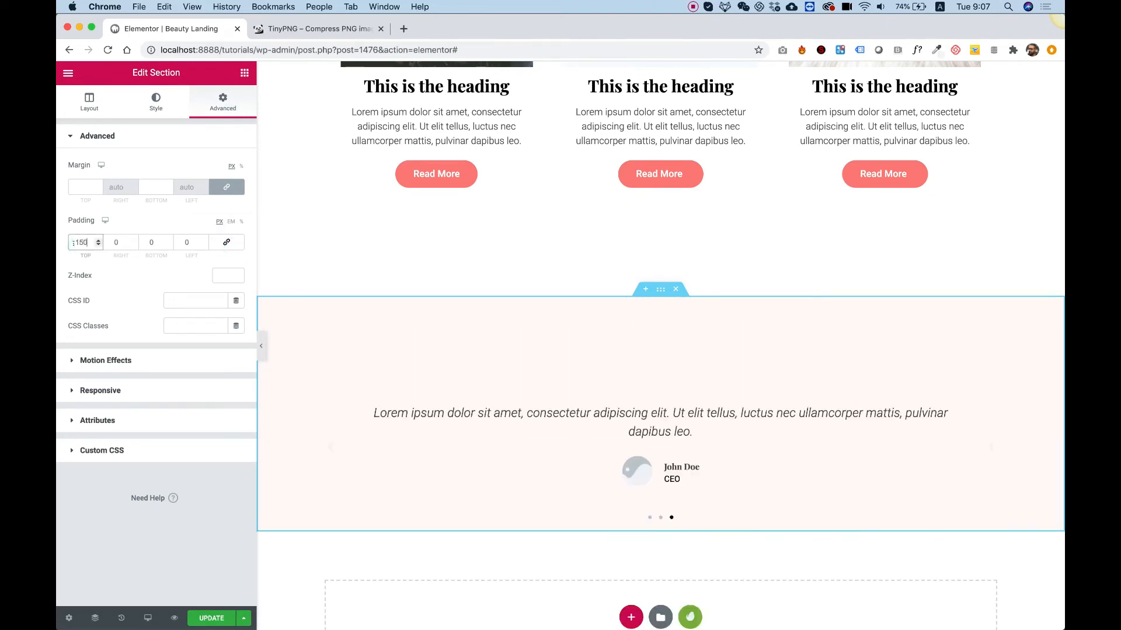
key(Tab)
key(Tab)
text(150)
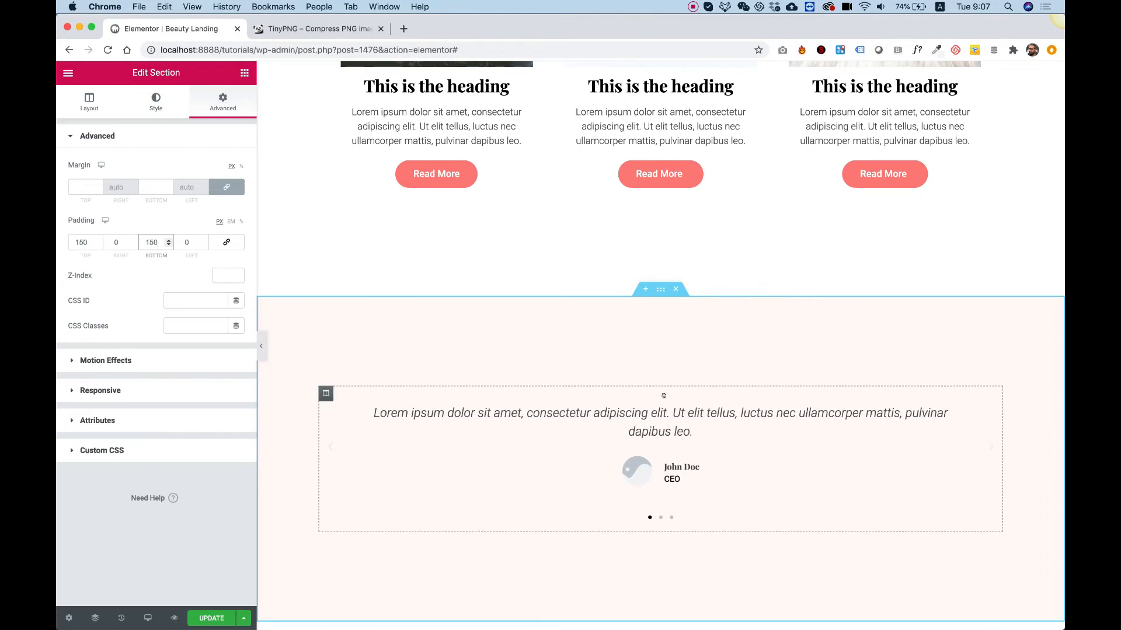
Set the testimonial carousel's pagination color to #FF817E and slightly enlarge the pagination dots.
scroll(664, 396, down, 2)
scroll(664, 395, down, 1)
click(664, 290)
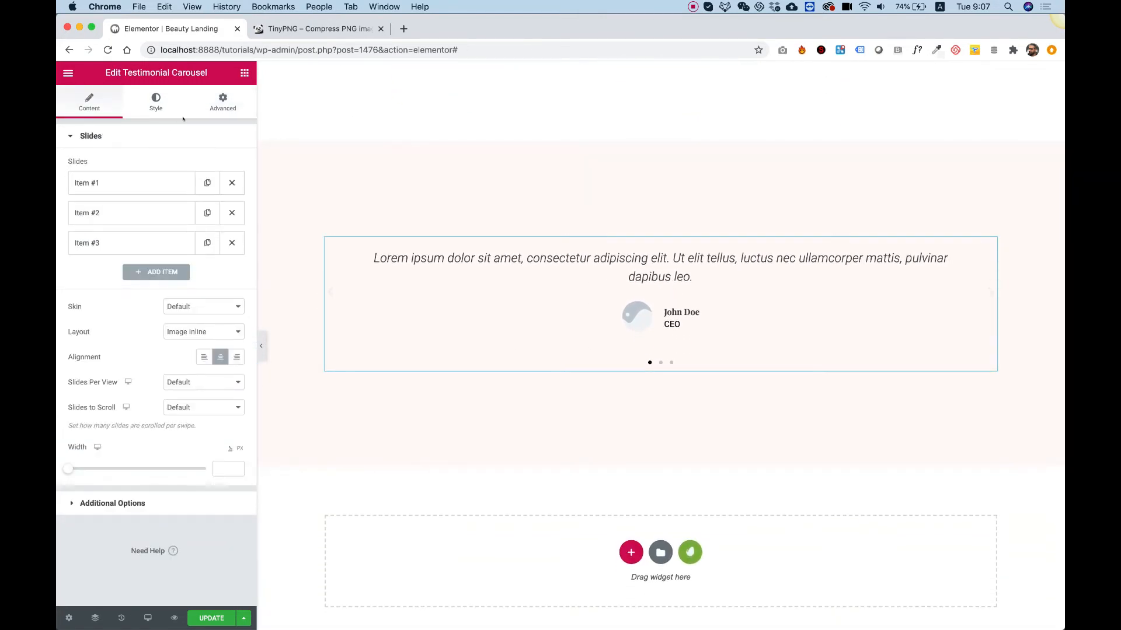
click(151, 107)
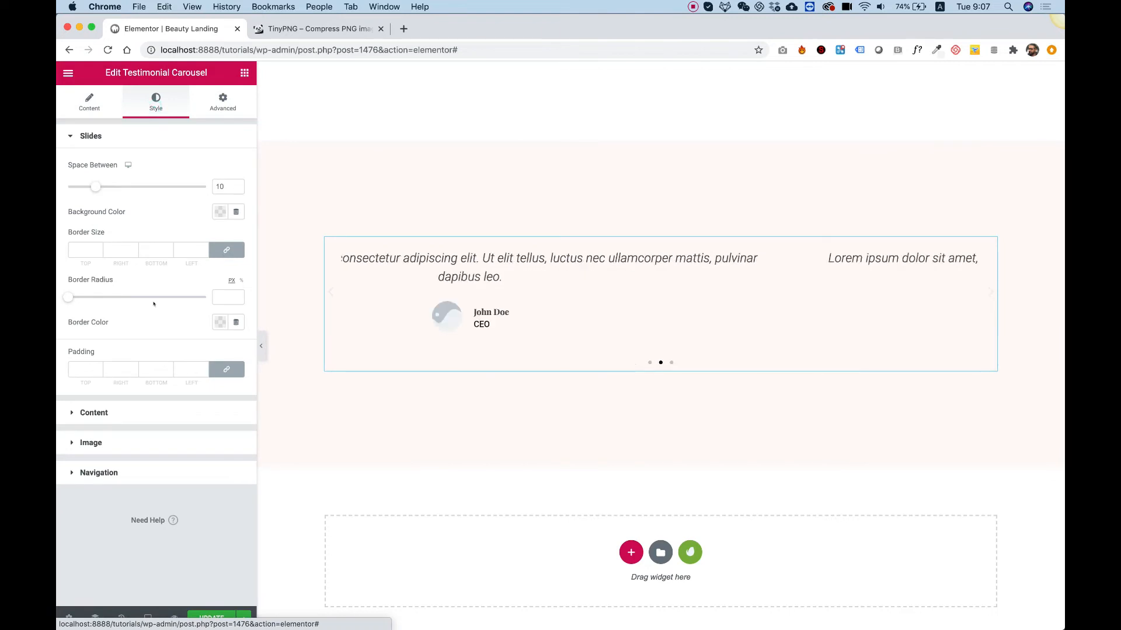
click(117, 465)
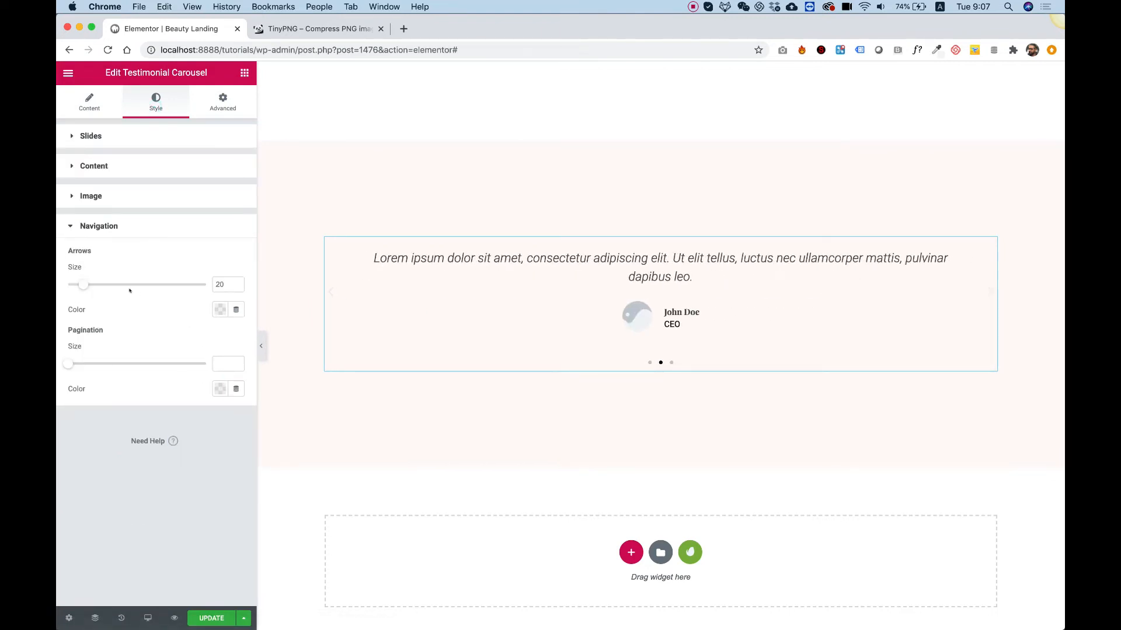
click(220, 389)
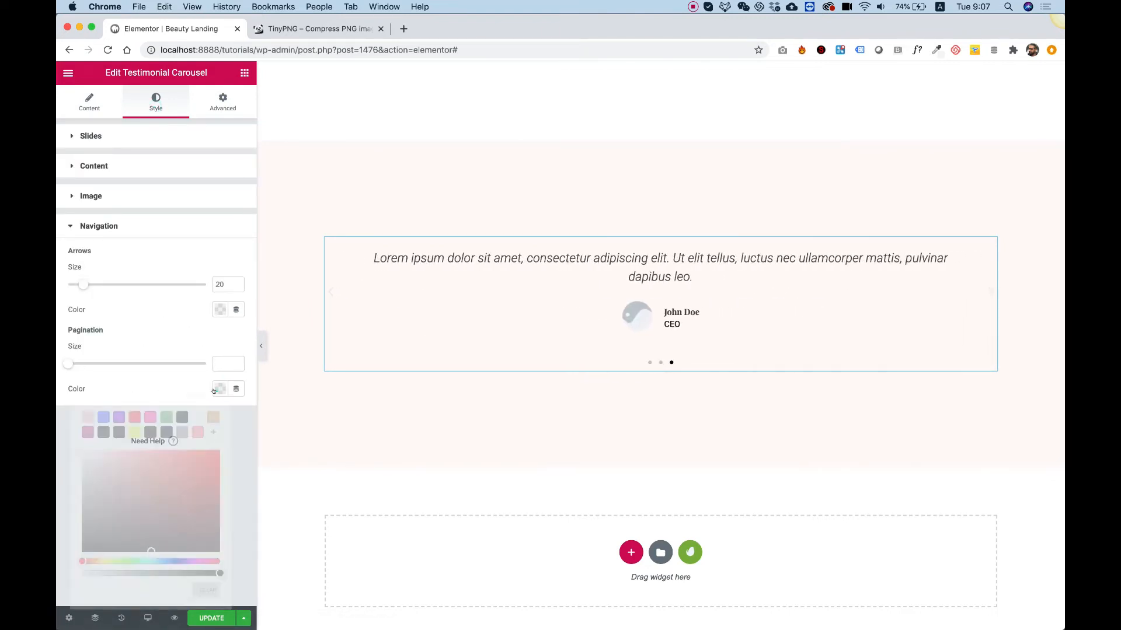
click(197, 431)
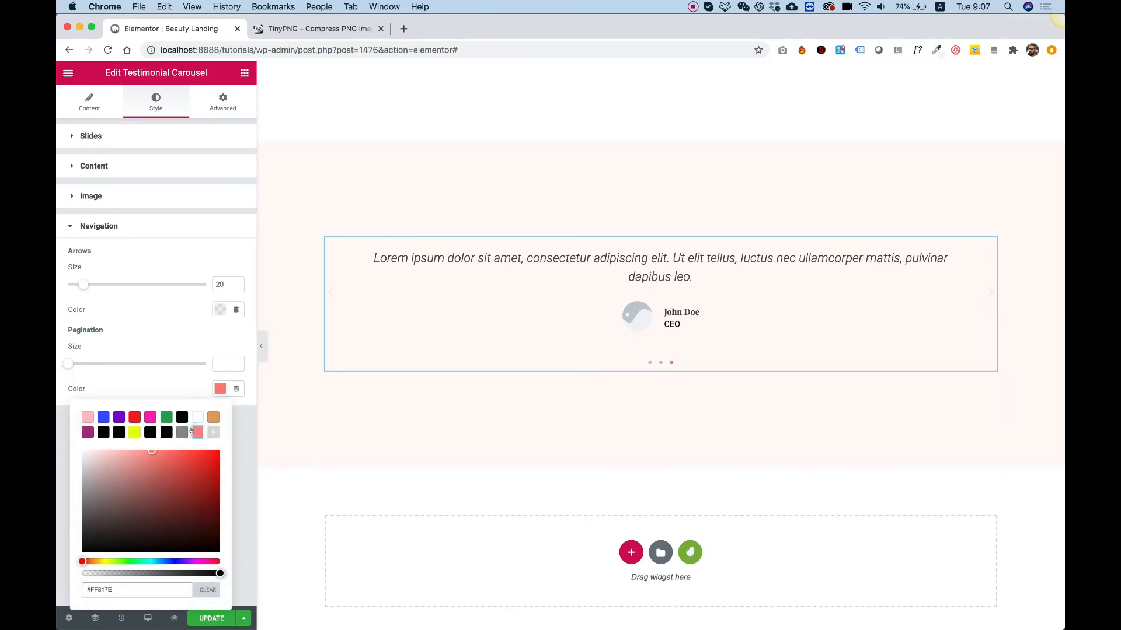
click(159, 375)
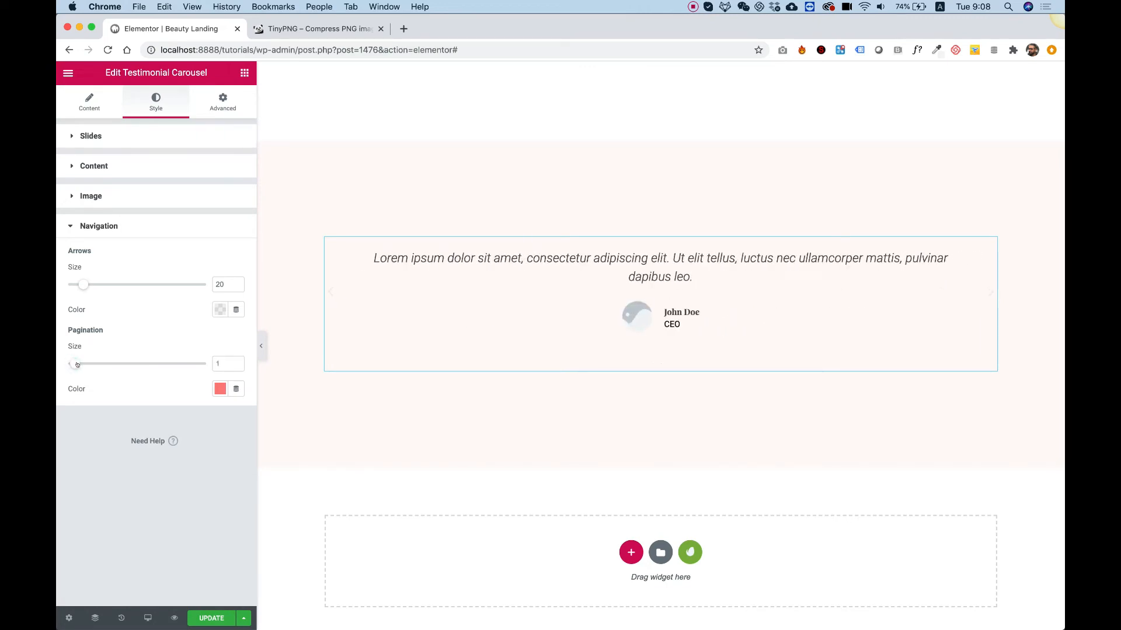
drag(76, 364, 99, 364)
Start uploading a new image for the carousel's Item #1 slide and browse to the User Photos folder in Dropbox.
click(88, 107)
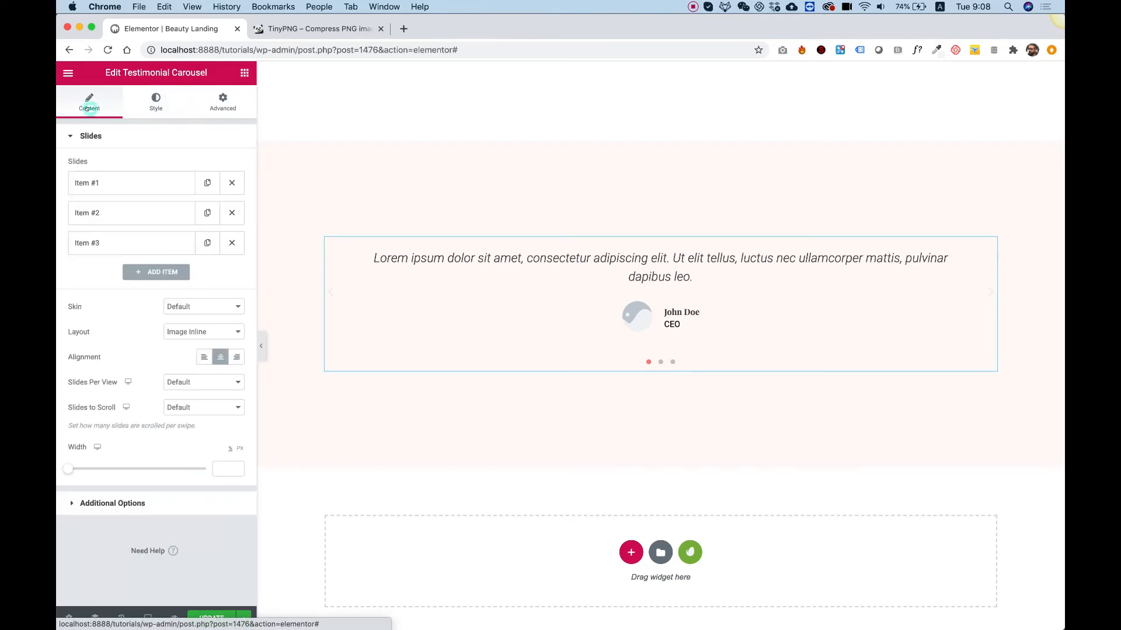
click(109, 183)
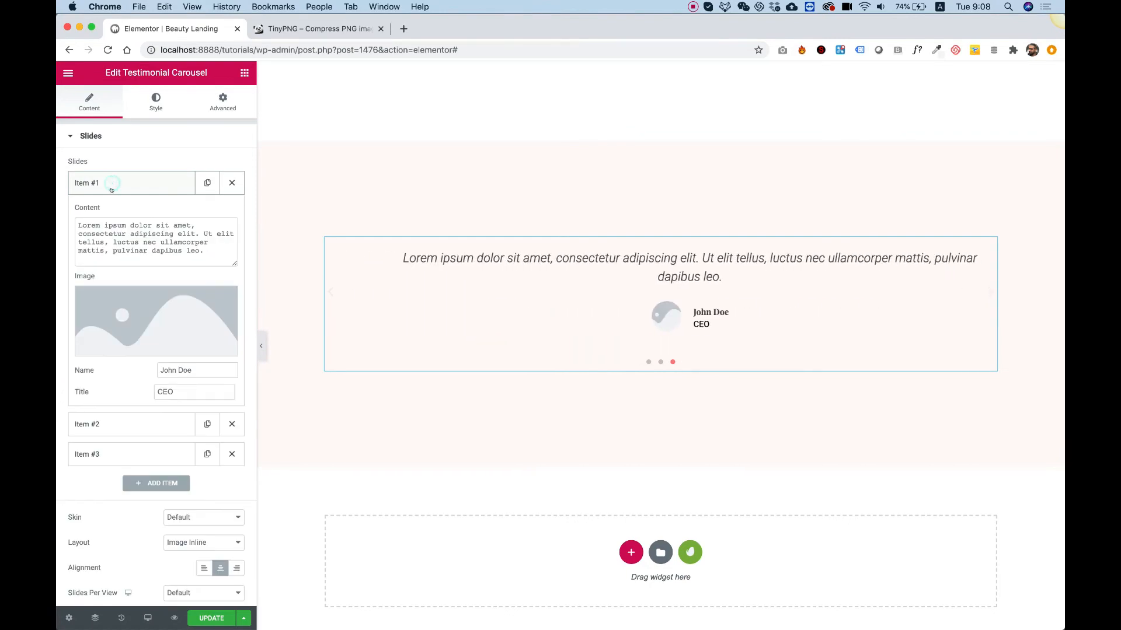
click(156, 321)
click(110, 119)
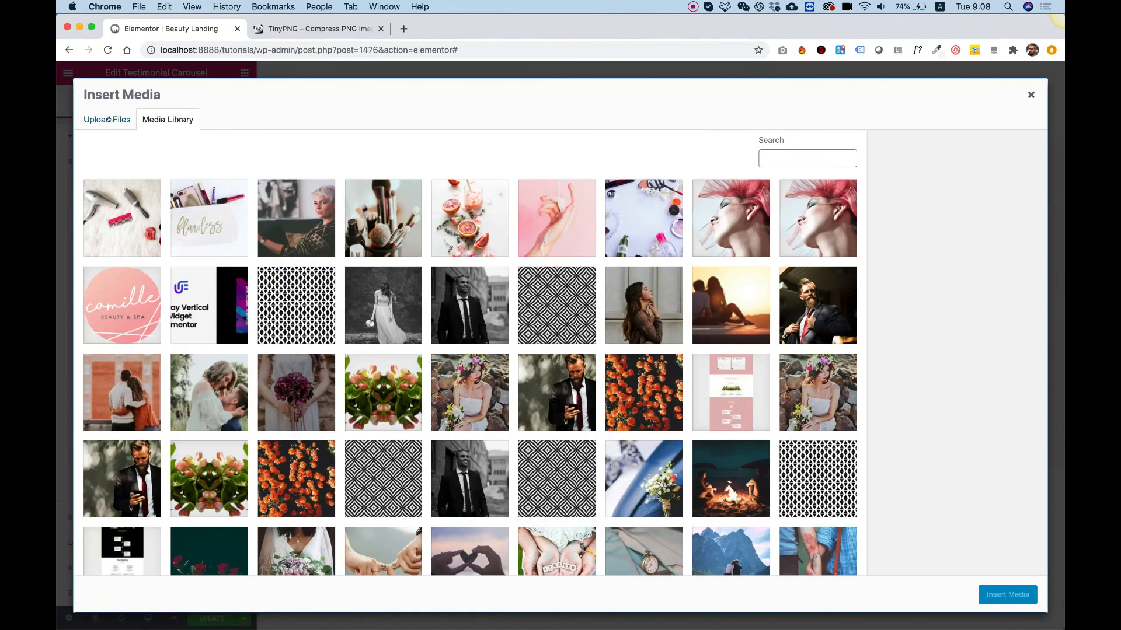
click(533, 320)
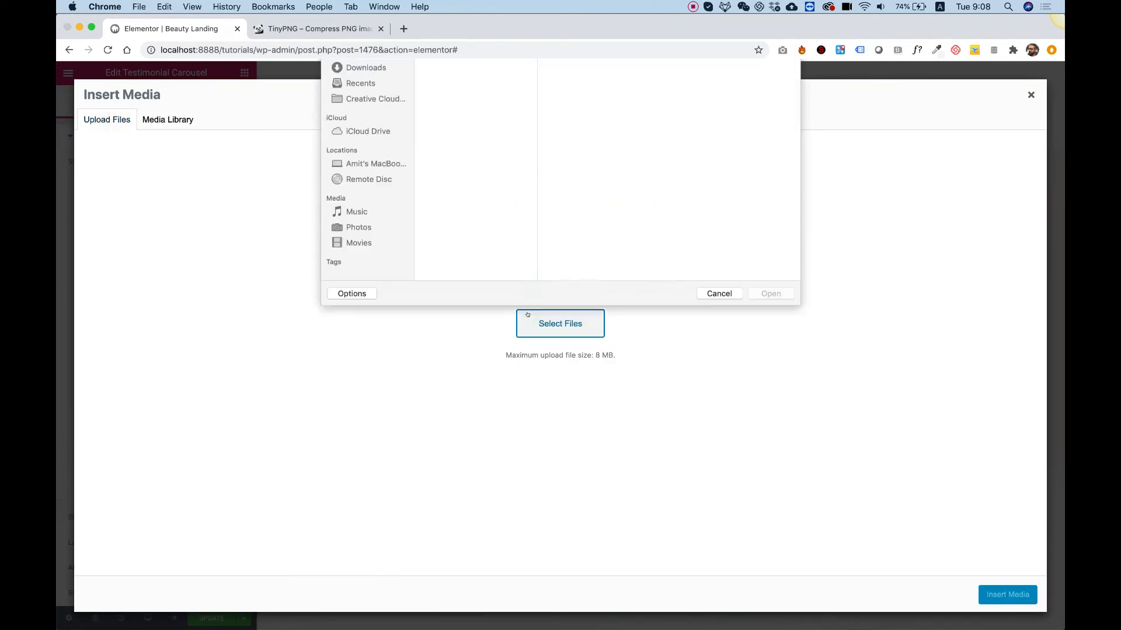
click(361, 138)
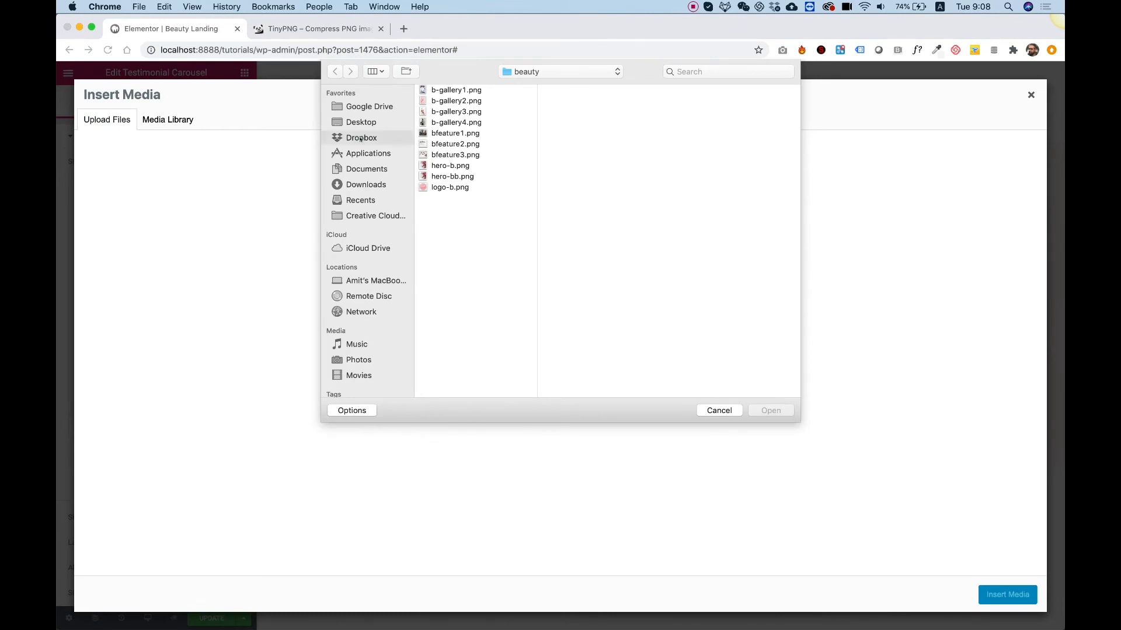
scroll(473, 234, down, 20)
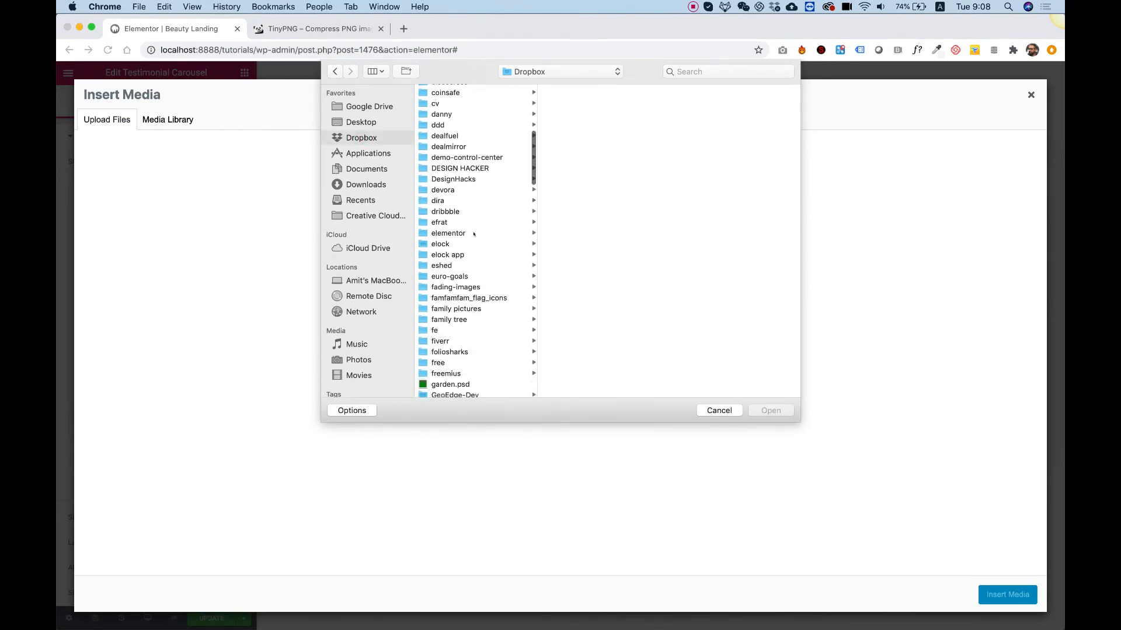
scroll(473, 234, down, 5)
text(us)
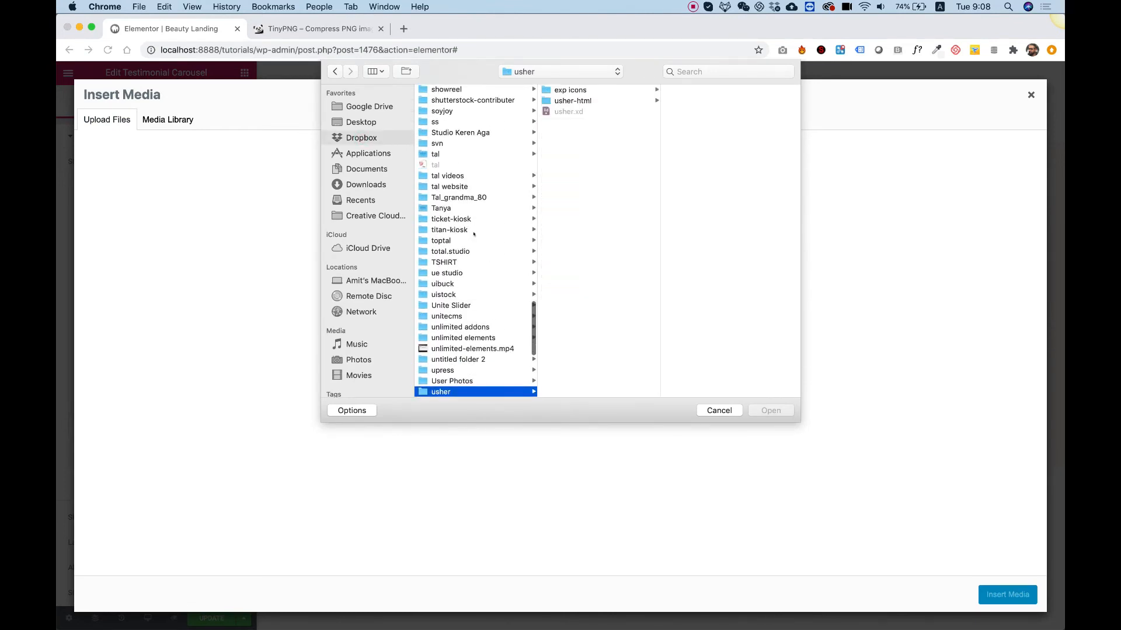
click(471, 383)
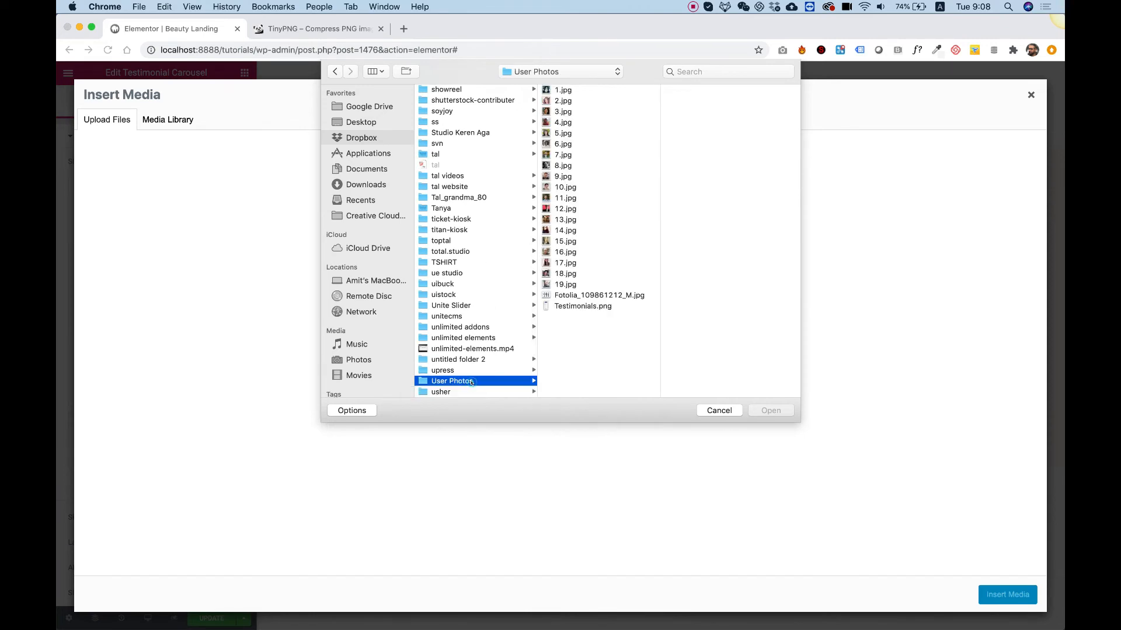
Upload 17.jpg and 18.jpg to the media library and insert 17.jpg as the first slide's image.
click(570, 198)
key(Down)
key(Down)
key(Down)
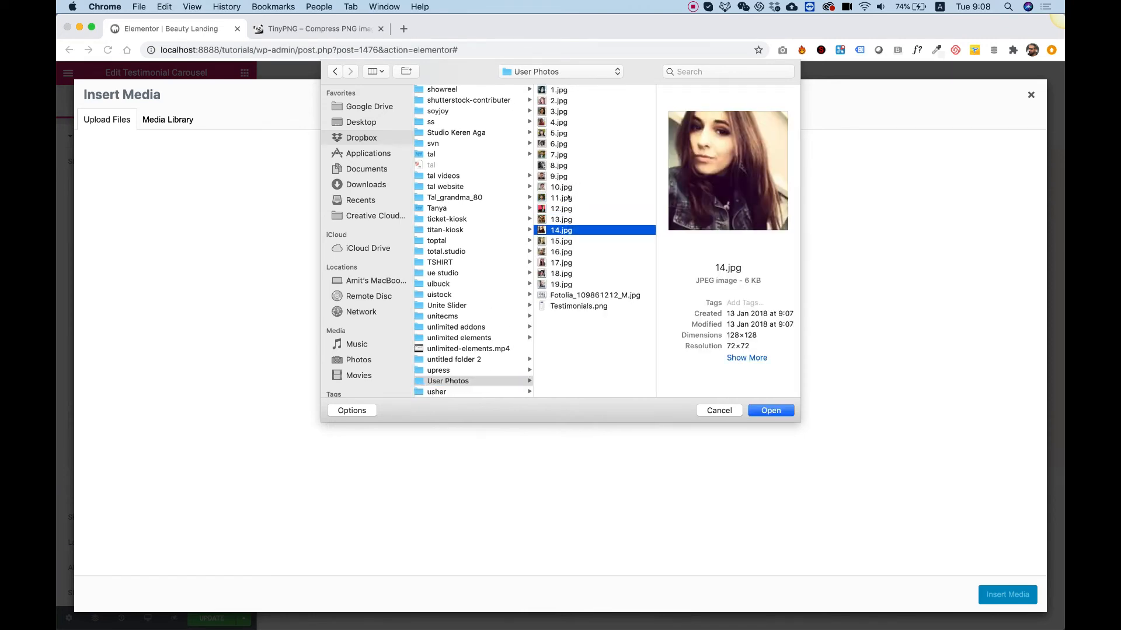
key(Down)
key(Up)
key(Down)
key(Down)
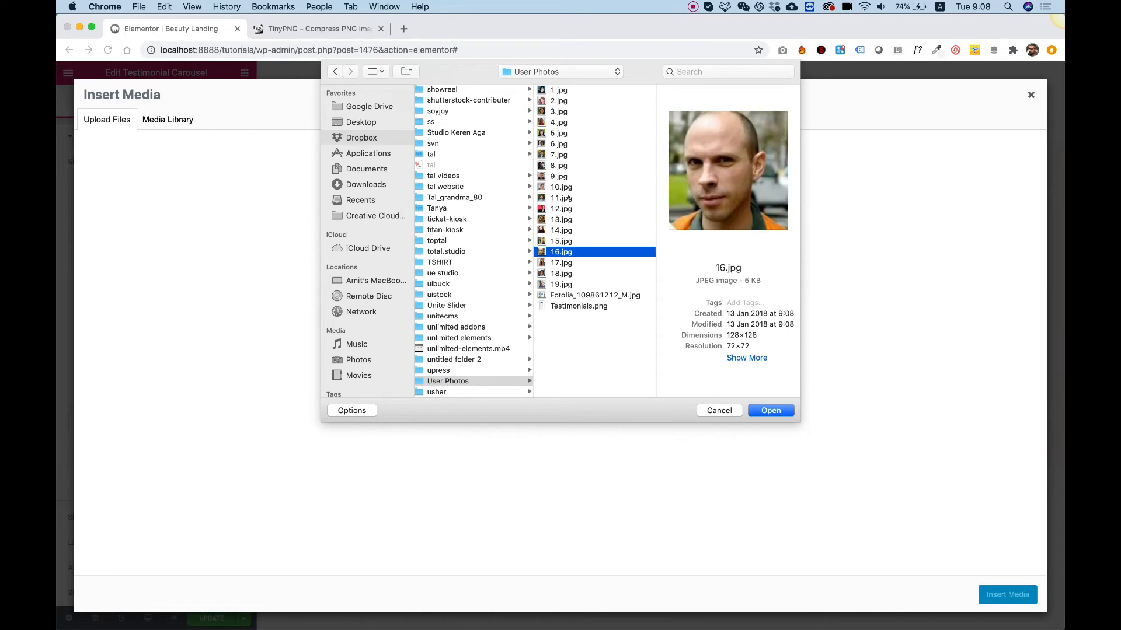
key(Down)
key(Up)
key(Up)
key(Down)
key(Down)
key(Down)
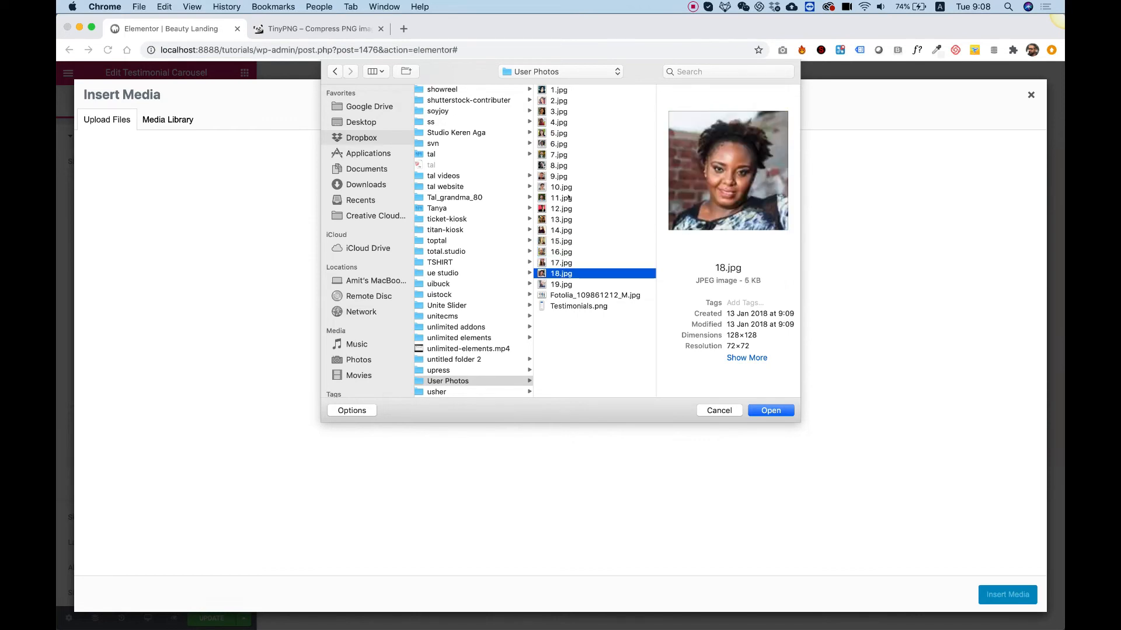
key(Down)
key(Up)
key(shift+Up)
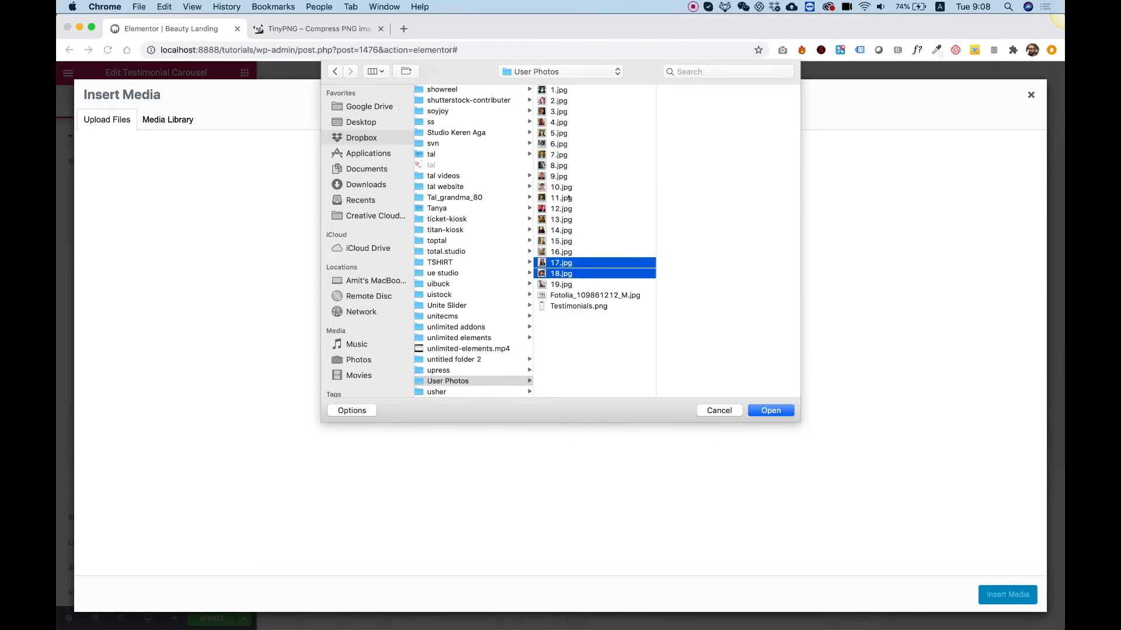
key(Return)
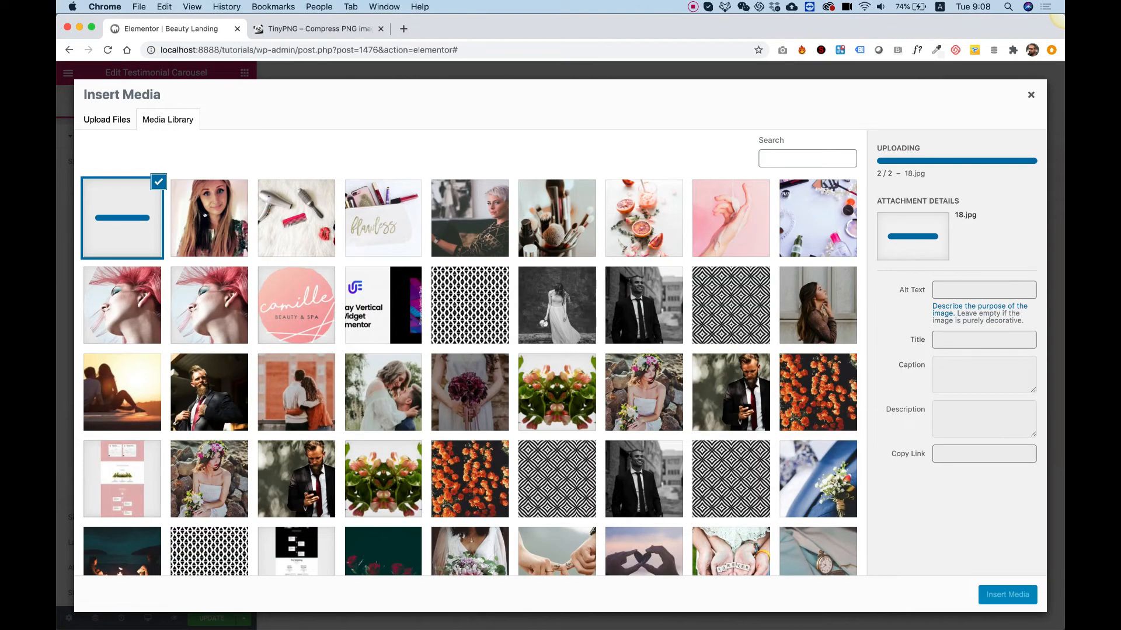
click(211, 204)
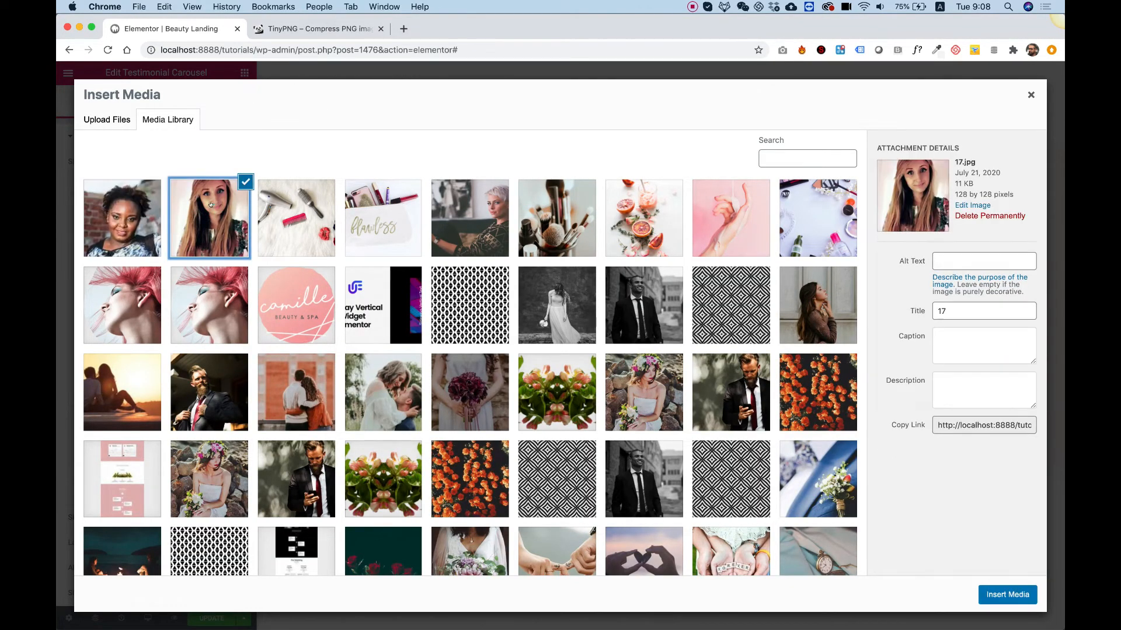
click(1020, 593)
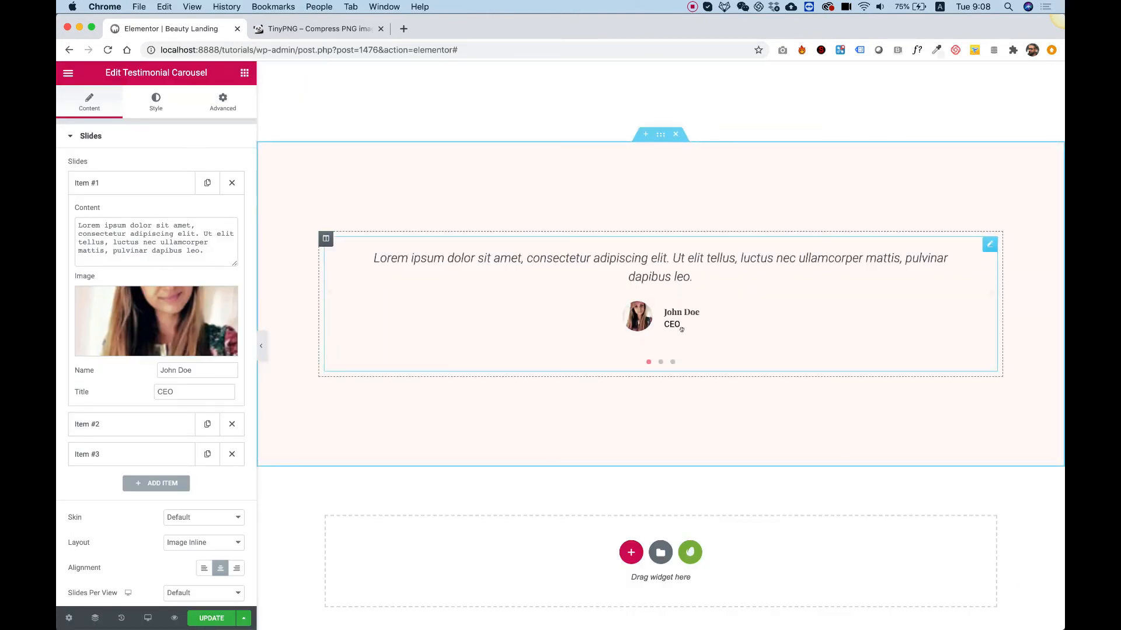
Review the page built so far, then switch to Photoshop and examine the Team section that follows the testimonial in the design.
scroll(655, 259, up, 20)
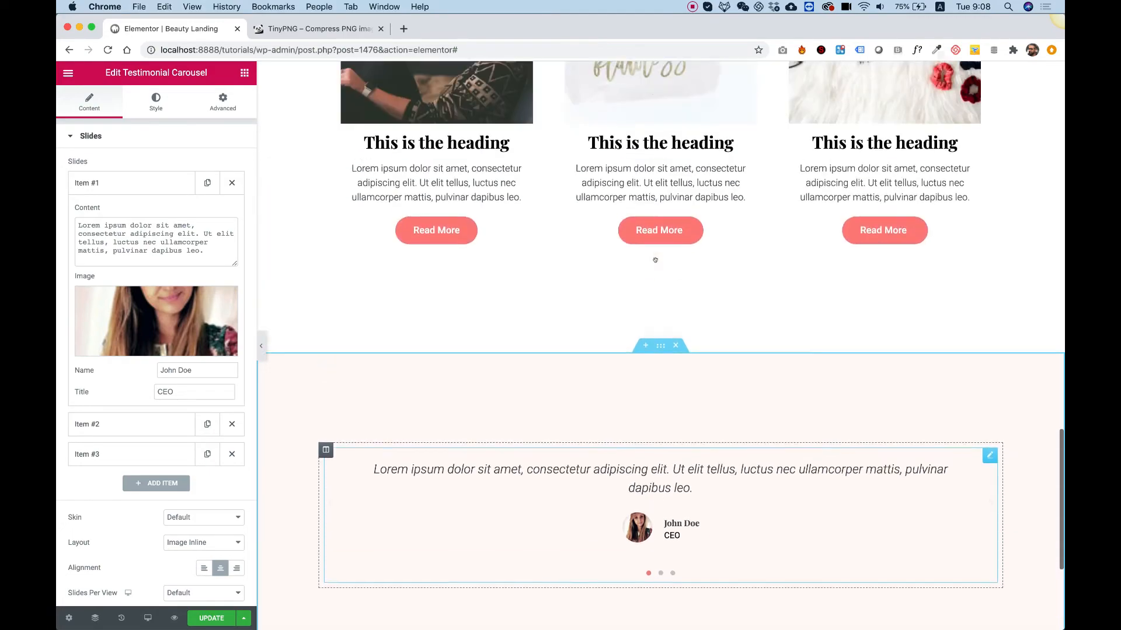
scroll(656, 261, up, 5)
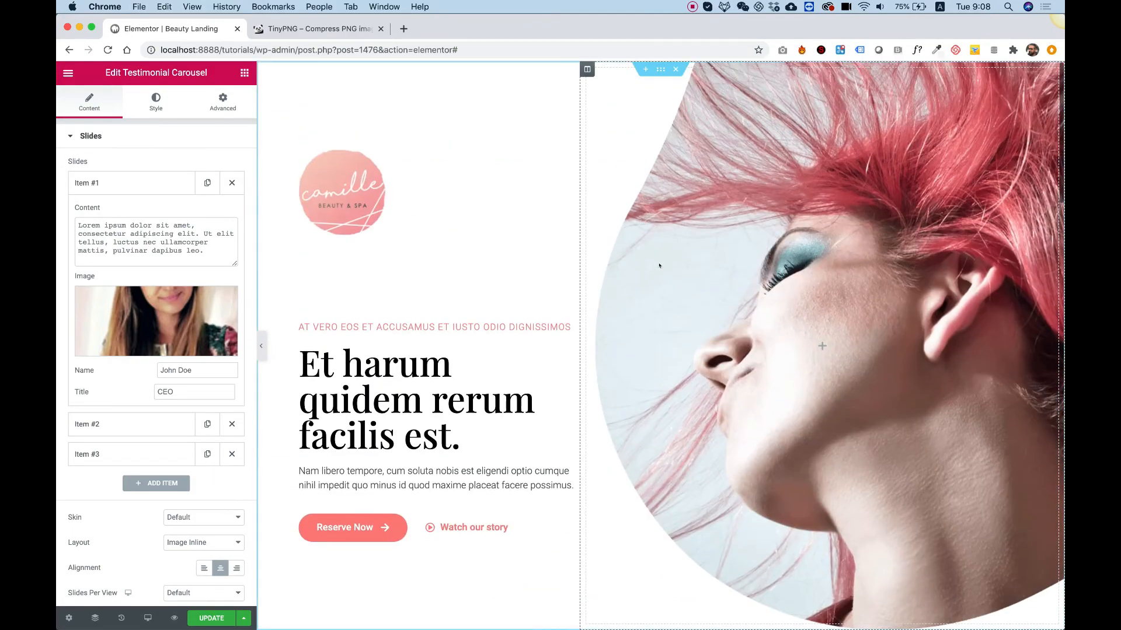
scroll(656, 261, down, 20)
scroll(659, 266, down, 7)
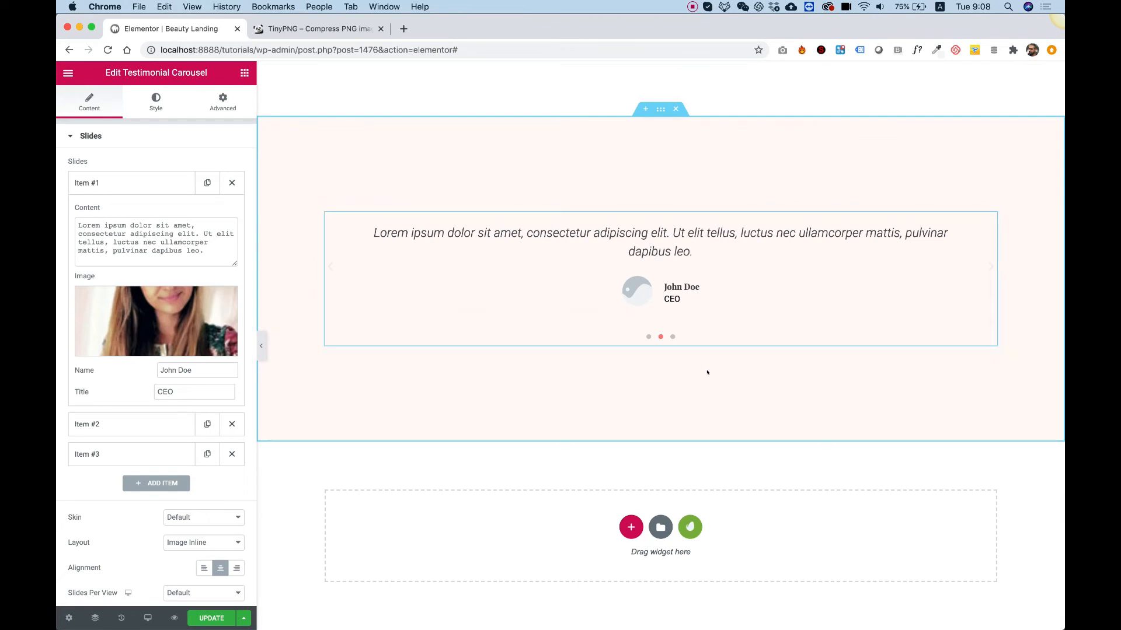
mouse_move(312, 619)
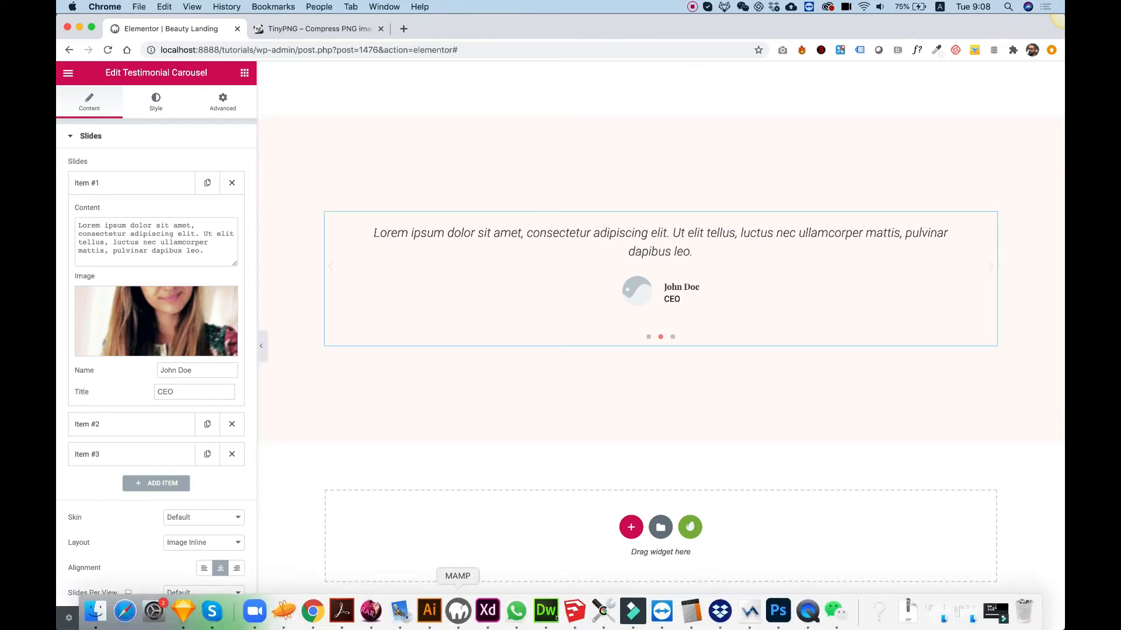
click(778, 611)
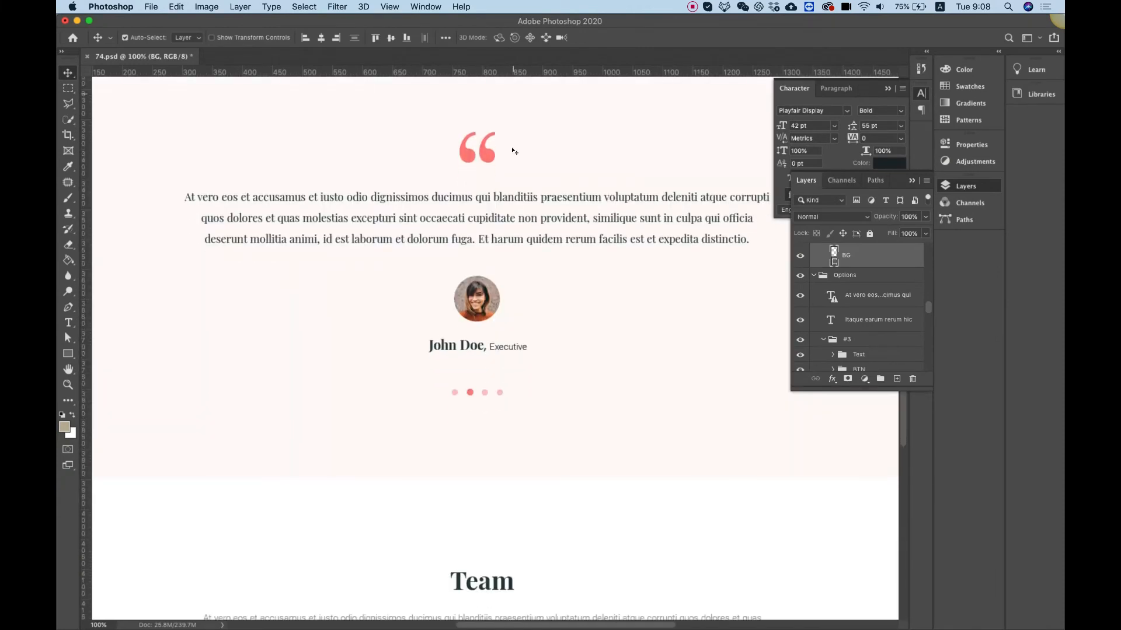
scroll(514, 152, down, 10)
scroll(514, 153, down, 6)
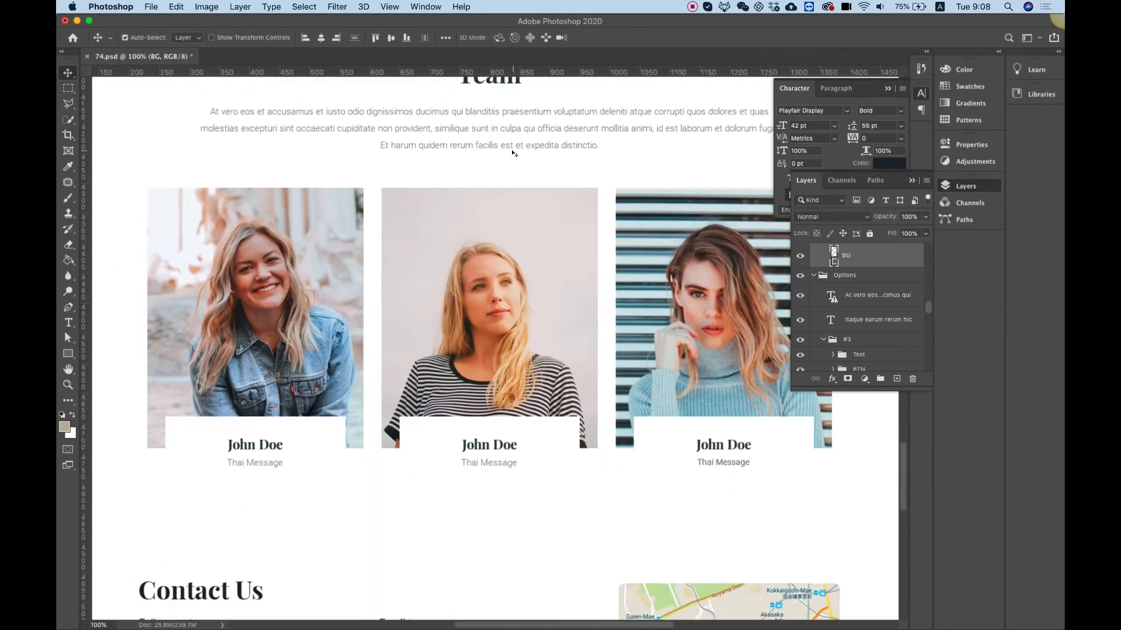
scroll(515, 154, up, 6)
scroll(513, 152, up, 2)
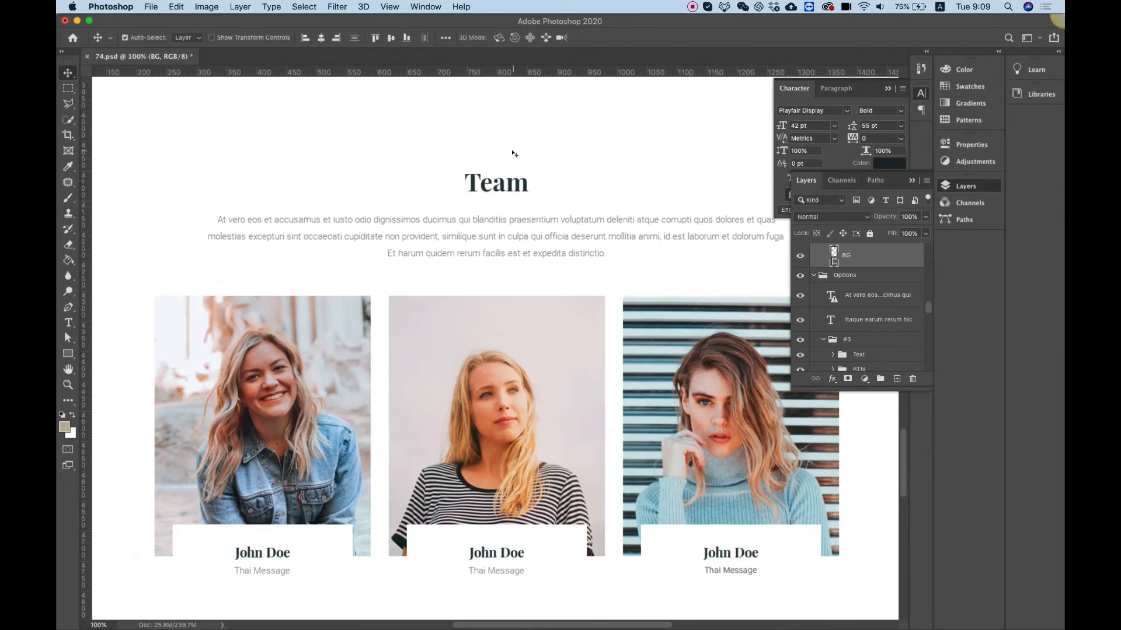
scroll(509, 177, up, 15)
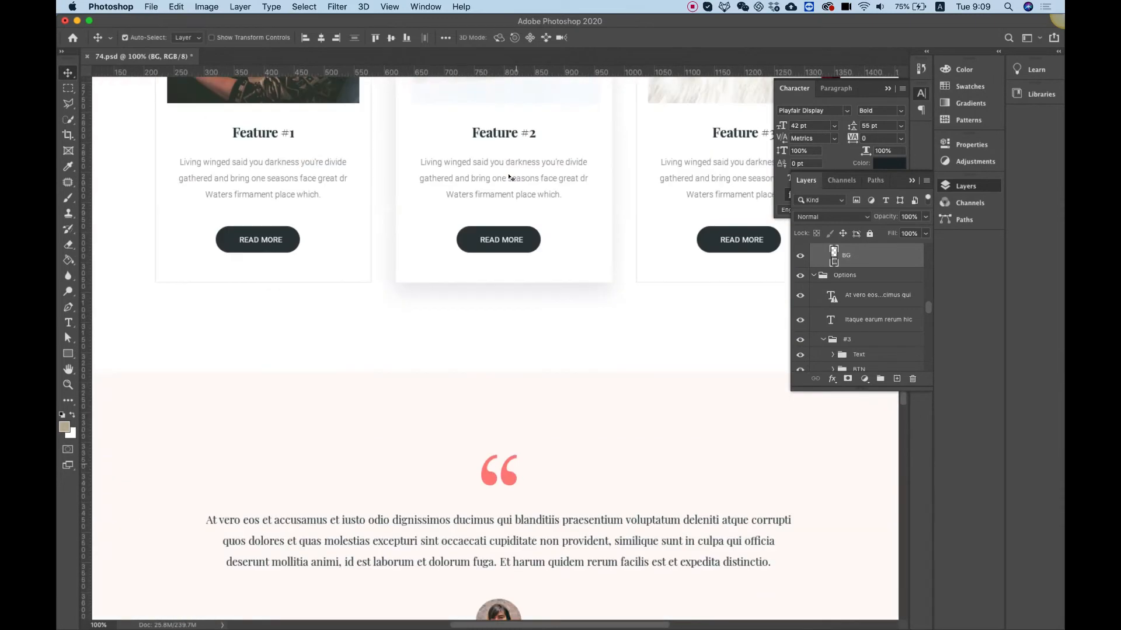
scroll(508, 177, down, 15)
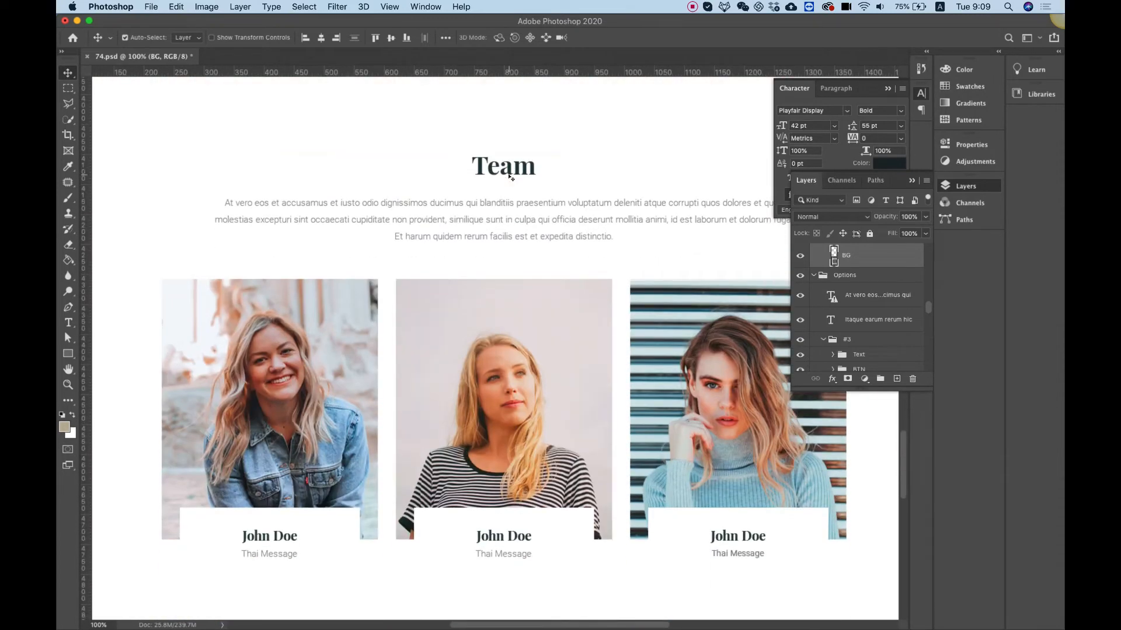
Switch back to Chrome and copy the section containing the "Itaque earum rerum hic" heading.
key(ctrl+Up)
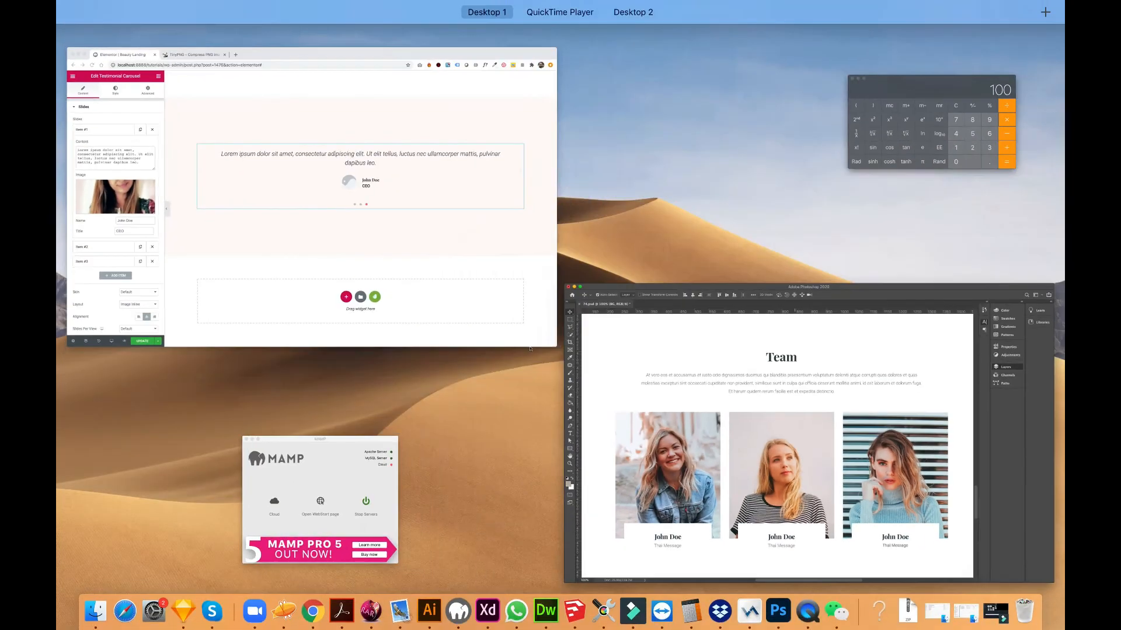
click(352, 198)
scroll(496, 123, up, 10)
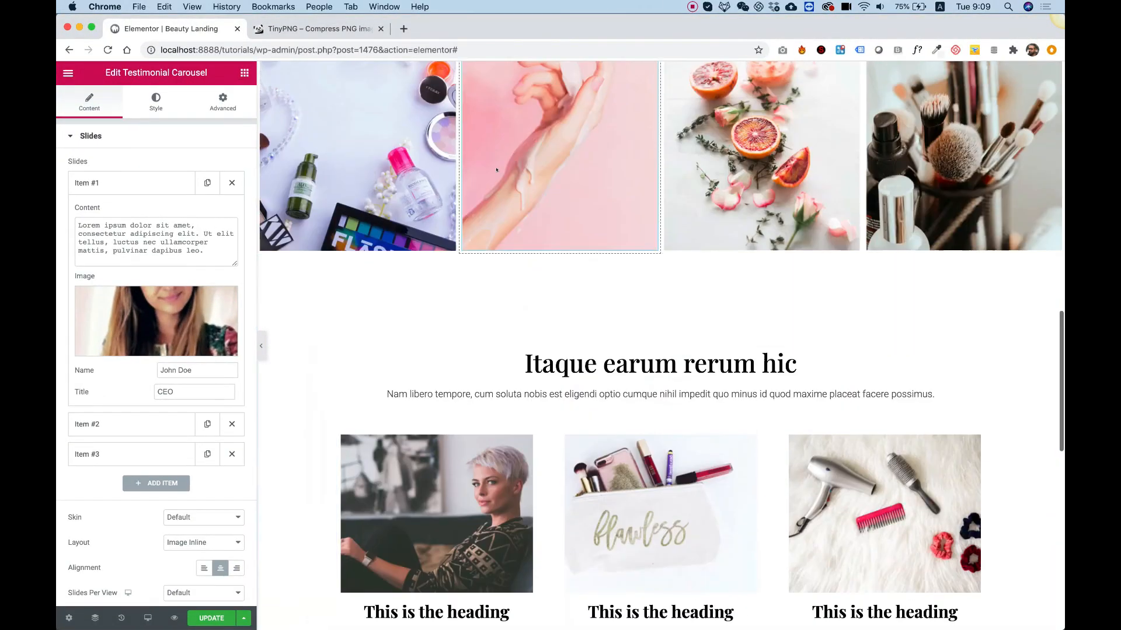
right_click(458, 284)
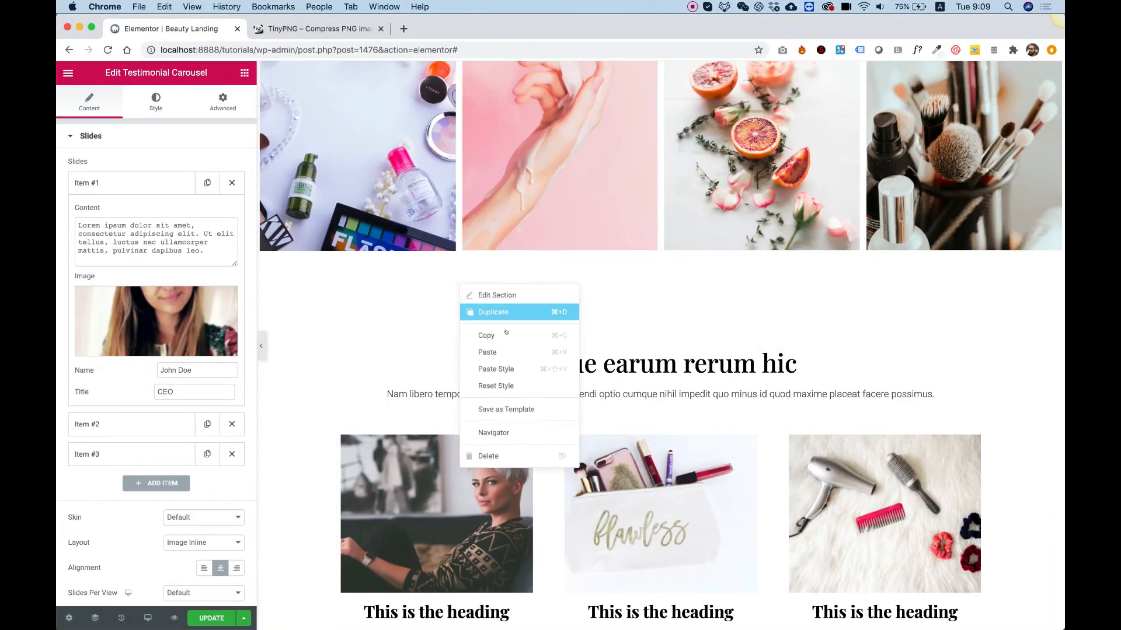
click(506, 330)
Paste the copied section into the empty area below the testimonial carousel.
scroll(506, 330, down, 10)
scroll(506, 332, down, 2)
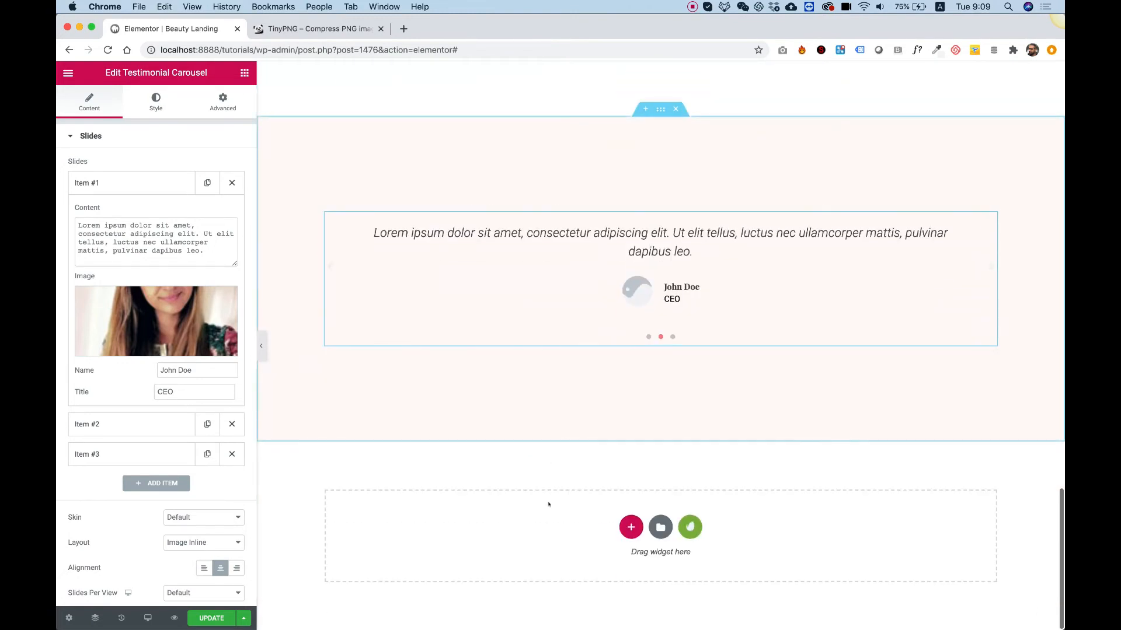
right_click(537, 516)
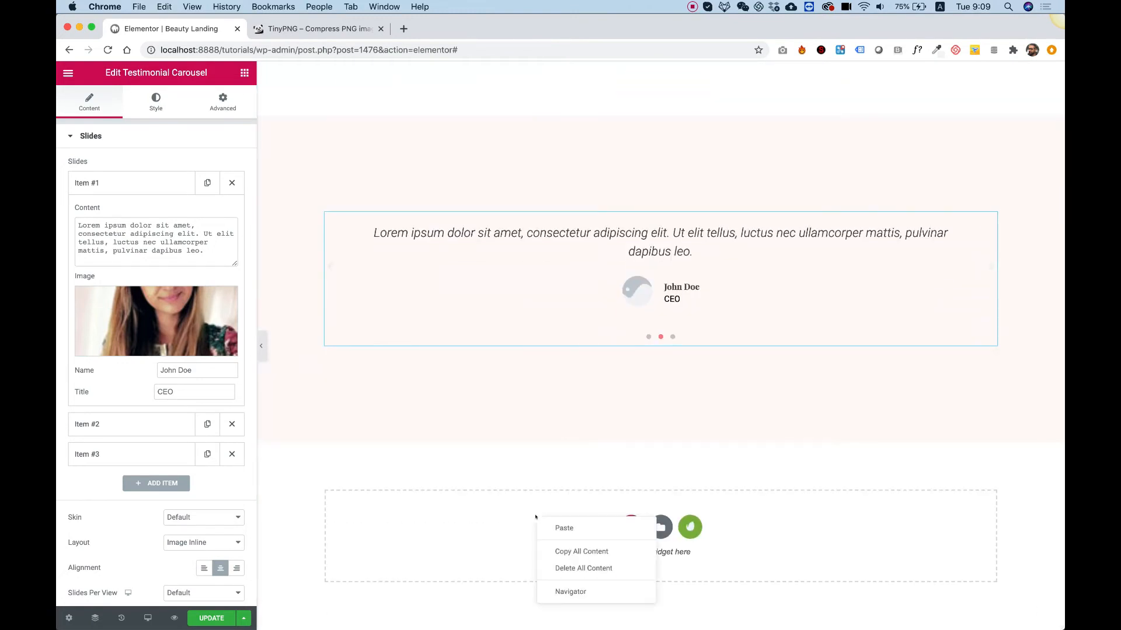
click(564, 528)
scroll(549, 380, down, 3)
Change the pasted section's heading title to "Our Team".
click(546, 376)
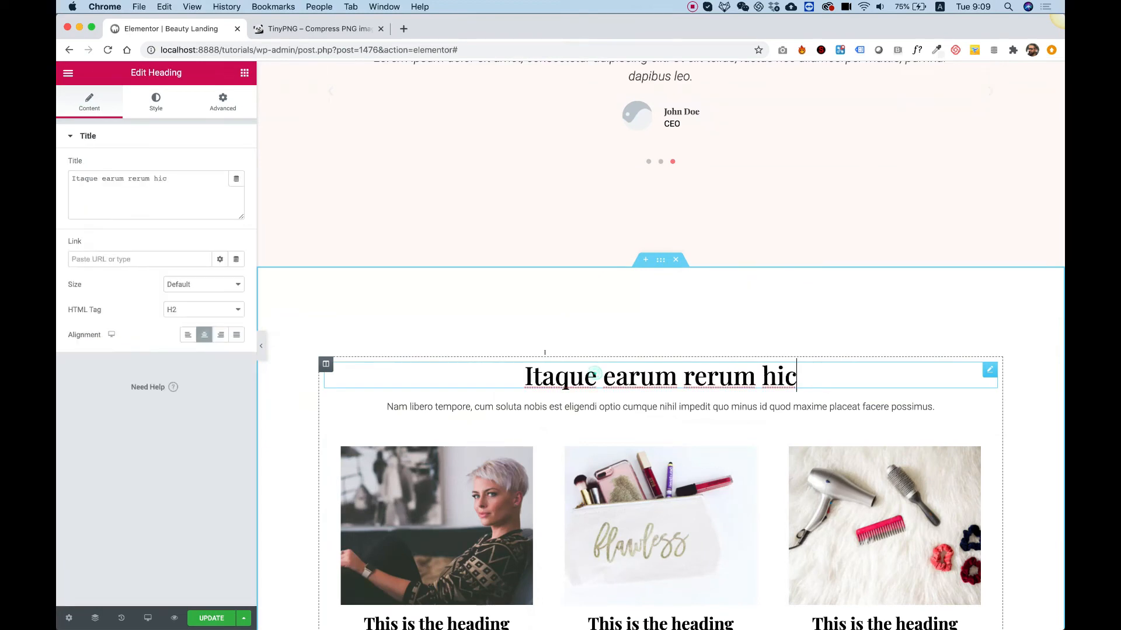
triple_click(193, 191)
text(Our Team)
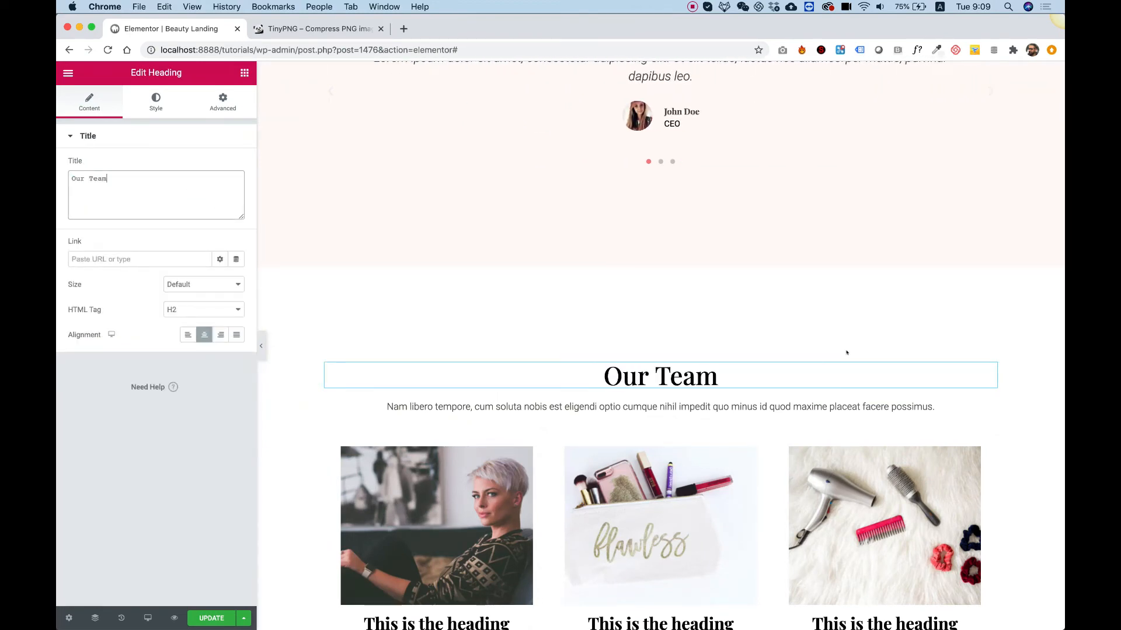
scroll(462, 274, down, 5)
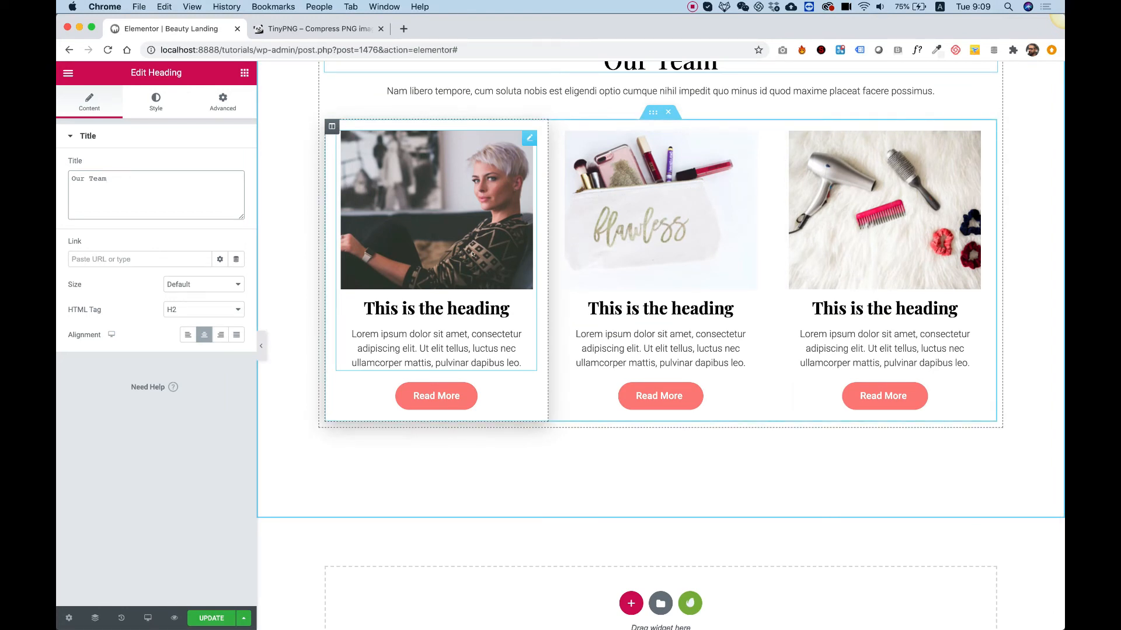
click(245, 72)
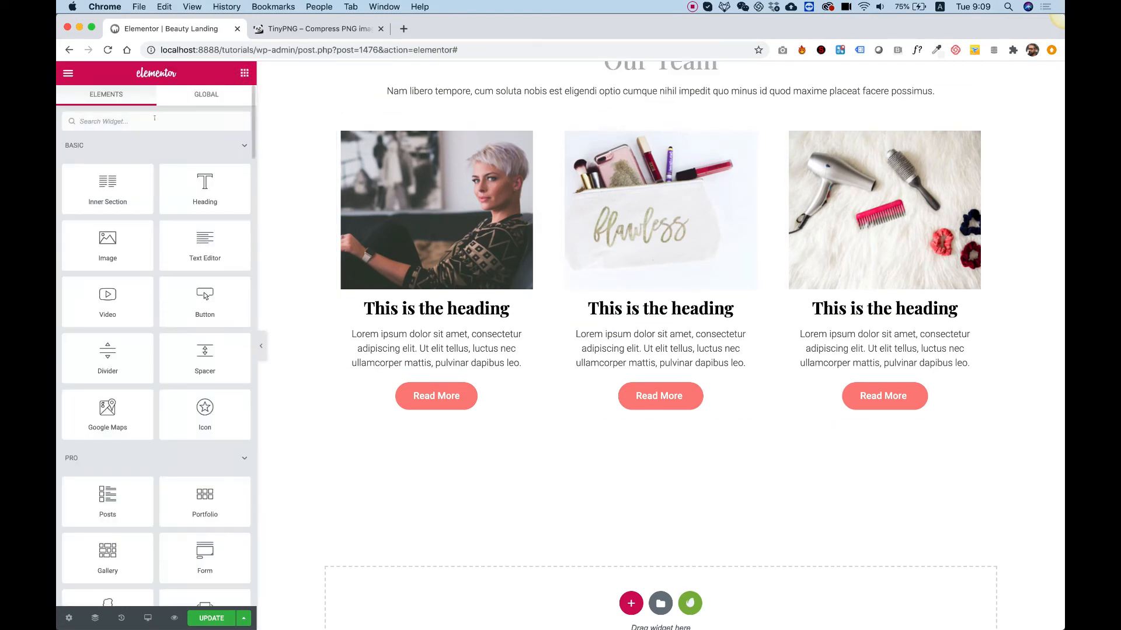
scroll(187, 234, down, 15)
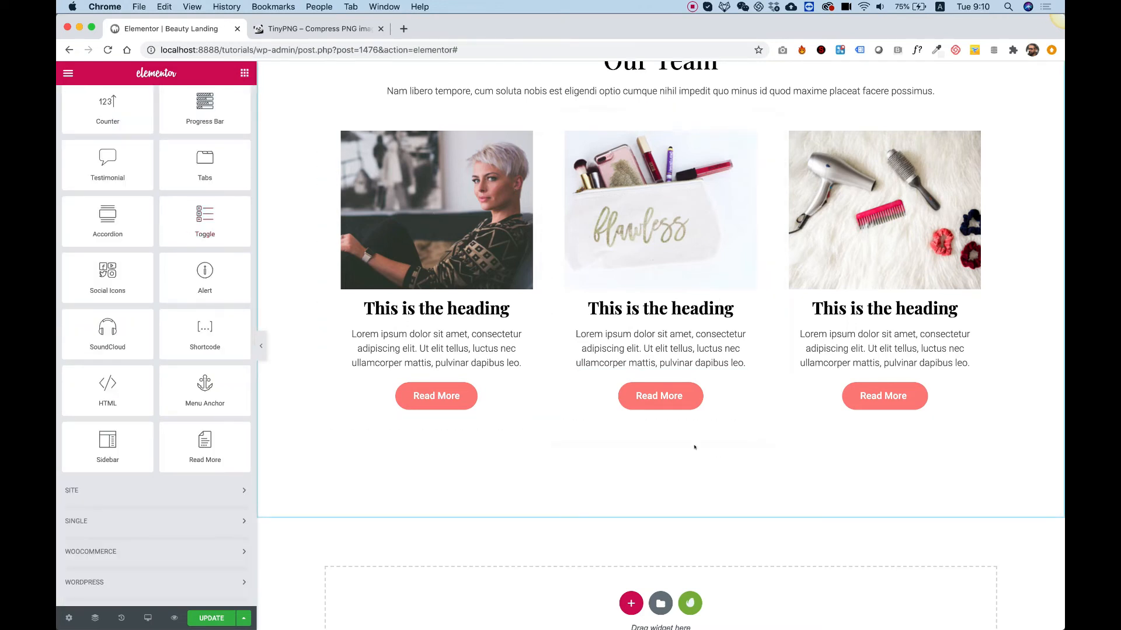
scroll(627, 234, up, 3)
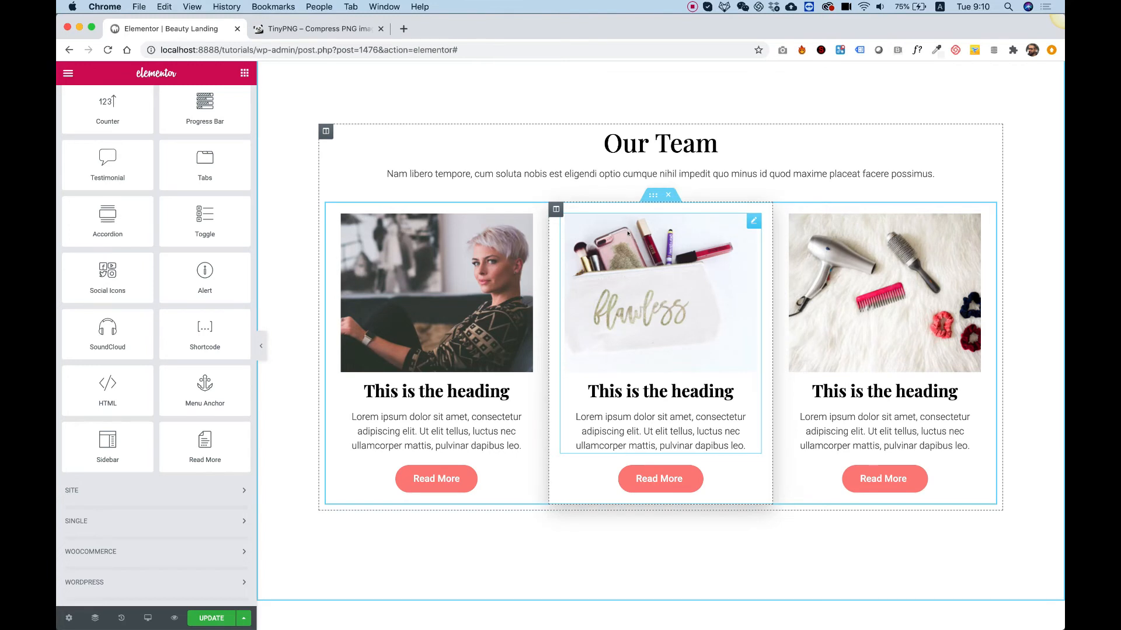
Open the WordPress dashboard in a new browser tab and go to the Unlimited Elements widget library.
click(67, 73)
right_click(149, 403)
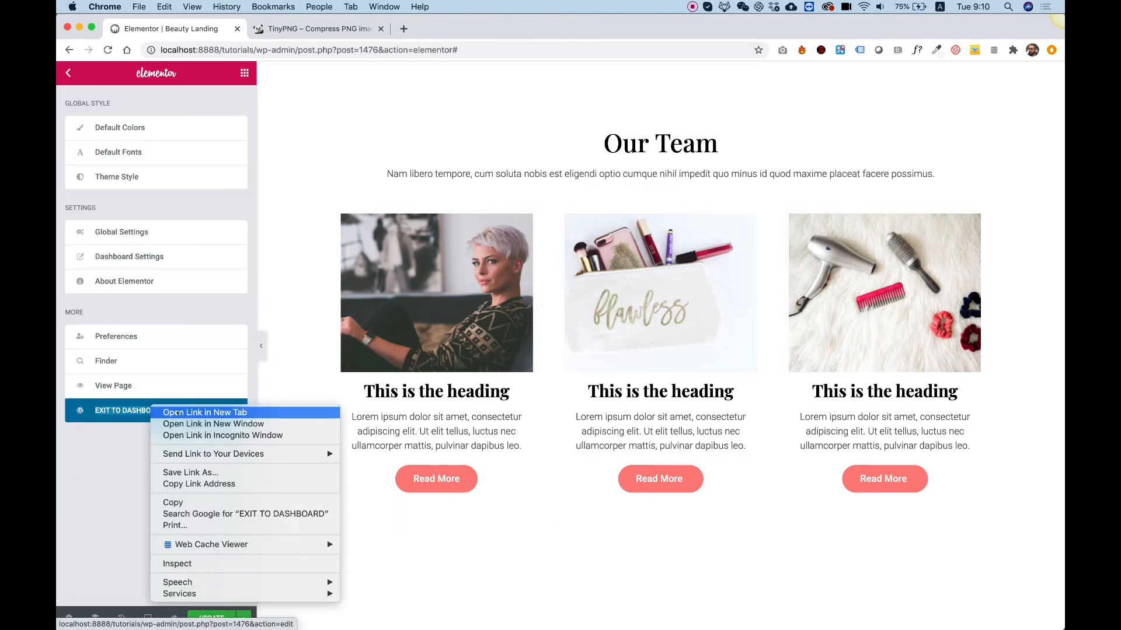
click(186, 414)
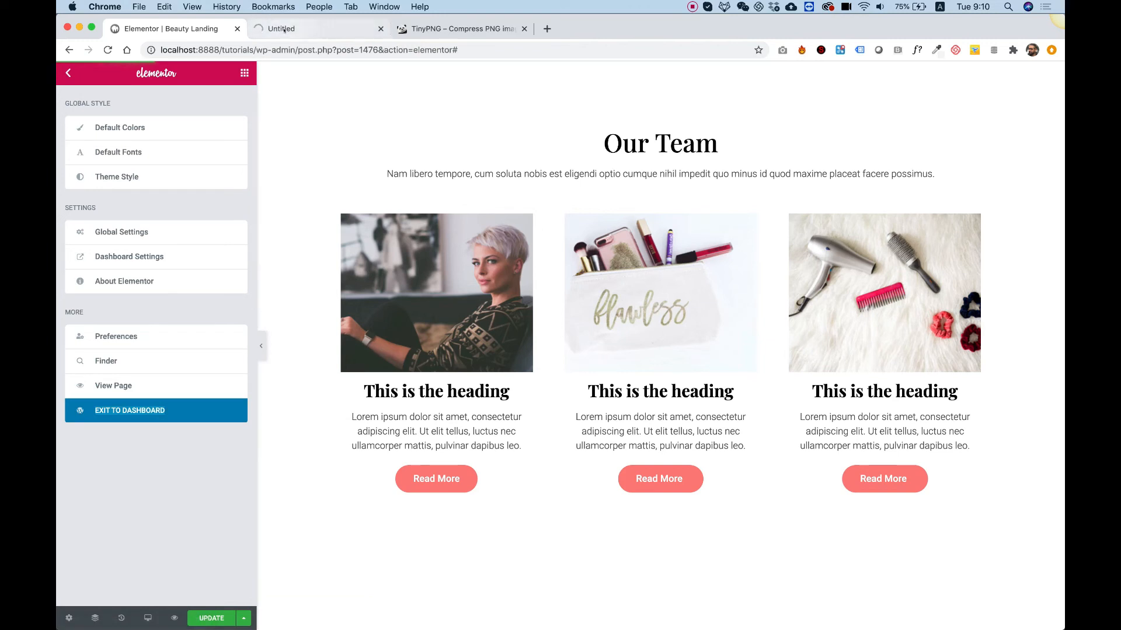
click(284, 29)
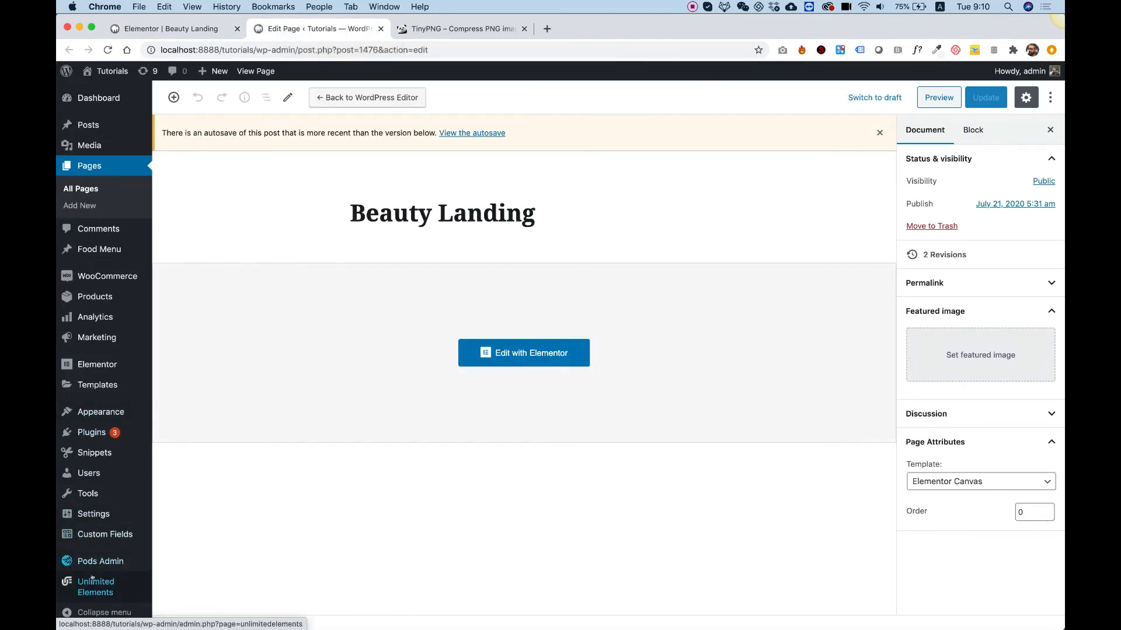
click(92, 578)
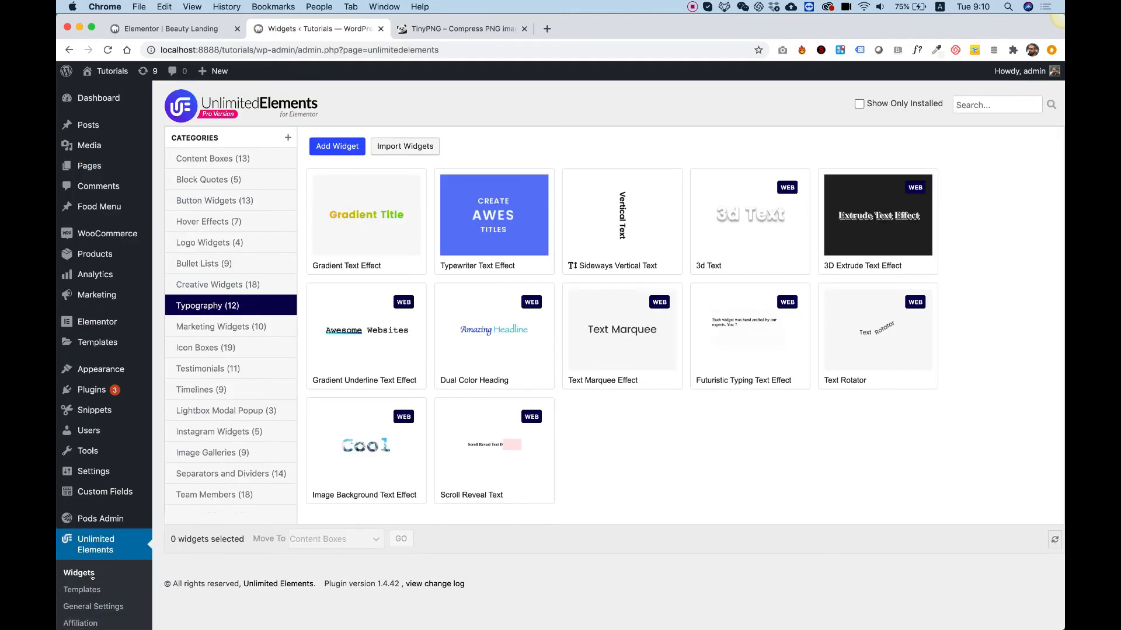
Search the widget library for "team" and install the Team Member Box Overlay widget.
click(975, 105)
text(team)
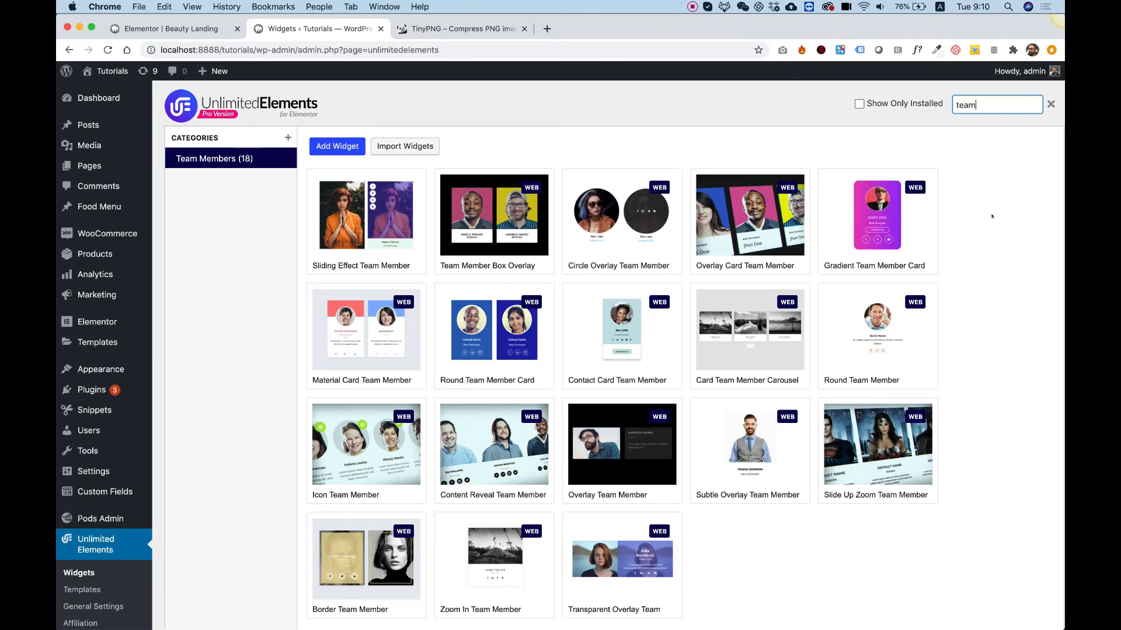
scroll(991, 216, down, 5)
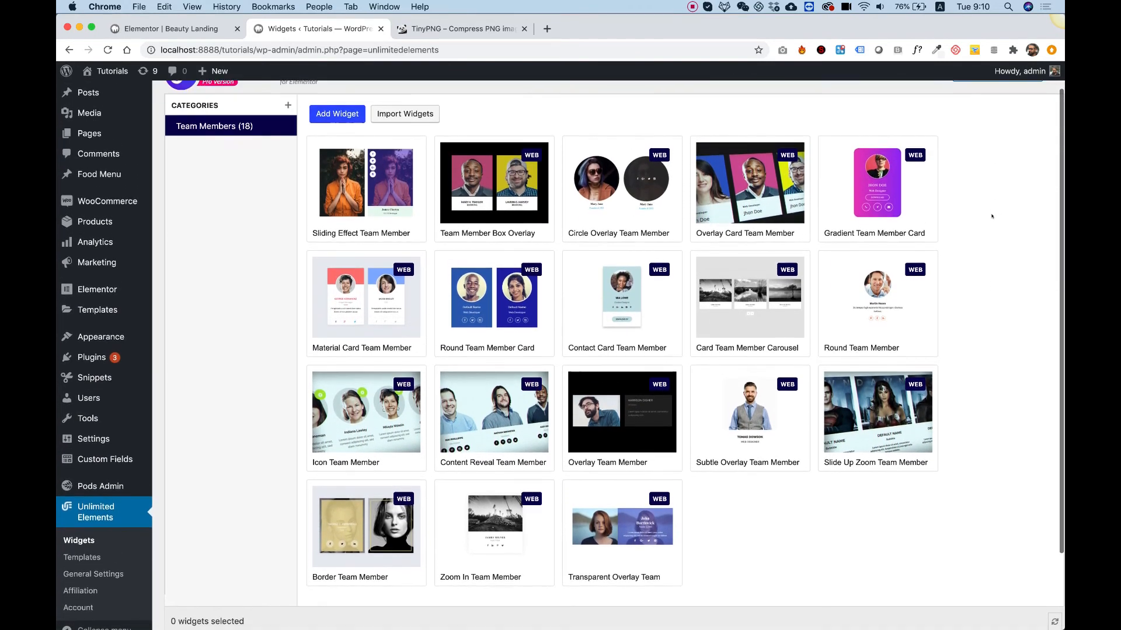
mouse_move(370, 223)
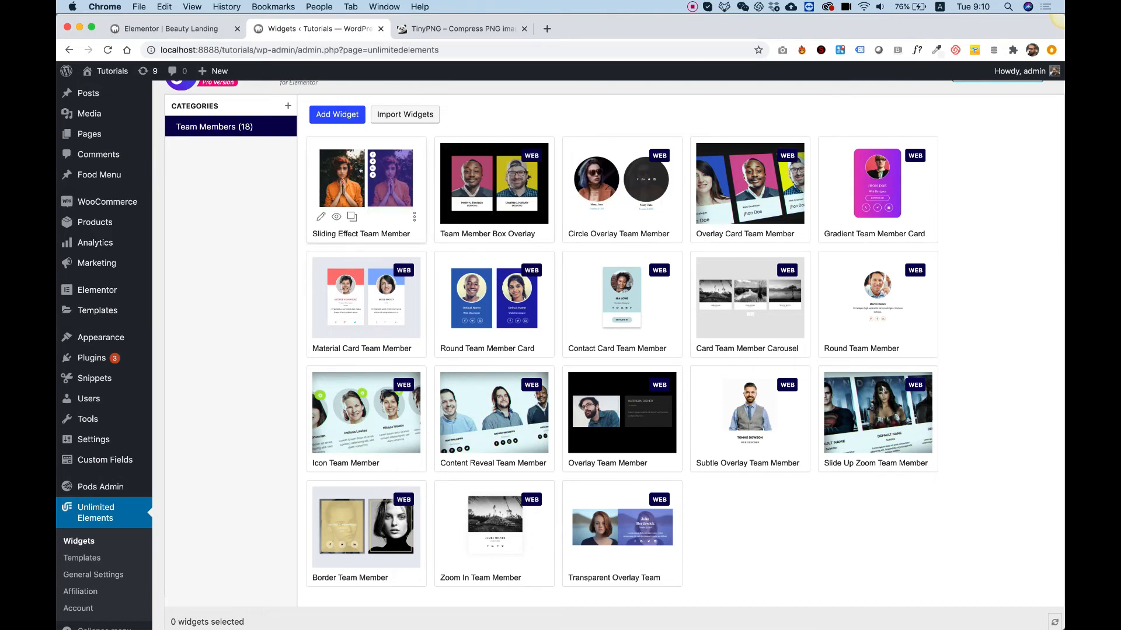
click(360, 188)
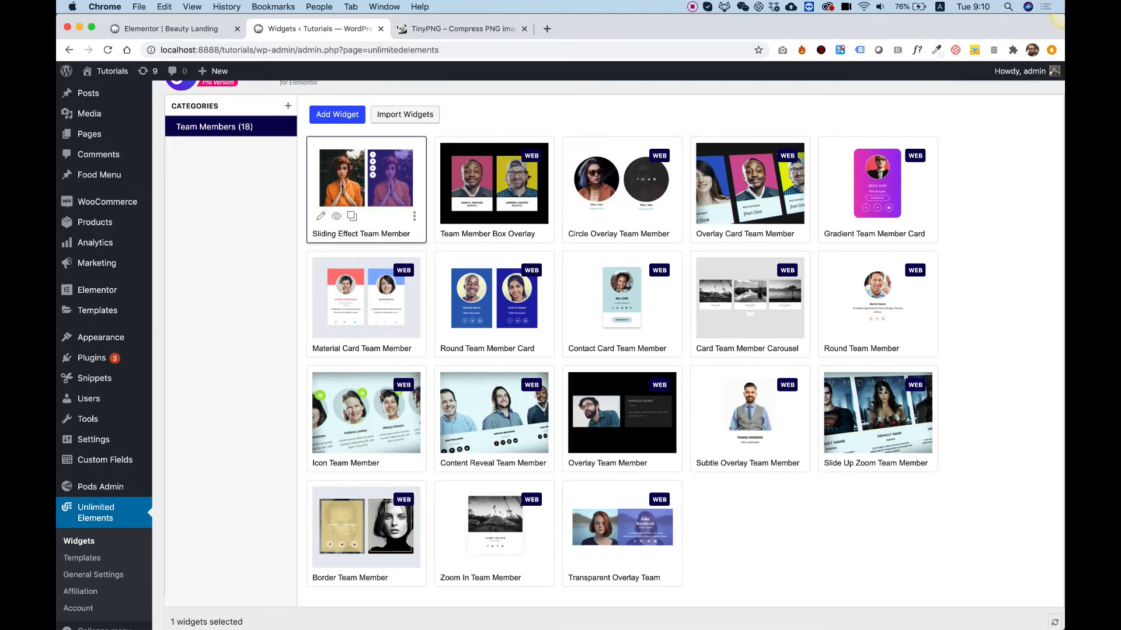
mouse_move(470, 197)
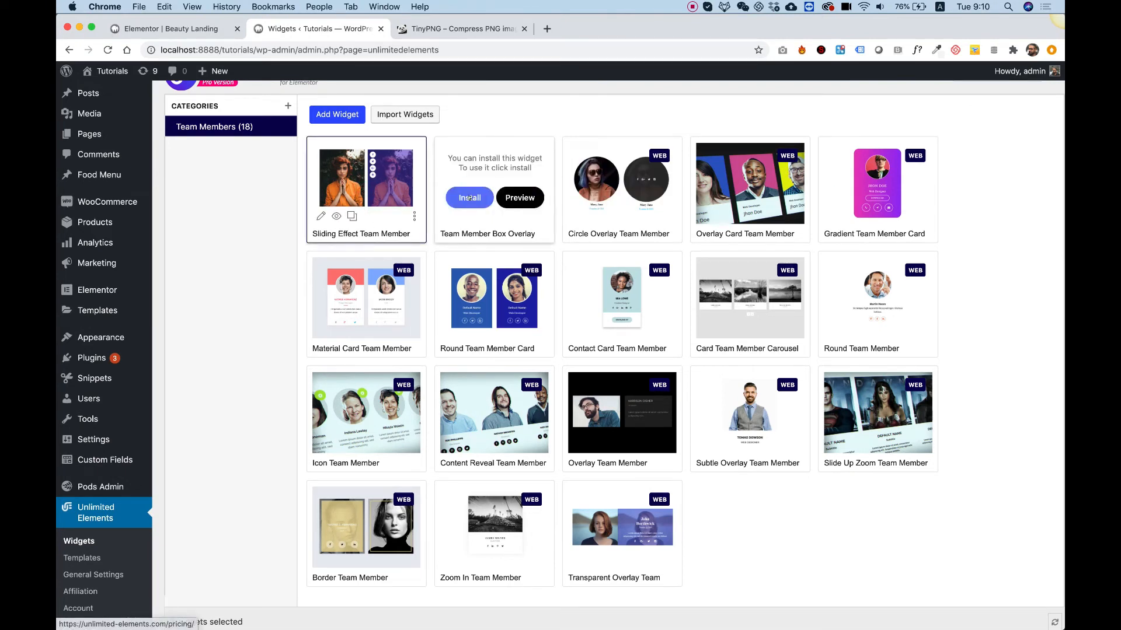
click(470, 198)
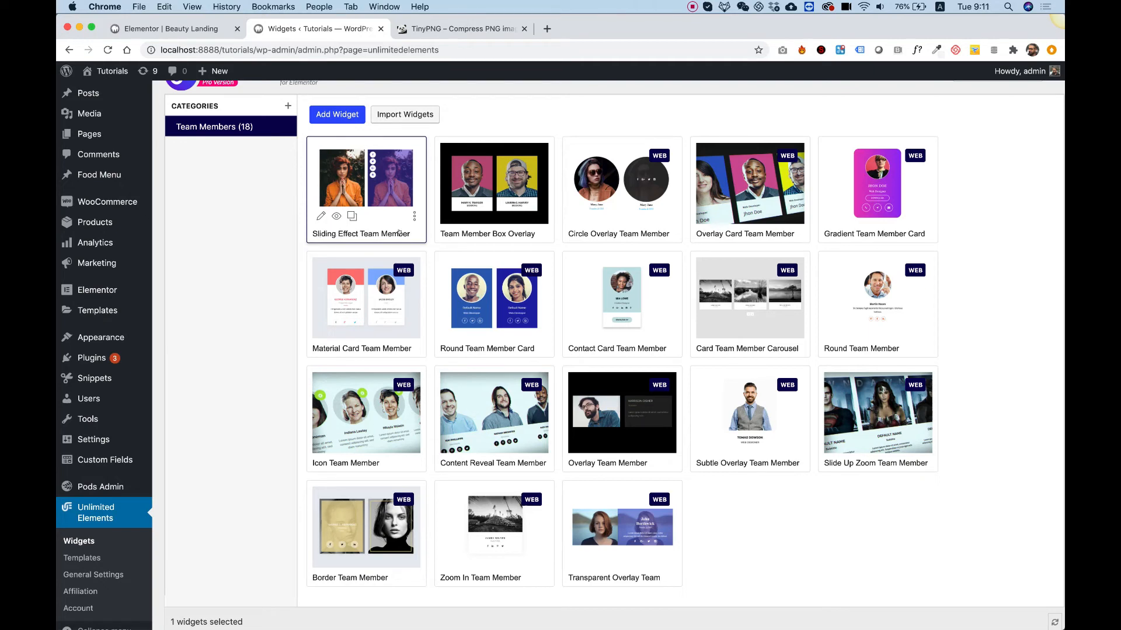
Return to the Elementor page and add a Sliding Effect Team Member widget at the top of the first Our Team column.
click(176, 30)
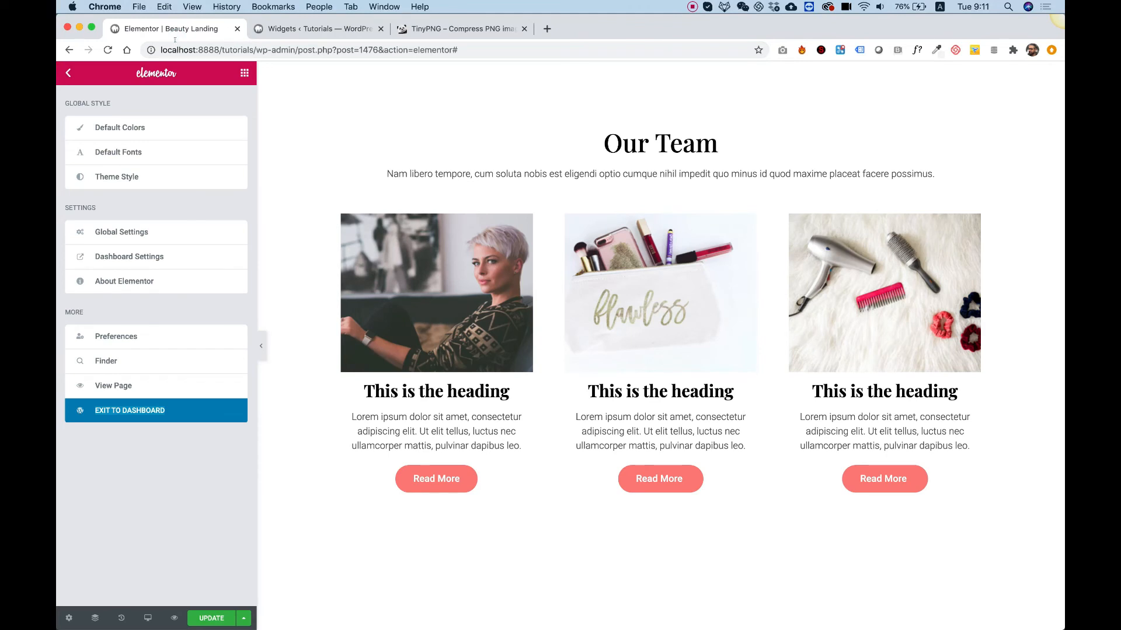
click(243, 73)
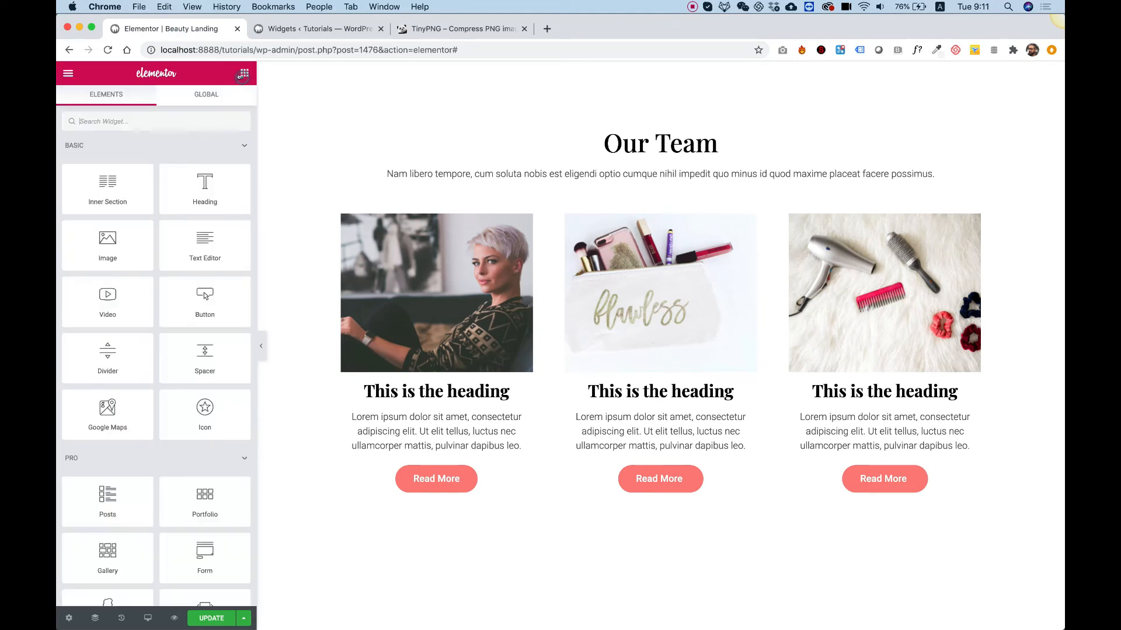
click(179, 119)
text(sli)
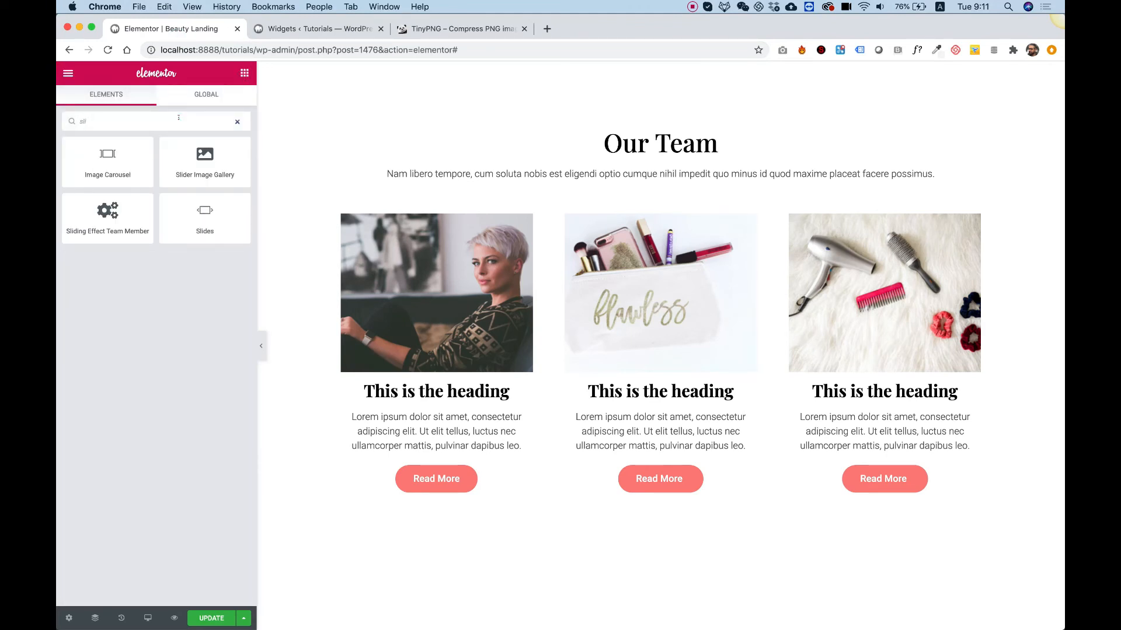
drag(107, 216, 407, 228)
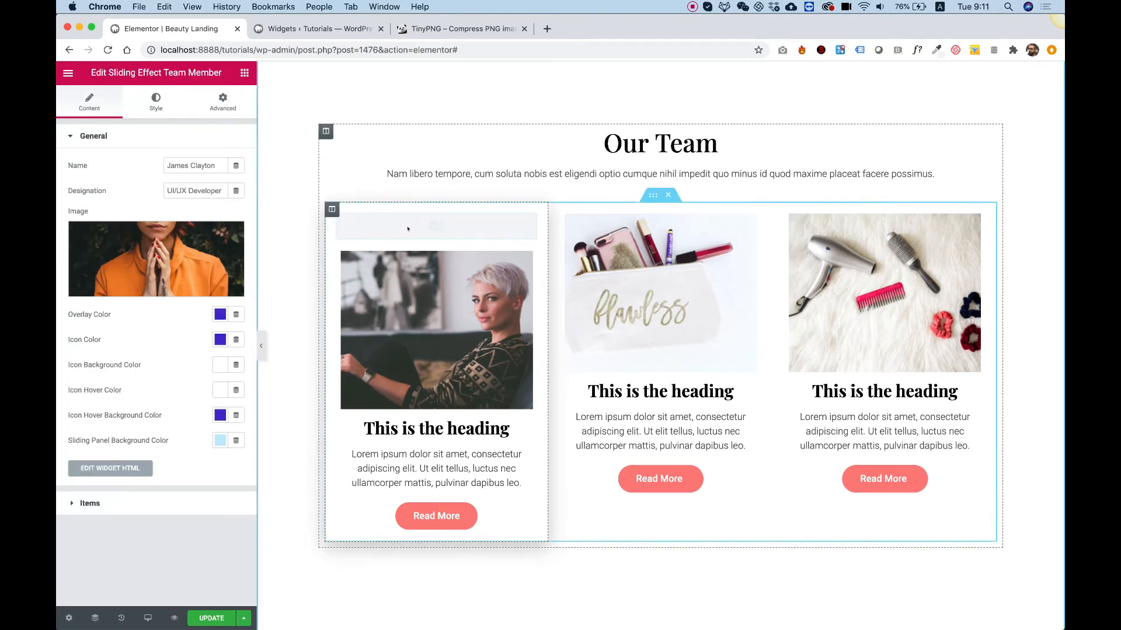
Delete the image box and the Read More button from the first Our Team column.
scroll(407, 228, down, 3)
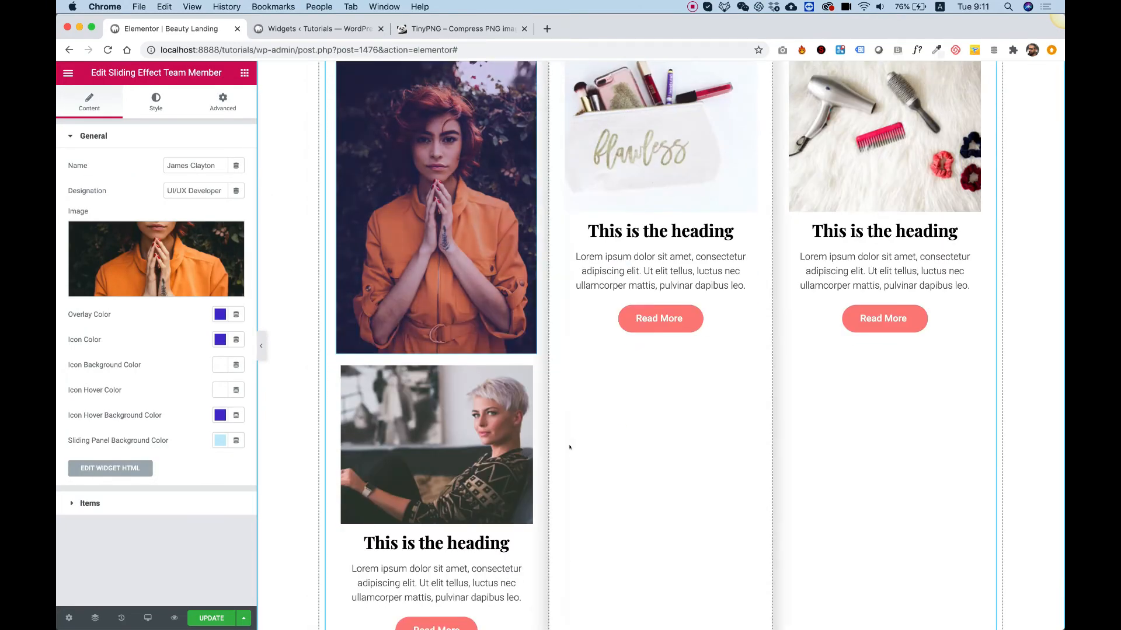
right_click(466, 443)
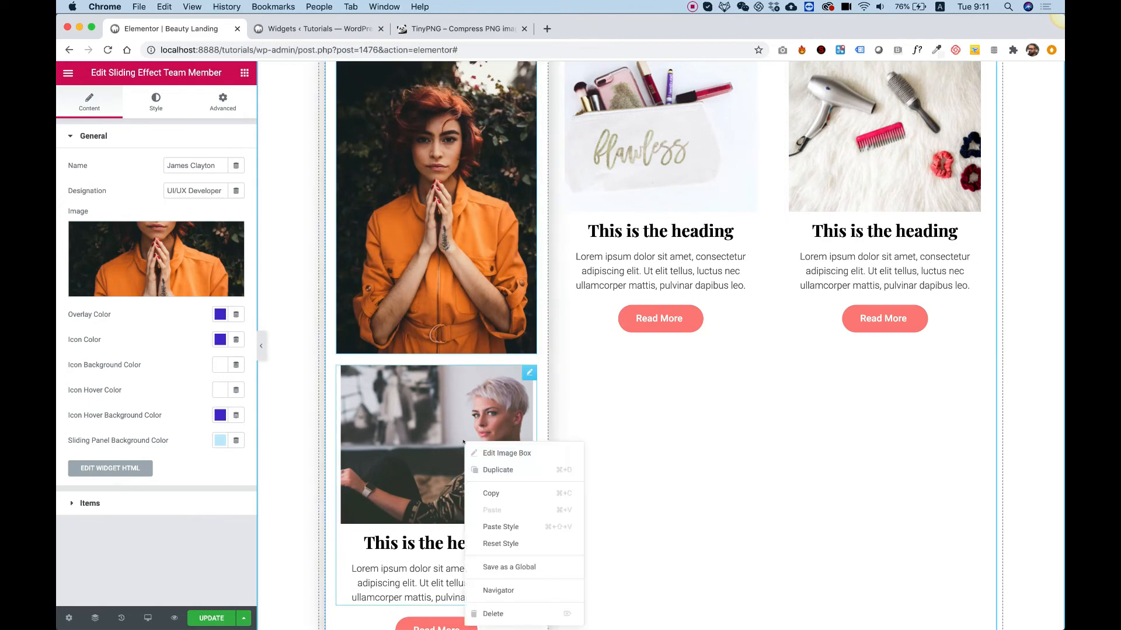
click(483, 612)
right_click(467, 386)
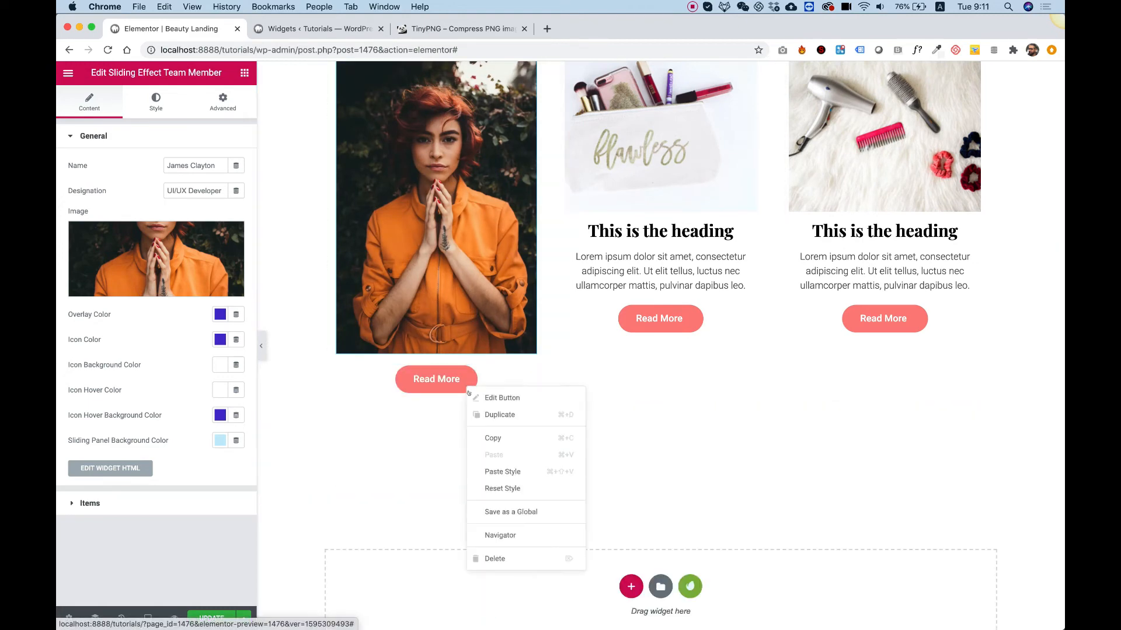
click(502, 559)
scroll(454, 432, up, 3)
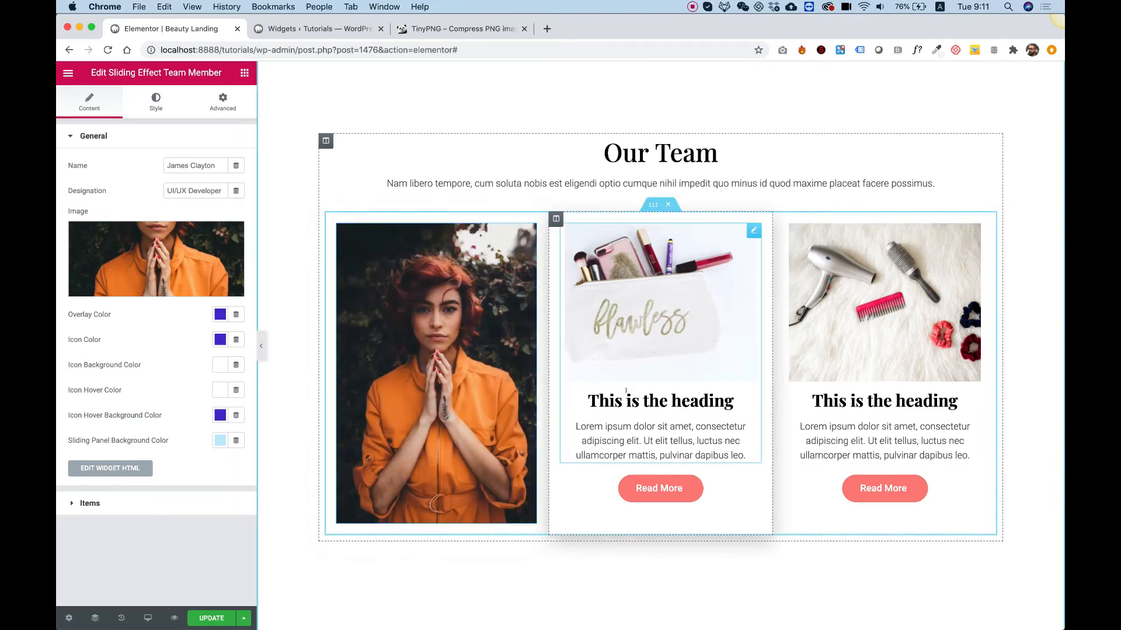
Switch to Photoshop and merge the Team photo Layer 11 with its BG shape layer.
mouse_move(458, 616)
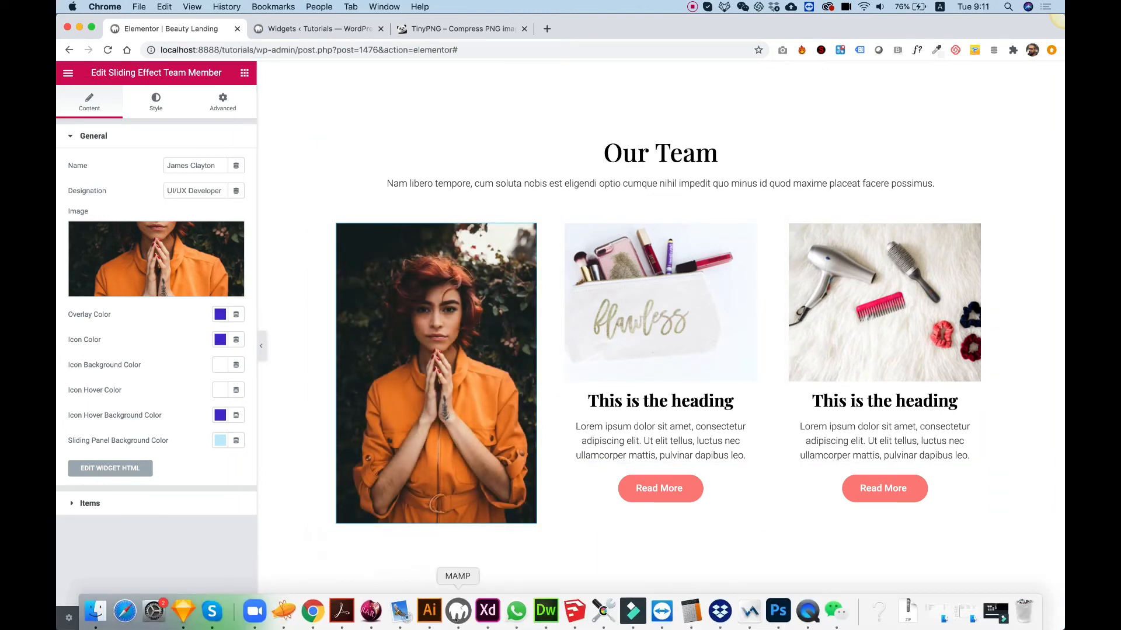
click(778, 611)
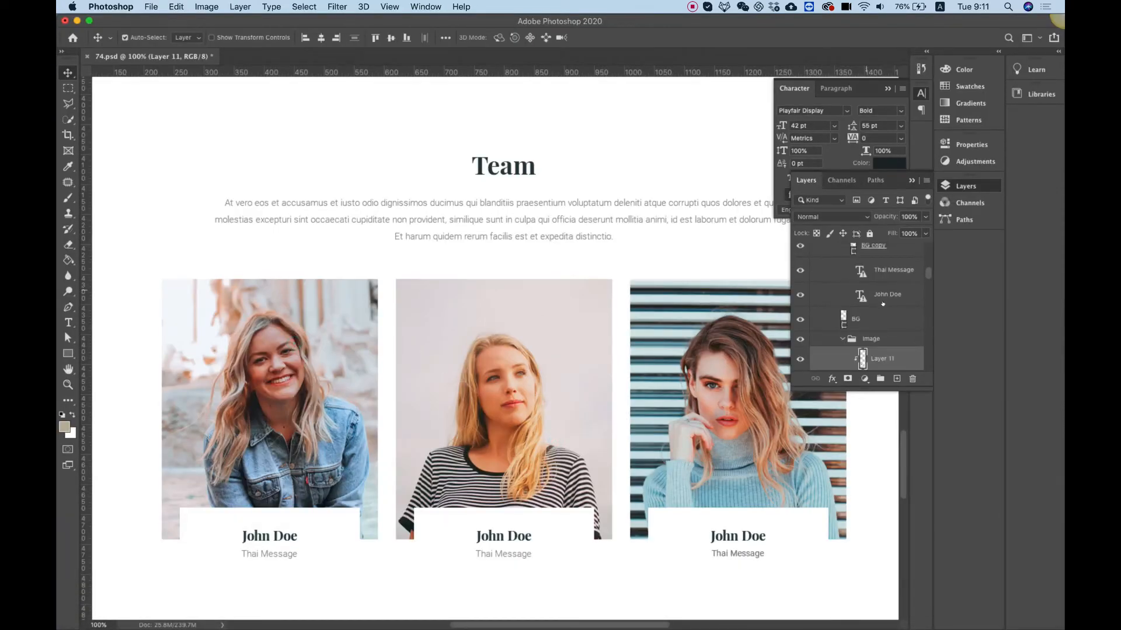
scroll(882, 304, down, 3)
shift+click(893, 318)
right_click(916, 302)
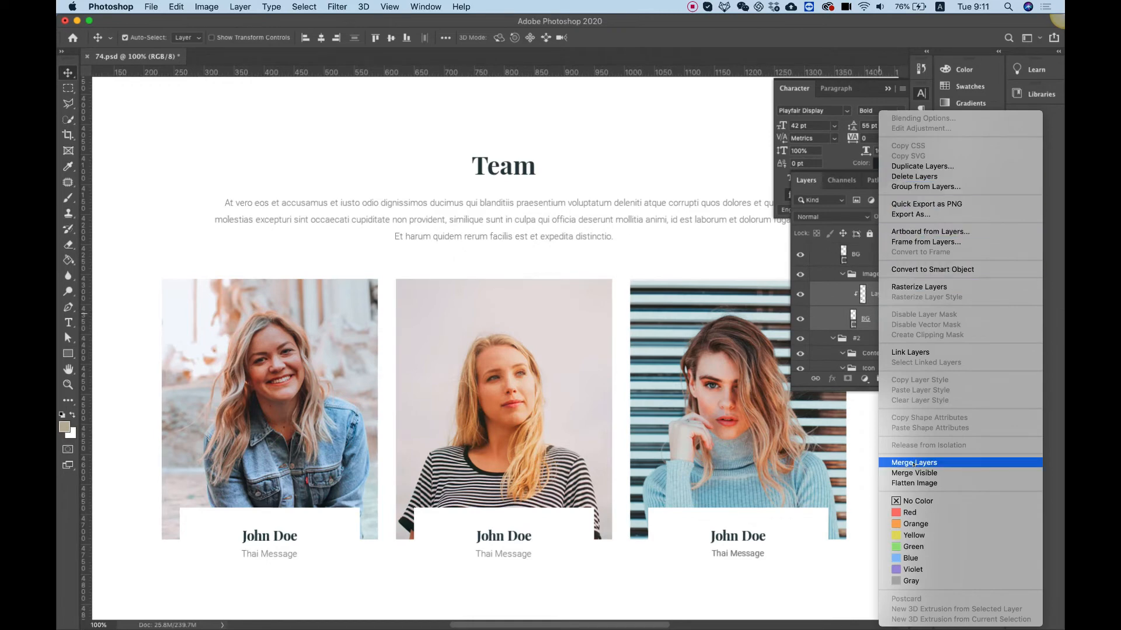
click(913, 463)
Merge Layer 12 with its BG copy shape, and Layer 13 in group #3 with its BG shape.
shift+click(884, 278)
right_click(885, 276)
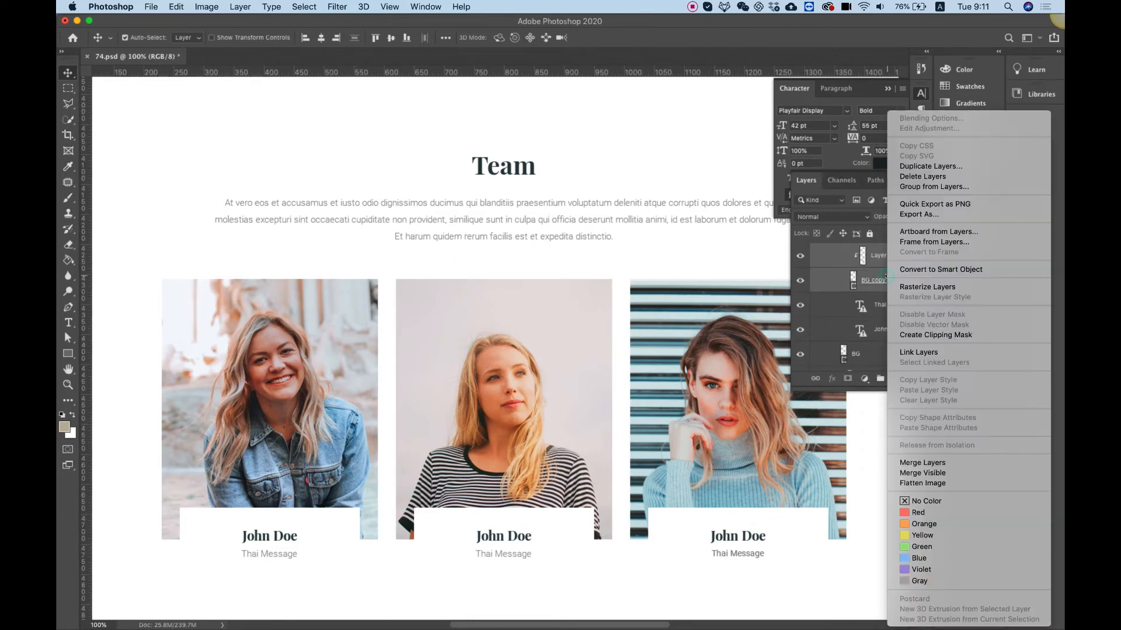
click(923, 463)
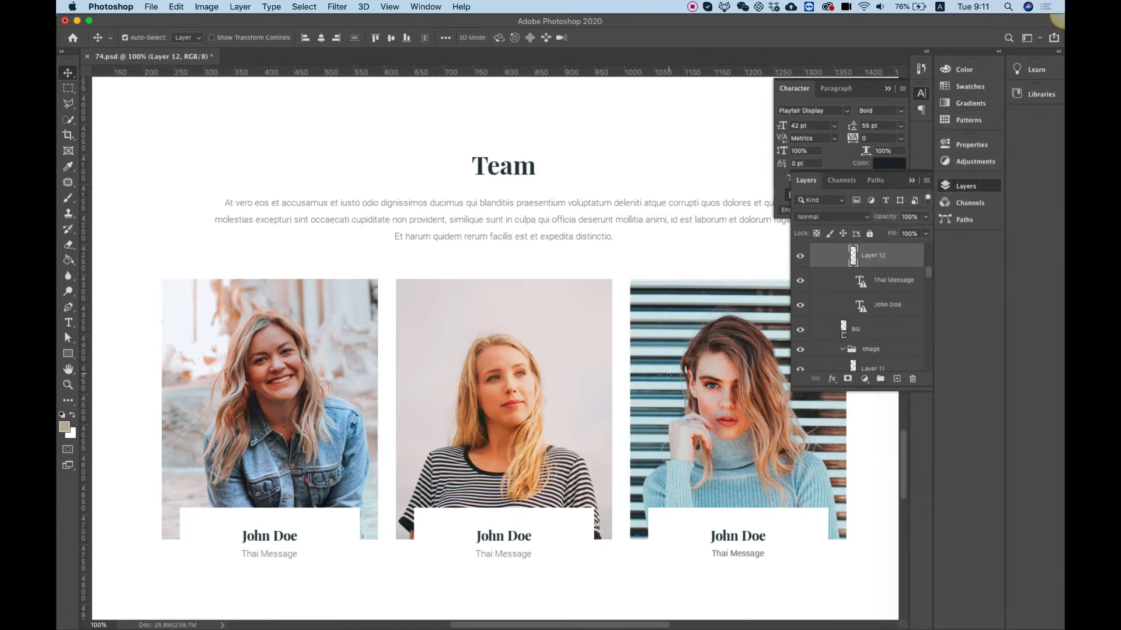
scroll(893, 350, down, 2)
shift+click(866, 345)
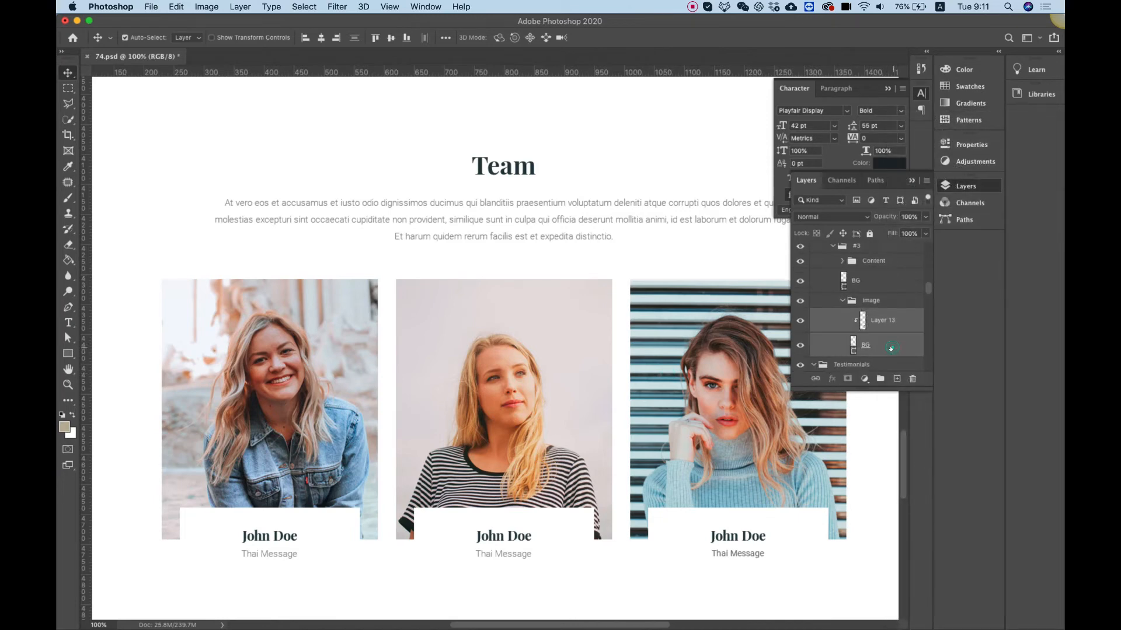
right_click(893, 346)
click(940, 462)
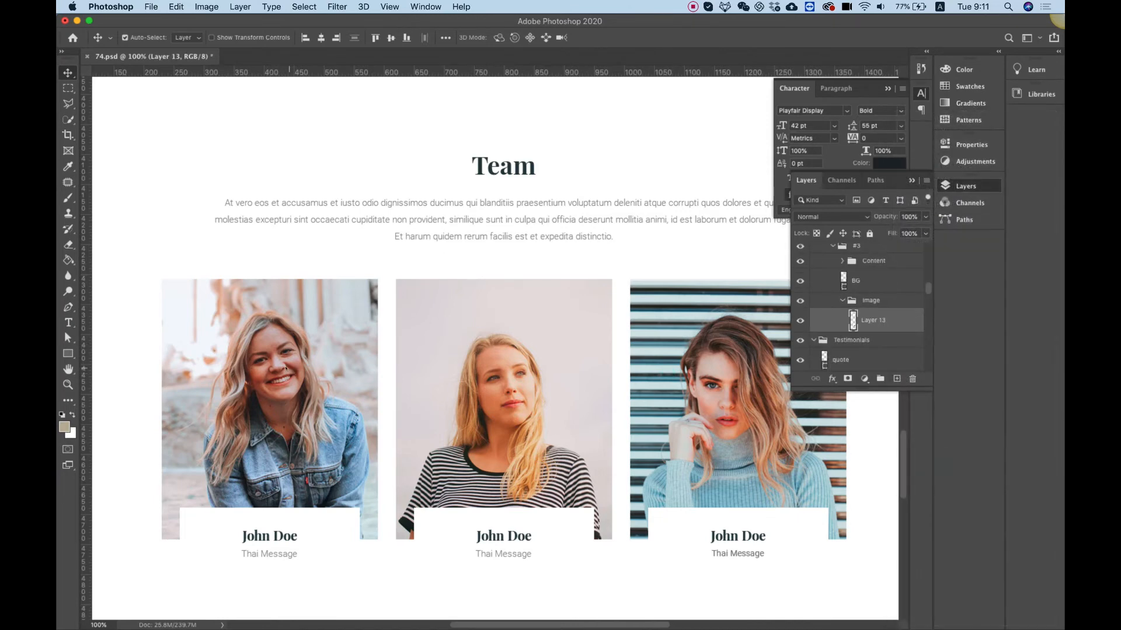
Quick-export Layer 11 as a PNG named bteam1 in the beauty folder.
right_click(862, 255)
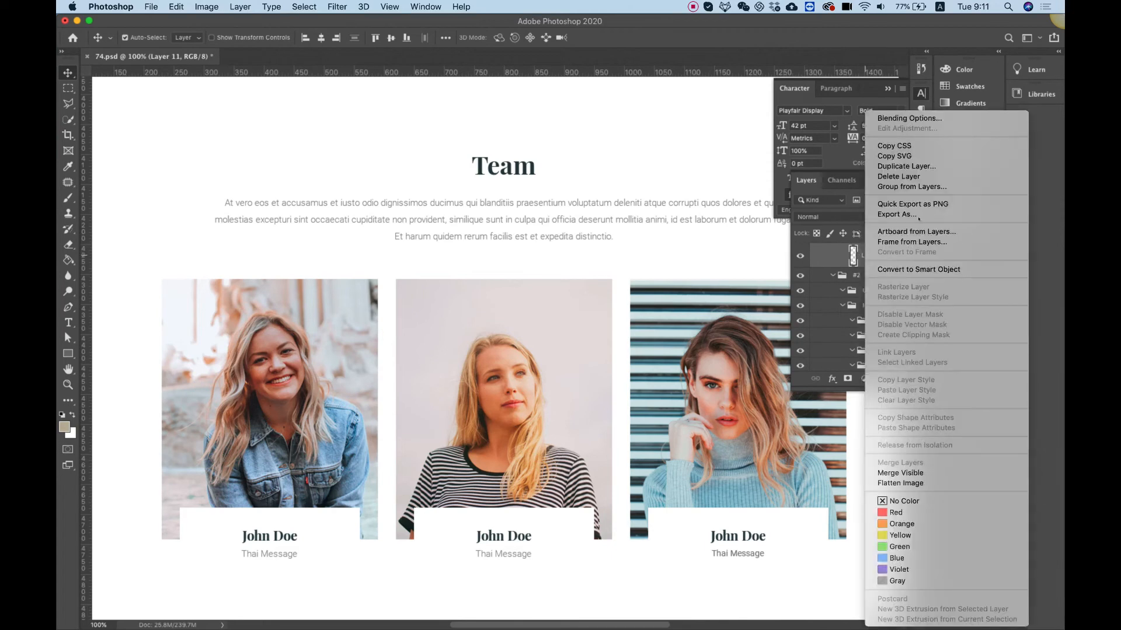
click(912, 203)
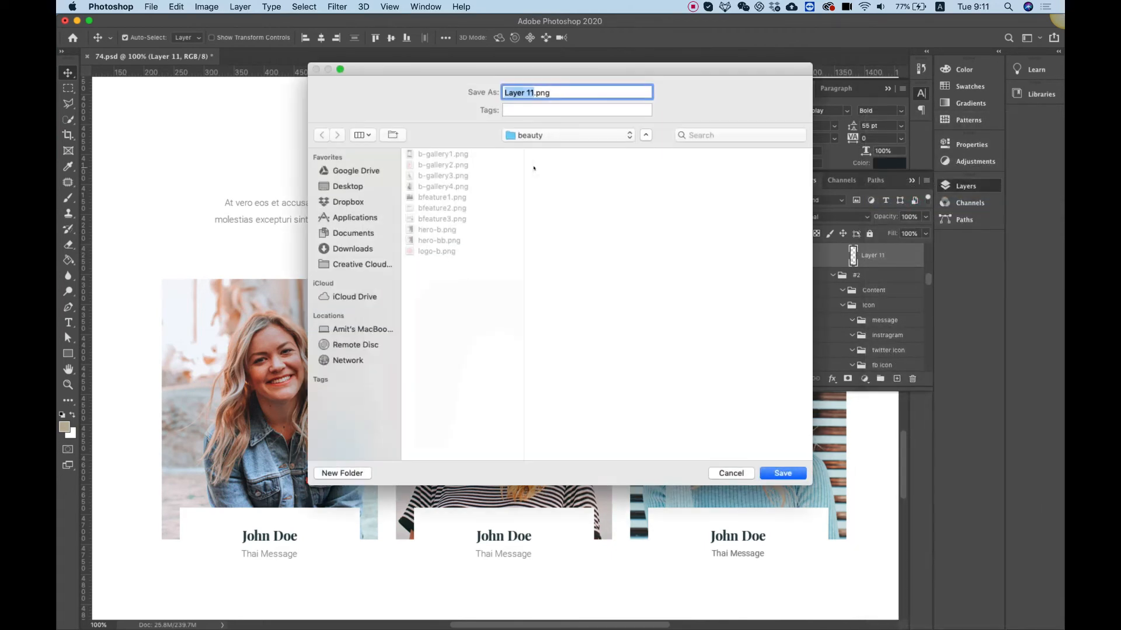
text(bteam1)
key(Return)
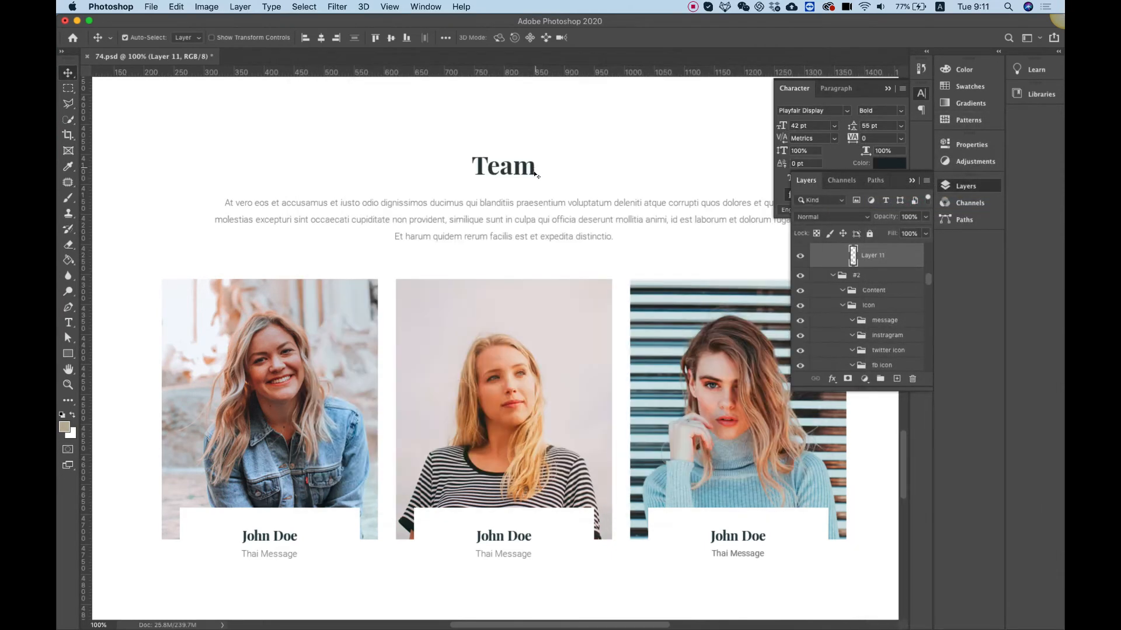
Quick-export the middle team photo, Layer 12, as bteam2.png in the beauty folder.
click(476, 358)
right_click(869, 259)
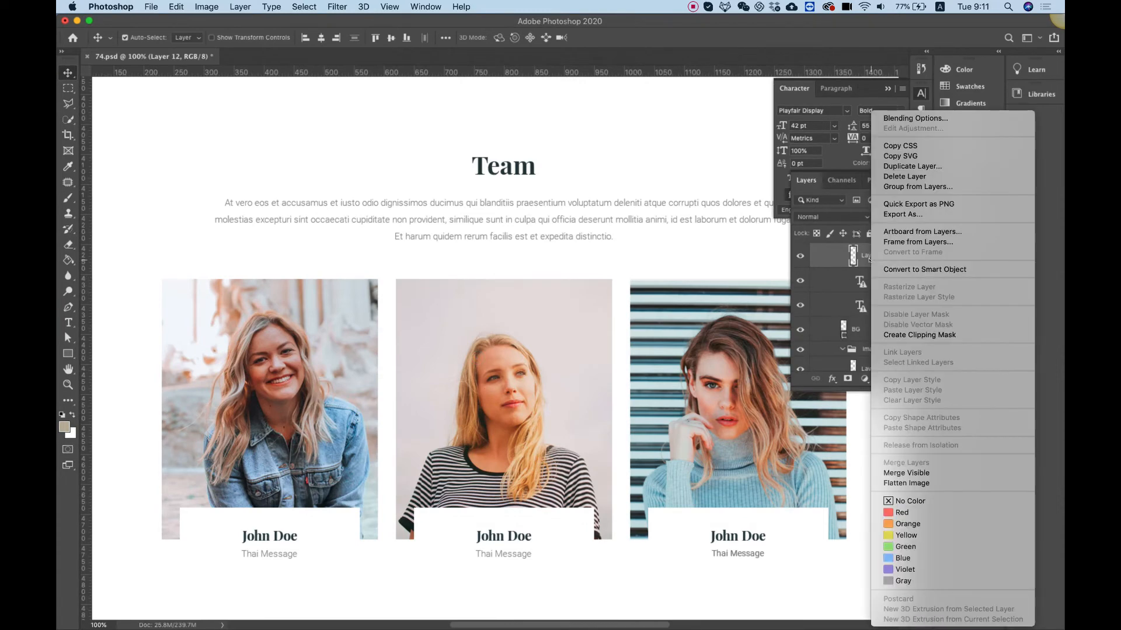
click(918, 204)
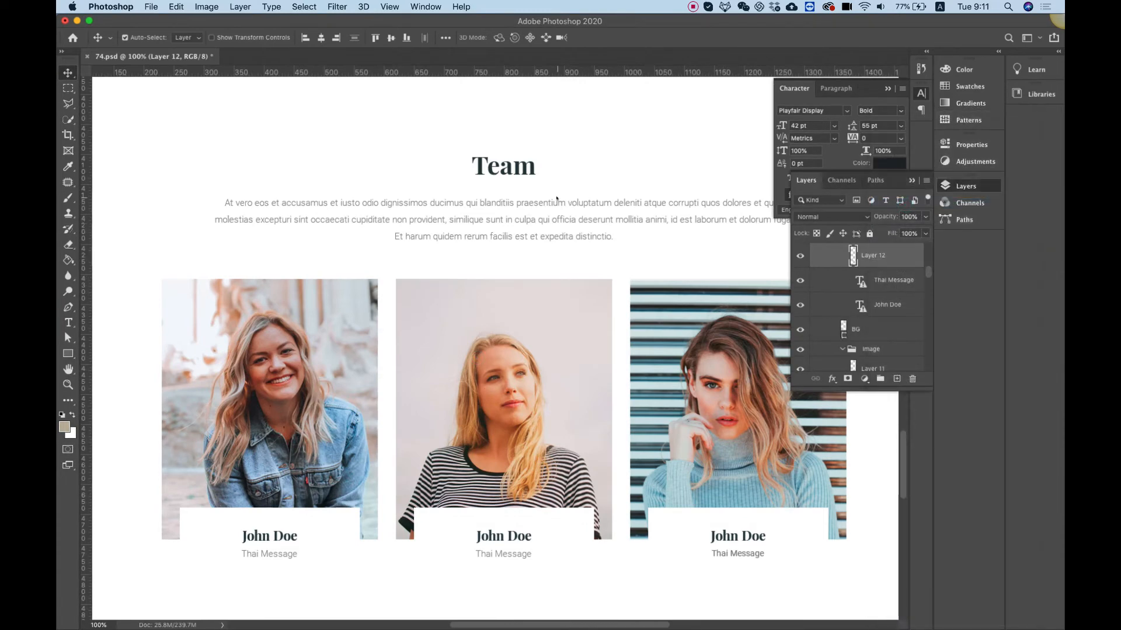
click(448, 230)
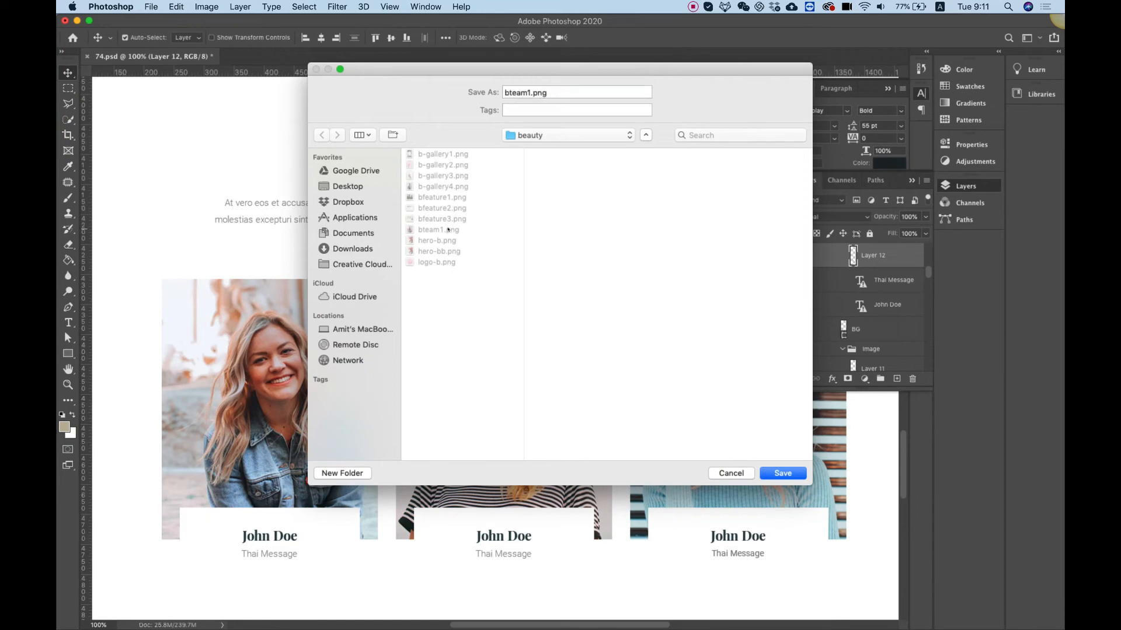
key(Return)
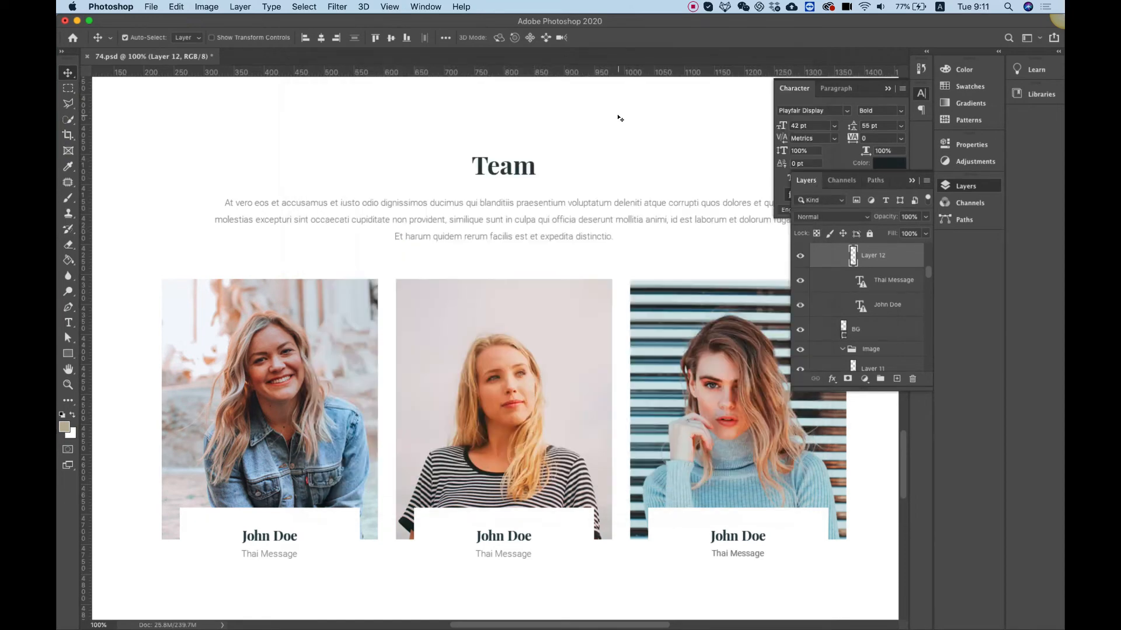
Quick-export the third team photo, Layer 13, as bteam3.png in the beauty folder.
click(724, 345)
right_click(871, 357)
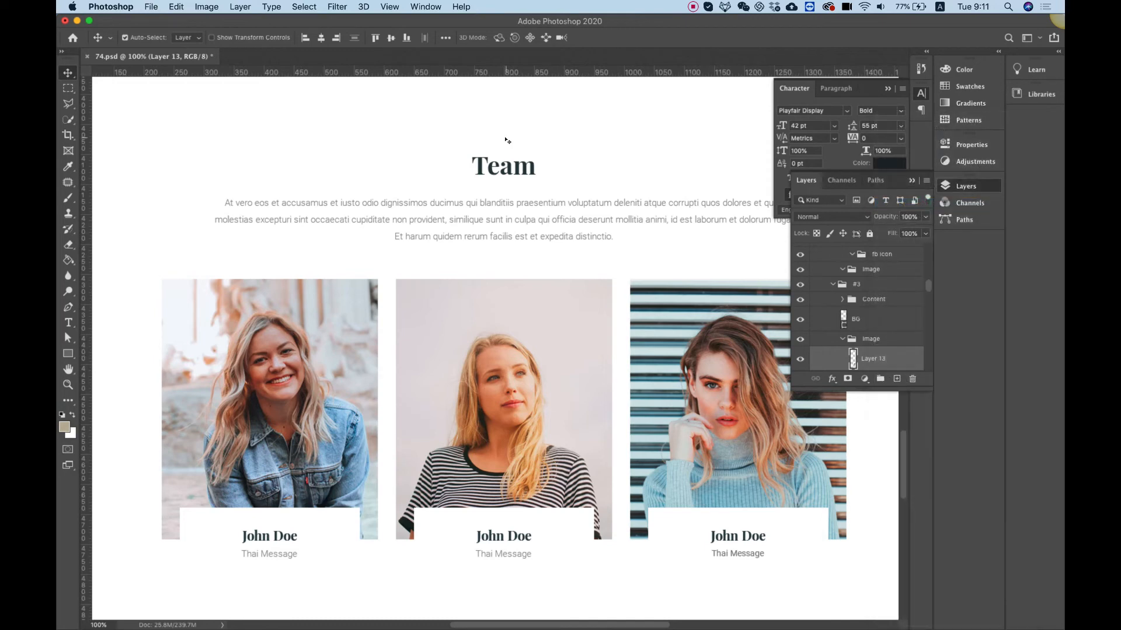
click(439, 240)
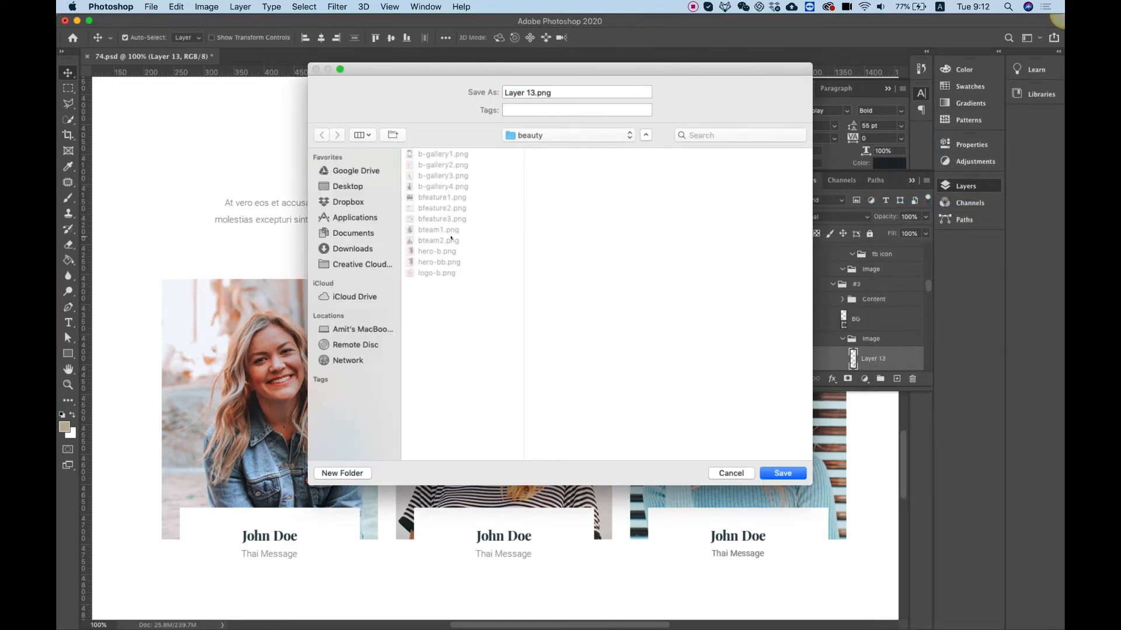
click(533, 90)
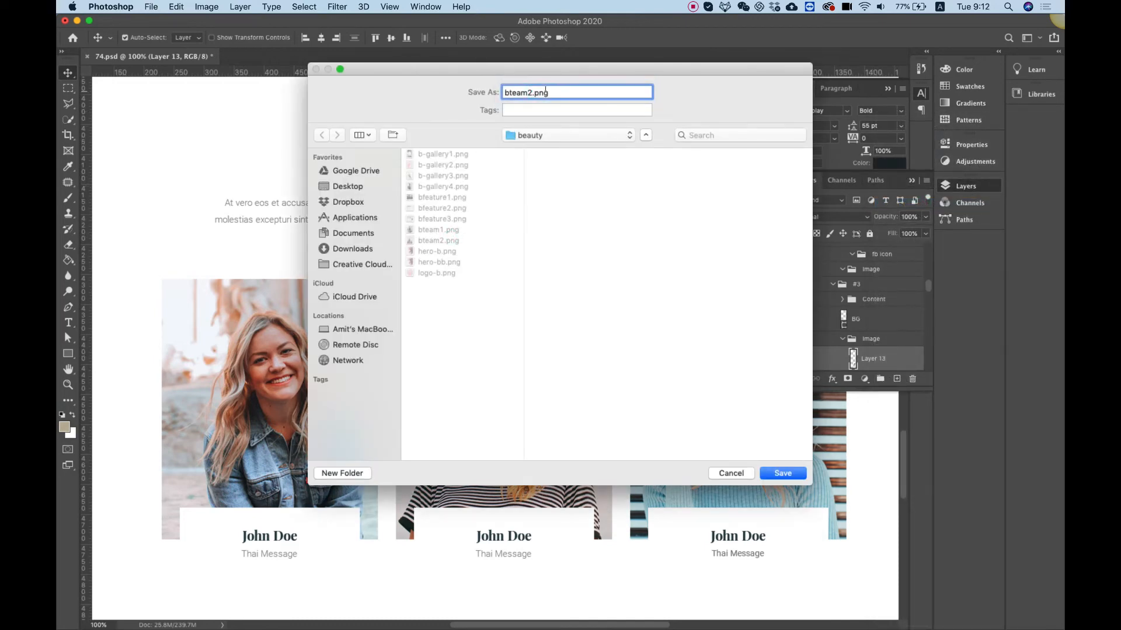
key(BackSpace)
text(3)
key(Return)
Switch to Chrome and upload bteam1.png from the Desktop's beauty folder for the team member widget's image.
mouse_move(400, 627)
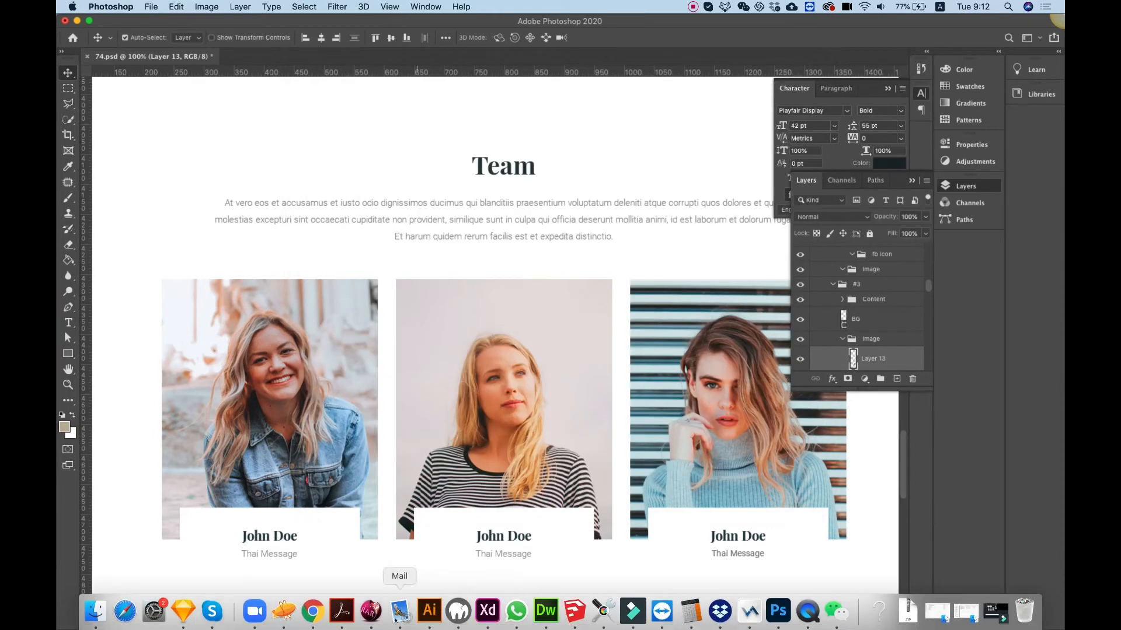
click(309, 616)
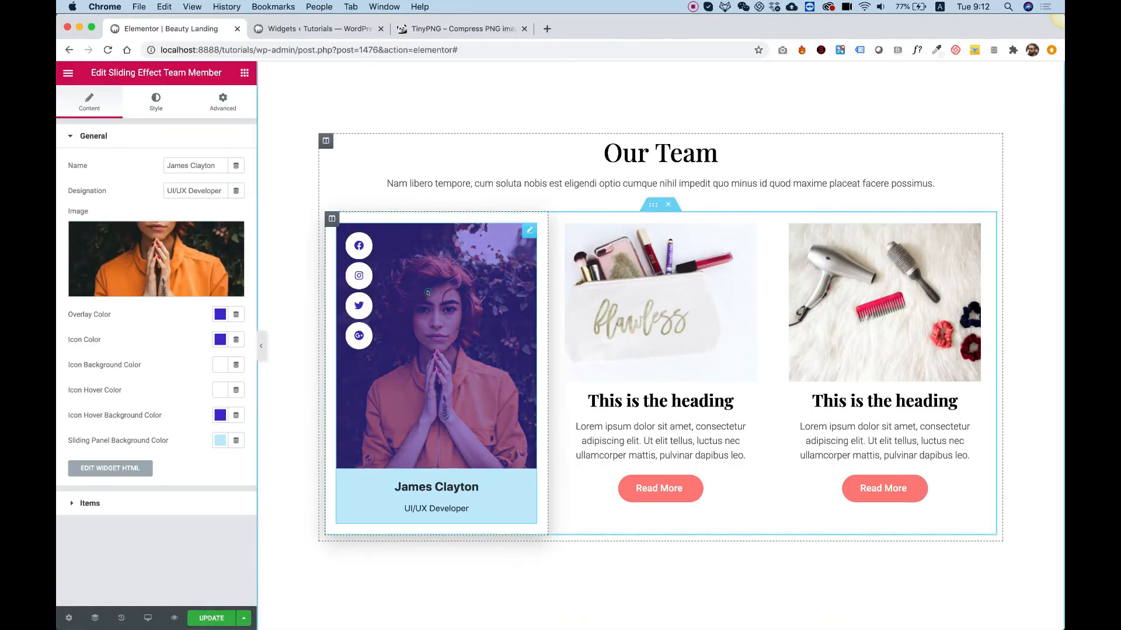
click(185, 224)
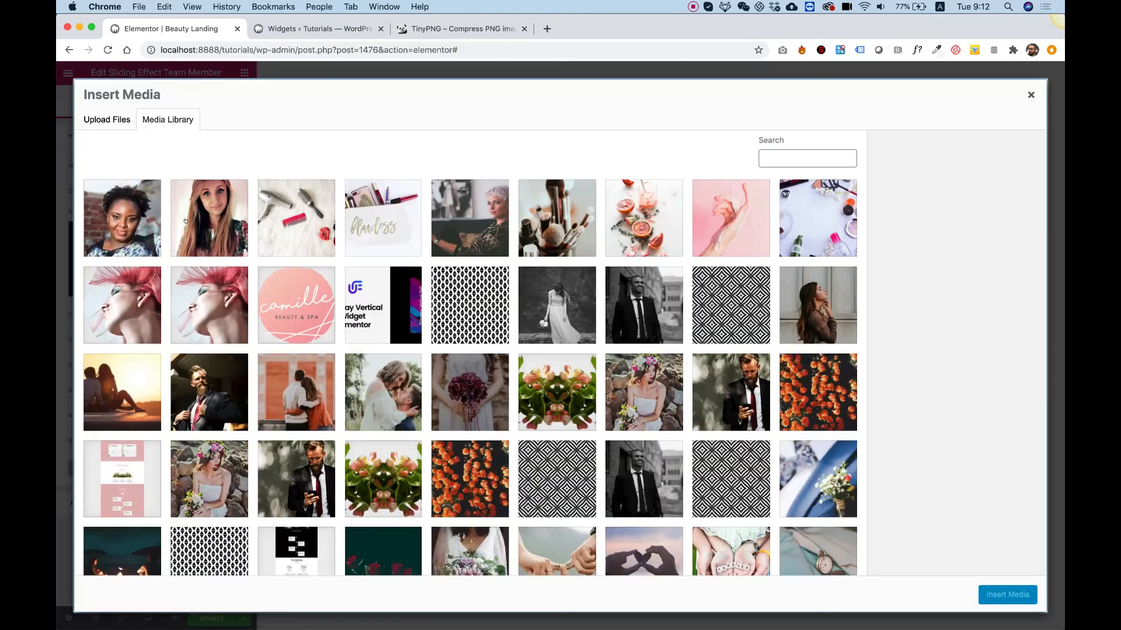
click(115, 121)
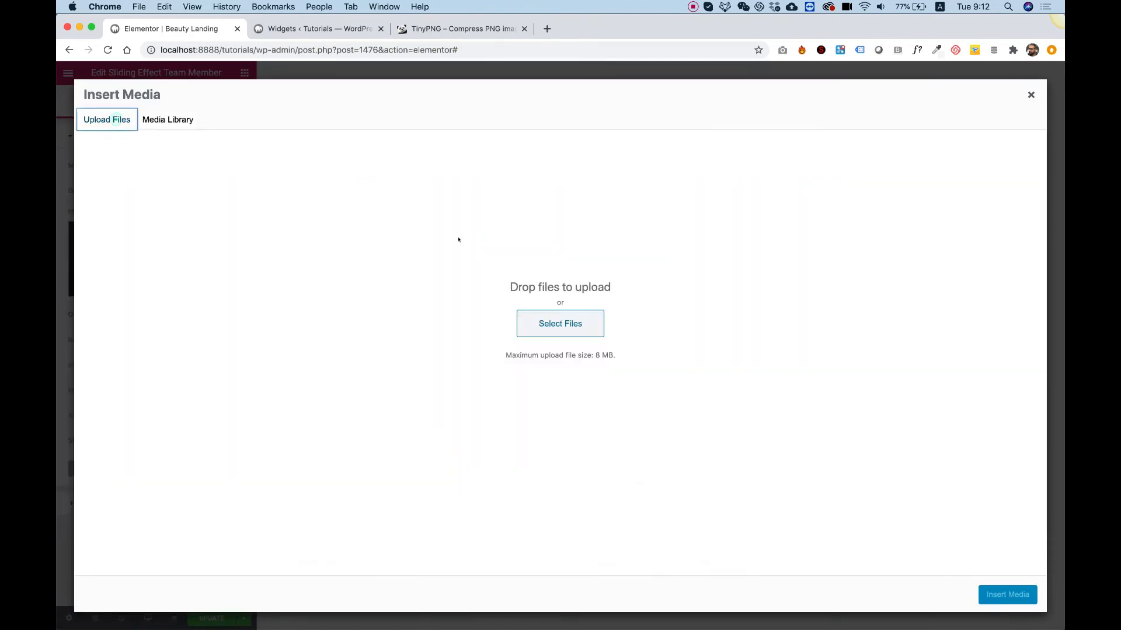
click(569, 323)
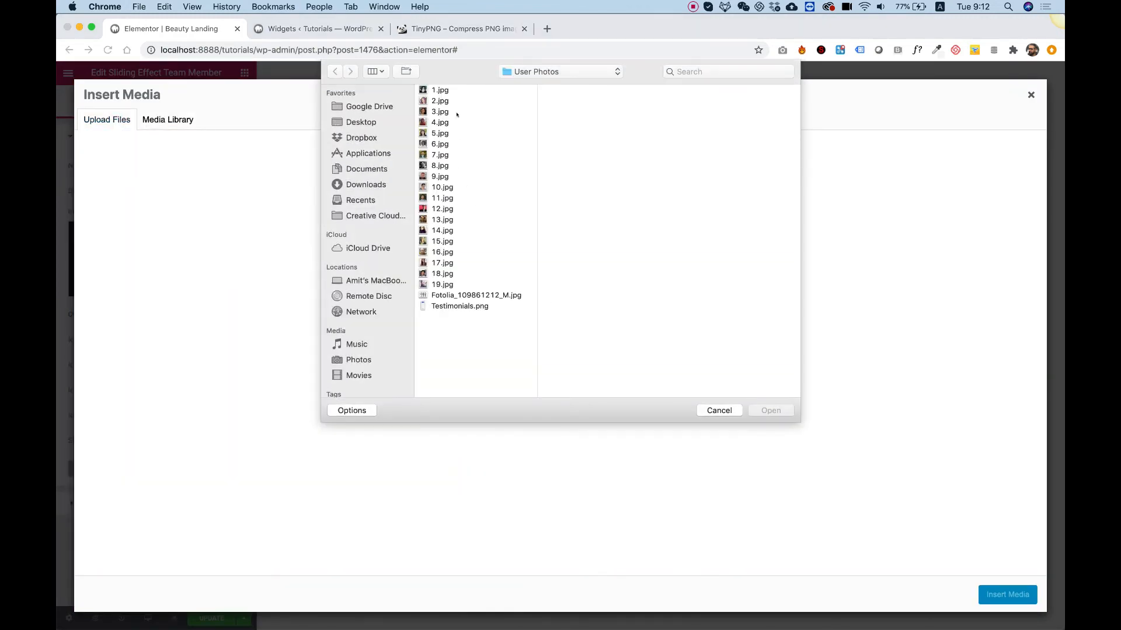
click(368, 121)
click(443, 90)
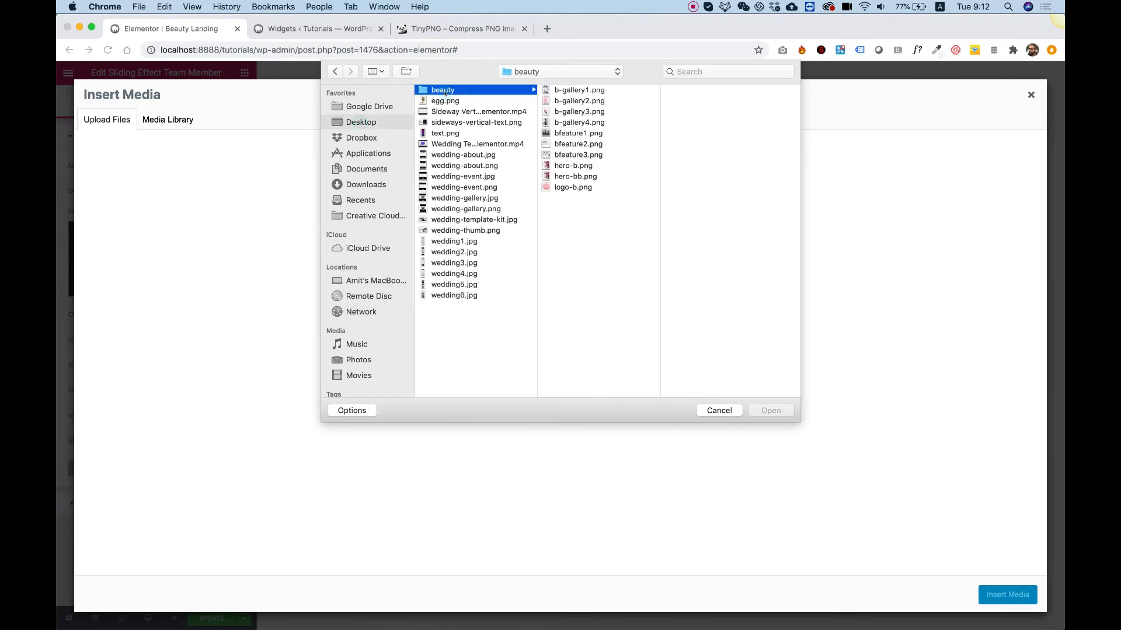
click(575, 166)
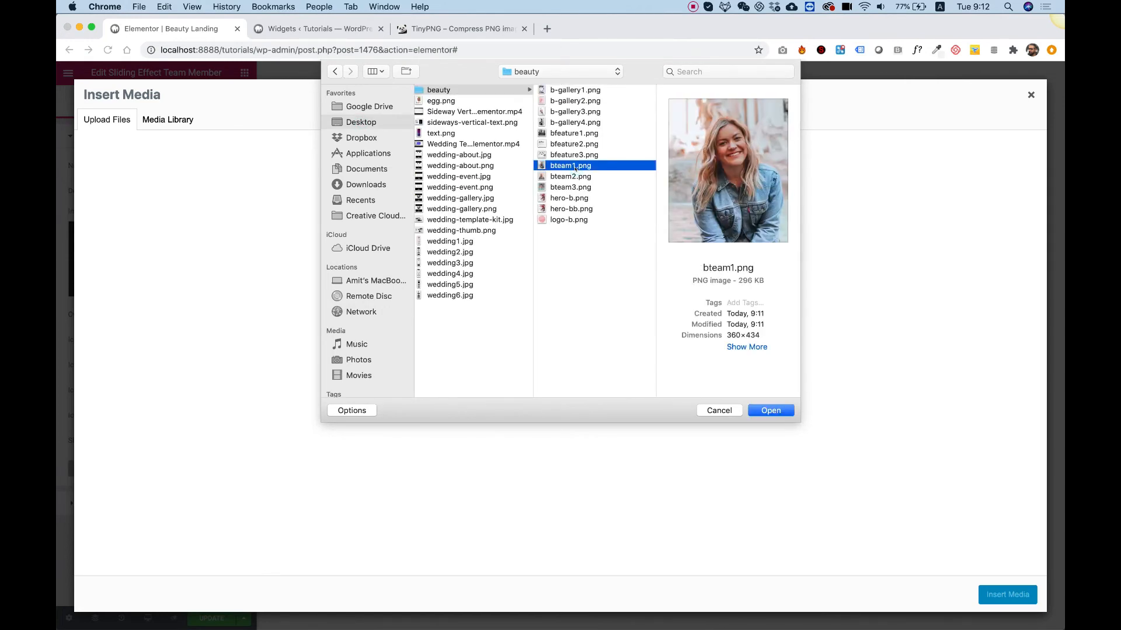
double_click(574, 167)
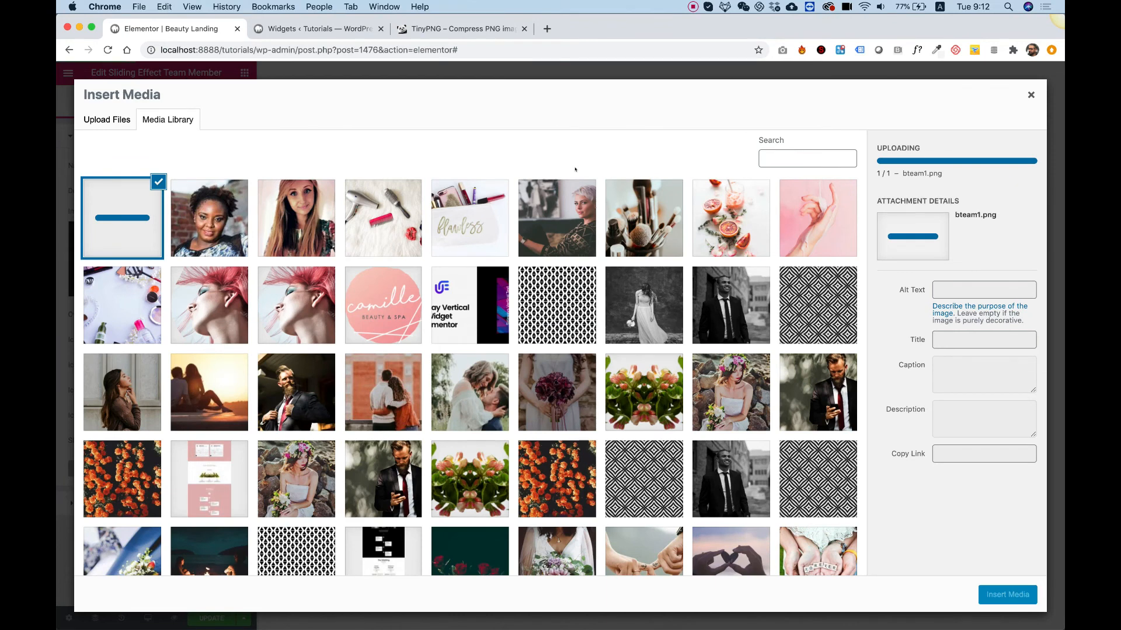
Upload bteam2.png and bteam3.png to the media library and insert bteam1.png as the widget's image.
click(119, 117)
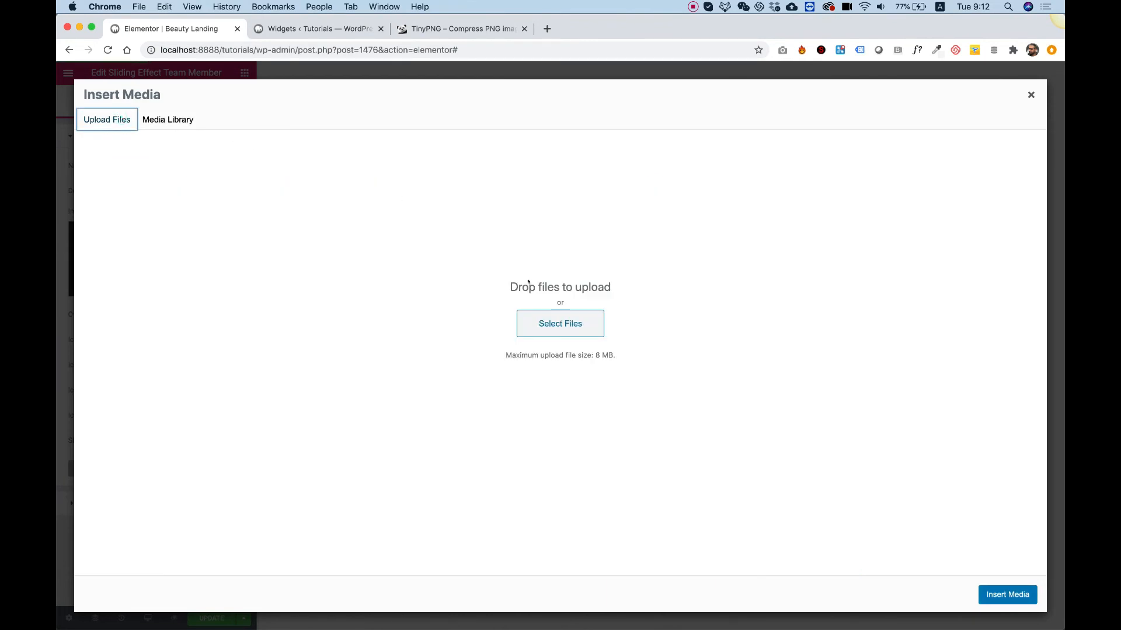
click(537, 323)
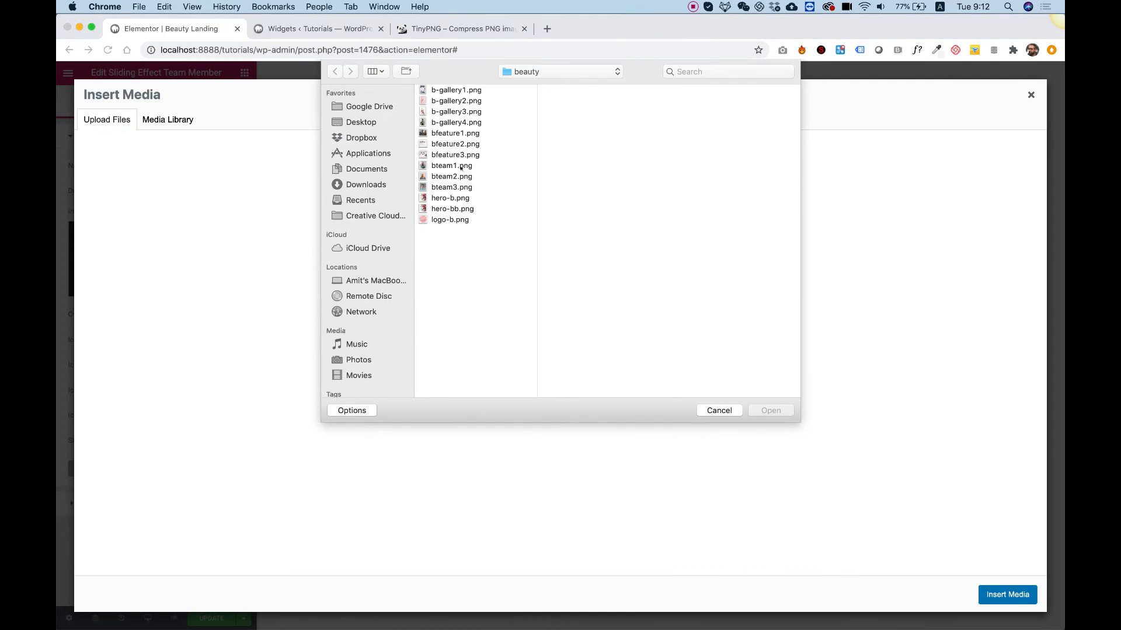
click(459, 177)
shift+click(456, 187)
key(Return)
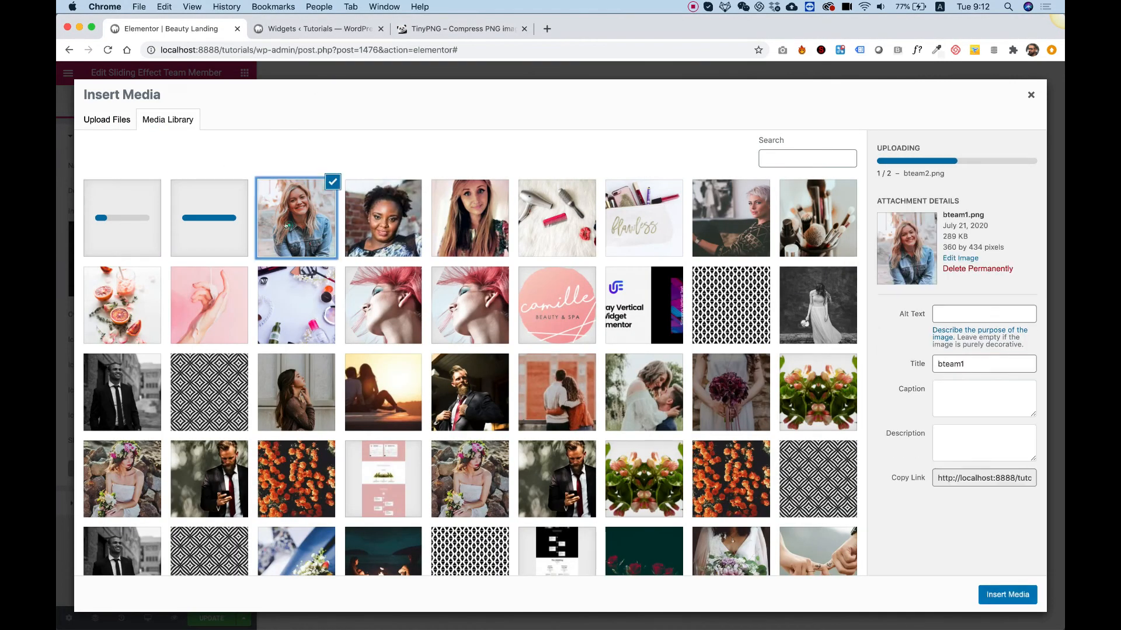
click(1013, 595)
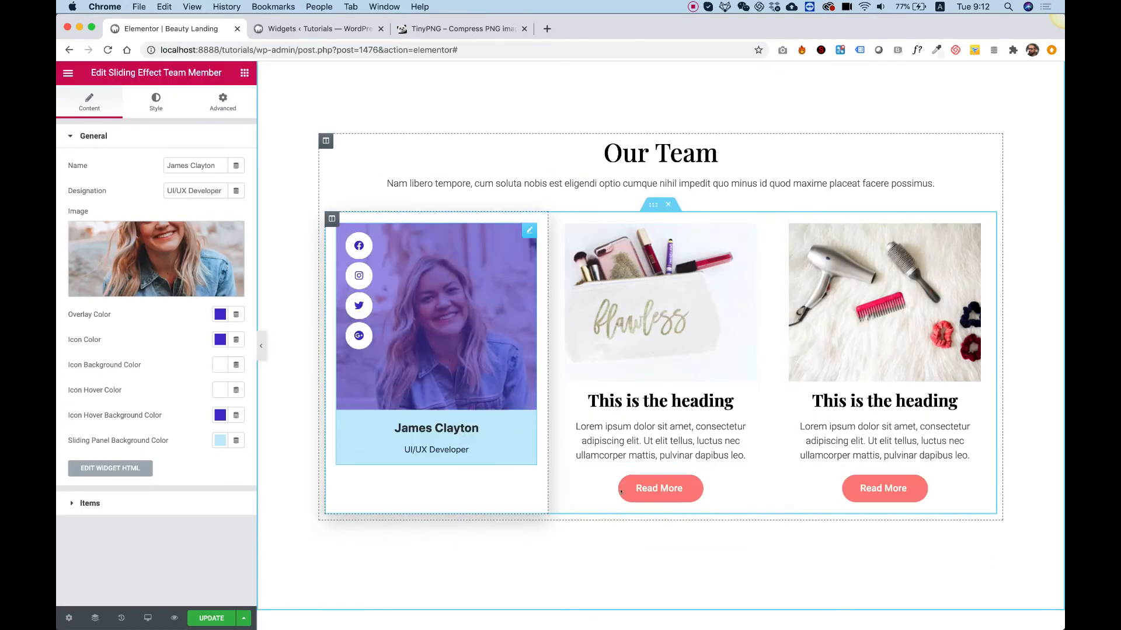
Set the team member widget's sliding panel background color and overlay color to the saved coral swatch.
mouse_move(511, 402)
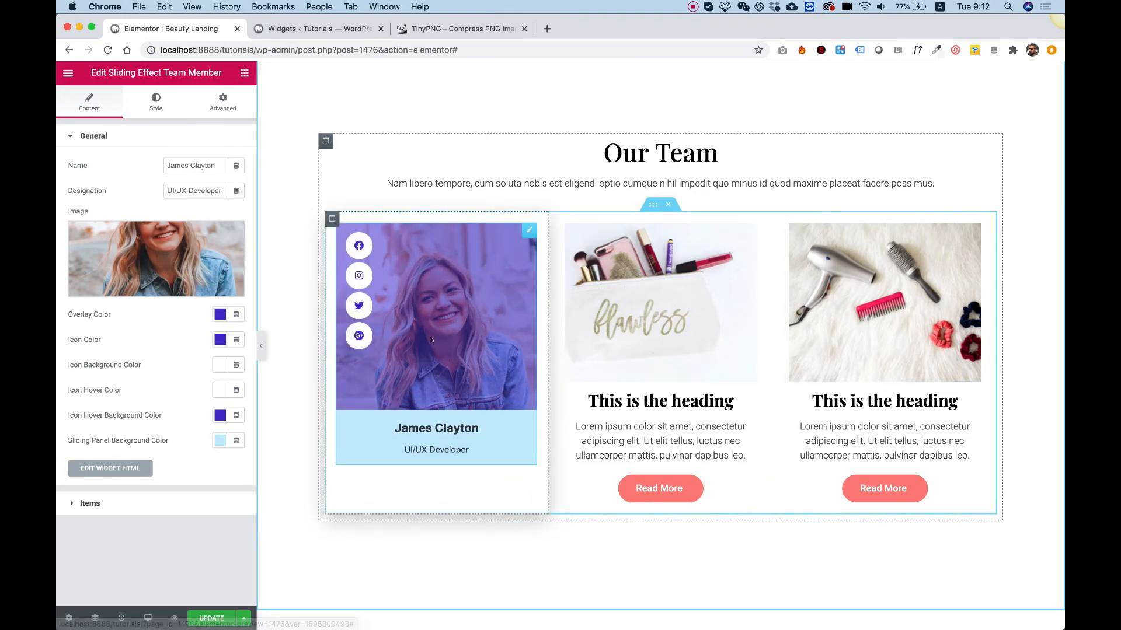
click(220, 440)
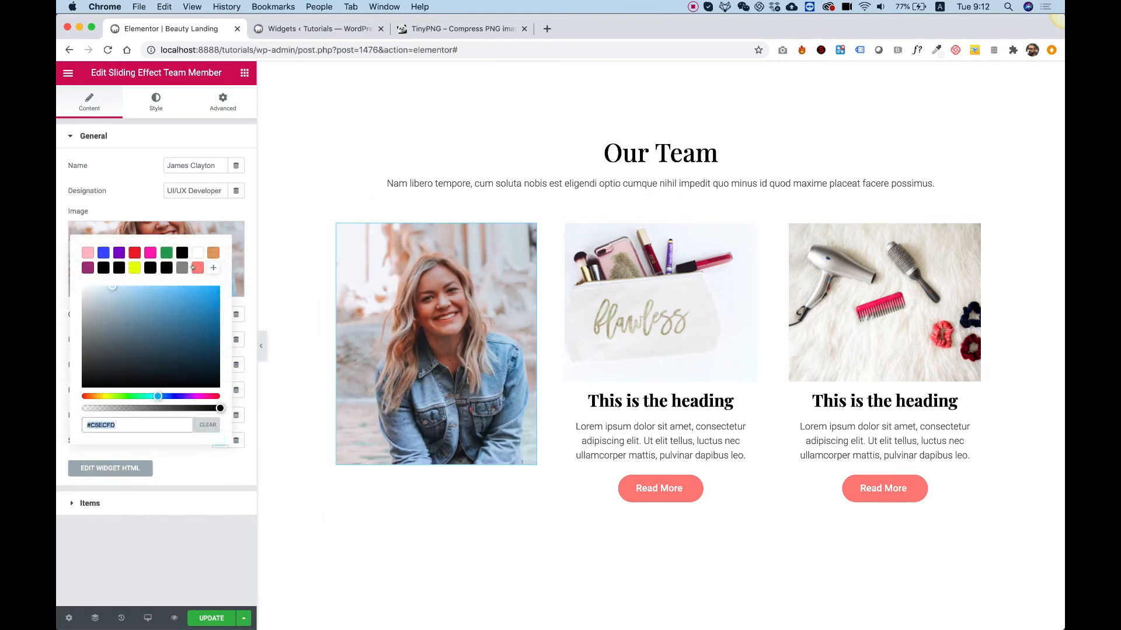
click(193, 267)
click(449, 363)
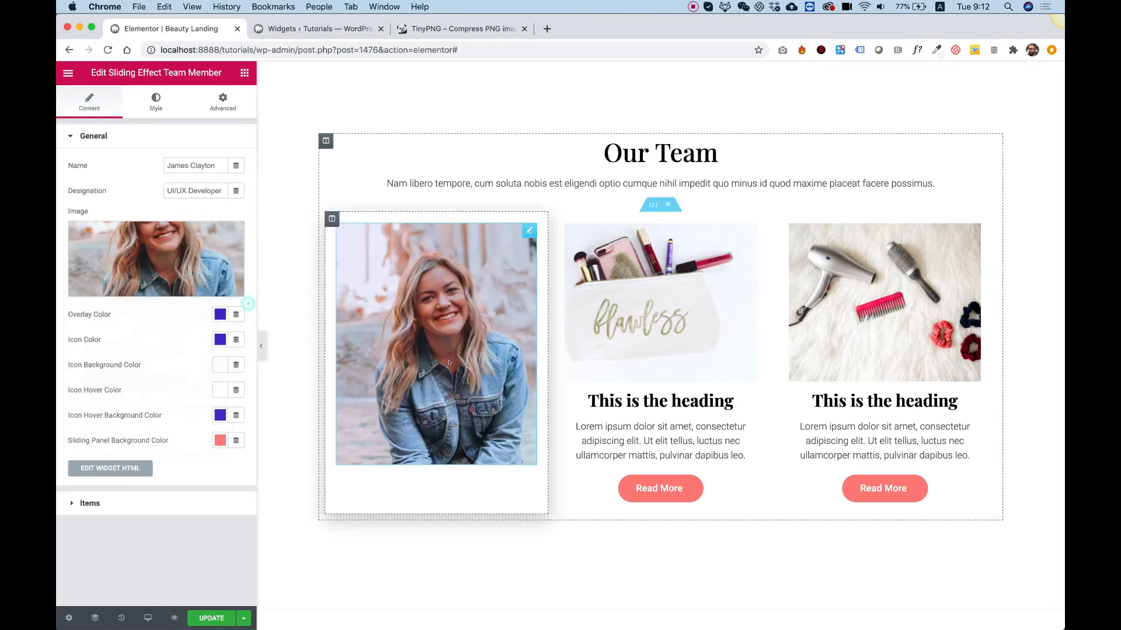
click(220, 314)
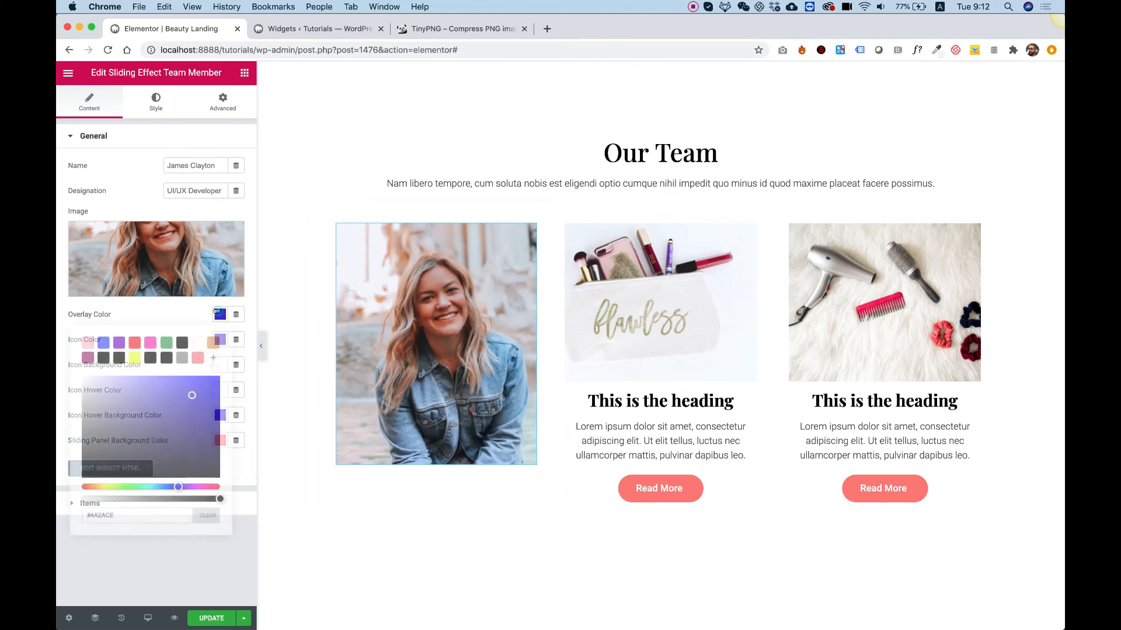
click(196, 358)
click(171, 306)
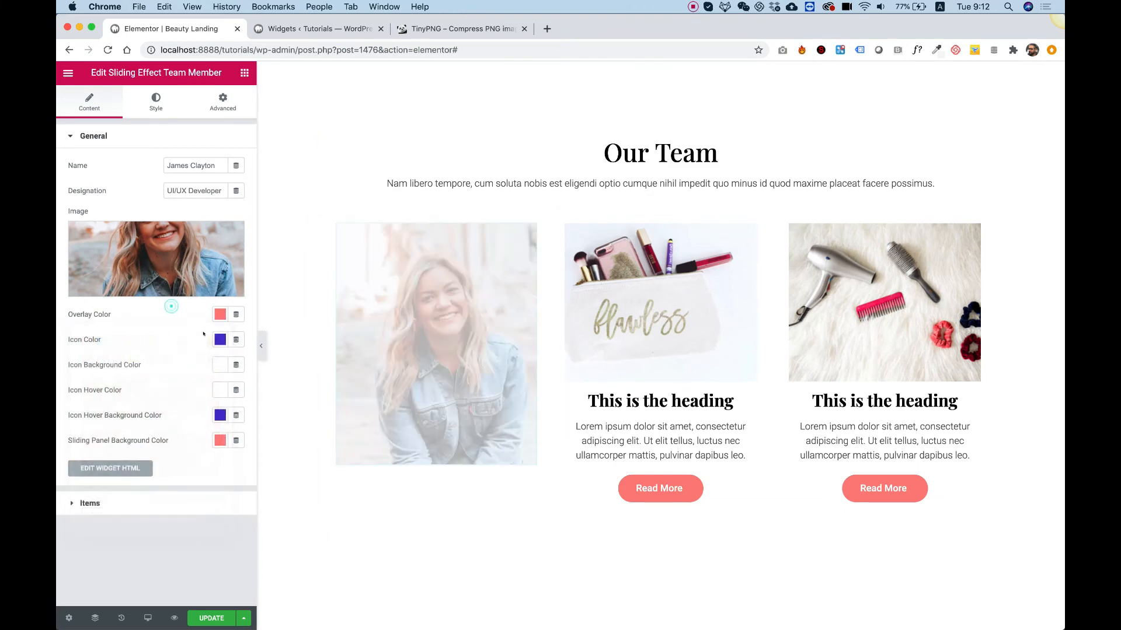
Set the widget's icon color and icon hover background color to the saved coral swatch.
click(215, 341)
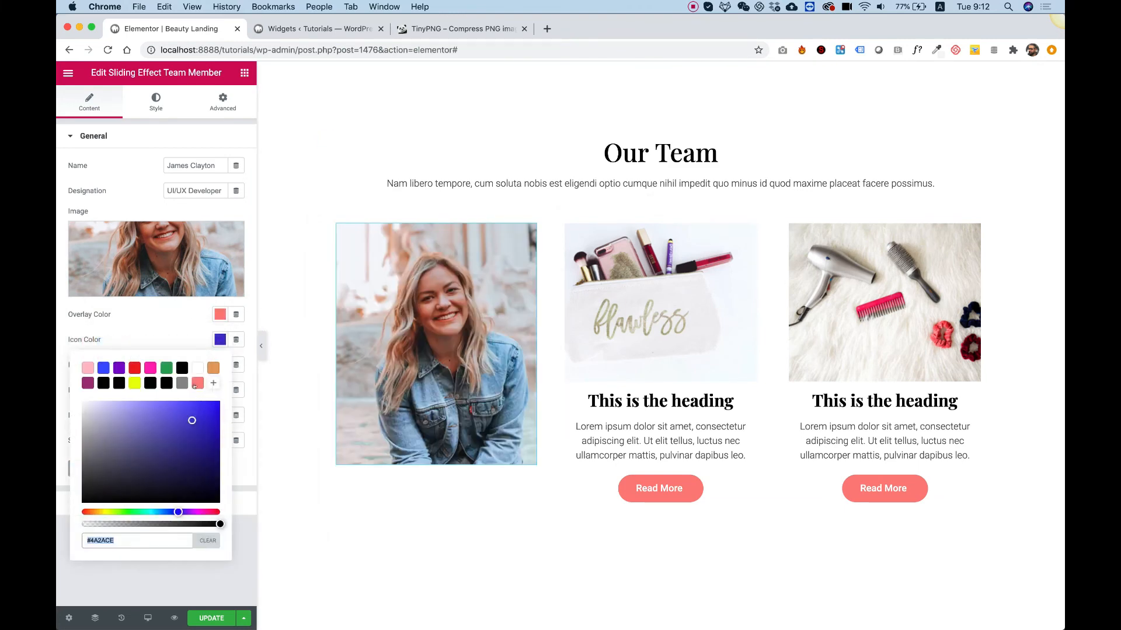
click(197, 383)
click(179, 332)
click(216, 415)
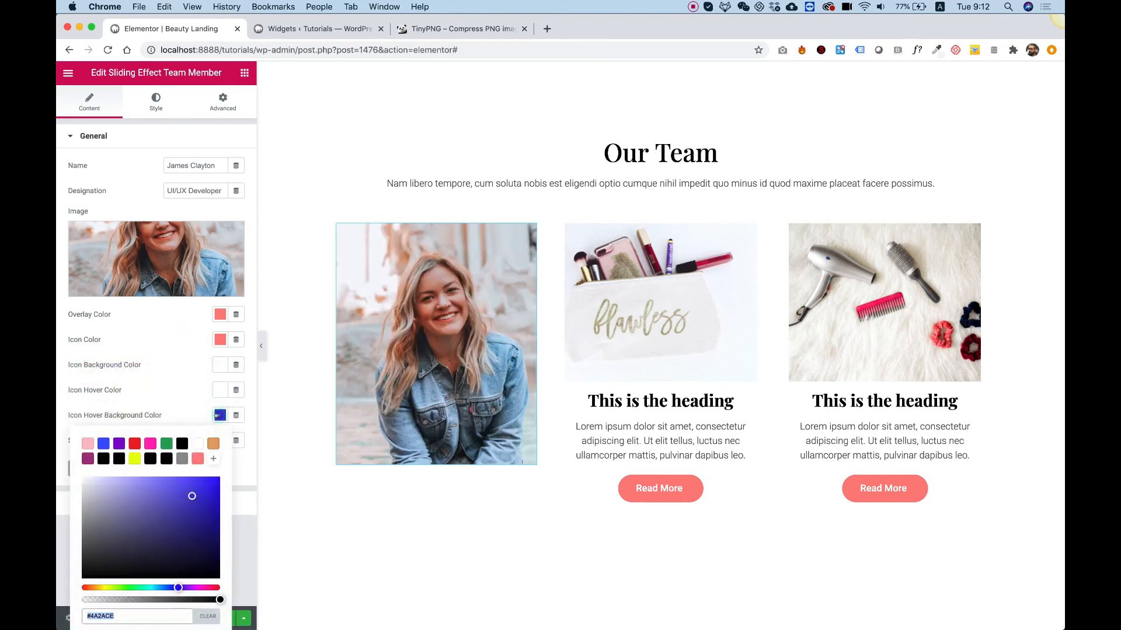
click(194, 460)
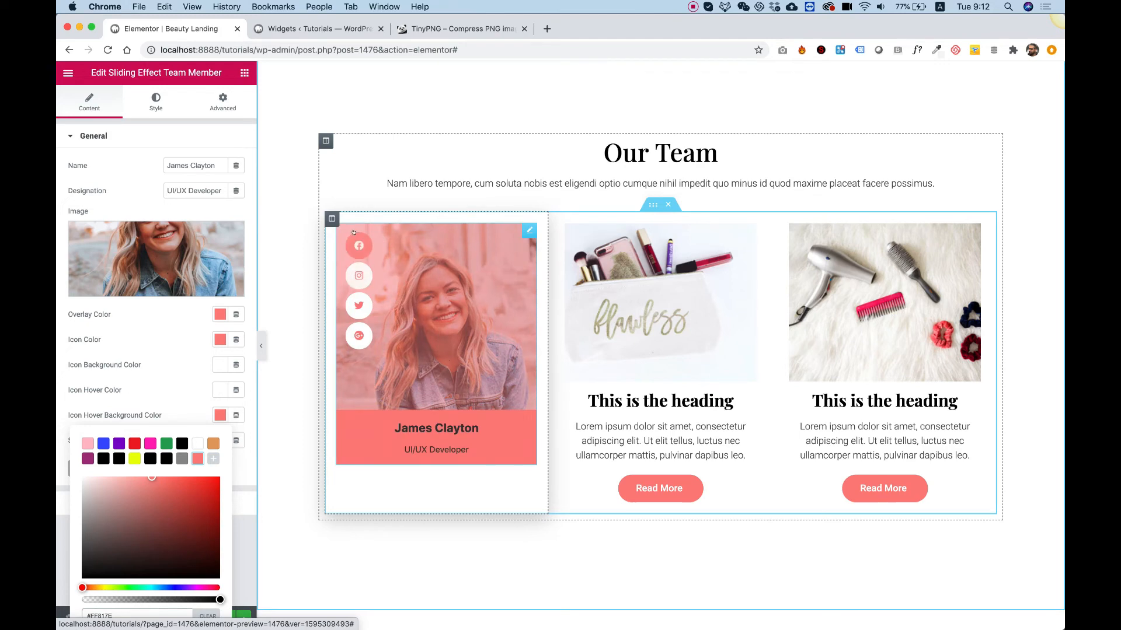
click(186, 373)
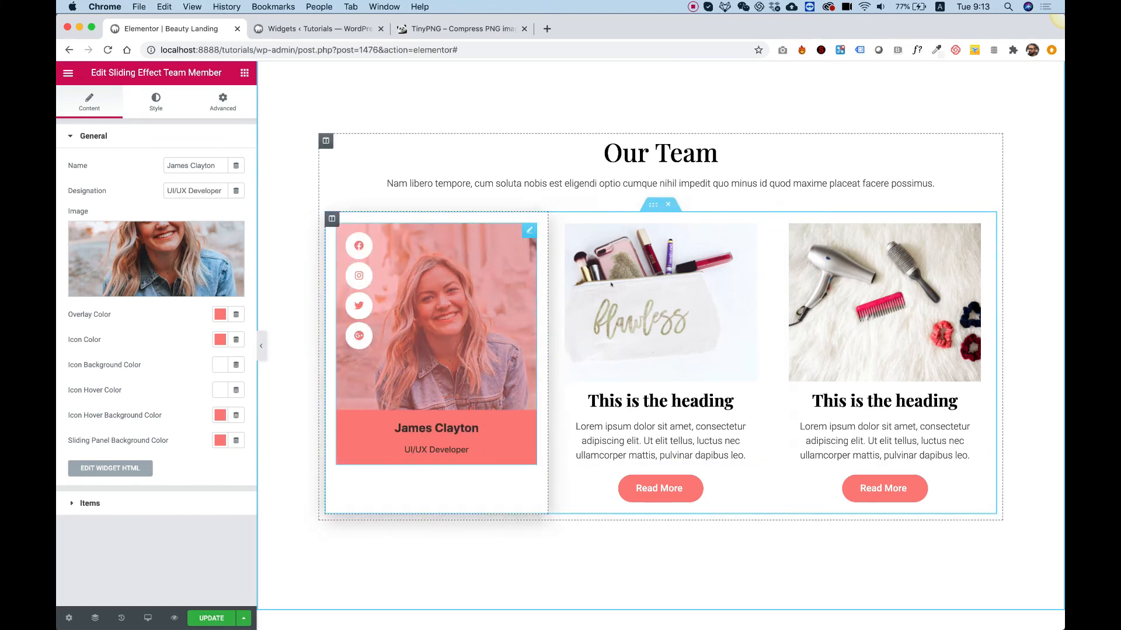
Delete the second and third Our Team columns and duplicate the remaining team member column.
right_click(559, 223)
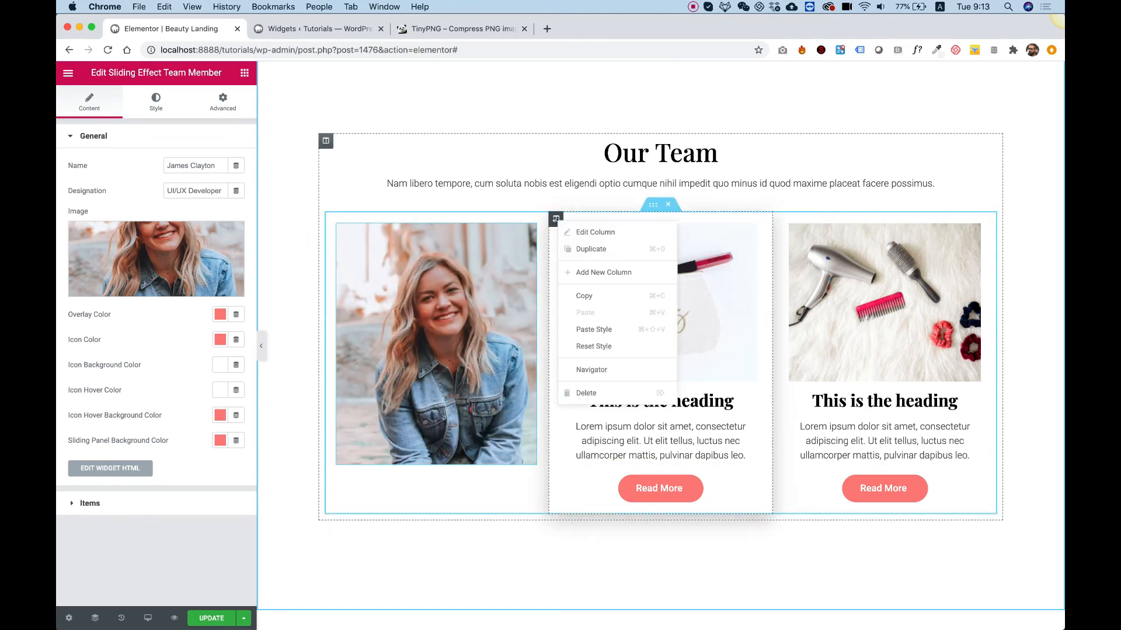
click(591, 386)
right_click(669, 222)
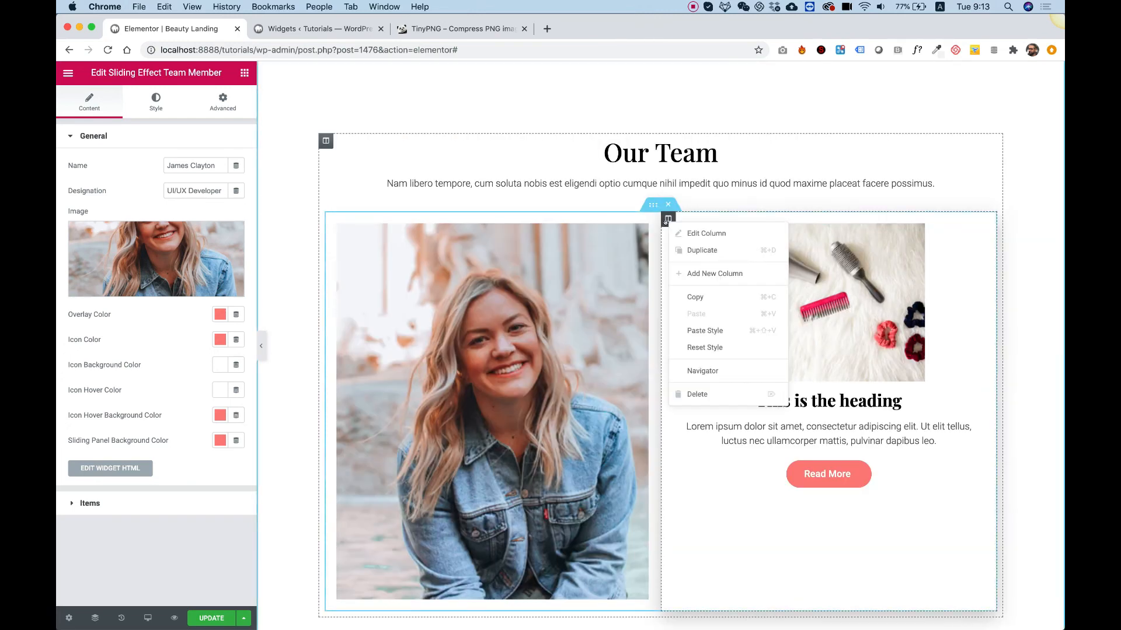
click(693, 391)
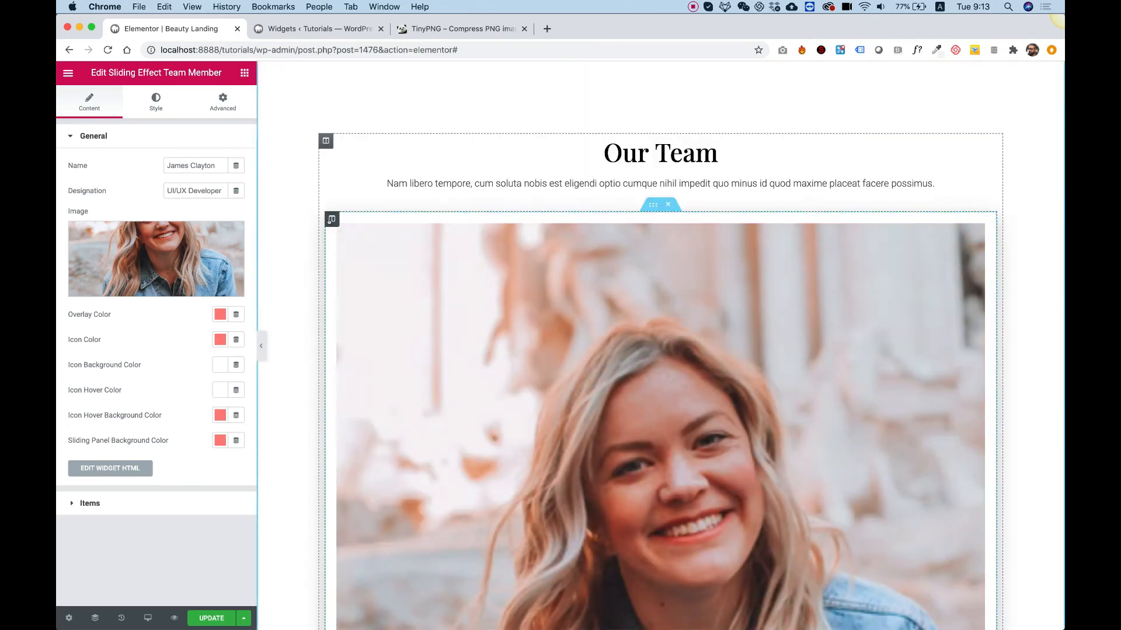
right_click(331, 220)
click(366, 251)
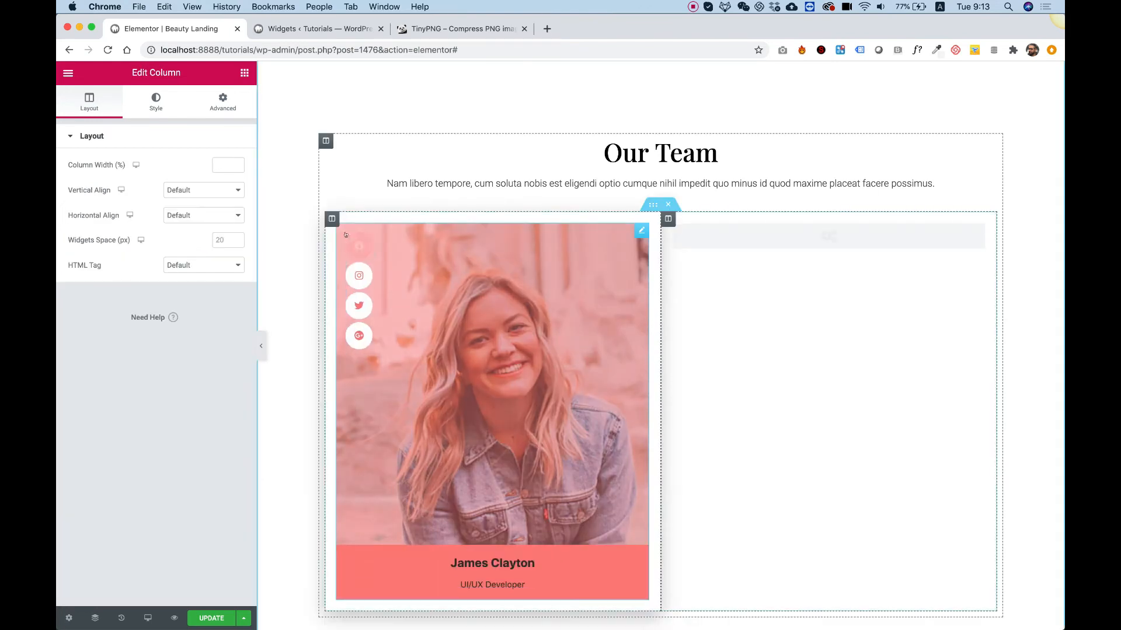
Duplicate the team member column to make a third one and set the middle team member's image to bteam2.png.
right_click(331, 220)
click(368, 248)
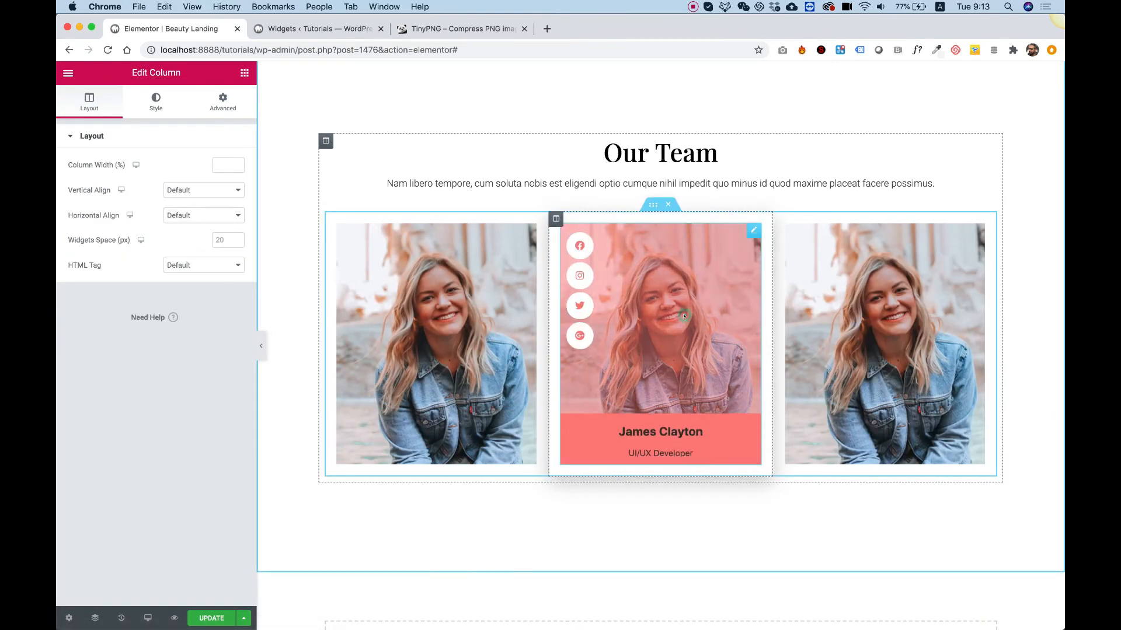
click(684, 316)
click(150, 251)
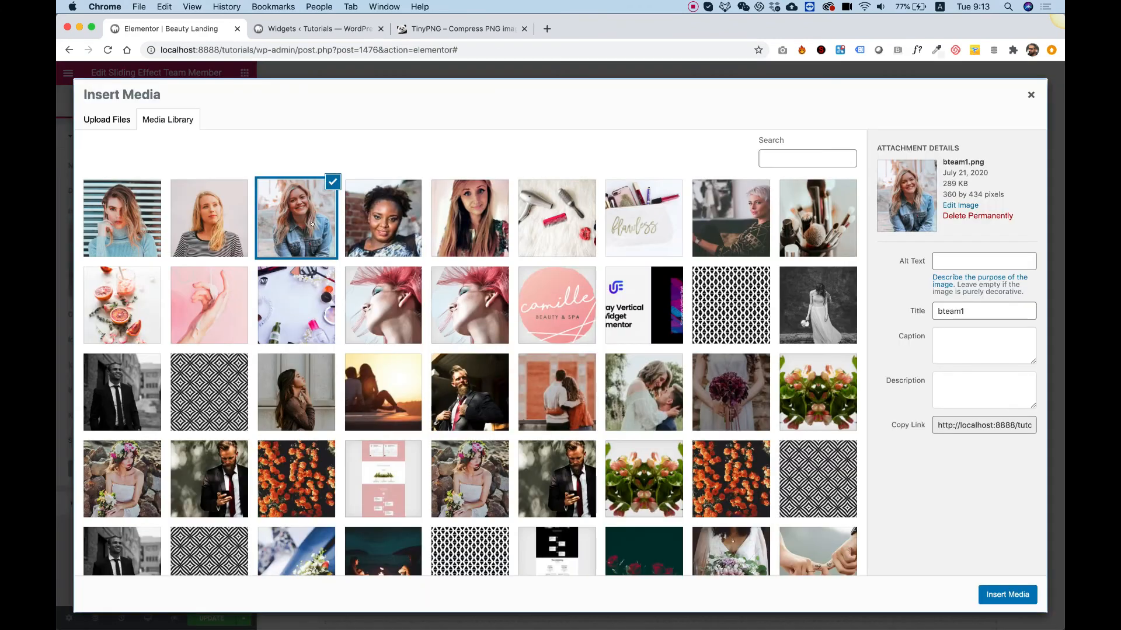
click(216, 221)
click(992, 592)
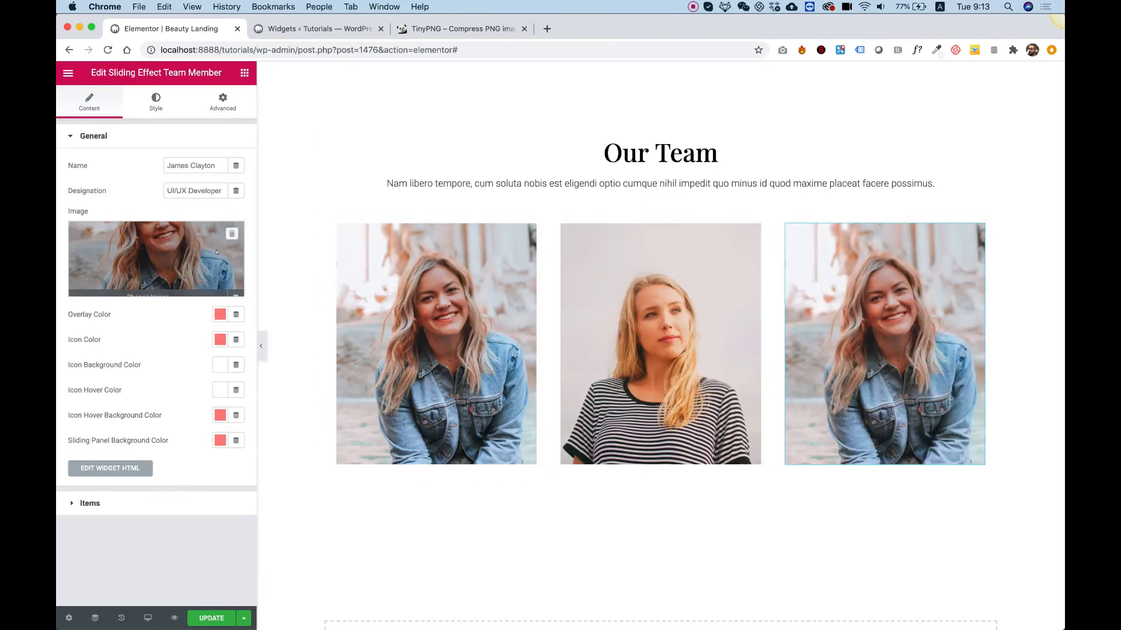
Set the third team member widget's image to bteam3.png from the media library.
click(217, 252)
click(153, 222)
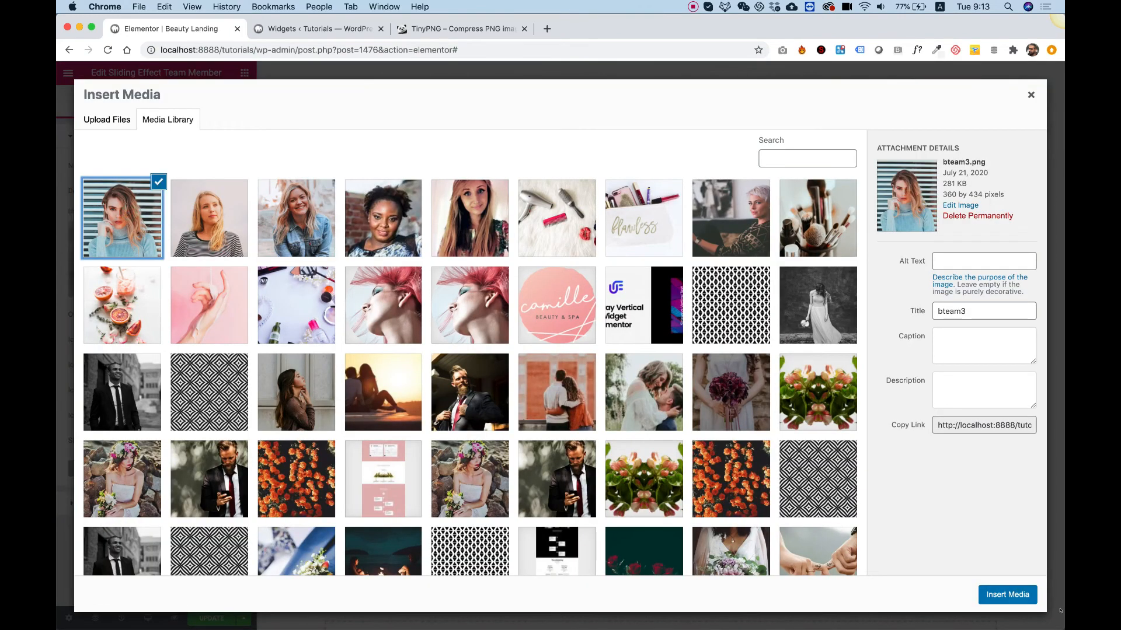
click(1019, 594)
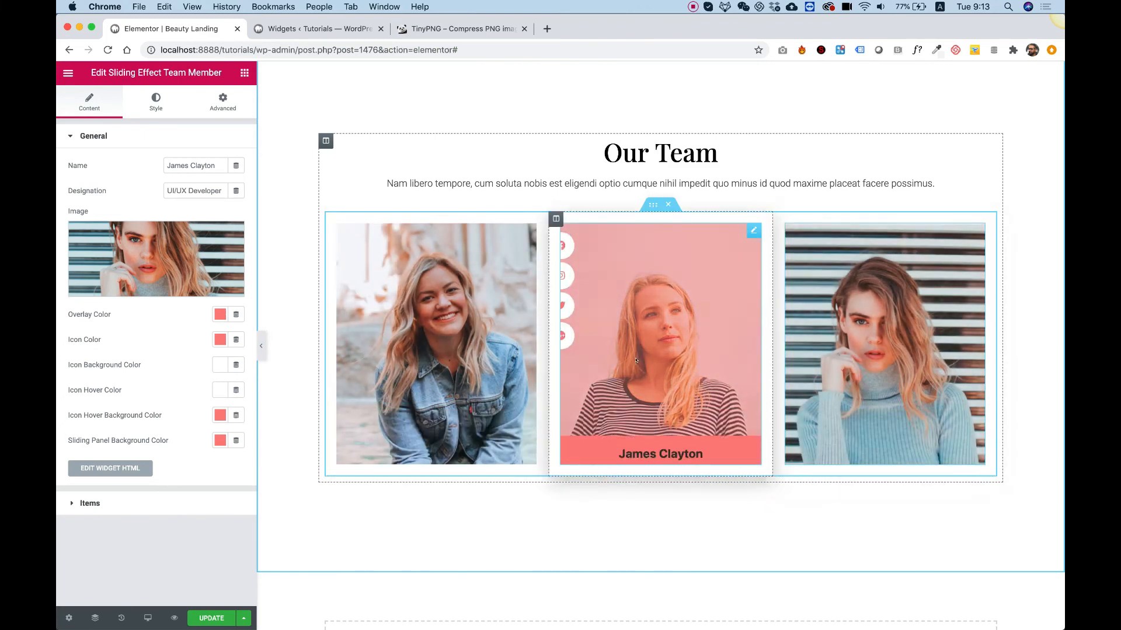
Look over the built page and examine the Contact Us section's layout in the 74.psd design in Photoshop, returning to Chrome.
scroll(537, 120, up, 10)
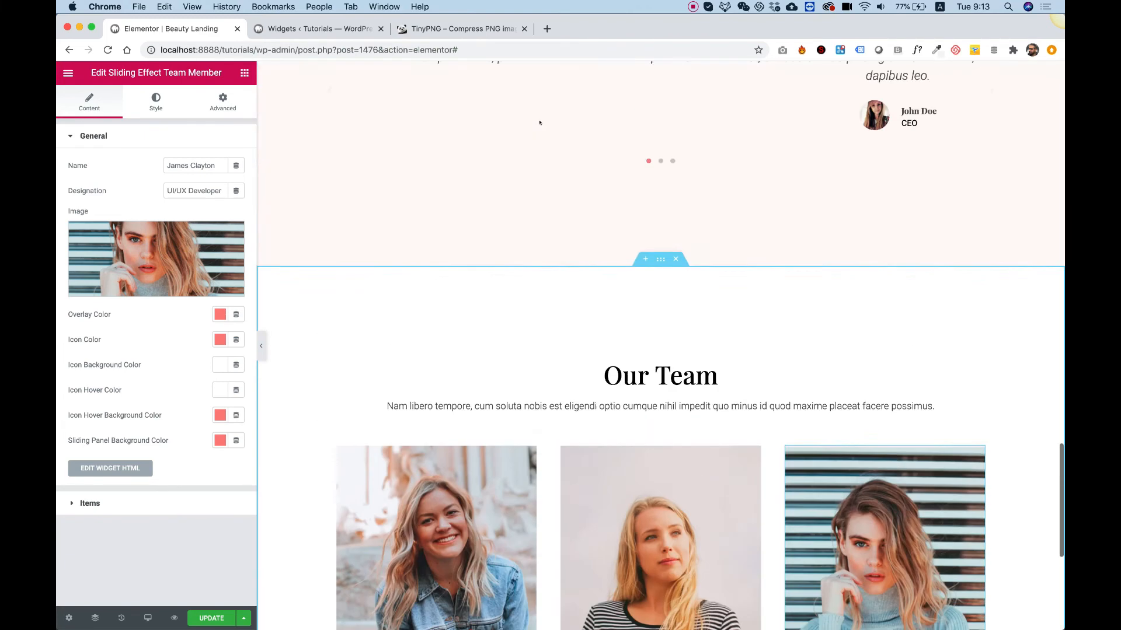
scroll(540, 122, up, 20)
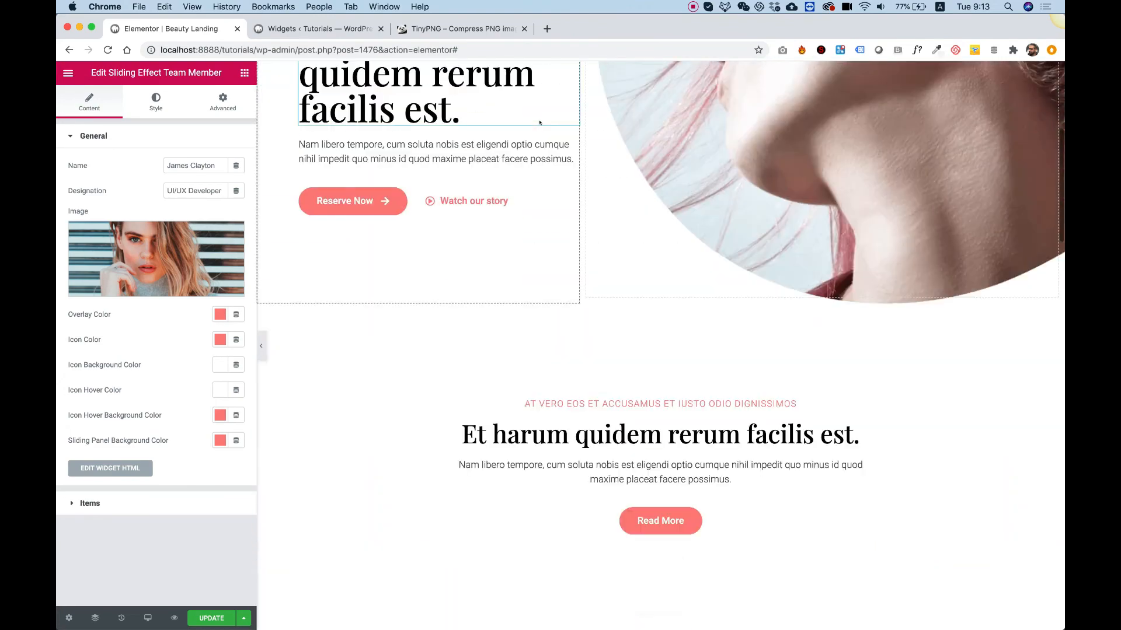
scroll(539, 123, down, 20)
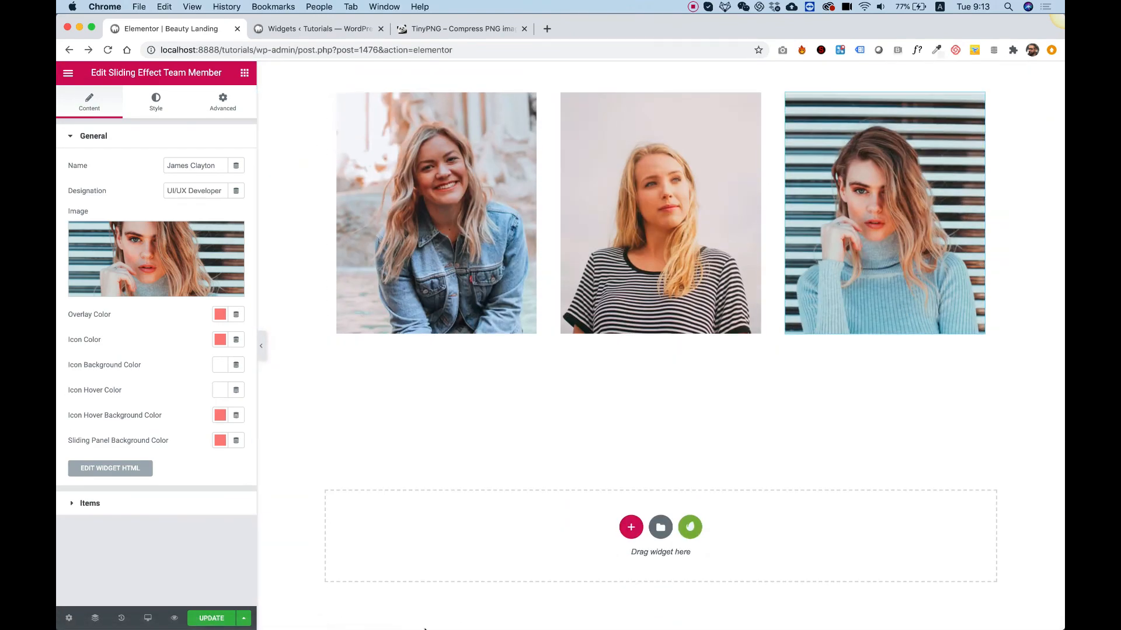
mouse_move(420, 623)
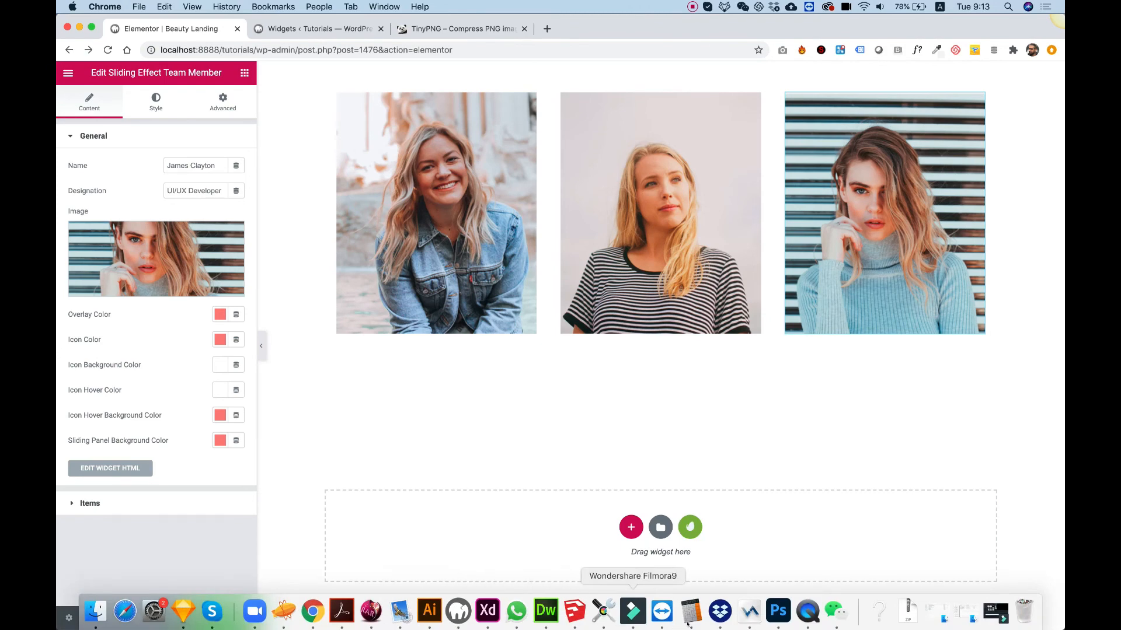
click(779, 611)
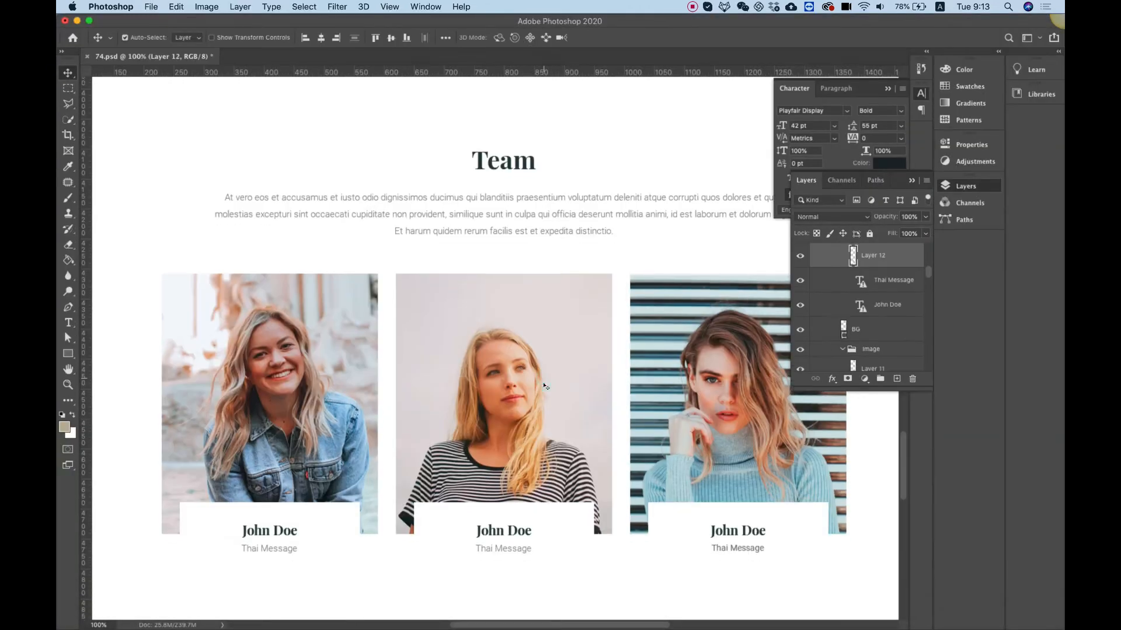
scroll(545, 385, down, 10)
scroll(545, 386, up, 2)
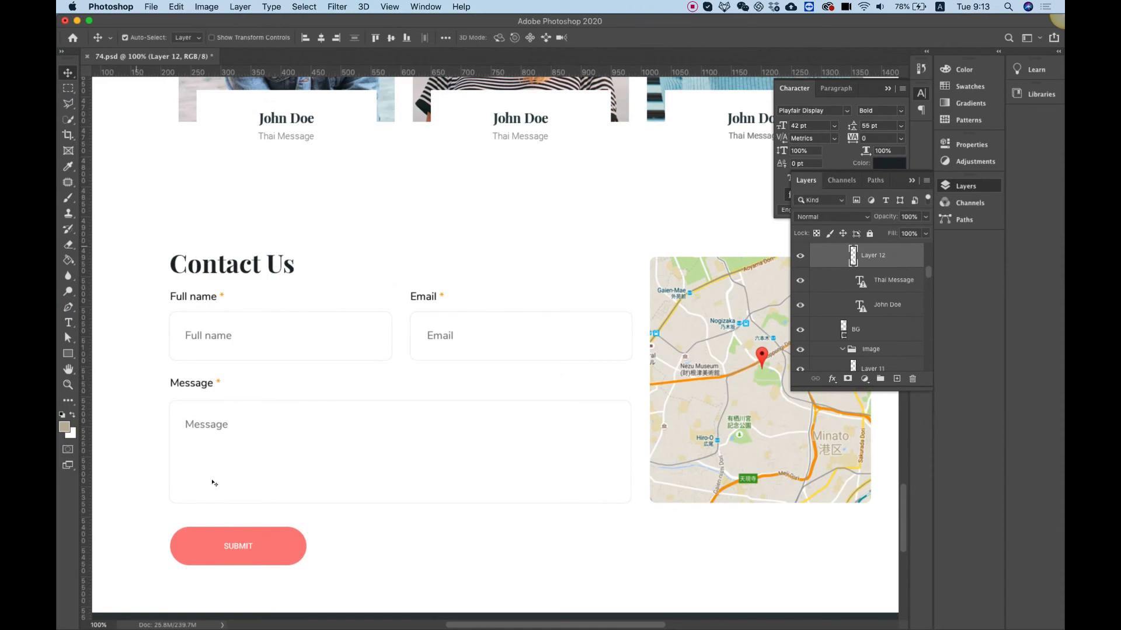
key(ctrl+Up)
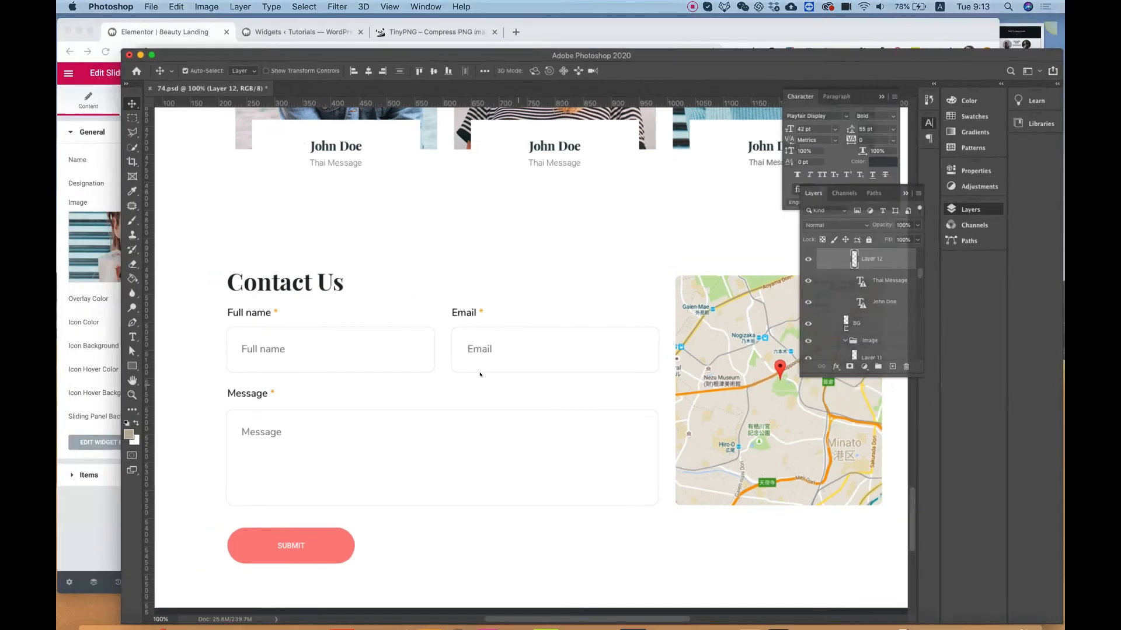
click(464, 308)
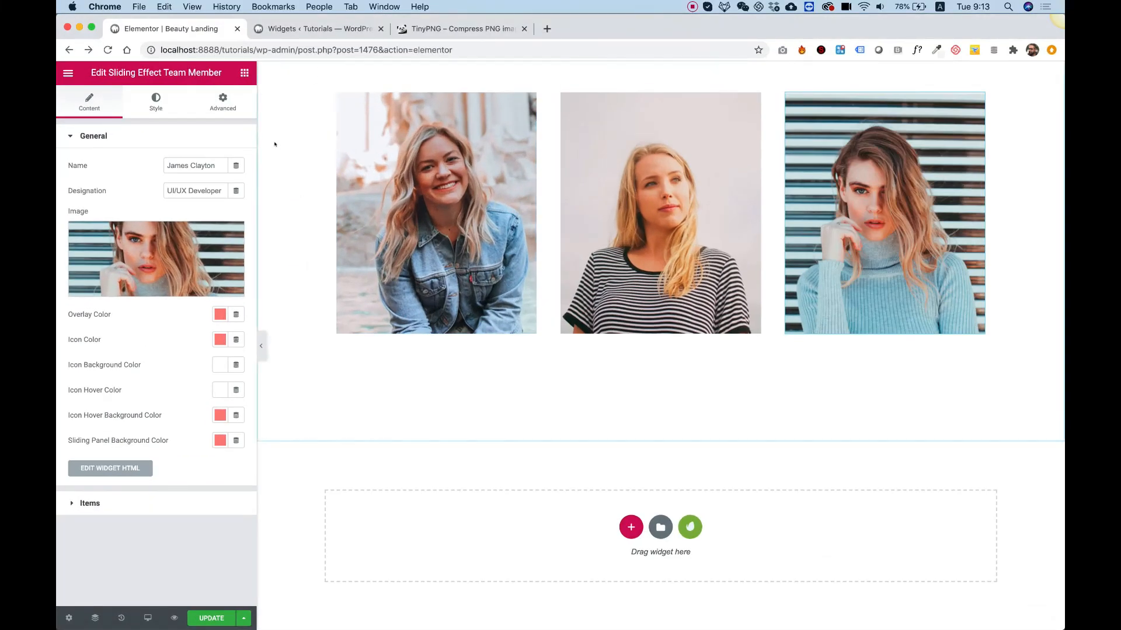
Find the Form widget and add it to a new section below the Our Team section.
click(244, 73)
click(153, 121)
text(form)
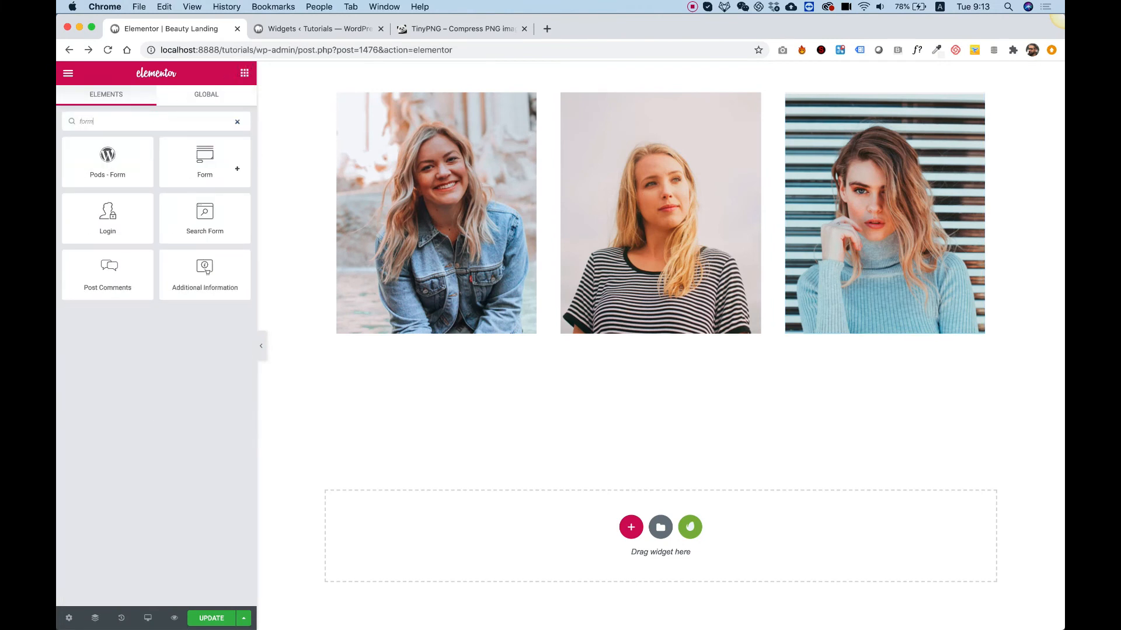
drag(237, 168, 510, 537)
scroll(511, 537, down, 5)
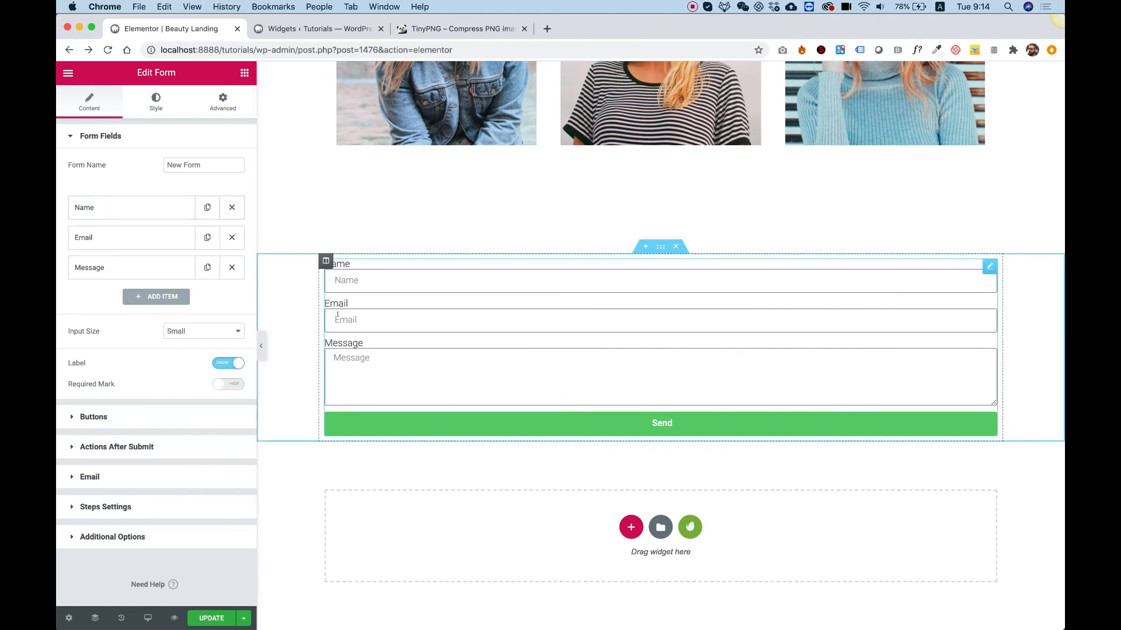
Set the column width of the form's Name and Email fields to 50% each.
click(91, 204)
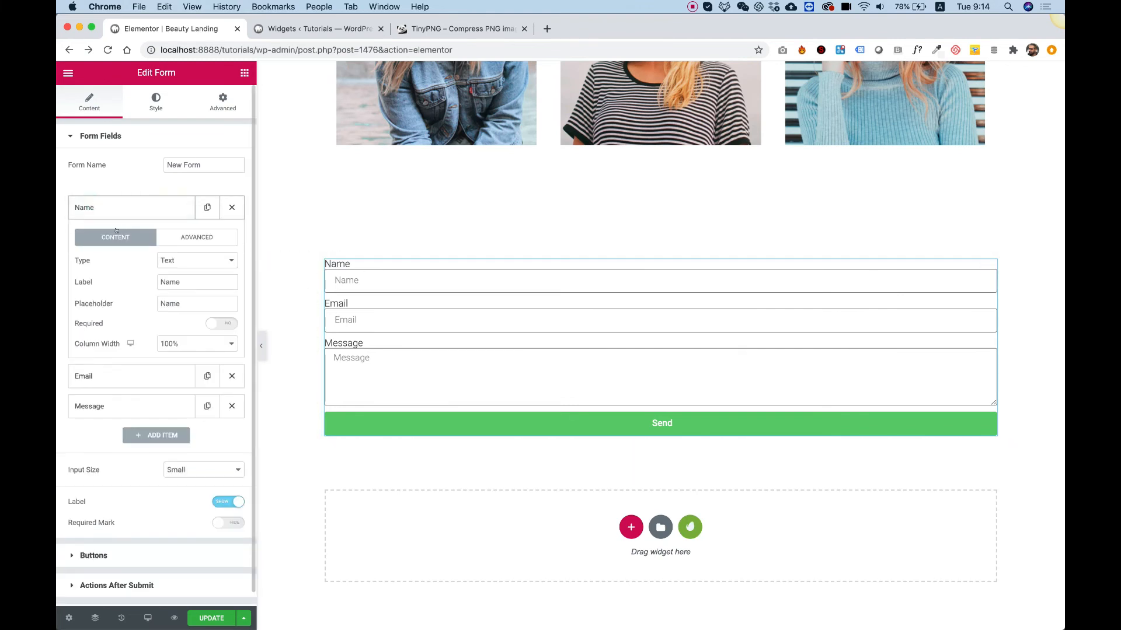
click(164, 345)
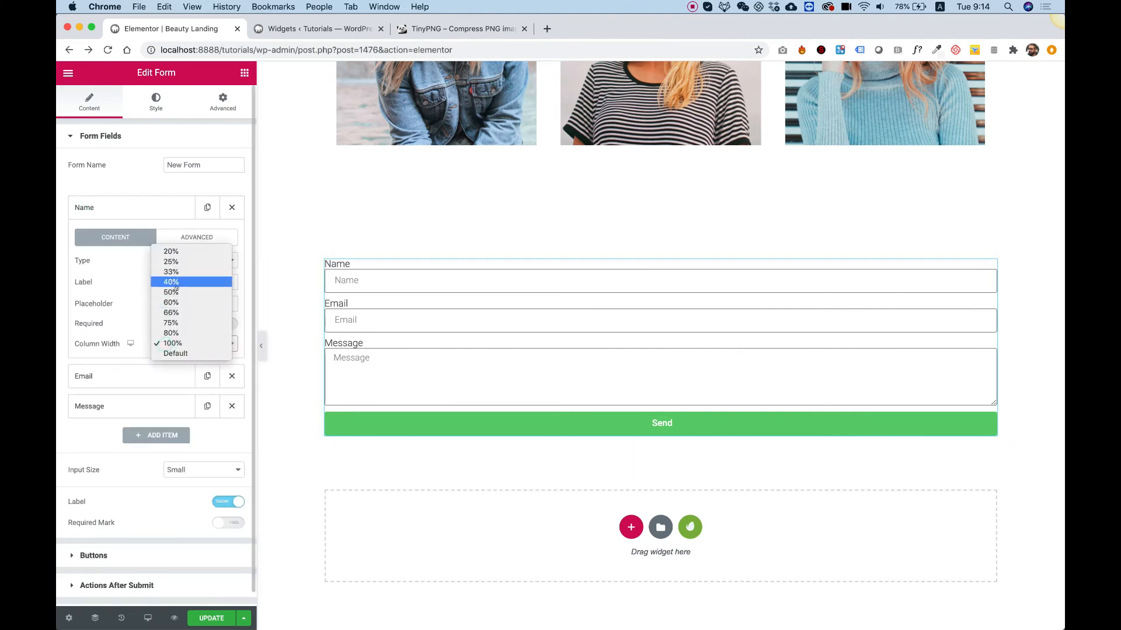
click(175, 289)
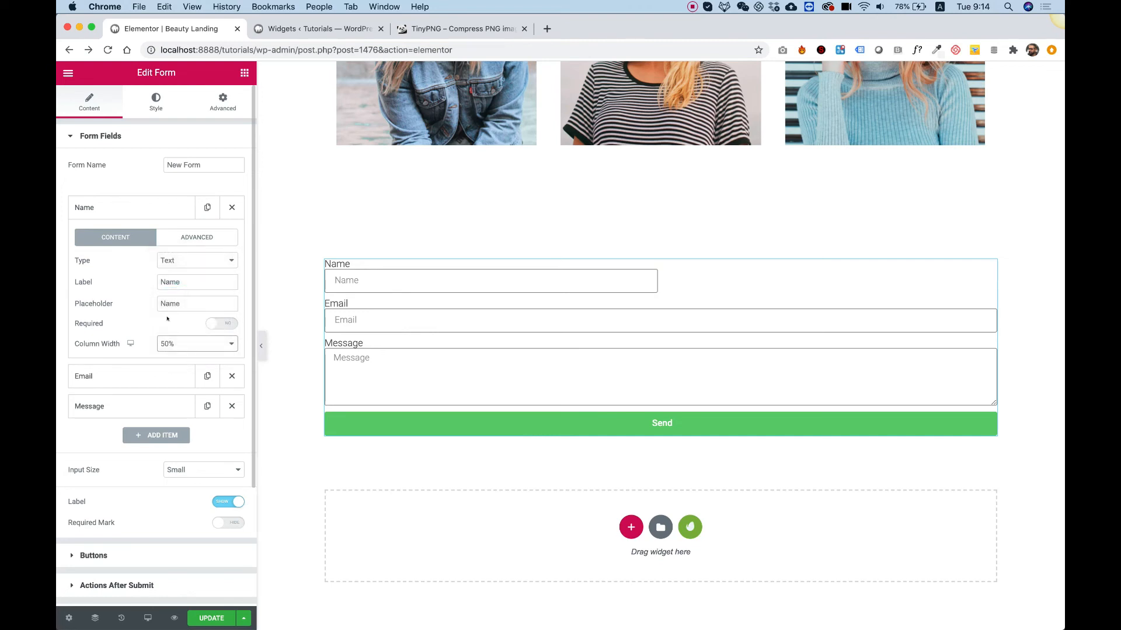
click(135, 375)
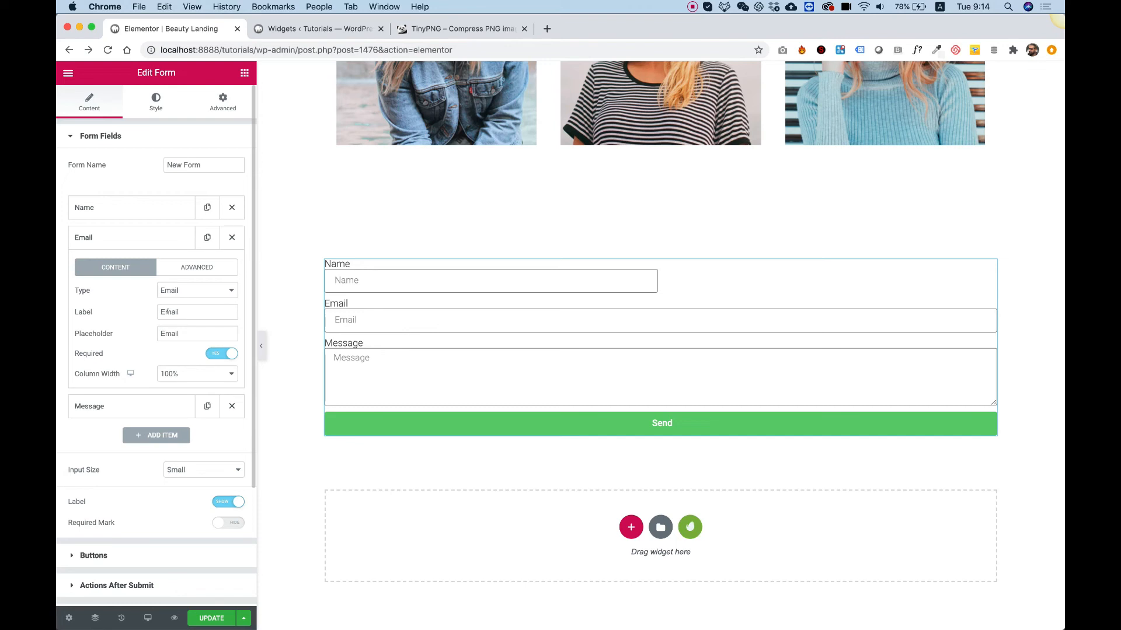
click(173, 373)
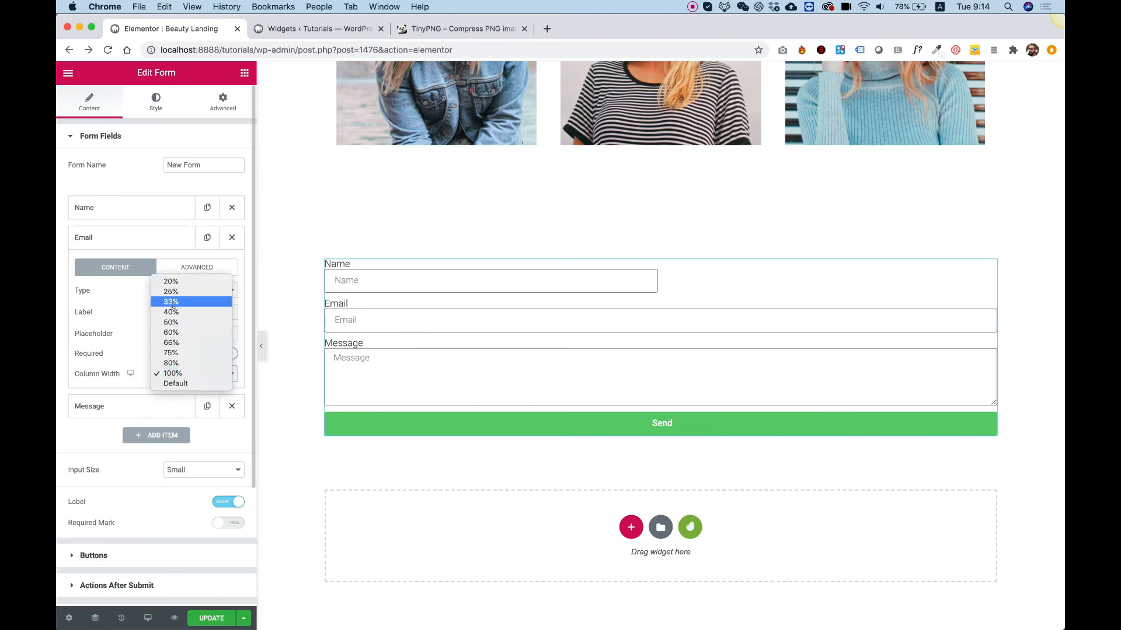
click(173, 321)
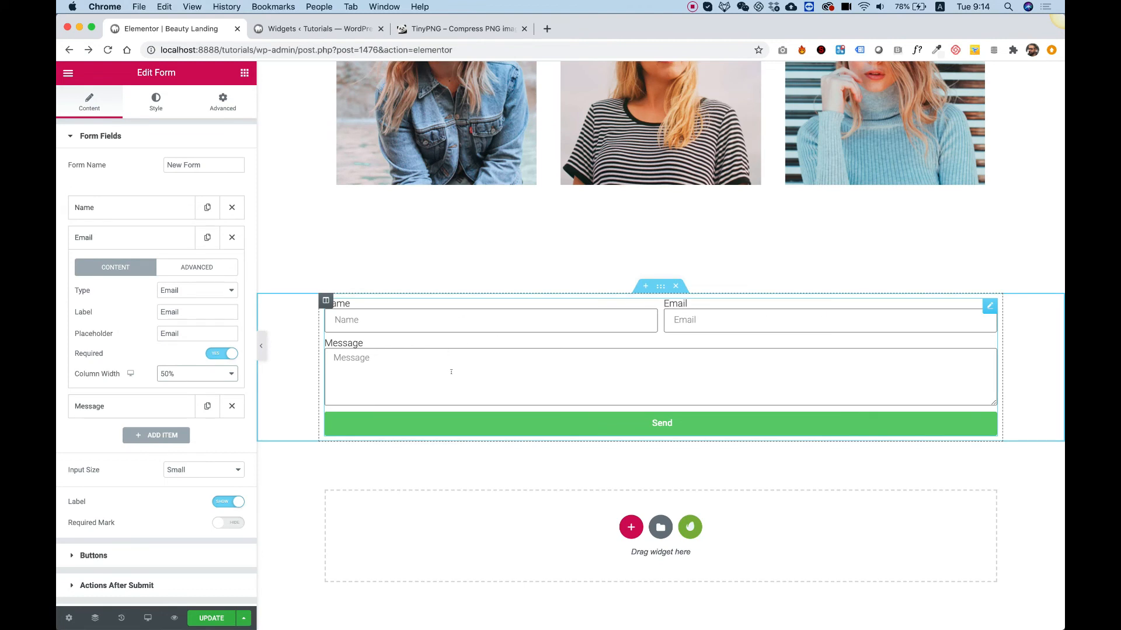
Align the form's Send button to the left and set its background color to the saved coral swatch.
click(93, 555)
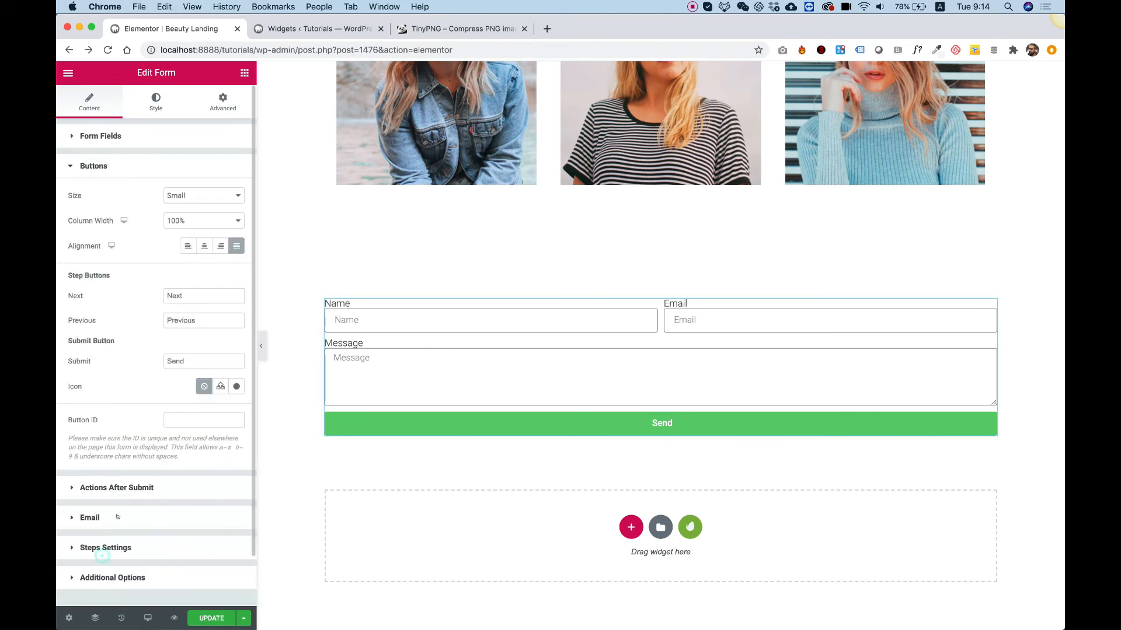
click(186, 247)
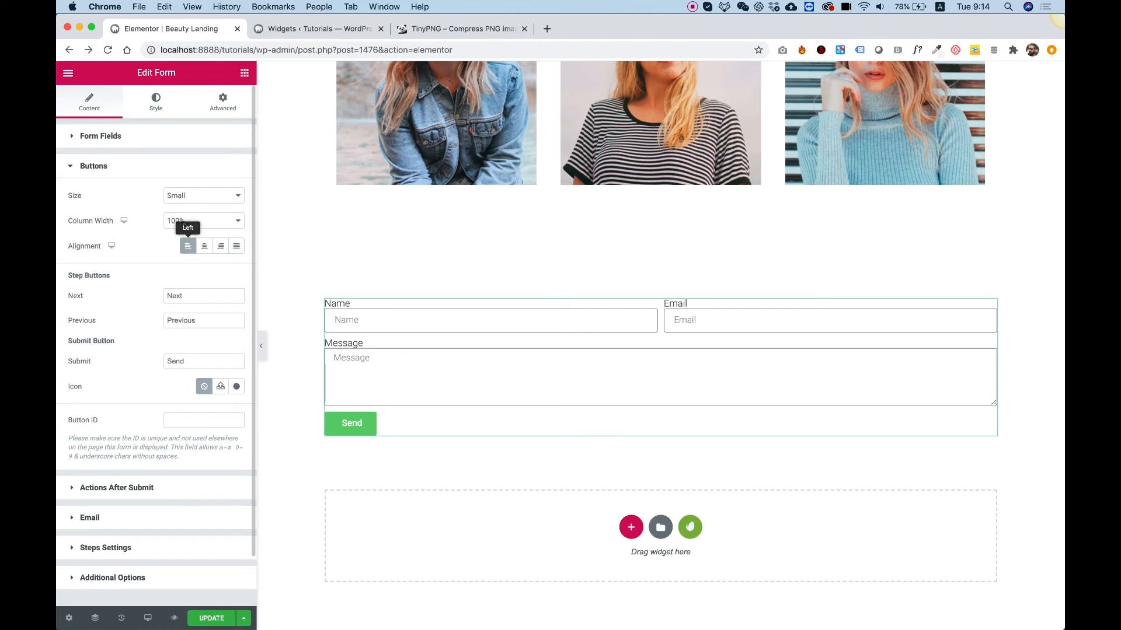
click(156, 104)
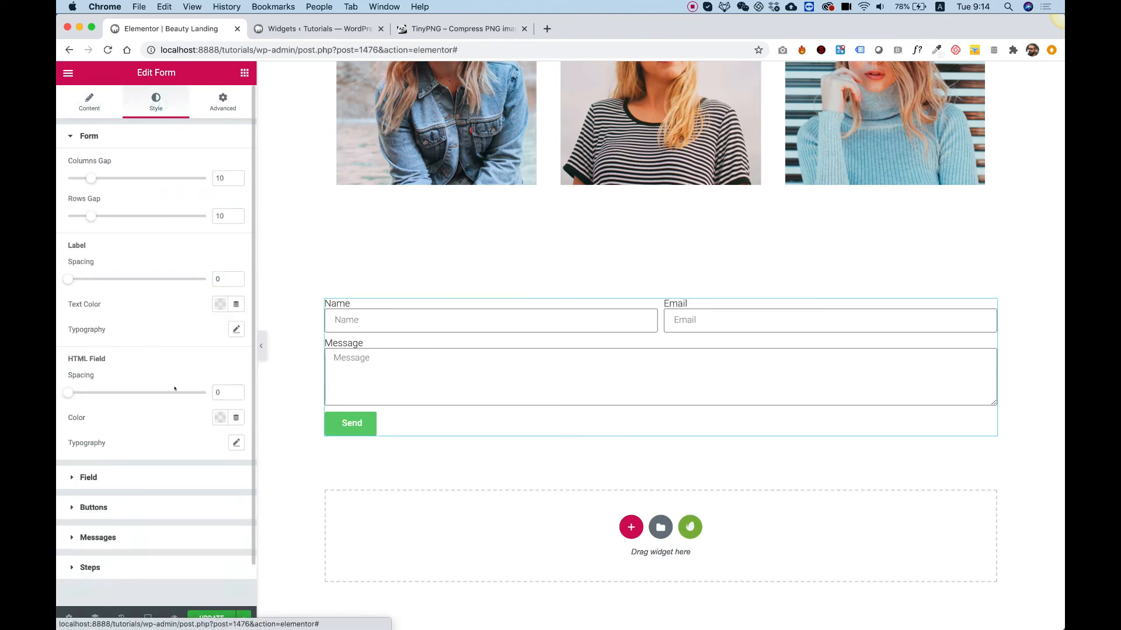
click(93, 507)
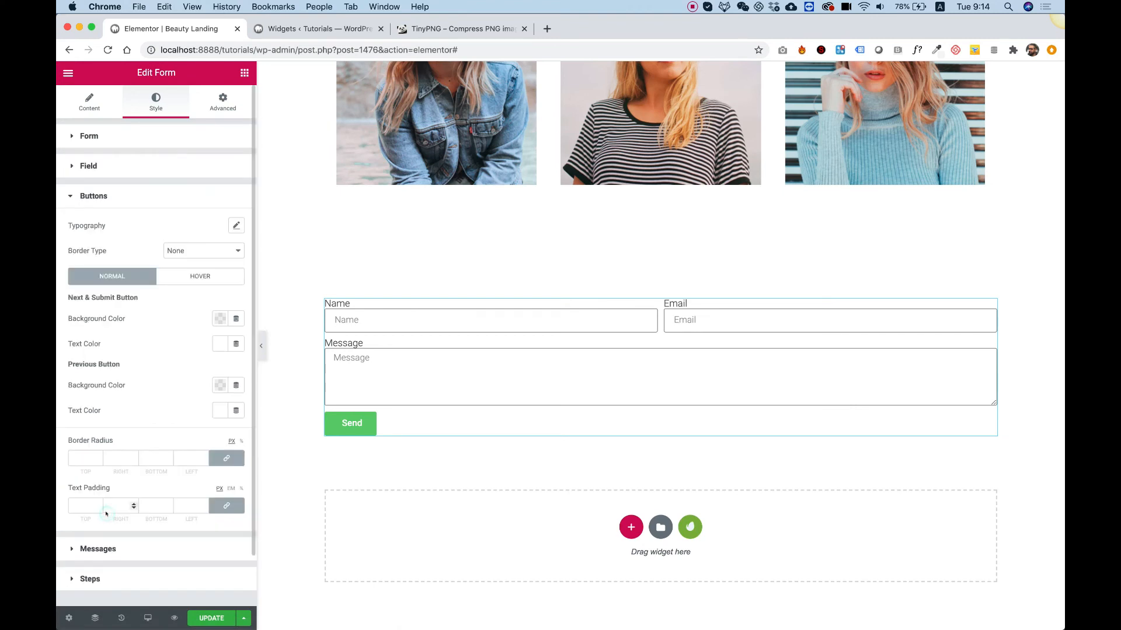
click(214, 318)
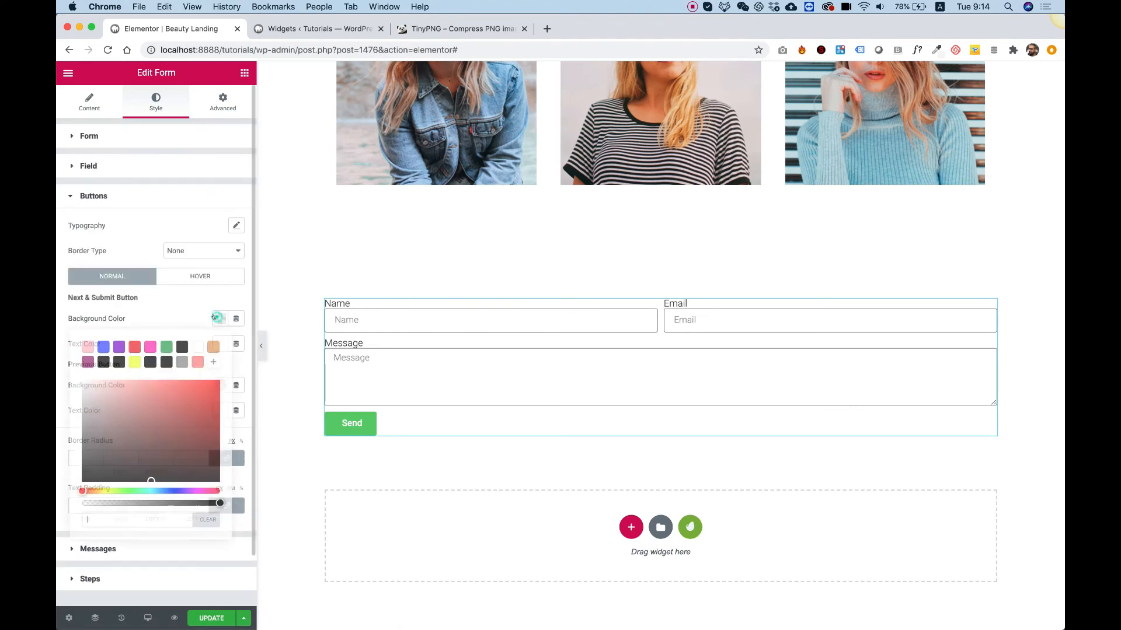
click(195, 362)
click(153, 310)
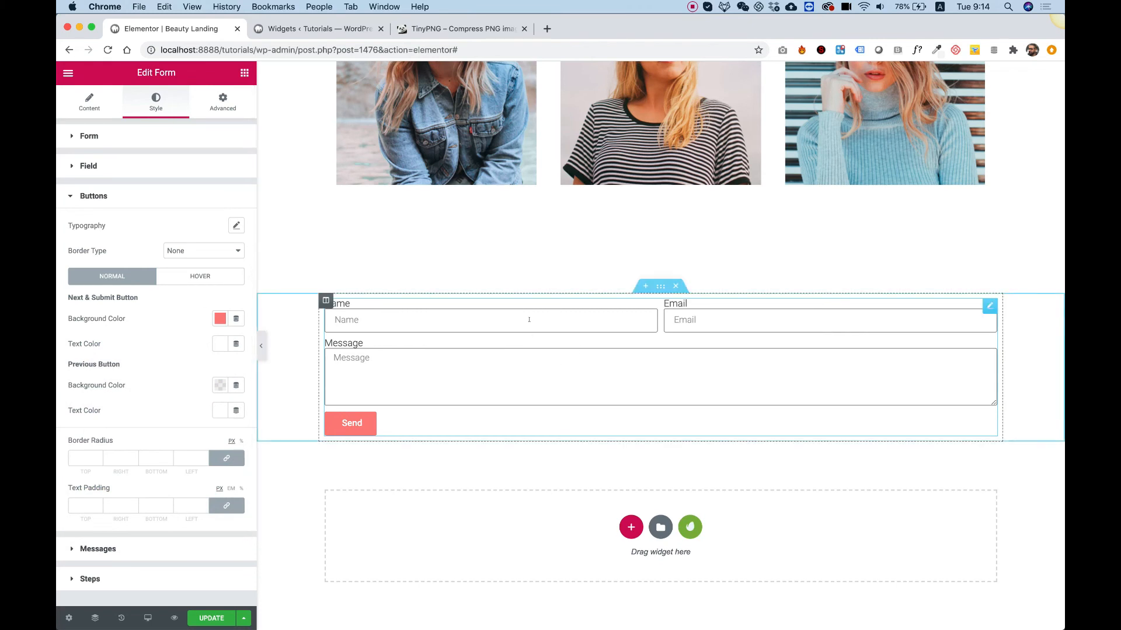
Add a new column beside the form and place a Google Maps widget in it.
right_click(336, 311)
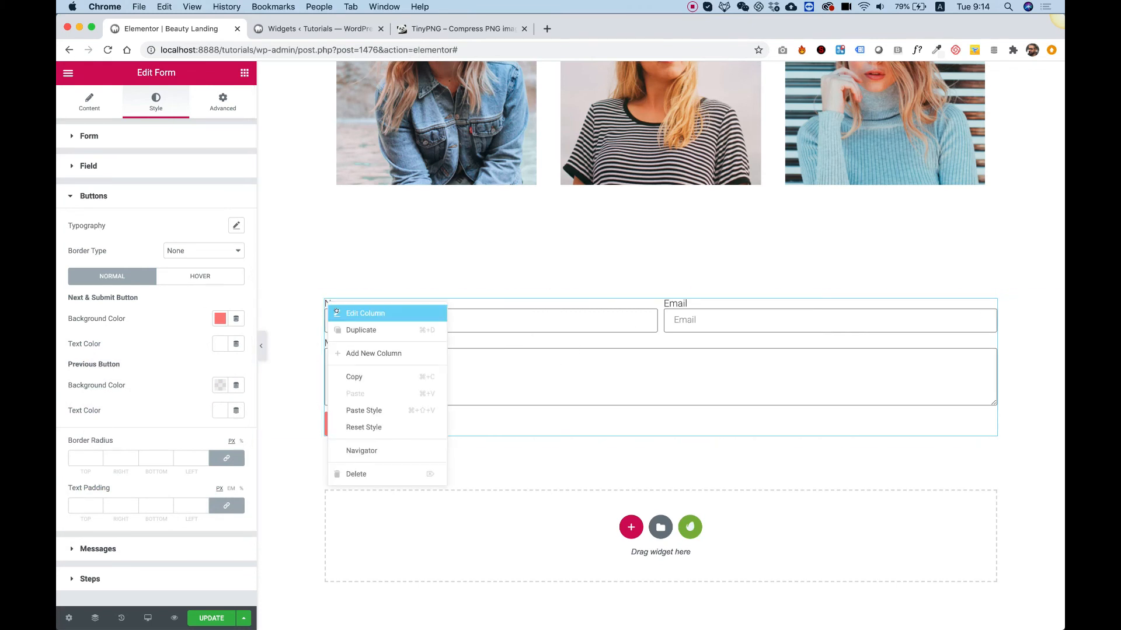
click(353, 353)
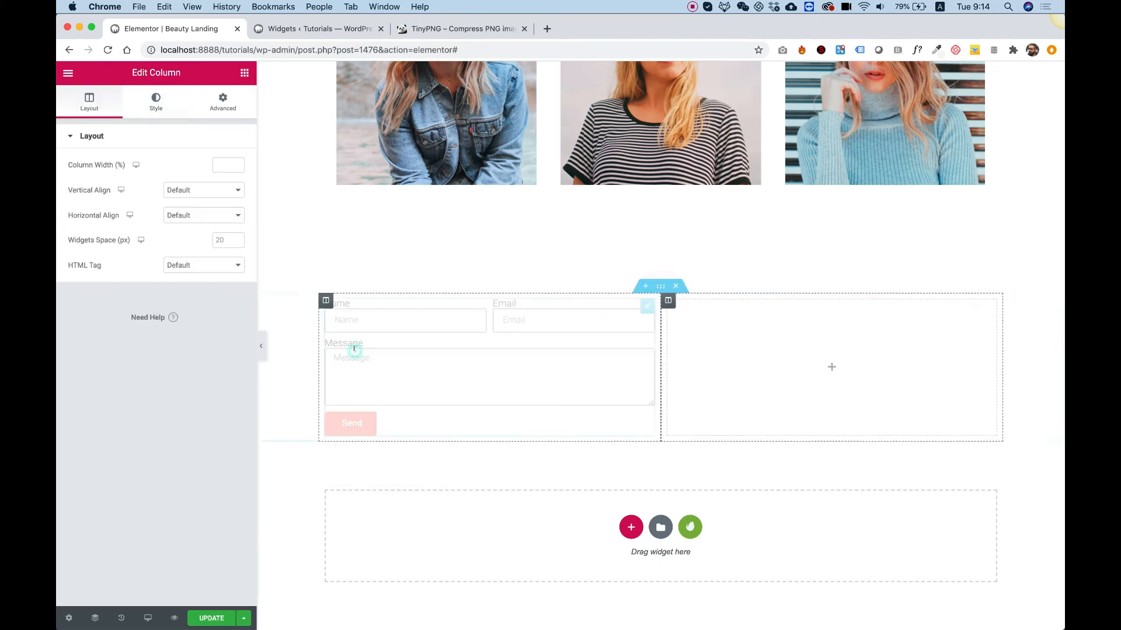
click(245, 72)
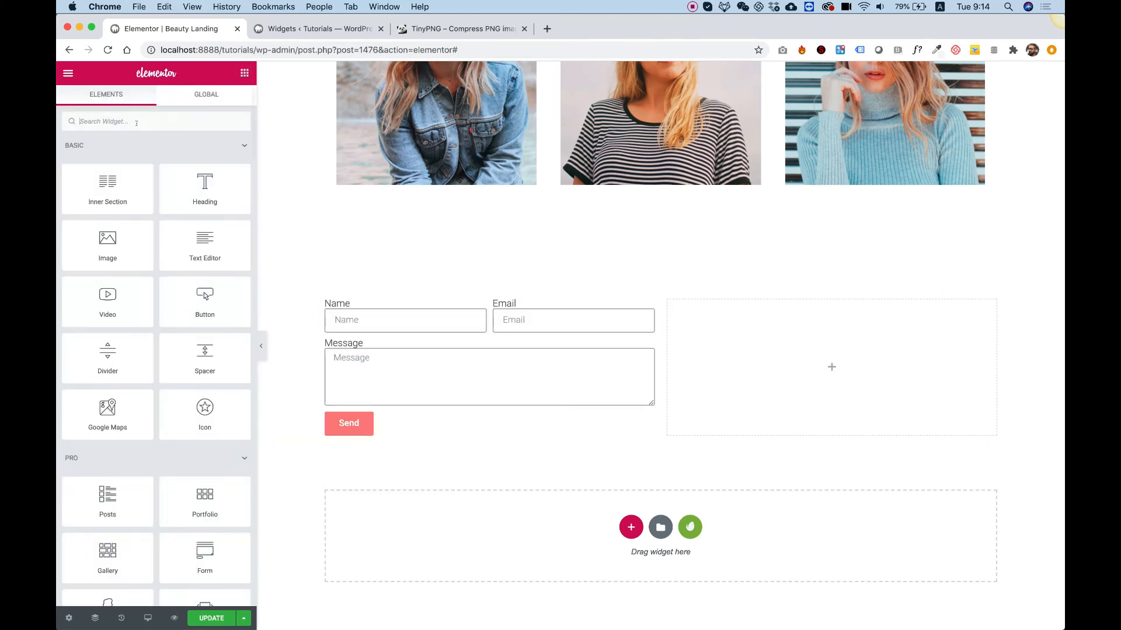
click(129, 122)
text(map)
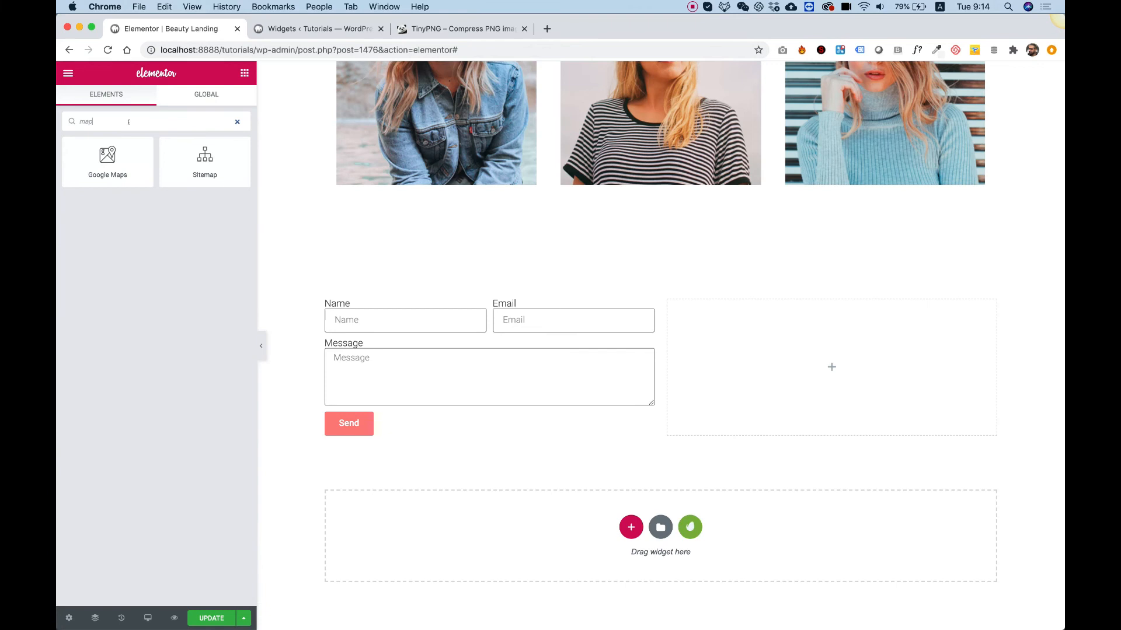
drag(108, 160, 730, 371)
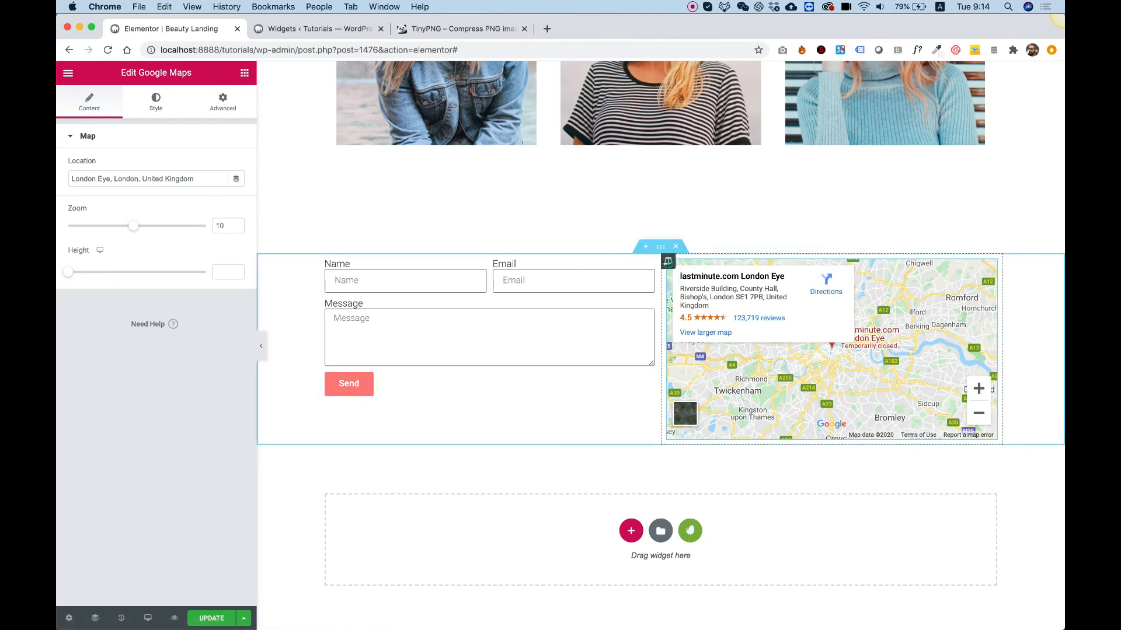
Set the map column's width to 30% and open the form column's settings.
click(668, 262)
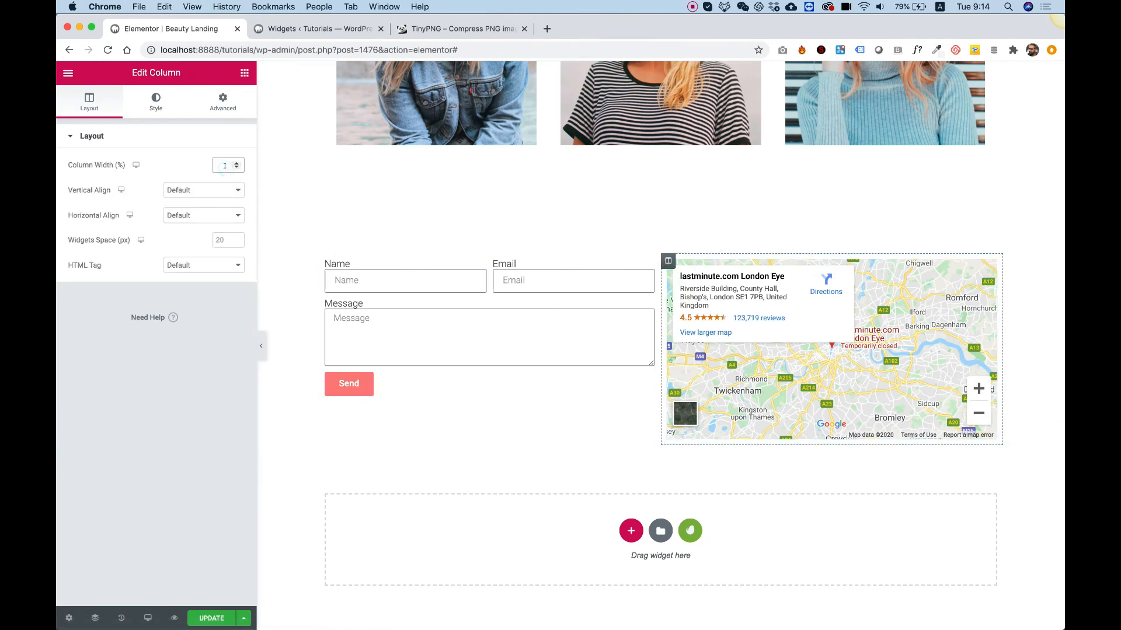
text(30)
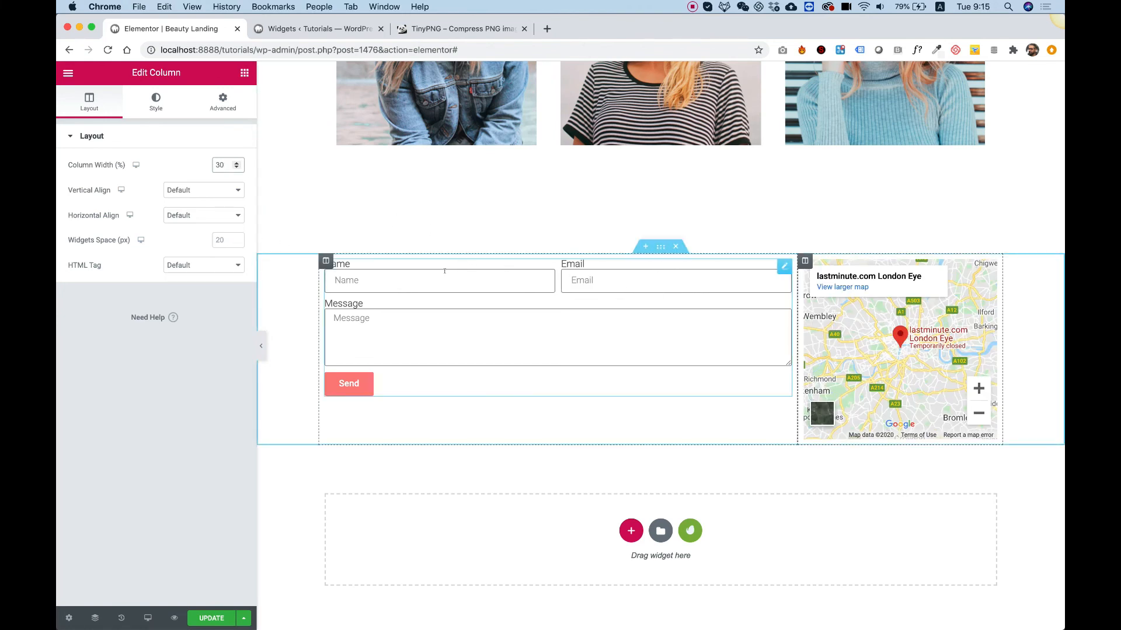
click(326, 261)
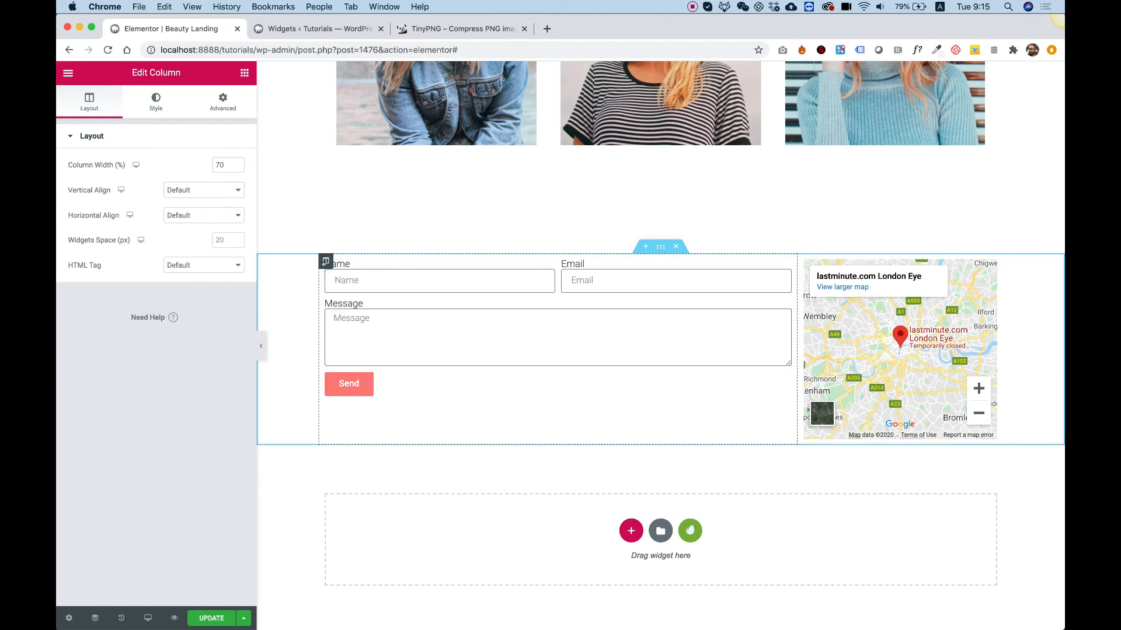
Set the columns gap of the section holding the contact form and map to Wider.
right_click(286, 274)
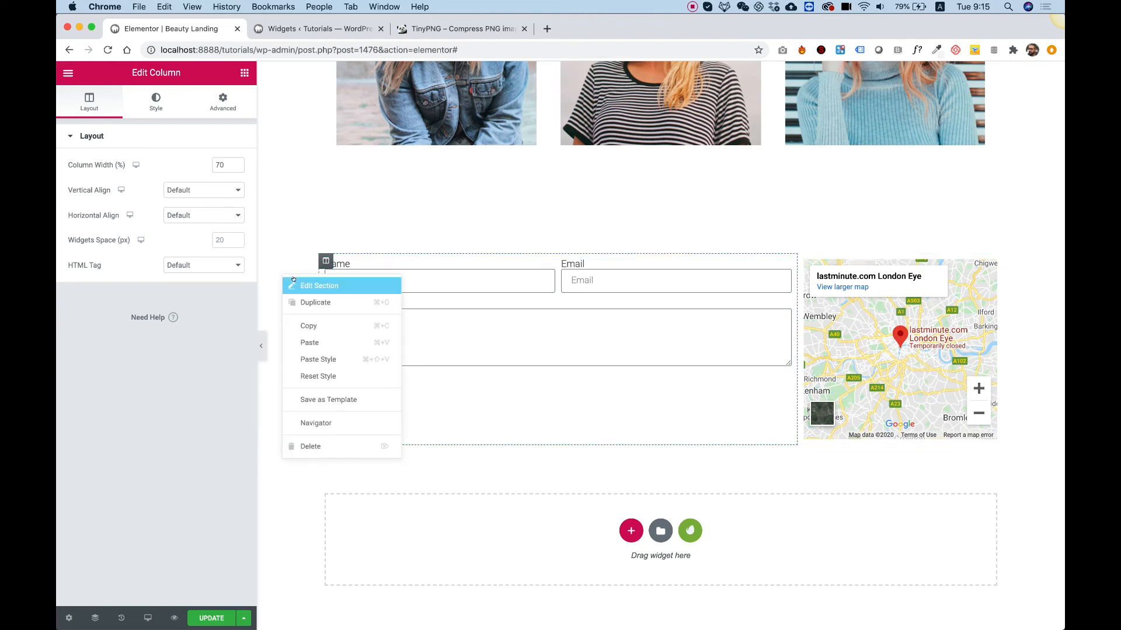
click(297, 280)
click(178, 263)
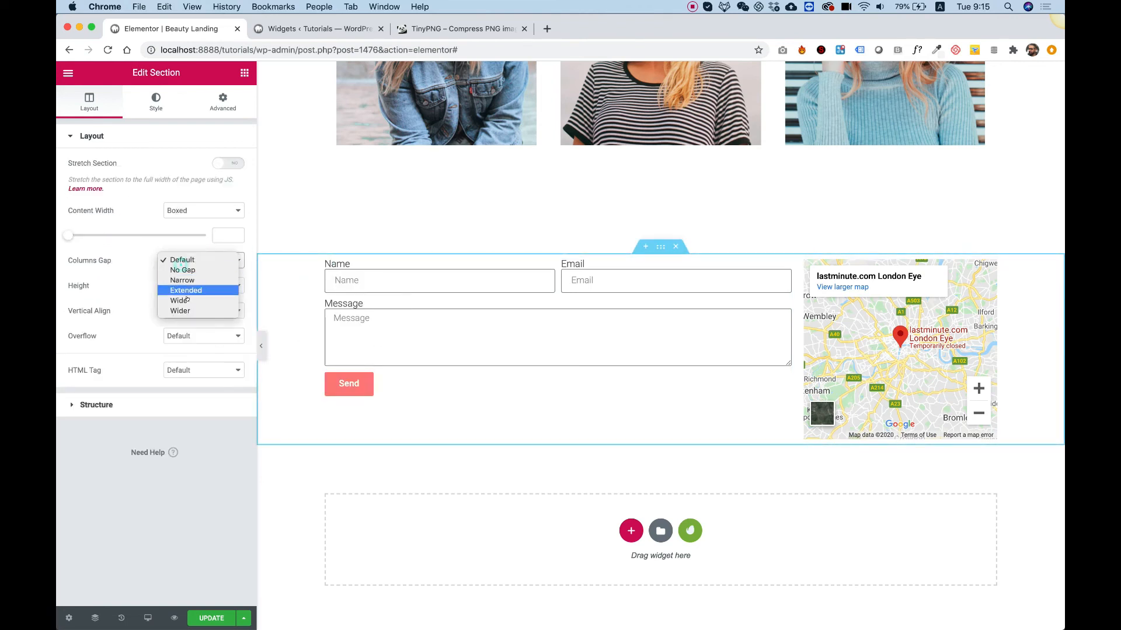
click(187, 309)
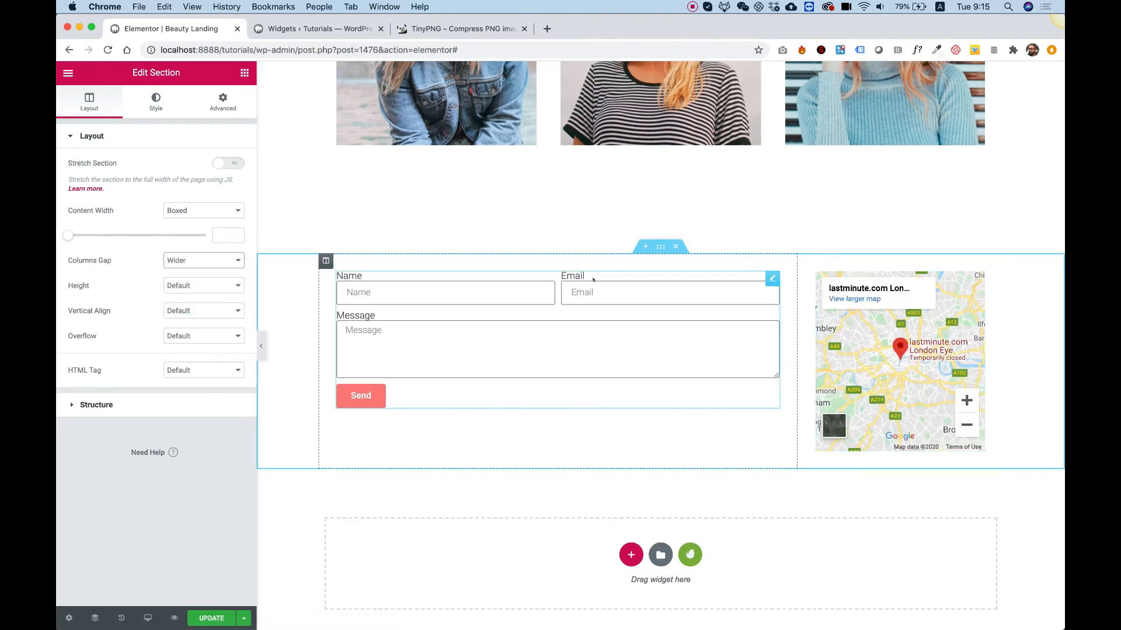
Copy the "Our Team" heading into the contact form's column and place it above the form.
scroll(593, 279, up, 7)
right_click(650, 238)
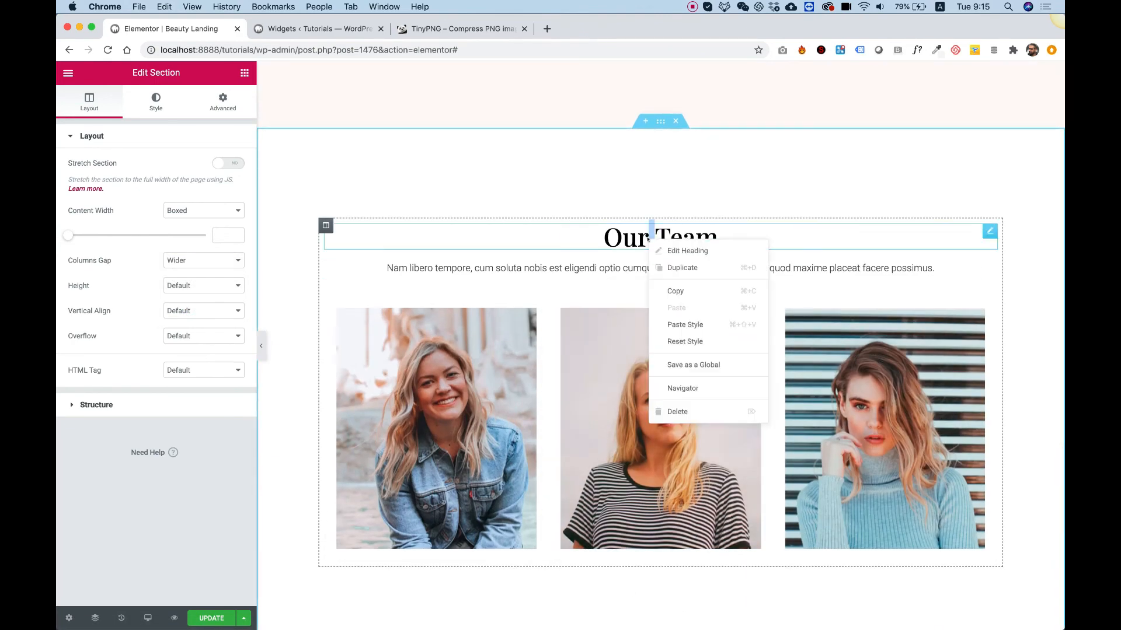
click(674, 290)
scroll(401, 397, down, 5)
right_click(402, 397)
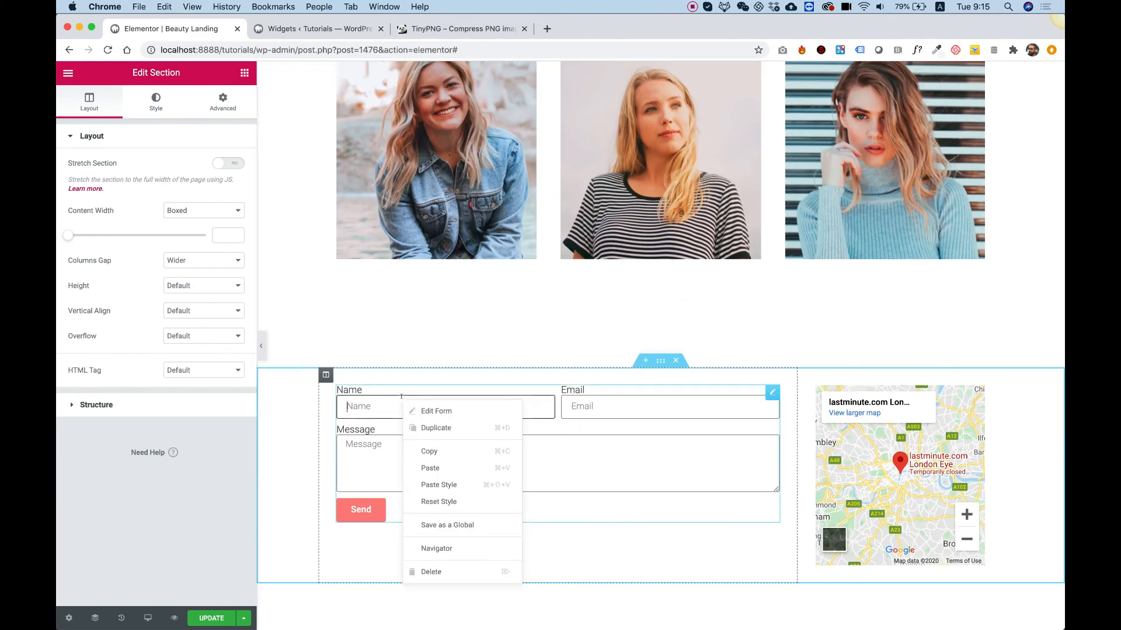
click(432, 468)
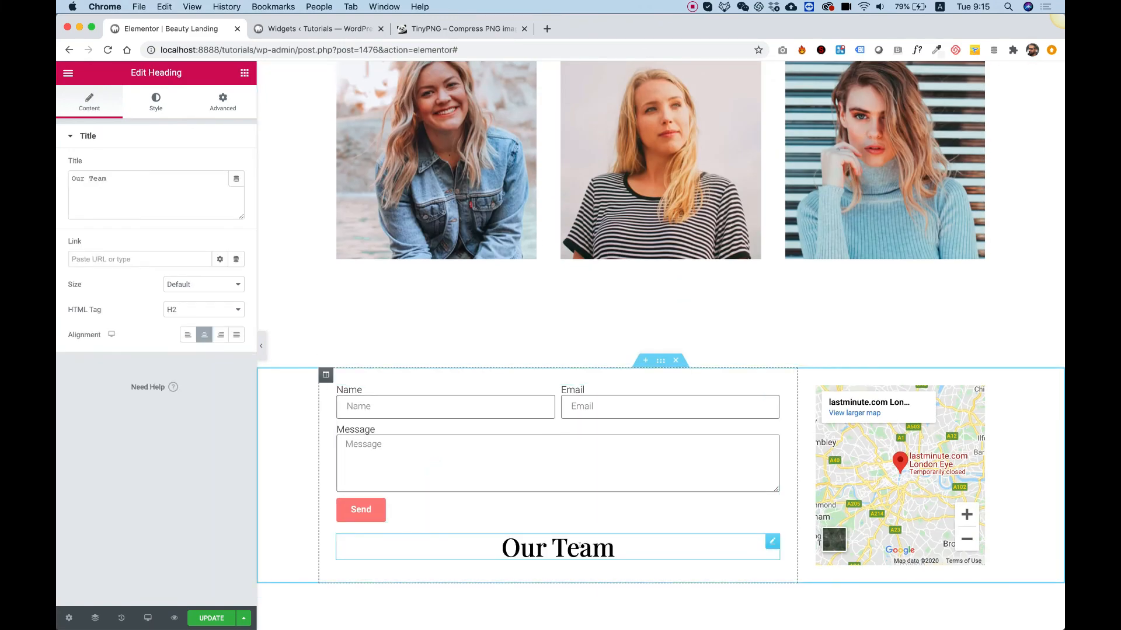
drag(767, 541, 695, 392)
Left-align the pasted heading and change its title to "Contact Us".
click(187, 334)
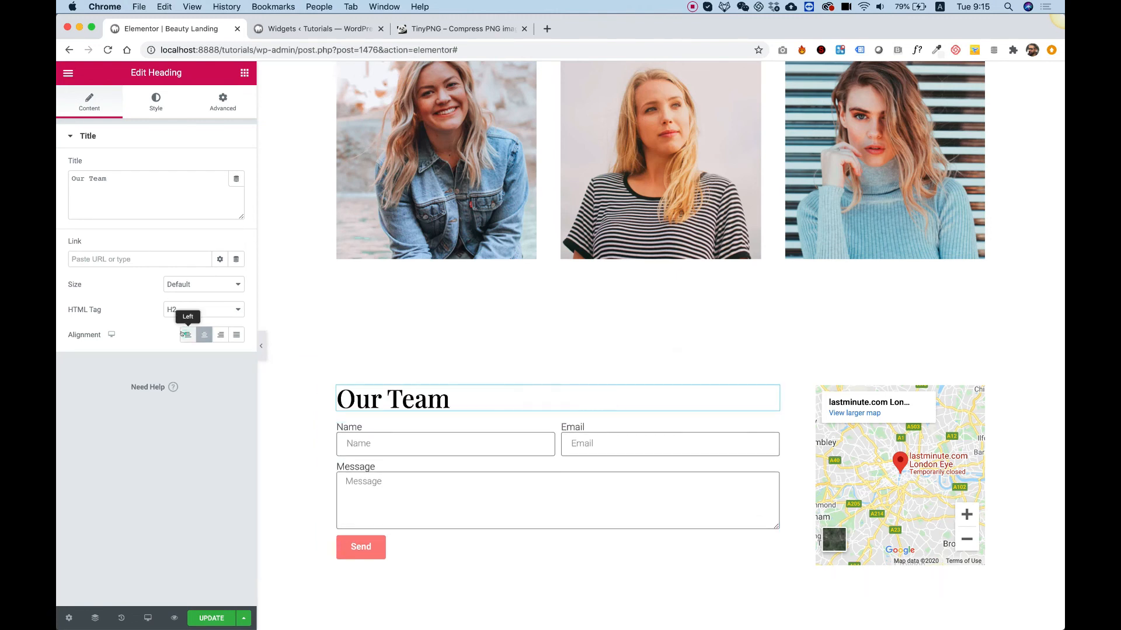
text(Contact Us)
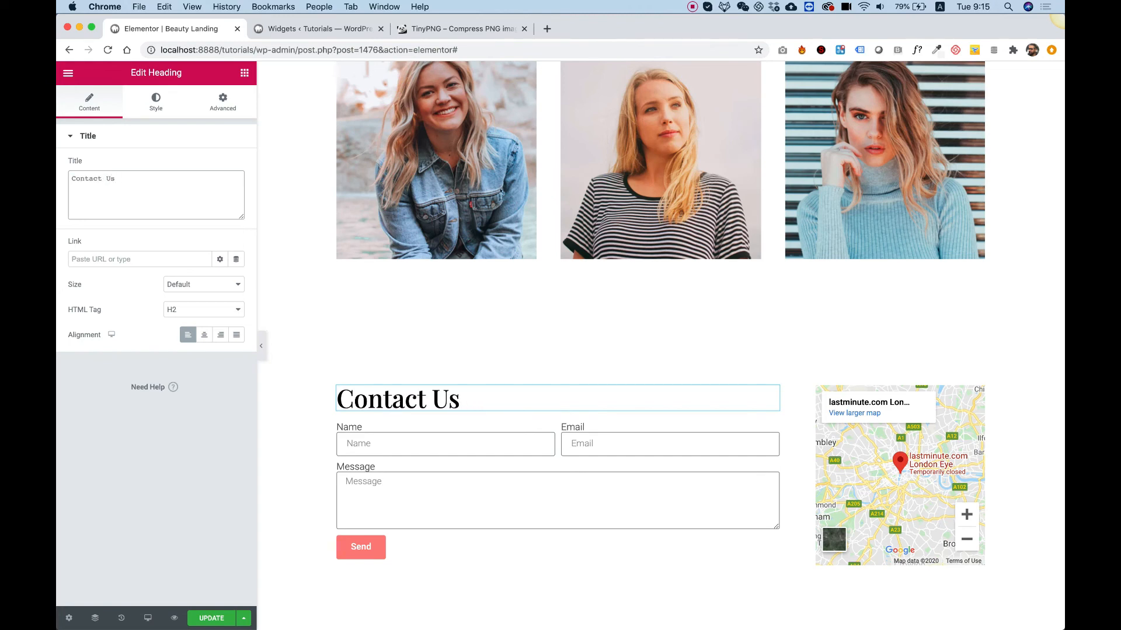
Add a new section with two equal columns below the Contact Us section.
scroll(553, 401, down, 5)
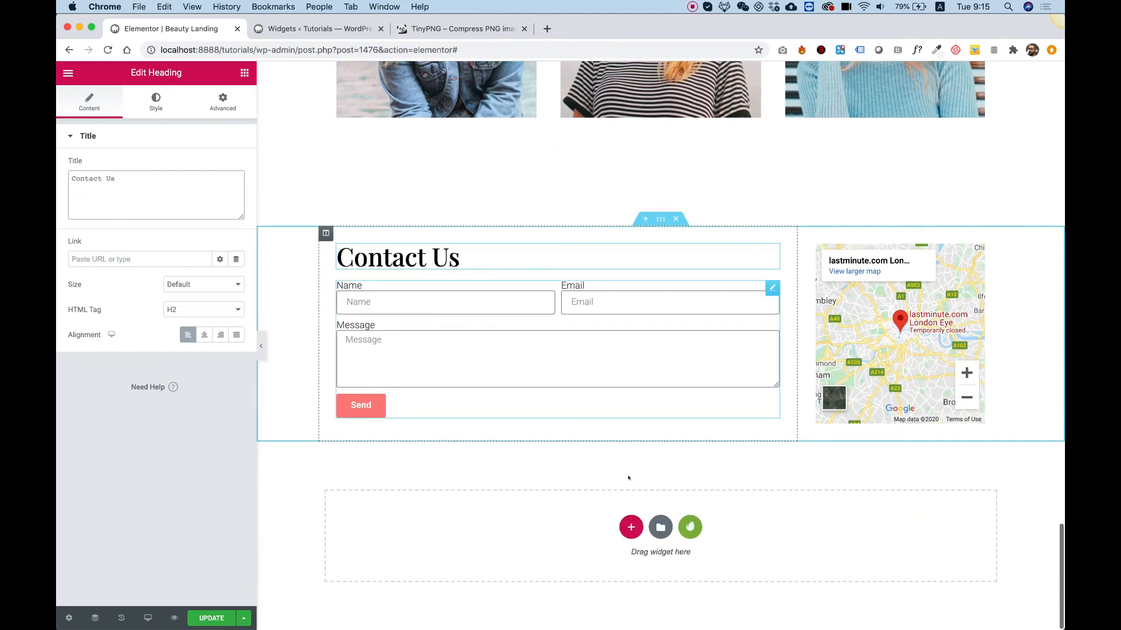
click(629, 527)
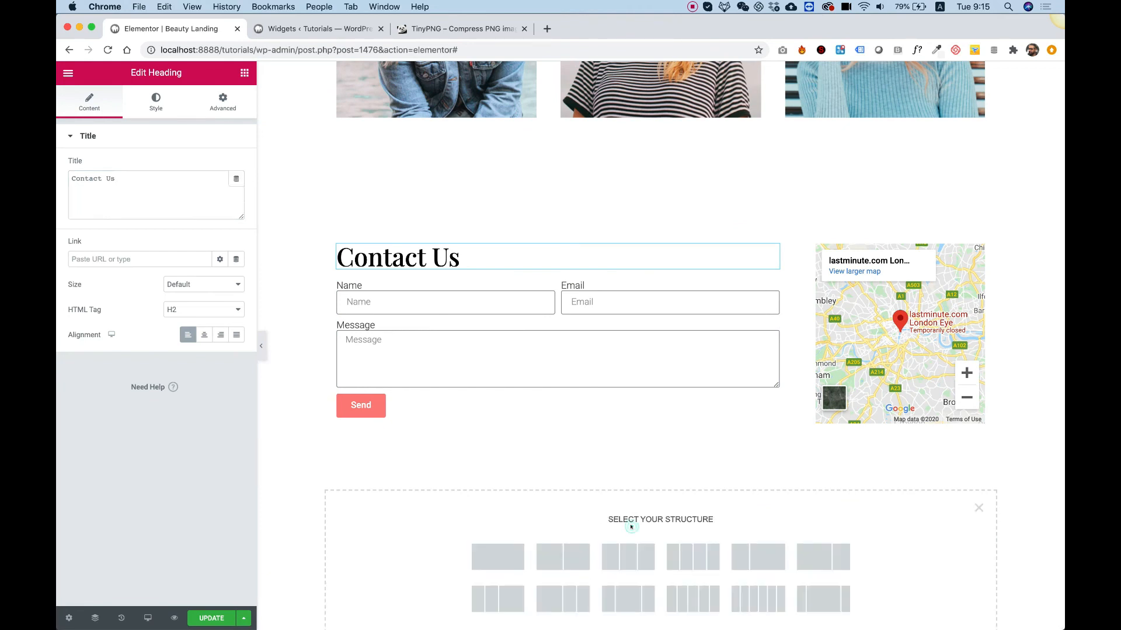
click(571, 557)
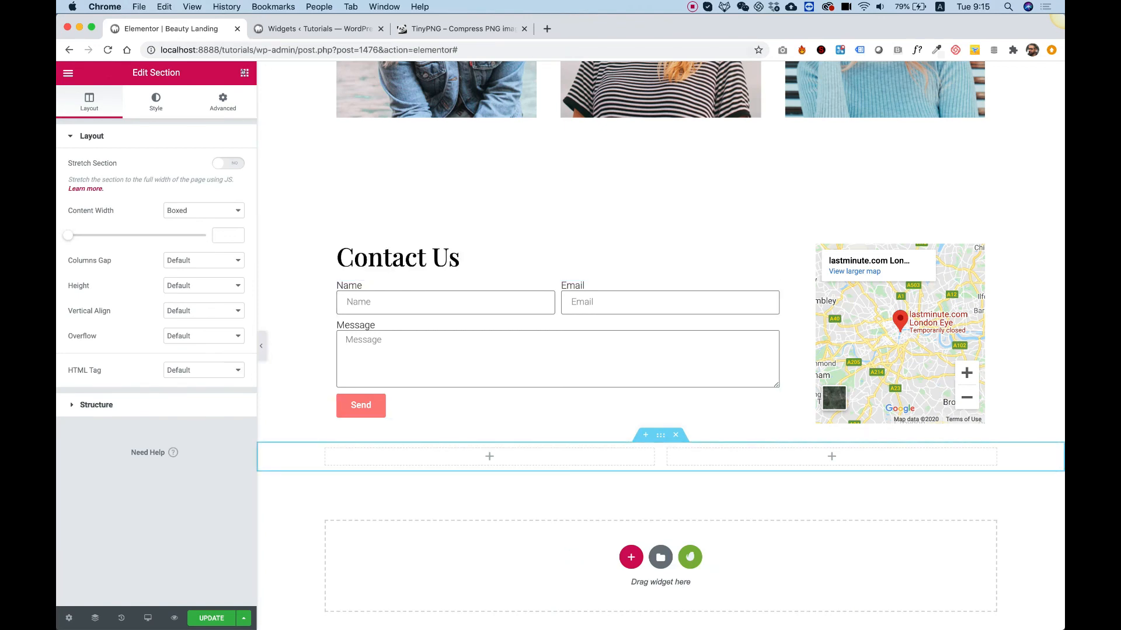
Switch to Photoshop and copy the footer text "2020 Copyrights & Protected" from the design.
mouse_move(516, 613)
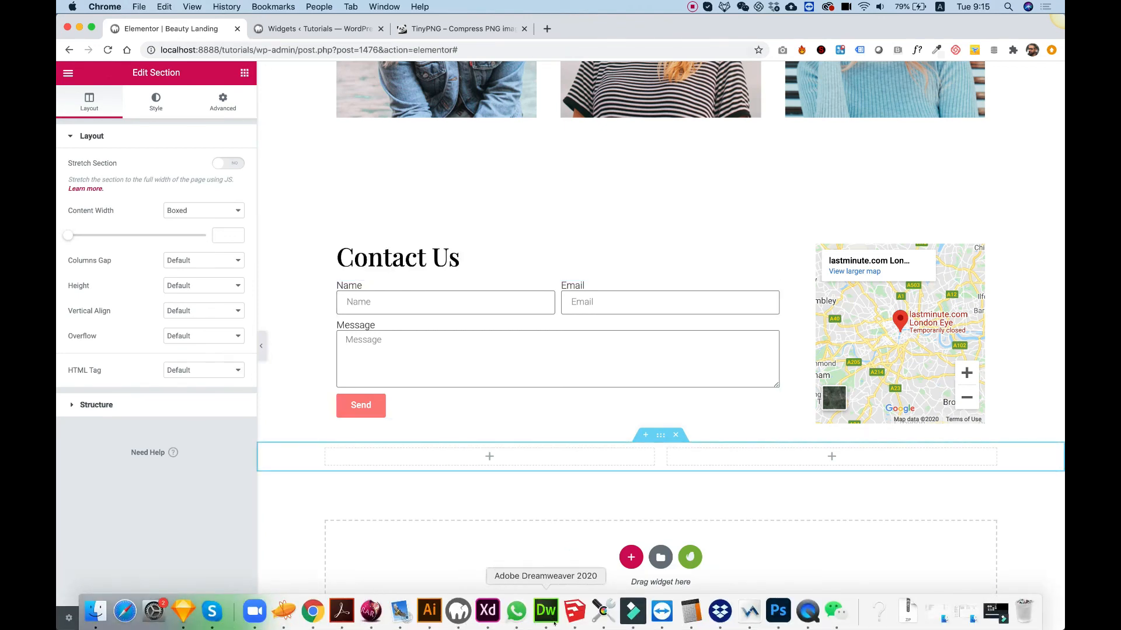
click(778, 611)
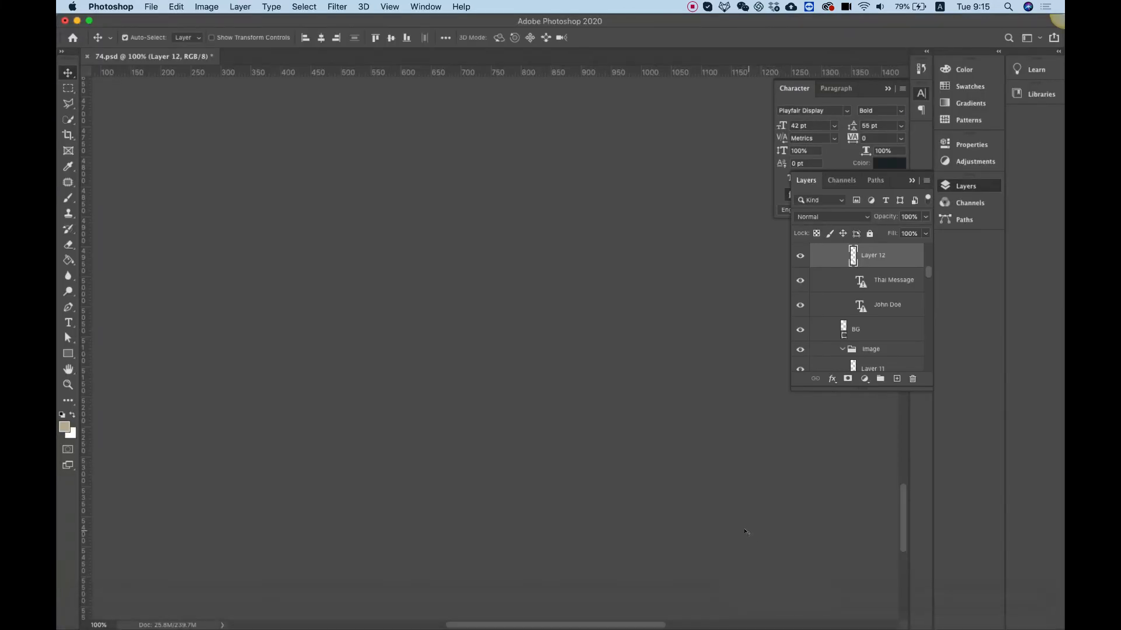
scroll(739, 532, down, 3)
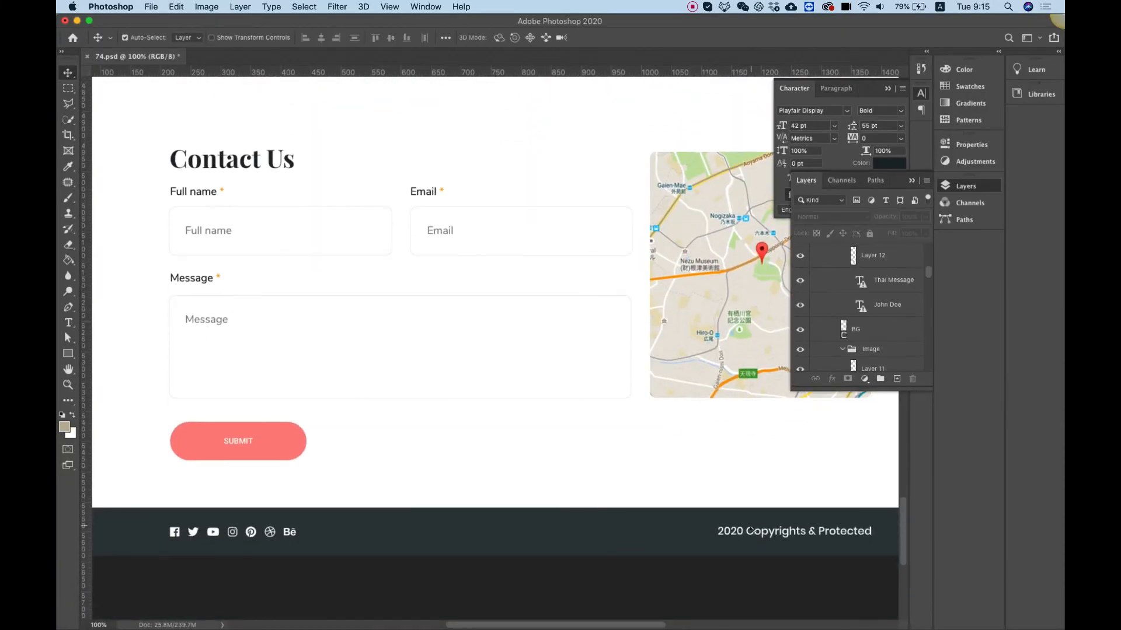
click(750, 531)
double_click(838, 255)
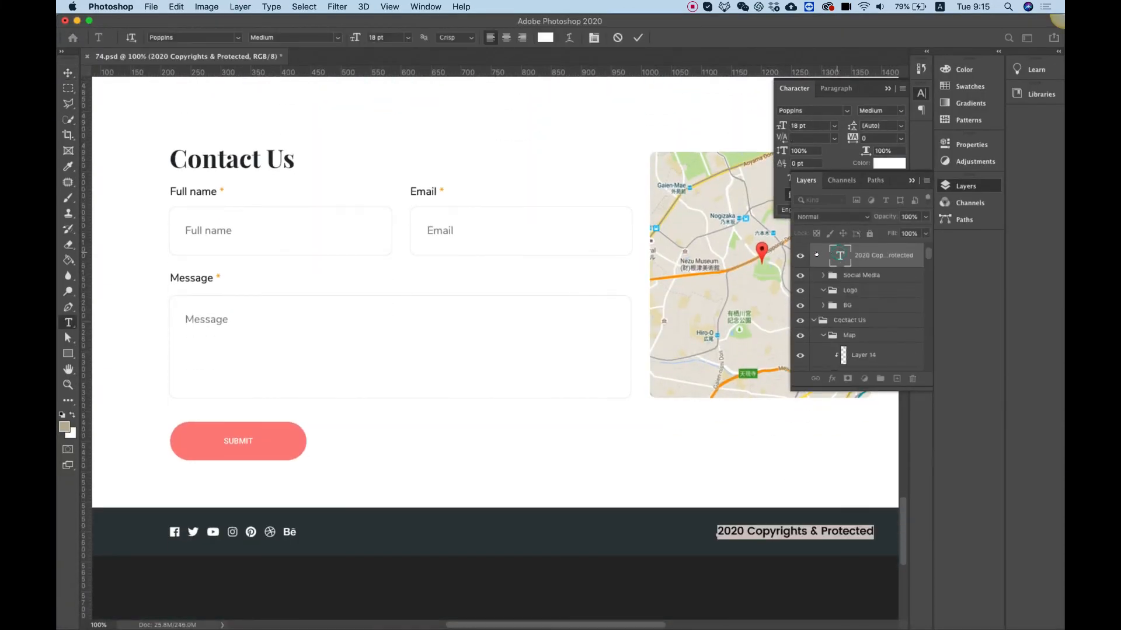
Return to Chrome and add a Text Editor widget reading "2020 Copyrights & Protected" to the new section's second column.
mouse_move(458, 613)
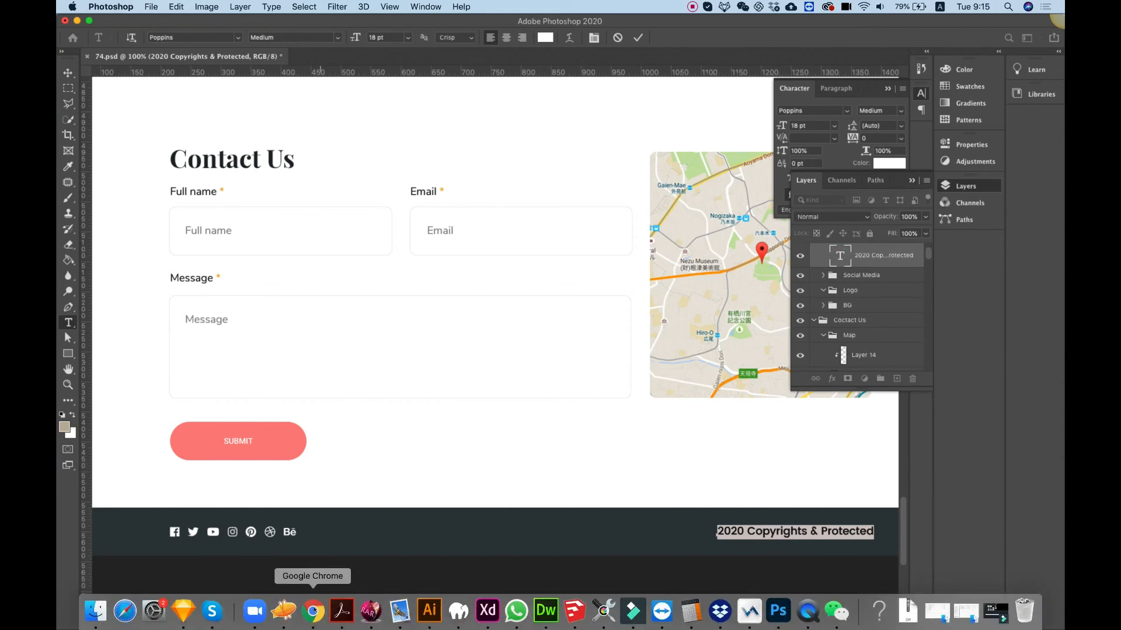
click(313, 611)
click(244, 75)
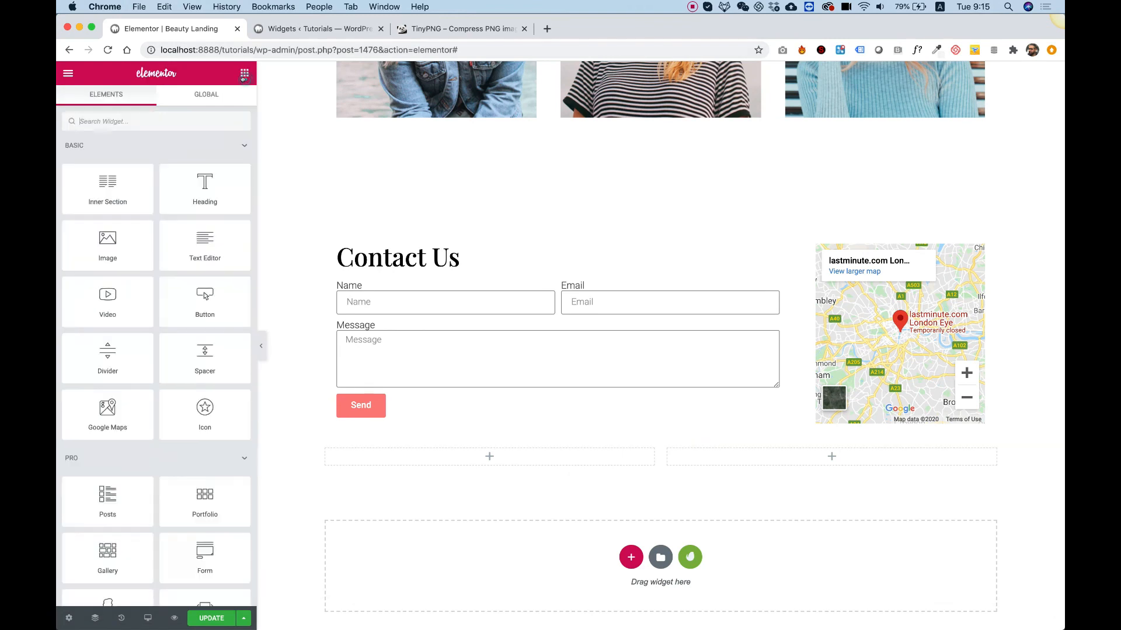
drag(88, 187, 840, 459)
click(113, 292)
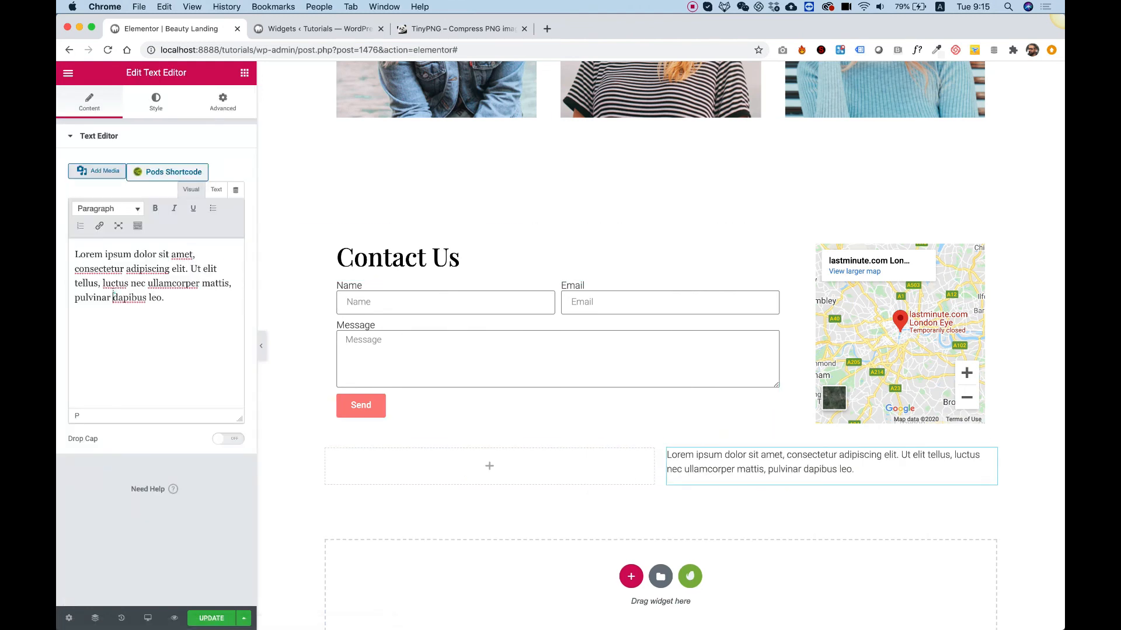
key(super+a)
key(super+v)
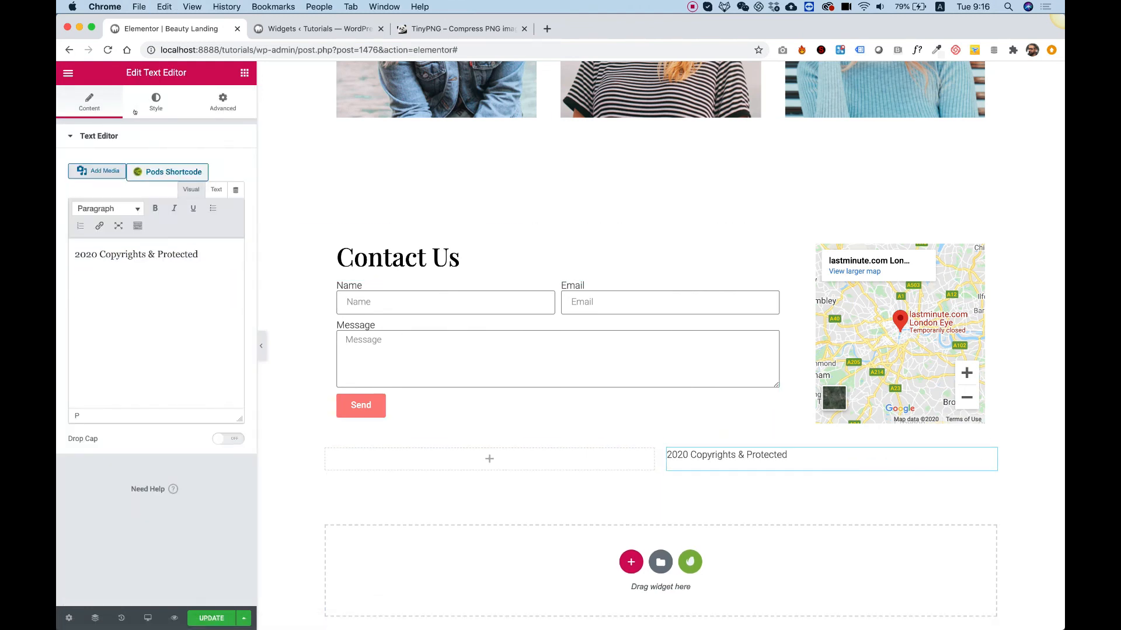
Align the copyright text to the right and set its text color to white (#FFFFFF).
click(147, 109)
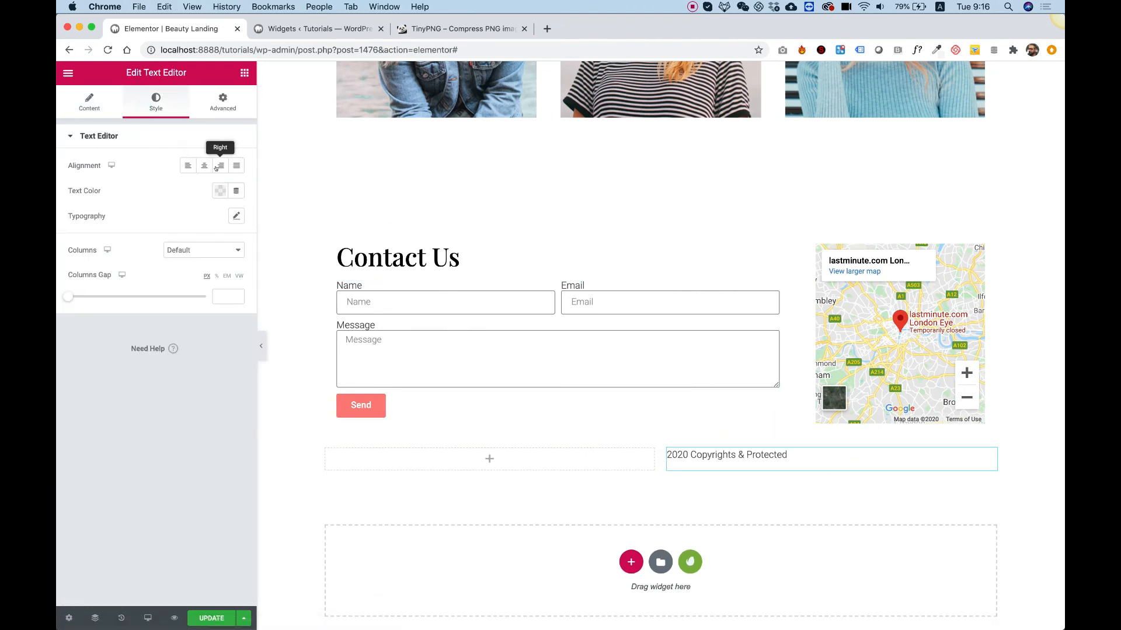
click(218, 166)
click(219, 191)
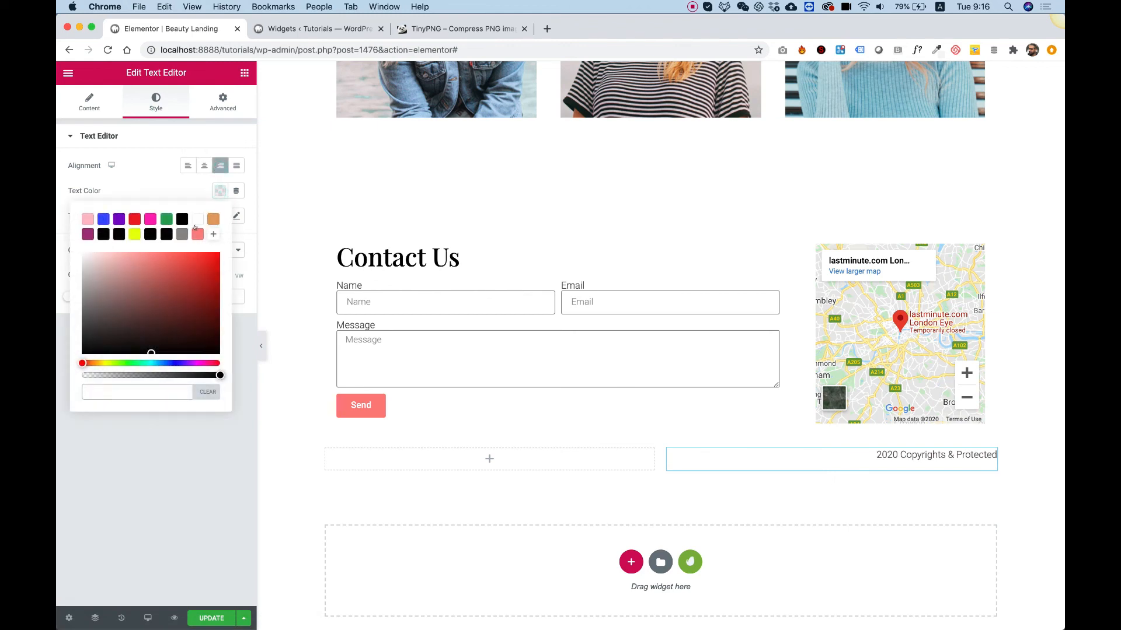
click(198, 219)
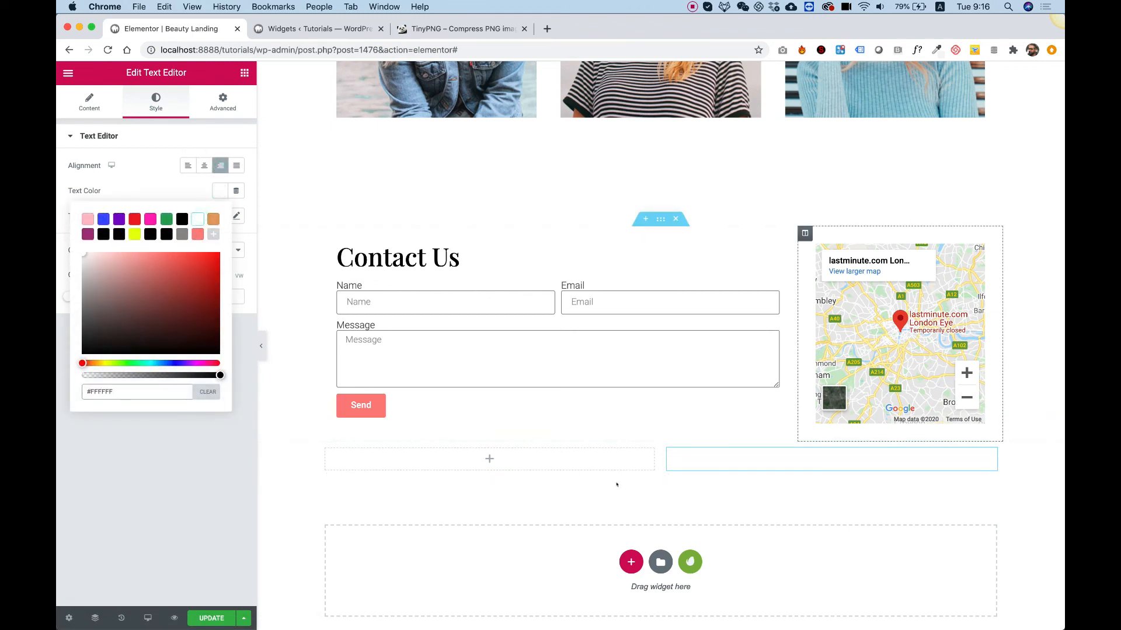
Give the footer section a classic background in the saved coral swatch color.
right_click(281, 455)
click(295, 457)
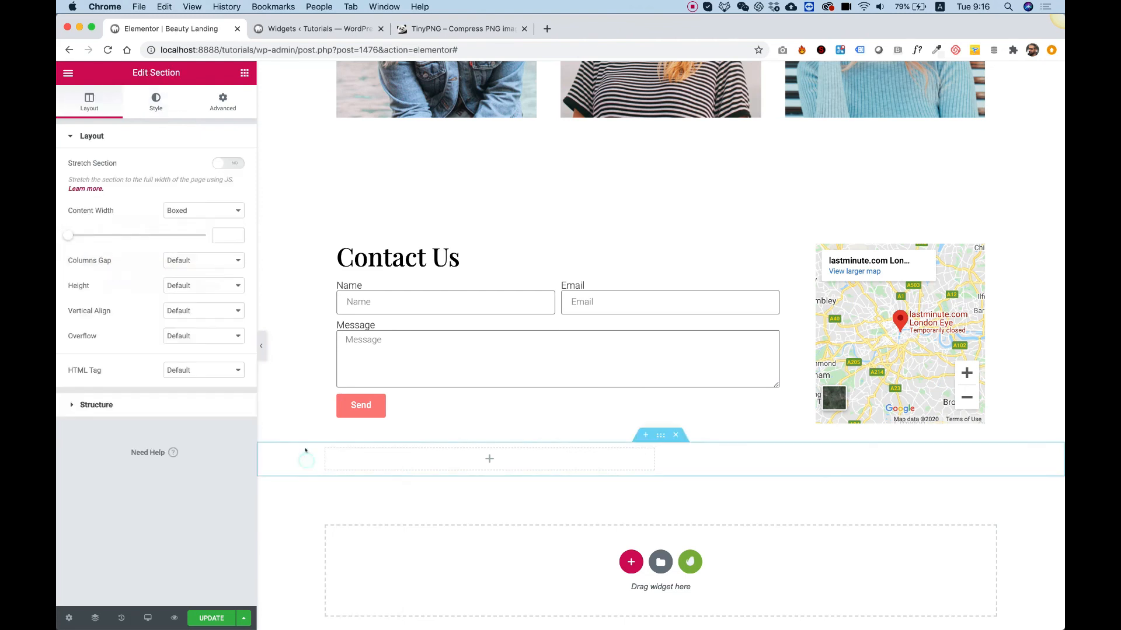
click(157, 101)
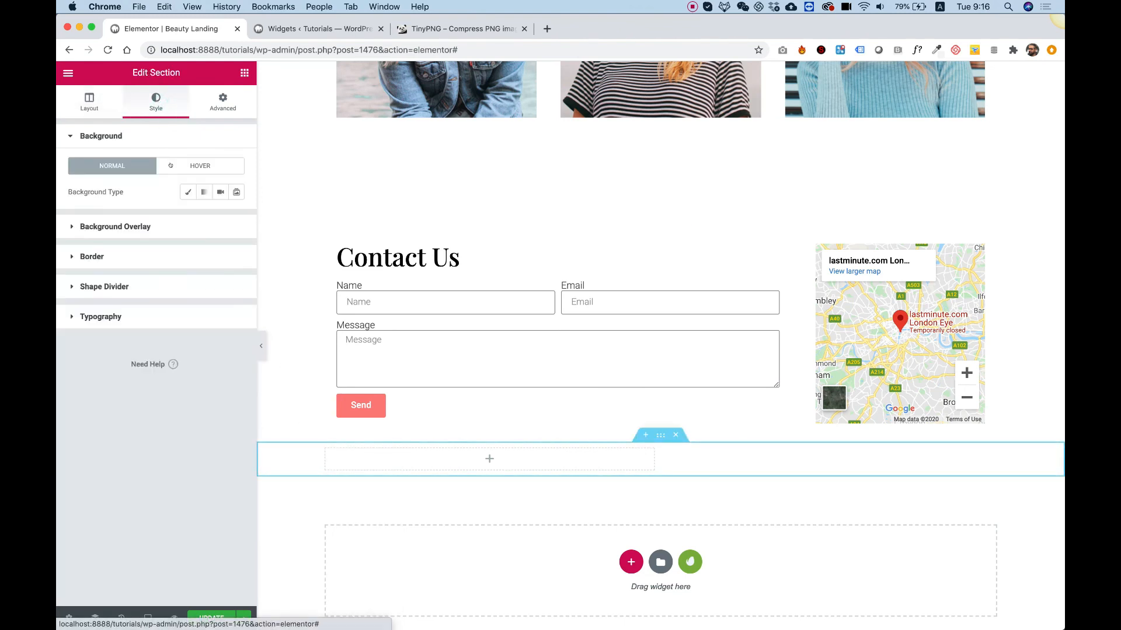
click(188, 192)
click(219, 217)
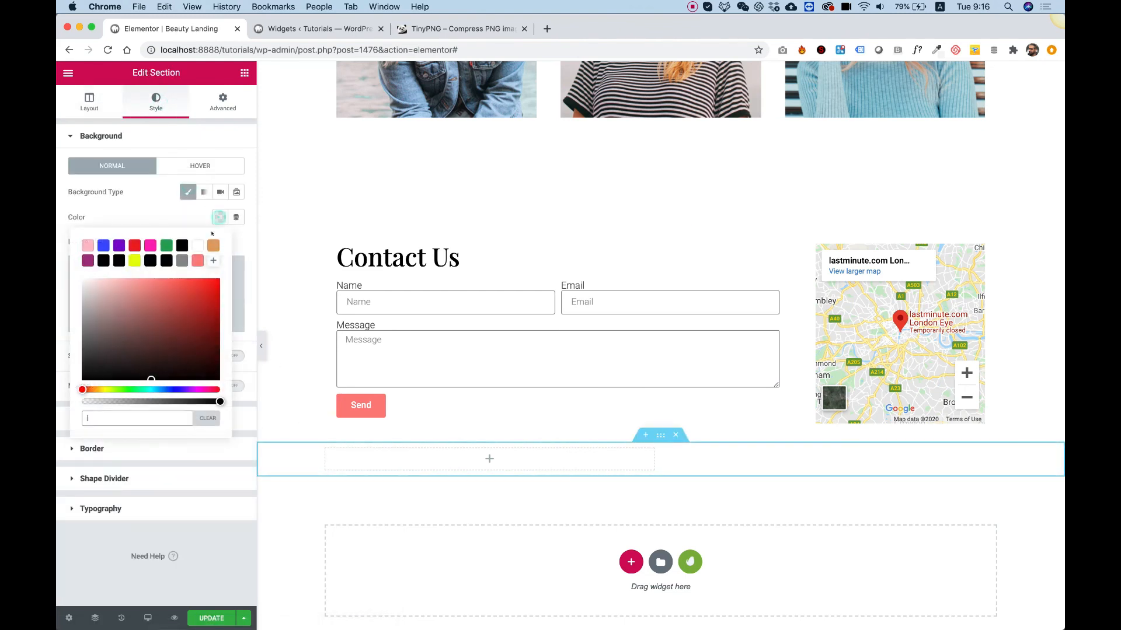
click(196, 260)
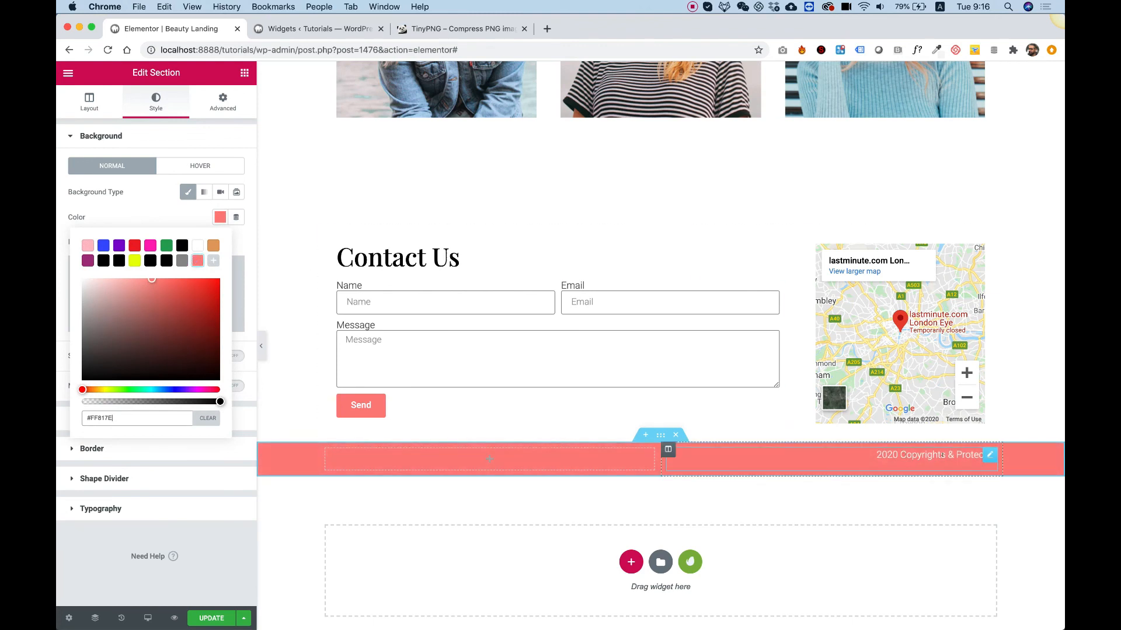
Unlink the footer section's padding values and set the top padding to 13 px.
click(225, 104)
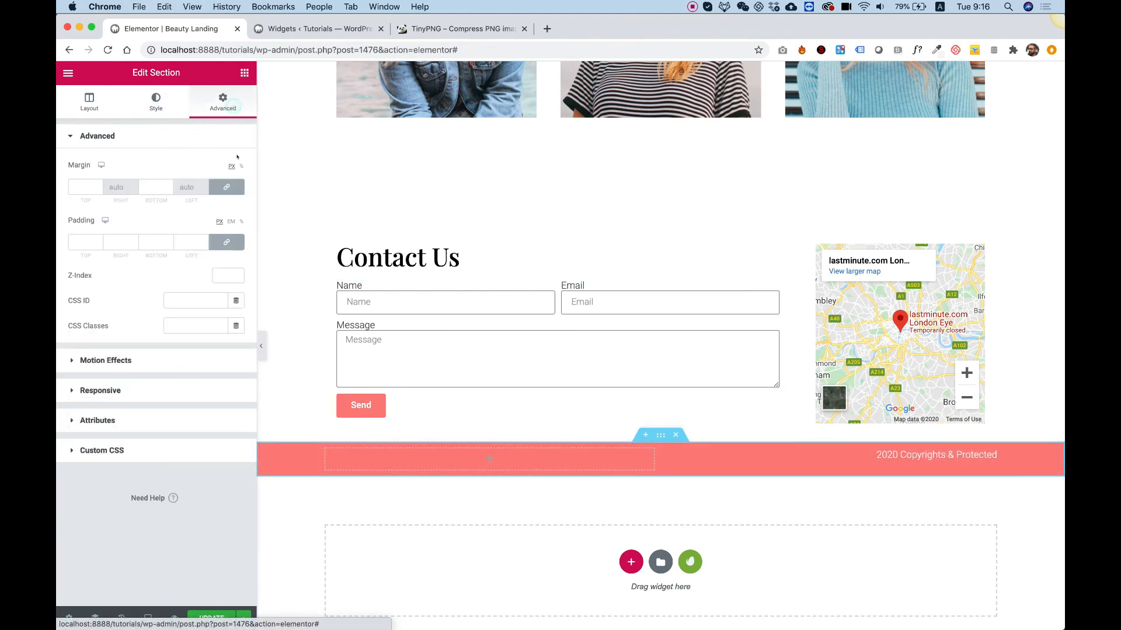
click(227, 242)
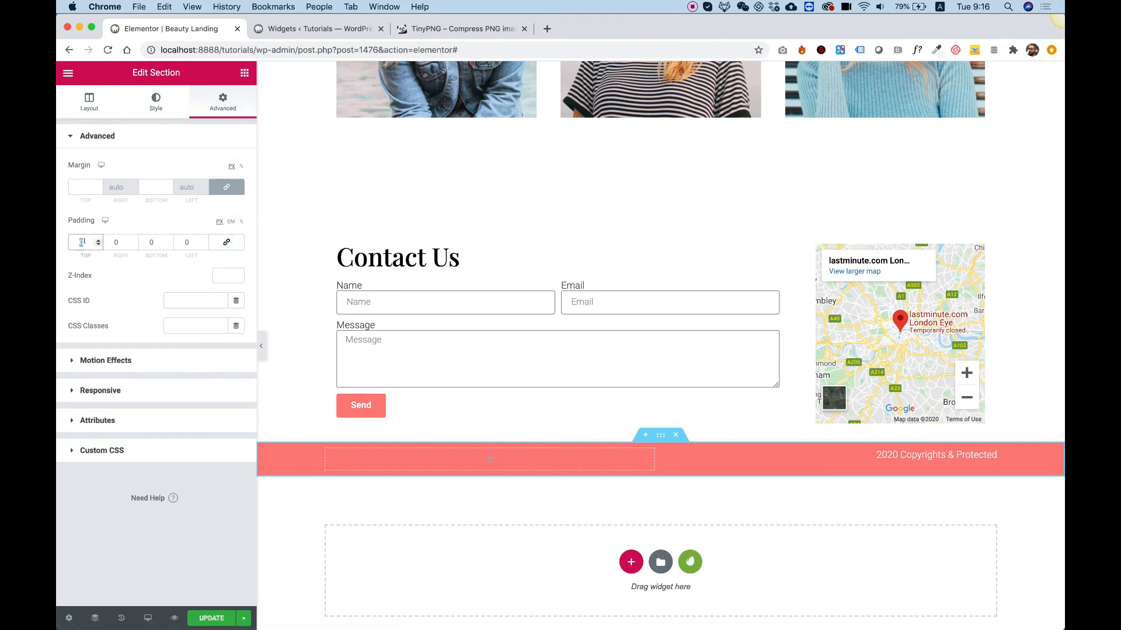
click(82, 241)
text(10)
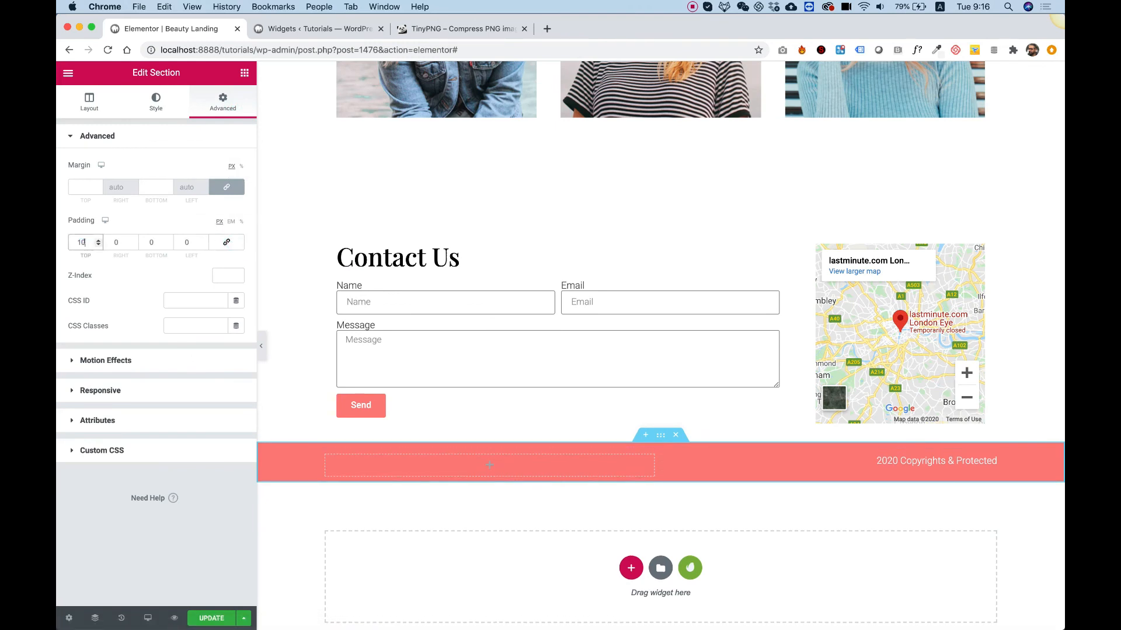
key(Up)
key(Up)
key(Up)
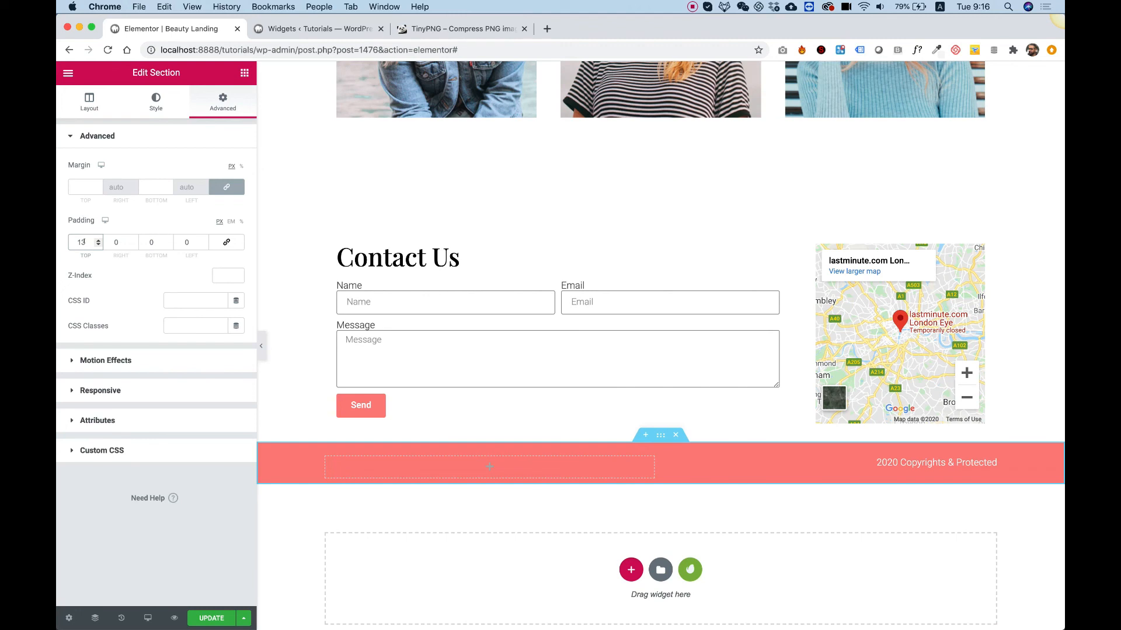
Find the Social Icons widget and place it in the footer's empty first column.
click(246, 71)
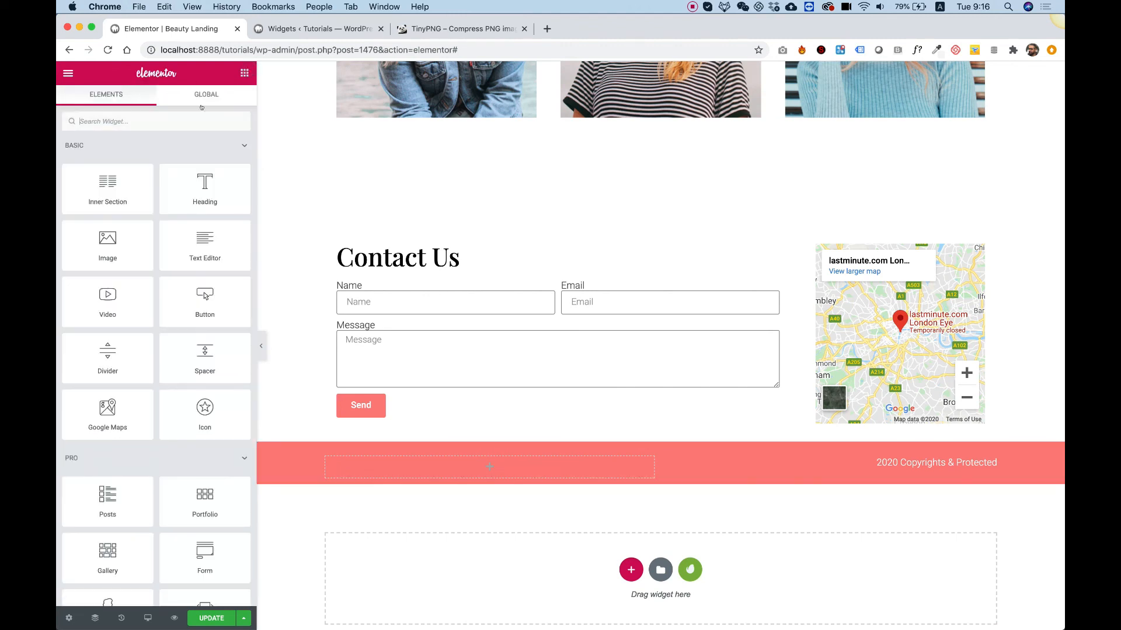
click(144, 122)
text(soci)
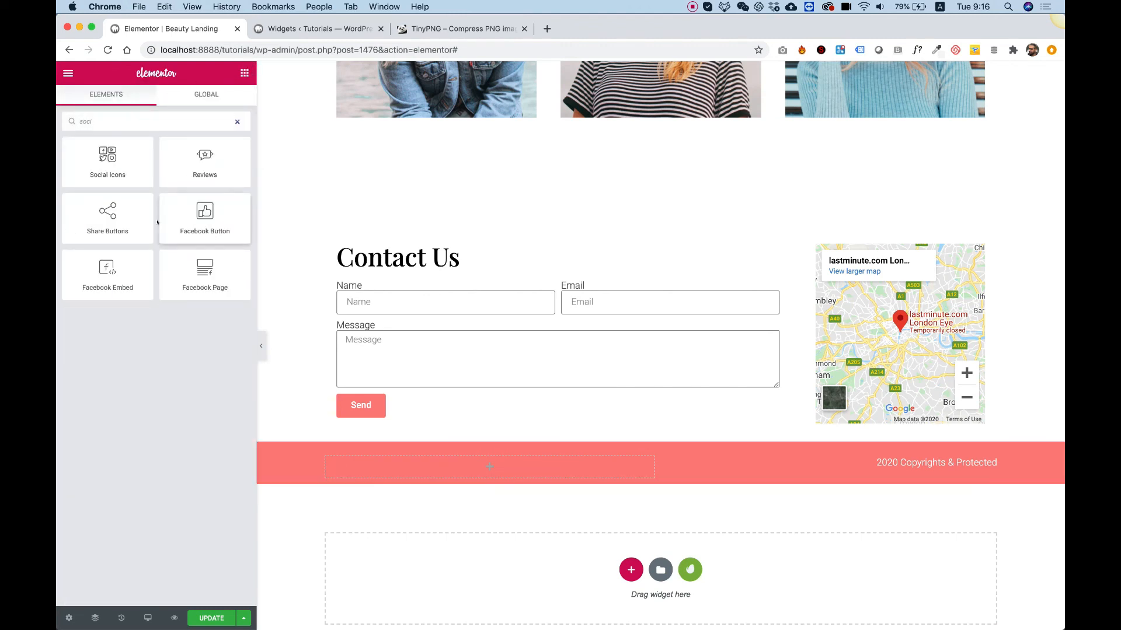
drag(108, 159, 378, 467)
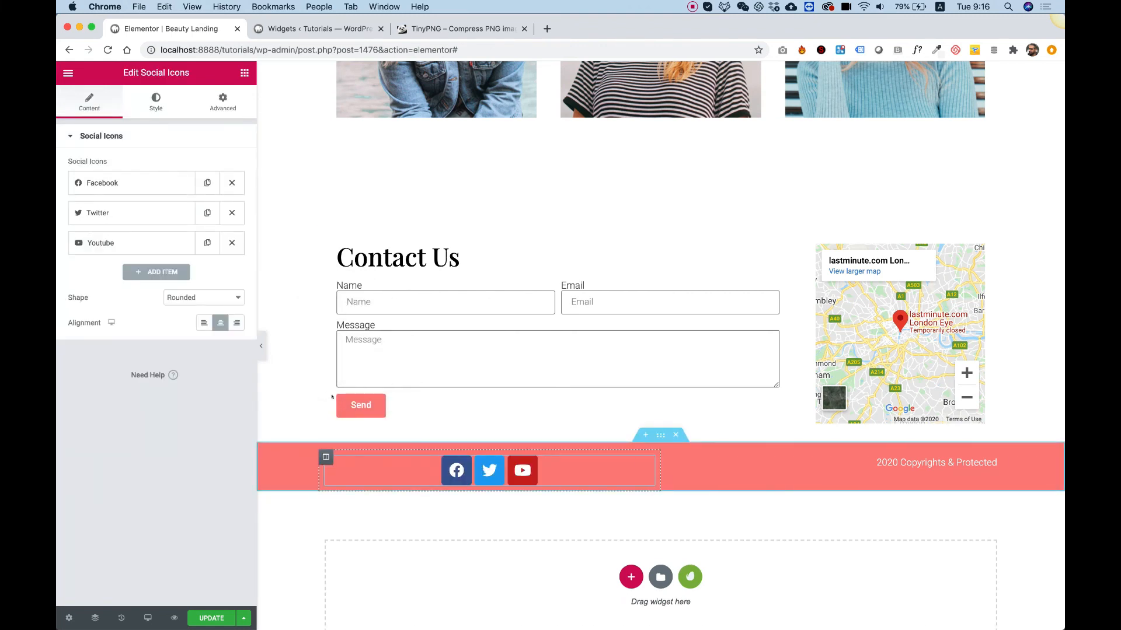
Set the social icons' shape to Circle and their alignment to left.
click(202, 298)
click(185, 316)
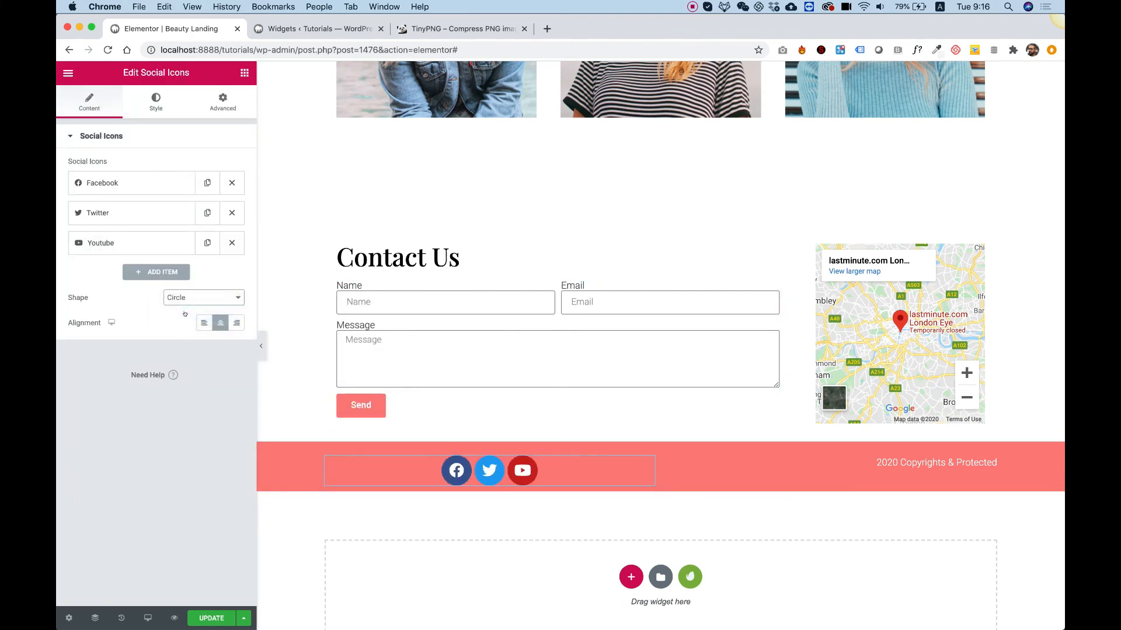
click(203, 322)
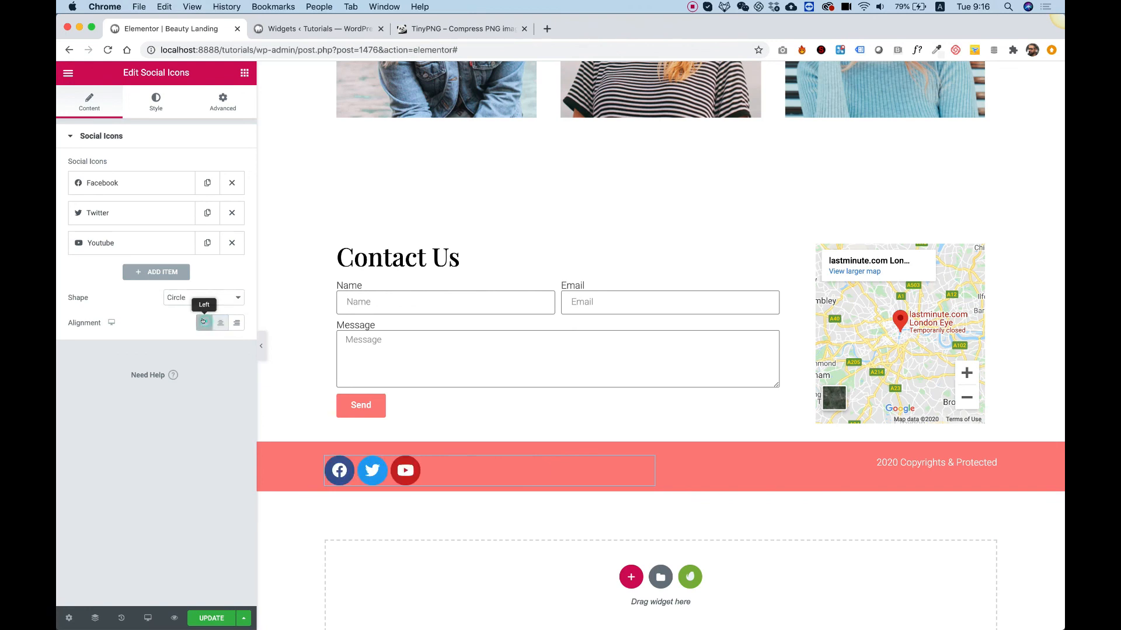
Set the social icons' size to 18 and give them the saved coral swatch #FF817E as their custom primary color.
click(156, 98)
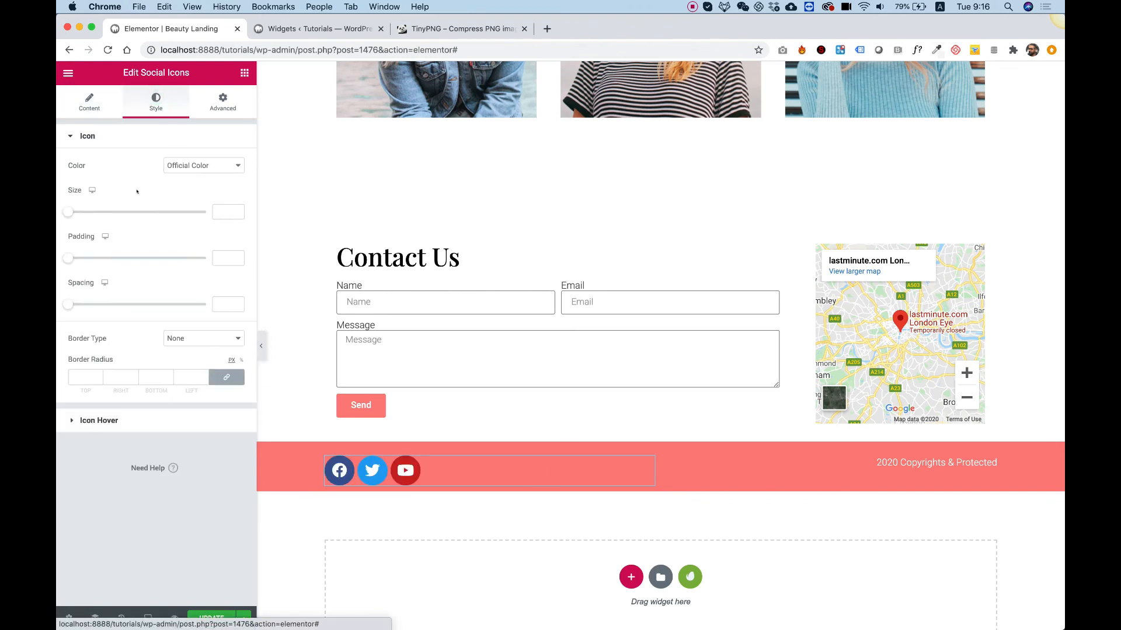
drag(67, 210, 71, 211)
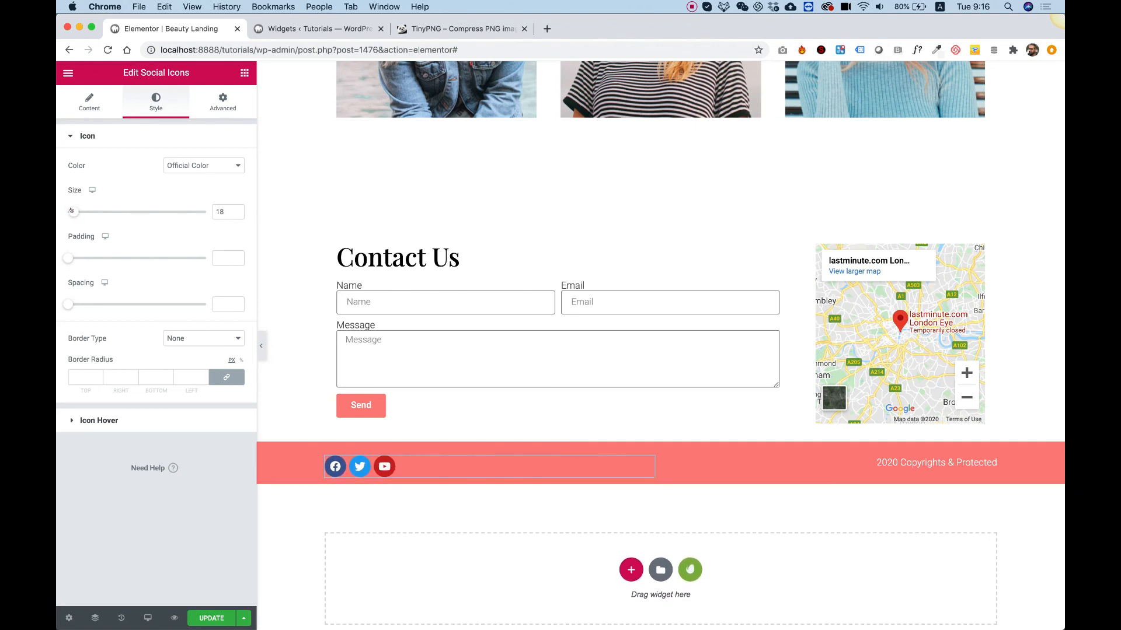
click(192, 166)
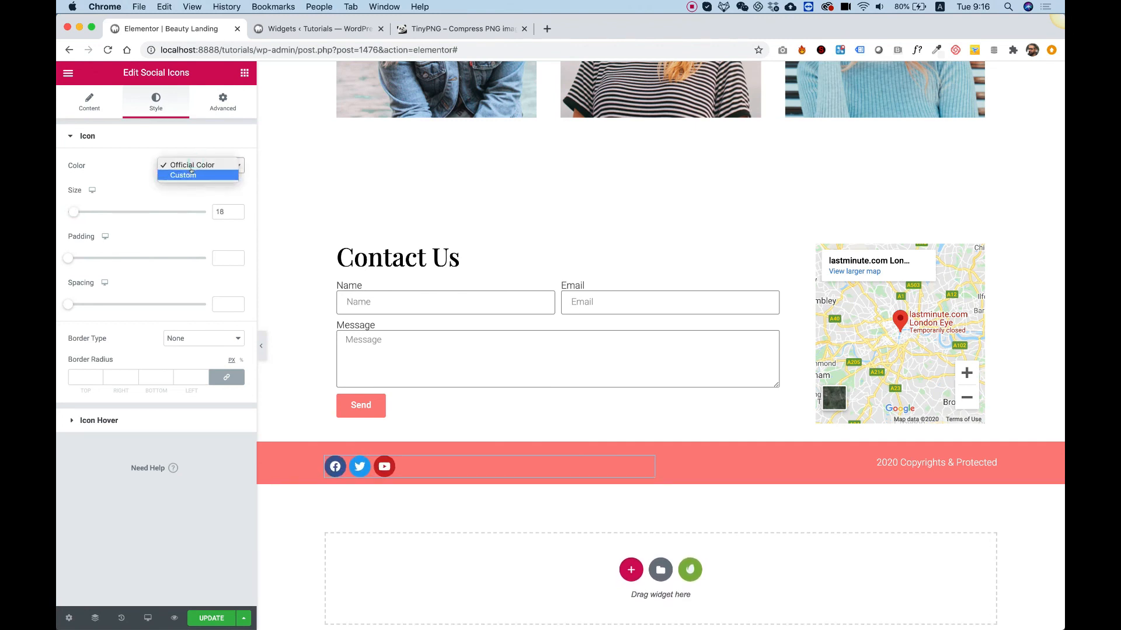
click(191, 172)
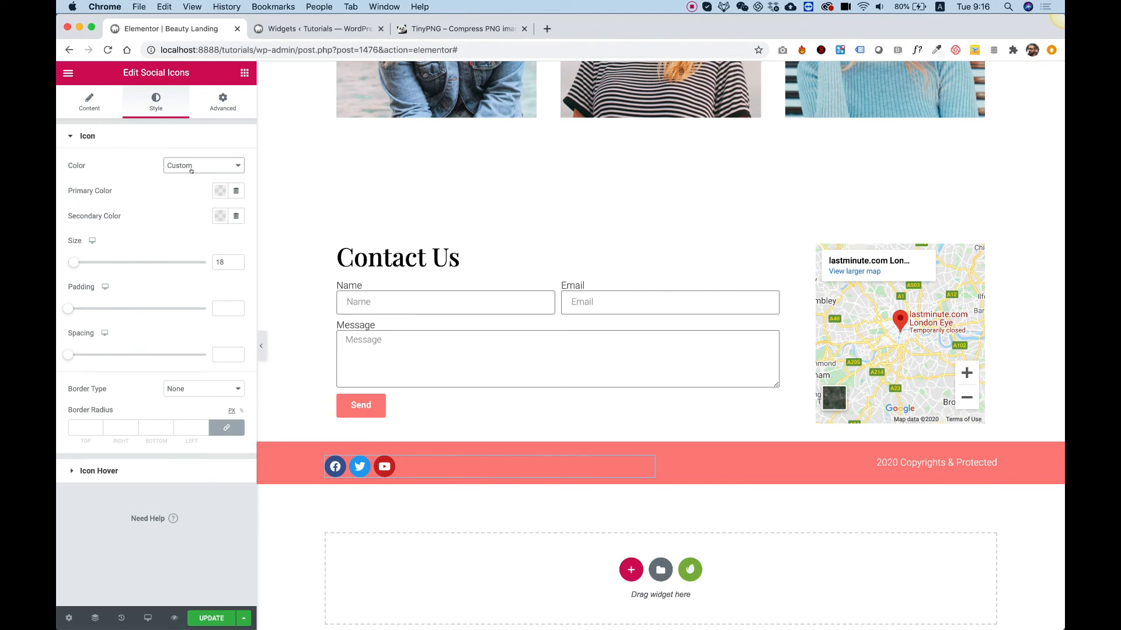
click(216, 189)
click(196, 234)
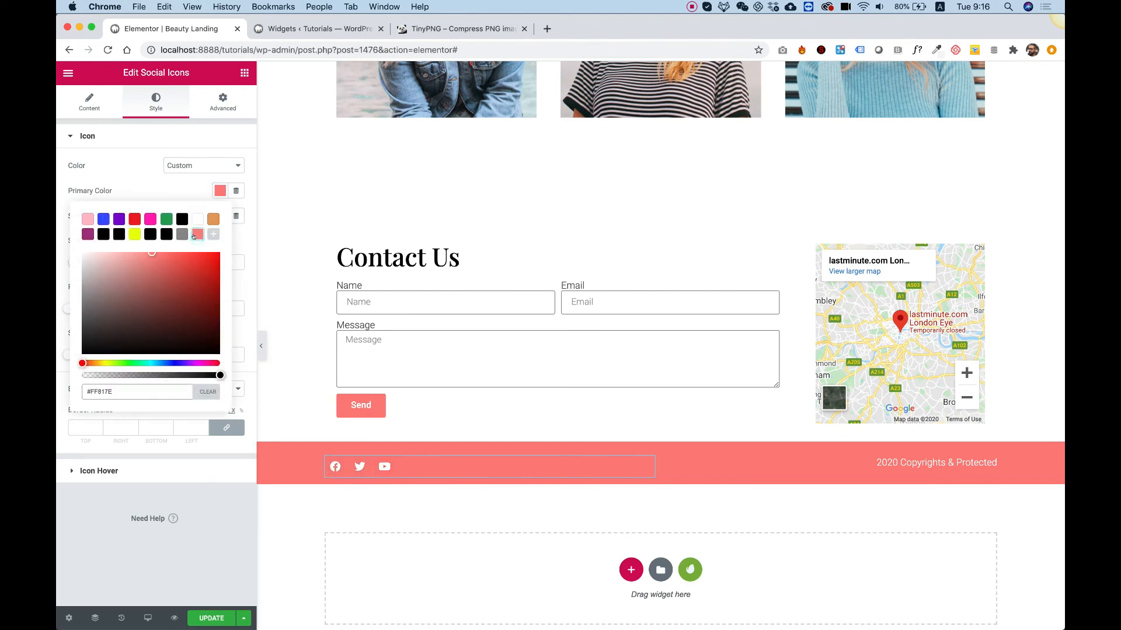
click(127, 184)
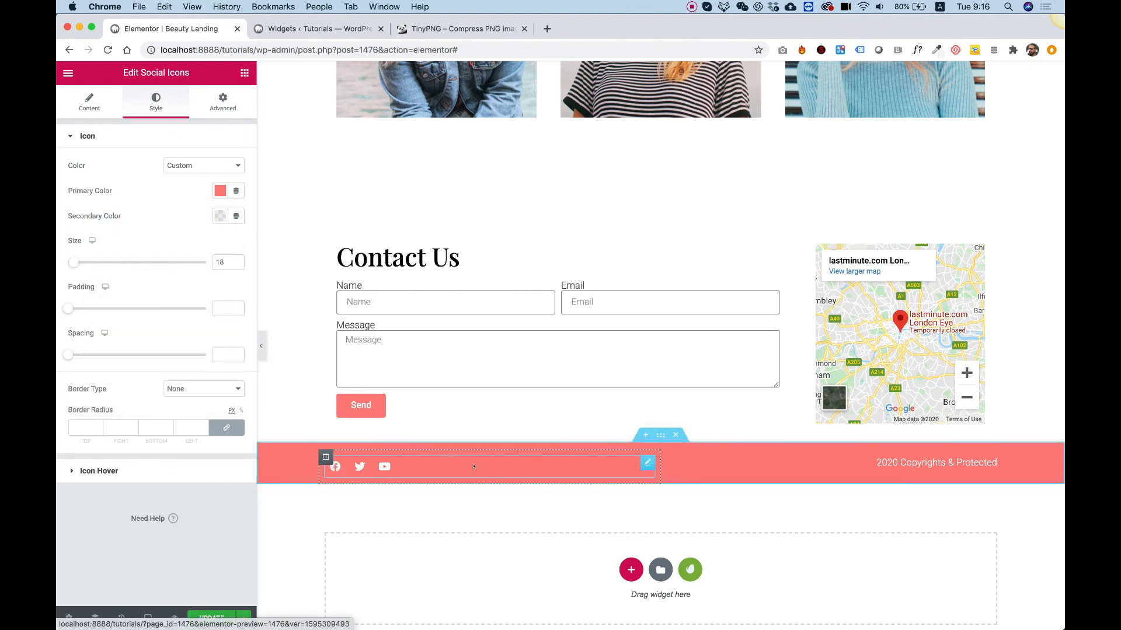
Review the whole landing page in the desktop view, from the hero section down to the footer.
scroll(923, 182, up, 3)
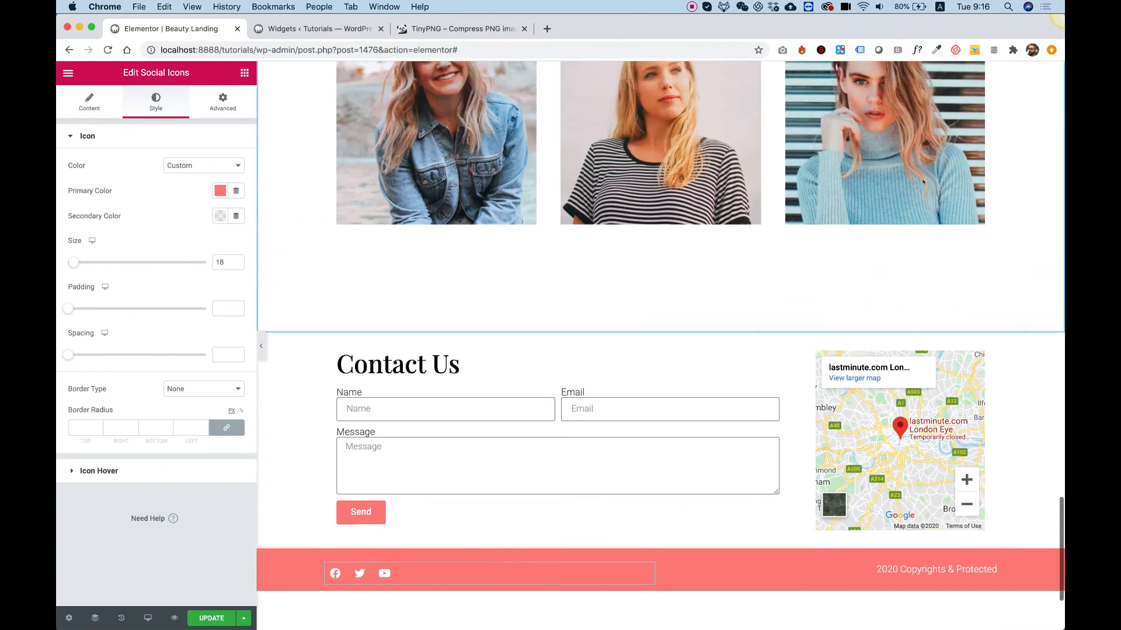
scroll(922, 182, down, 2)
scroll(922, 180, up, 15)
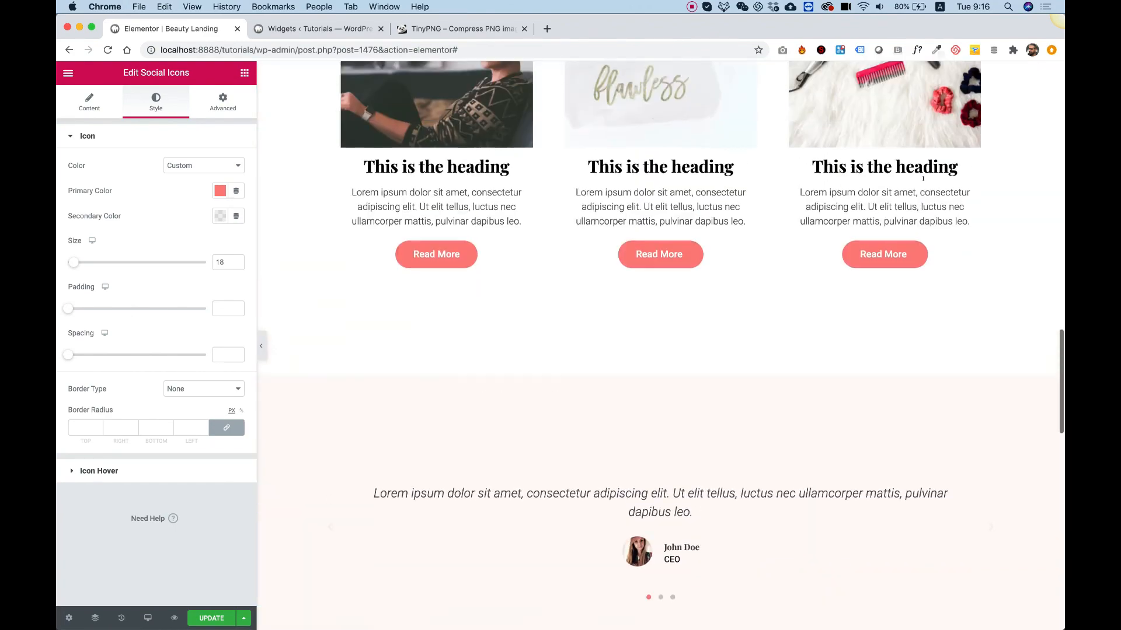
scroll(922, 178, up, 20)
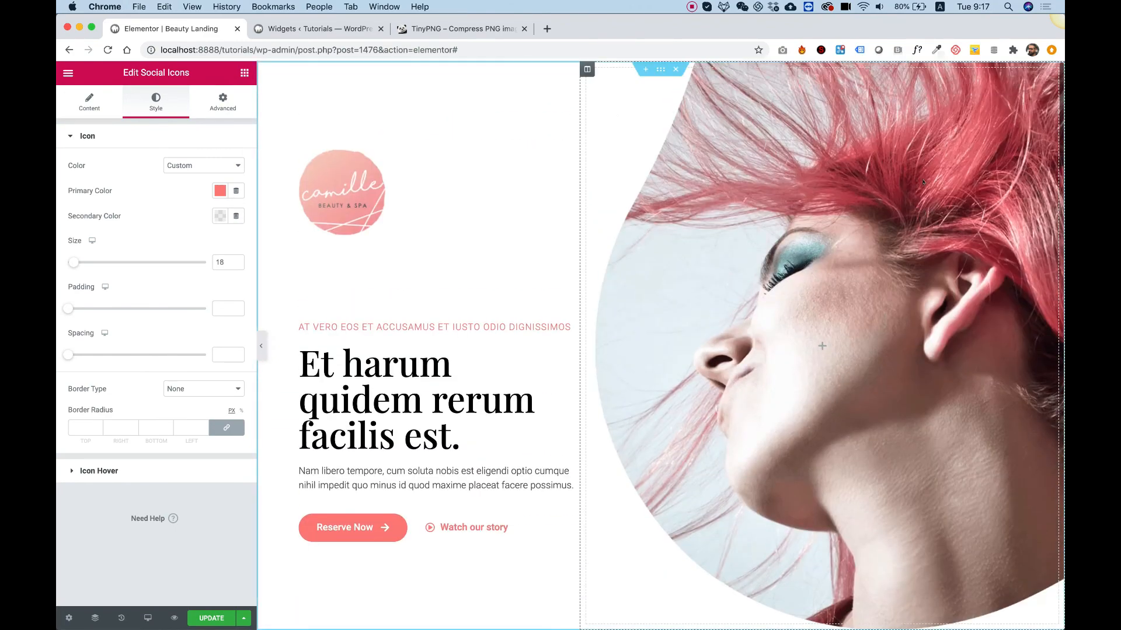
scroll(923, 182, down, 18)
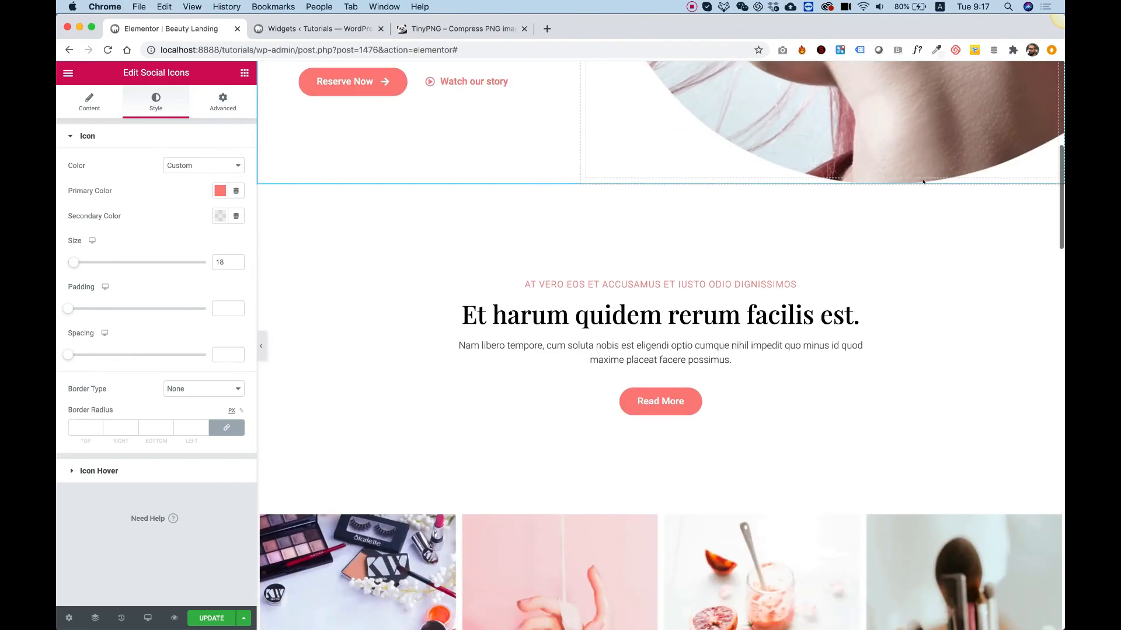
scroll(922, 179, down, 12)
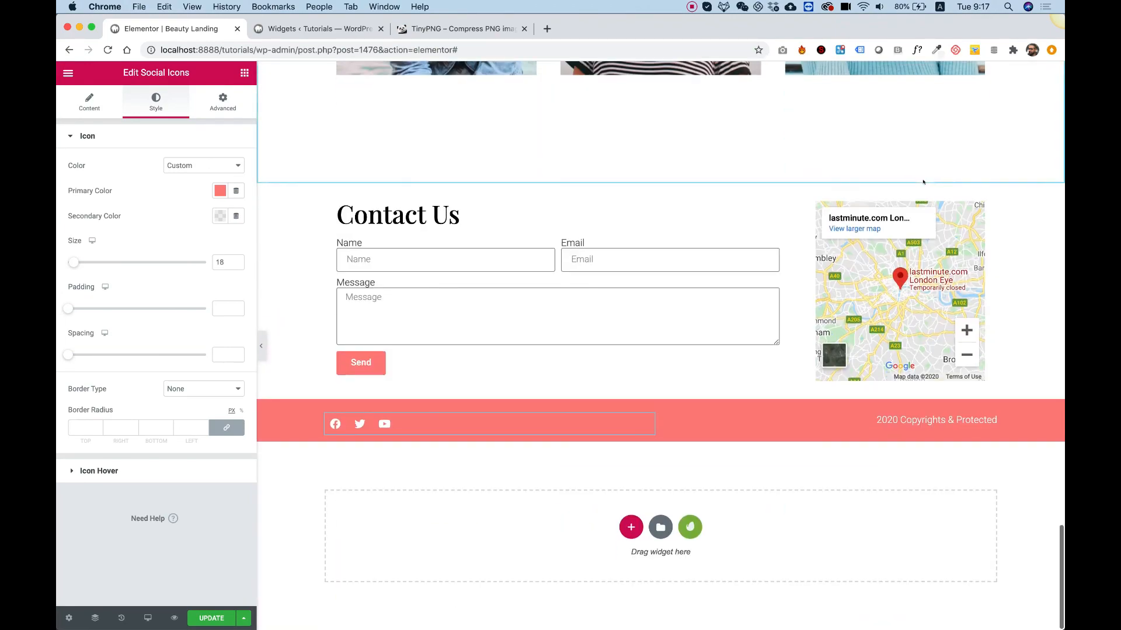
scroll(557, 402, up, 20)
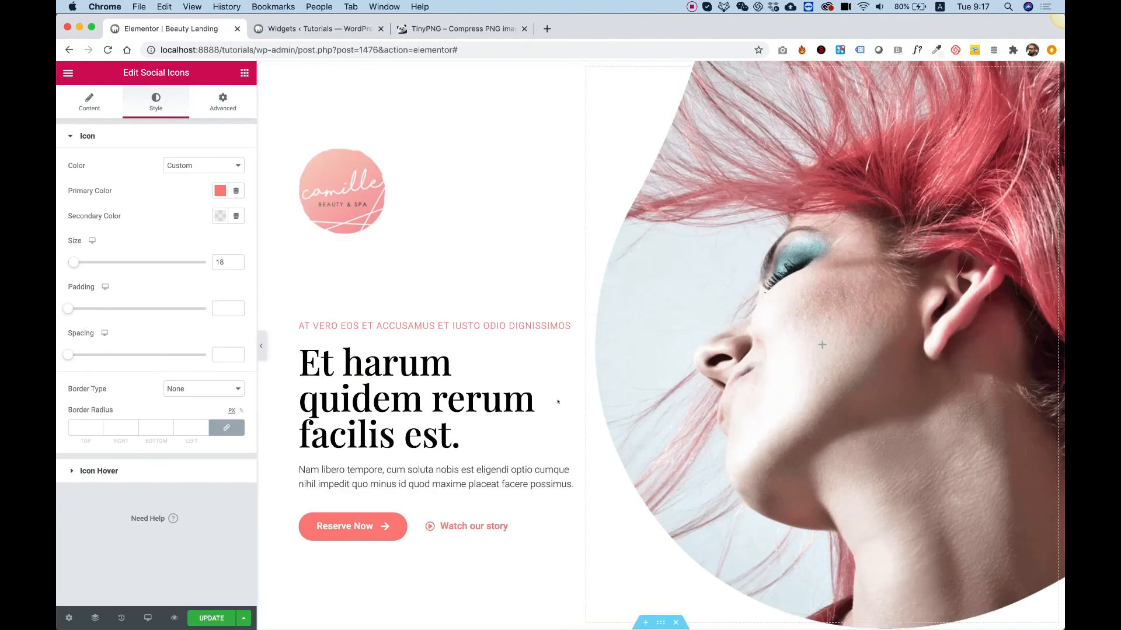
Switch to the tablet preview and set the hero text column's width to 100%.
click(148, 618)
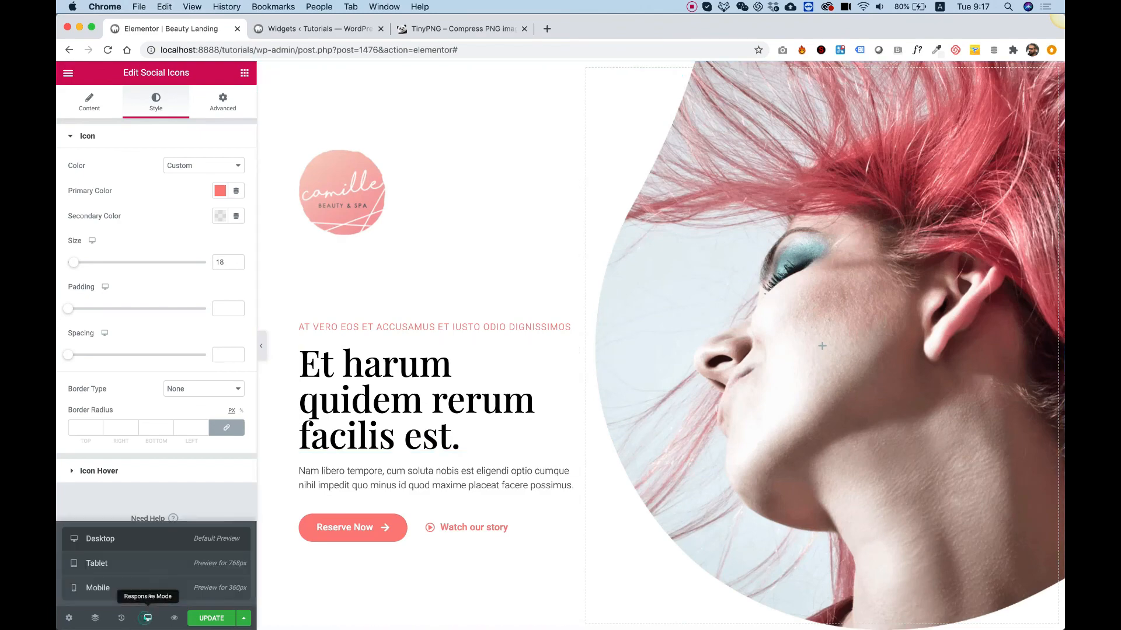
click(127, 565)
scroll(585, 385, down, 20)
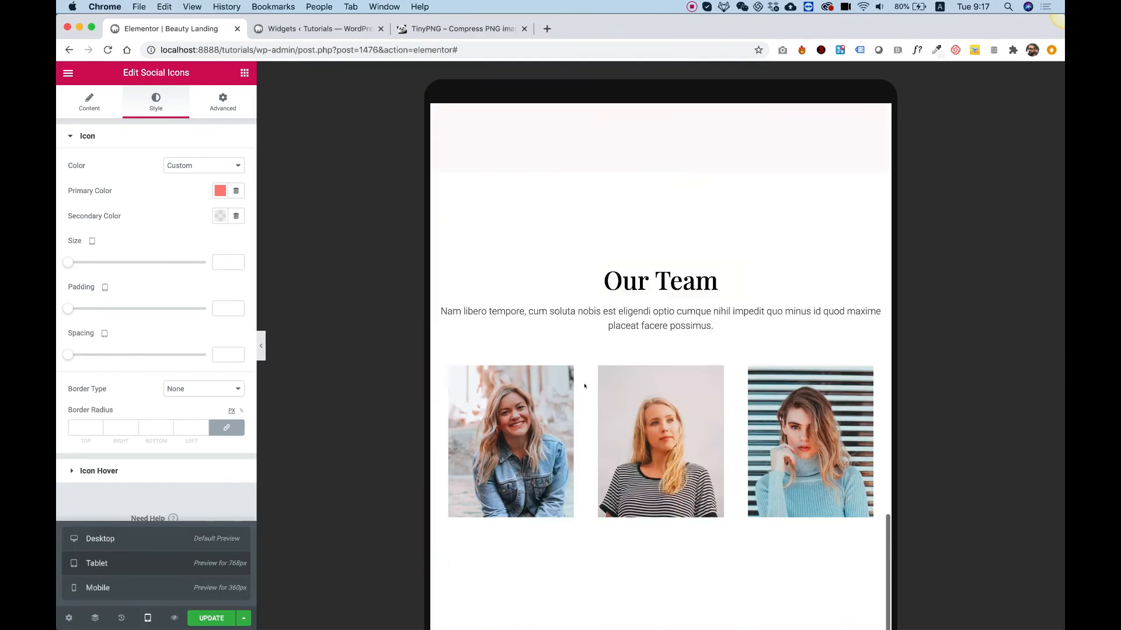
scroll(676, 382, up, 7)
scroll(674, 381, up, 10)
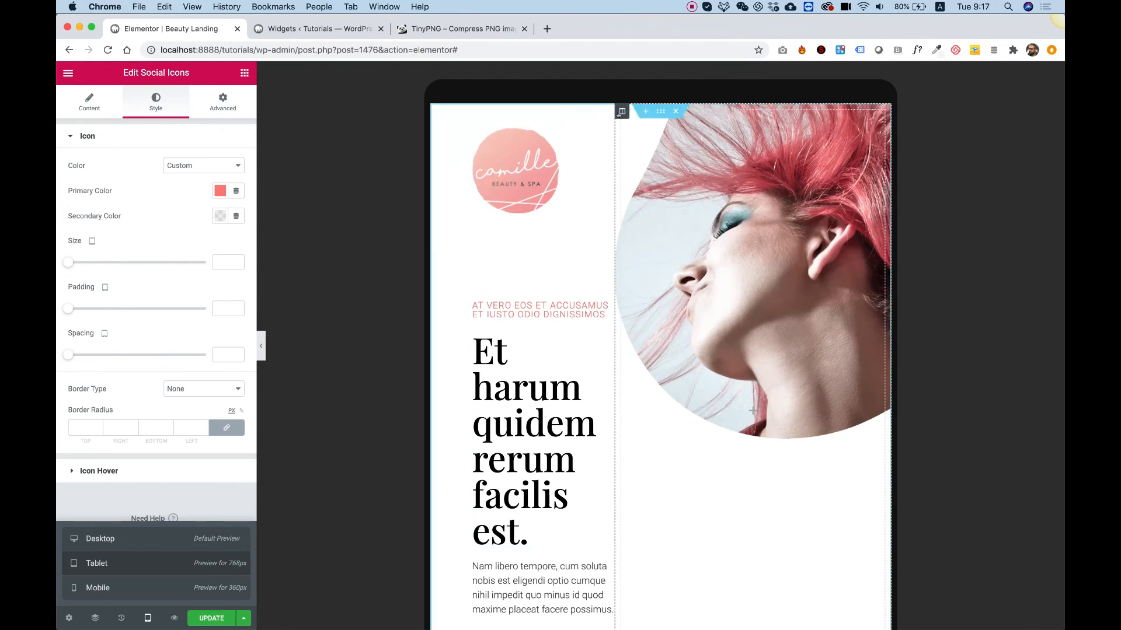
click(438, 111)
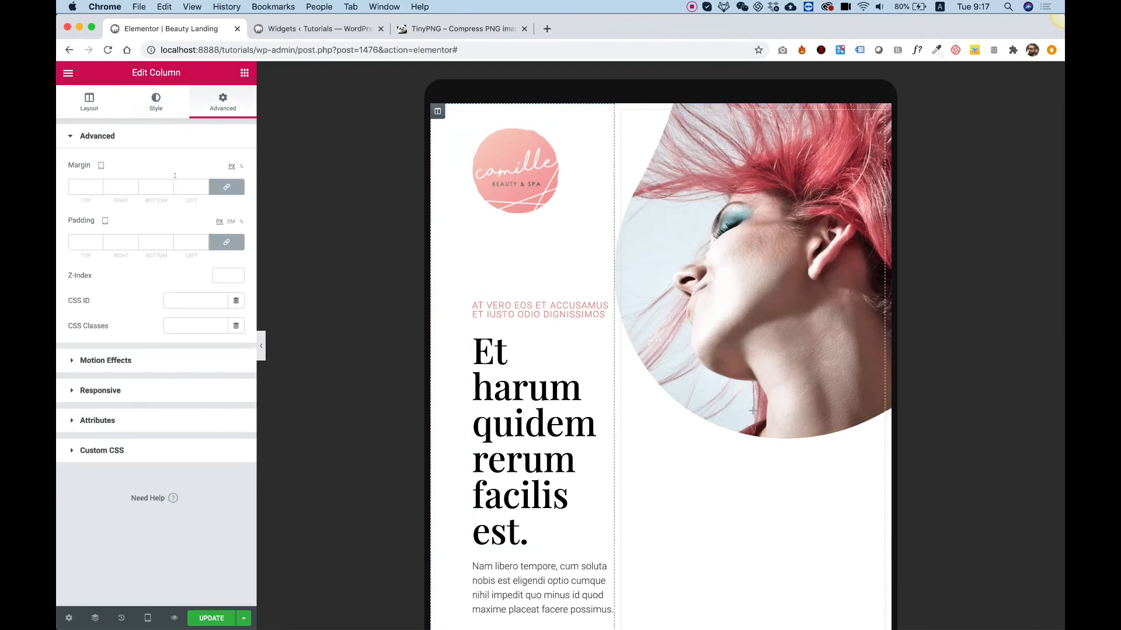
click(91, 107)
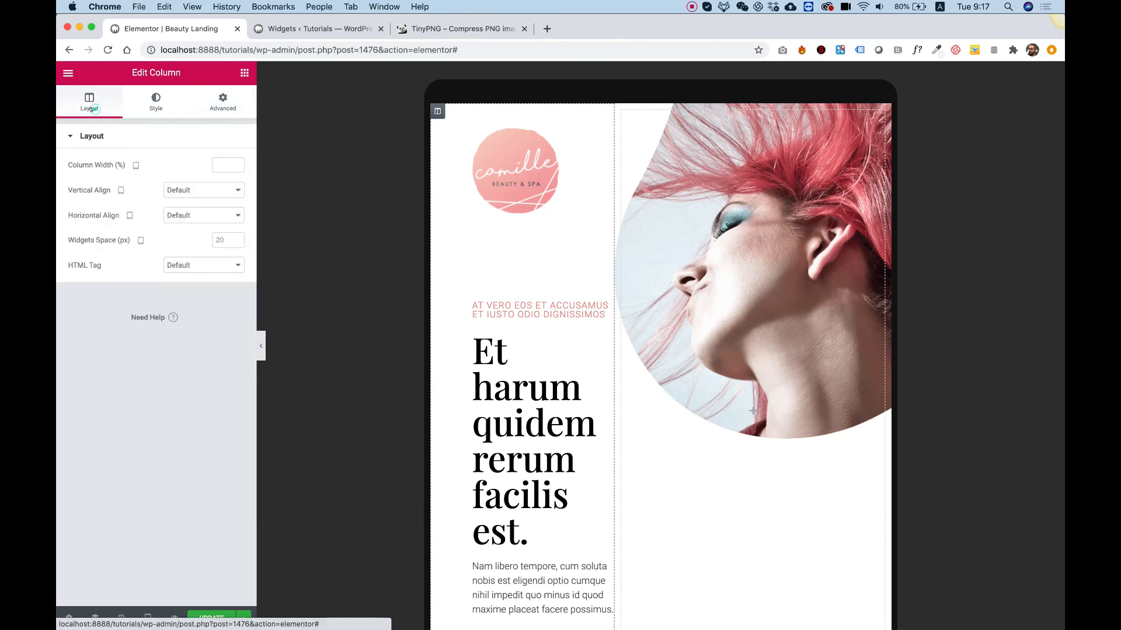
click(224, 165)
text(100)
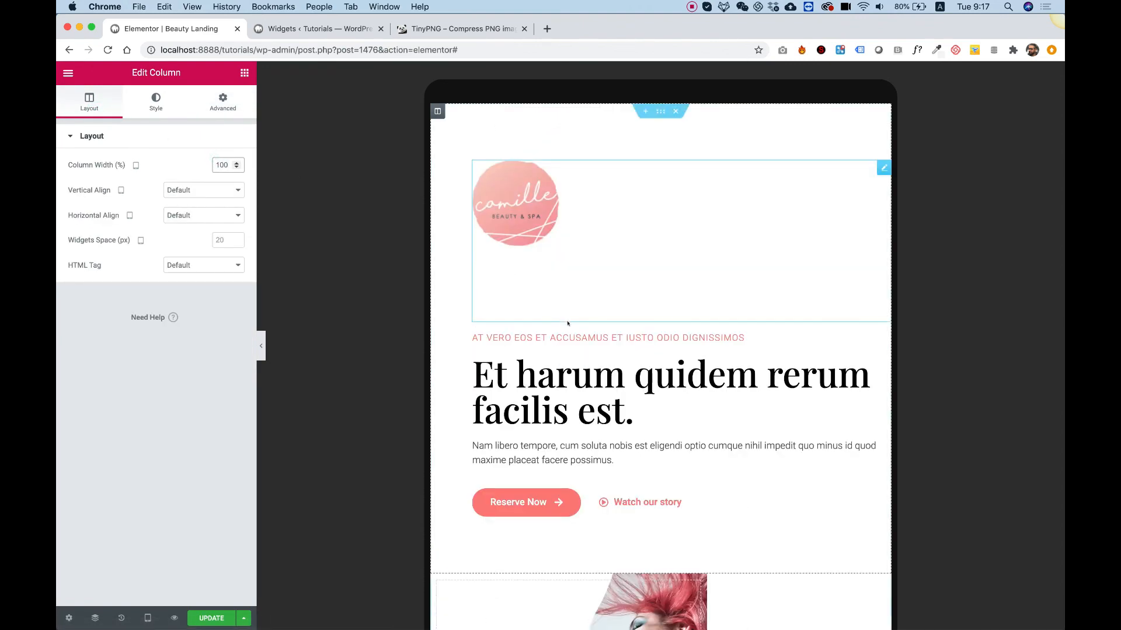
Clear the hero image column's tablet width and hide that column on tablet and mobile.
scroll(567, 323, down, 5)
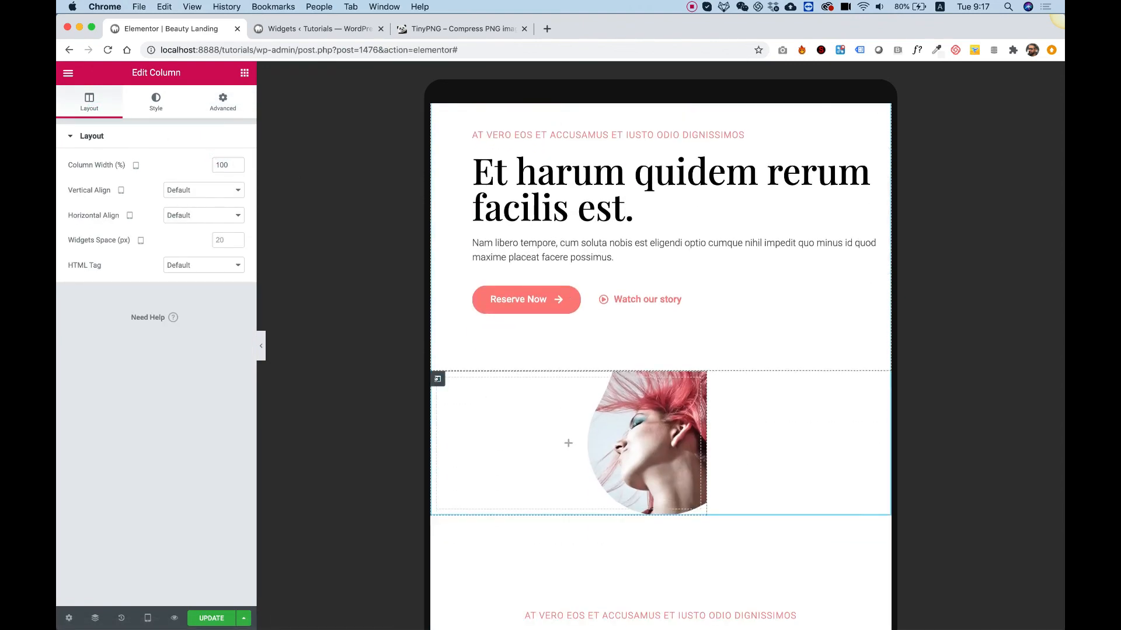
key(BackSpace)
key(BackSpace)
key(BackSpace)
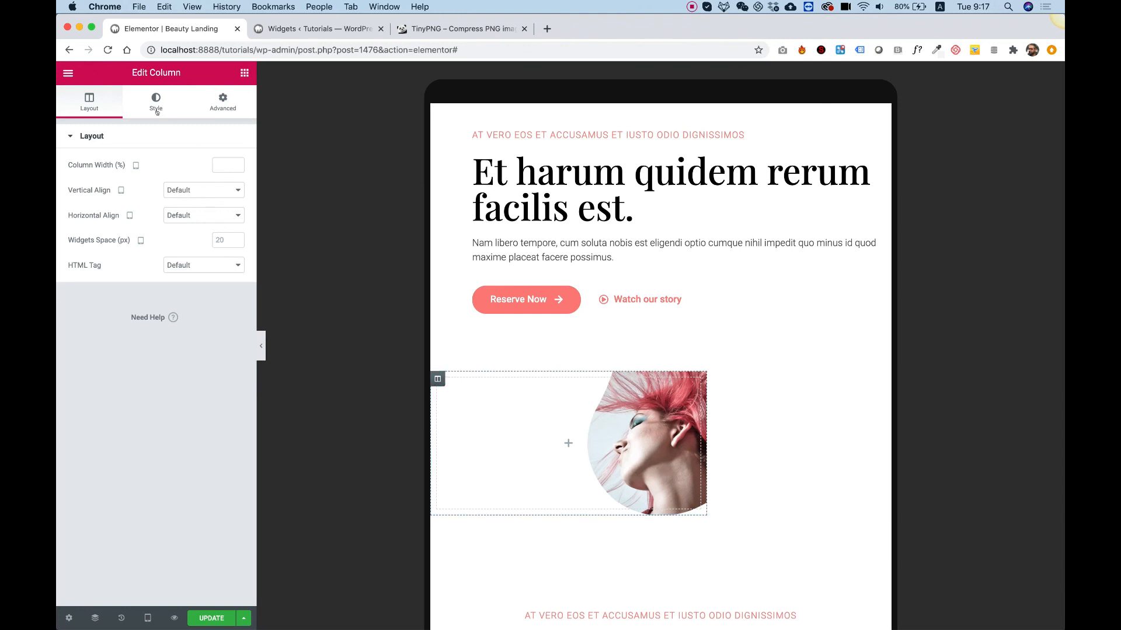
click(226, 108)
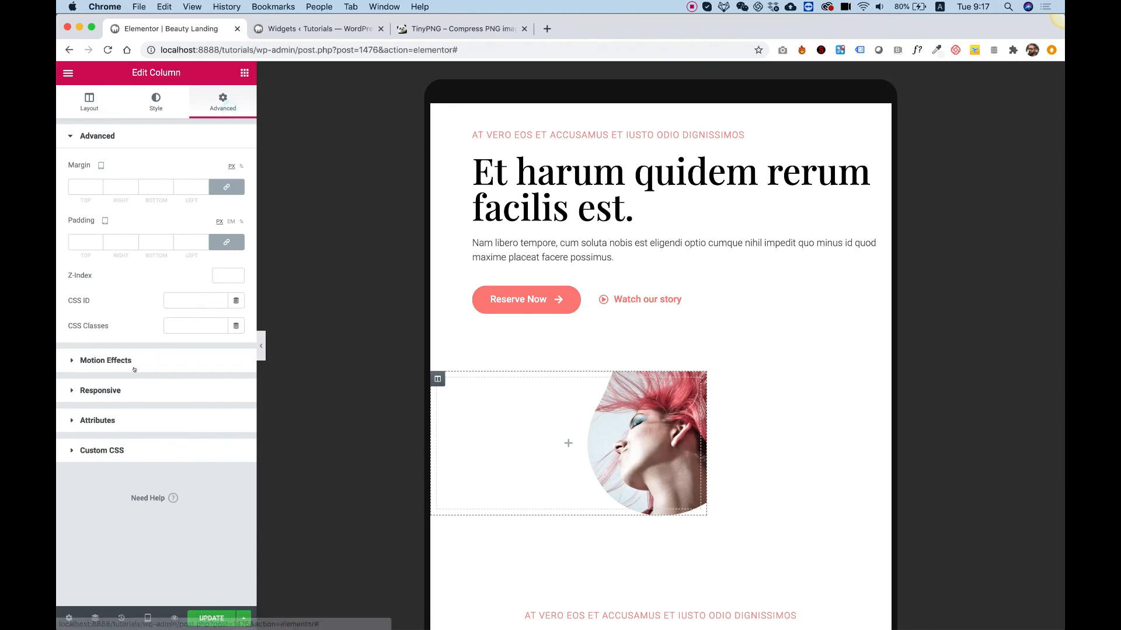
click(115, 390)
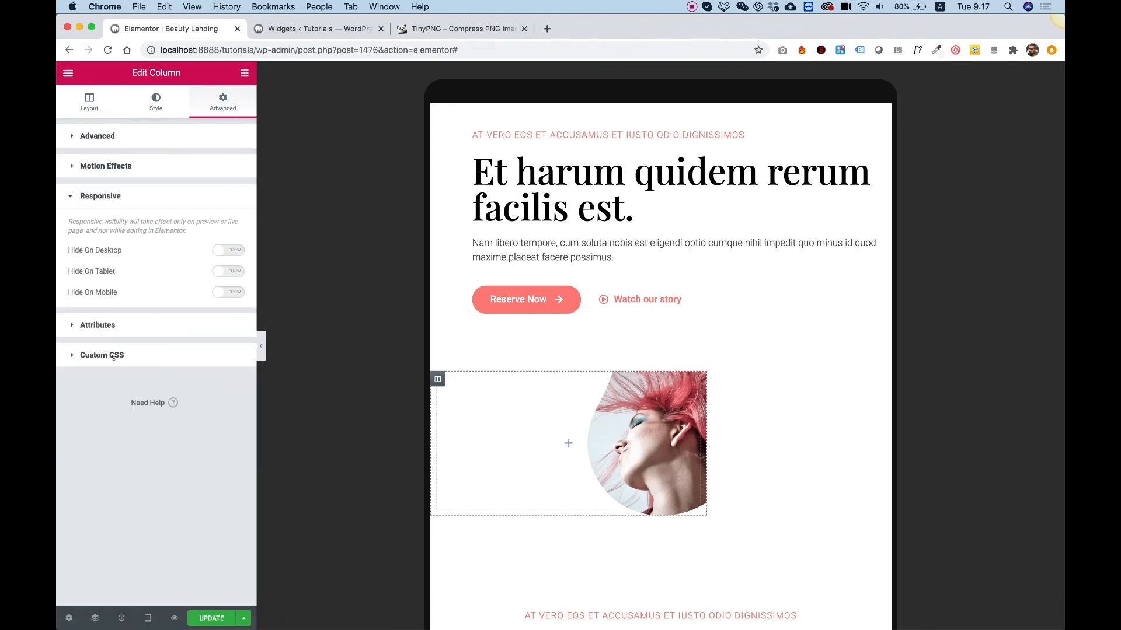
click(218, 272)
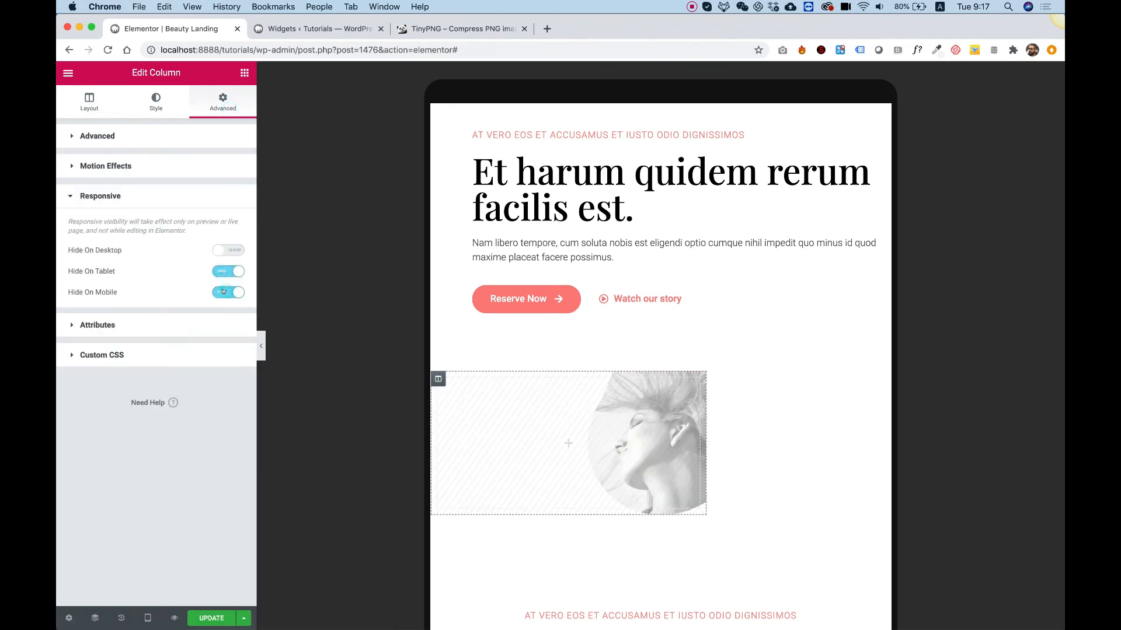
Switch to the mobile preview and set the hero text column's padding to 20 px on all sides.
scroll(773, 373, up, 5)
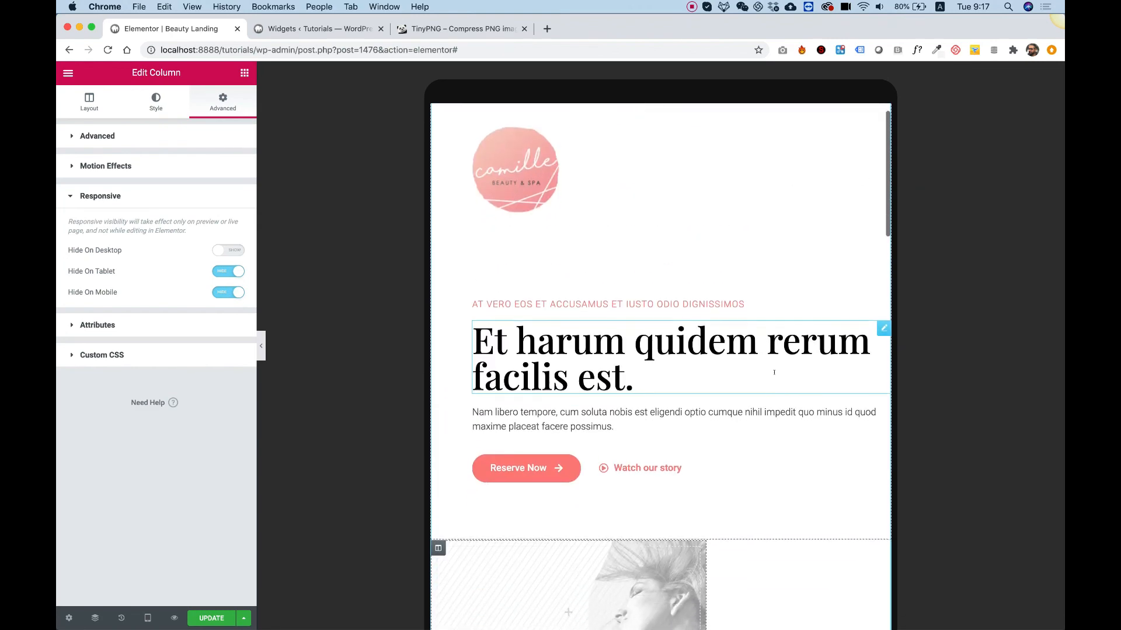
scroll(774, 373, down, 10)
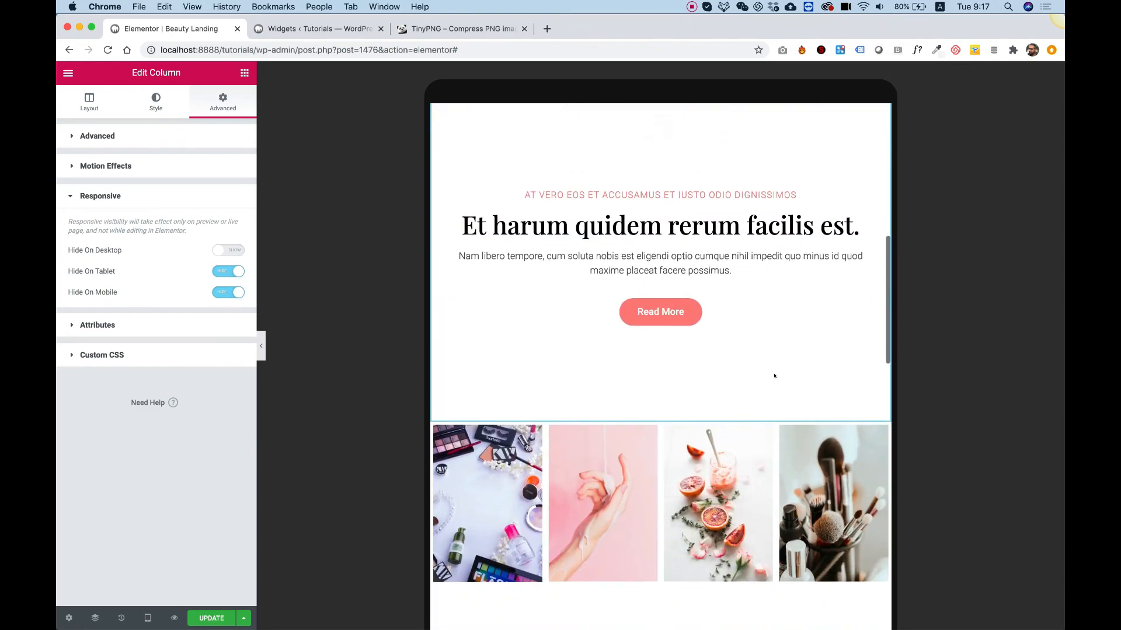
scroll(774, 375, down, 10)
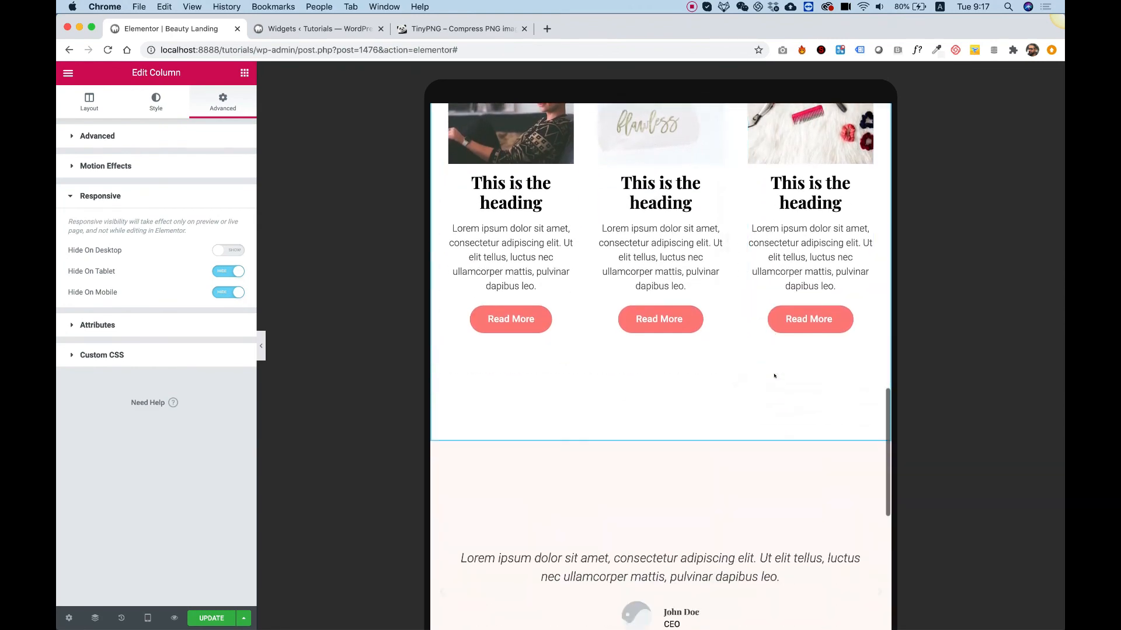
scroll(773, 375, down, 10)
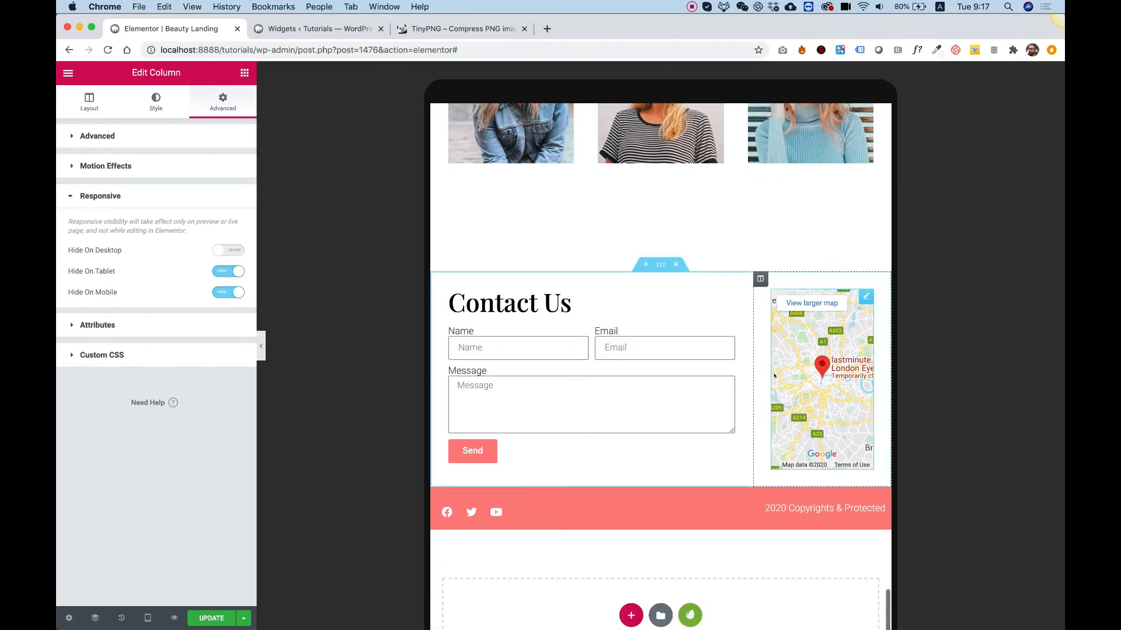
scroll(774, 375, up, 20)
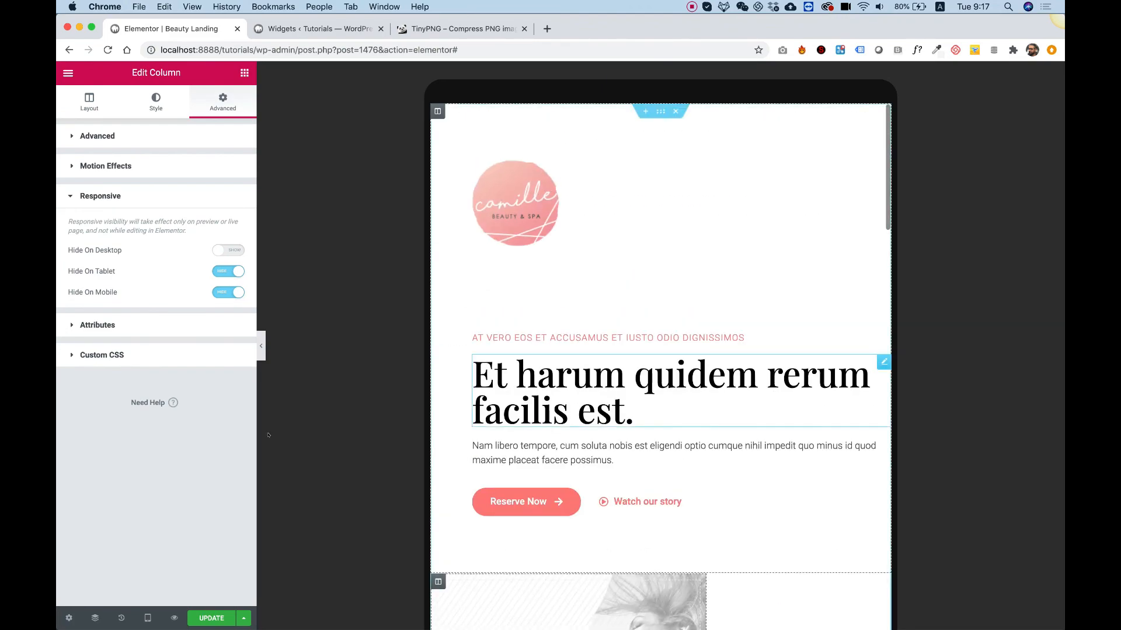
click(147, 618)
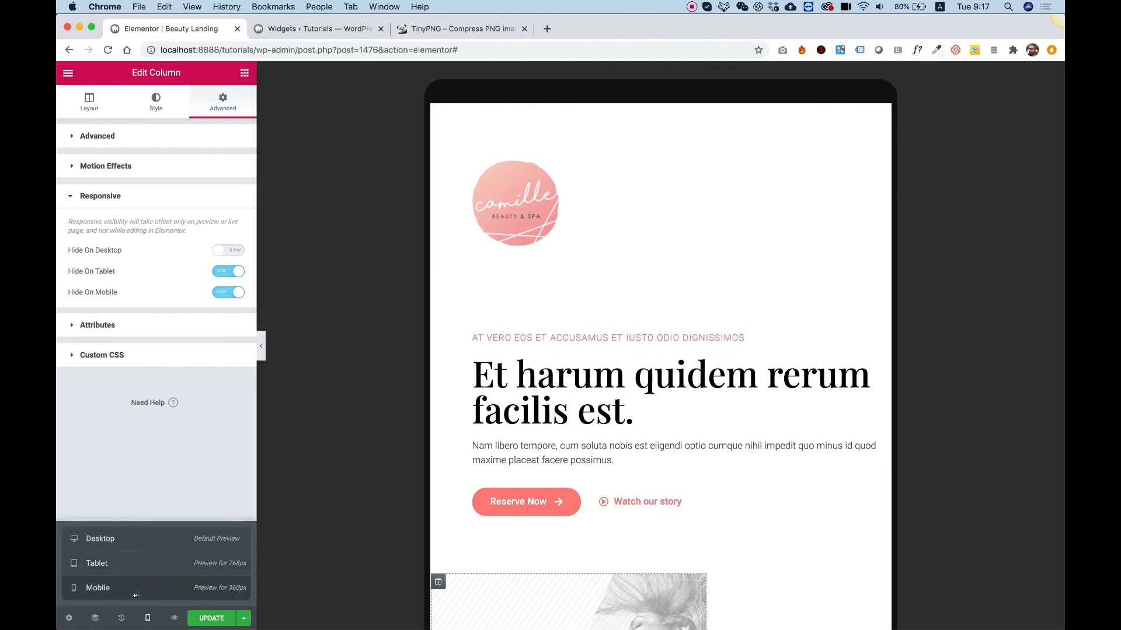
click(97, 564)
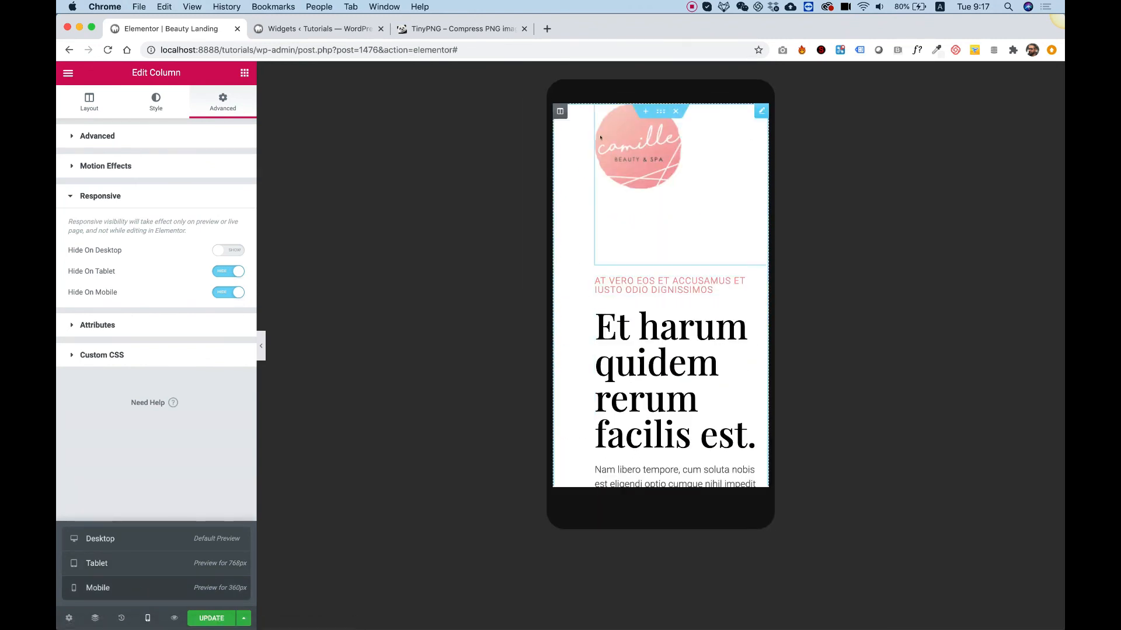
click(560, 110)
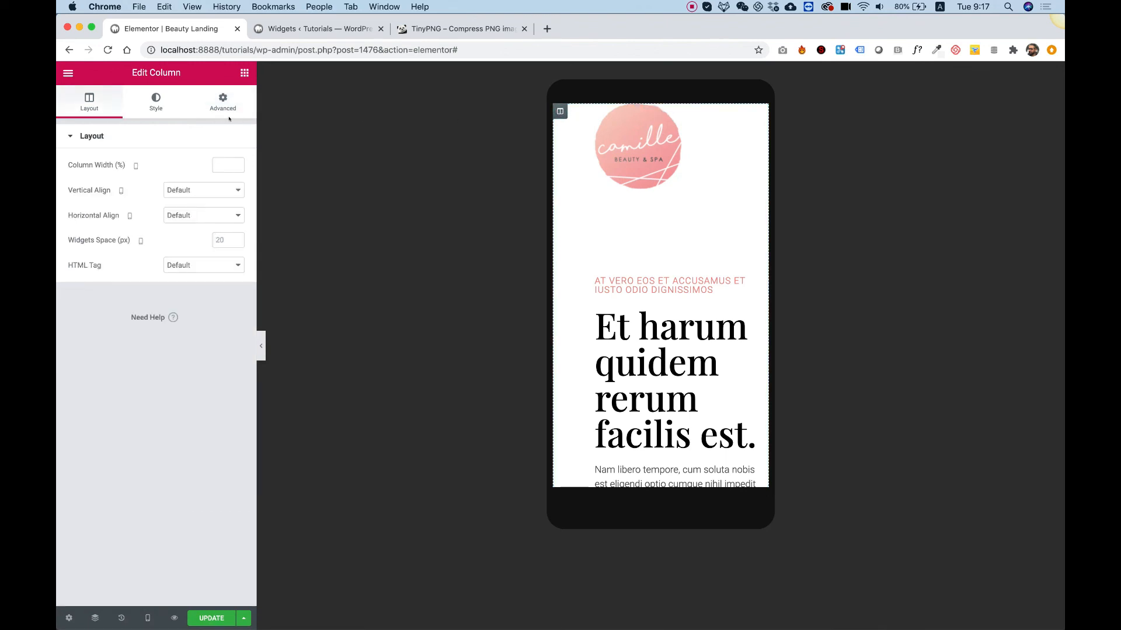
click(215, 103)
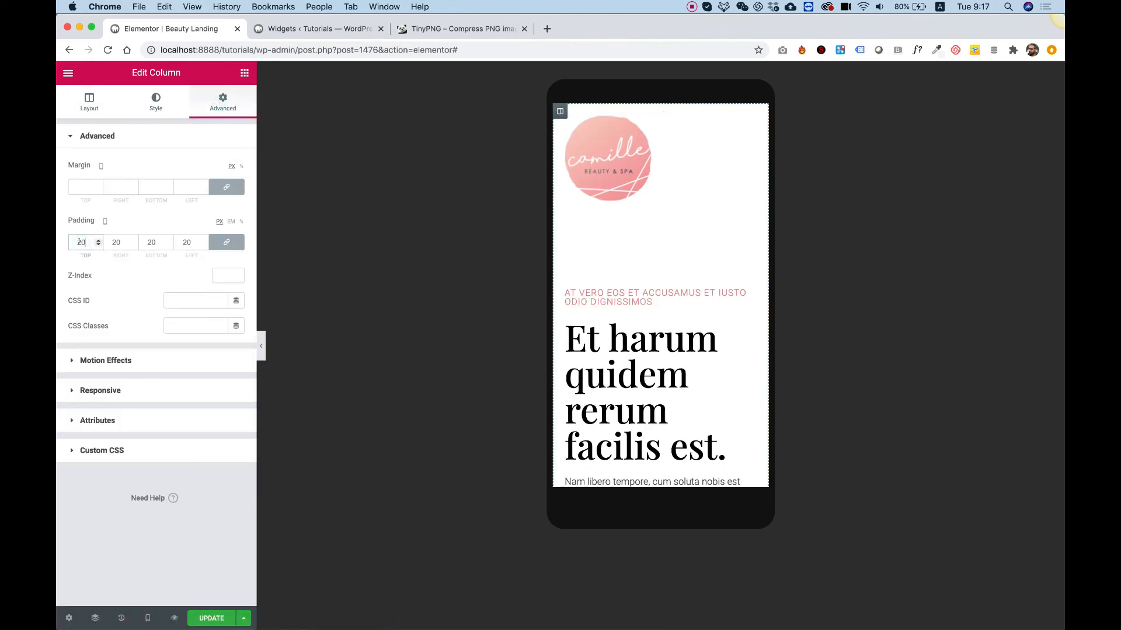
Check the mobile layout of the sections from the hero buttons down to the footer.
scroll(621, 287, down, 10)
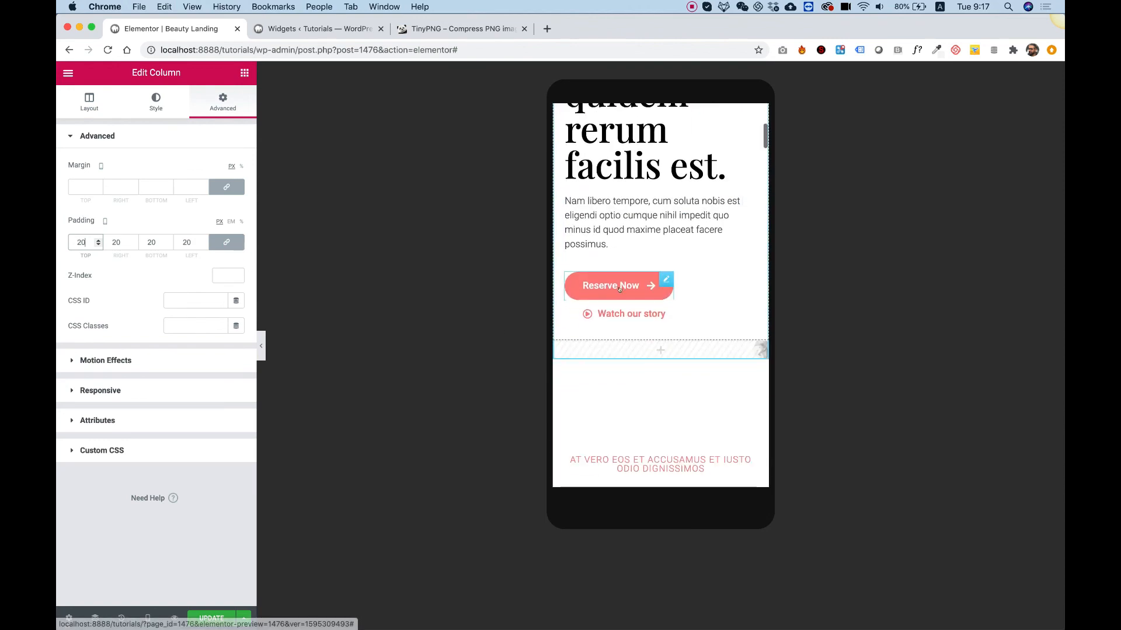
scroll(623, 306, down, 10)
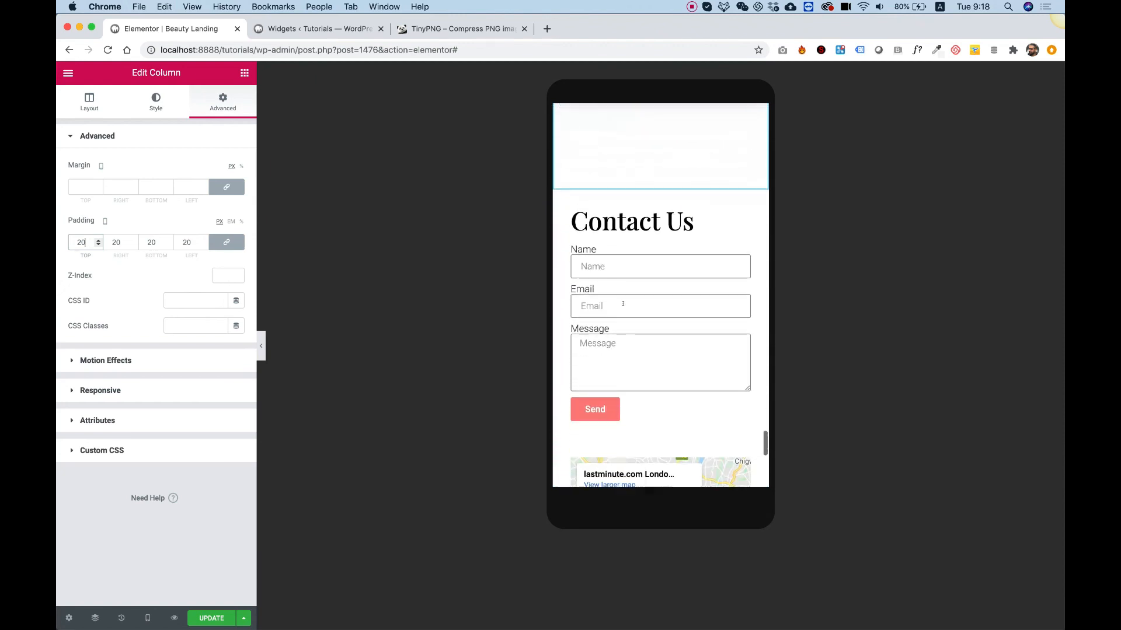
scroll(622, 307, down, 1)
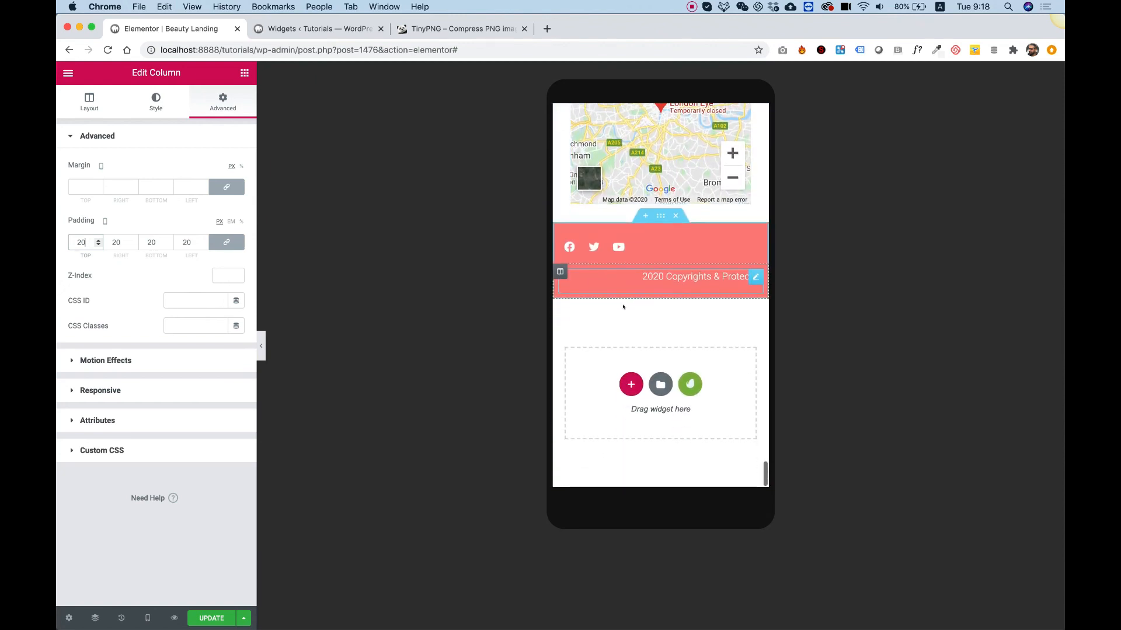
Center the footer's social icons and its copyright text in the mobile layout.
click(610, 250)
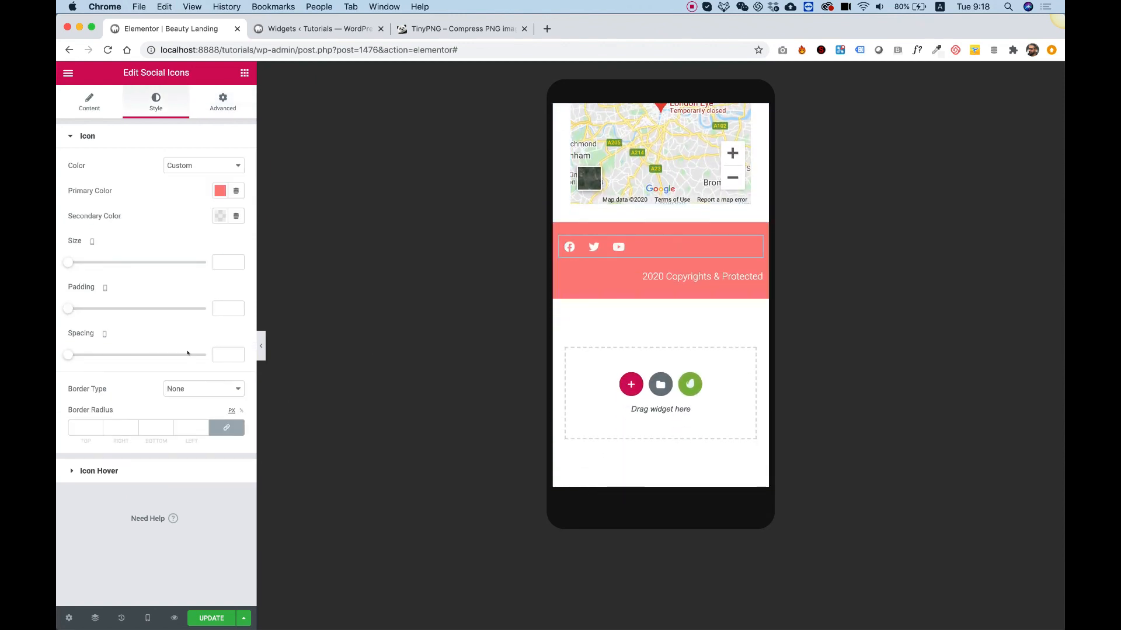
click(89, 102)
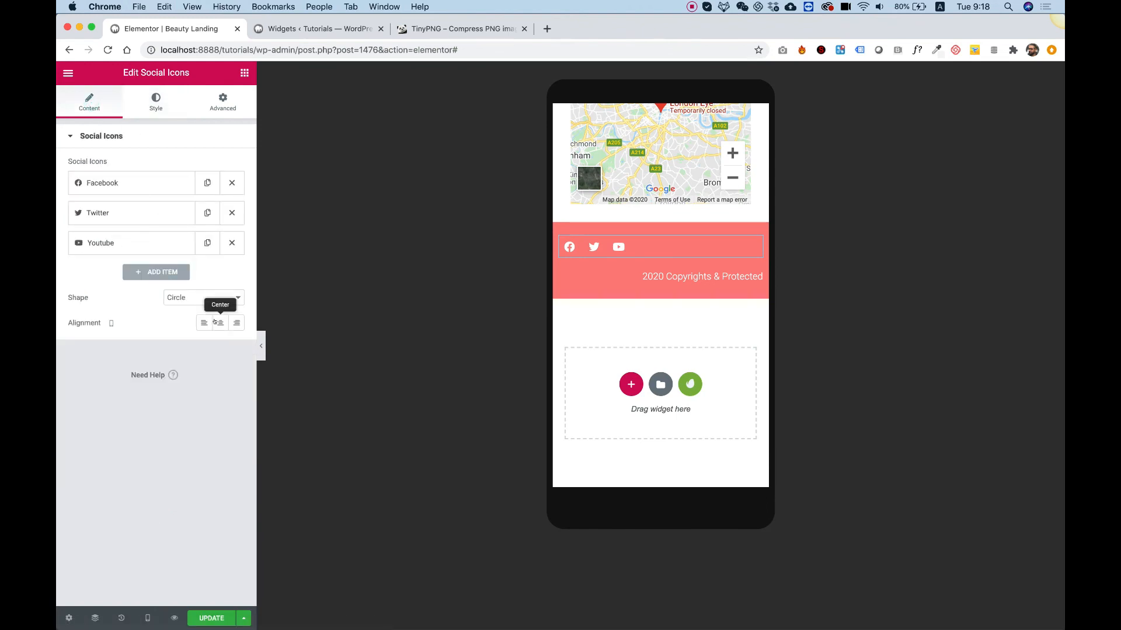
click(220, 322)
click(642, 284)
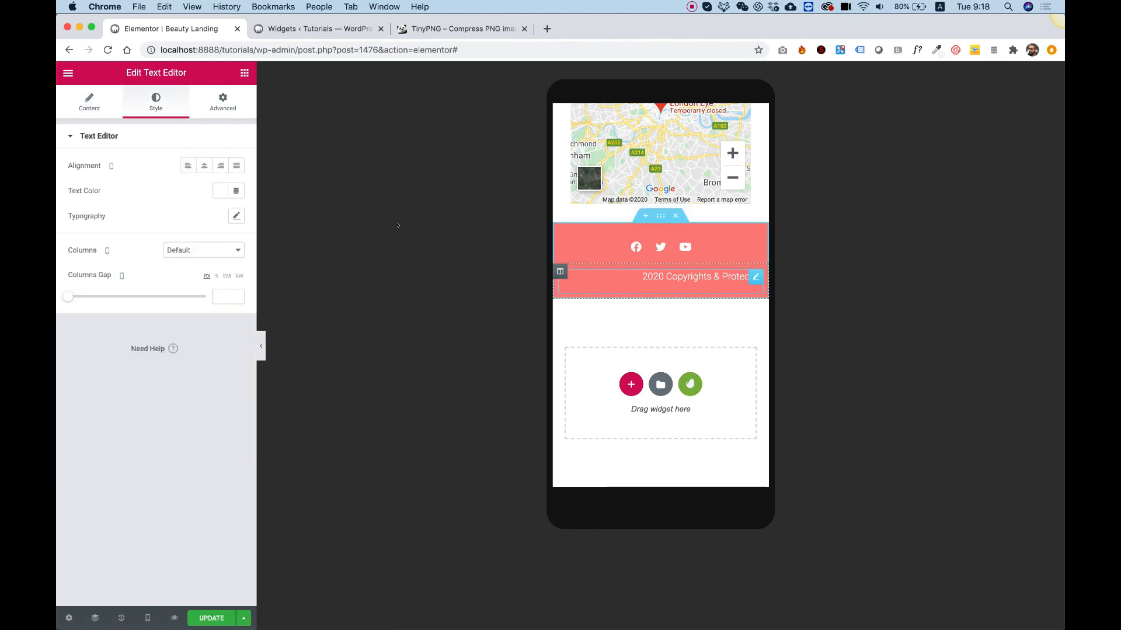
click(205, 166)
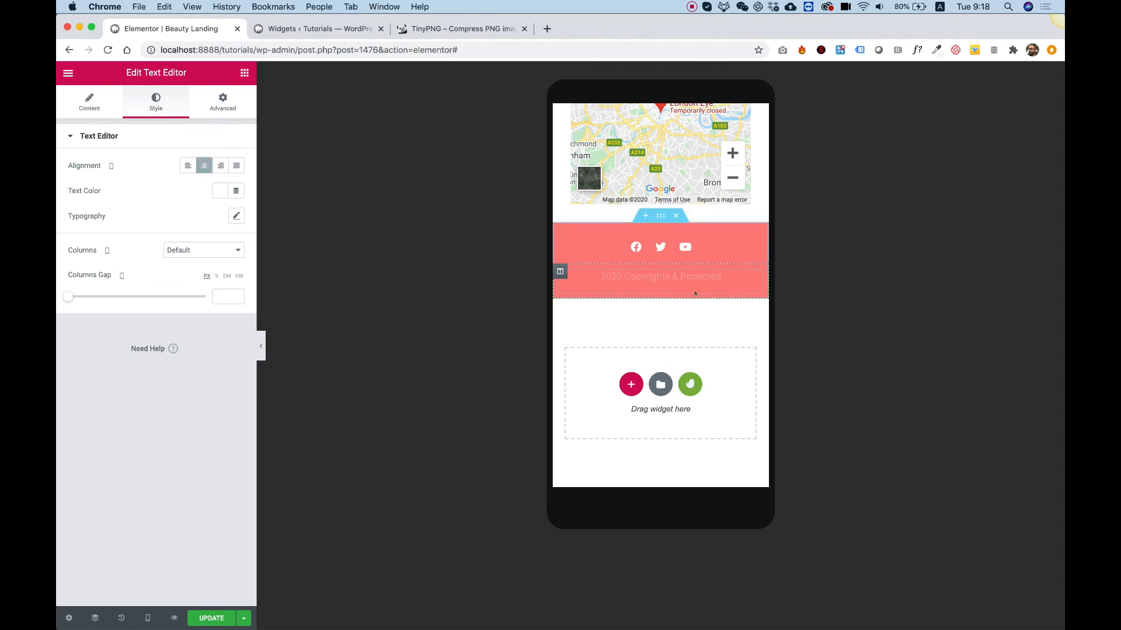
Set the hero logo image's mobile padding to 0 px on all sides.
scroll(737, 261, up, 20)
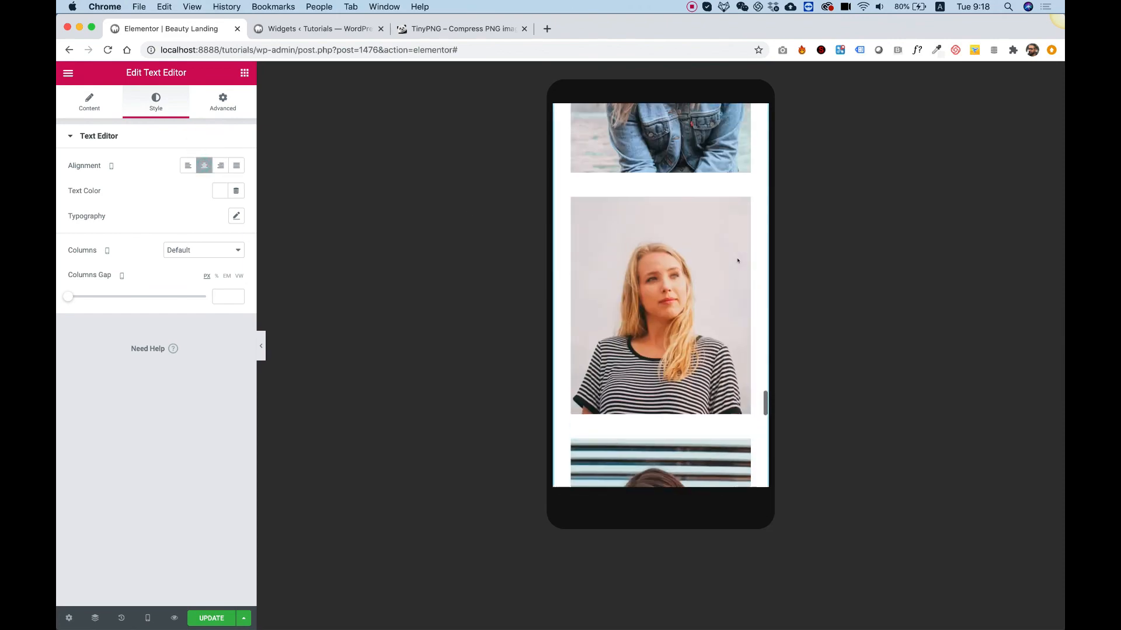
scroll(737, 261, up, 15)
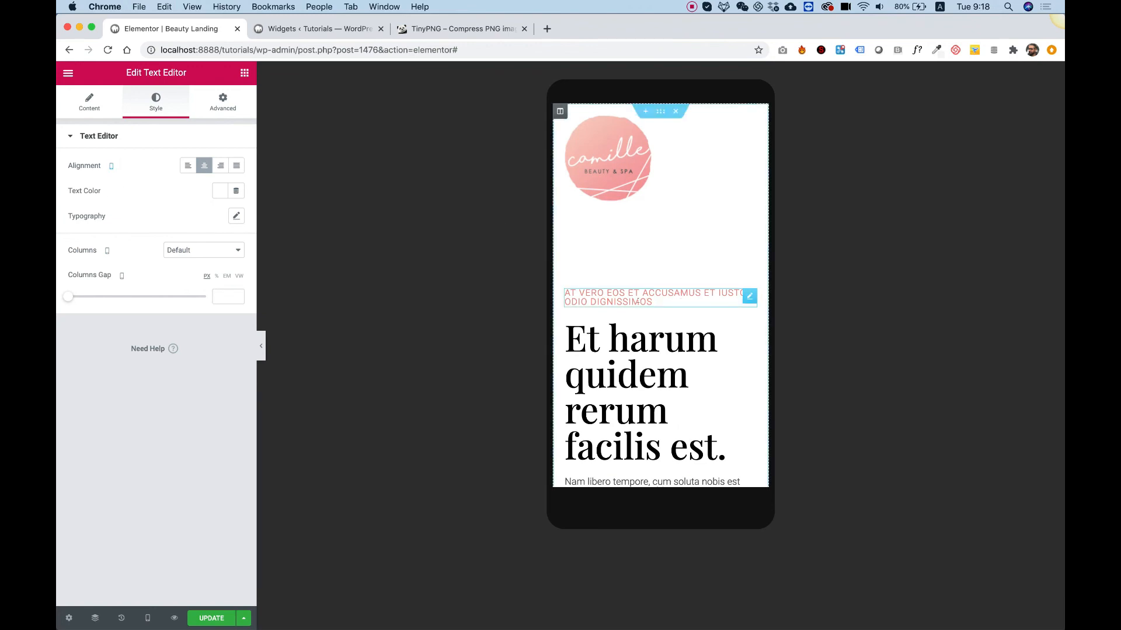
click(680, 194)
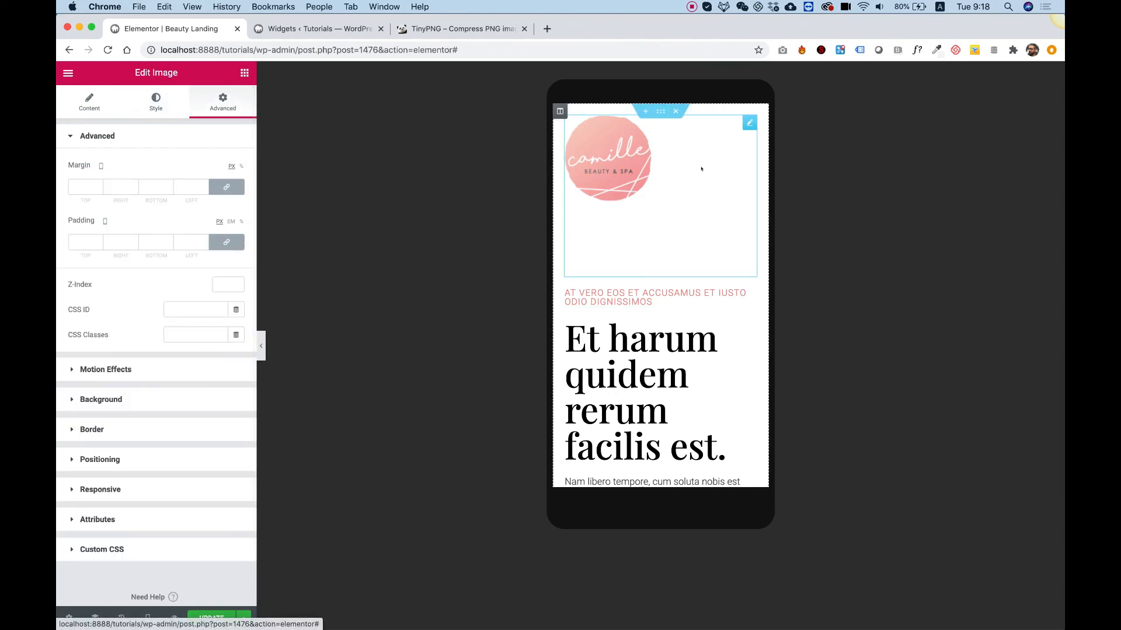
click(222, 239)
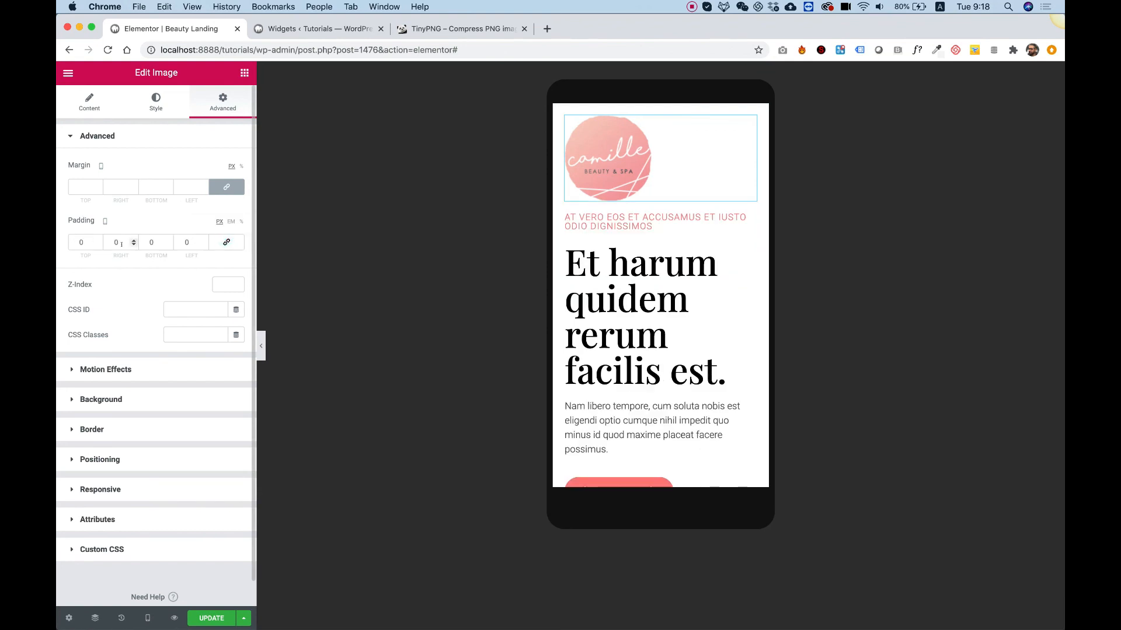
scroll(653, 194, down, 3)
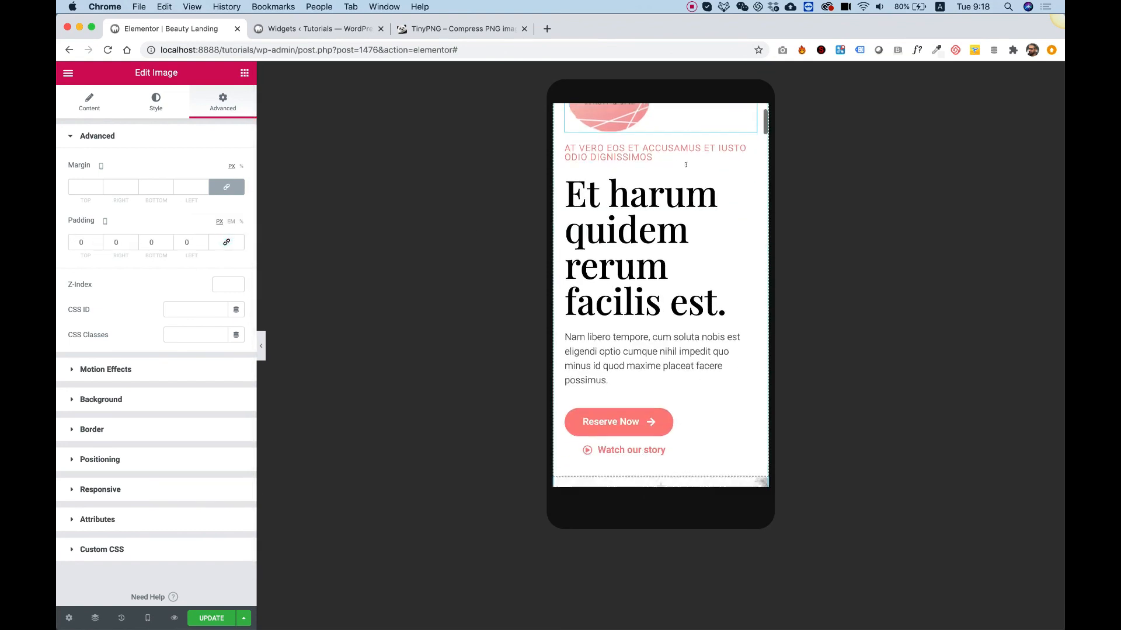
scroll(671, 181, up, 3)
scroll(685, 170, down, 4)
scroll(687, 168, up, 3)
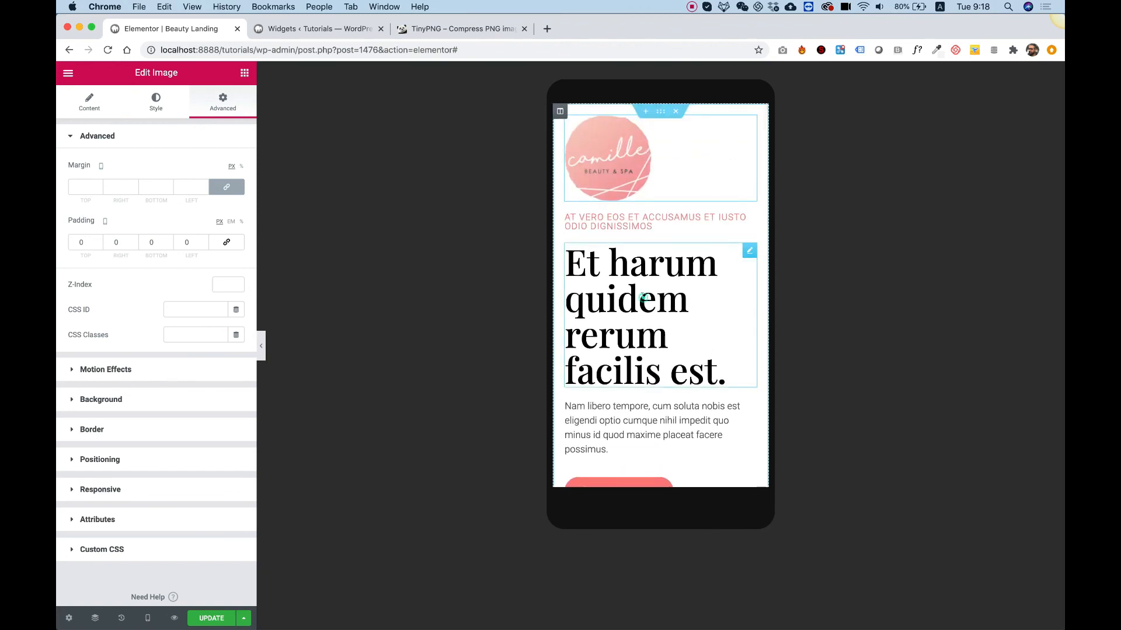
Set the hero heading's mobile font size to 38 px.
click(640, 295)
click(146, 106)
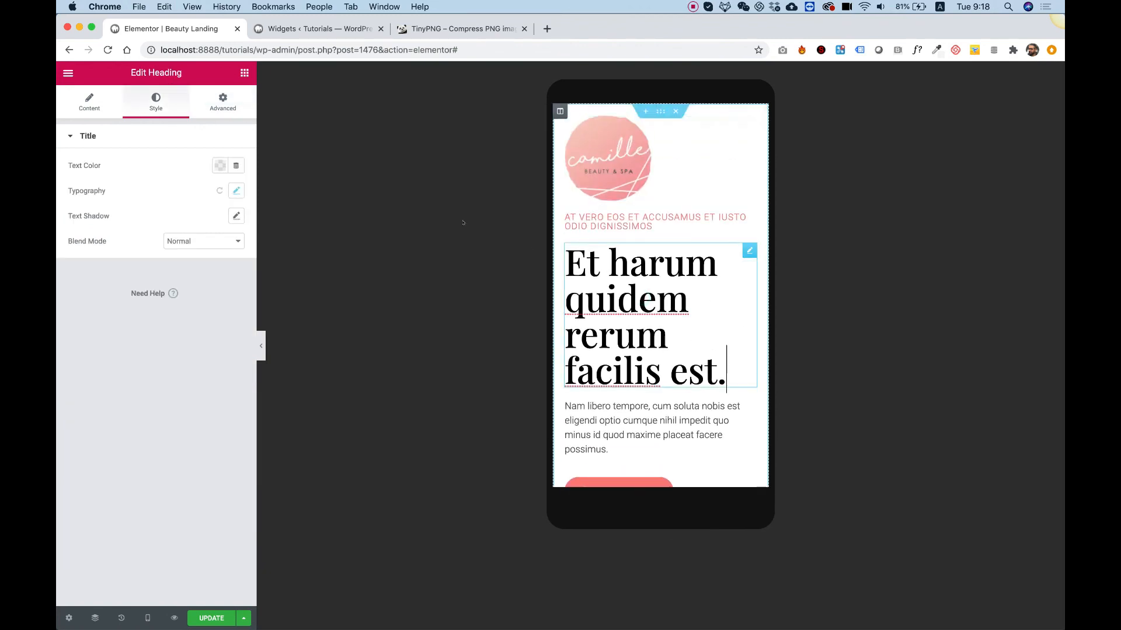
click(236, 191)
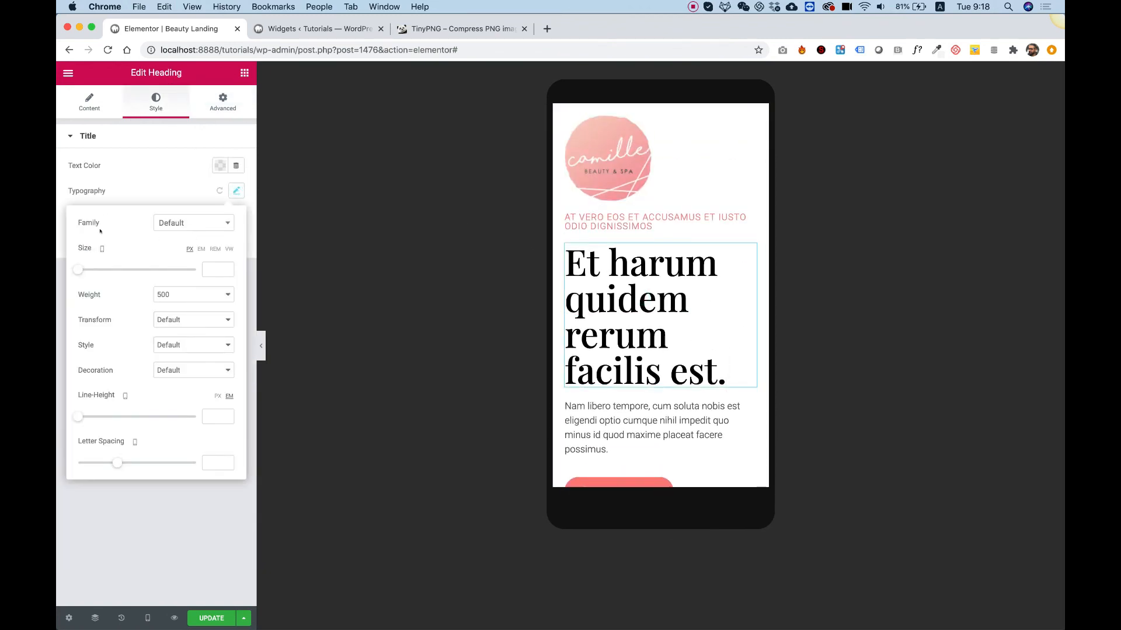
drag(75, 272, 96, 271)
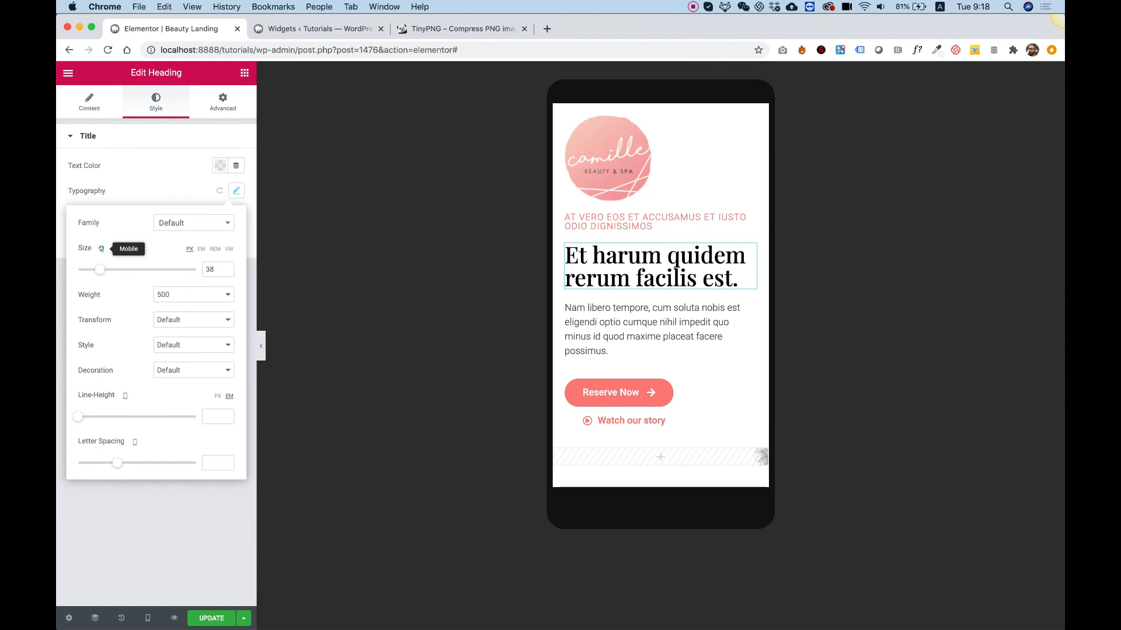
Return to the desktop preview and check the page layout around the hero section.
click(147, 618)
click(103, 539)
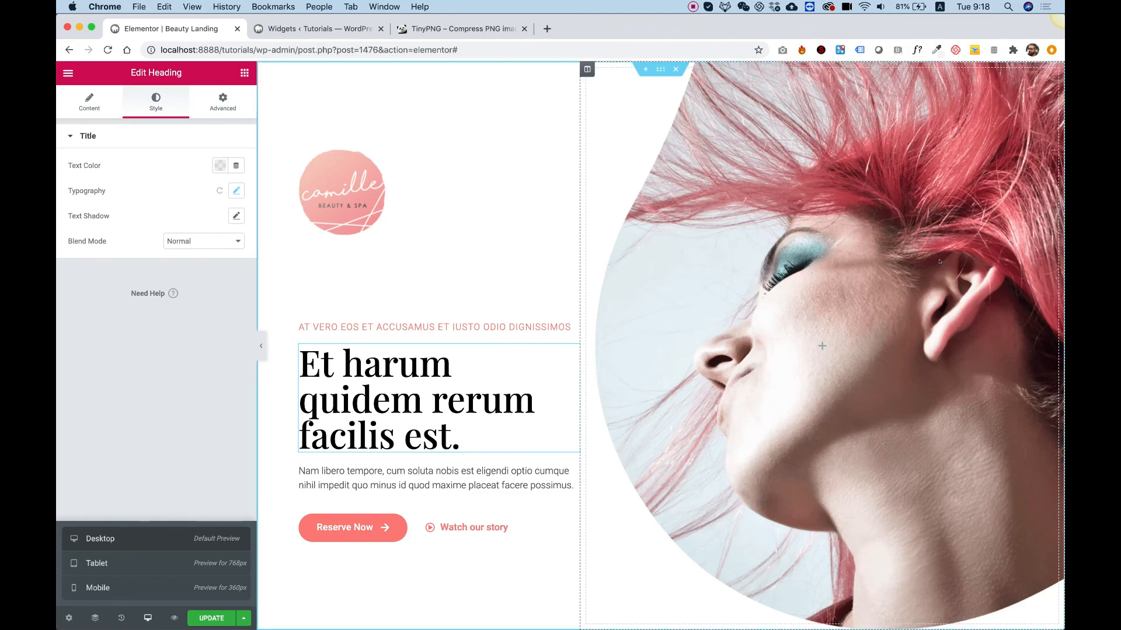
scroll(939, 262, down, 5)
scroll(939, 262, up, 5)
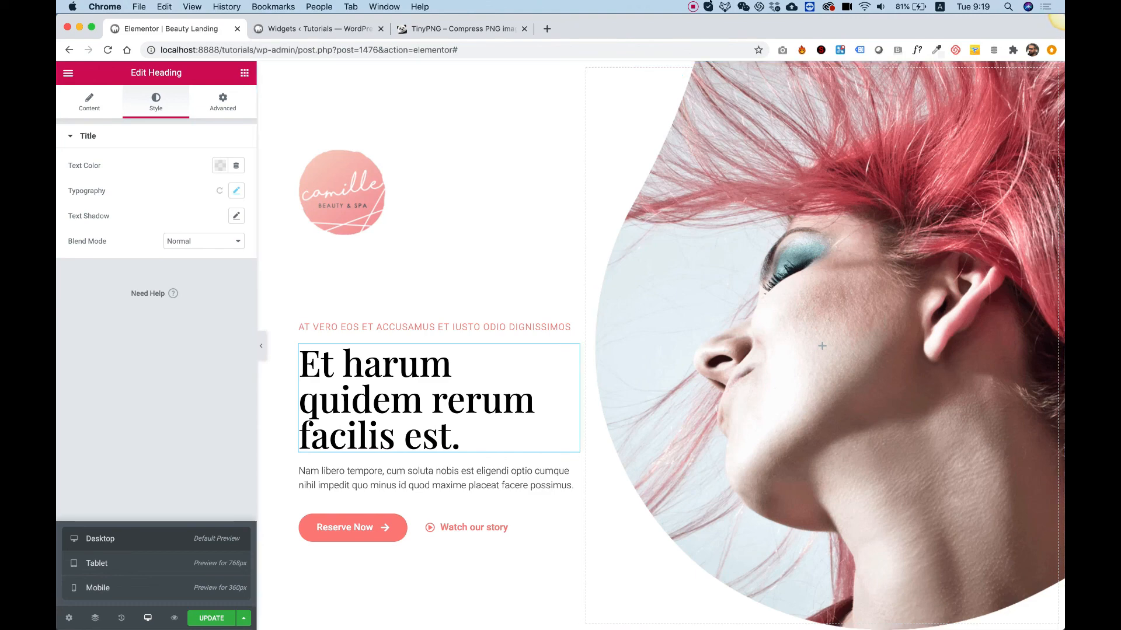
click(693, 7)
click(708, 21)
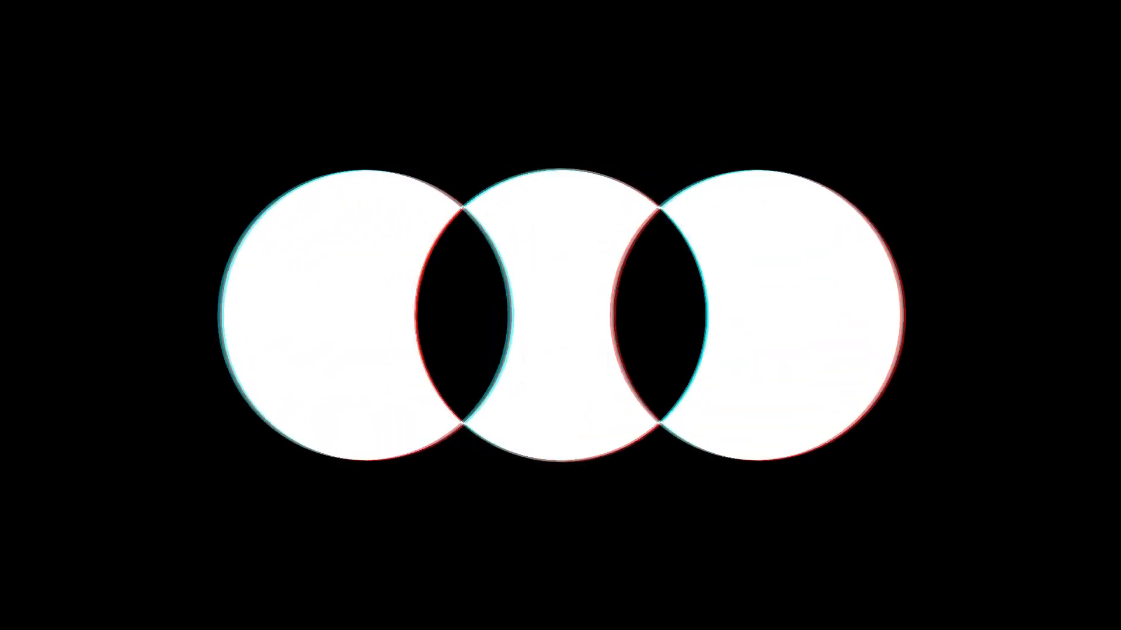